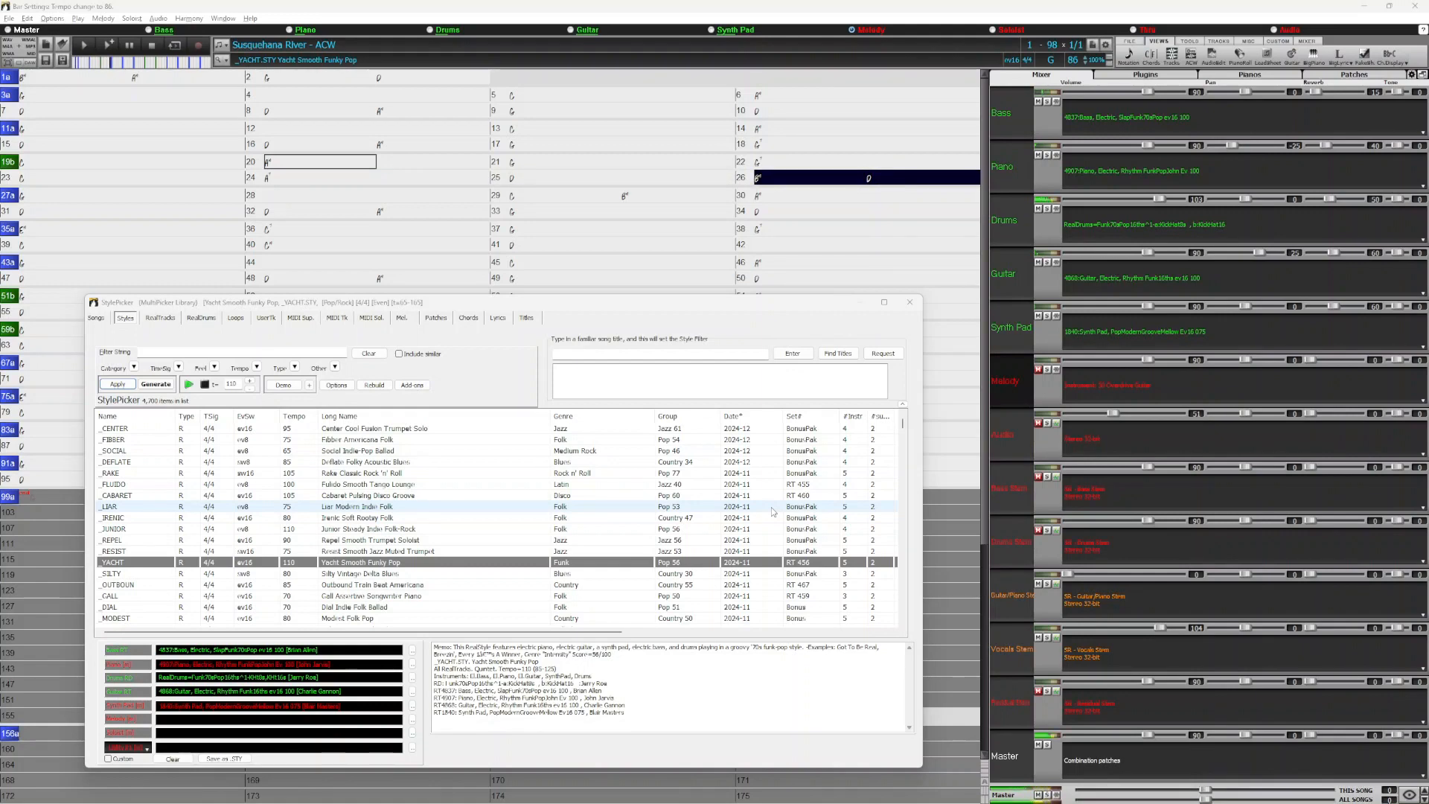
pyautogui.press('Down')
pyautogui.press('Down')
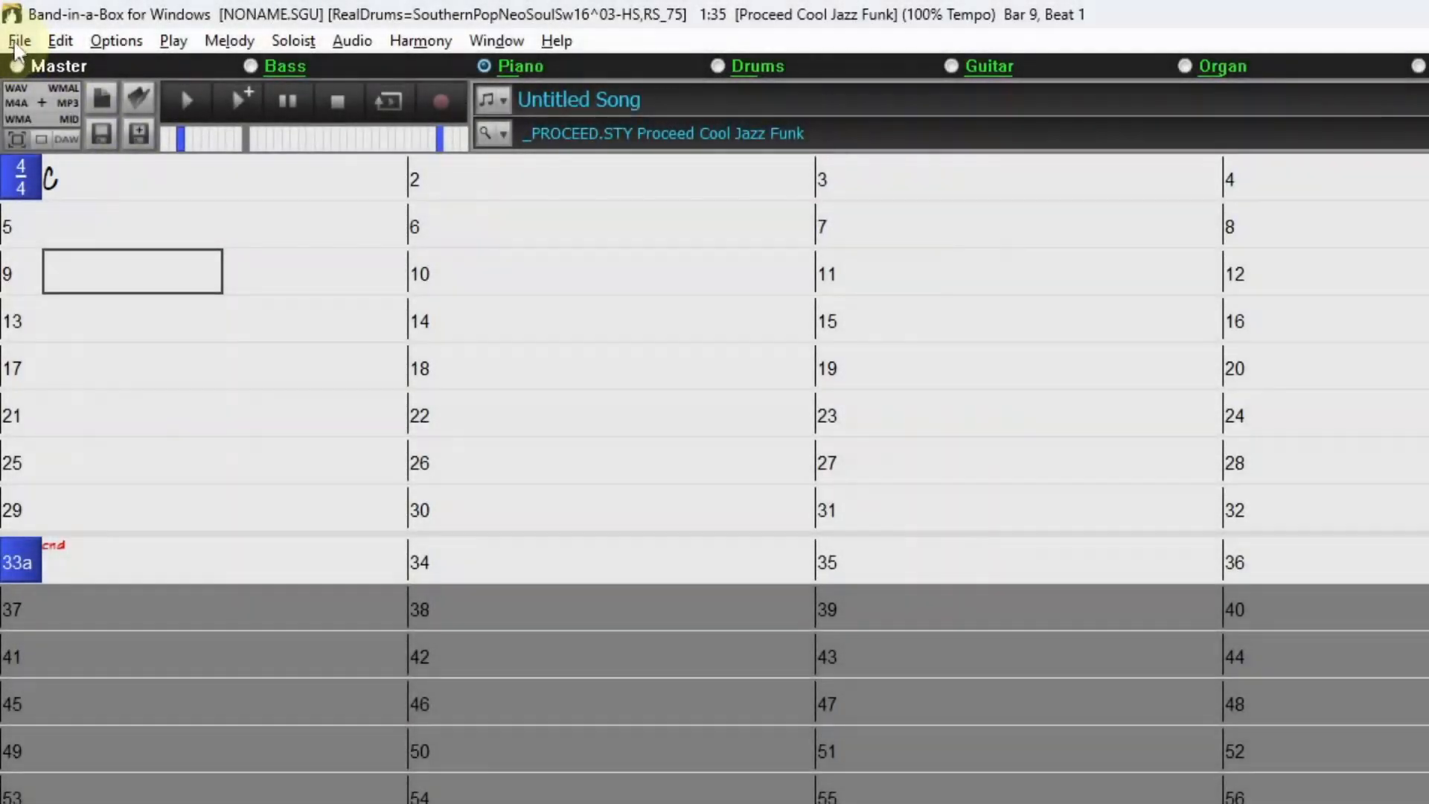
# - Open the Stems Splitter Player on the Melody track and show the plugins assigned to the mixer tracks
pyautogui.click(20, 41)
pyautogui.moveTo(399, 124)
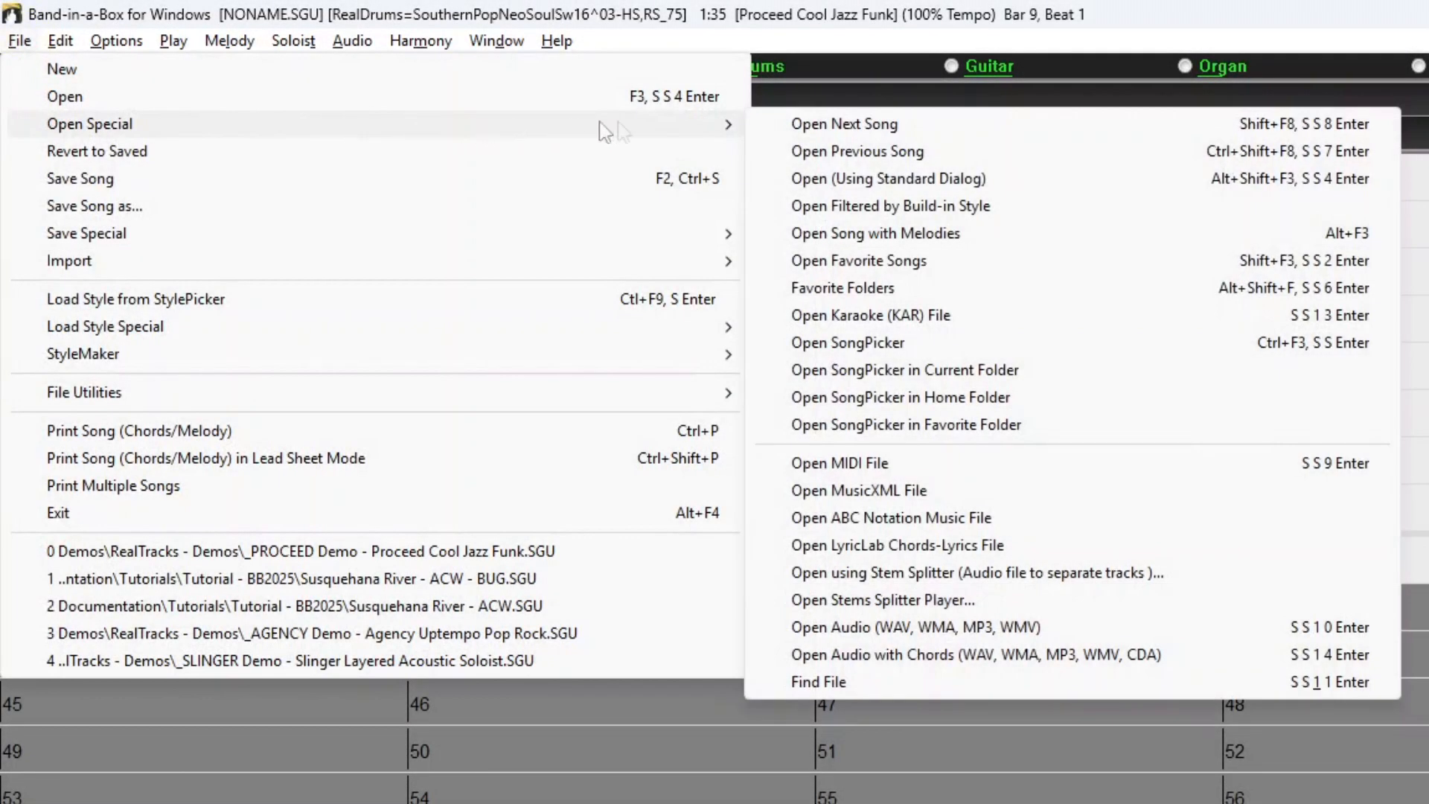
pyautogui.click(934, 601)
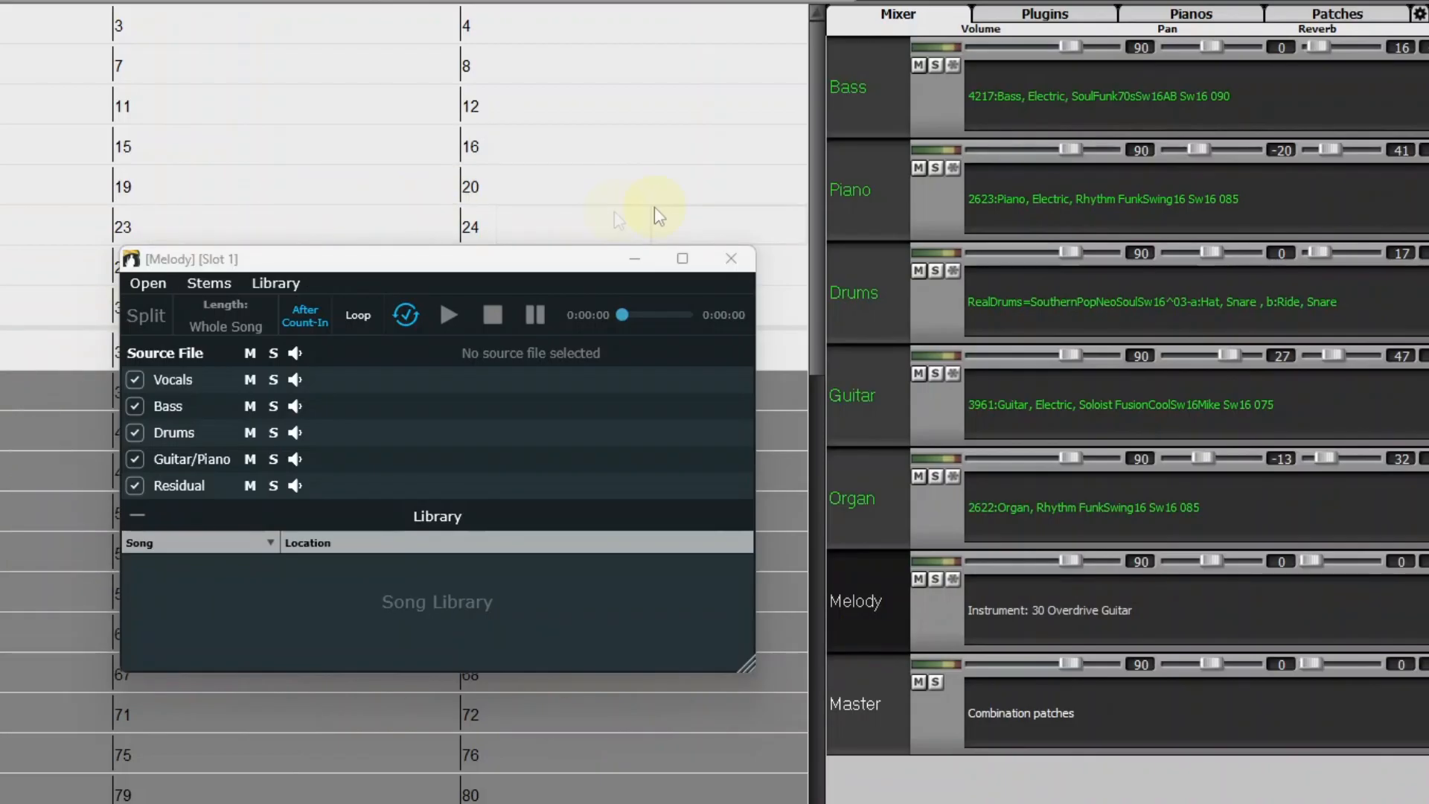
pyautogui.click(1045, 14)
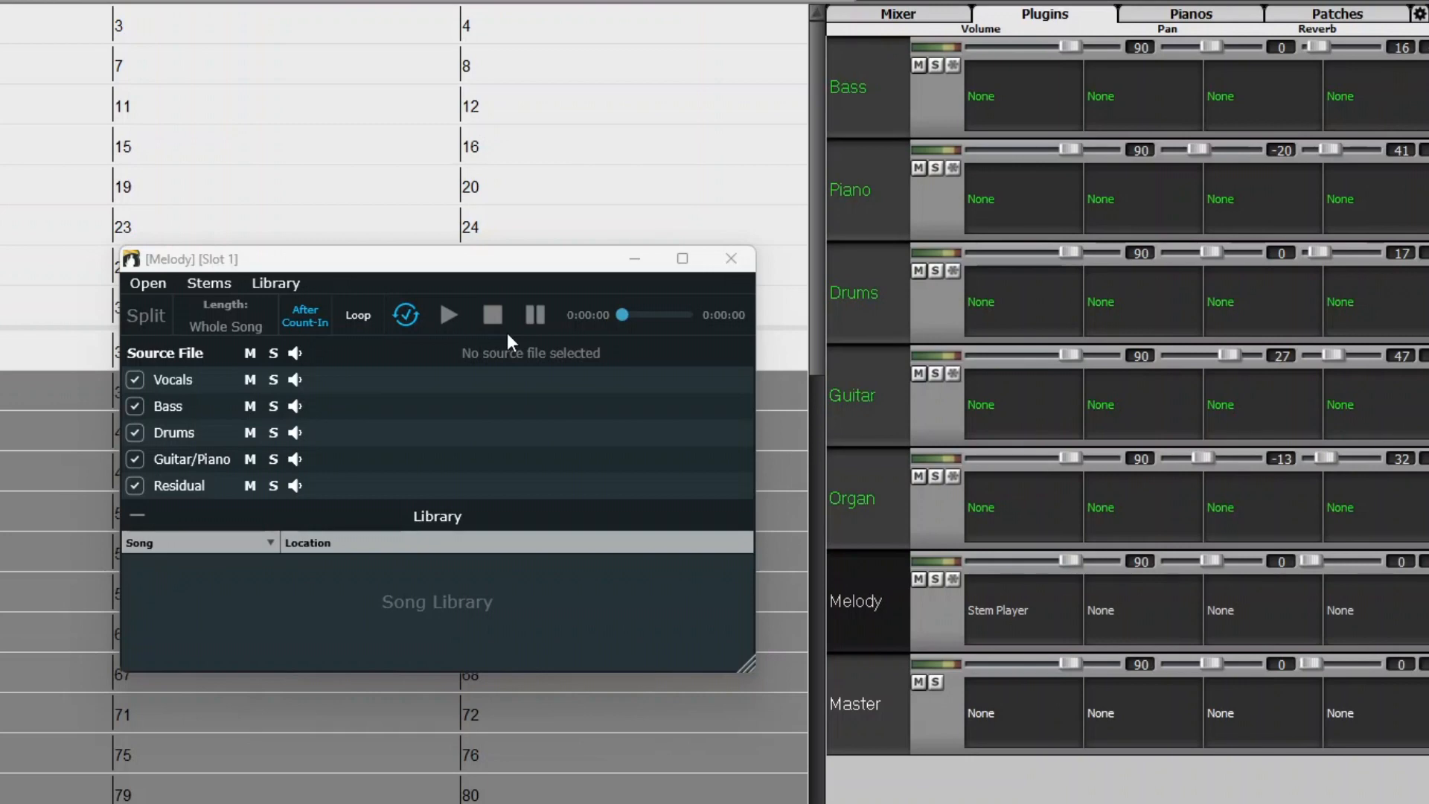
# - Load The Breeze.wma from the Tutorial - BB2025 folder as the stem player's source file
pyautogui.click(158, 284)
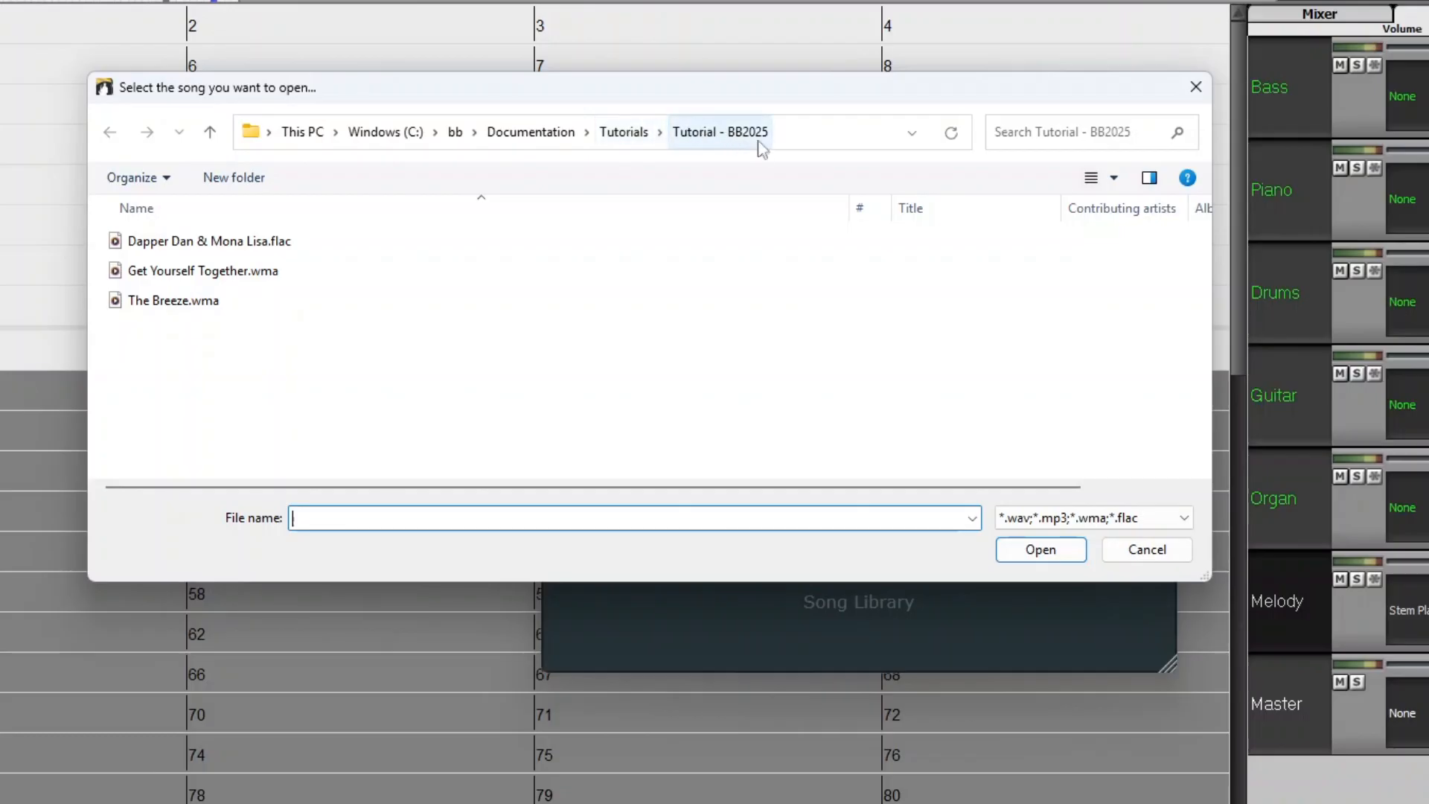
pyautogui.click(196, 310)
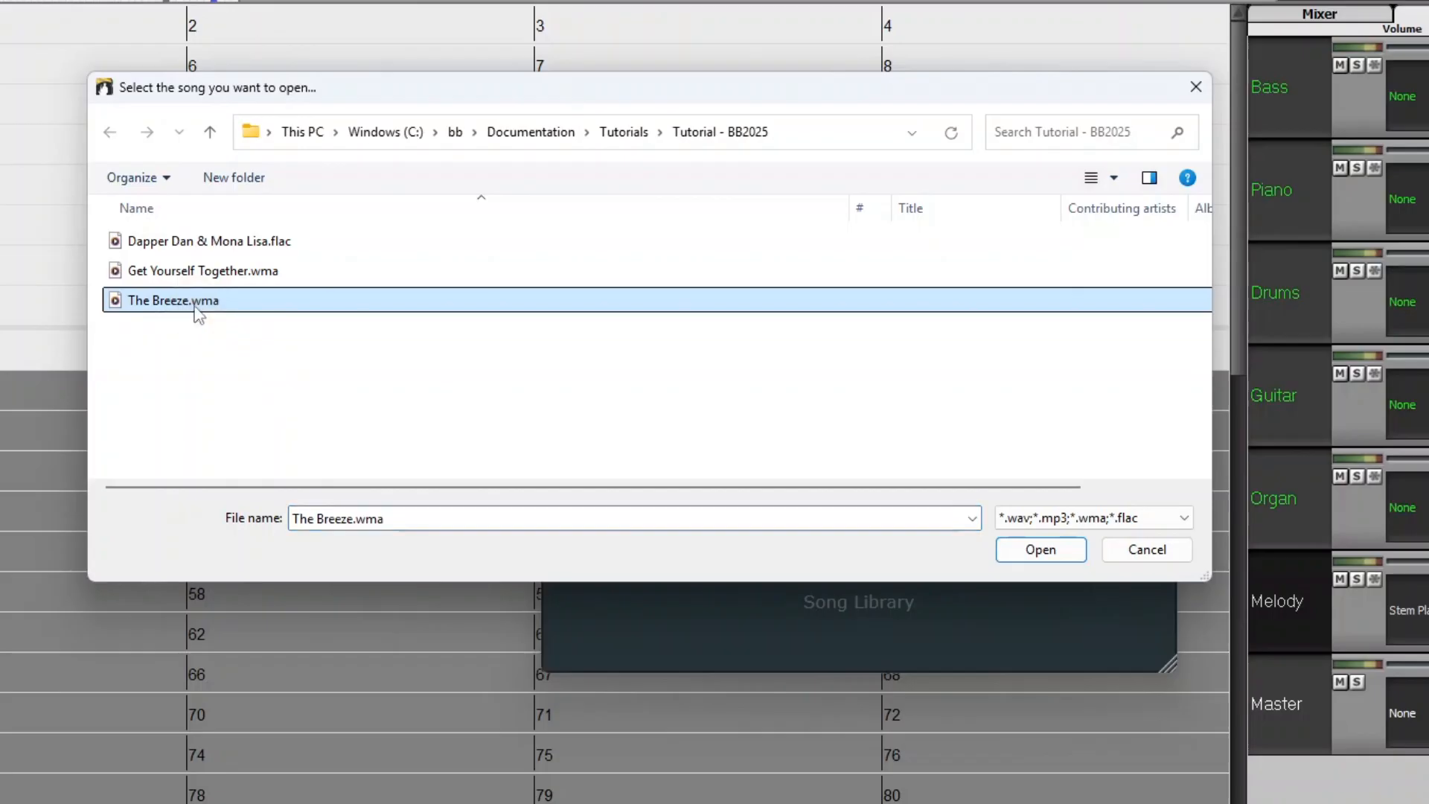
pyautogui.click(1041, 549)
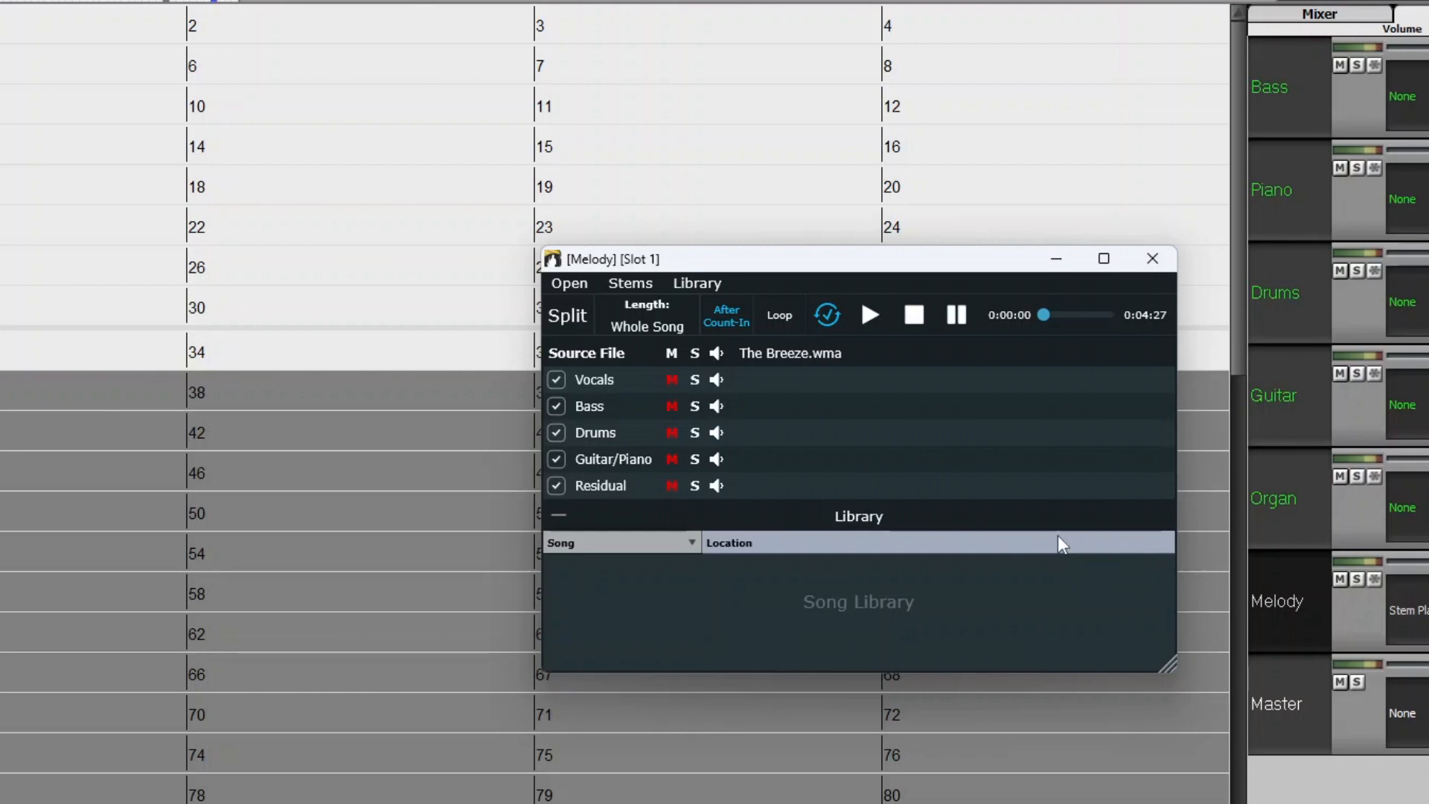
# - Set the split length to 60 seconds and split the song into vocals, bass, drums, guitar/piano and residual stems
pyautogui.click(655, 320)
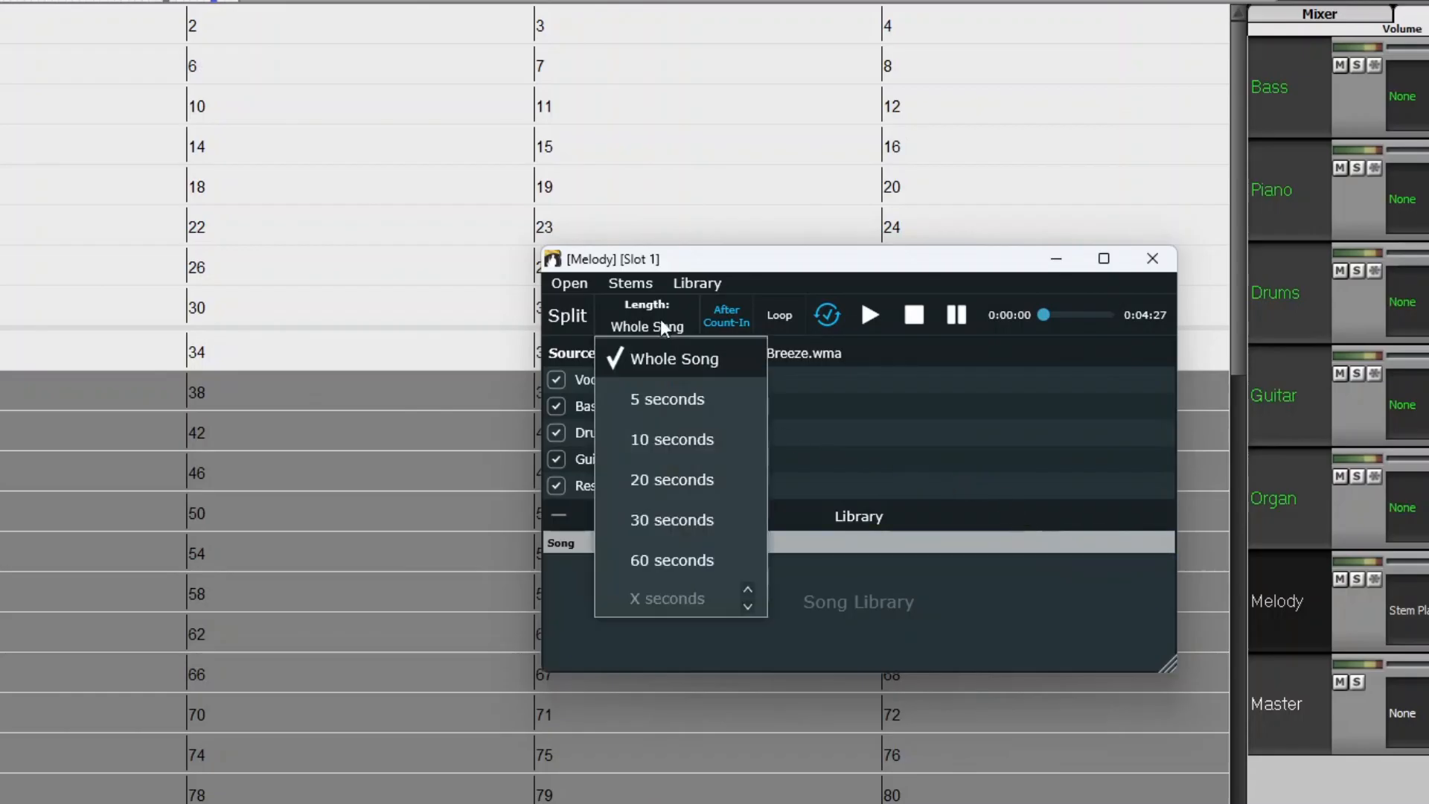
pyautogui.click(703, 560)
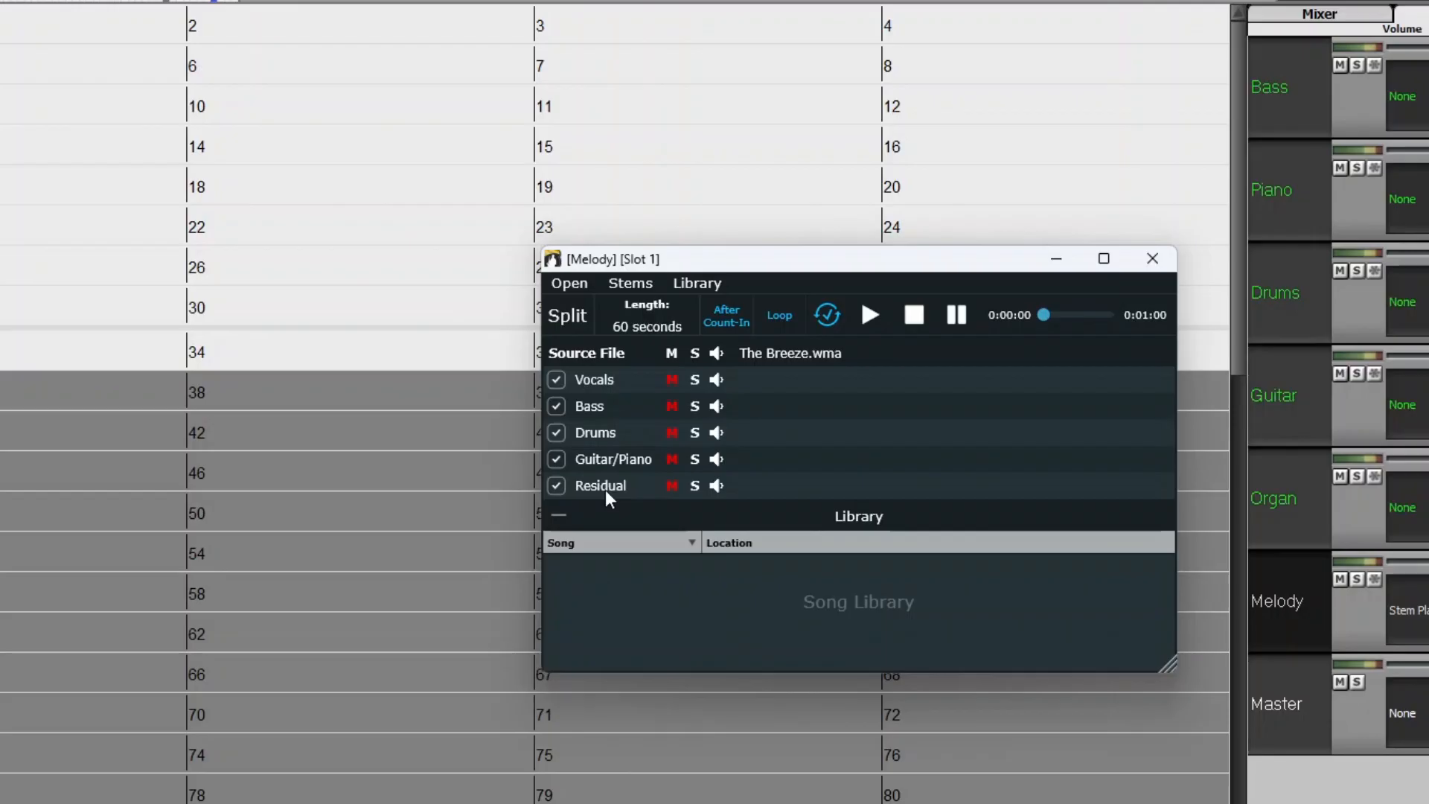
pyautogui.click(572, 314)
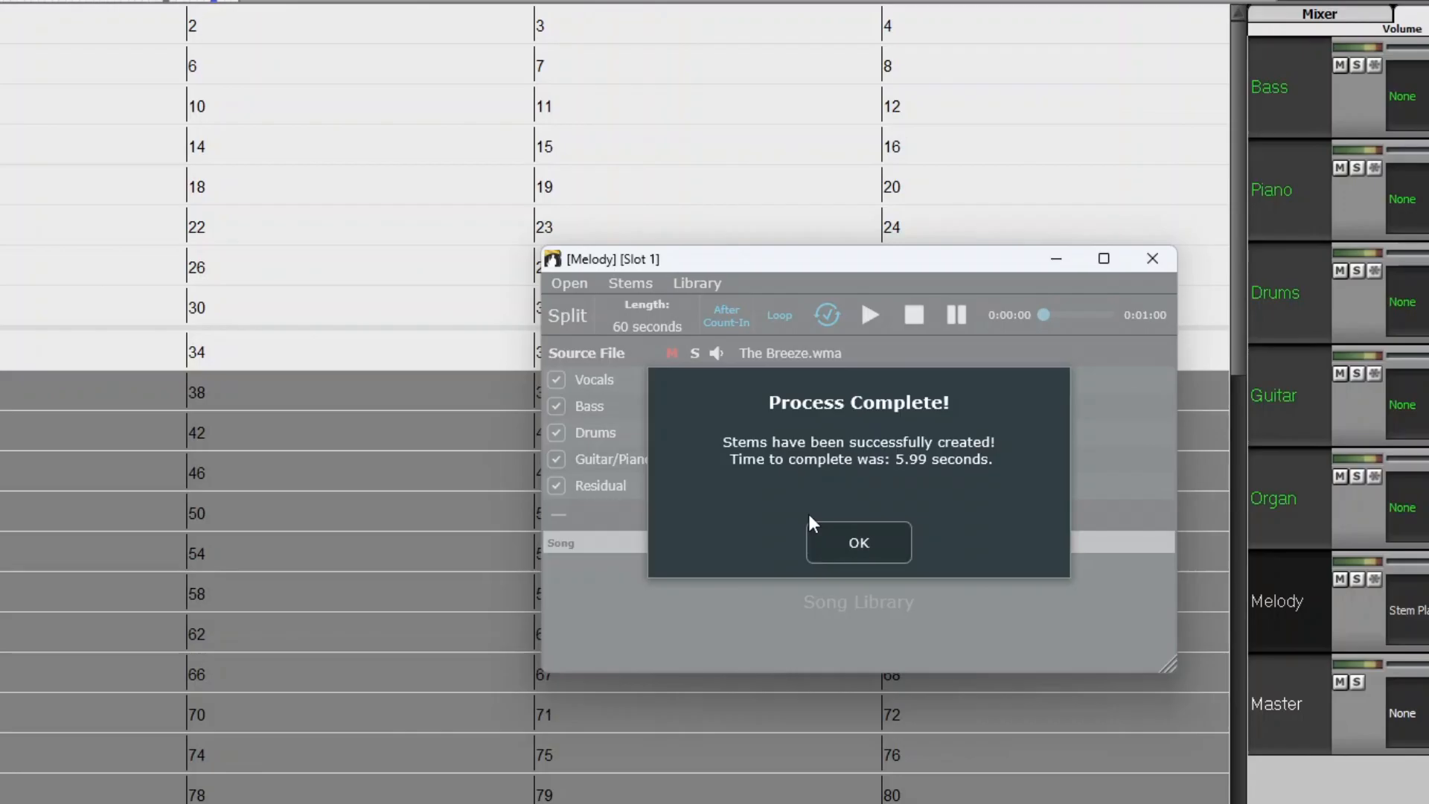
pyautogui.click(845, 542)
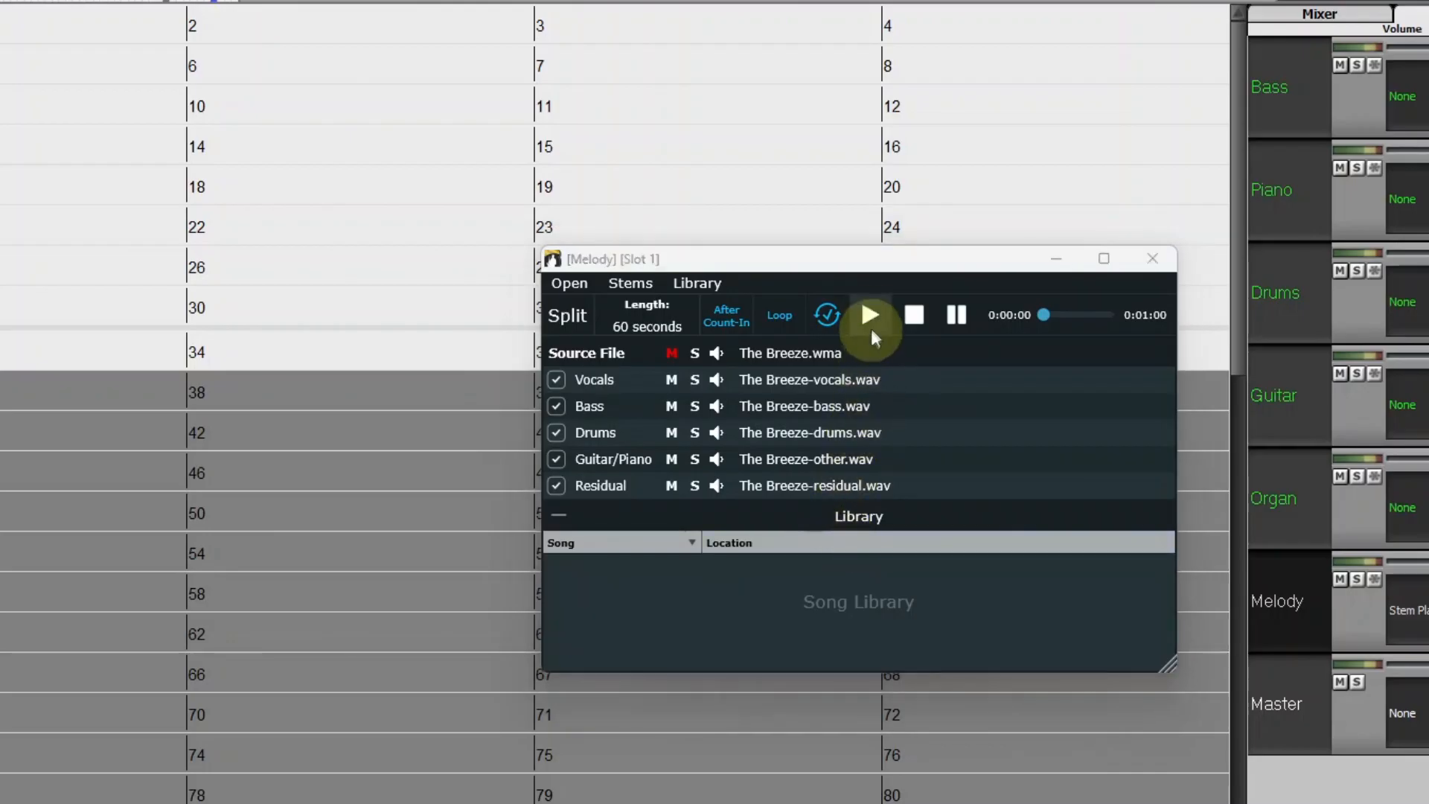
# - Play the split song and audition individual stems in solo, finishing with all five stems soloed together
pyautogui.click(871, 315)
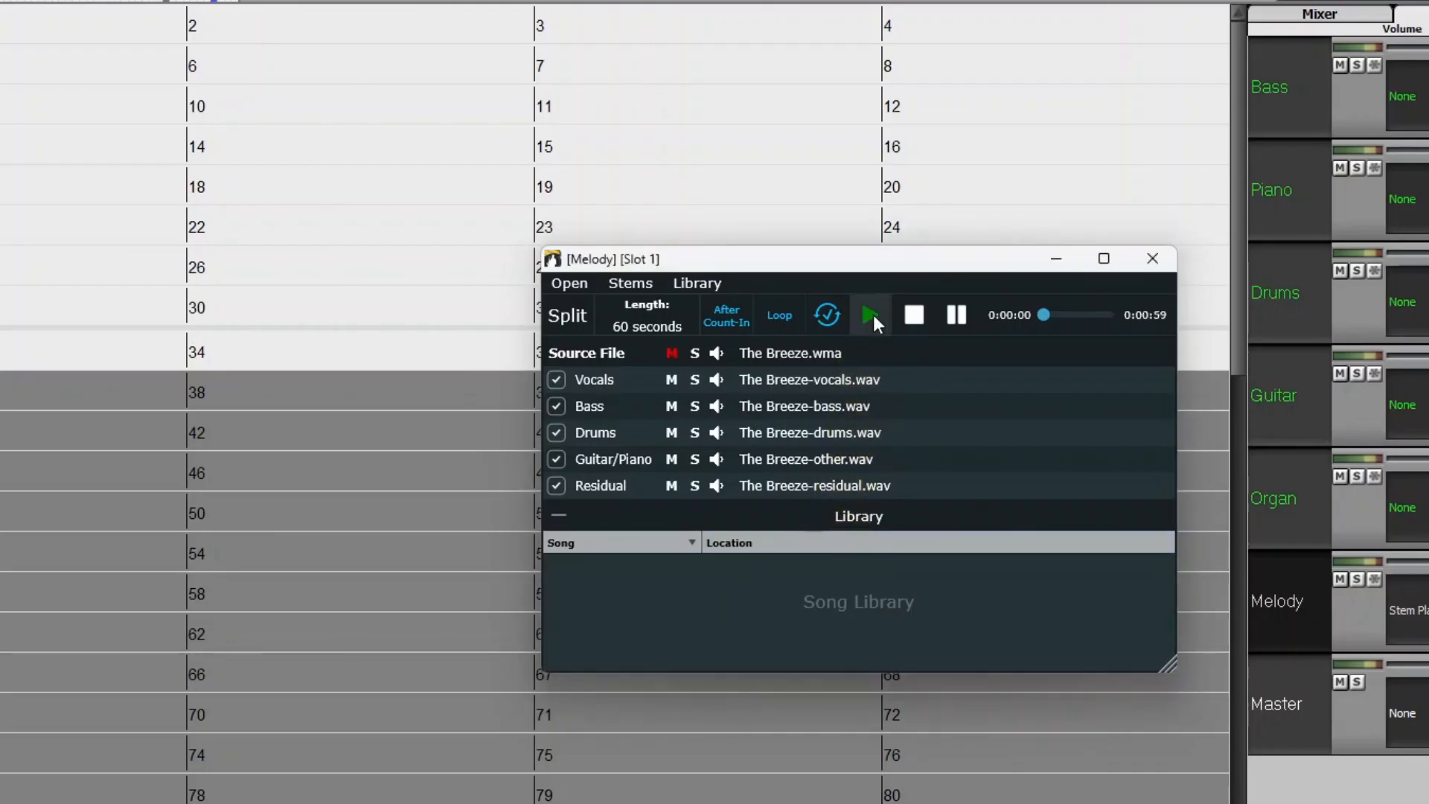
pyautogui.click(697, 380)
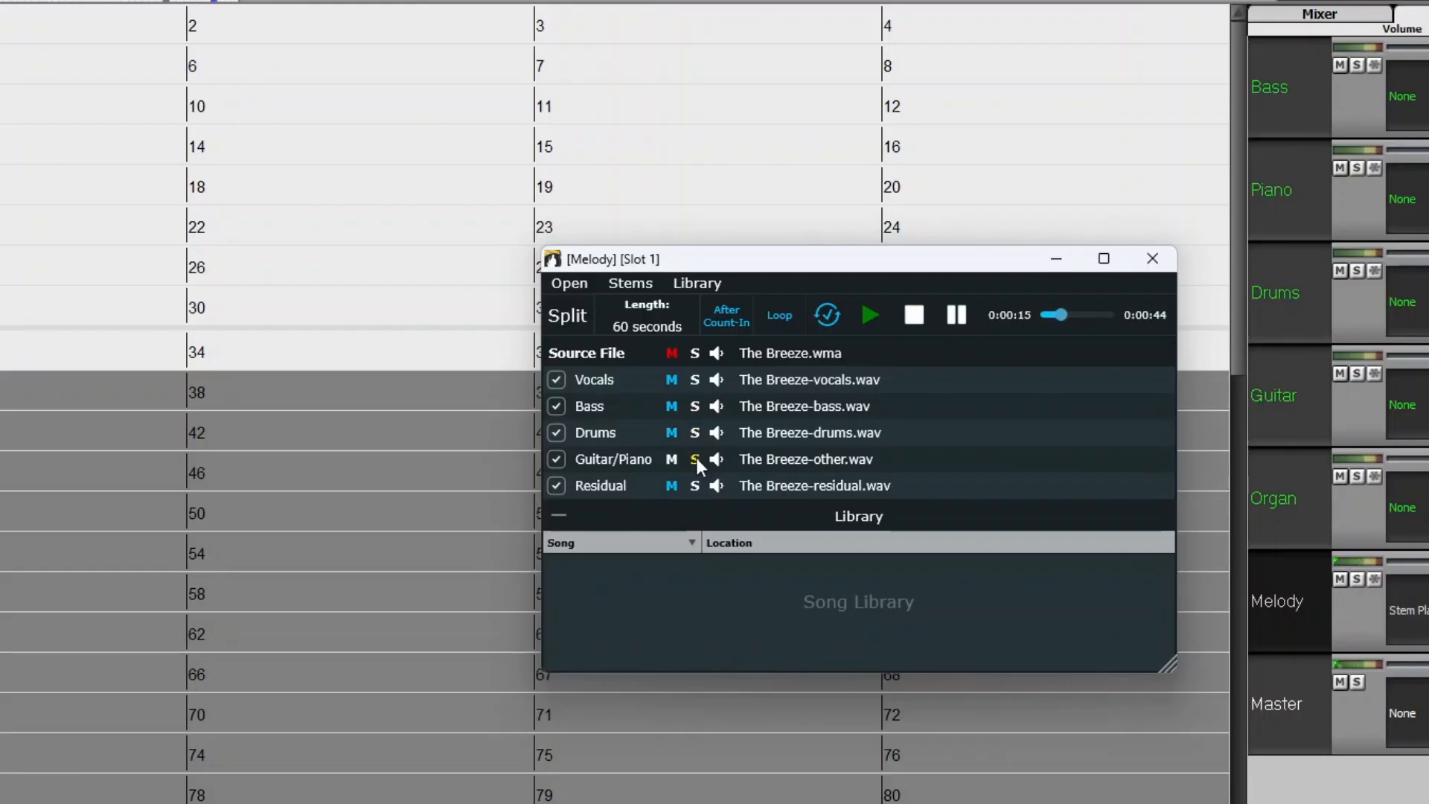
pyautogui.click(694, 382)
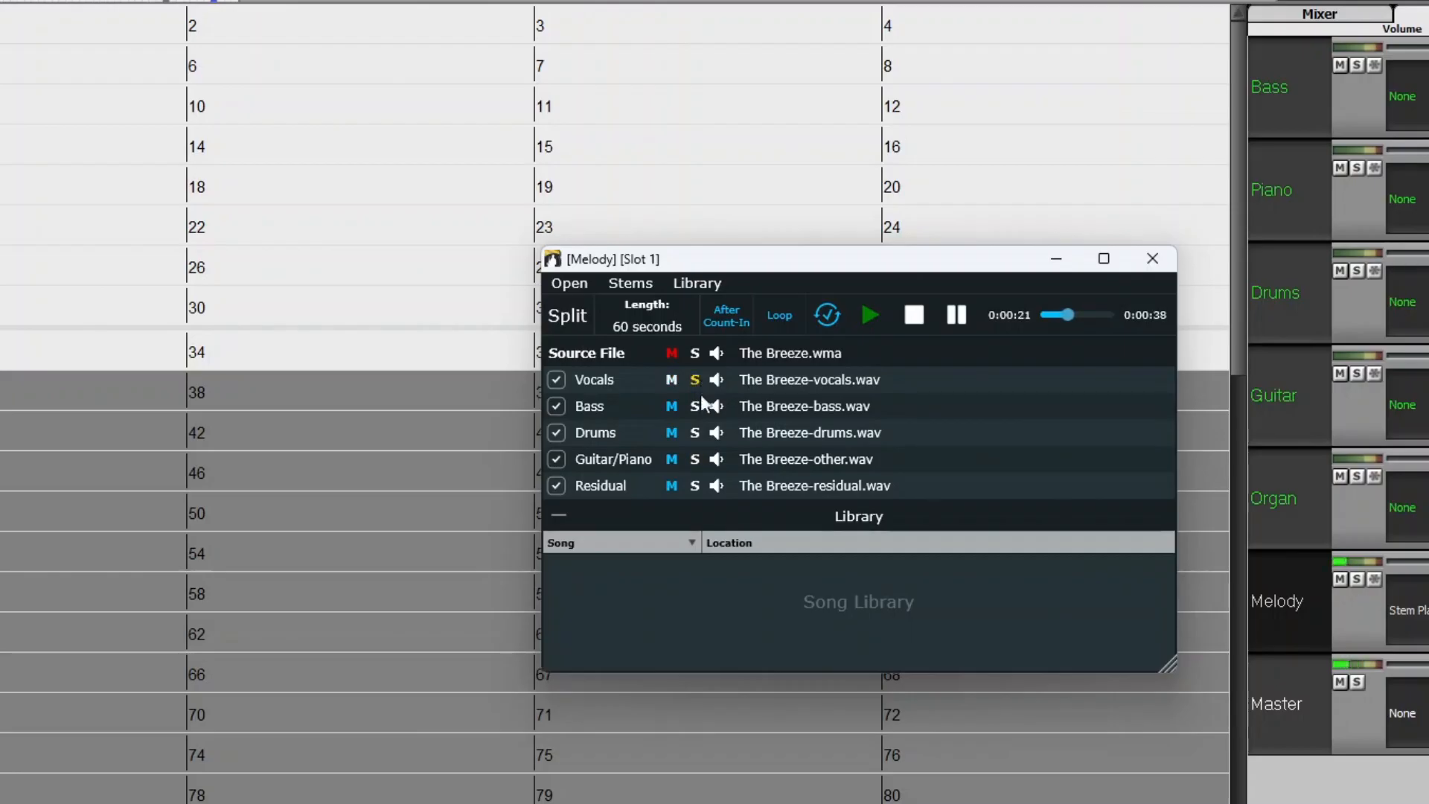
pyautogui.click(695, 485)
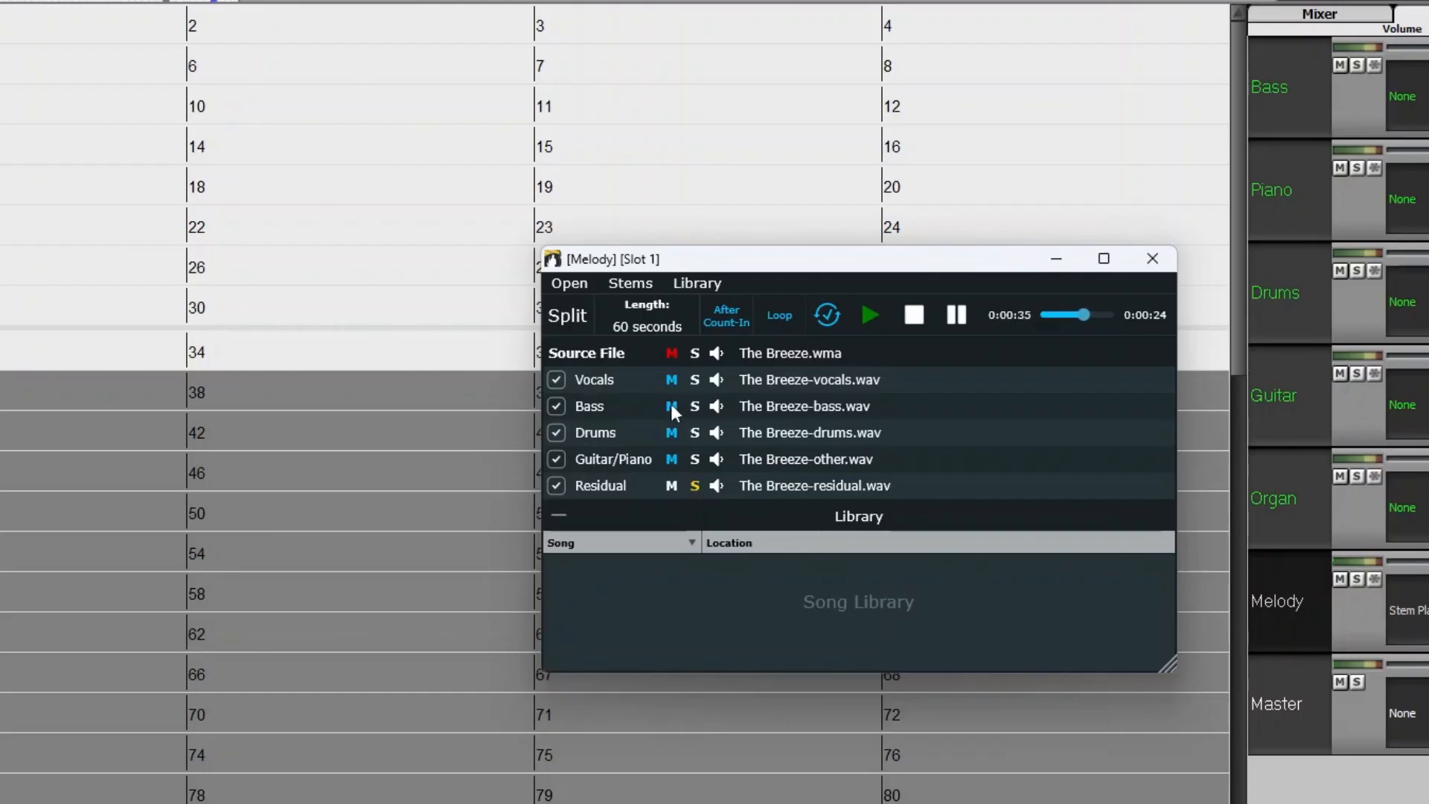
pyautogui.click(696, 378)
pyautogui.click(694, 406)
pyautogui.click(695, 433)
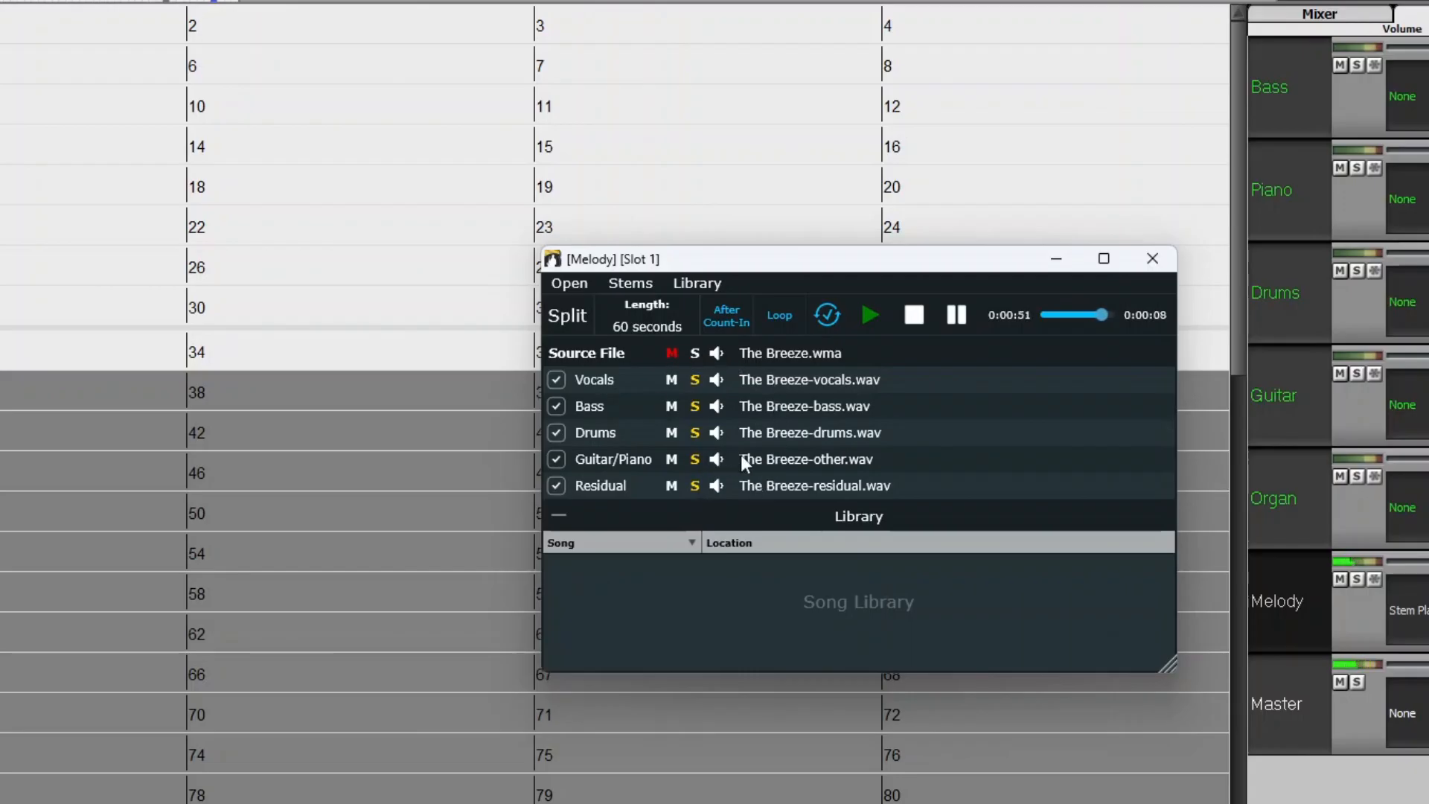
# - Compare the source file with the stems using solo and mute, listen to vocals with guitar/piano, and stop playback
pyautogui.click(694, 352)
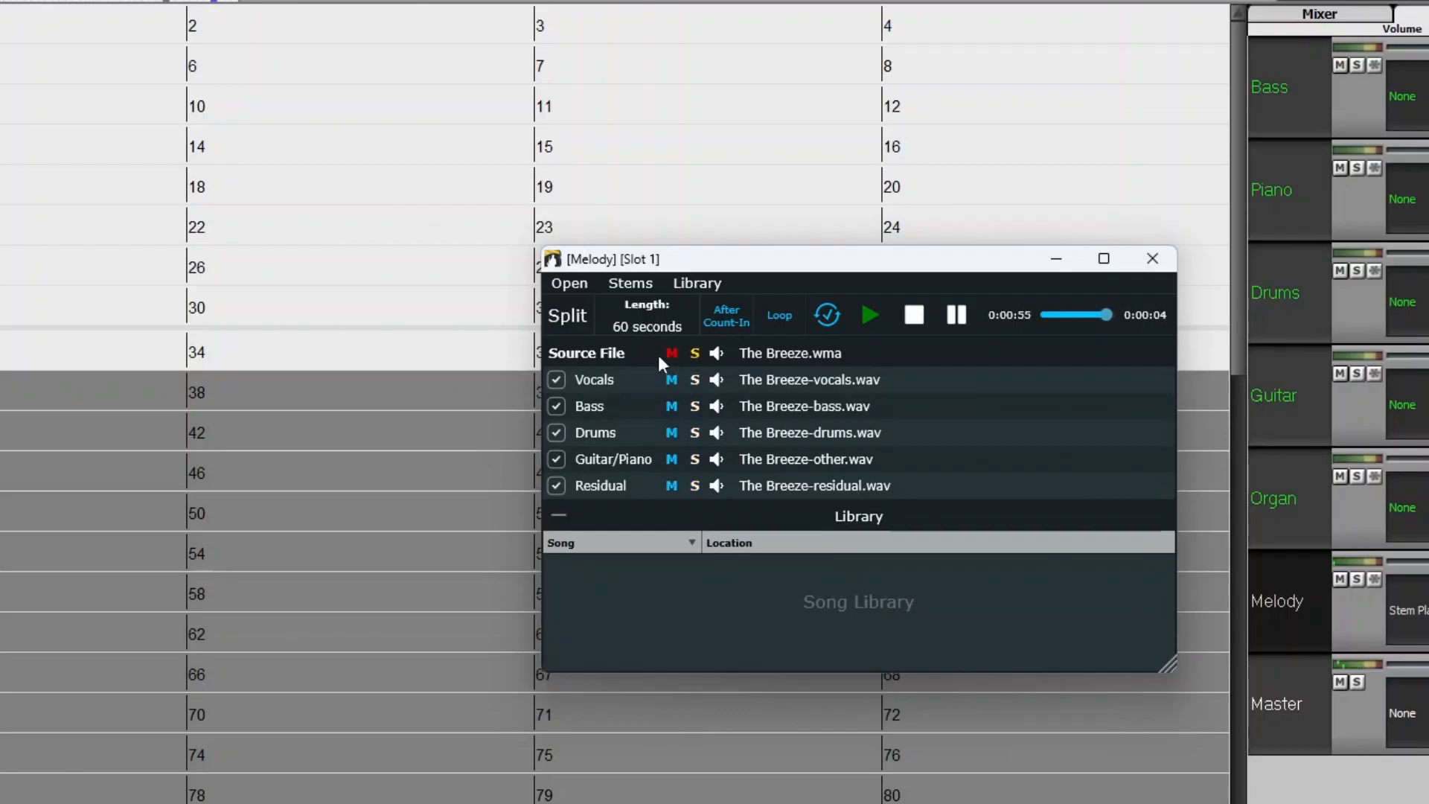
pyautogui.rightClick(672, 354)
pyautogui.click(667, 352)
pyautogui.click(672, 353)
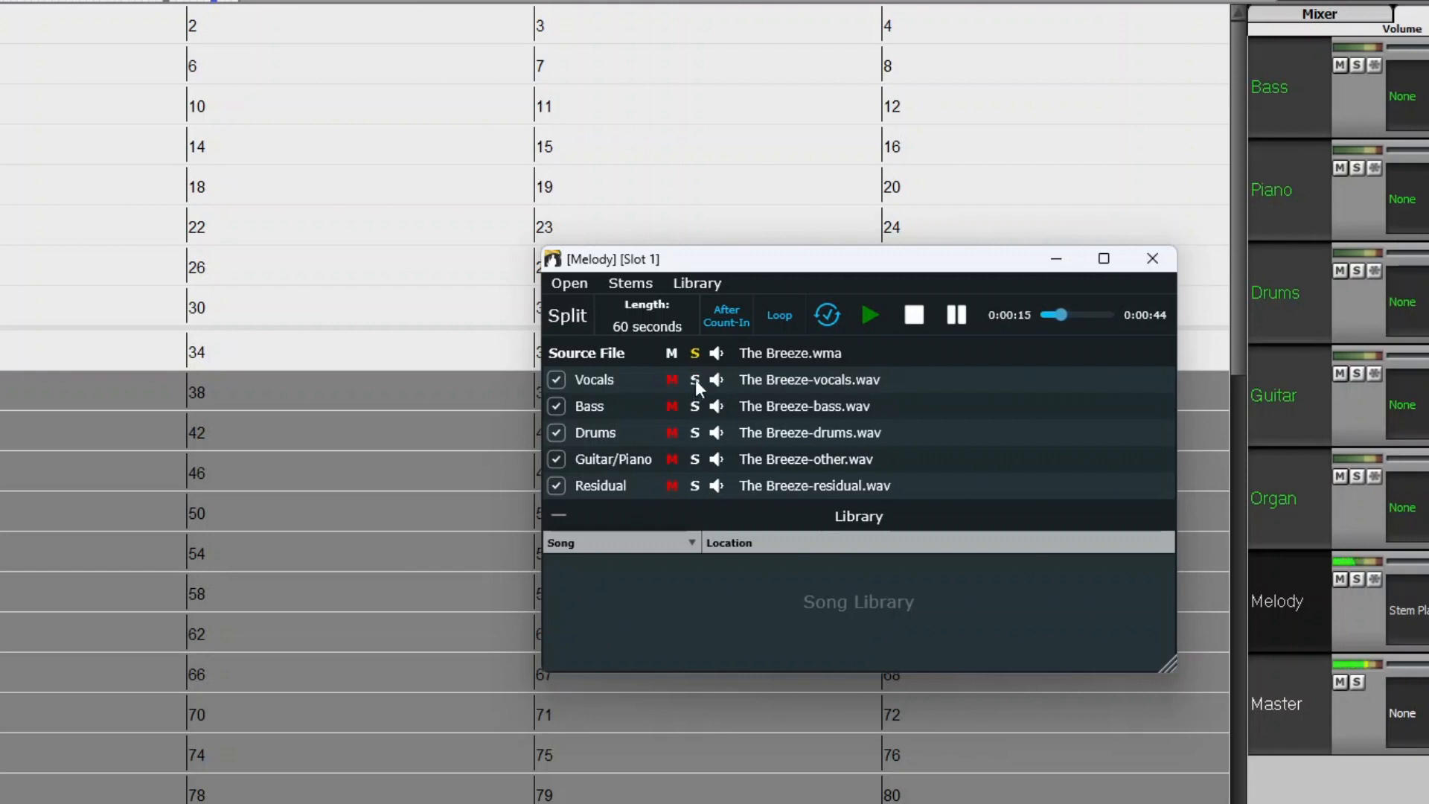
pyautogui.click(672, 355)
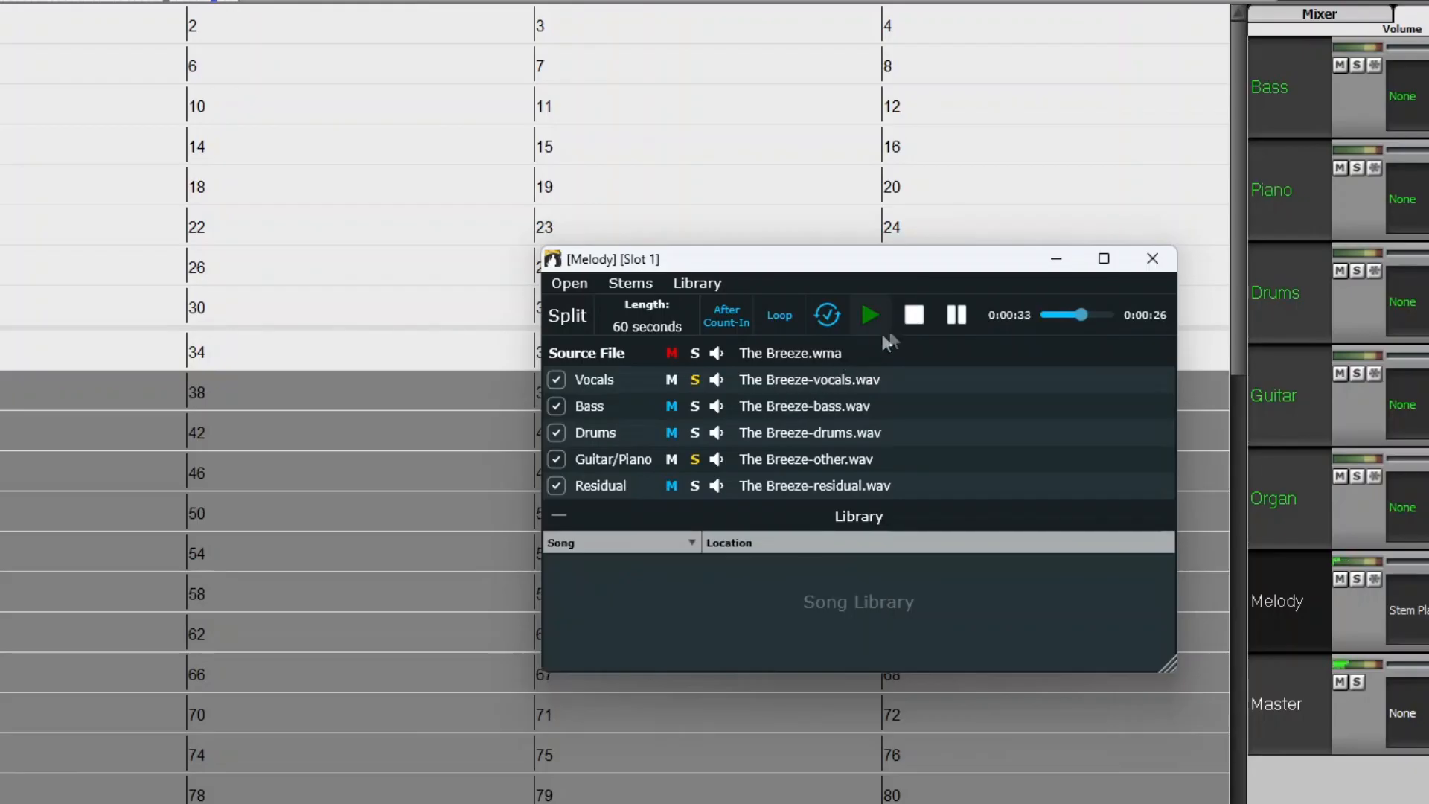
pyautogui.click(917, 318)
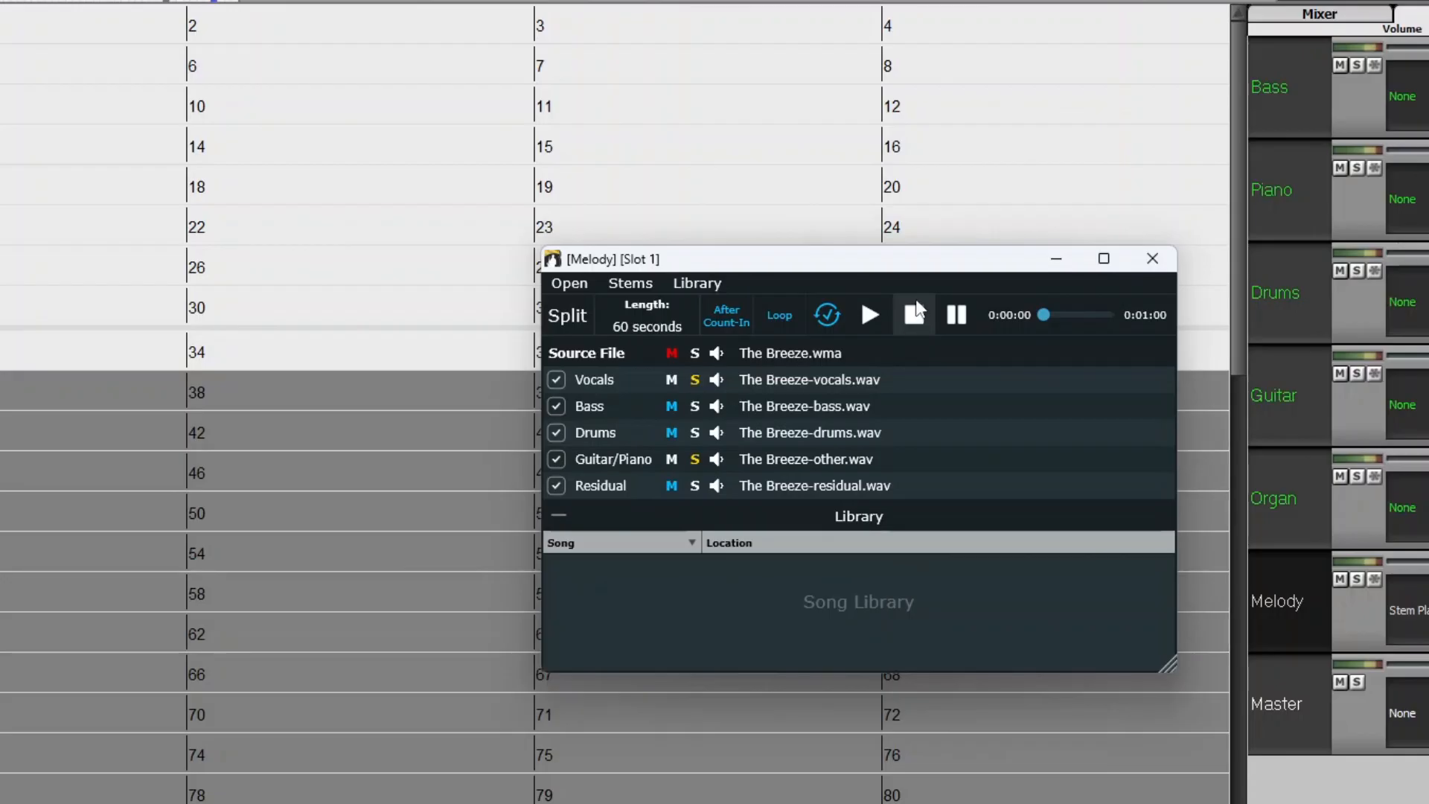
# - Split the current song into the stem player's library and choose the option to split a folder of songs
pyautogui.click(702, 284)
pyautogui.click(778, 311)
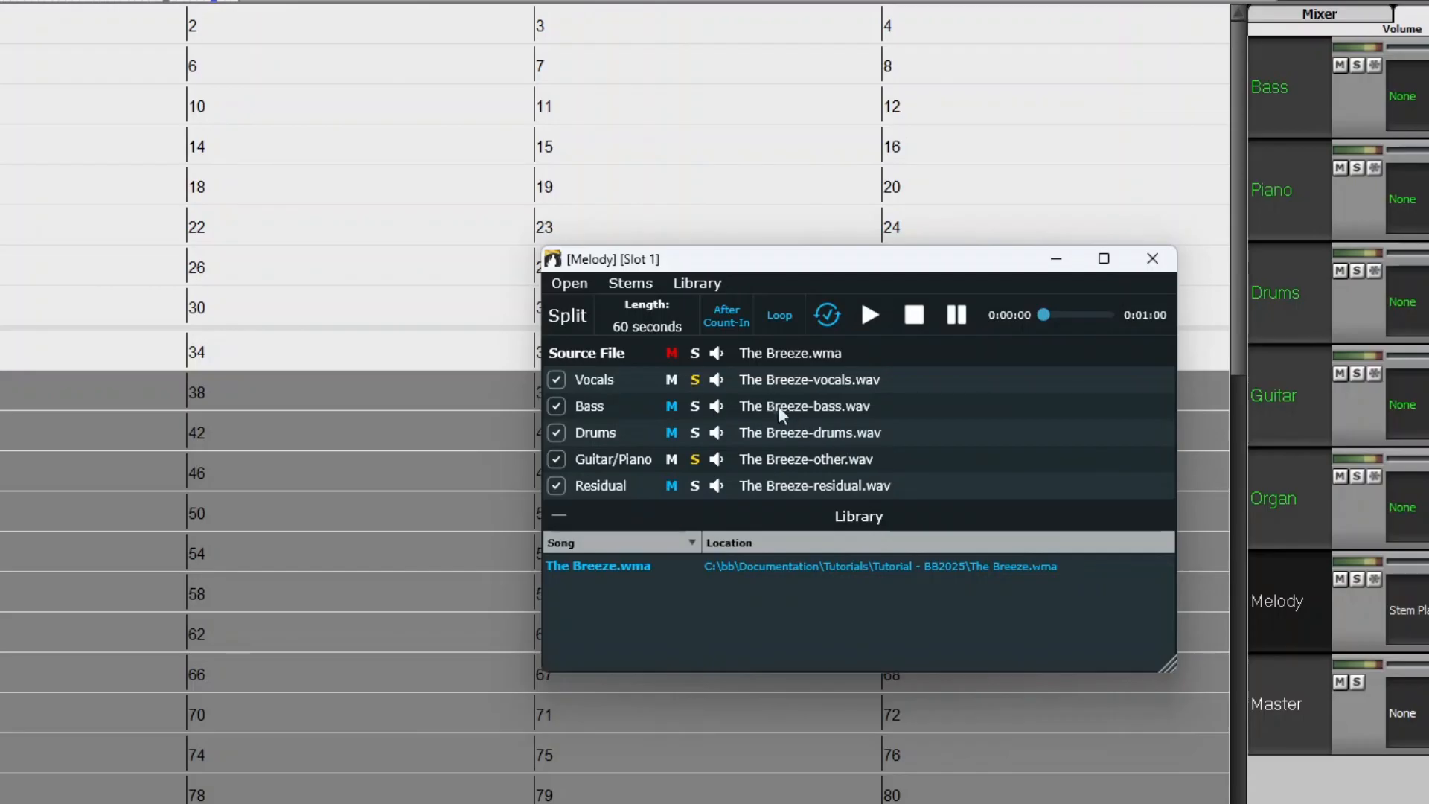
pyautogui.click(633, 281)
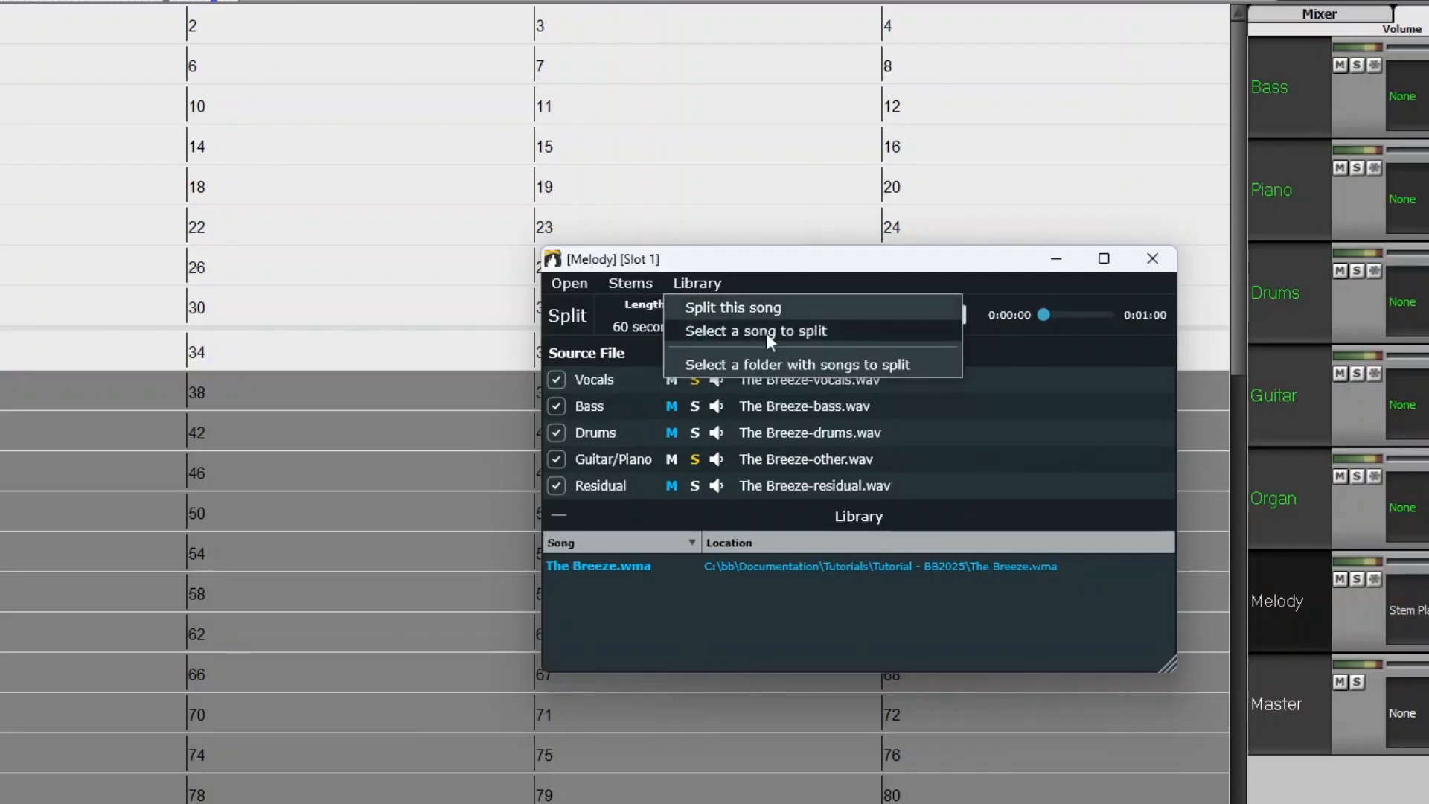
pyautogui.click(913, 365)
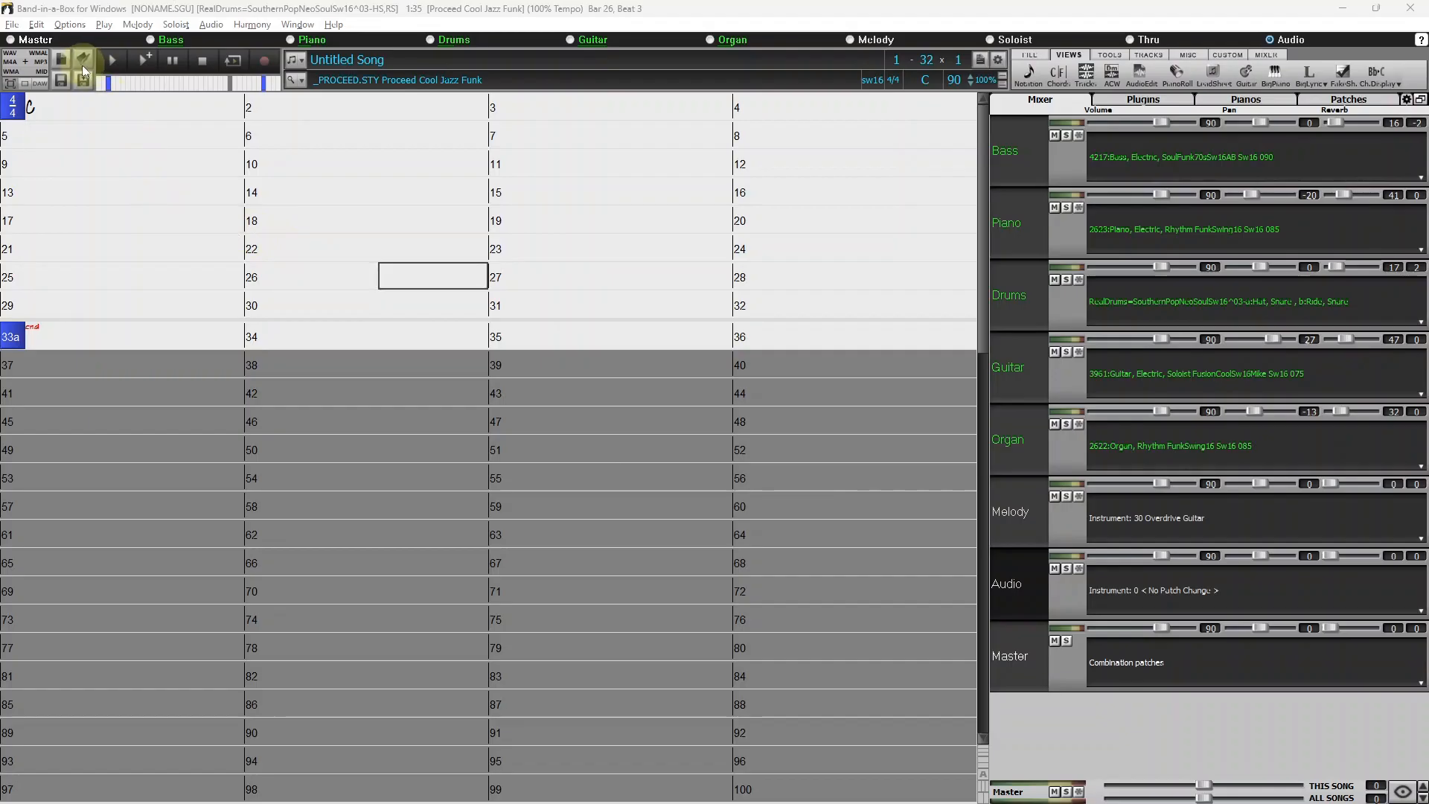
# - Open Susquehana River.m4a from the Tutorial - BB2025 folder and solo the Audio track
pyautogui.click(59, 81)
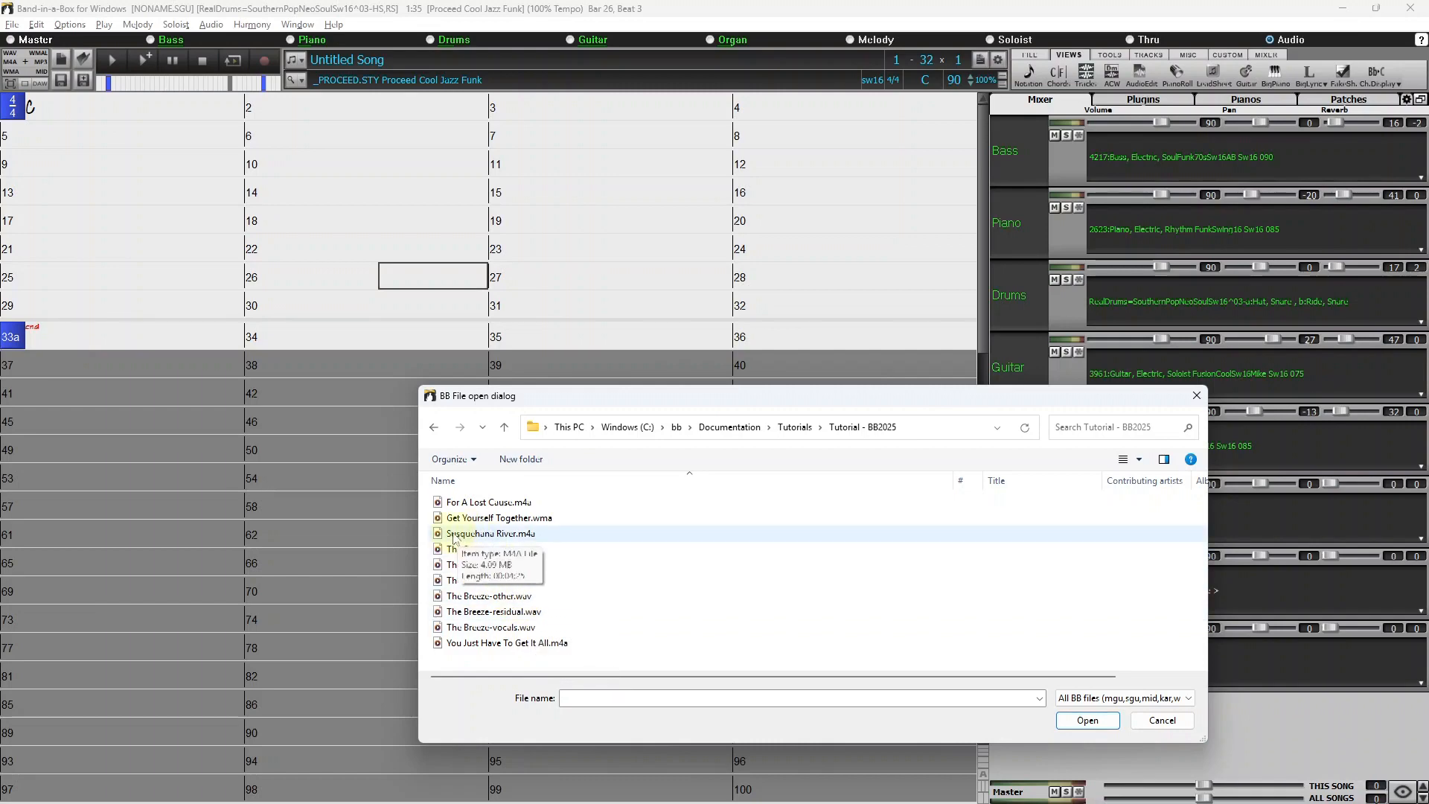
pyautogui.doubleClick(538, 534)
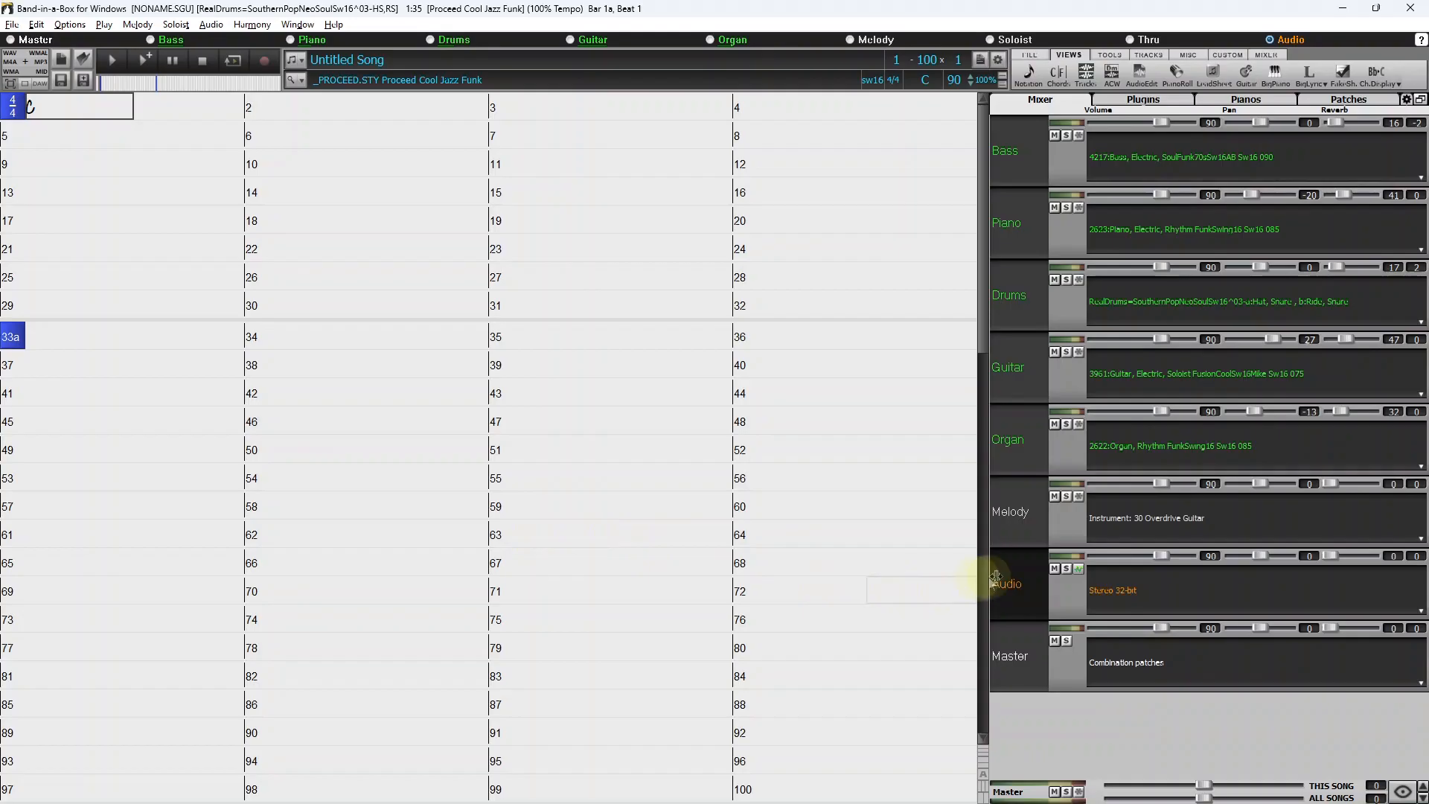
pyautogui.click(1066, 569)
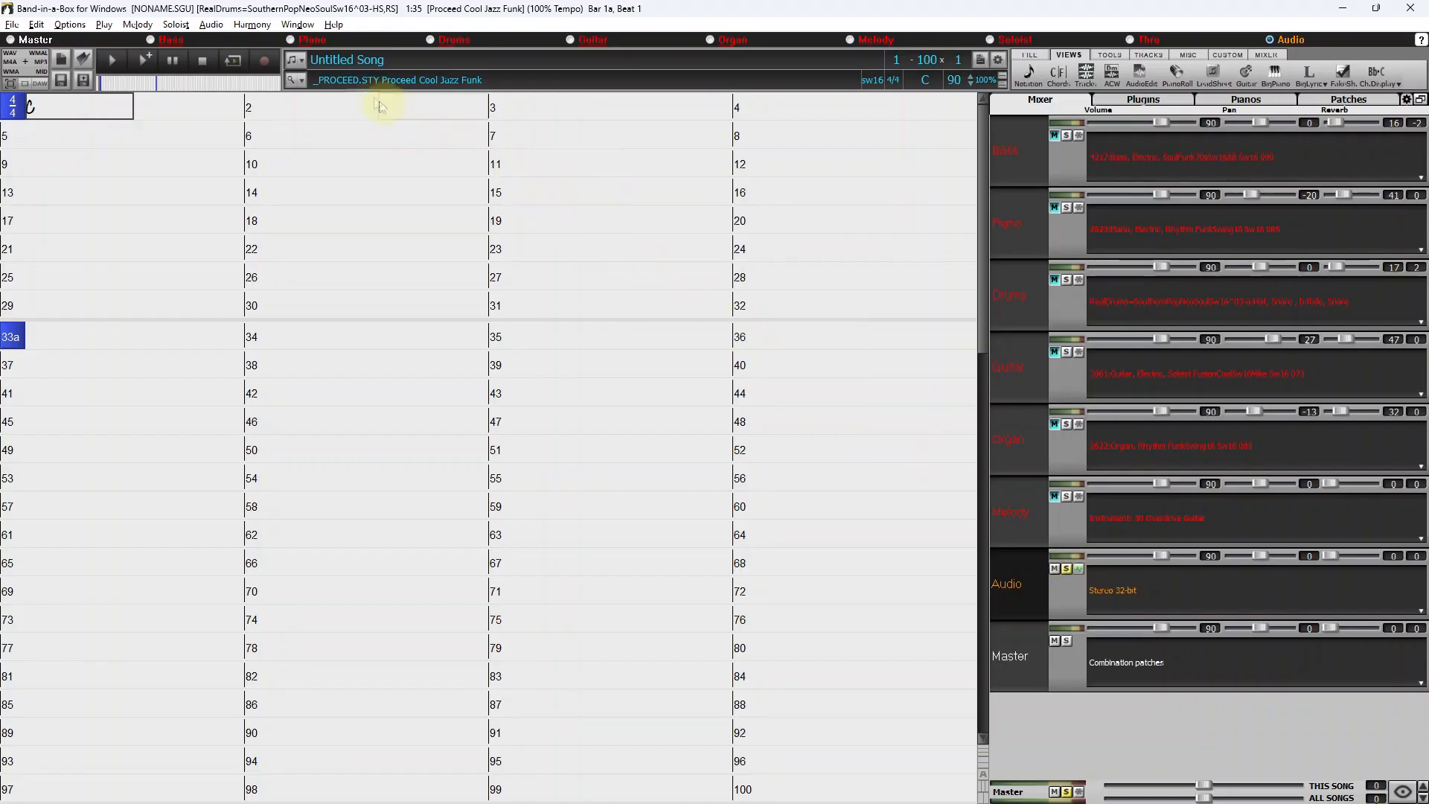
# - Load the METRONM1.STY metronome style for all time signatures from the Utility band styles
pyautogui.click(303, 81)
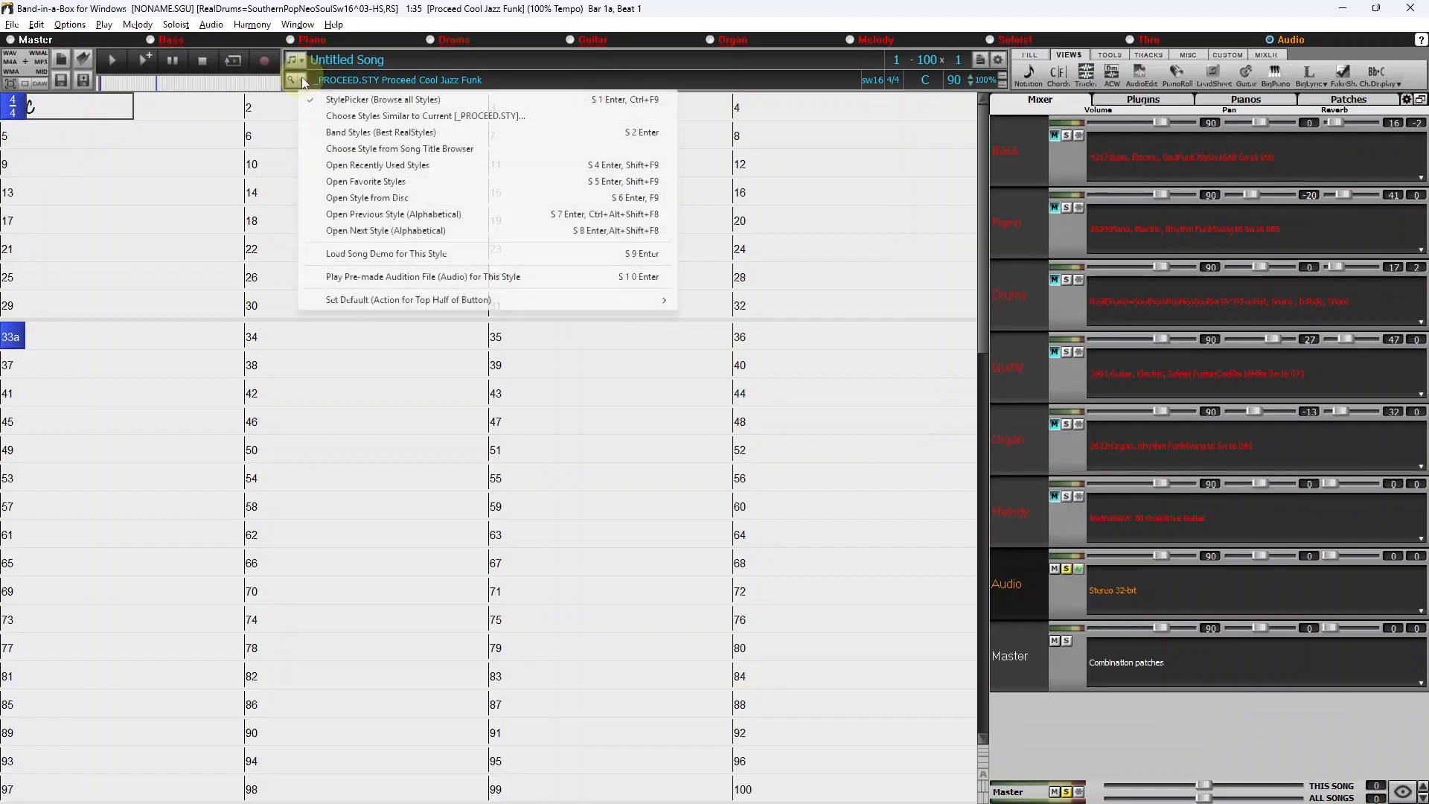
pyautogui.click(332, 133)
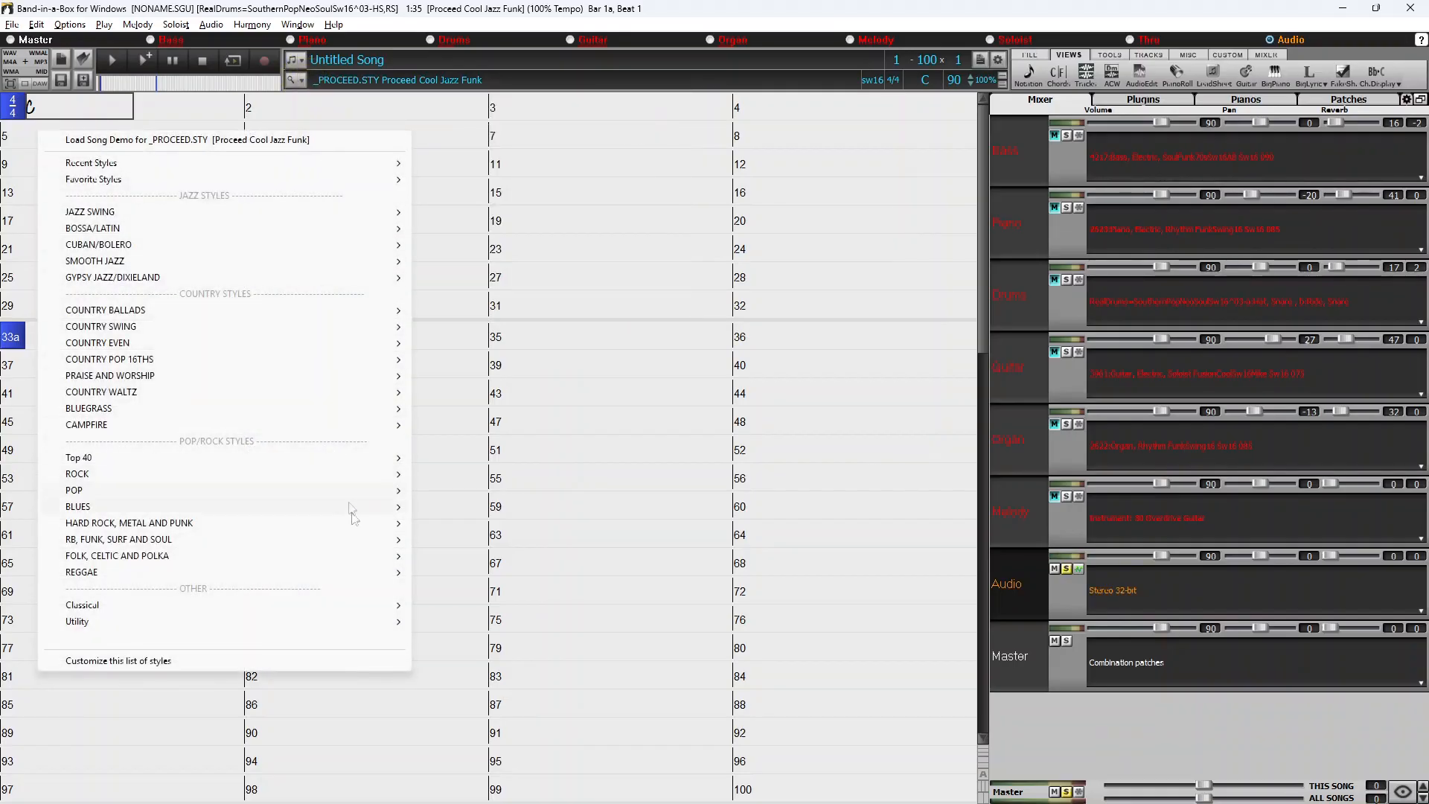
pyautogui.moveTo(393, 623)
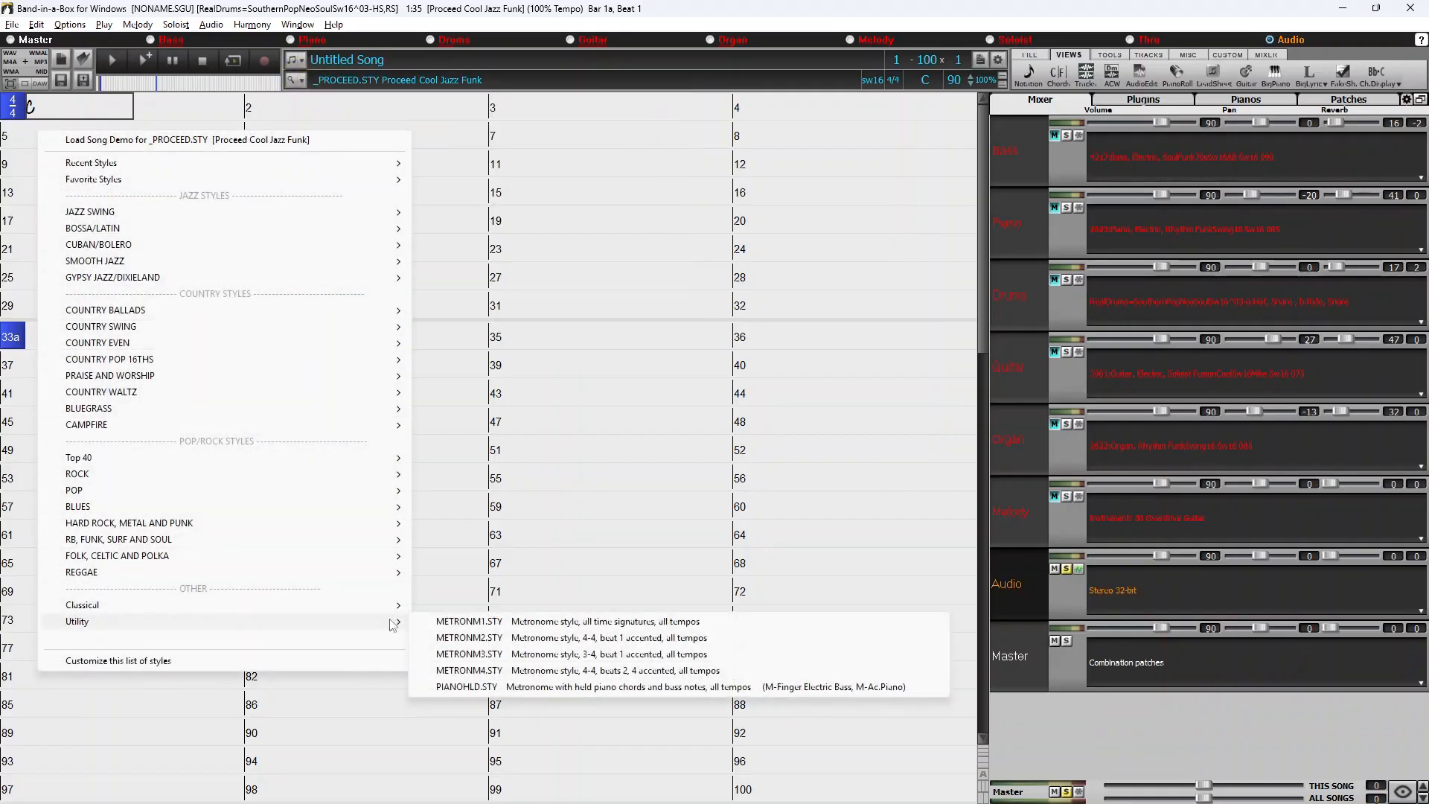
pyautogui.click(469, 627)
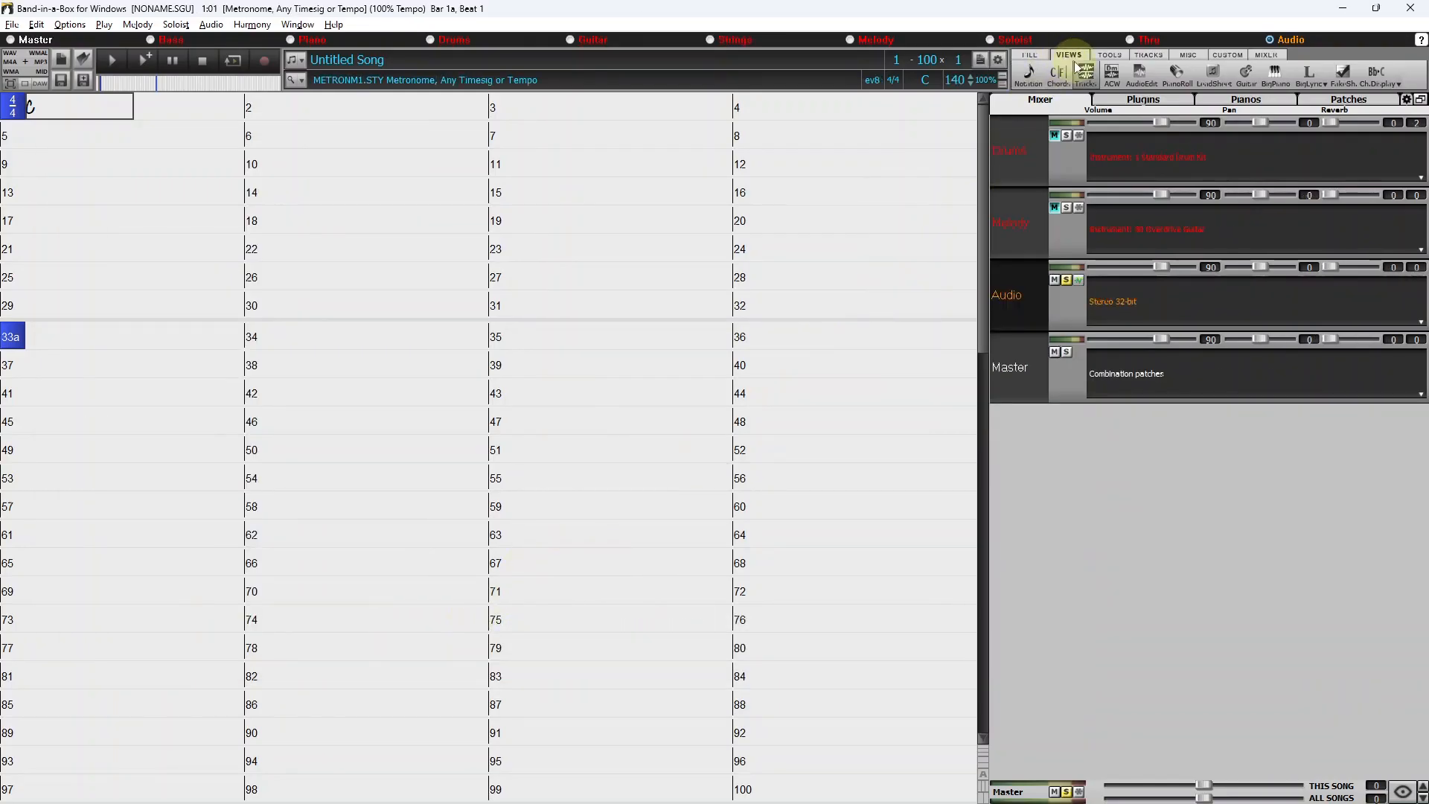
# - Open the Audio Chord Wizard for the Audio track and play the recording from the beginning of its waveform
pyautogui.click(1115, 77)
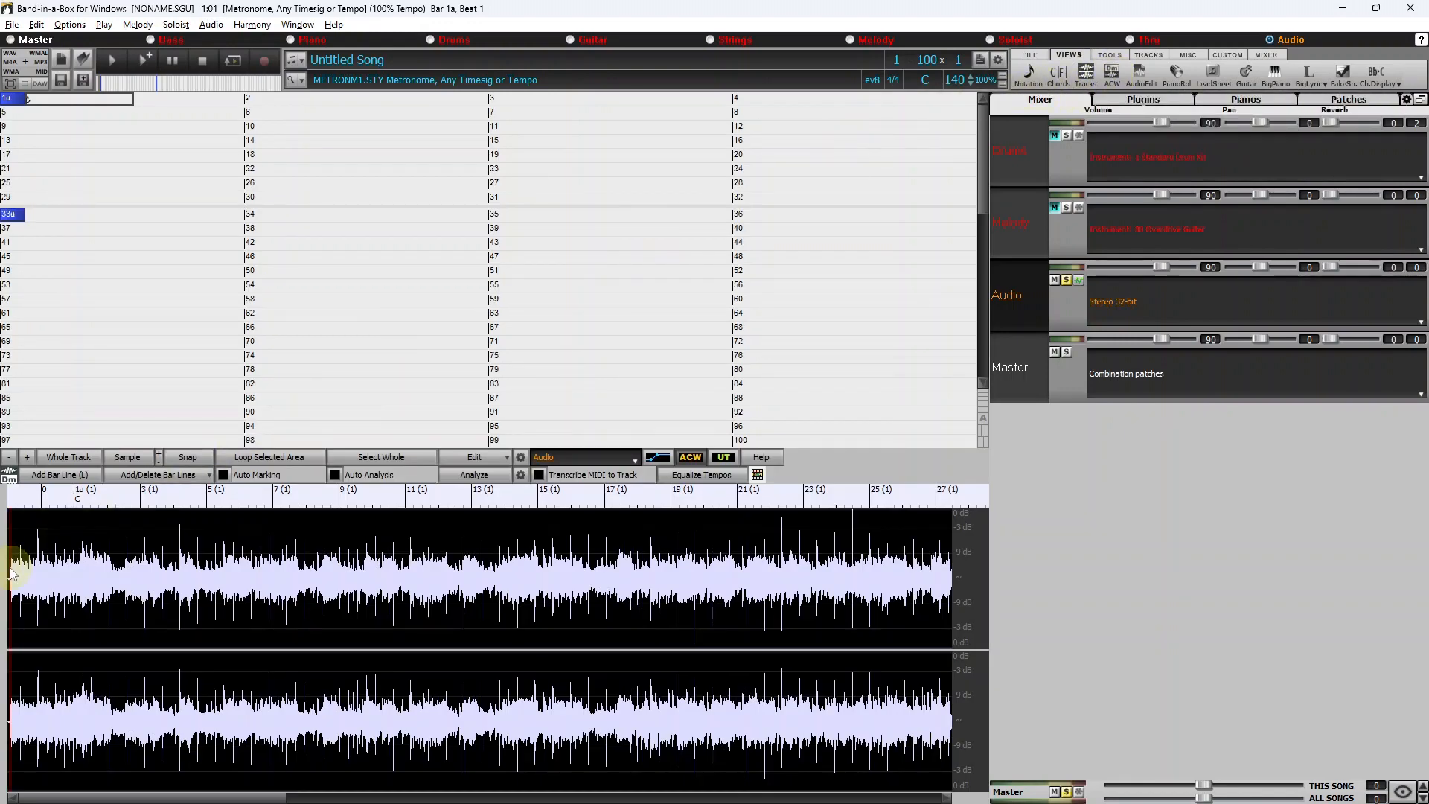
pyautogui.scroll(5, 14, 573)
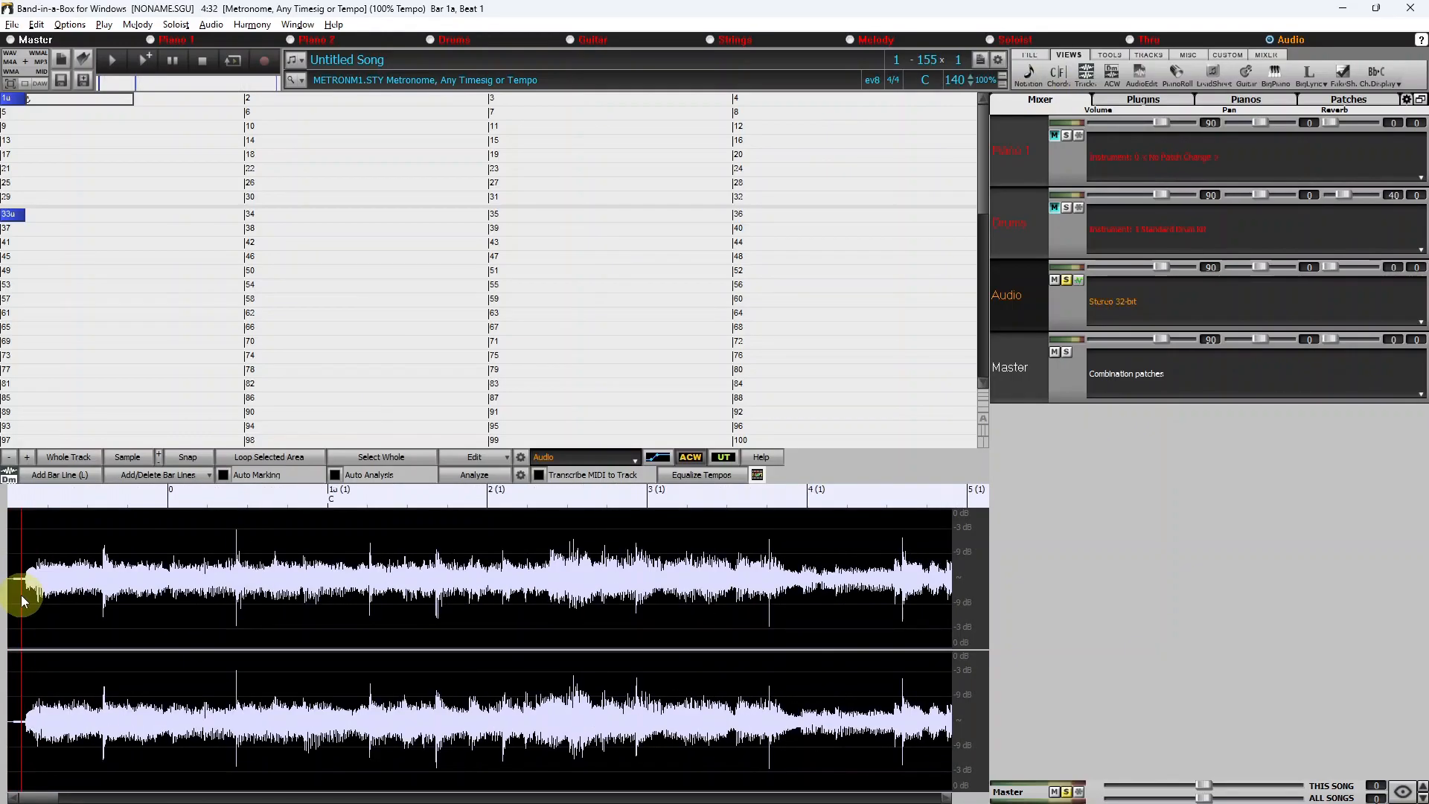
pyautogui.doubleClick(21, 592)
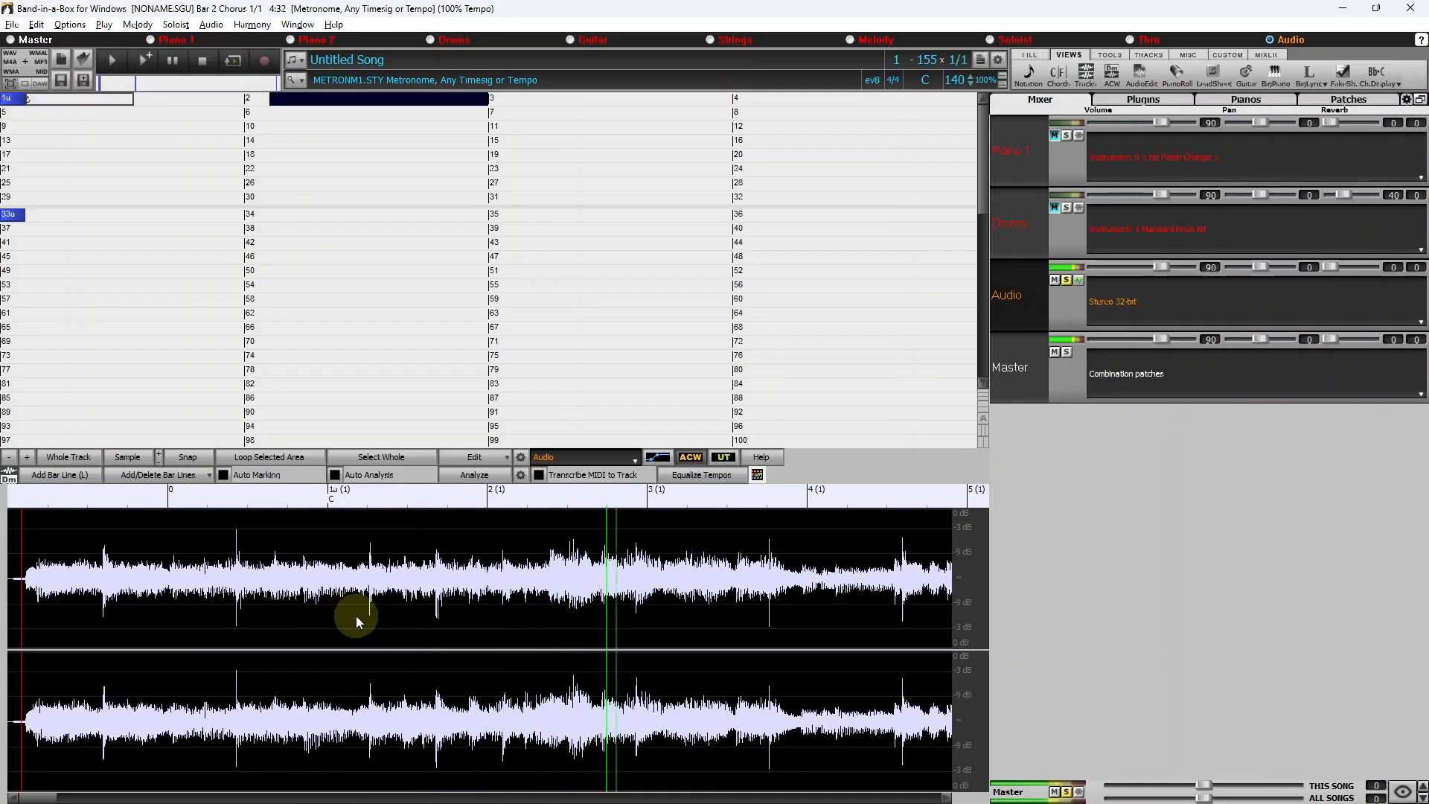
pyautogui.press('space')
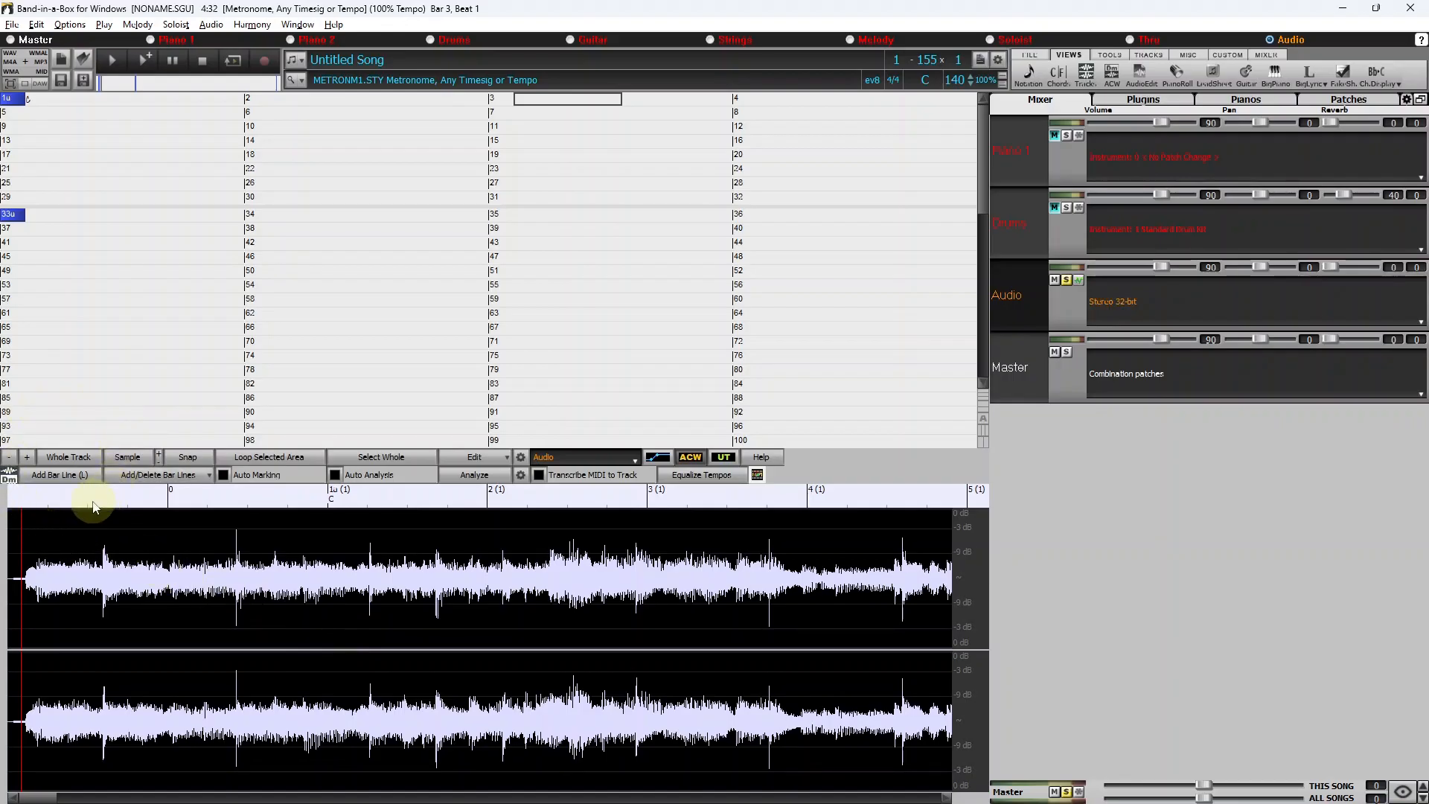
pyautogui.doubleClick(18, 582)
pyautogui.press('space')
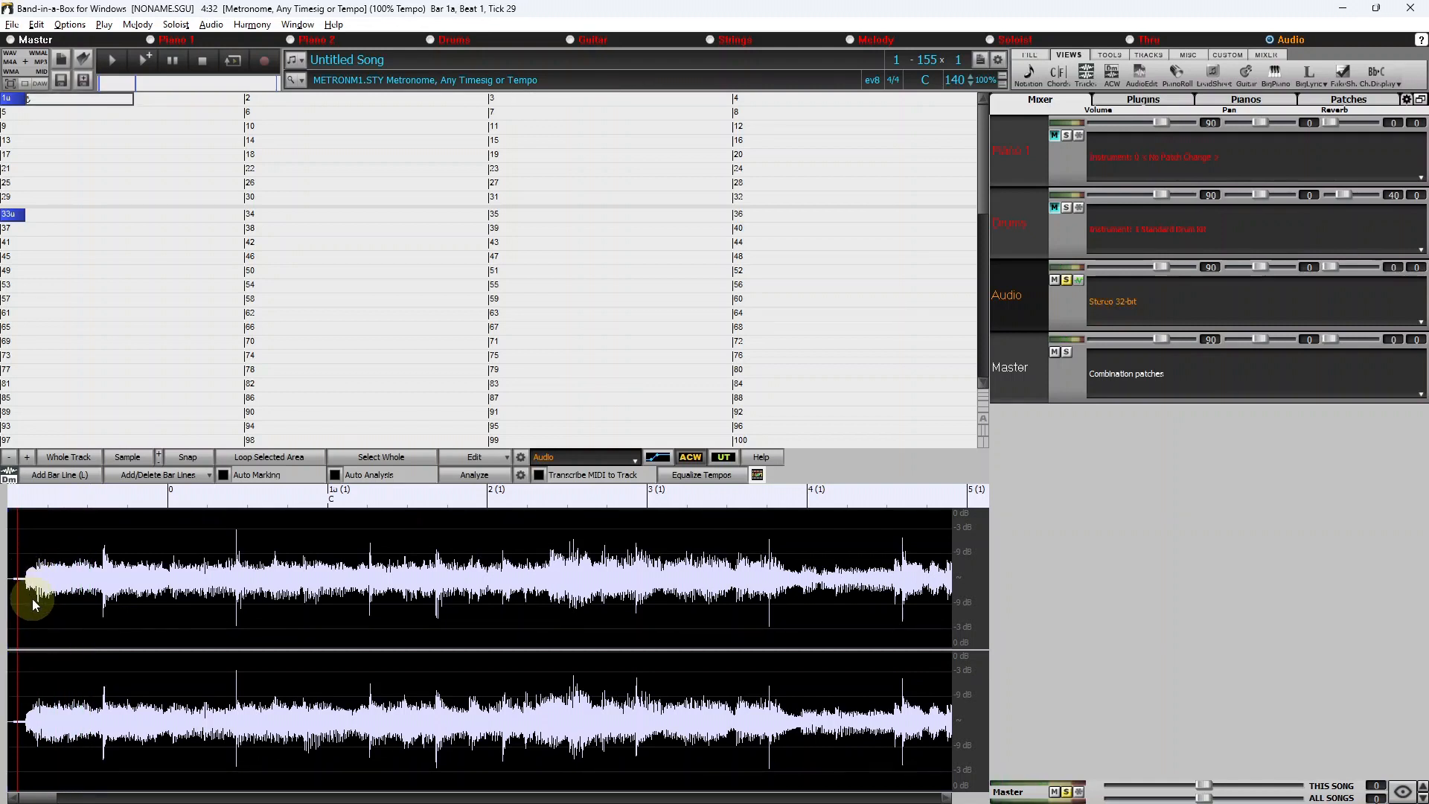
# - Add a bar line at the recording's first downbeat, and mark the next two bar lines in time while the recording plays
pyautogui.click(38, 577)
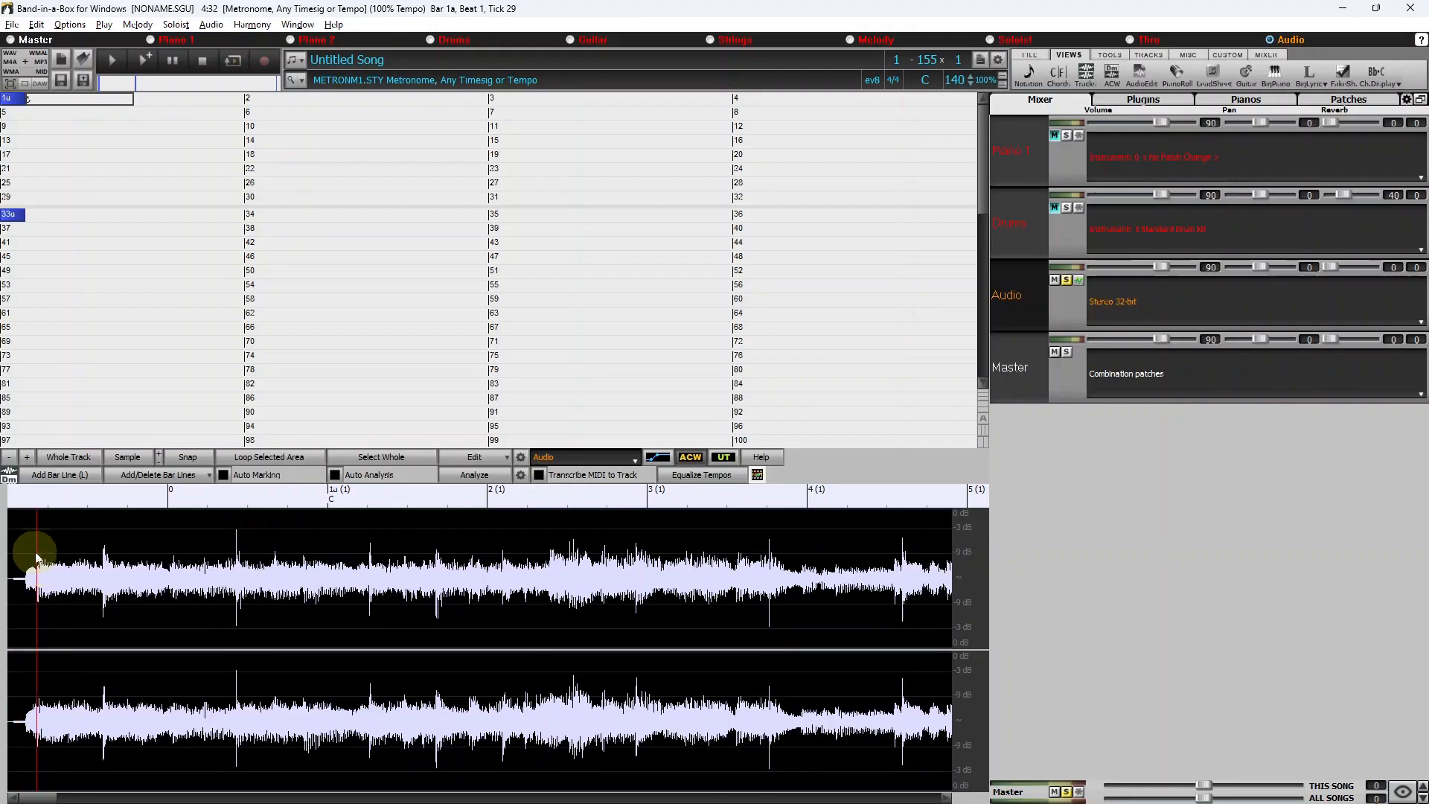
pyautogui.click(59, 476)
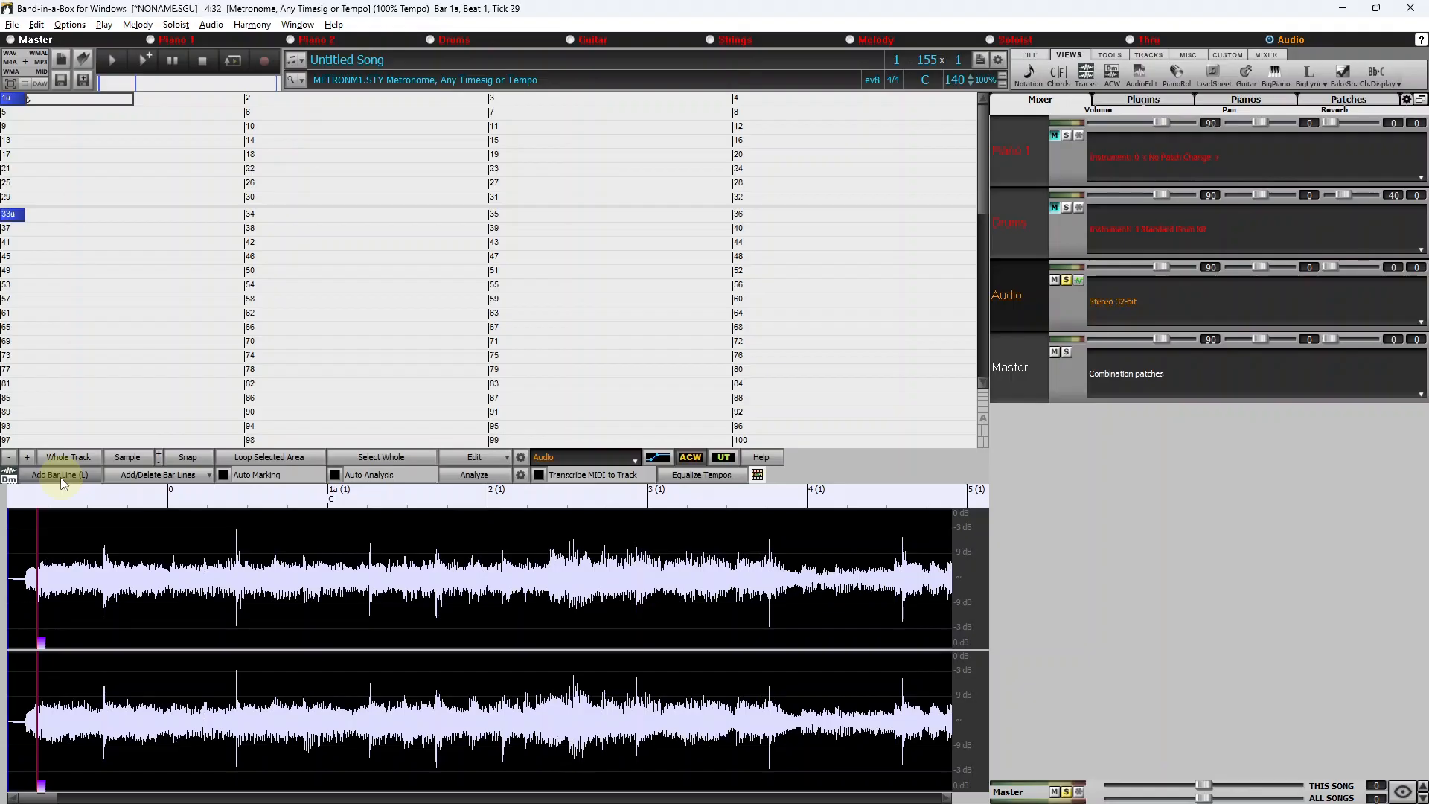
pyautogui.click(14, 546)
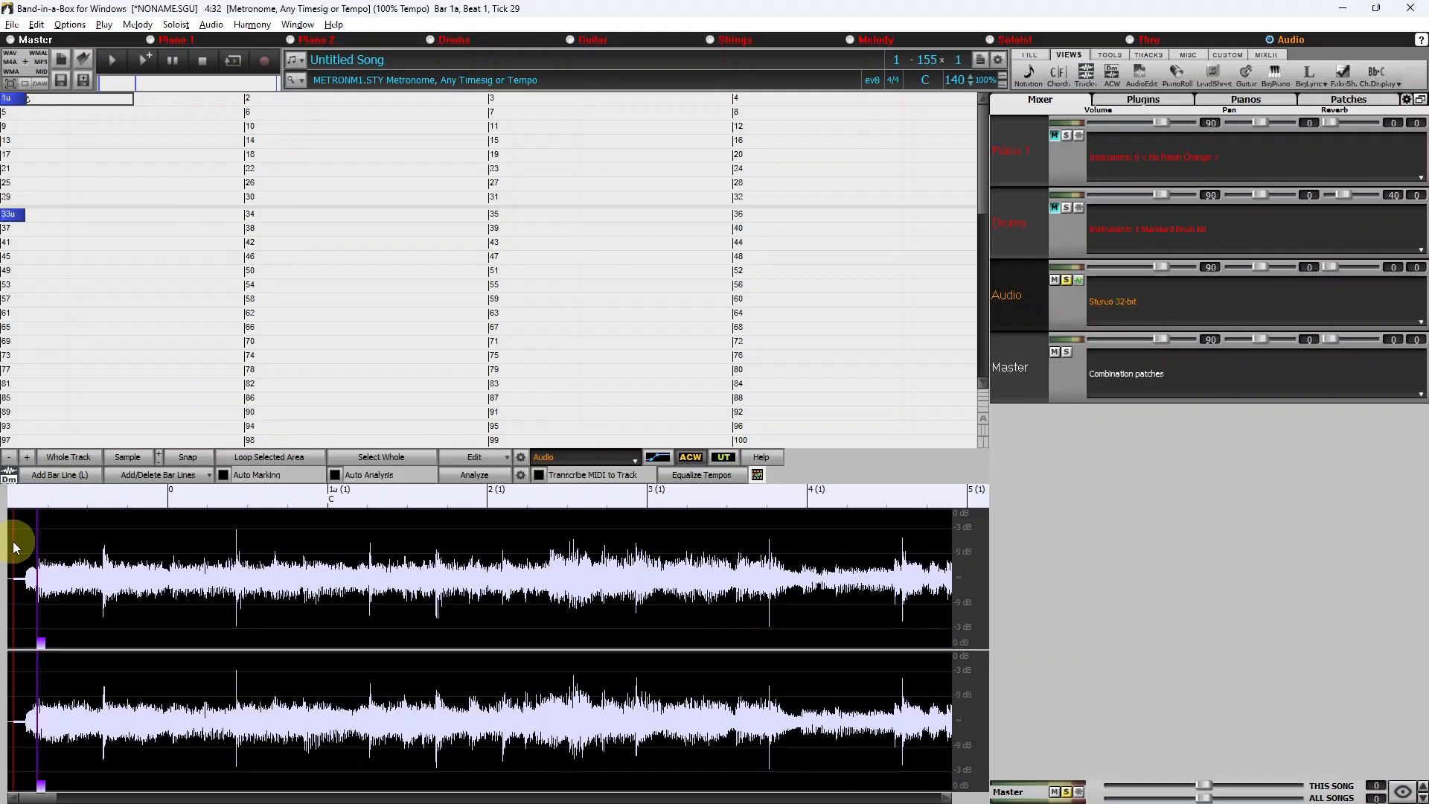
pyautogui.doubleClick(12, 544)
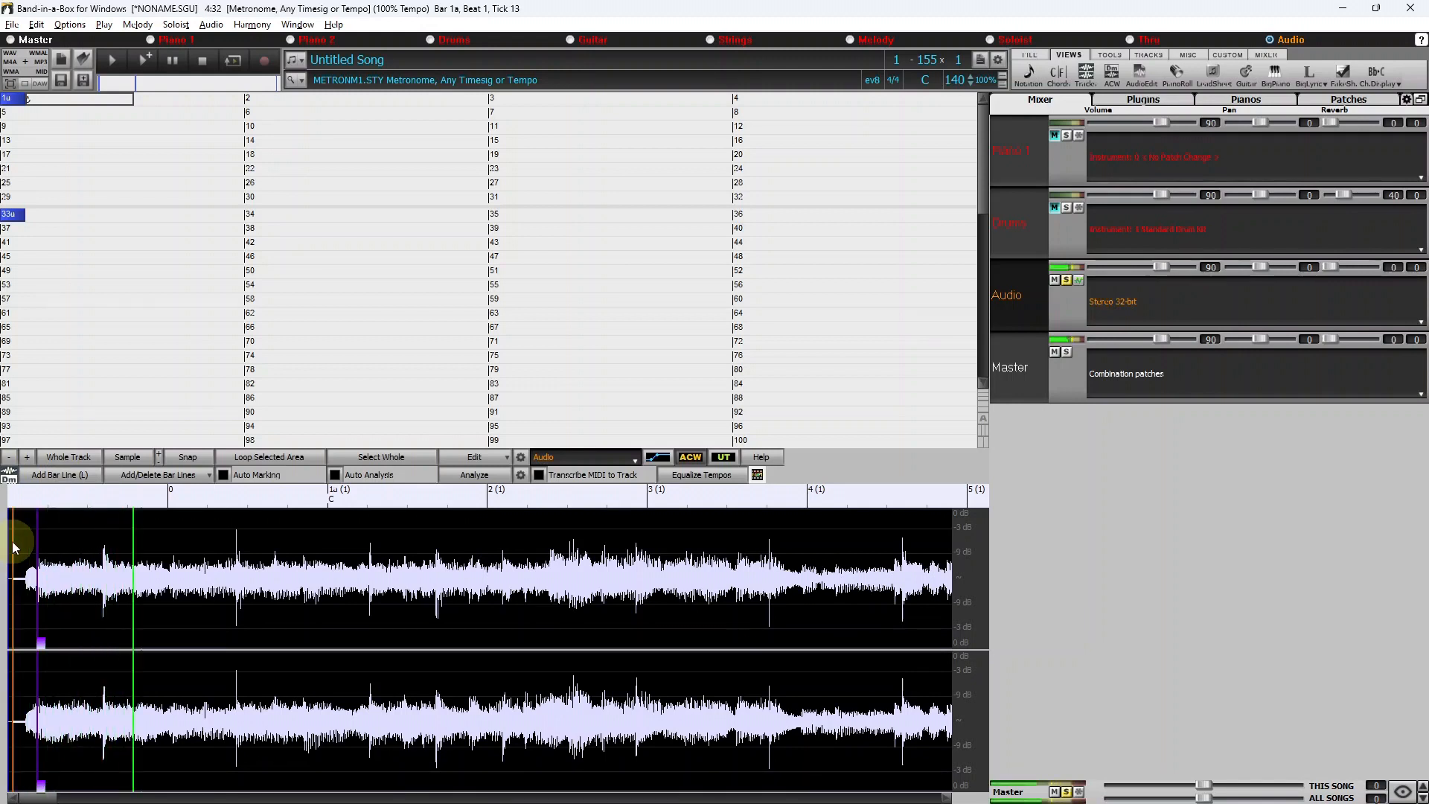
pyautogui.press('l')
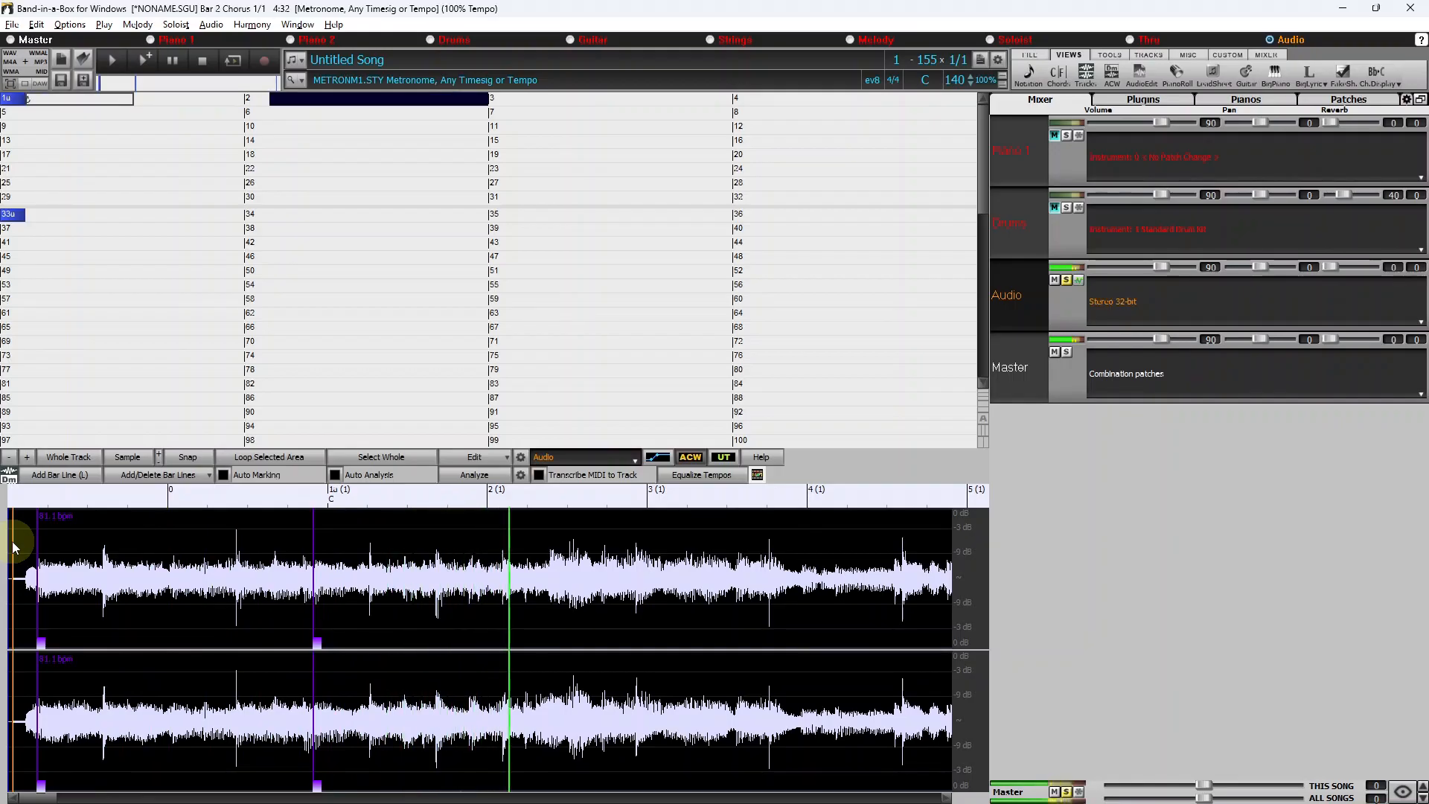
pyautogui.press('l')
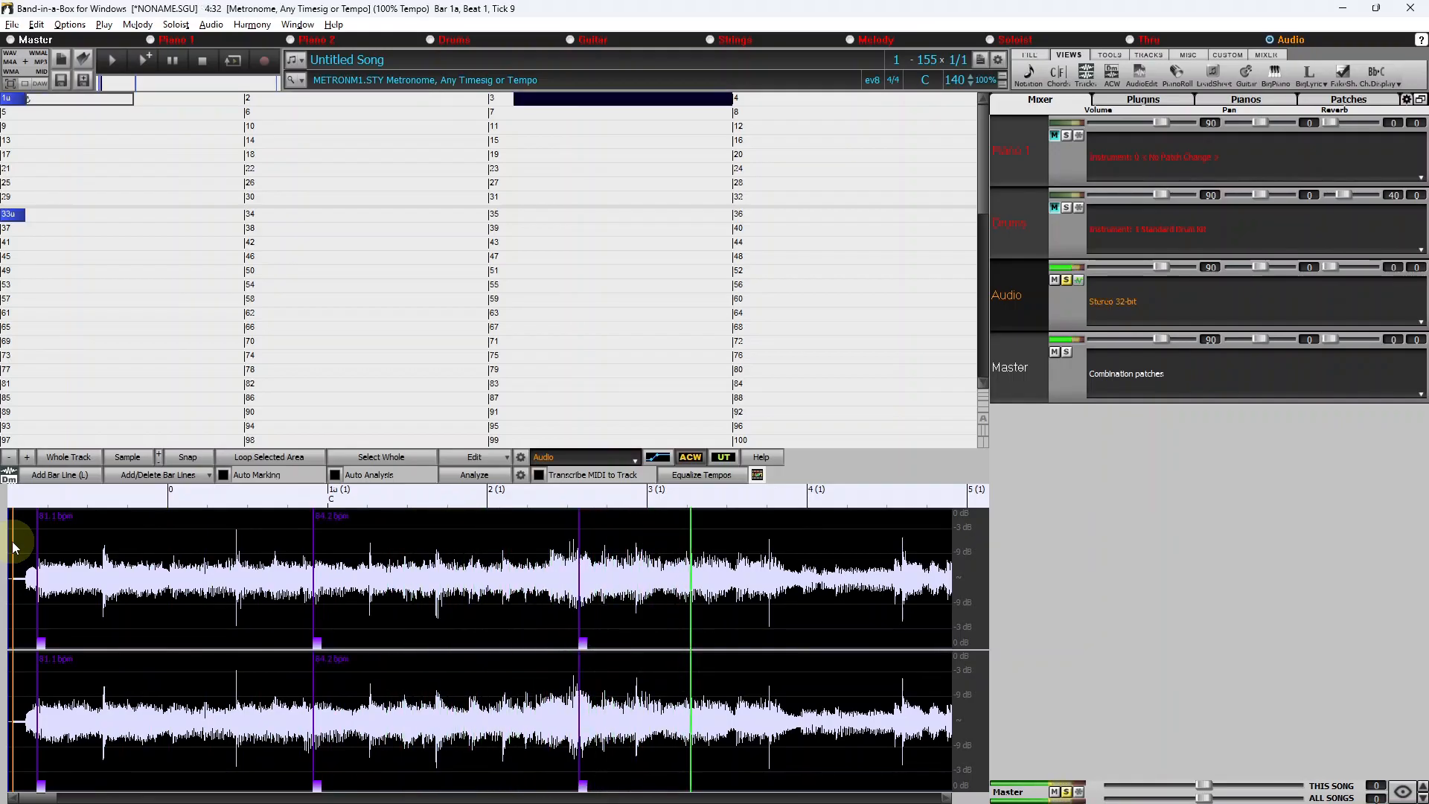
pyautogui.press('space')
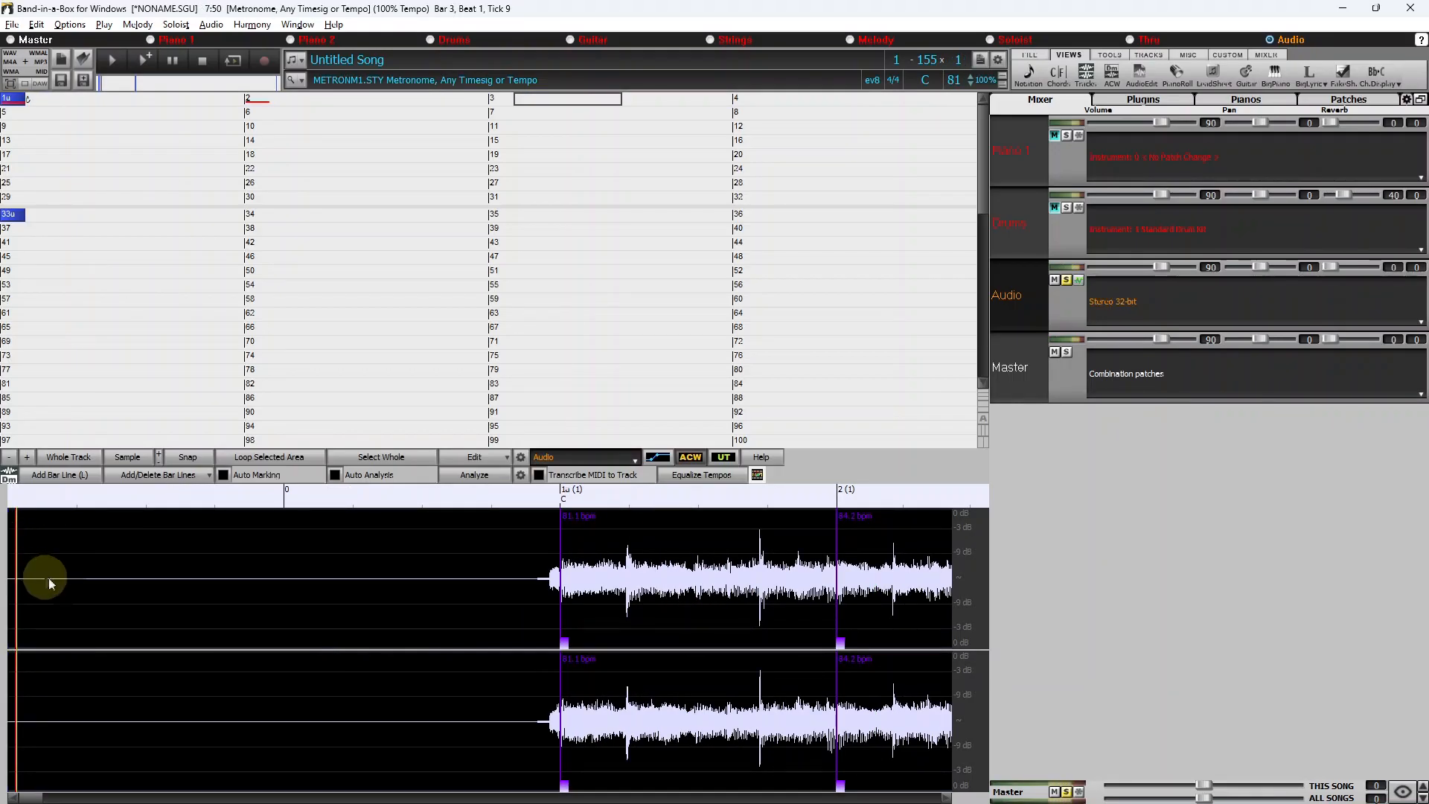
# - Move the bar 2 and bar 3 lines slightly earlier to match the waveform, for tempos of about 83.85 and 83.9 bpm
pyautogui.scroll(-3, 538, 613)
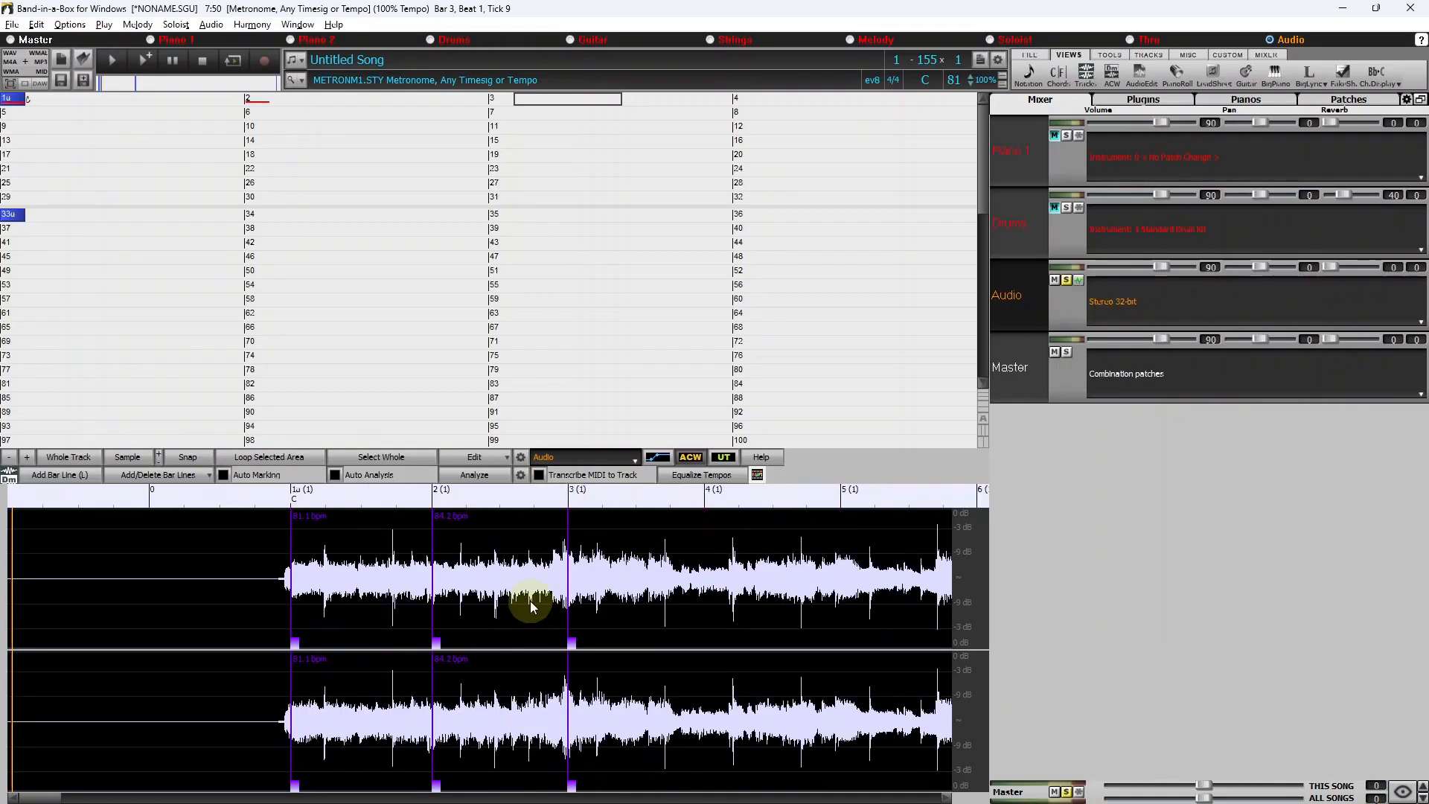
pyautogui.click(530, 573)
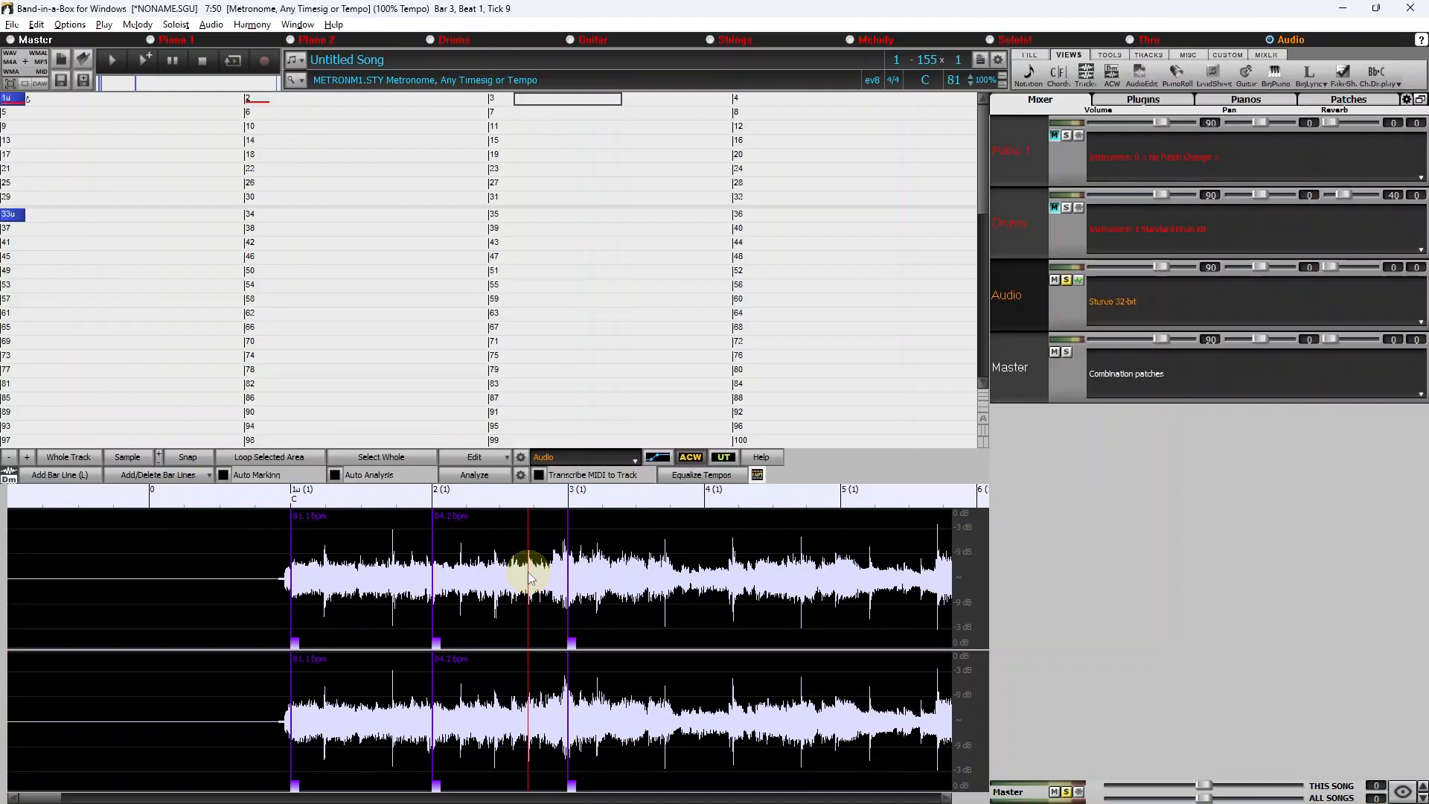
pyautogui.scroll(2, 542, 577)
pyautogui.scroll(2, 546, 579)
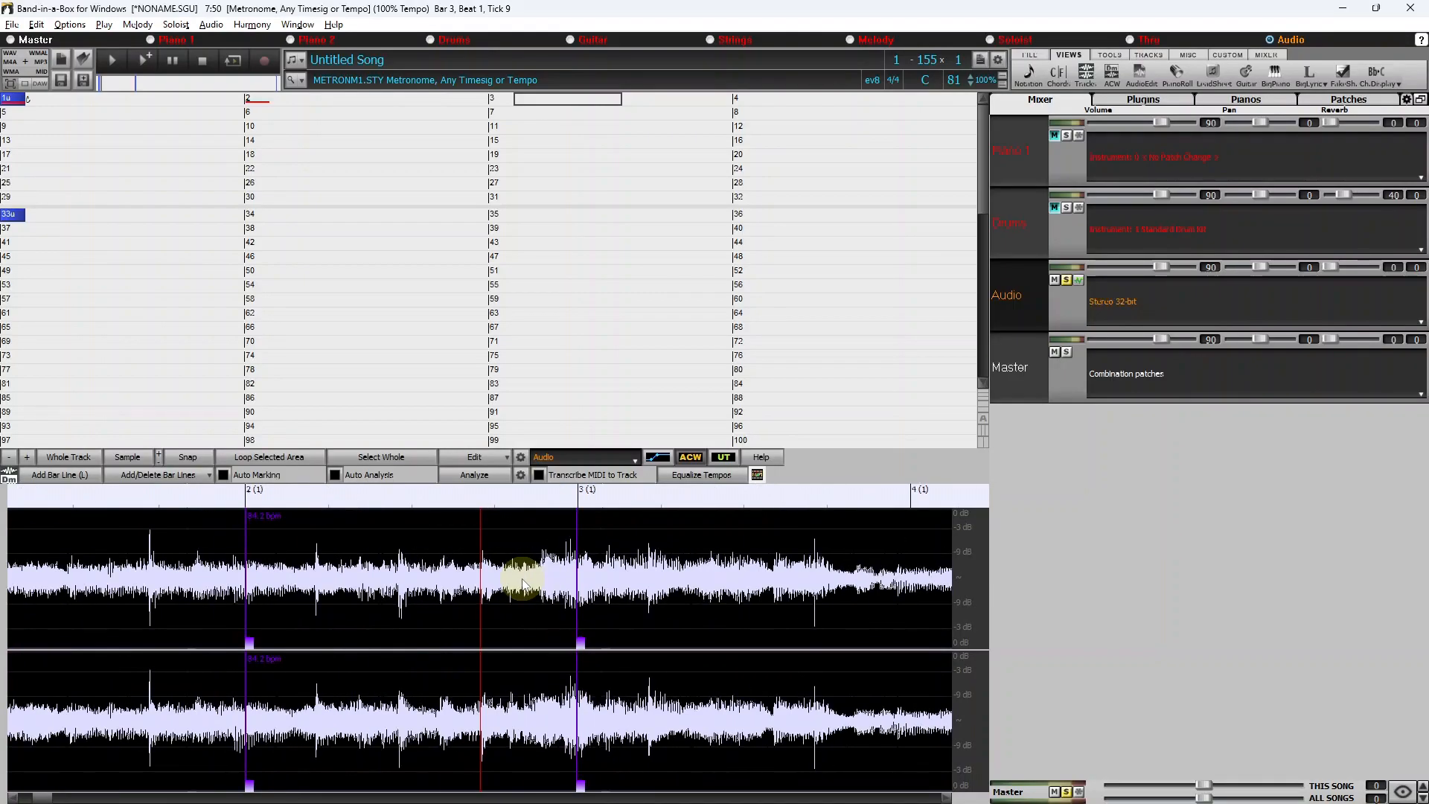
pyautogui.scroll(1, 536, 581)
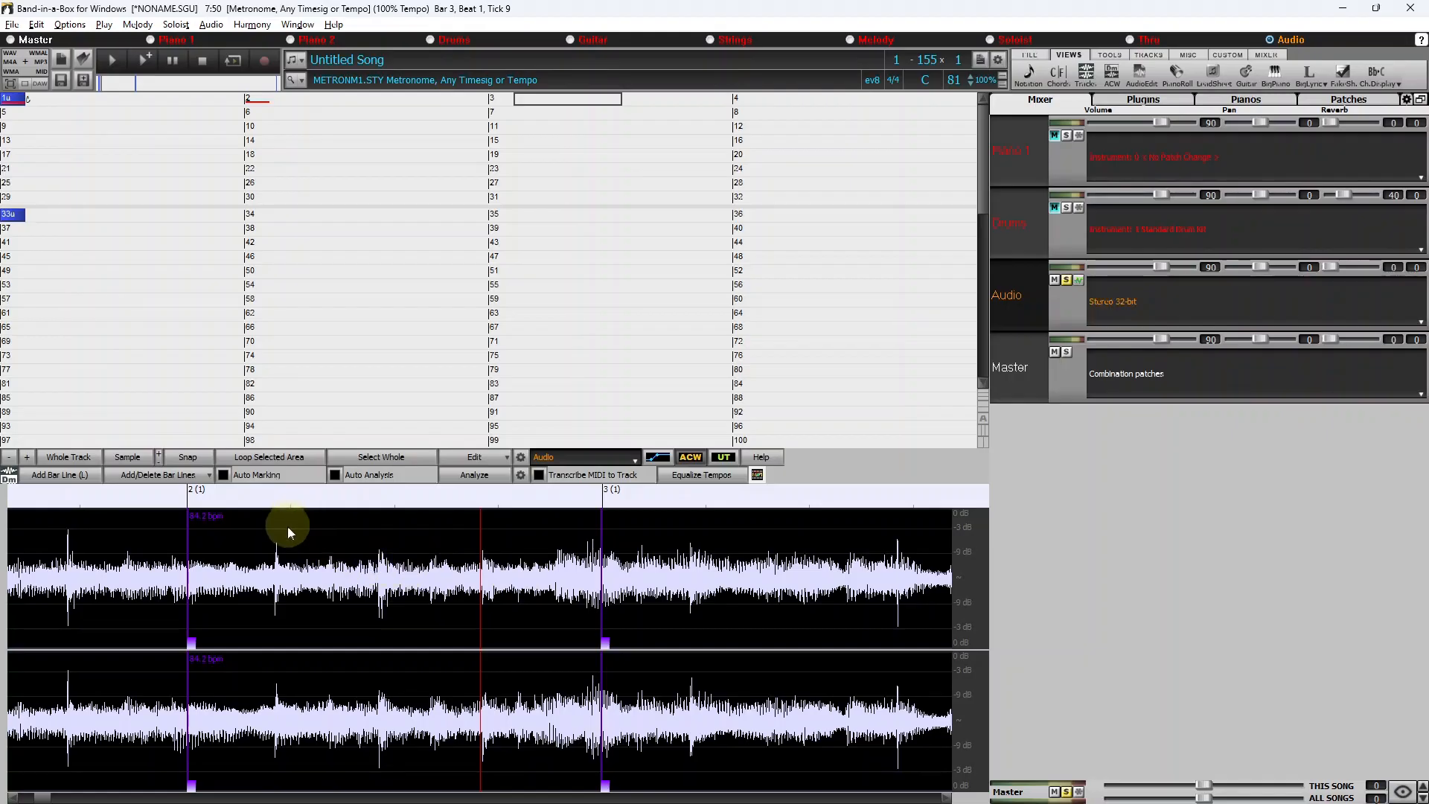
pyautogui.click(276, 557)
pyautogui.scroll(4, 277, 557)
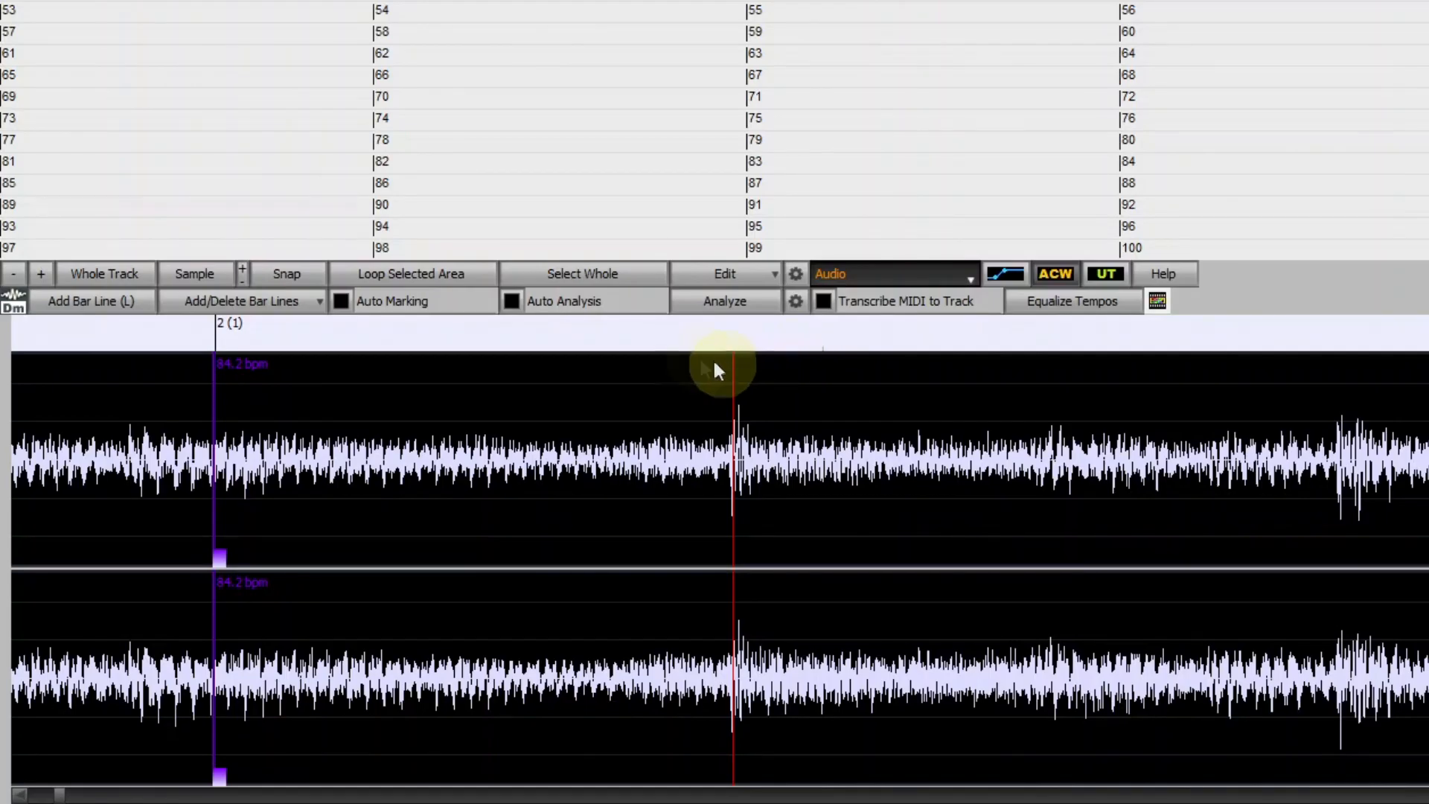
pyautogui.click(235, 466)
pyautogui.scroll(-7, 326, 488)
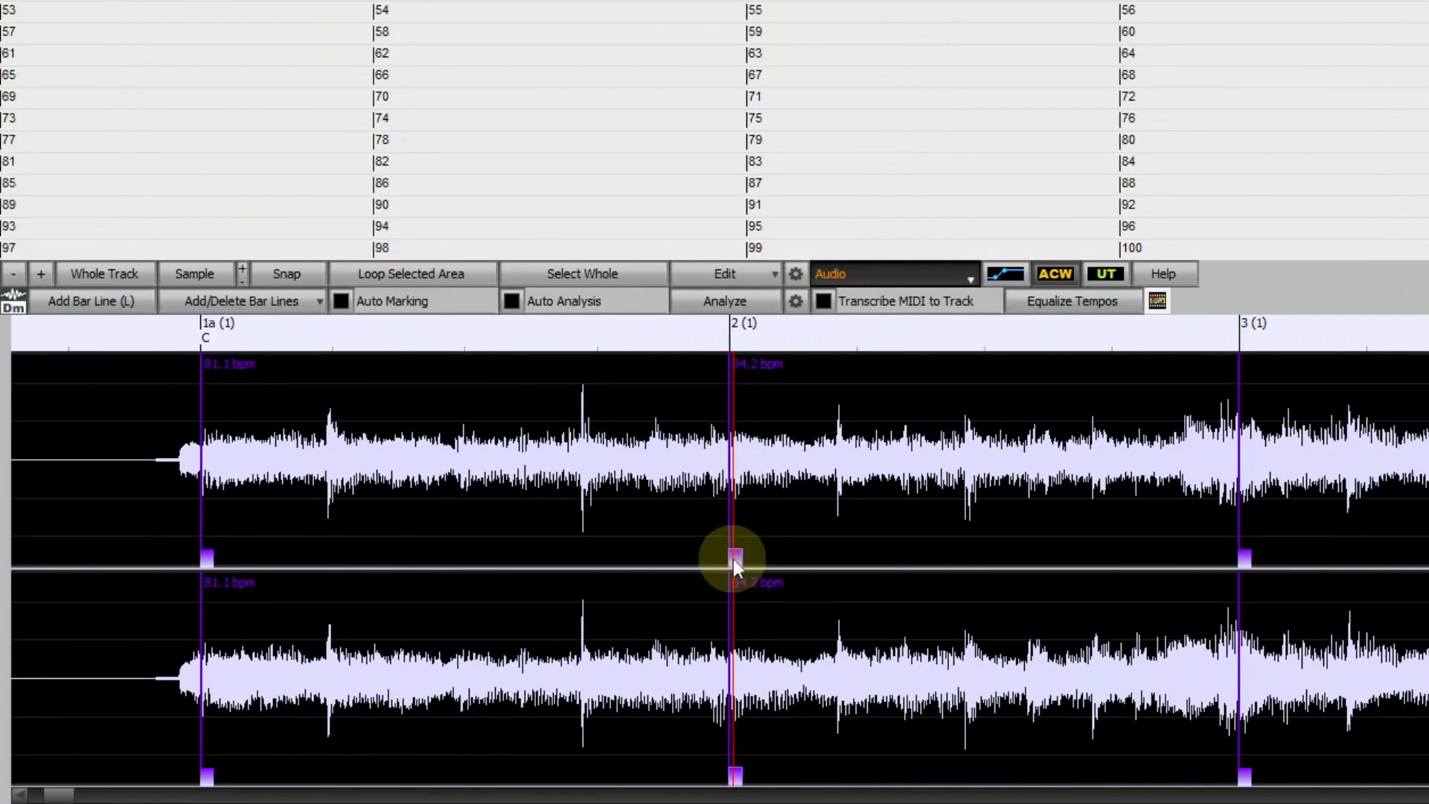
pyautogui.moveTo(735, 558); pyautogui.dragTo(717, 559)
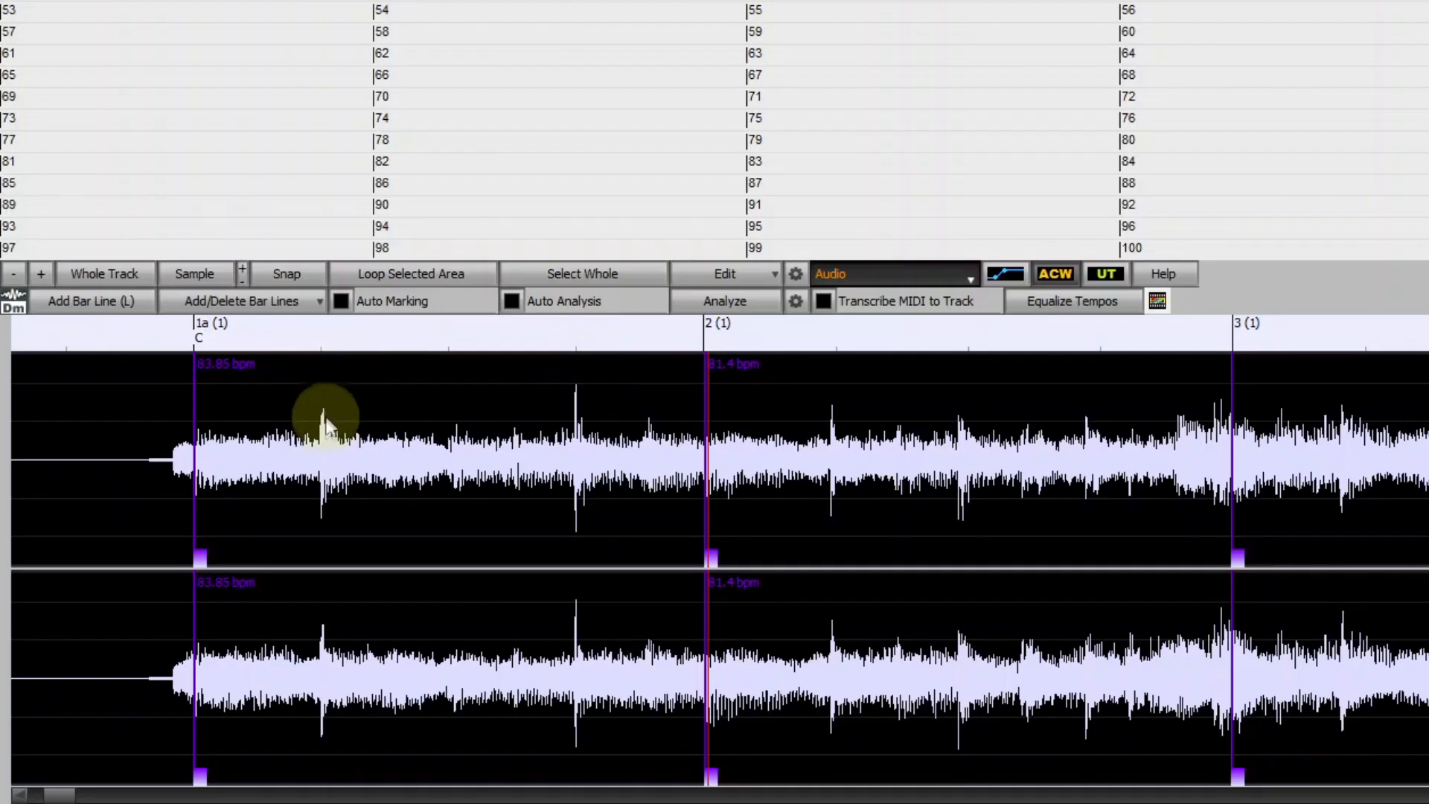
pyautogui.moveTo(1238, 557); pyautogui.dragTo(1221, 557)
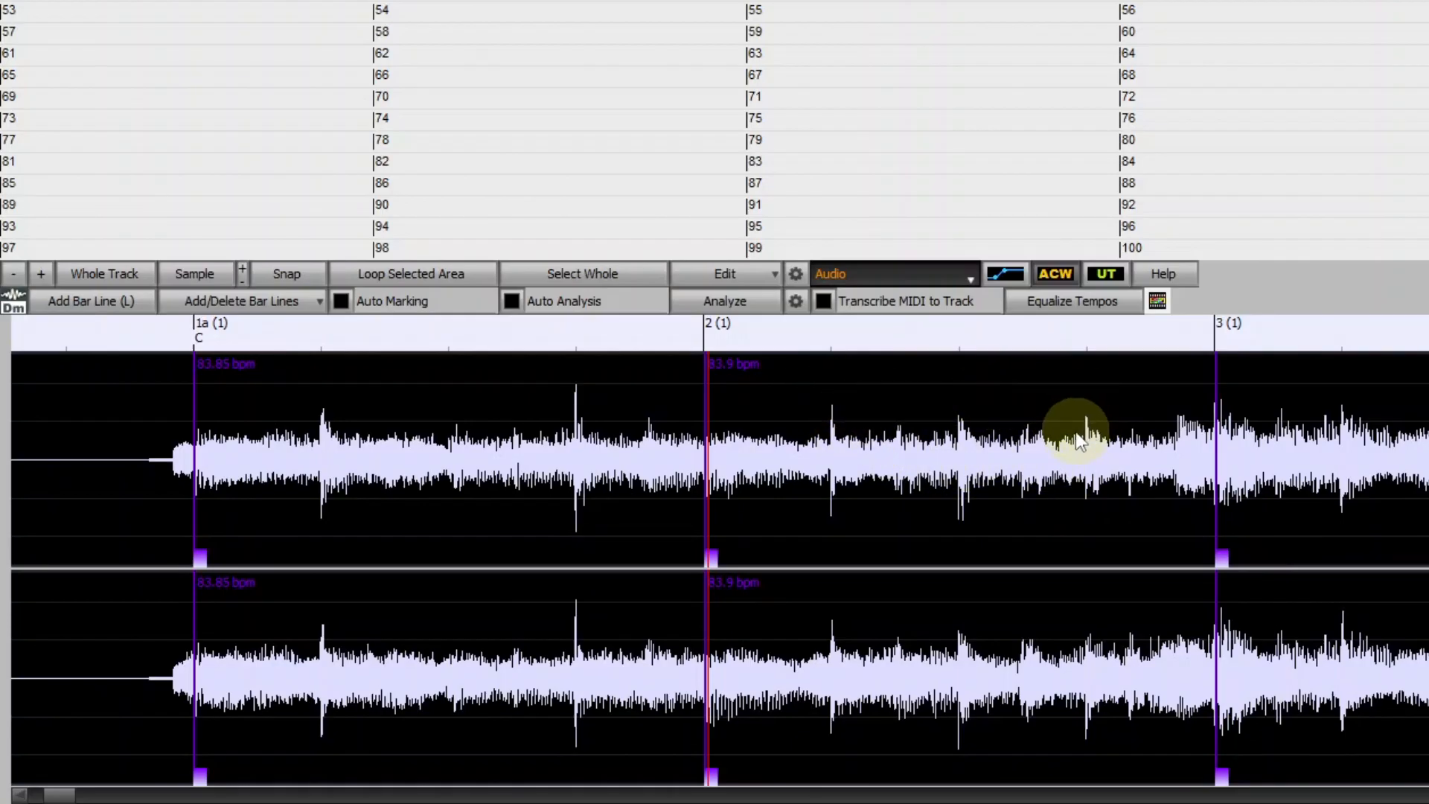
# - Turn on Auto Marking to fill in the remaining bar lines after bar 3
pyautogui.click(817, 462)
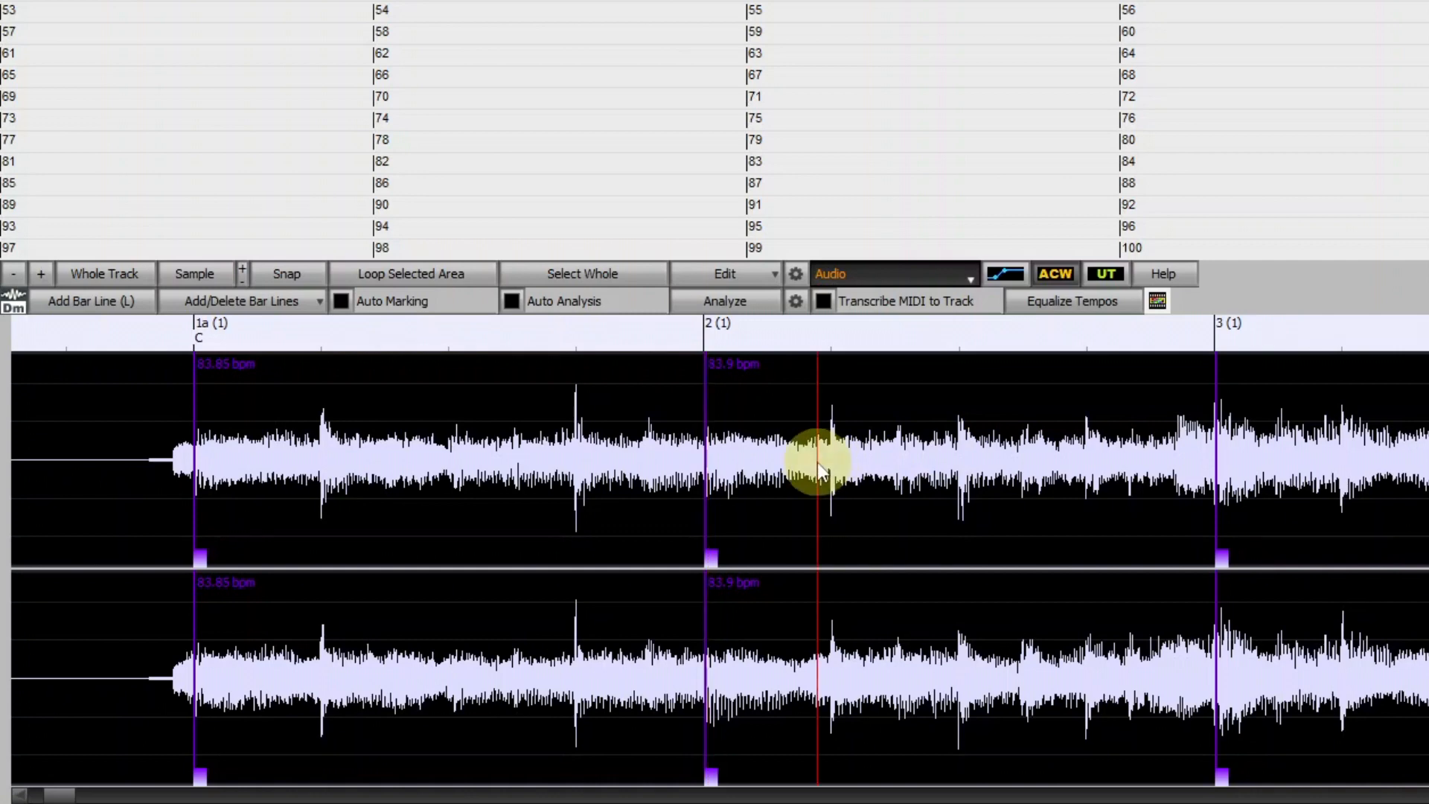
pyautogui.scroll(-2, 857, 447)
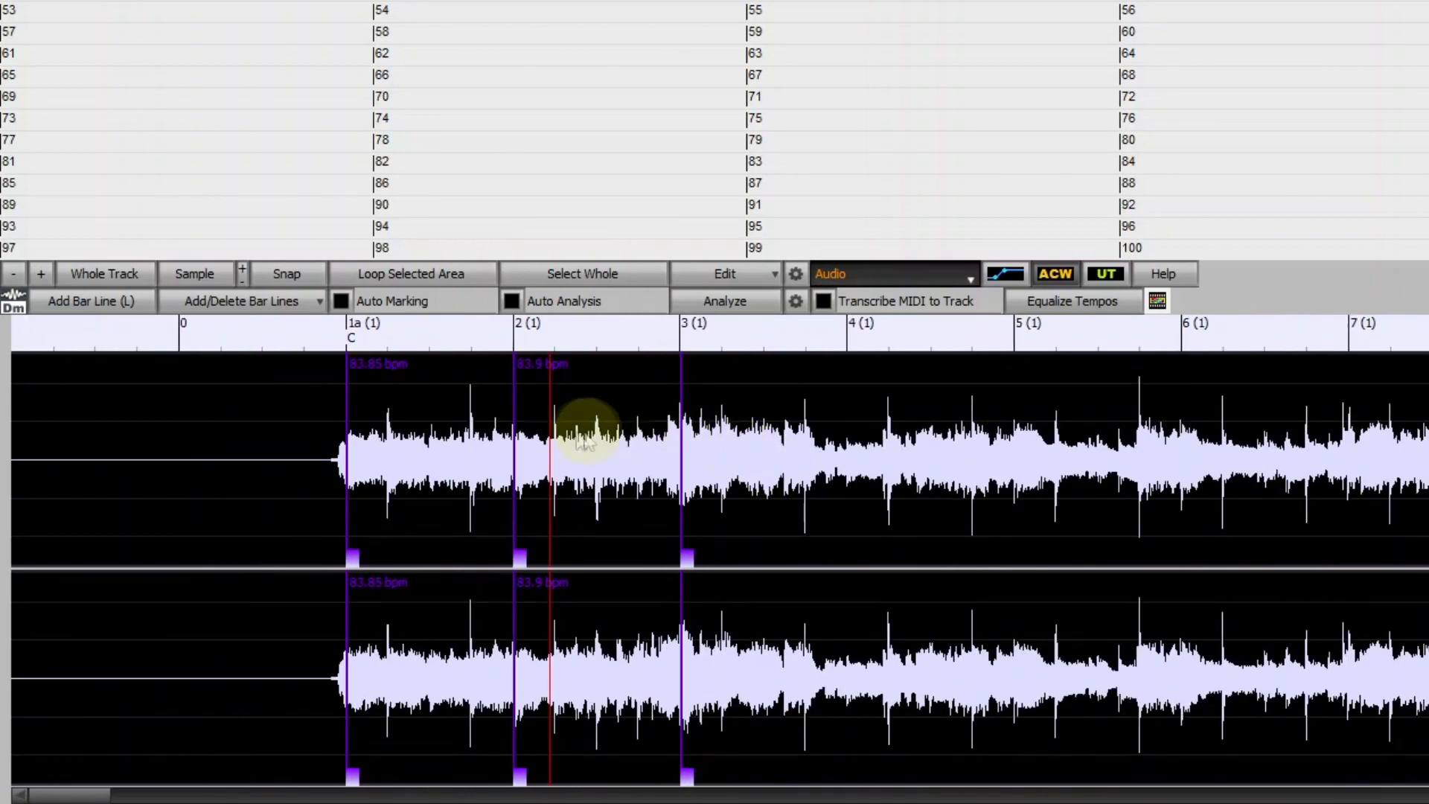
pyautogui.click(341, 300)
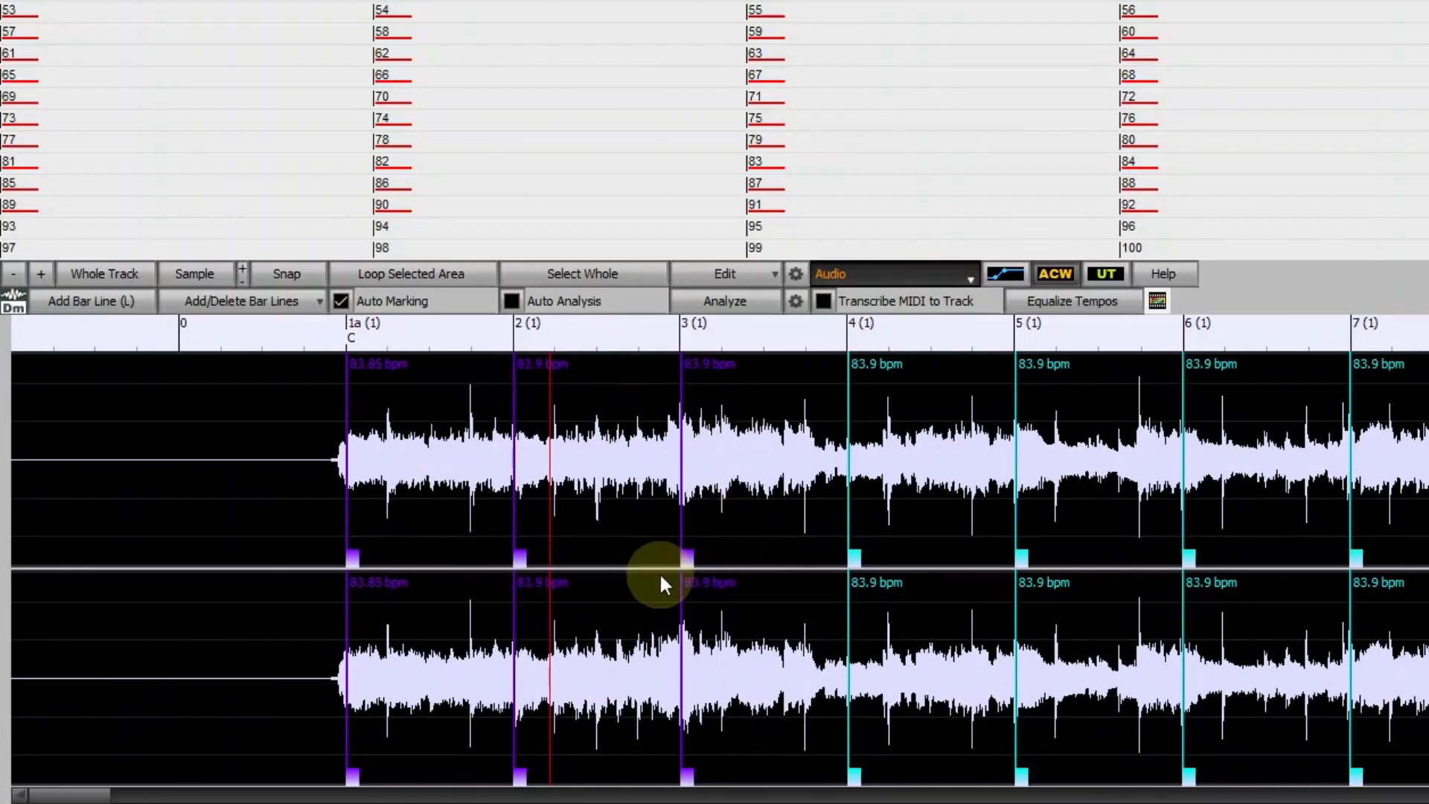
# - Move the bar 7 line slightly earlier onto the downbeat in the waveform, for a tempo of about 84.1 bpm
pyautogui.click(1308, 408)
pyautogui.scroll(4, 1303, 405)
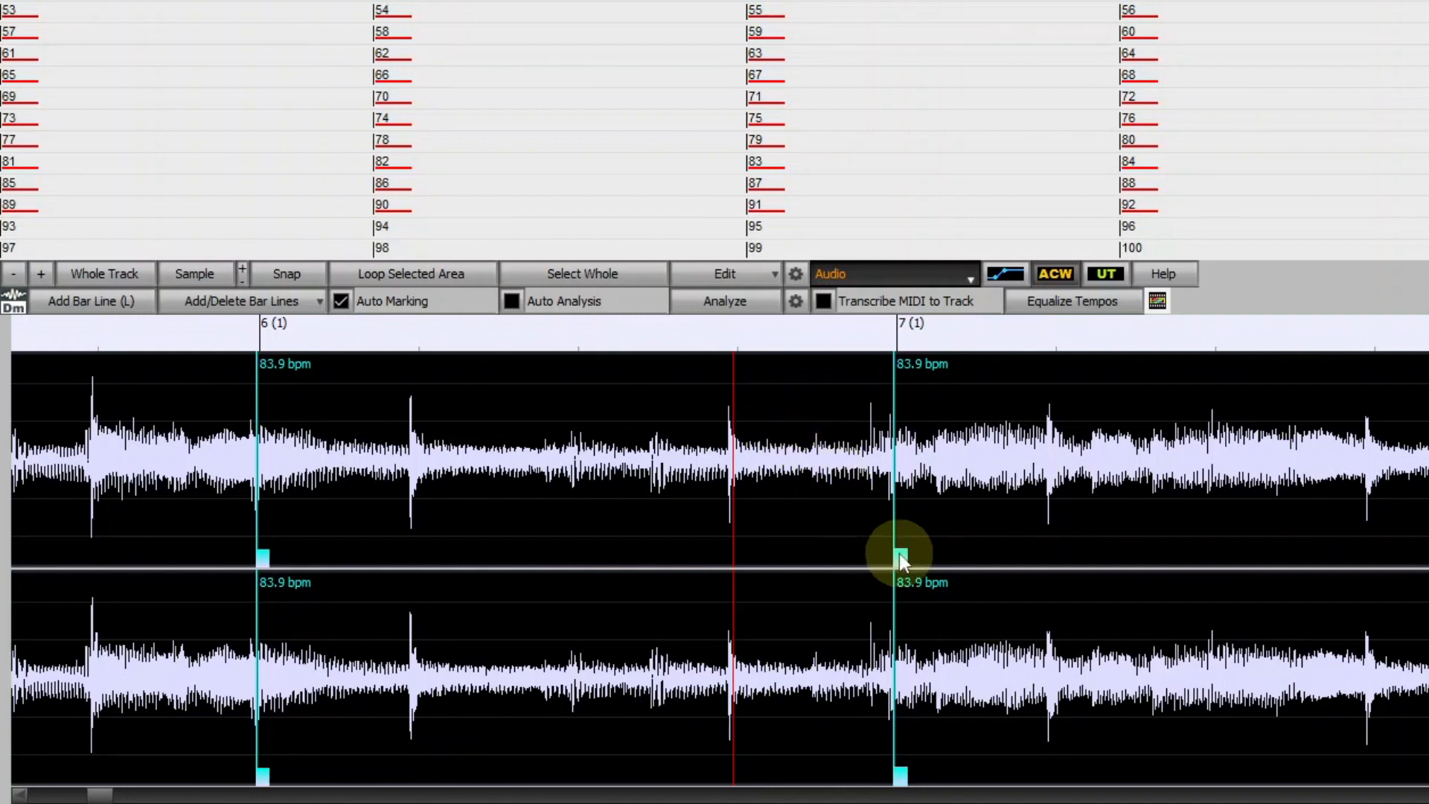
pyautogui.moveTo(899, 552); pyautogui.dragTo(893, 557)
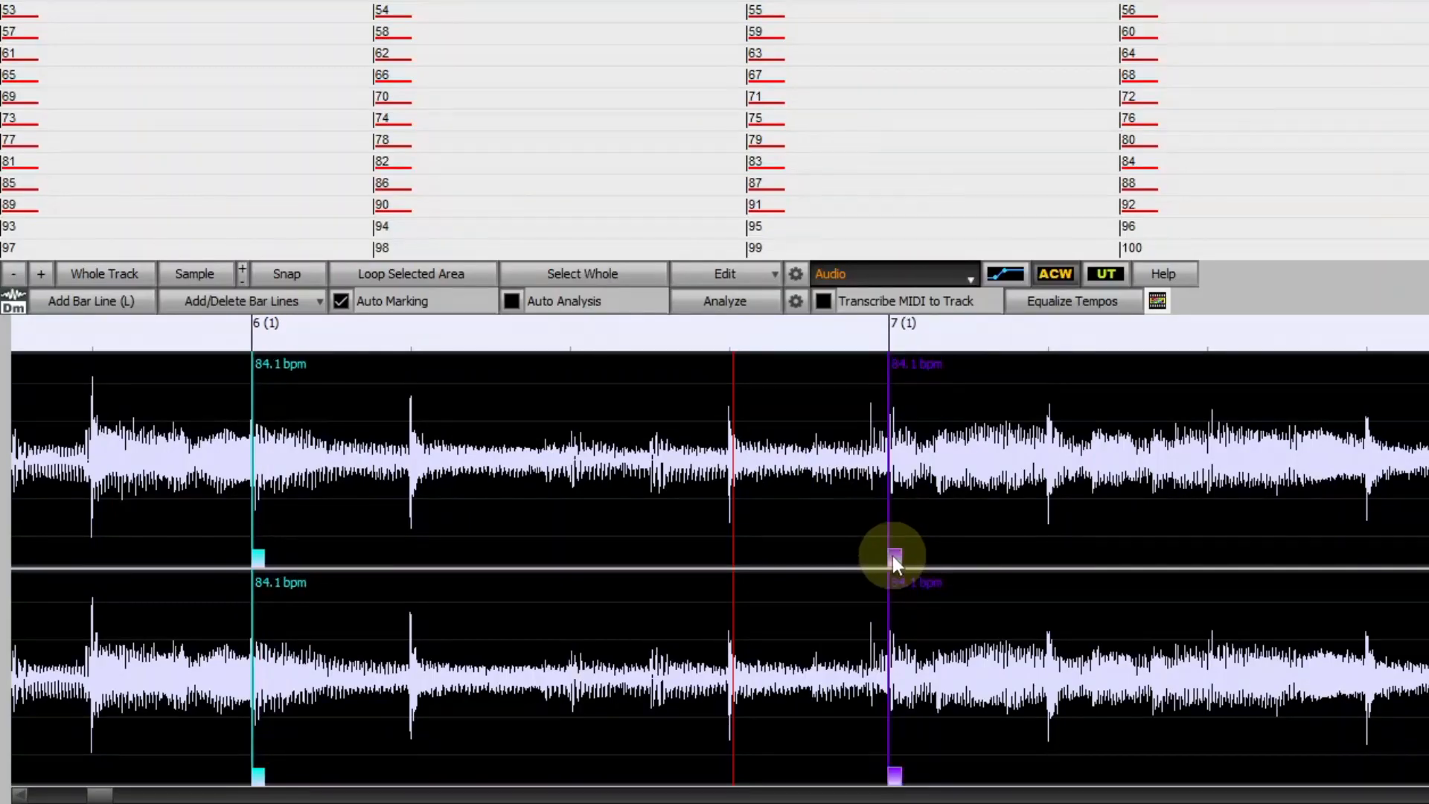
pyautogui.scroll(-2, 803, 490)
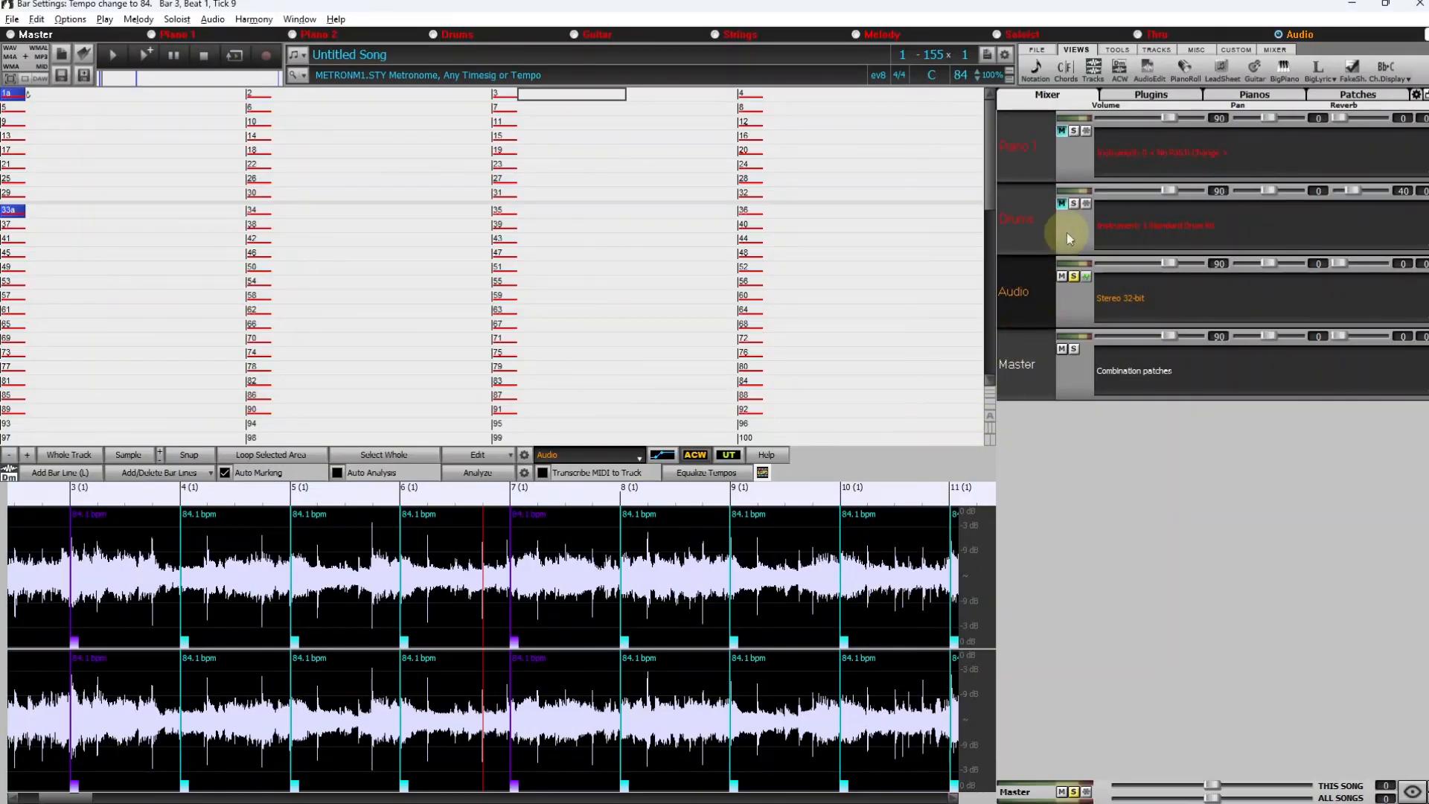
# - Solo the Drums track along with Audio, and set the Audio volume to 52 and the Drums volume to 103
pyautogui.click(1075, 203)
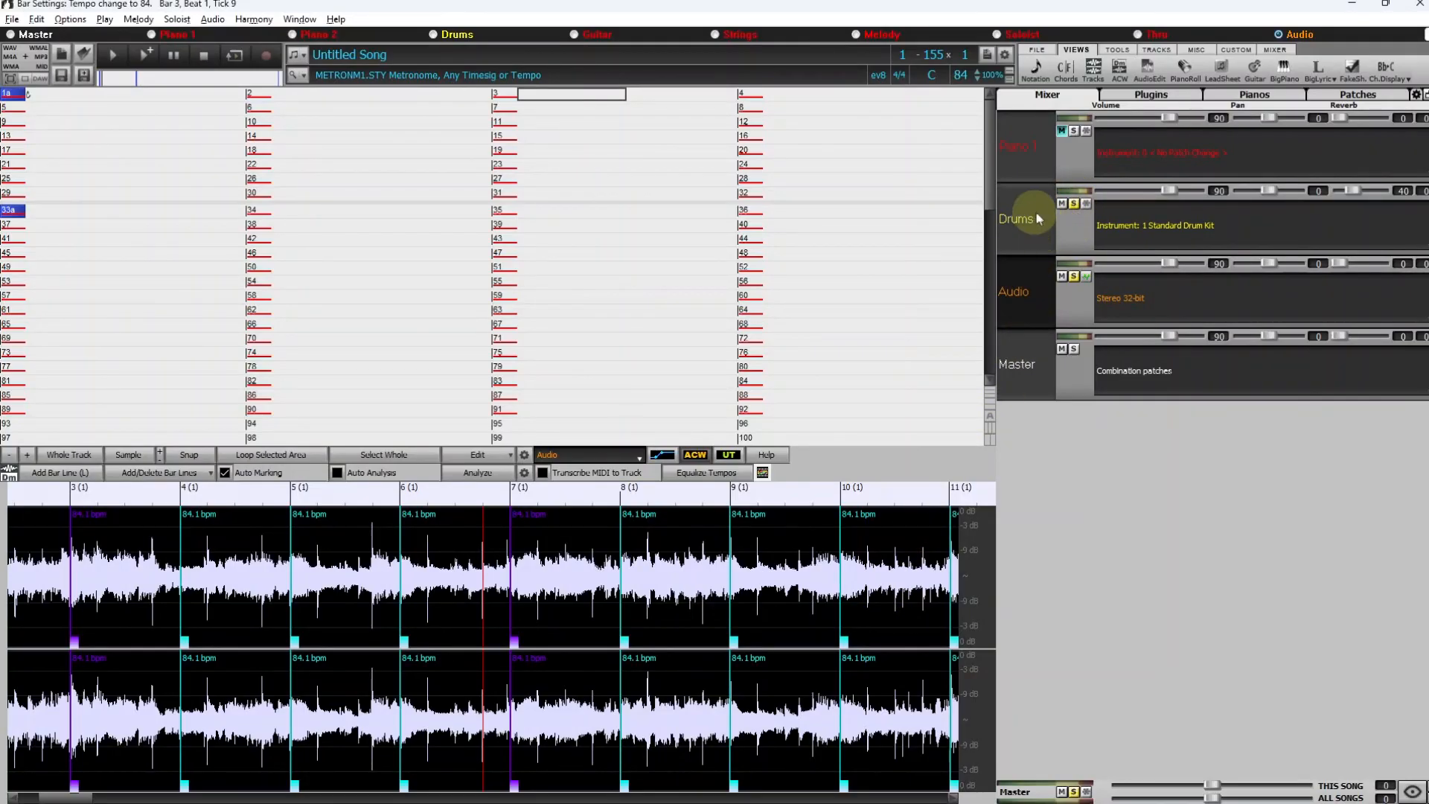
pyautogui.moveTo(1170, 264); pyautogui.dragTo(1145, 273)
pyautogui.moveTo(1167, 191); pyautogui.dragTo(1180, 192)
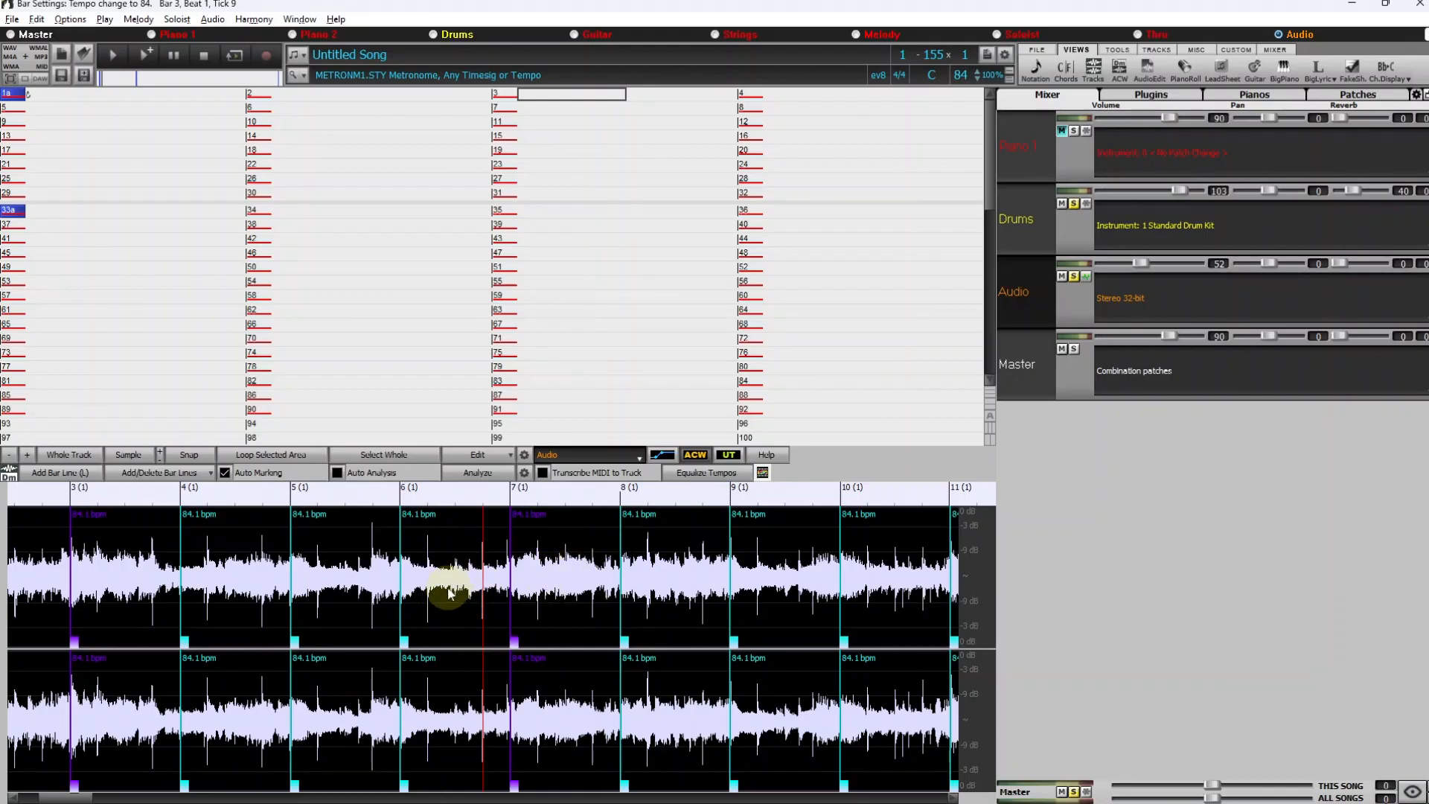
# - Play the recording with the metronome from just before bar 4 to check the bar lines, and stop playback around bar 10
pyautogui.doubleClick(169, 589)
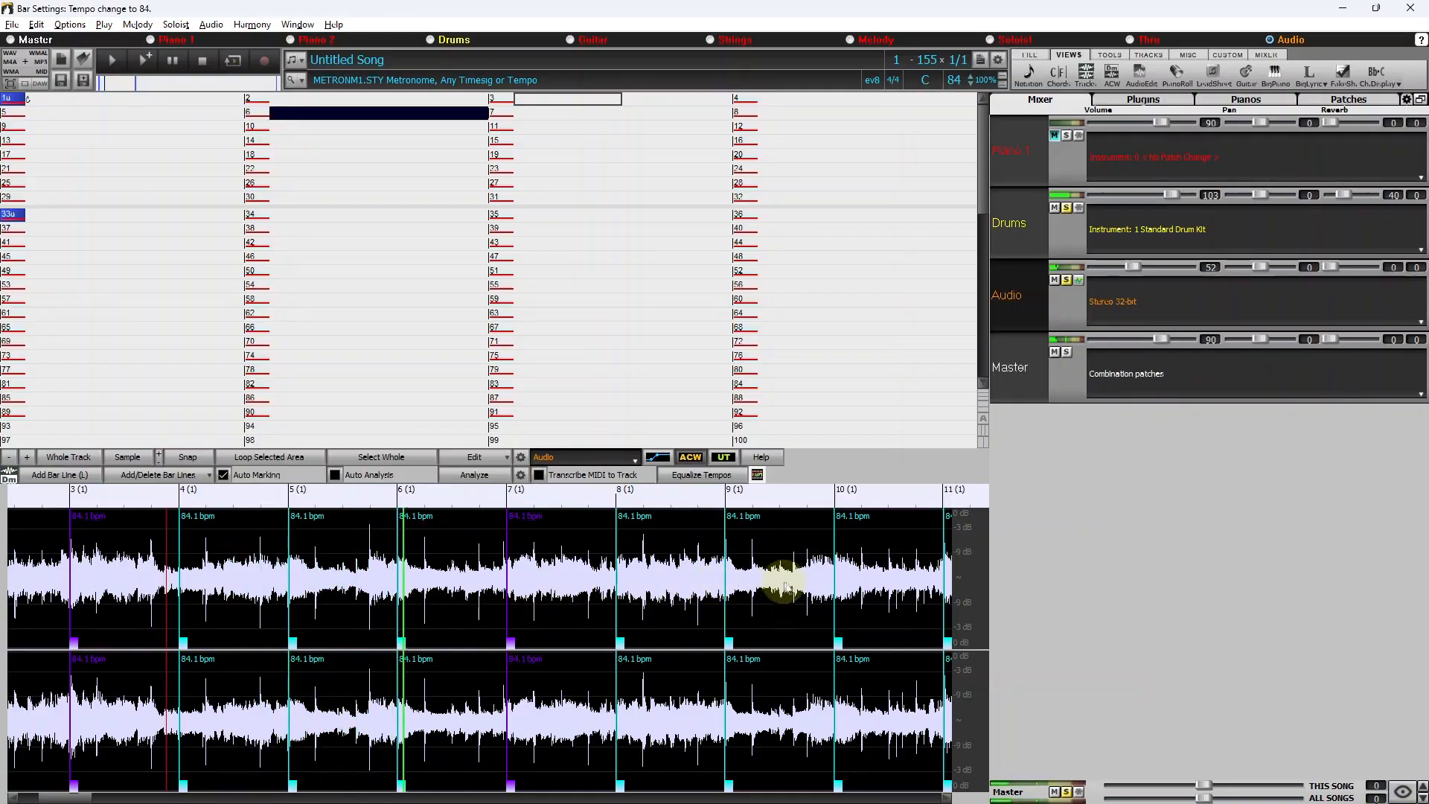
pyautogui.click(845, 588)
pyautogui.scroll(-5, 728, 608)
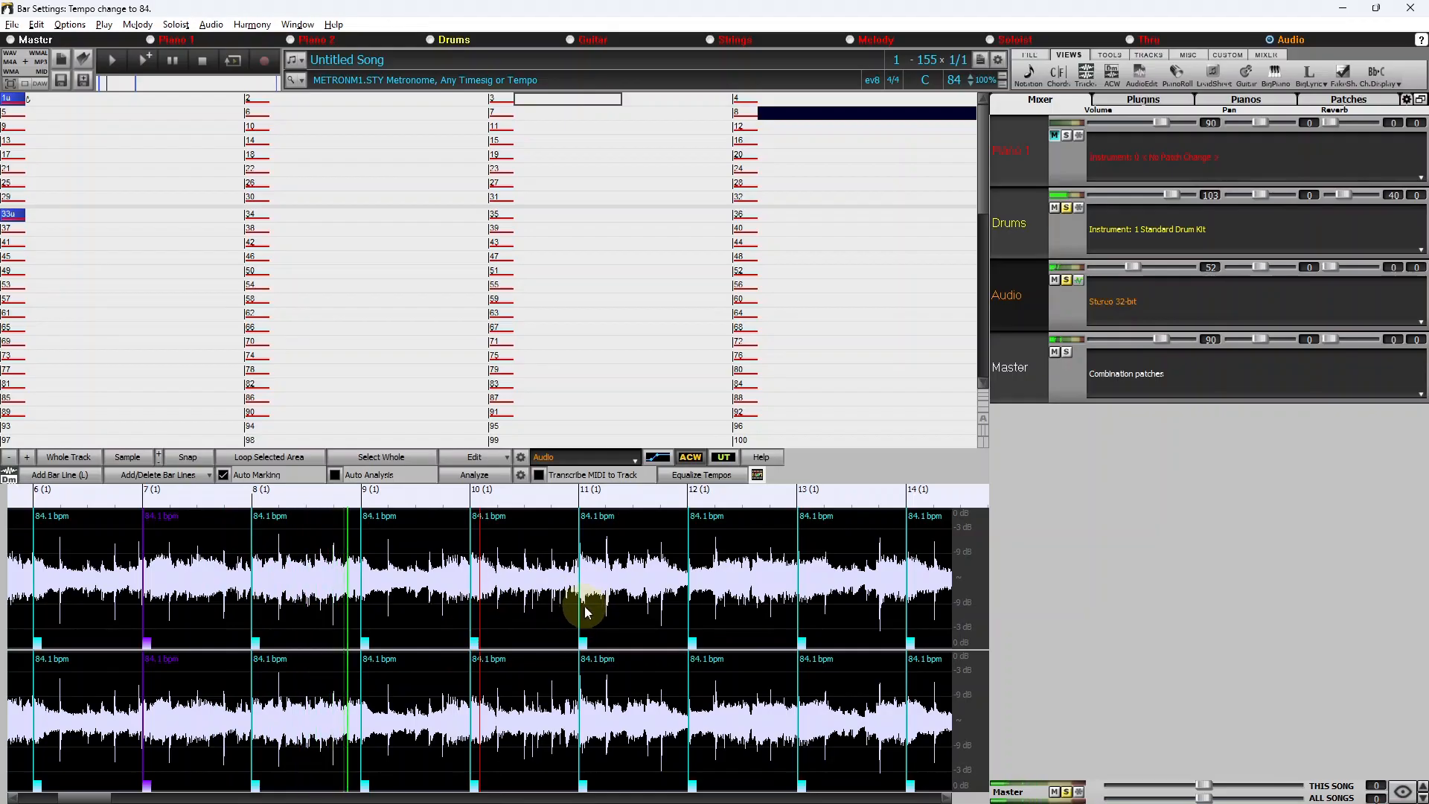
pyautogui.press('space')
# - Move the bar 12 line slightly later onto the downbeat in the waveform, for a tempo of about 84 bpm
pyautogui.click(662, 552)
pyautogui.scroll(5, 662, 552)
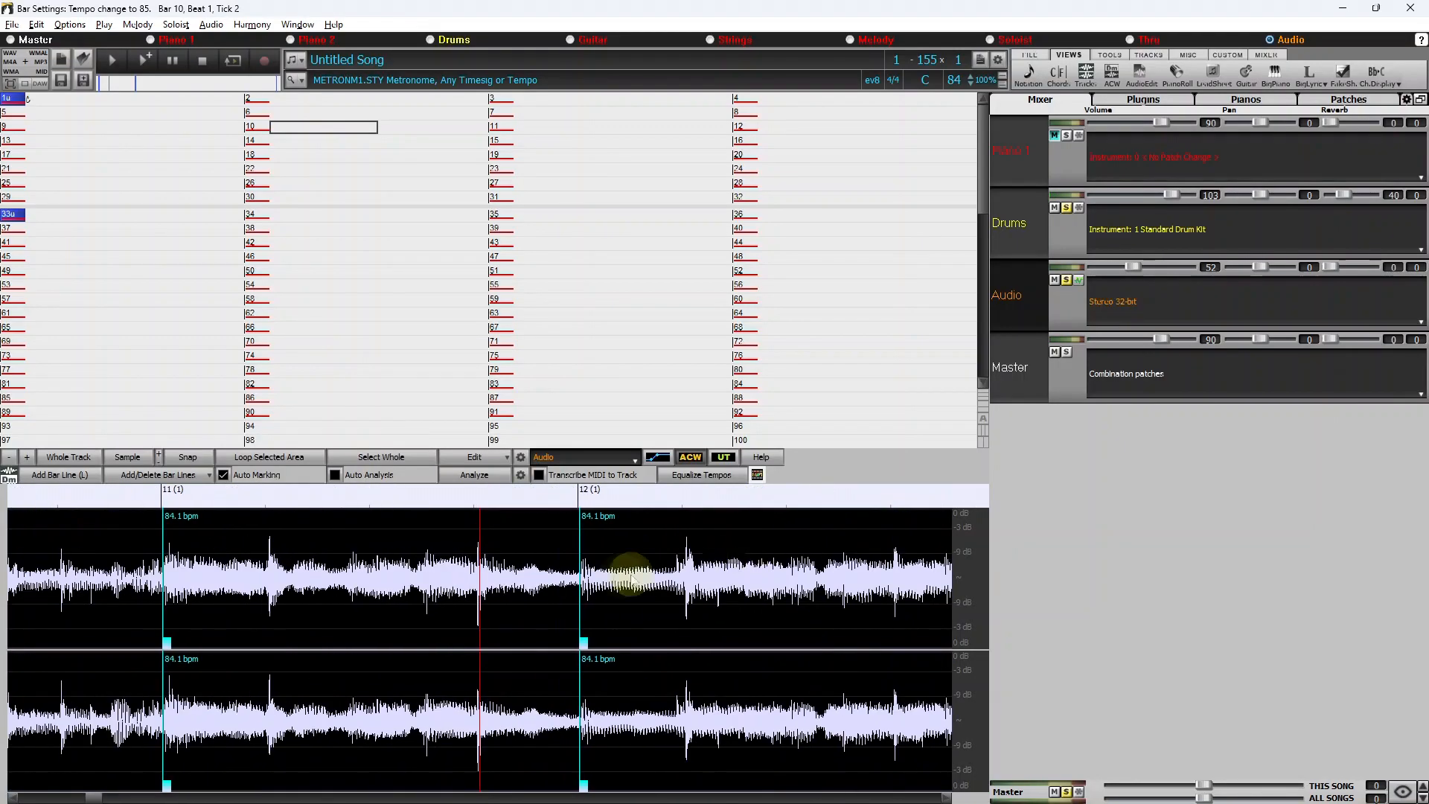
pyautogui.scroll(1, 484, 568)
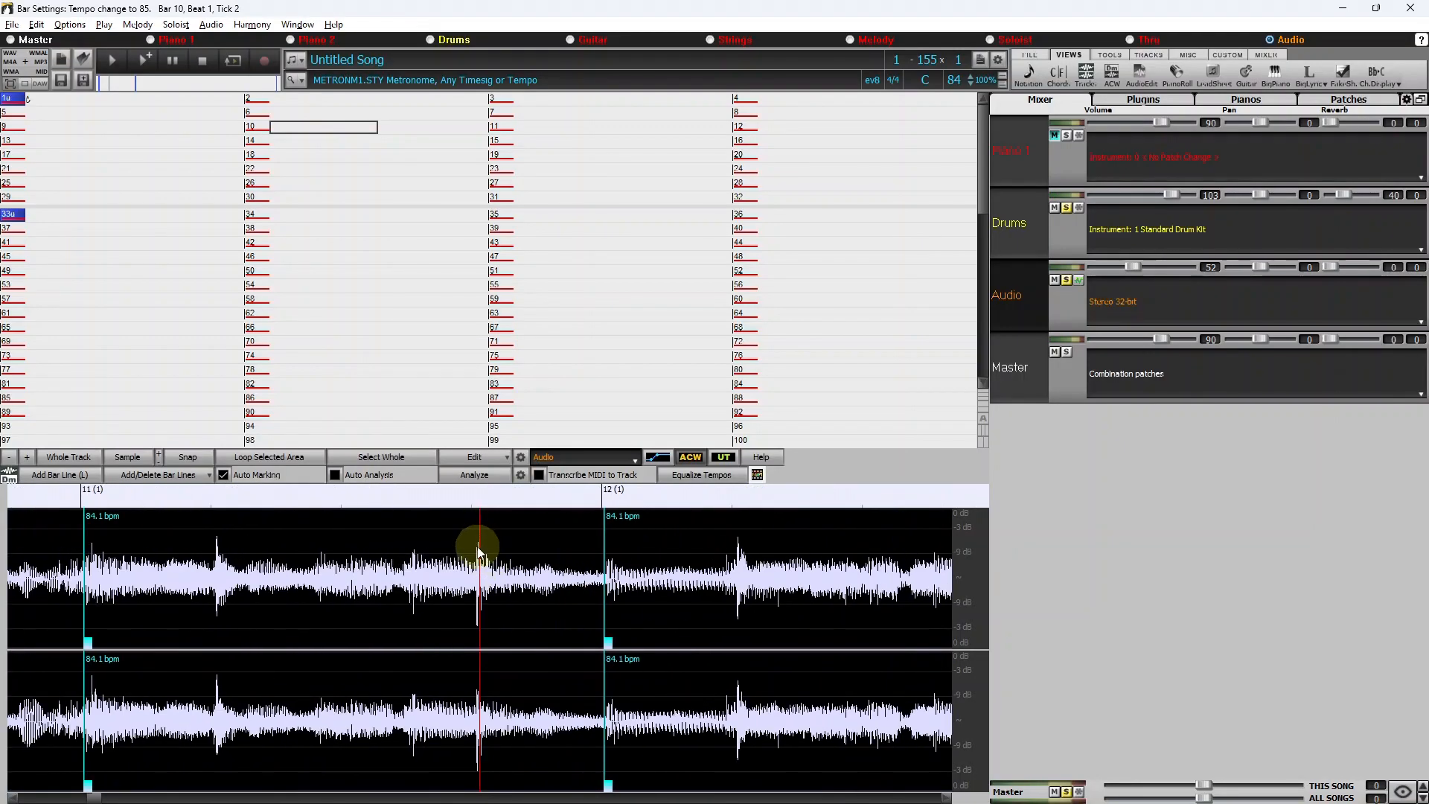
pyautogui.moveTo(609, 645); pyautogui.dragTo(612, 644)
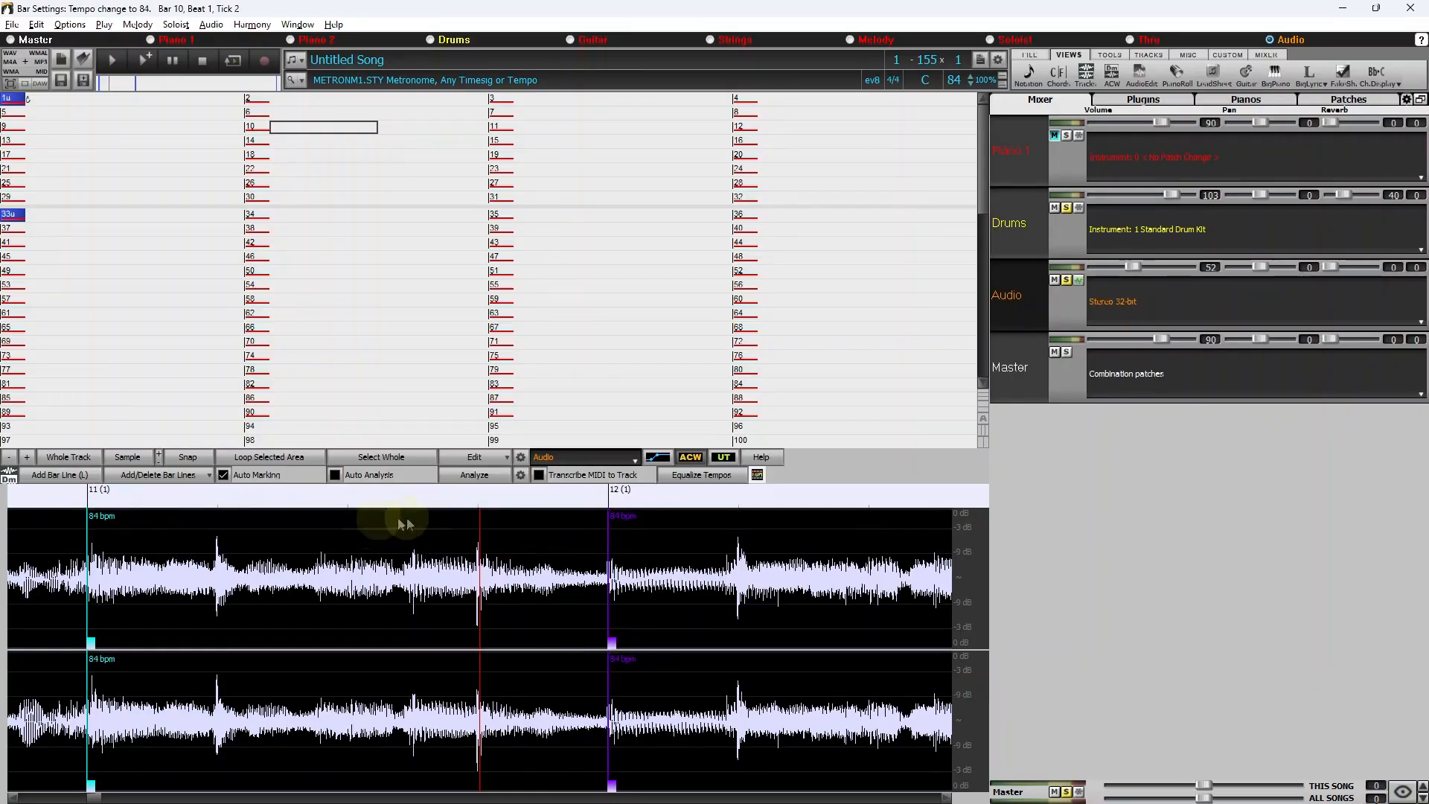
# - Play the recording with the metronome from just before bar 12 to bar 20 to check its timing
pyautogui.scroll(-4, 457, 591)
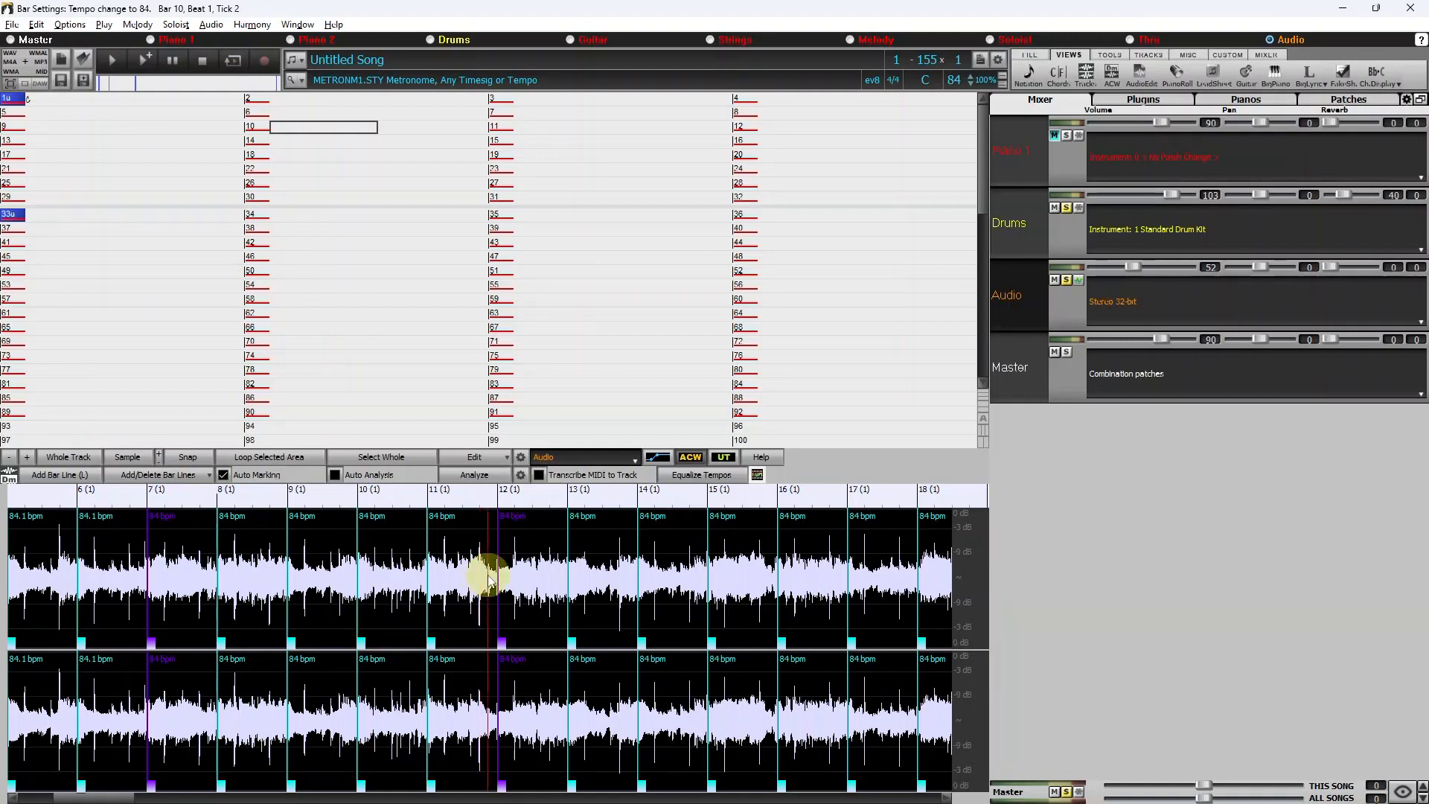
pyautogui.scroll(2, 488, 581)
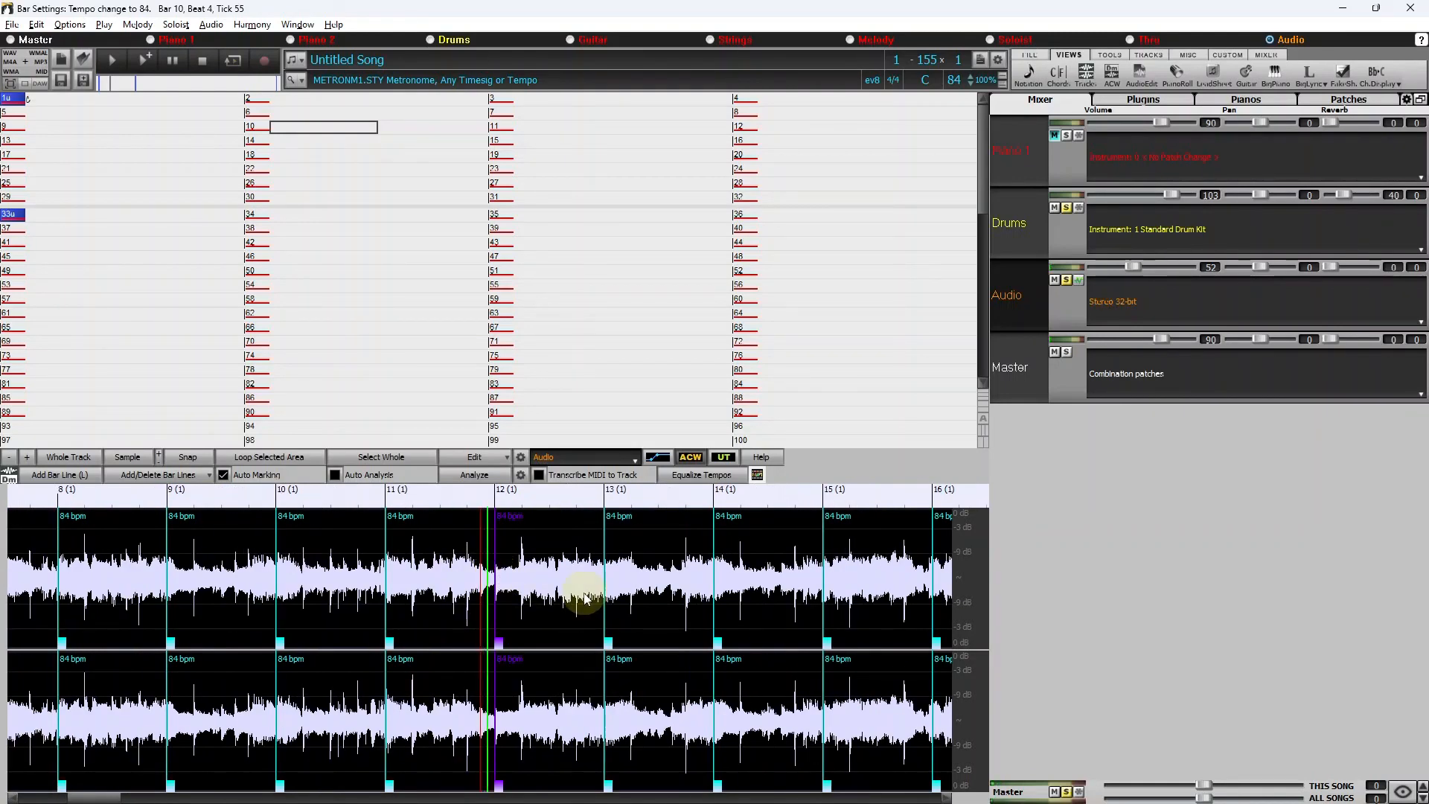
pyautogui.press('space')
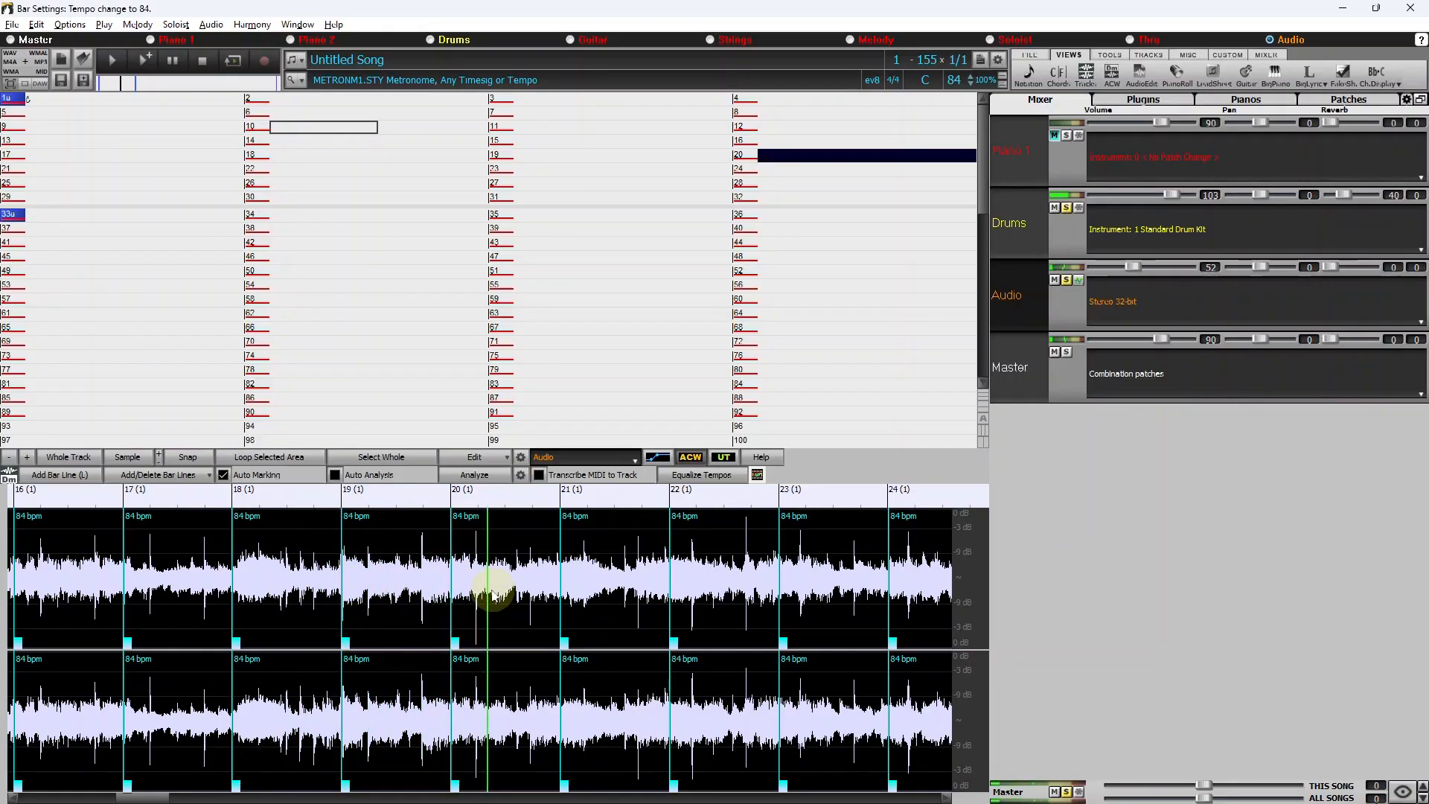
# - Change the automatic bar line at bar 19 to a user bar line
pyautogui.click(452, 567)
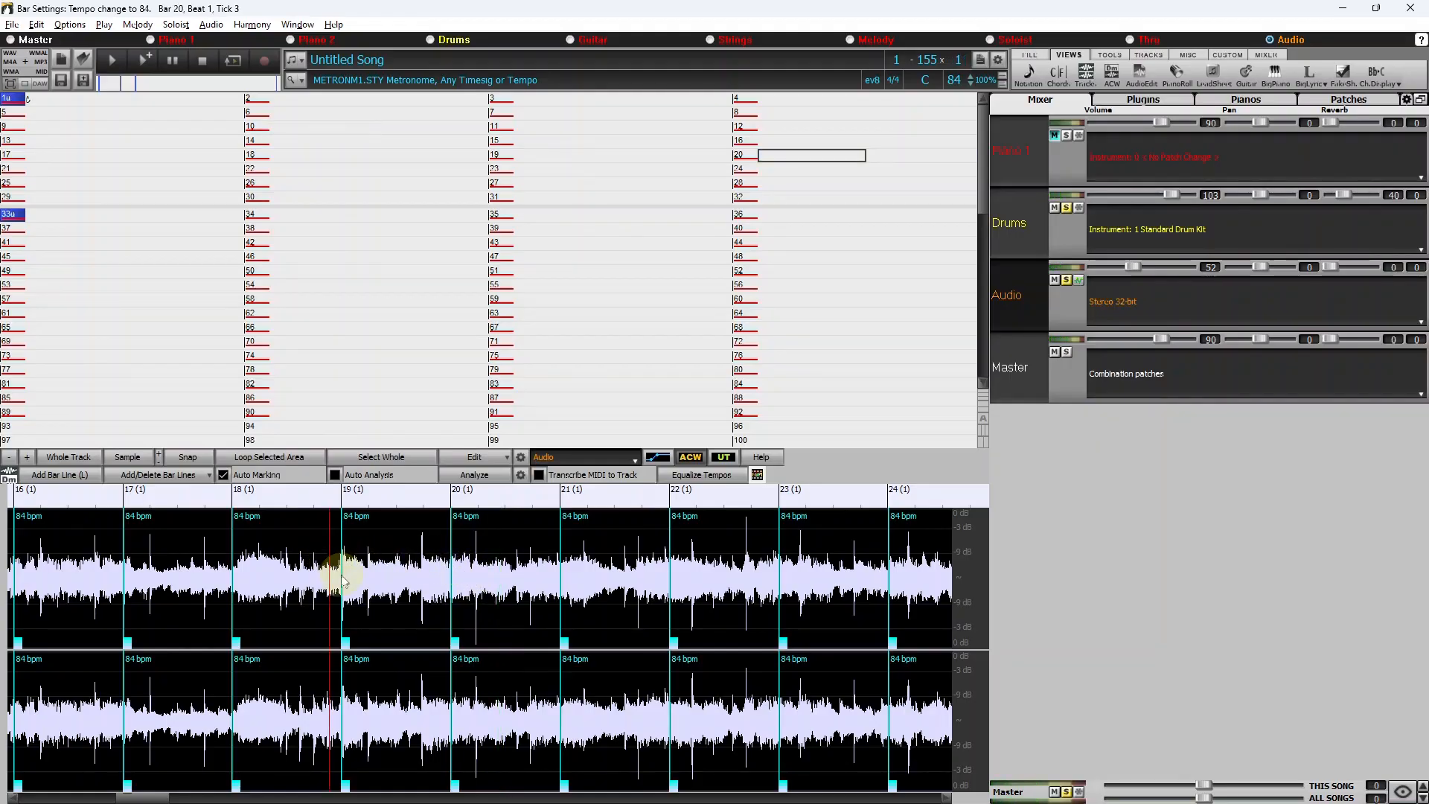
pyautogui.scroll(3, 354, 609)
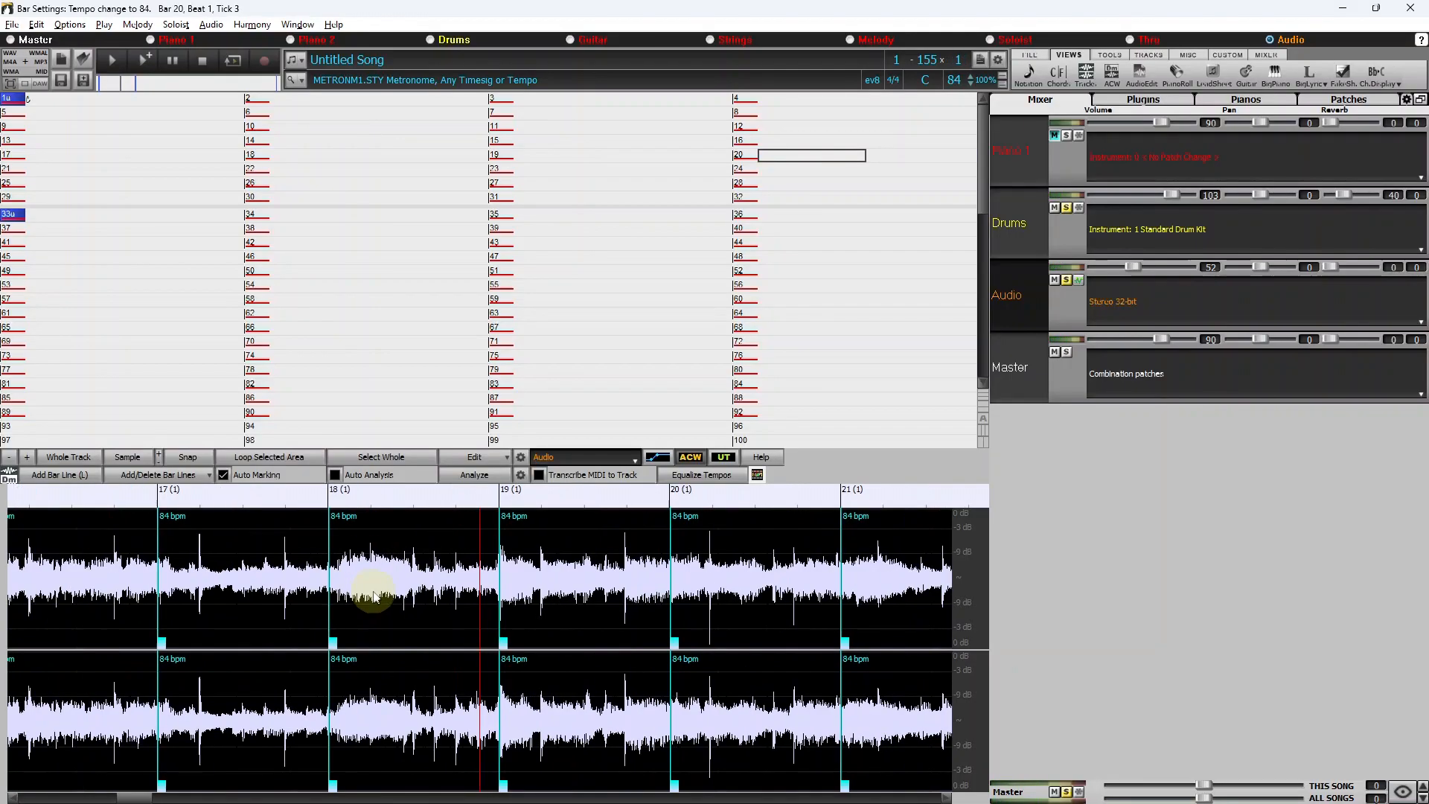
pyautogui.rightClick(511, 645)
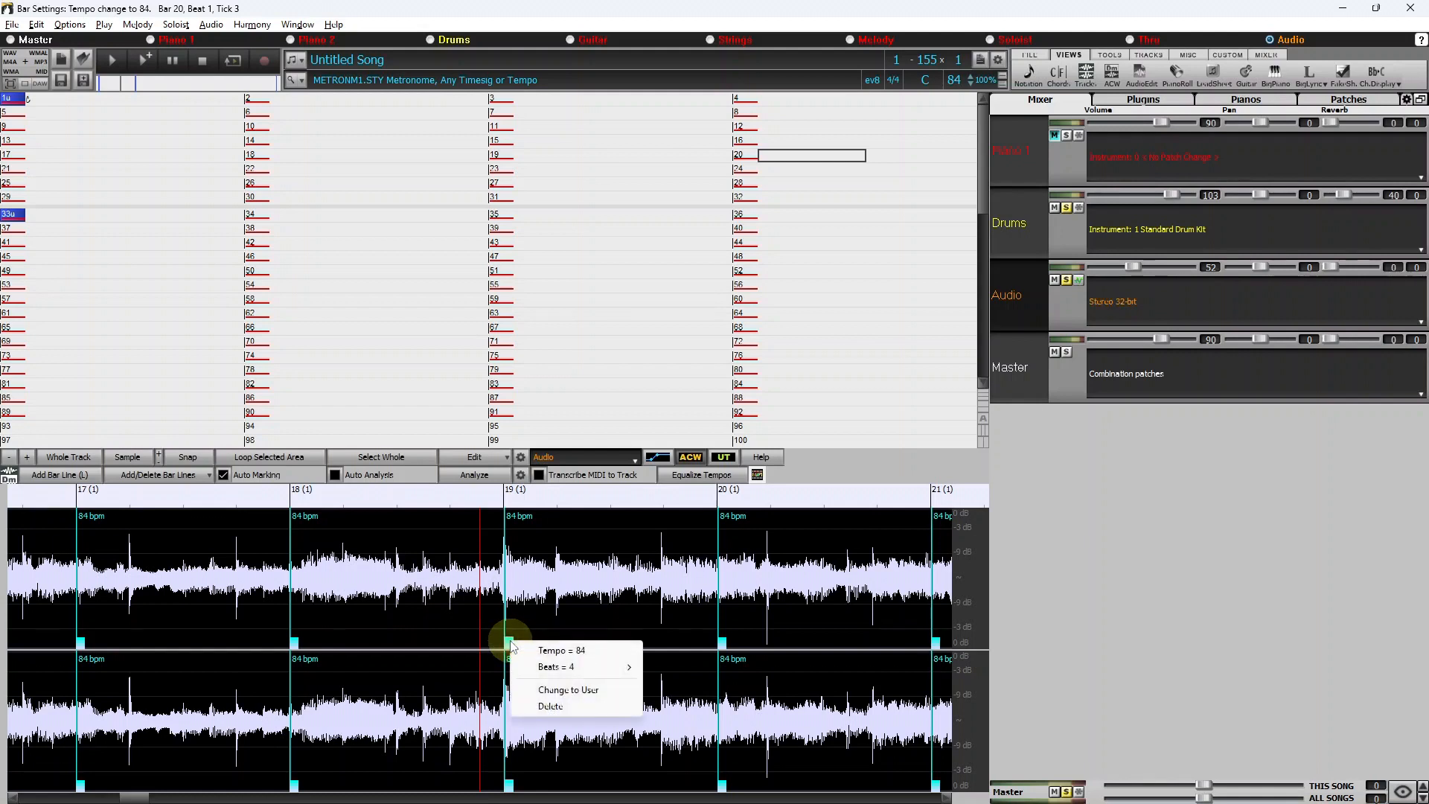
pyautogui.click(568, 690)
pyautogui.click(523, 607)
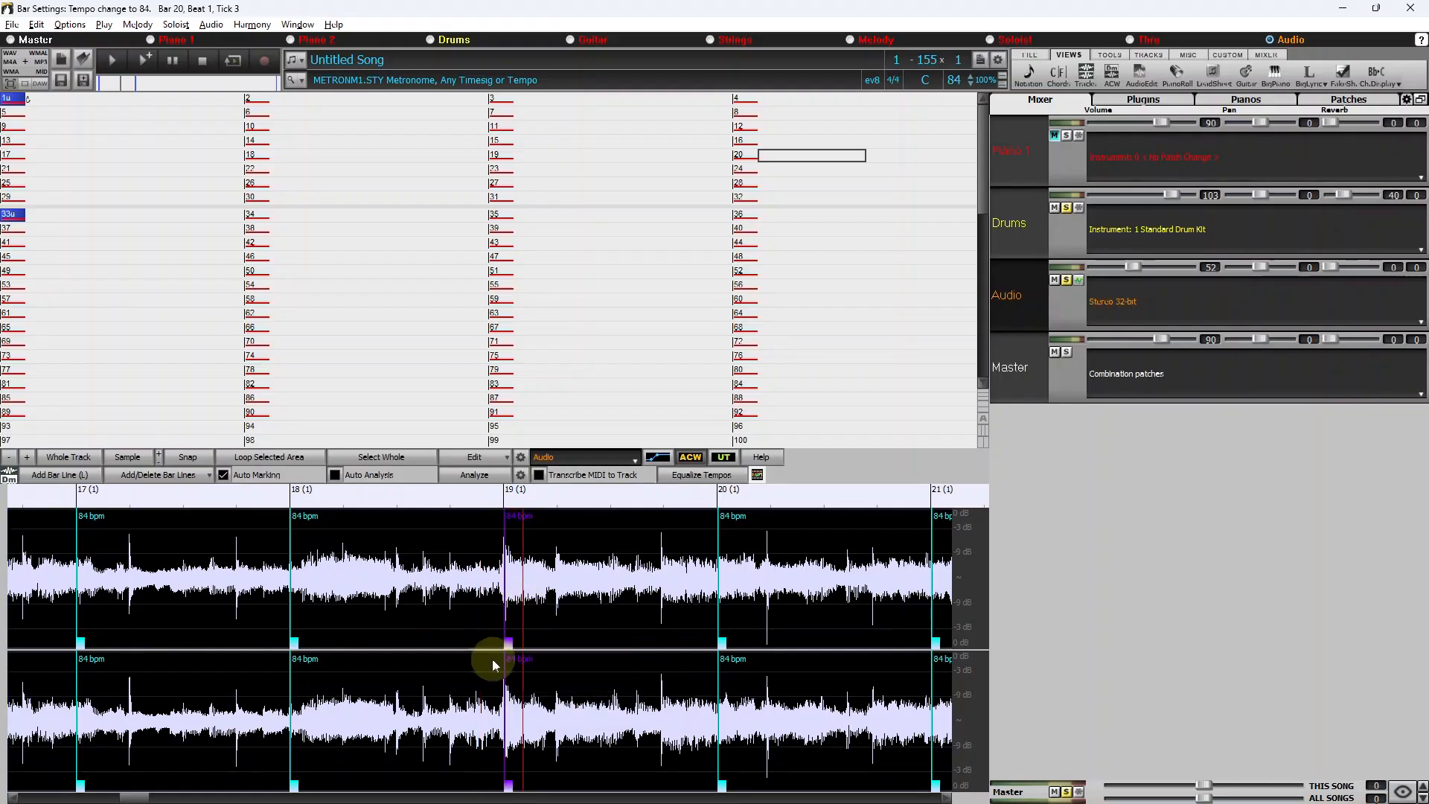
# - Move the bar 22 line slightly earlier onto the downbeat in the waveform, for a tempo of about 84.9 bpm
pyautogui.scroll(-2, 745, 618)
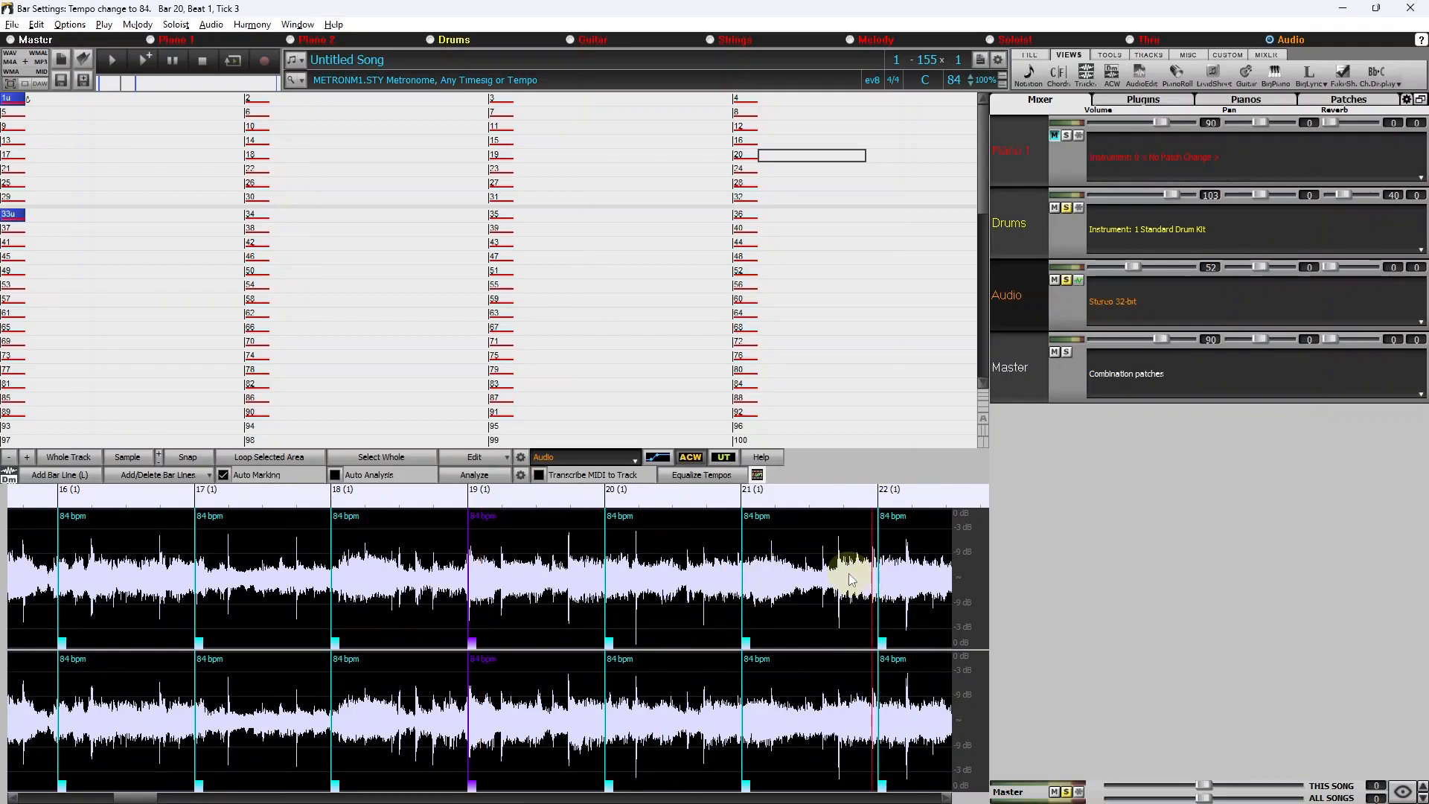
pyautogui.scroll(2, 851, 580)
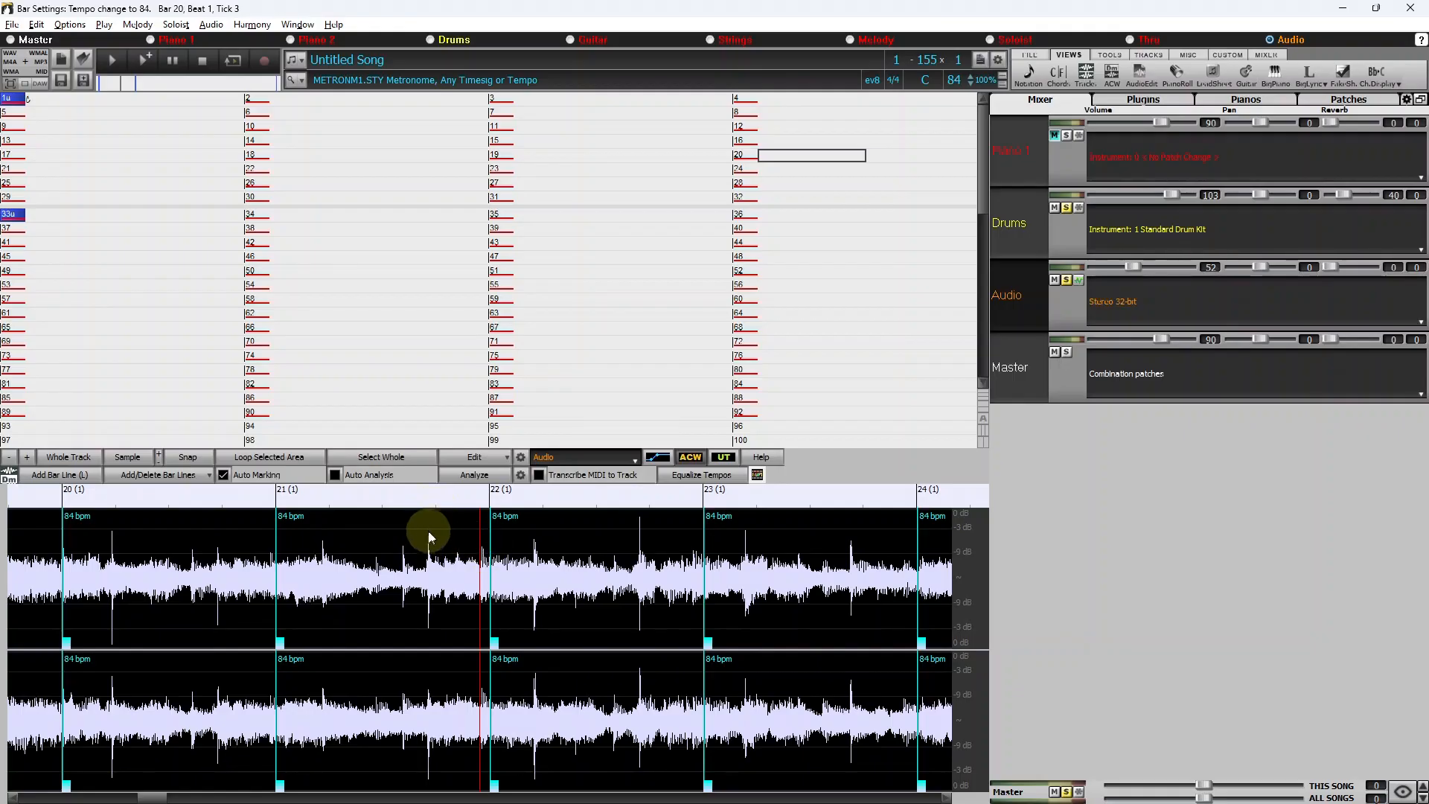
pyautogui.moveTo(496, 642); pyautogui.dragTo(485, 634)
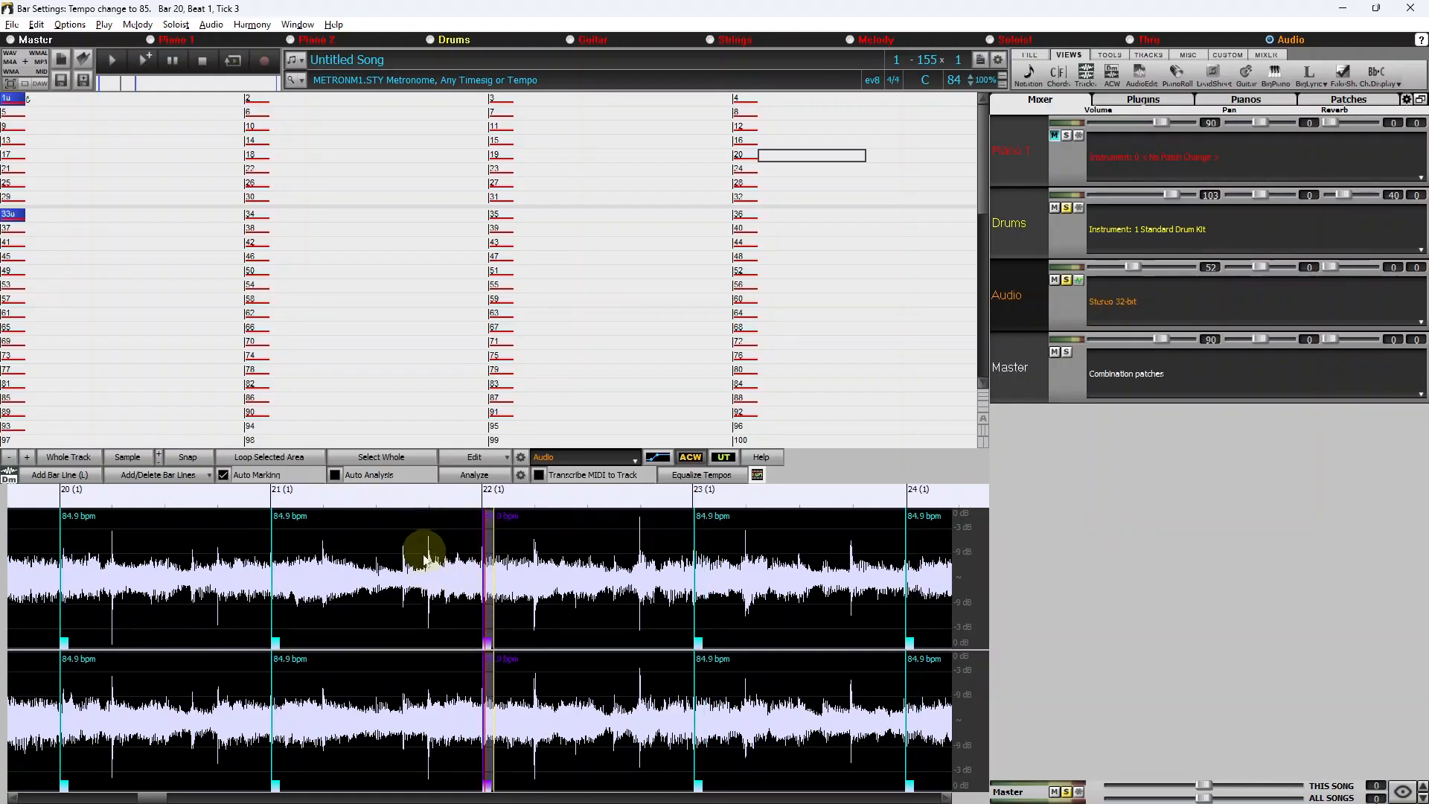
# - Play the recording with the metronome until bar 24, and move the bar 25 line slightly earlier for a tempo of about 85.2 bpm
pyautogui.scroll(-4, 428, 555)
pyautogui.doubleClick(344, 550)
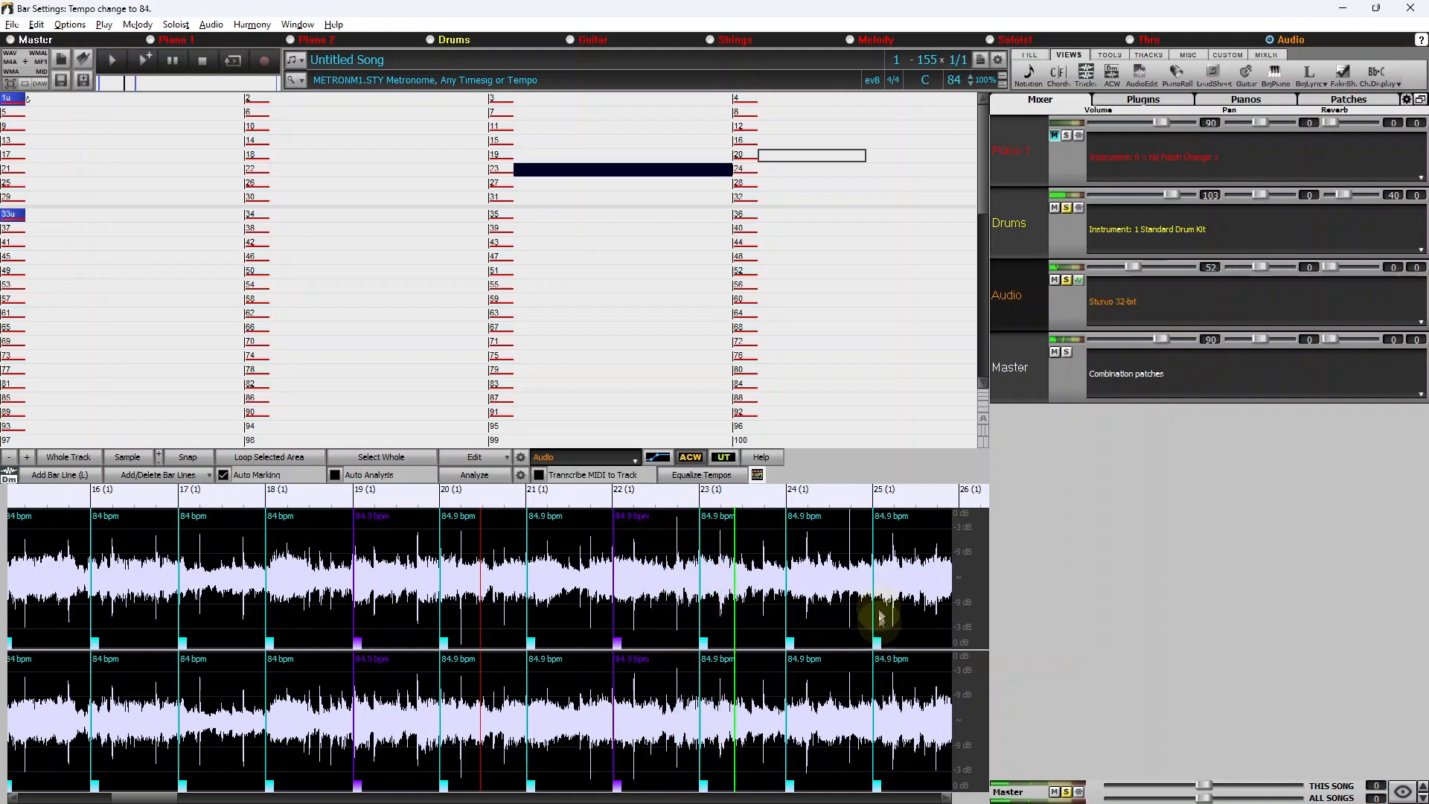
pyautogui.scroll(1, 880, 618)
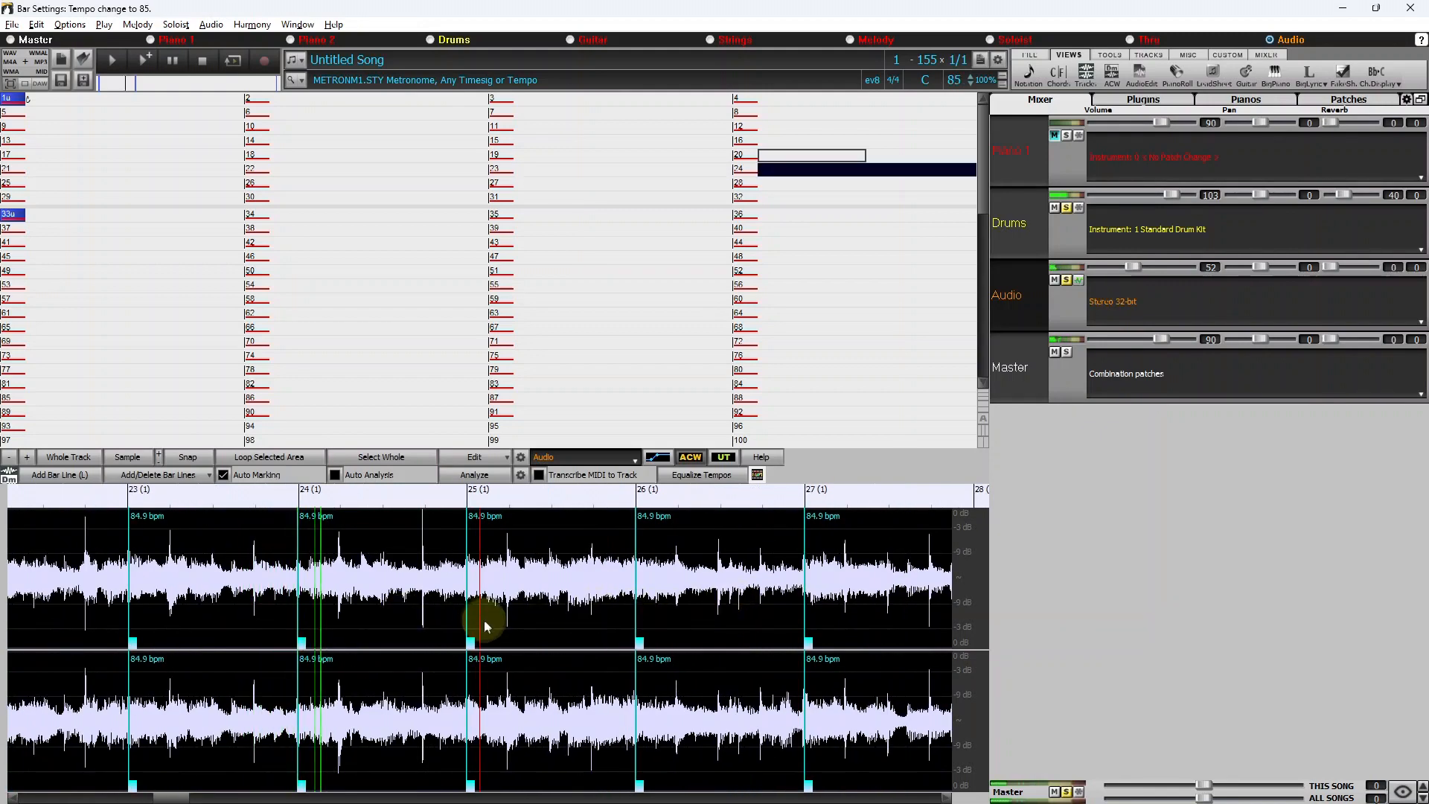
pyautogui.press('space')
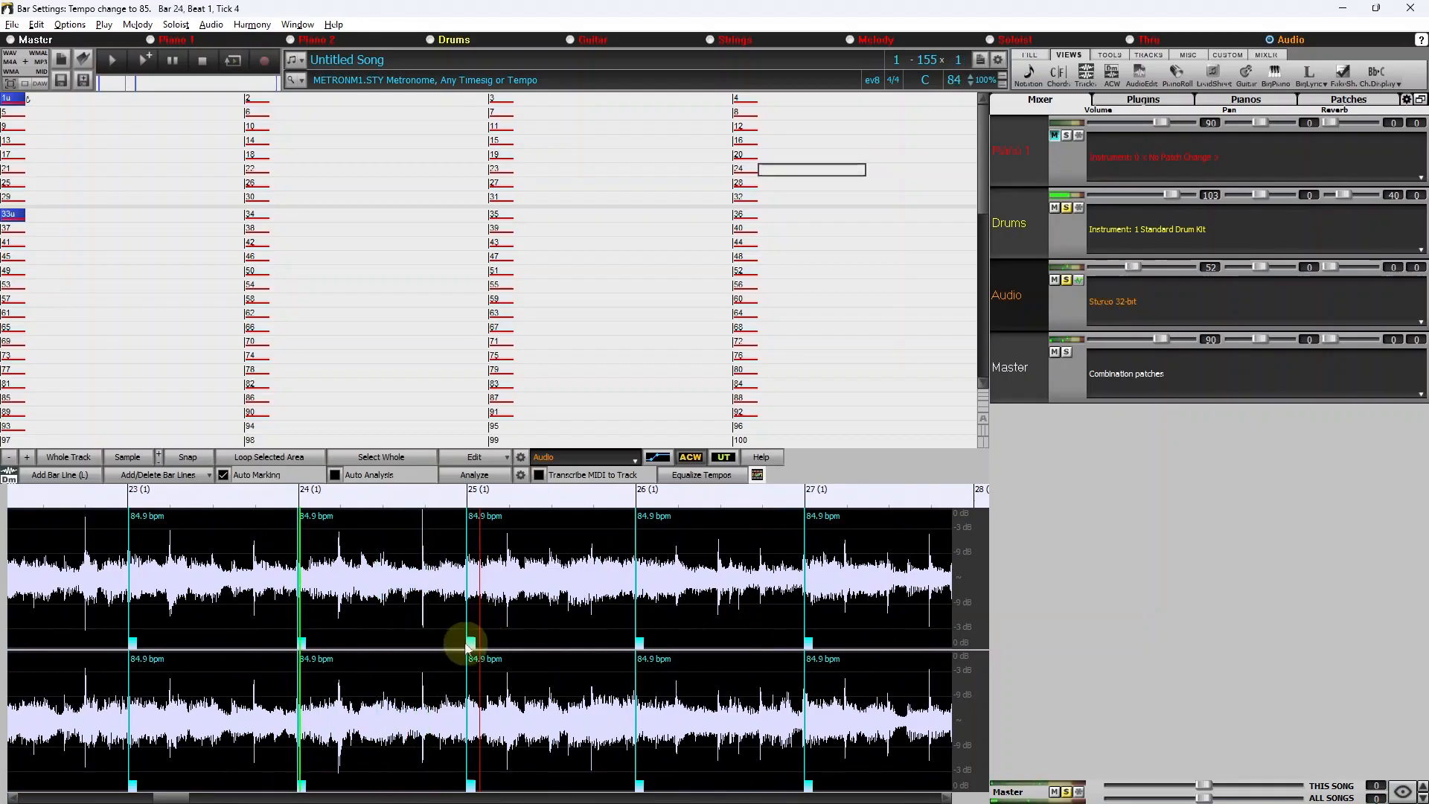
pyautogui.click(470, 642)
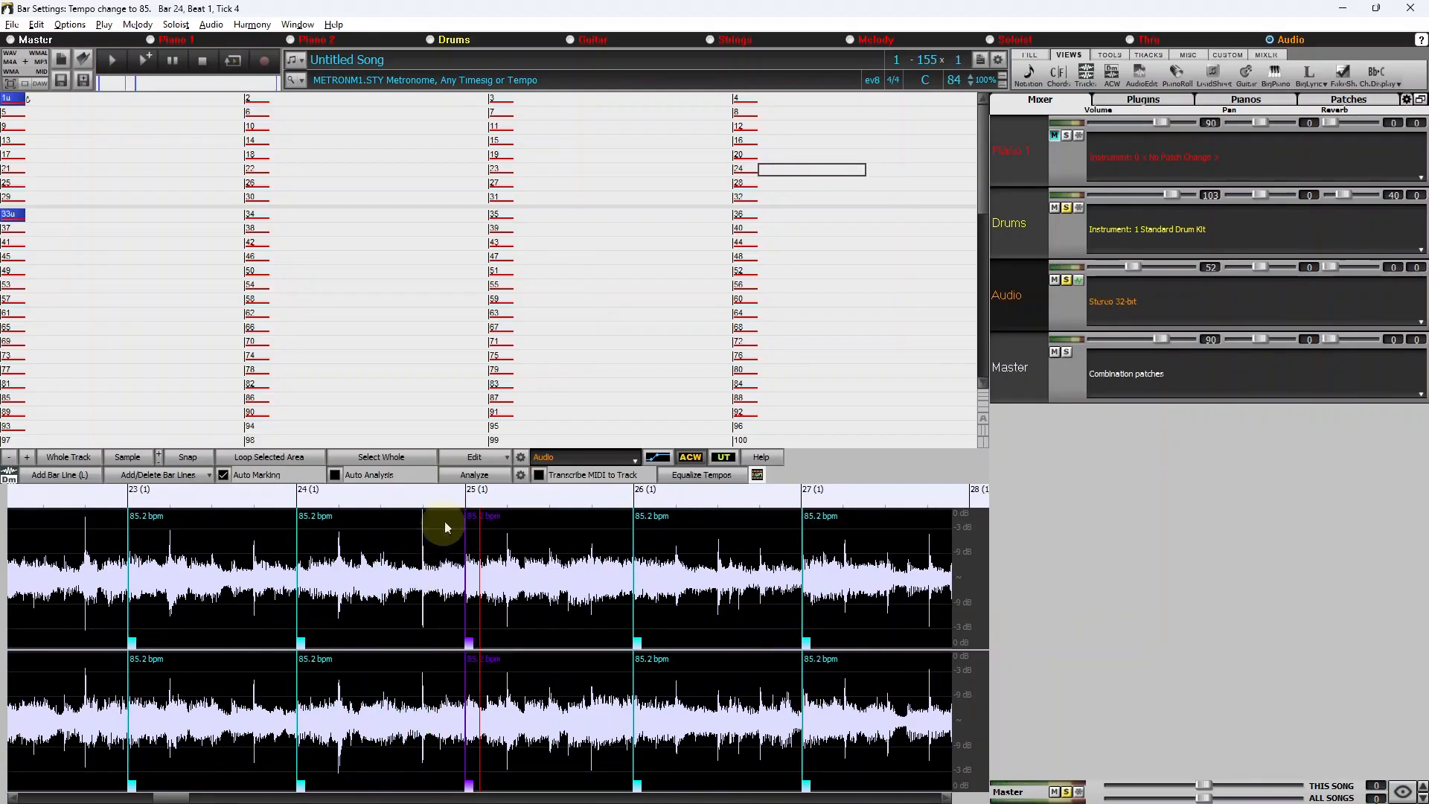
# - Play the recording with the metronome from within bar 24 towards bar 30 to check the bar lines
pyautogui.doubleClick(363, 556)
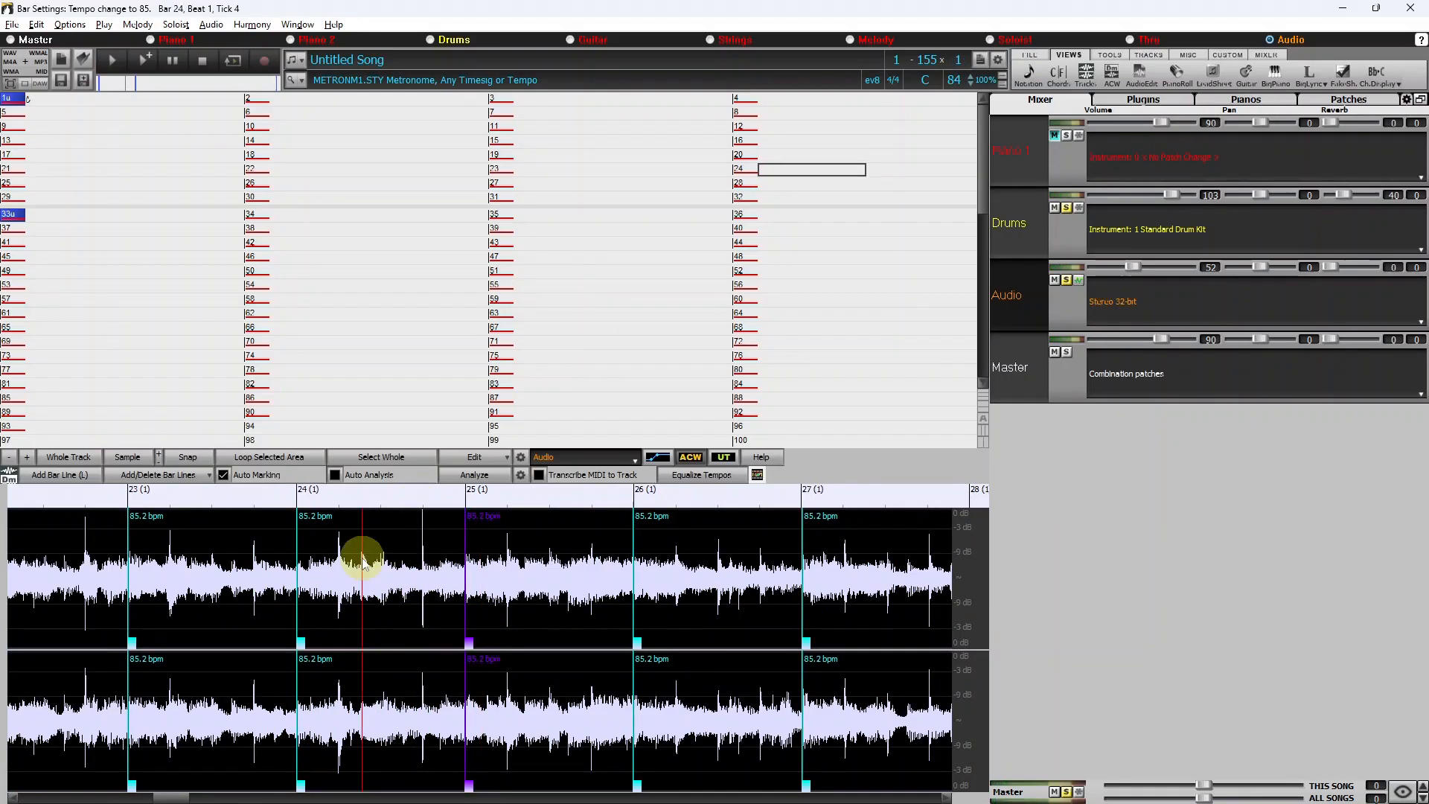
pyautogui.scroll(-1, 763, 568)
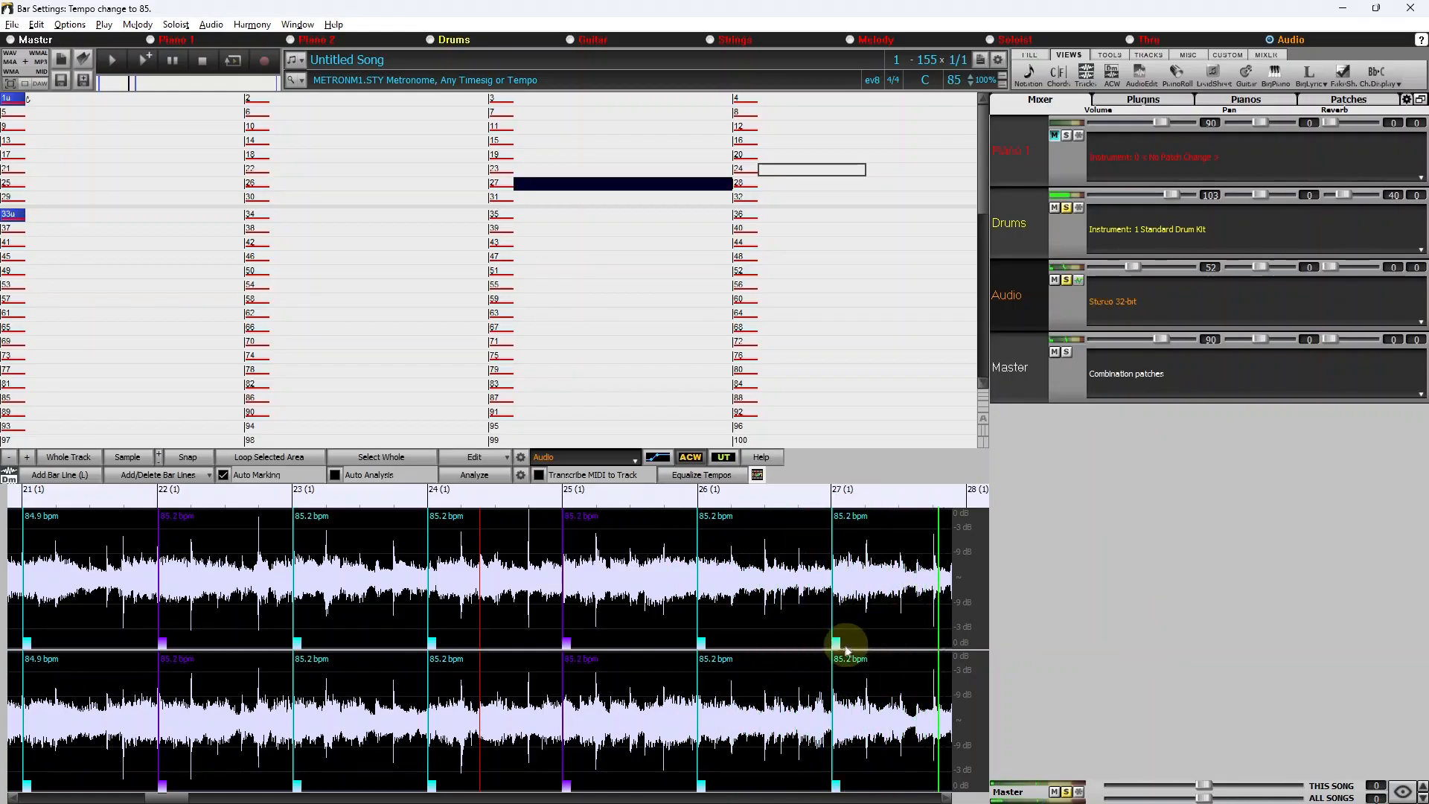
pyautogui.click(150, 617)
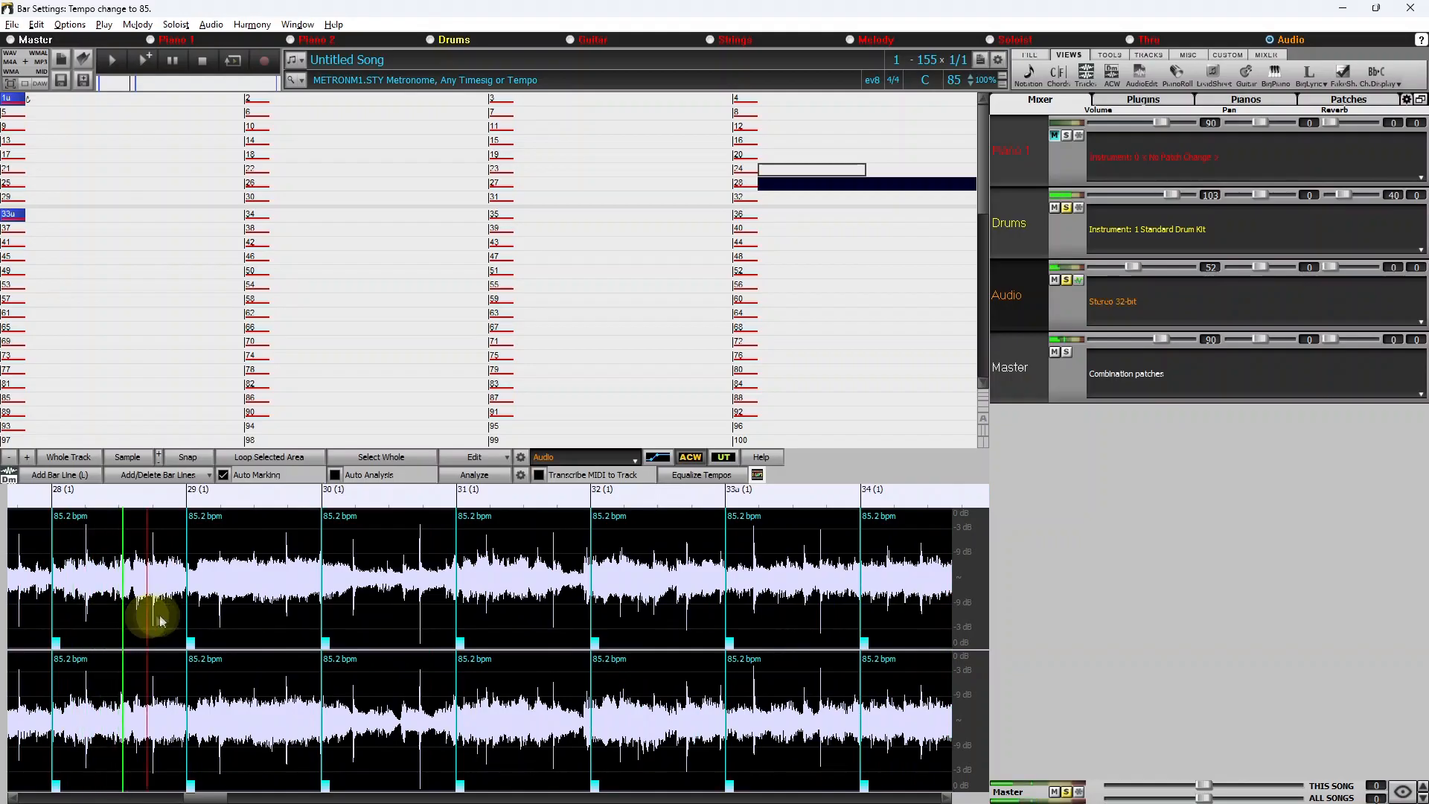
pyautogui.scroll(2, 152, 617)
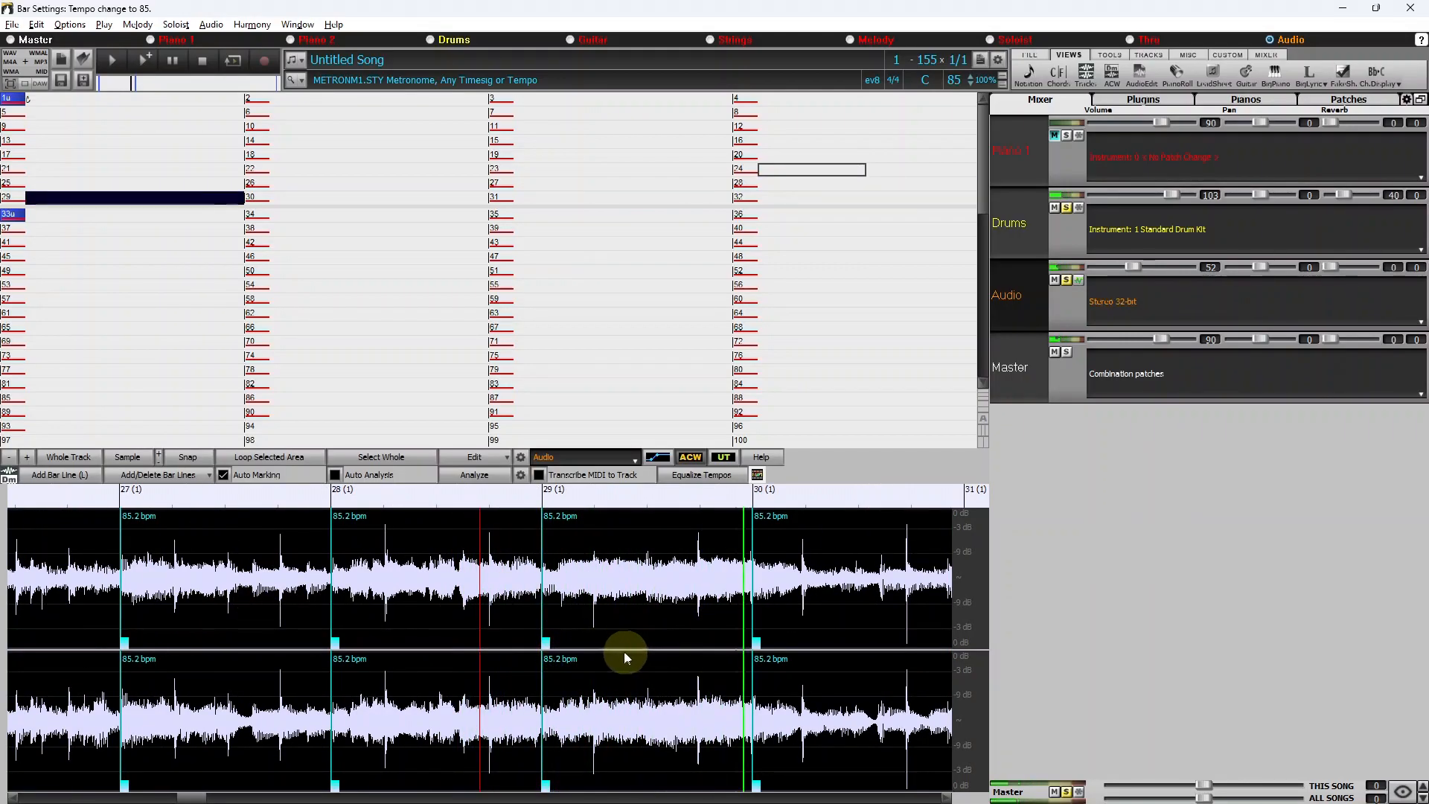
# - Stop playback and change the automatic bar line at bar 29 to a user bar line
pyautogui.press('space')
pyautogui.rightClick(547, 644)
pyautogui.click(589, 690)
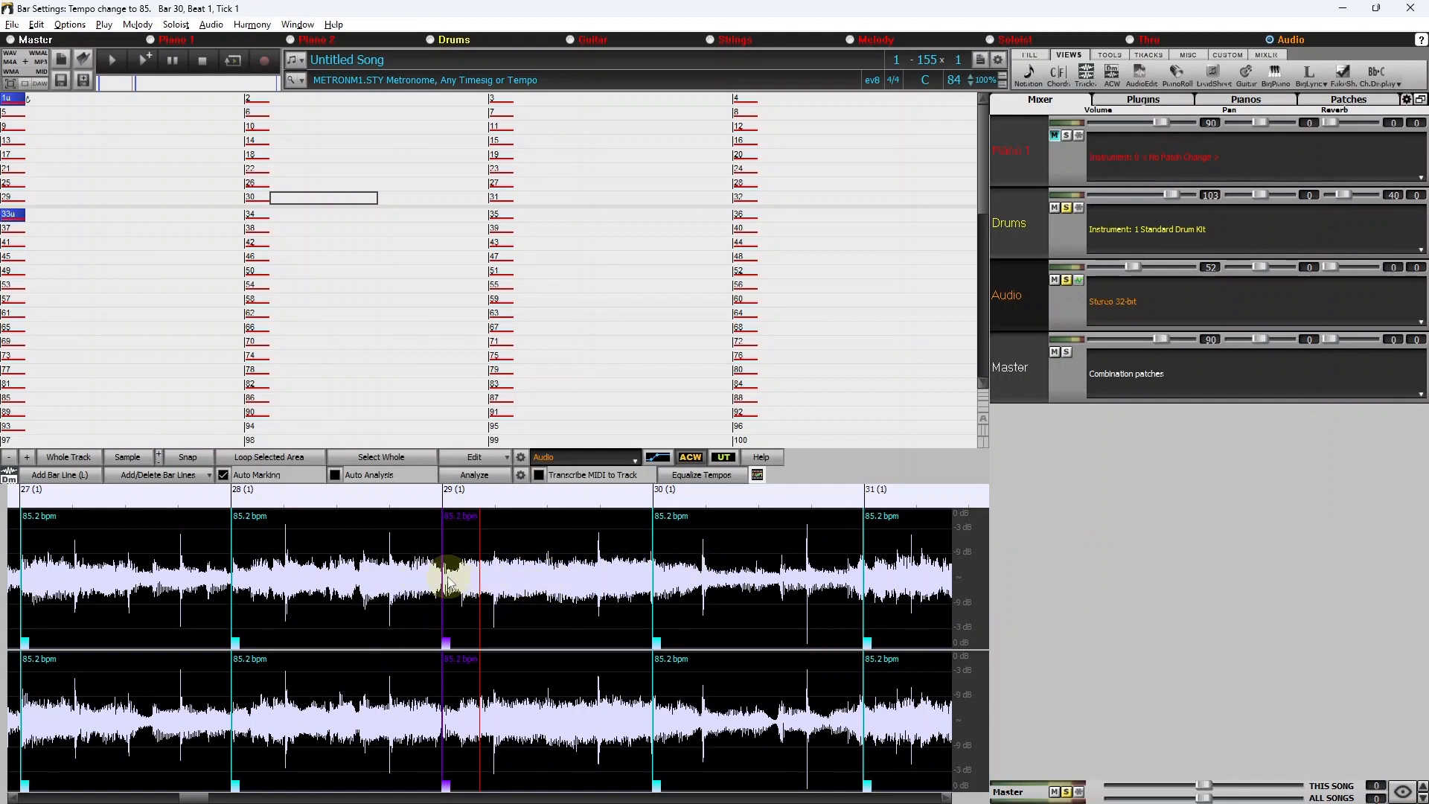
# - Play the recording with the metronome from just after bar 29 to about bar 31 to check its timing
pyautogui.press('space')
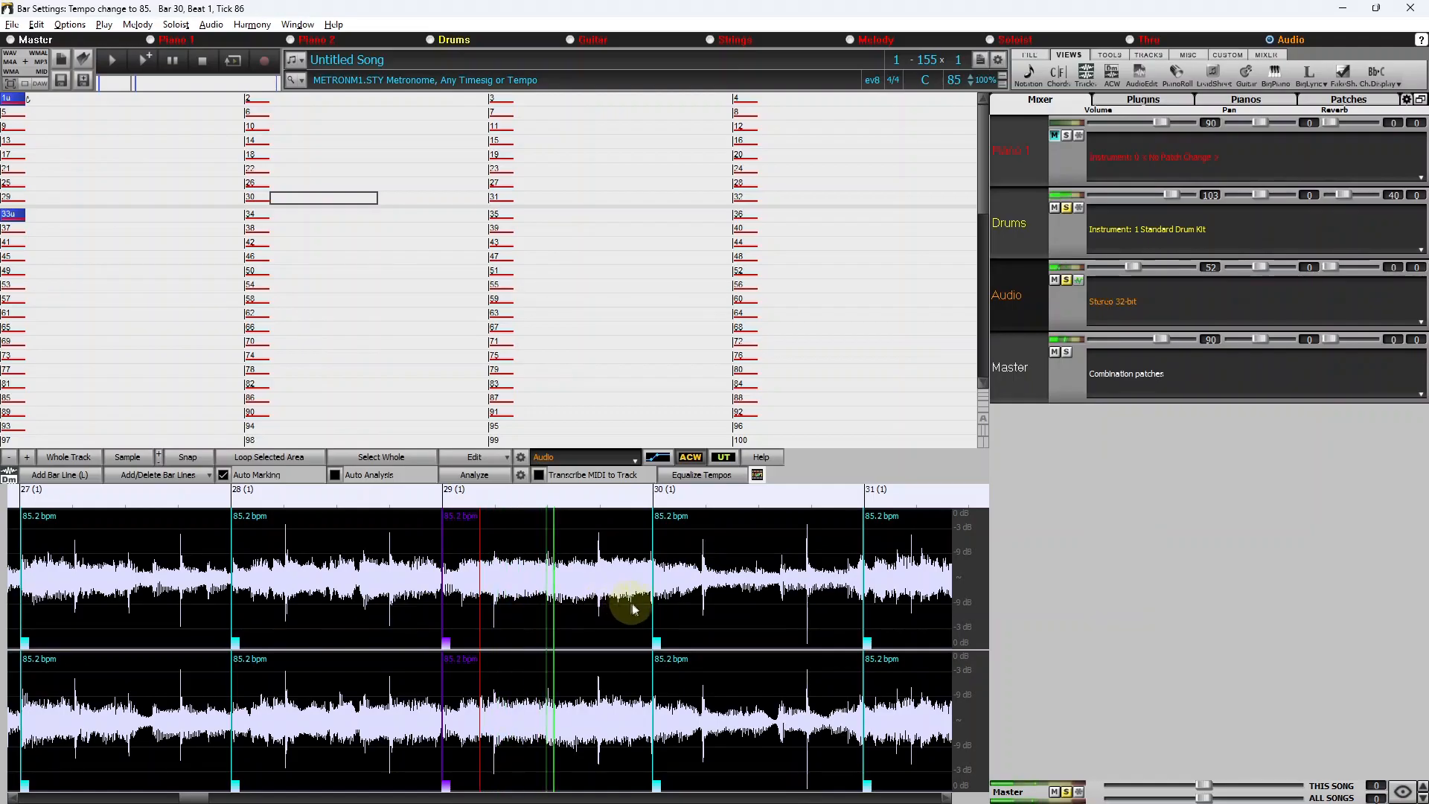
pyautogui.scroll(-1, 825, 591)
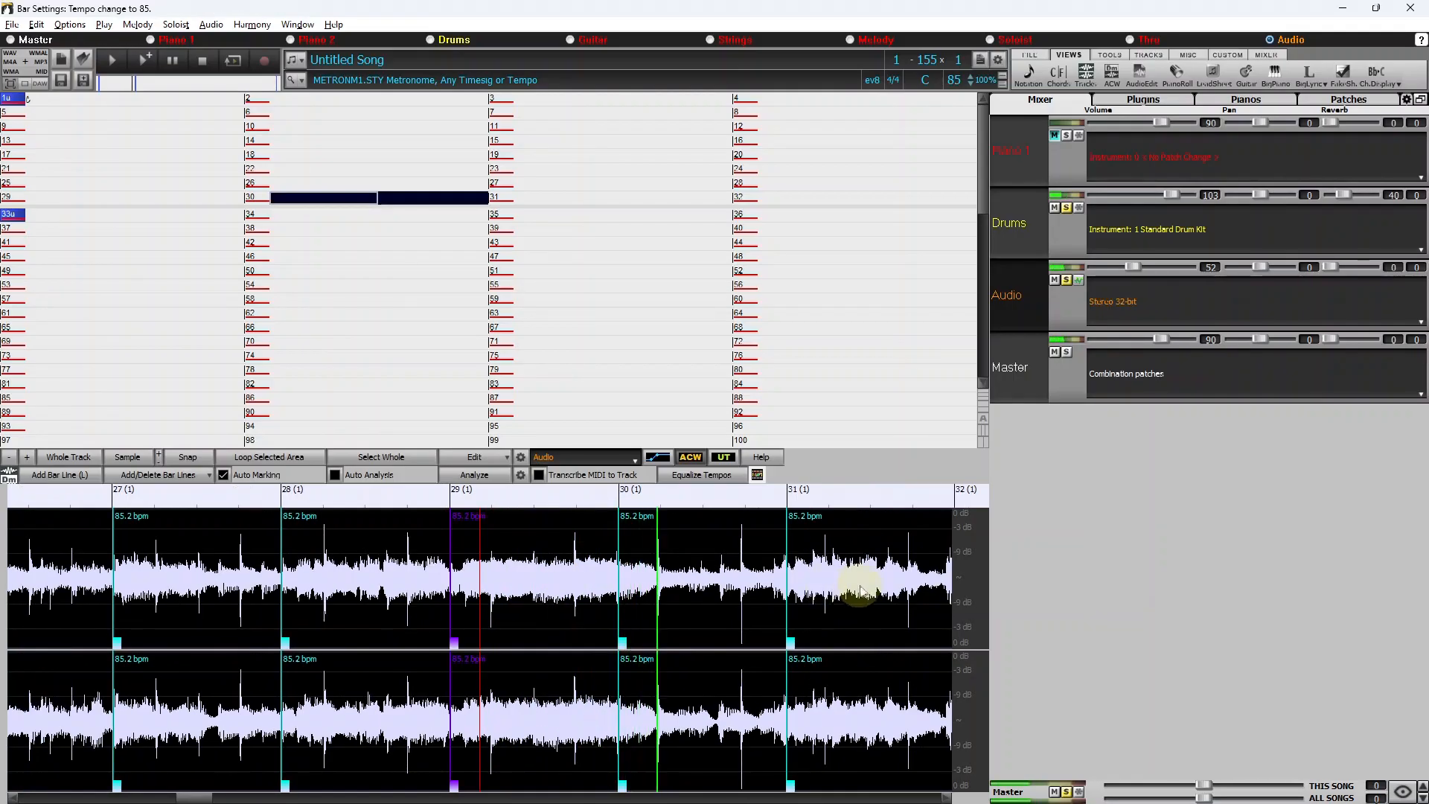
pyautogui.scroll(-2, 804, 597)
pyautogui.scroll(1, 718, 583)
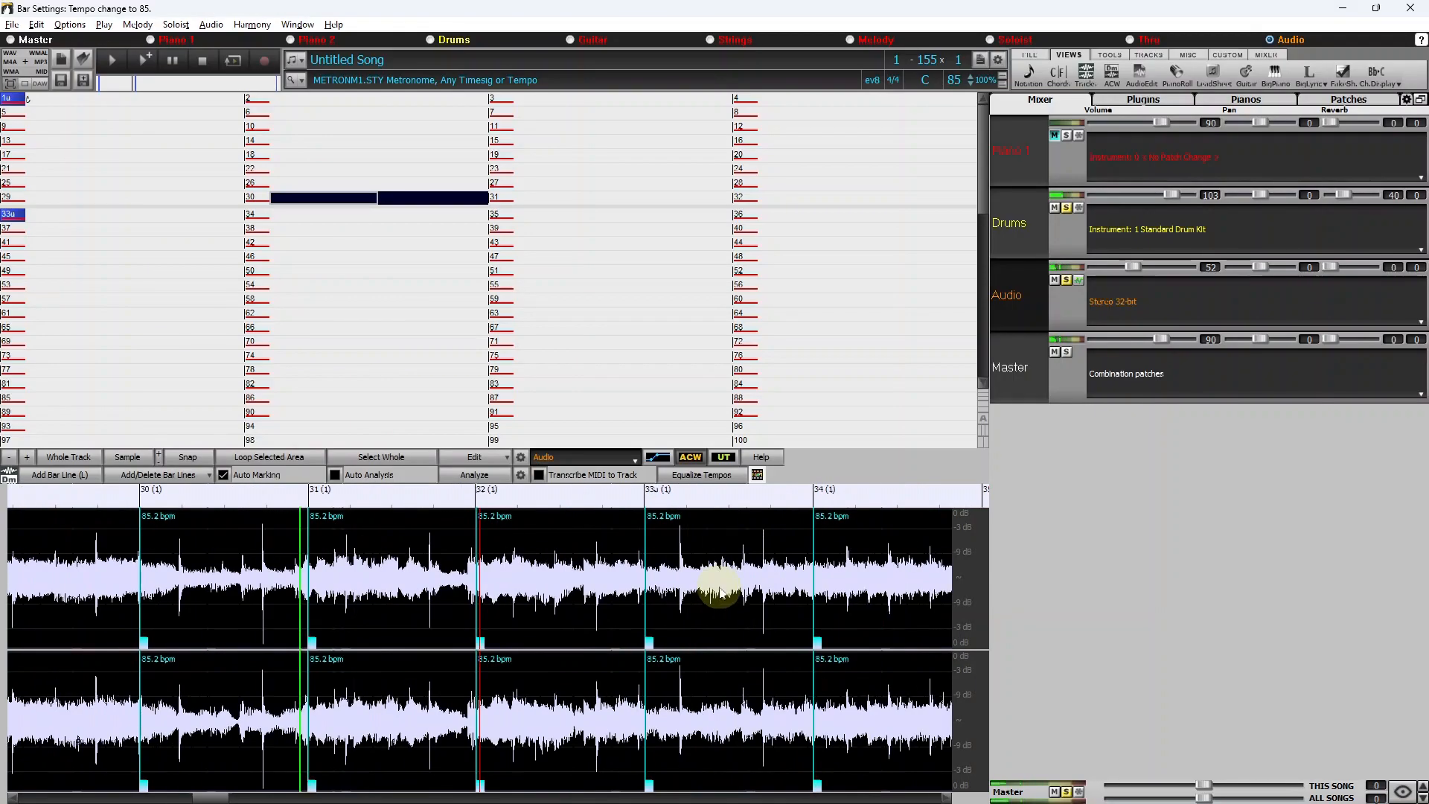
# - Stop playback and move the bar 33 line slightly earlier onto the downbeat, for a tempo of 86 bpm
pyautogui.press('space')
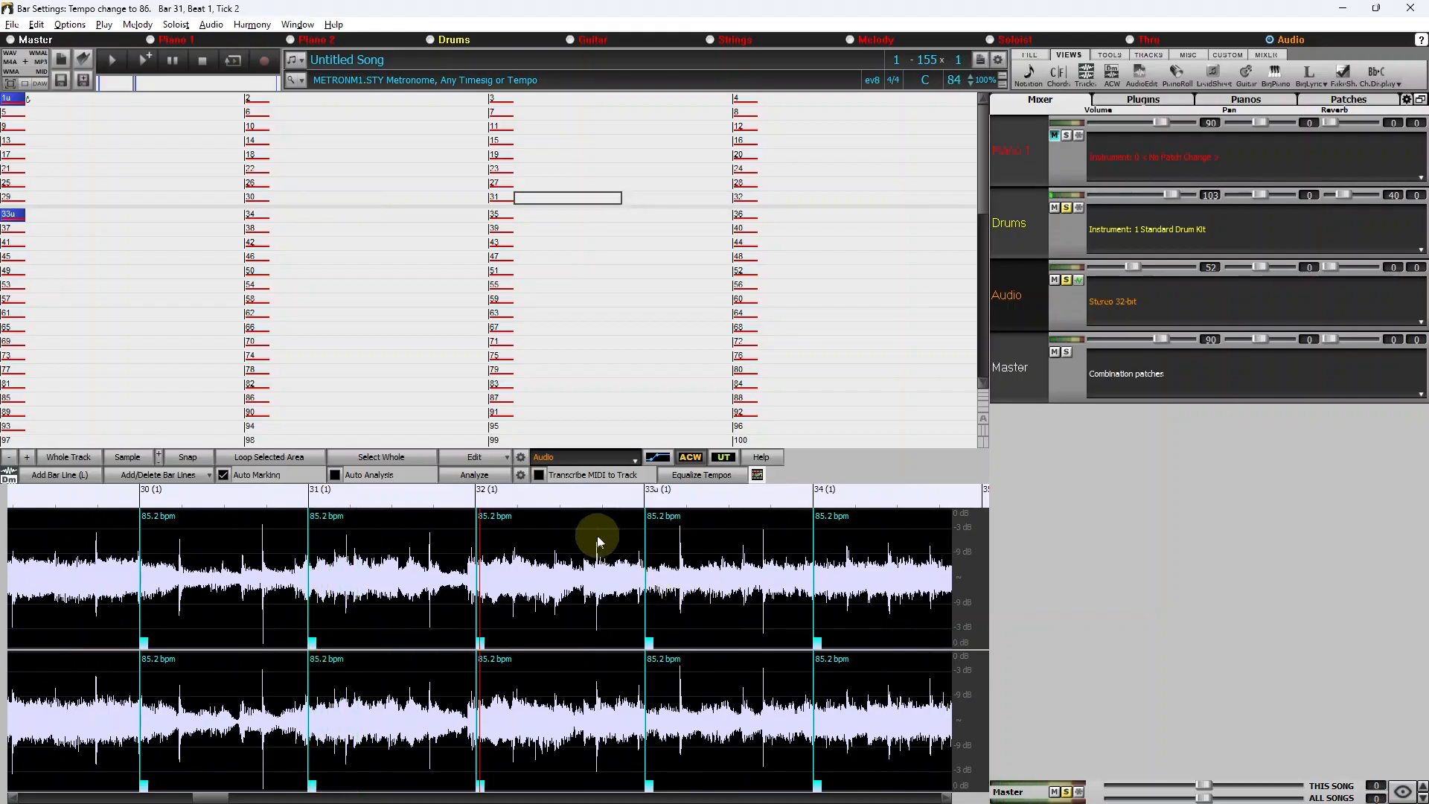
pyautogui.moveTo(647, 640); pyautogui.dragTo(644, 645)
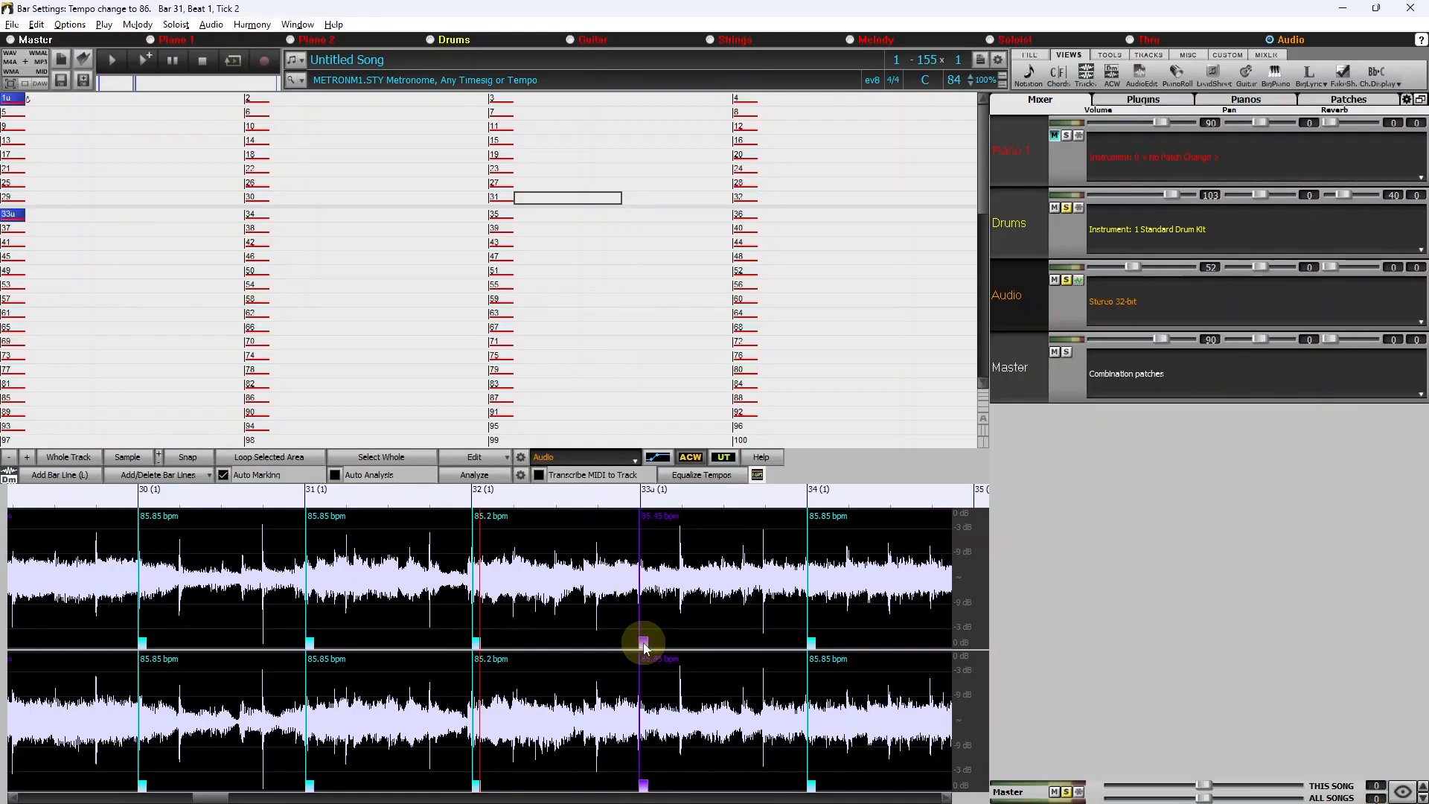
pyautogui.click(644, 644)
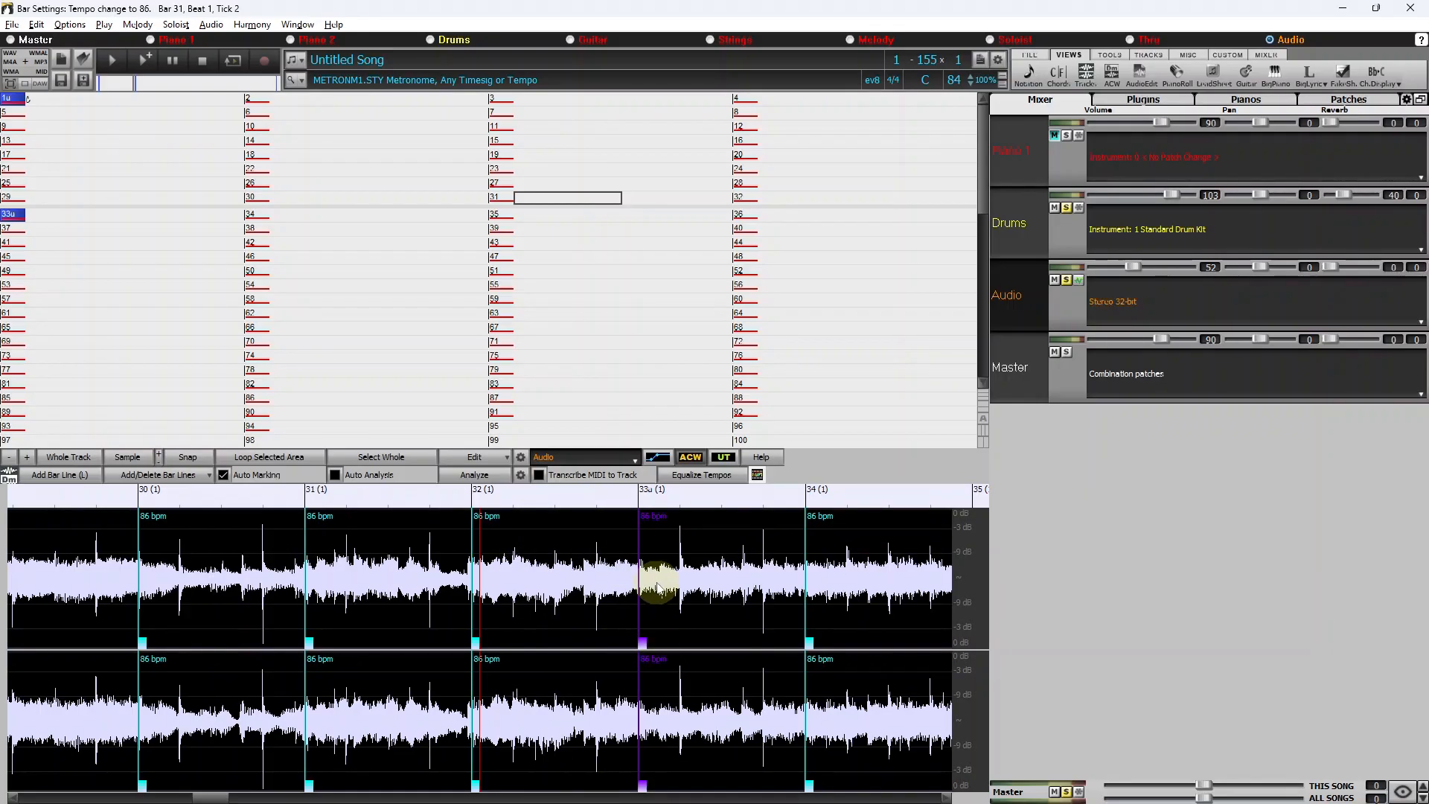
# - Play the recording with the metronome from just before bar 32 and compare the following bar lines with the waveform
pyautogui.doubleClick(467, 579)
pyautogui.scroll(-2, 551, 589)
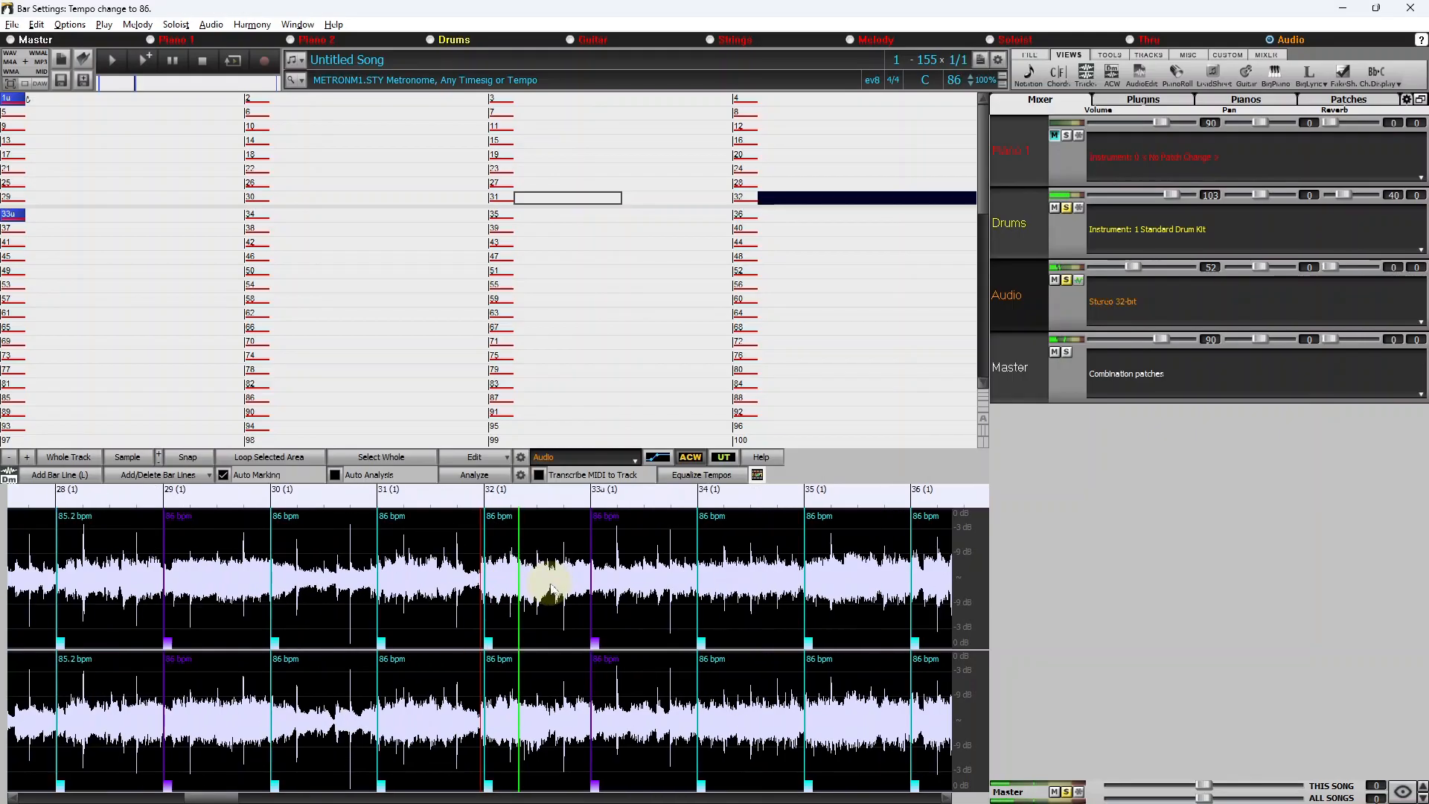
pyautogui.scroll(1, 670, 577)
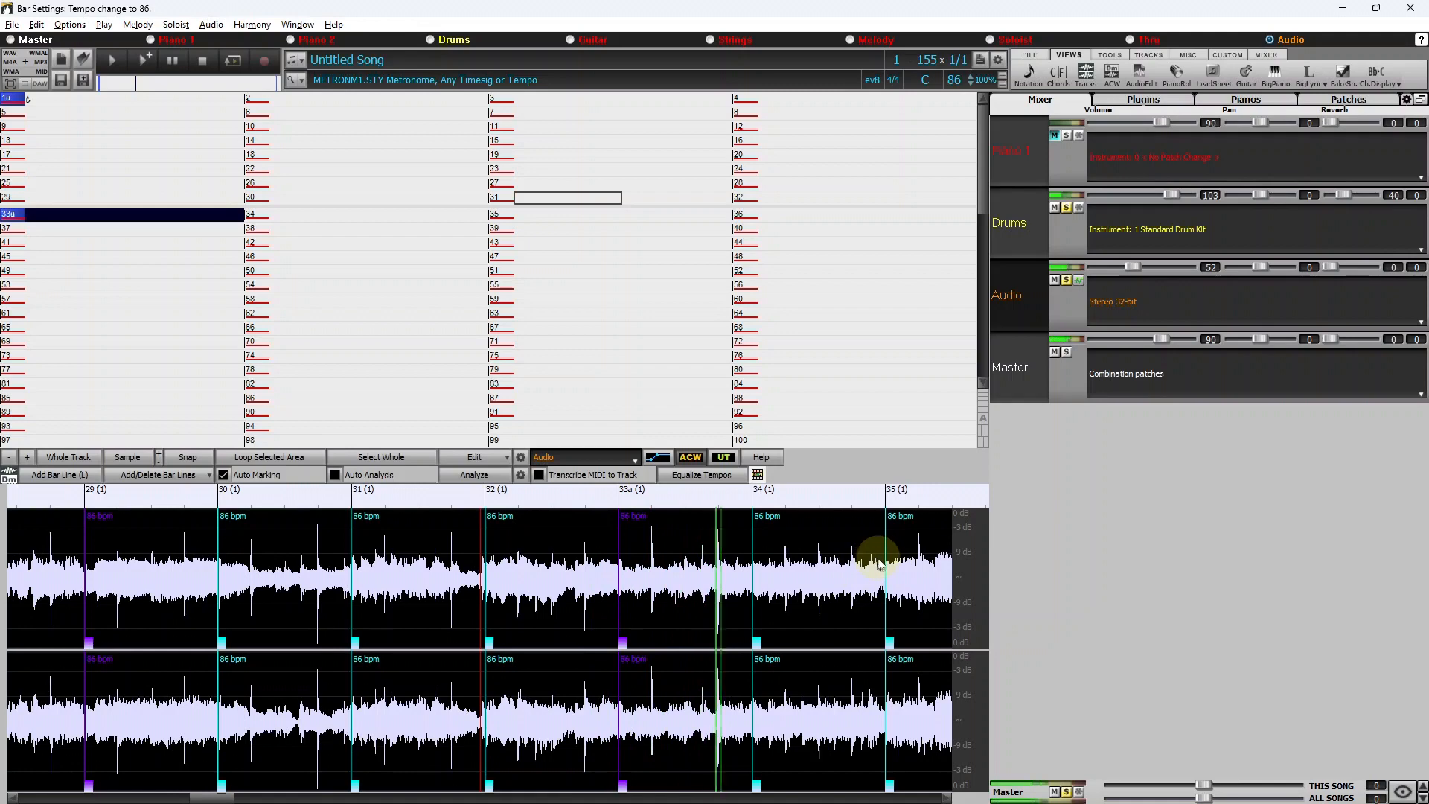
pyautogui.scroll(-1, 872, 578)
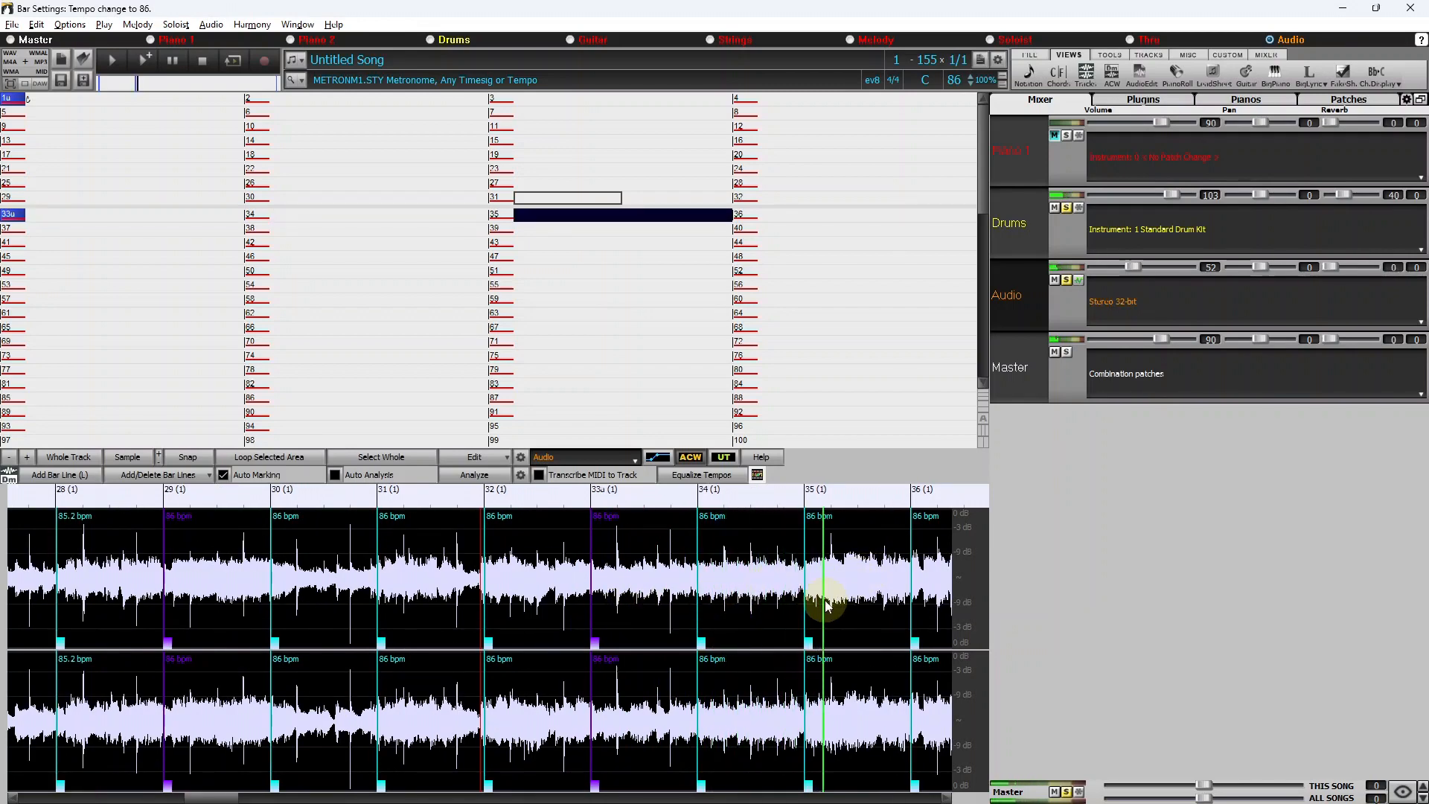
pyautogui.scroll(-1, 819, 599)
pyautogui.scroll(2, 744, 595)
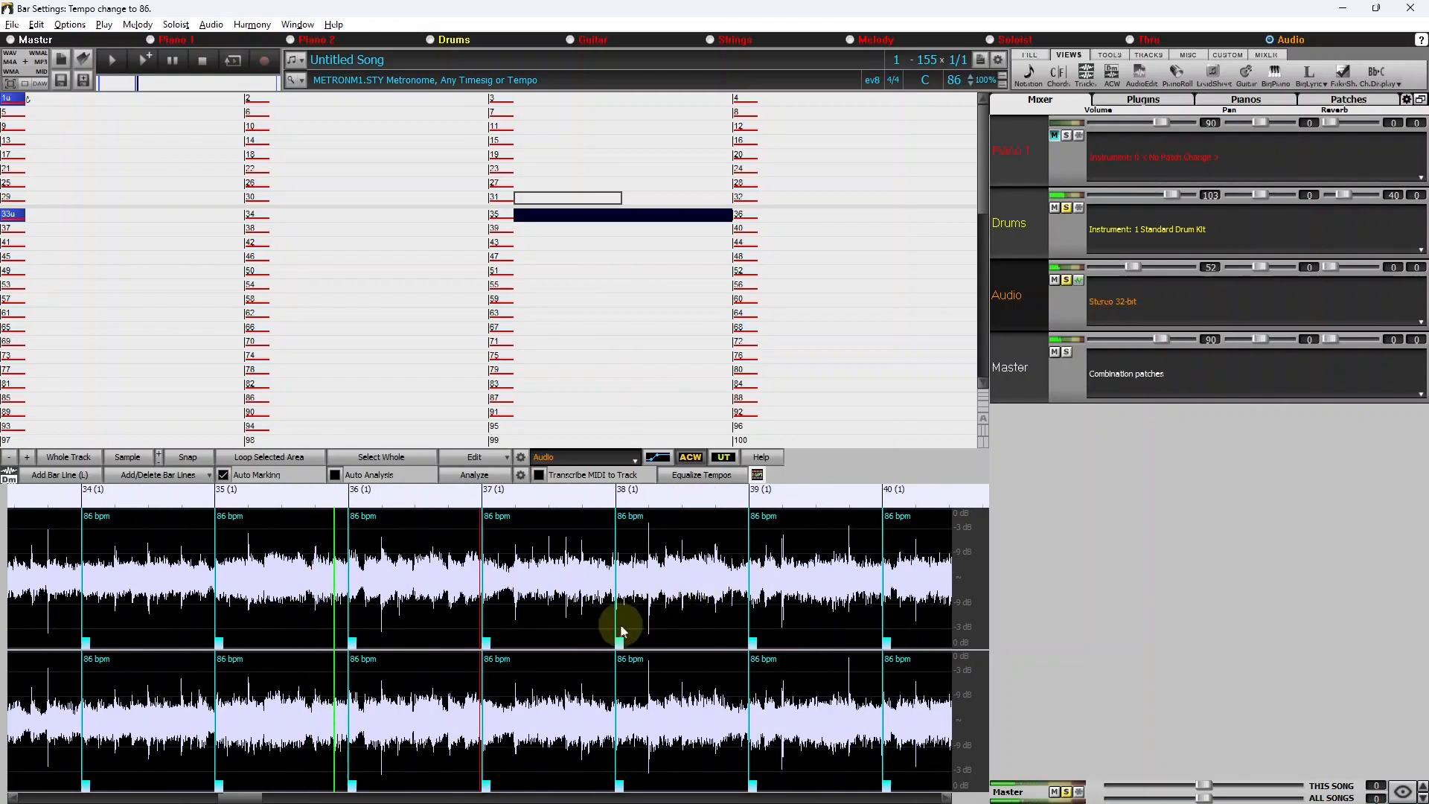
# - Change the automatic bar line at bar 39 to a user bar line while the recording plays
pyautogui.rightClick(754, 643)
pyautogui.click(819, 692)
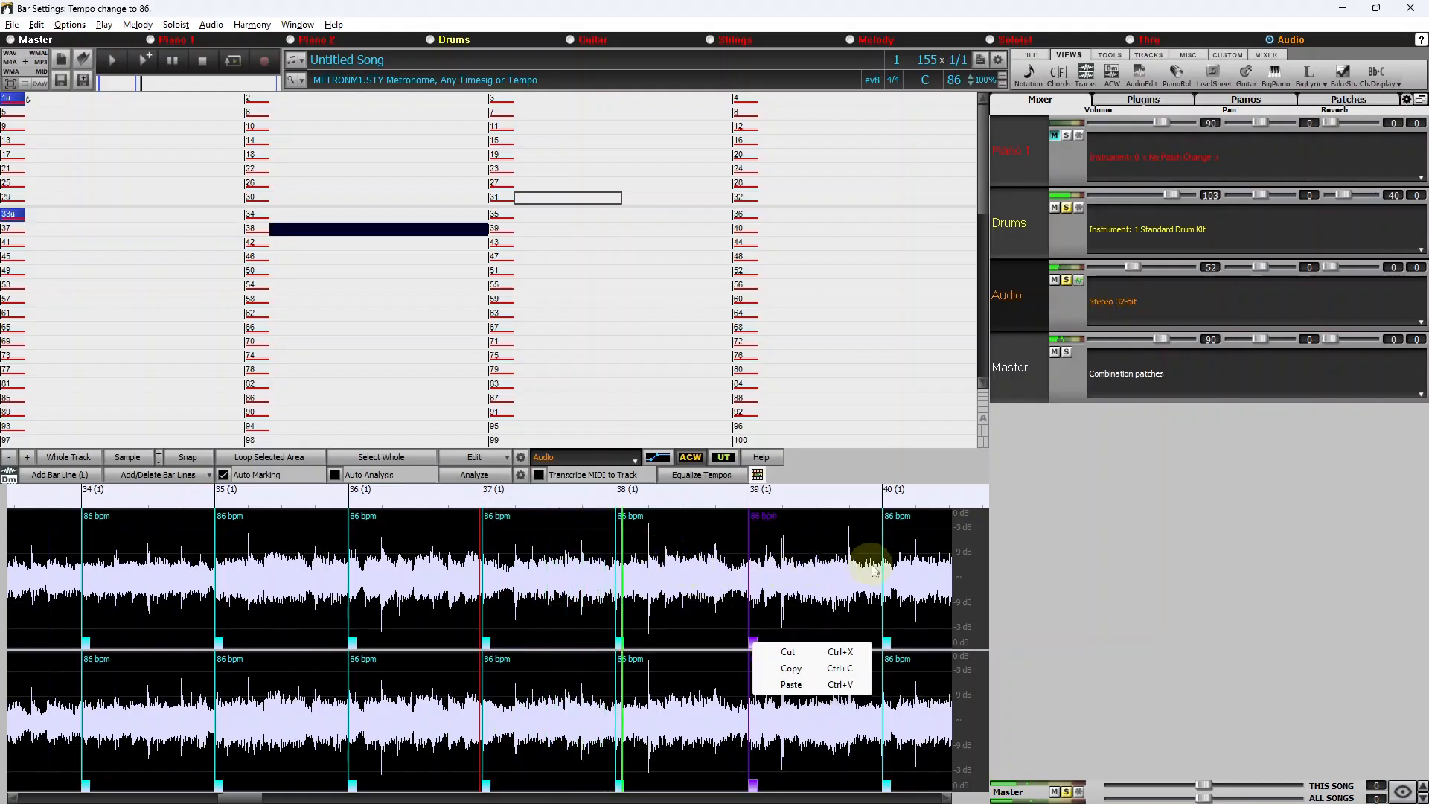
pyautogui.click(905, 570)
# - Check the bars following bar 39 and move the bar 42 line slightly earlier, for a tempo of about 86.15 bpm
pyautogui.scroll(1, 774, 593)
pyautogui.scroll(-2, 651, 613)
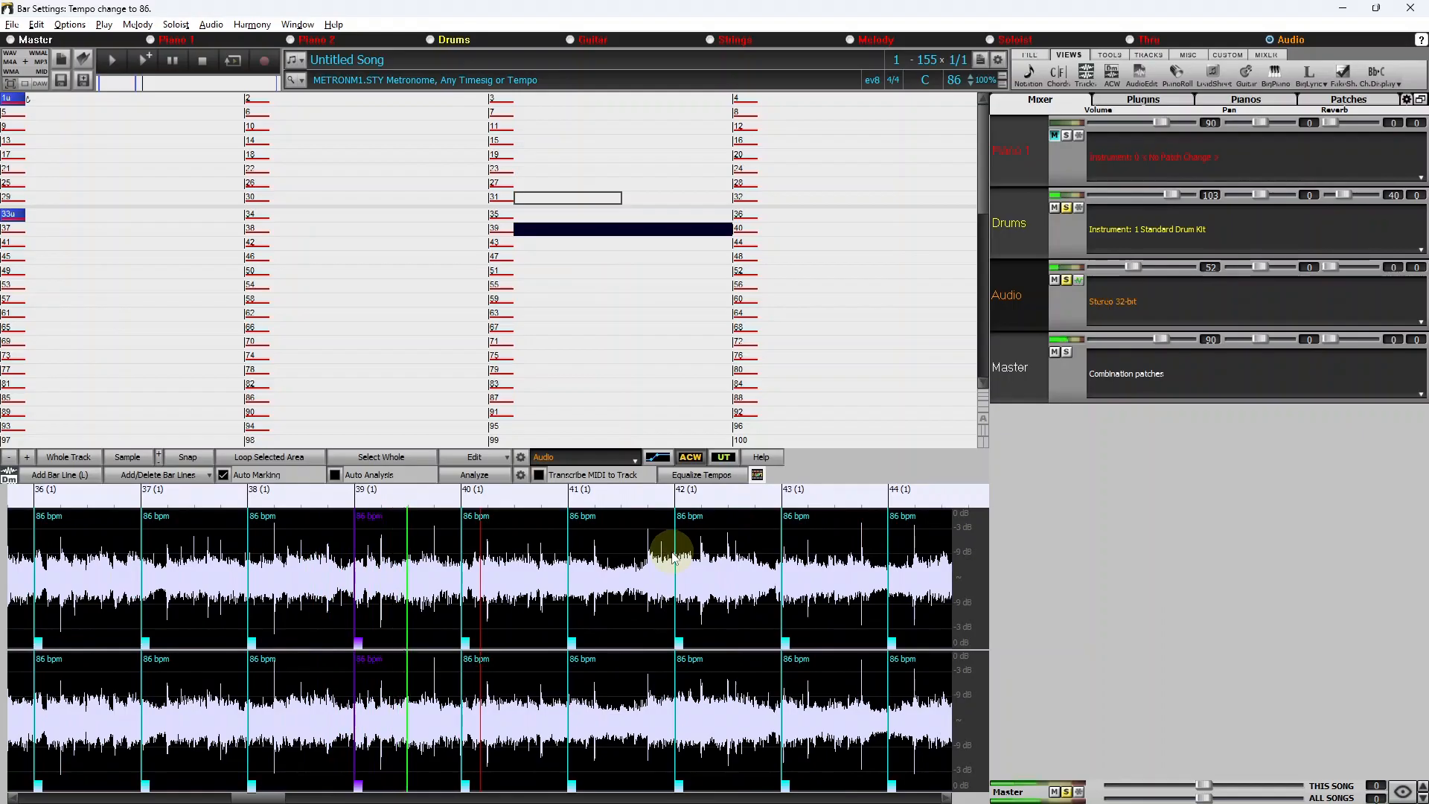
pyautogui.click(679, 645)
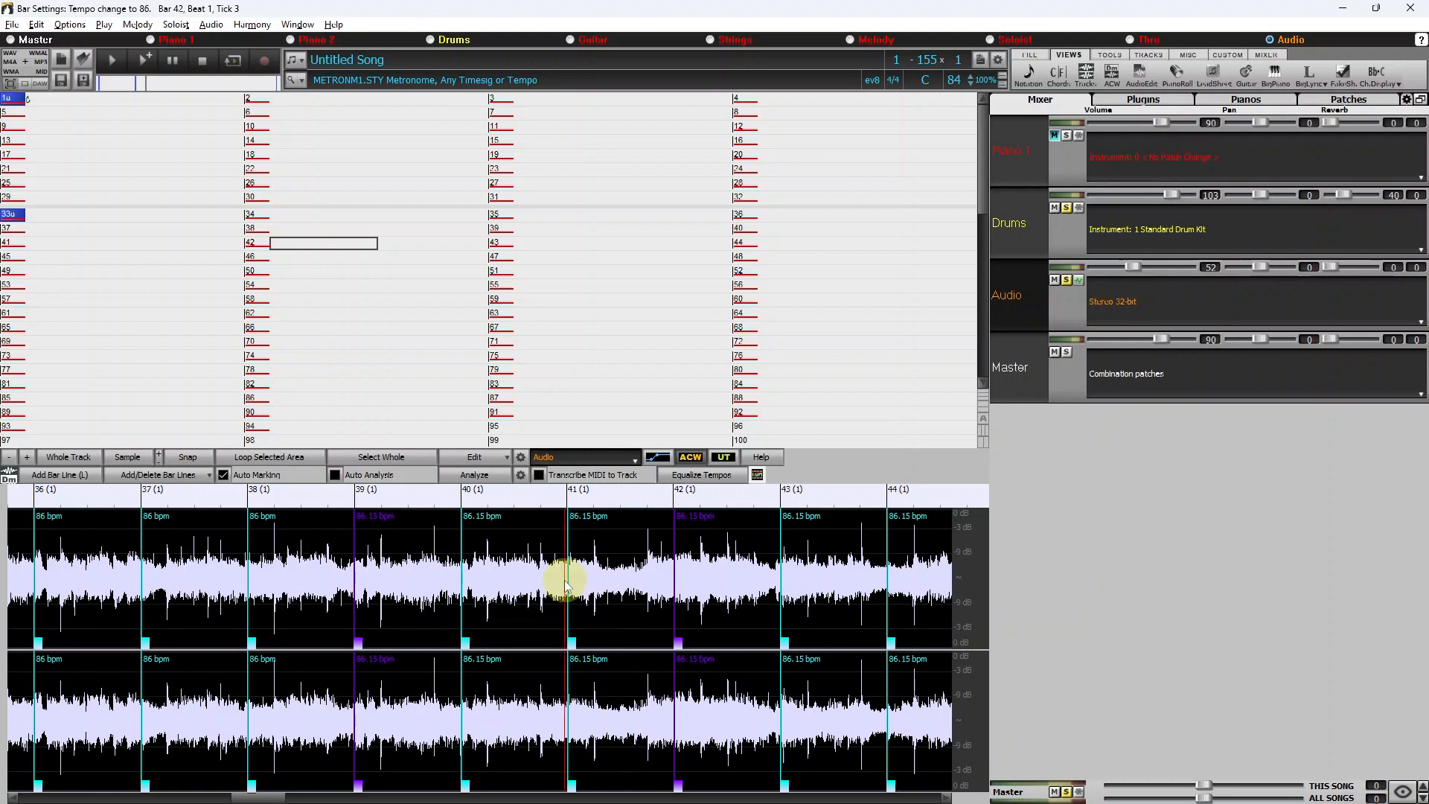
# - Play the recording with the metronome from about bar 41 to bar 48, and move the bar 49 line slightly later for about 85.95 bpm
pyautogui.click(596, 599)
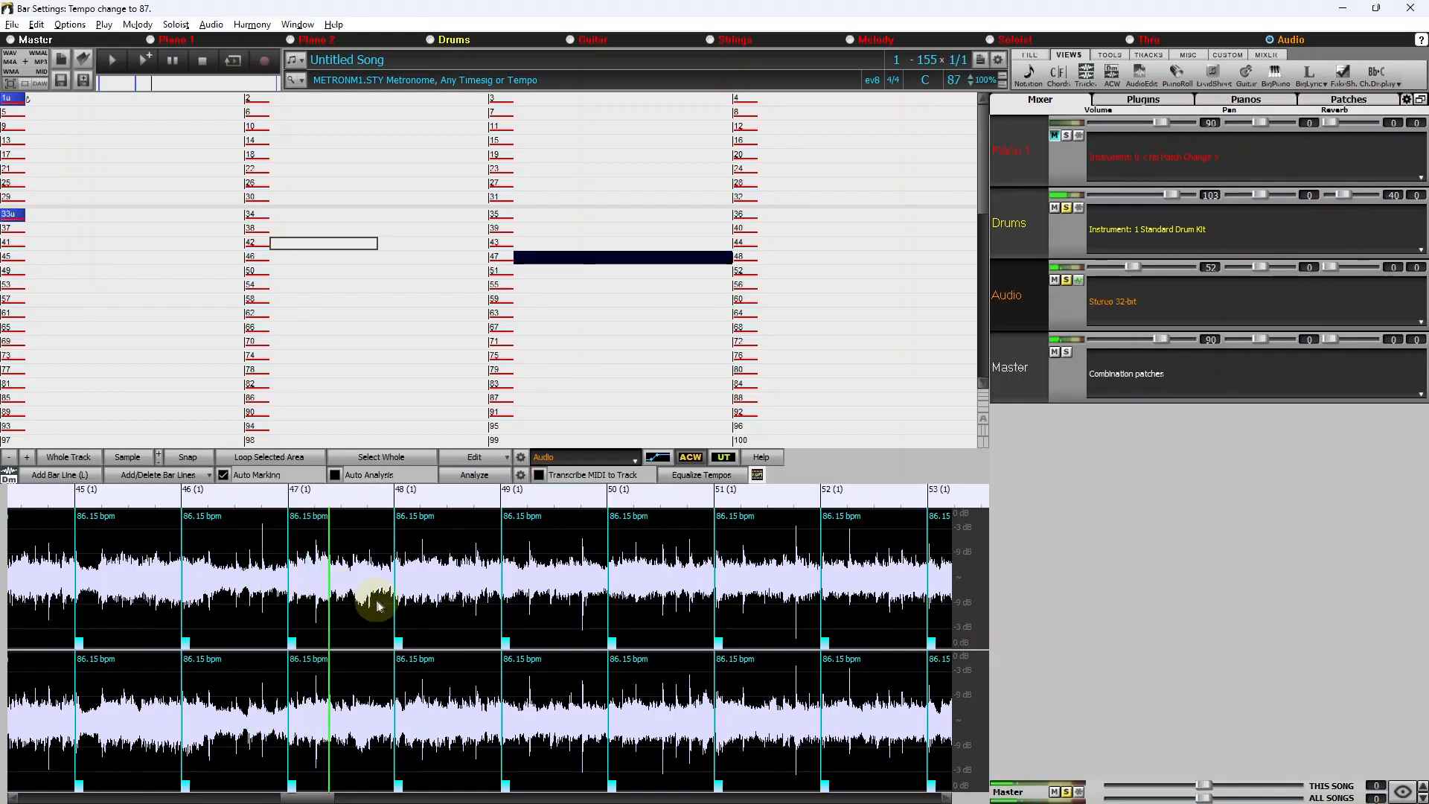
pyautogui.click(477, 532)
pyautogui.click(479, 562)
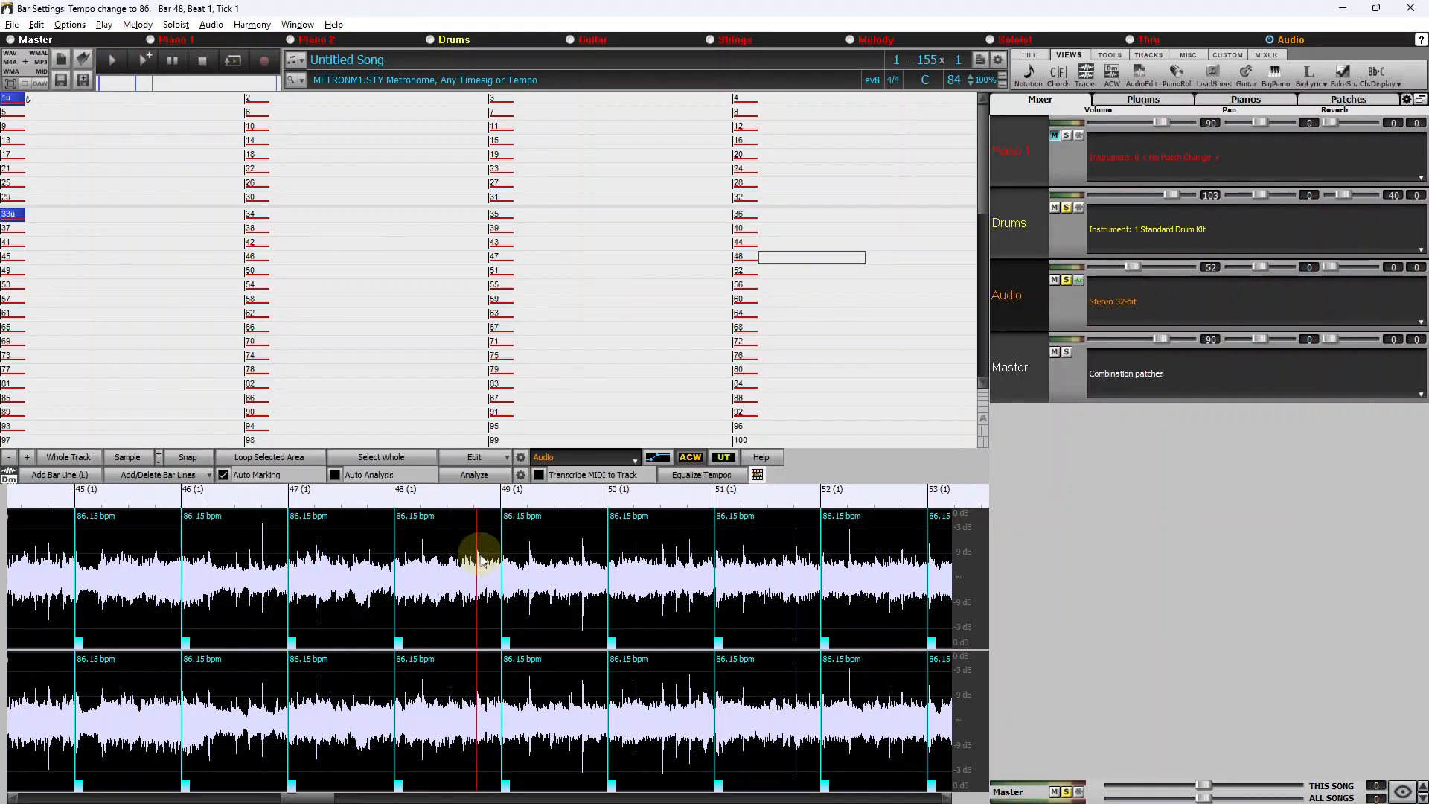
pyautogui.click(504, 640)
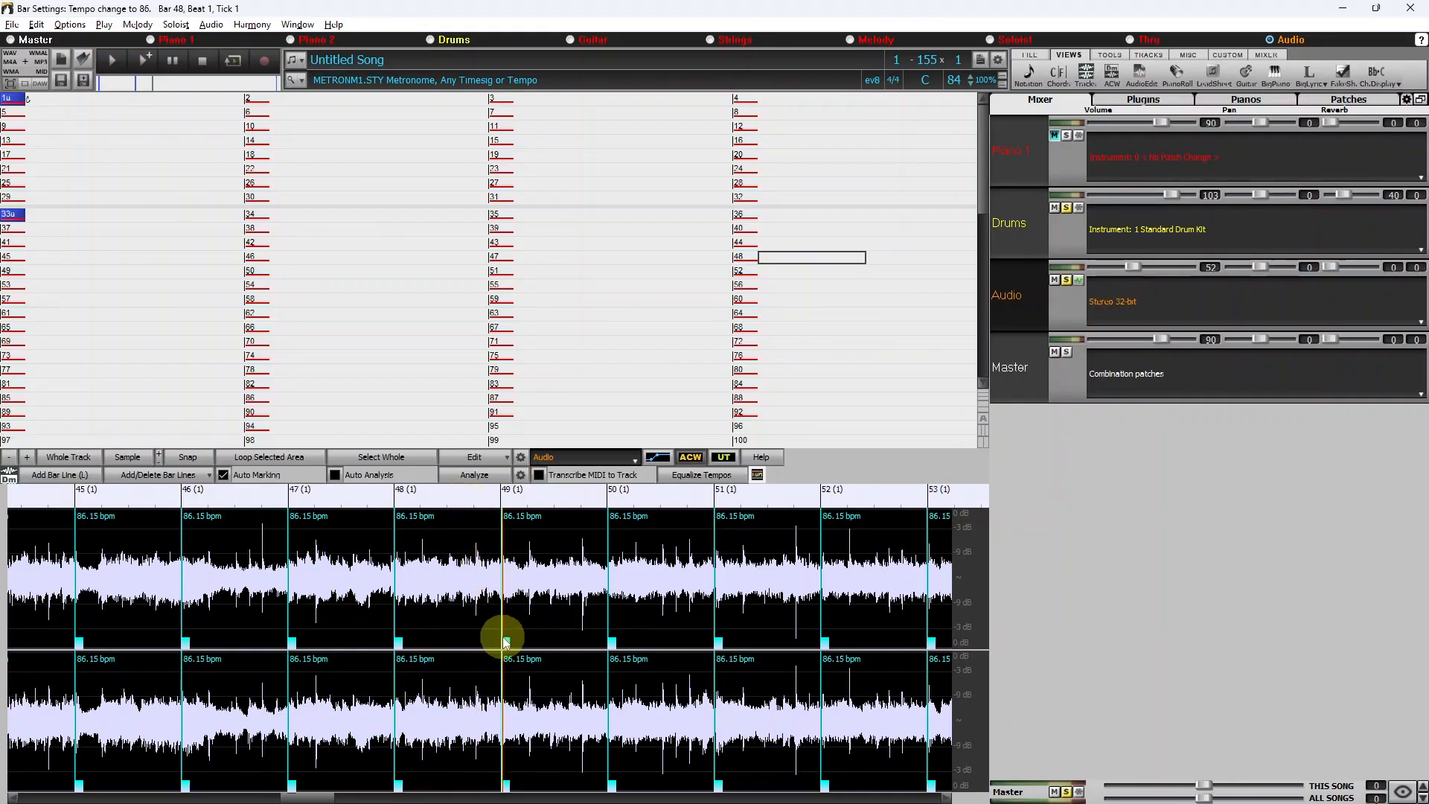
pyautogui.moveTo(506, 644); pyautogui.dragTo(509, 646)
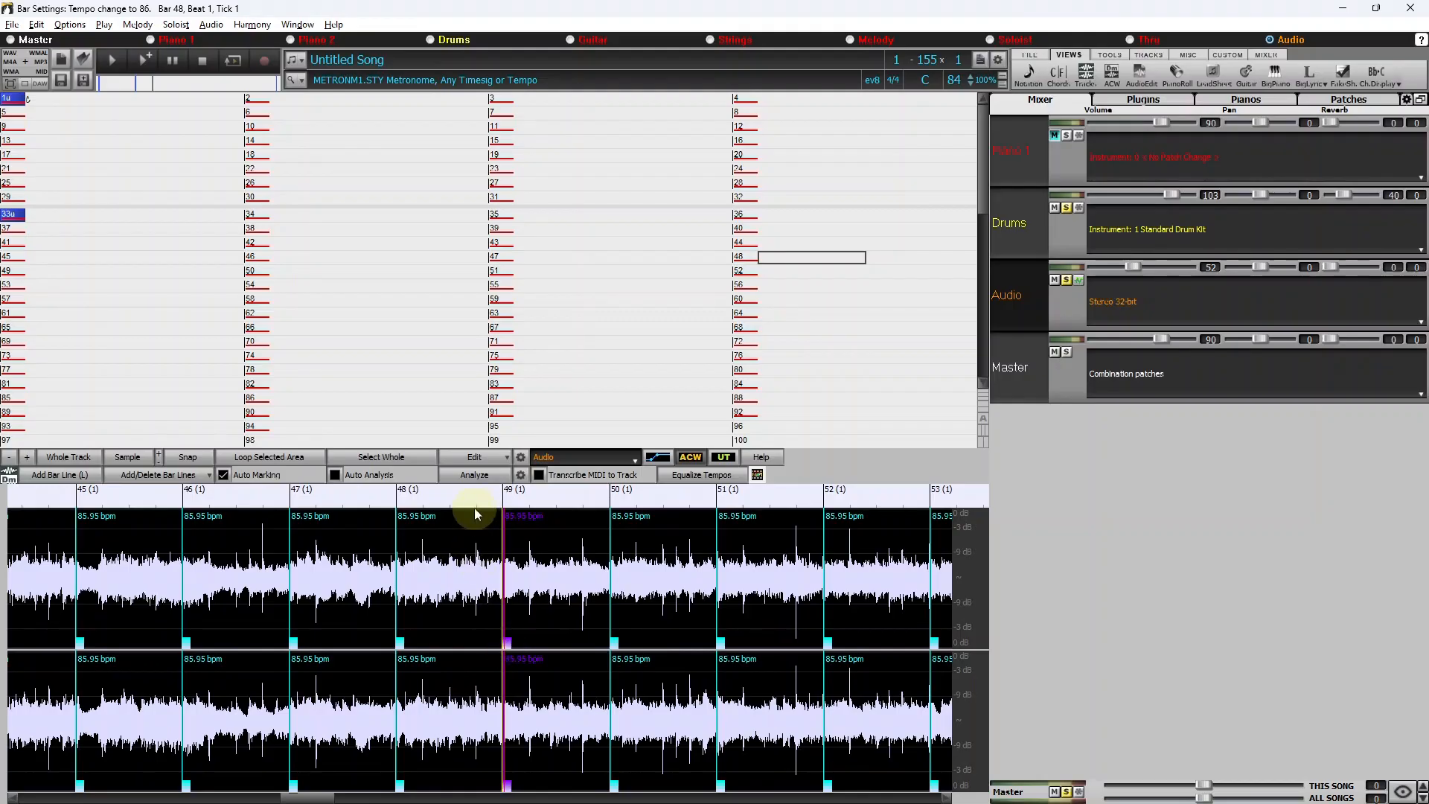
# - Play the recording with the metronome from within bar 47 to bar 53, and move the bar 54 line slightly earlier for about 86.2 bpm
pyautogui.doubleClick(369, 582)
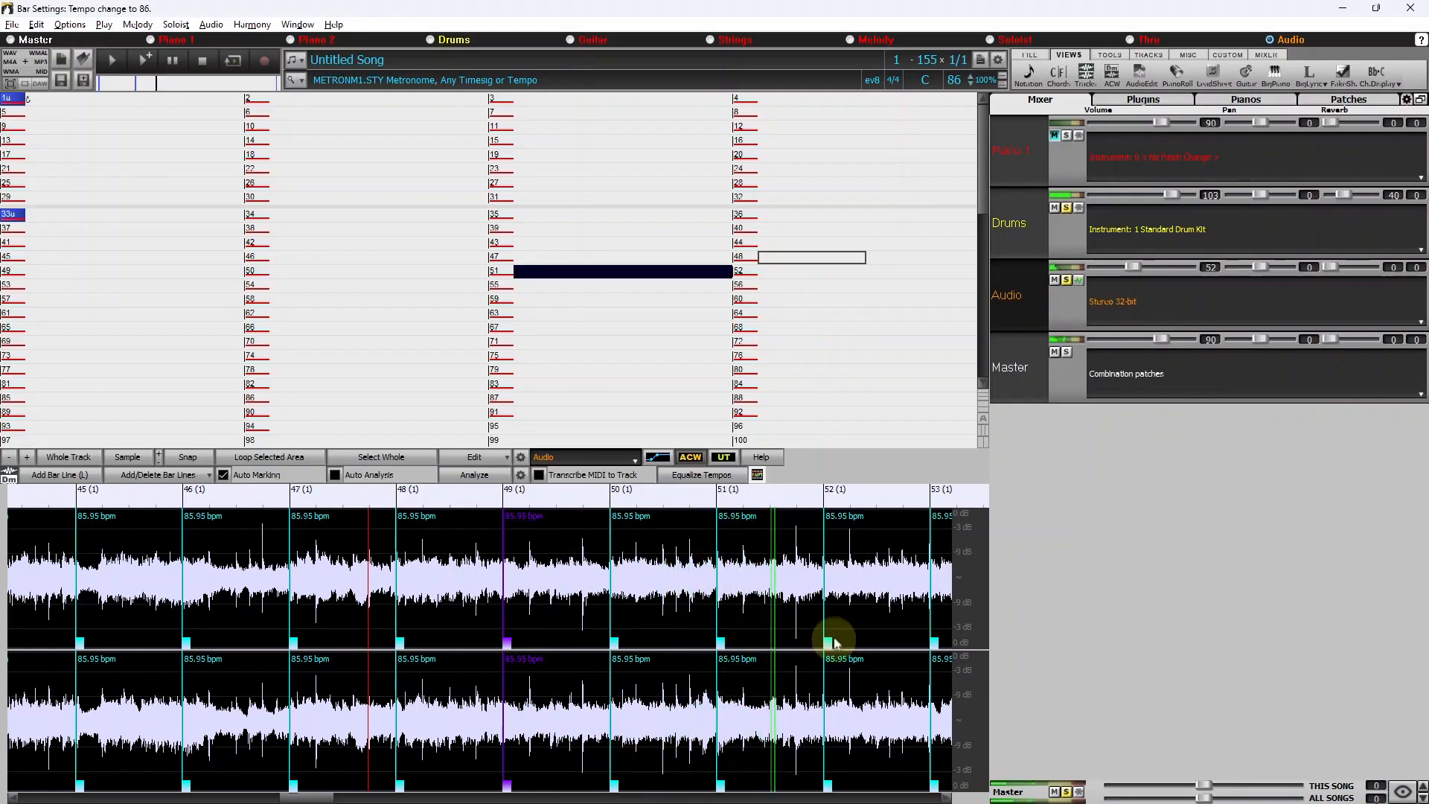
pyautogui.scroll(1, 646, 620)
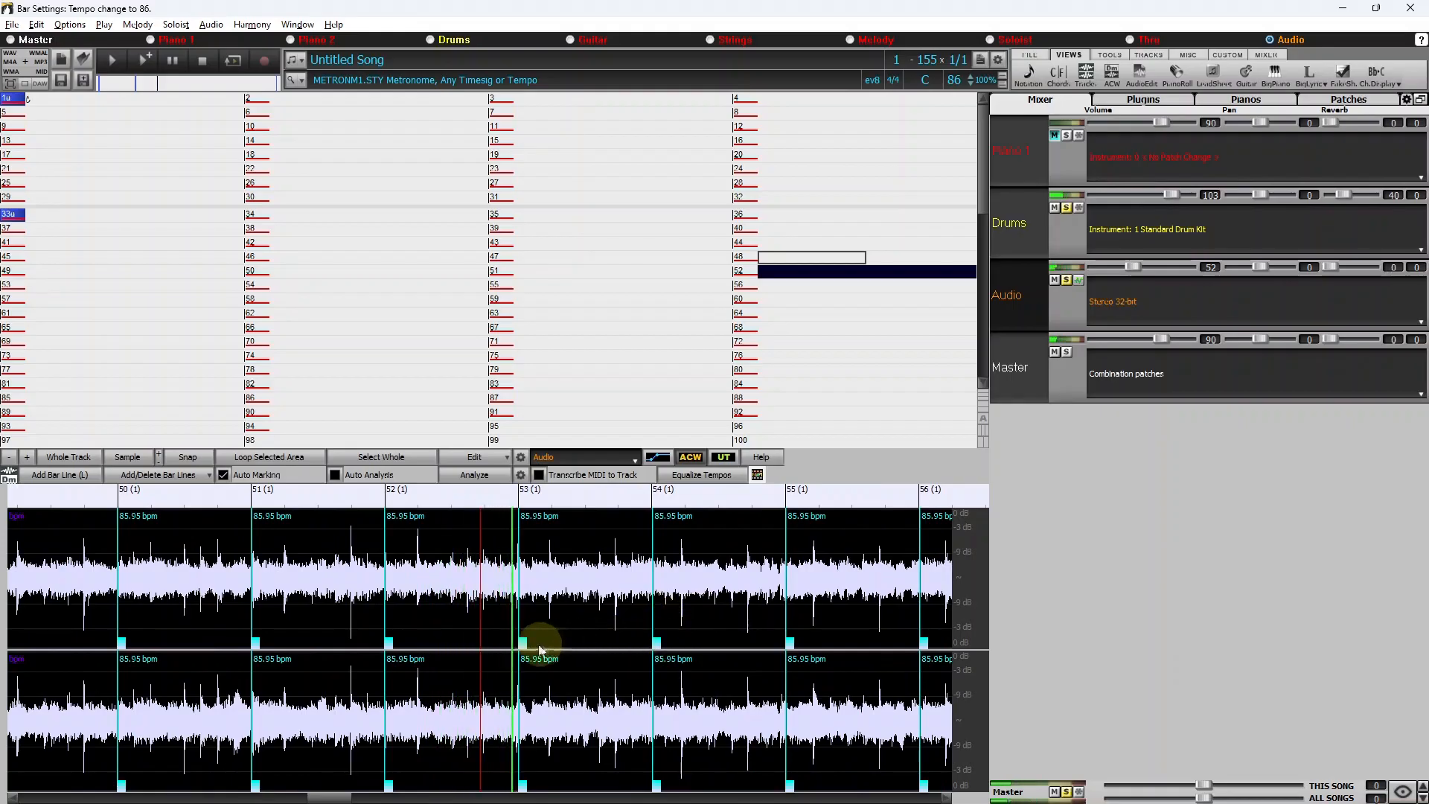
pyautogui.press('space')
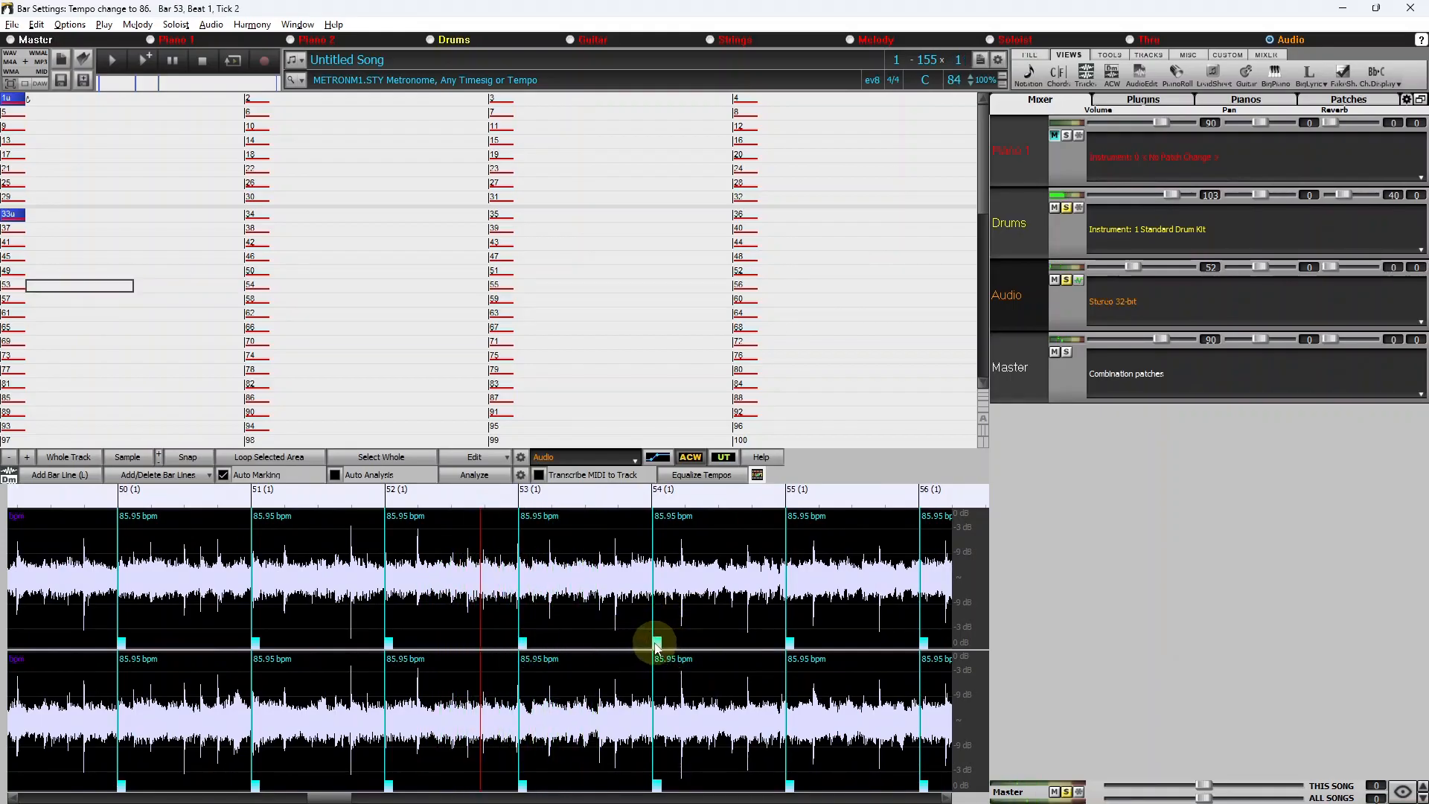
pyautogui.click(655, 642)
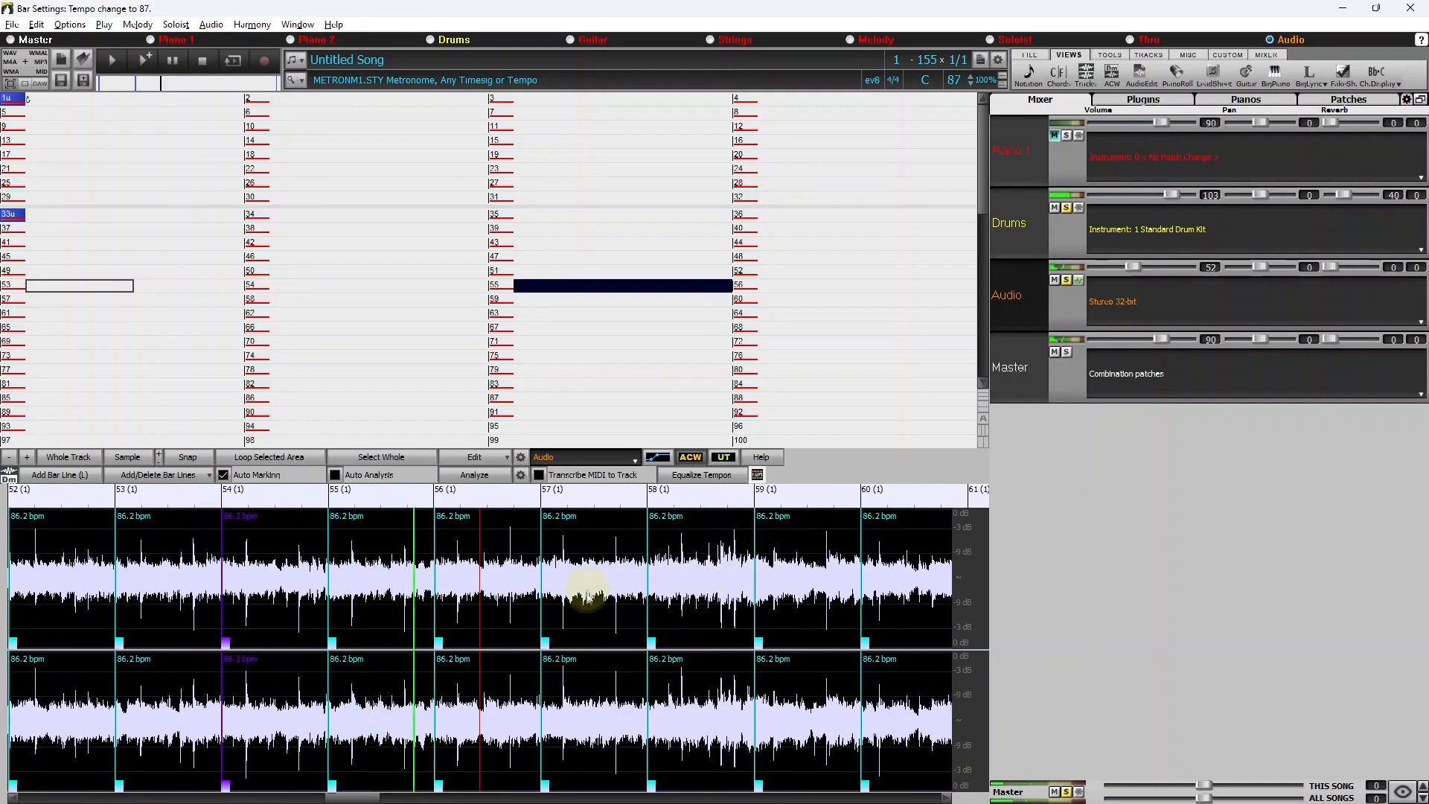
# - Move the bar 57 line slightly earlier onto the downbeat in the waveform, for a tempo of about 87.25 bpm
pyautogui.click(546, 643)
pyautogui.click(545, 643)
pyautogui.moveTo(544, 642); pyautogui.dragTo(541, 645)
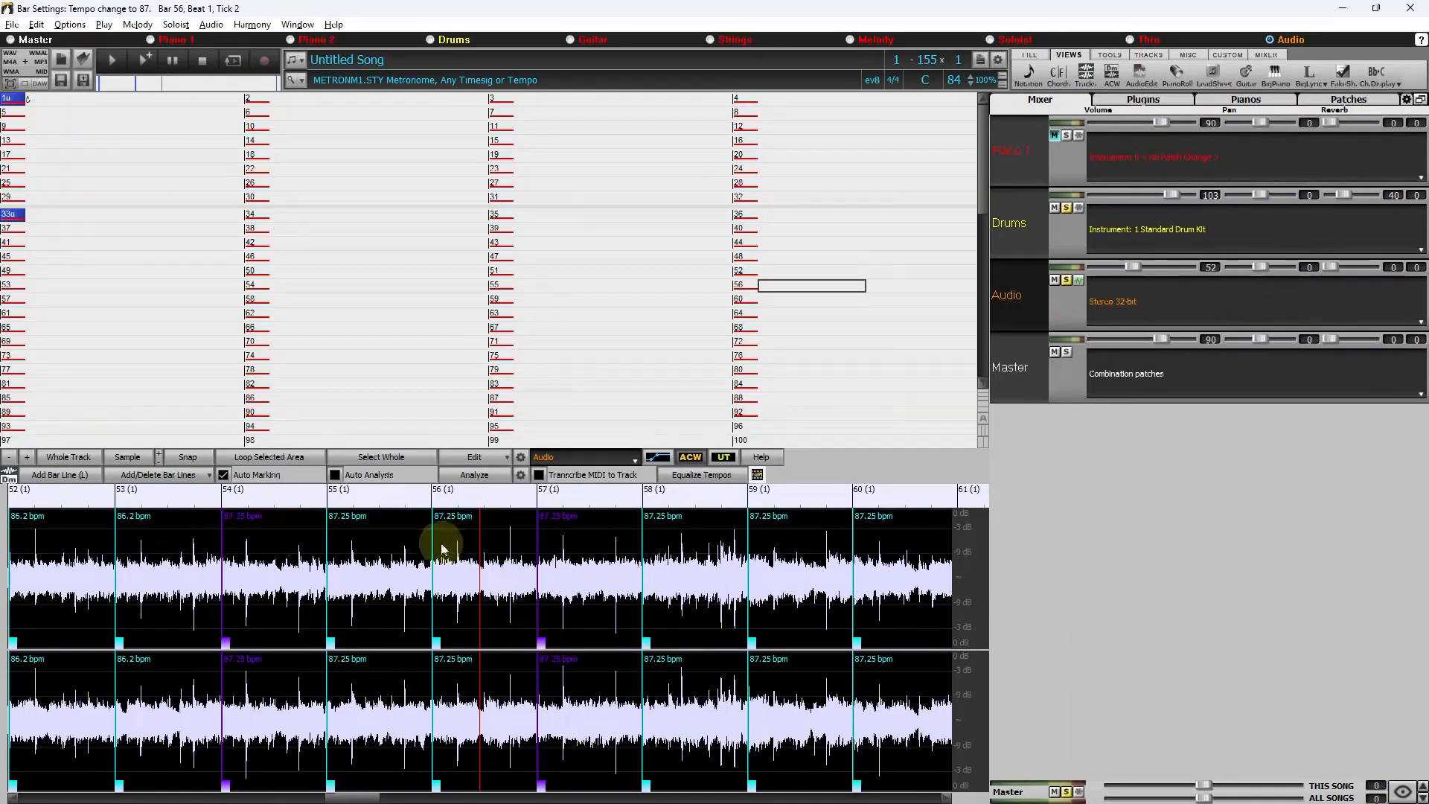
pyautogui.scroll(-10, 543, 575)
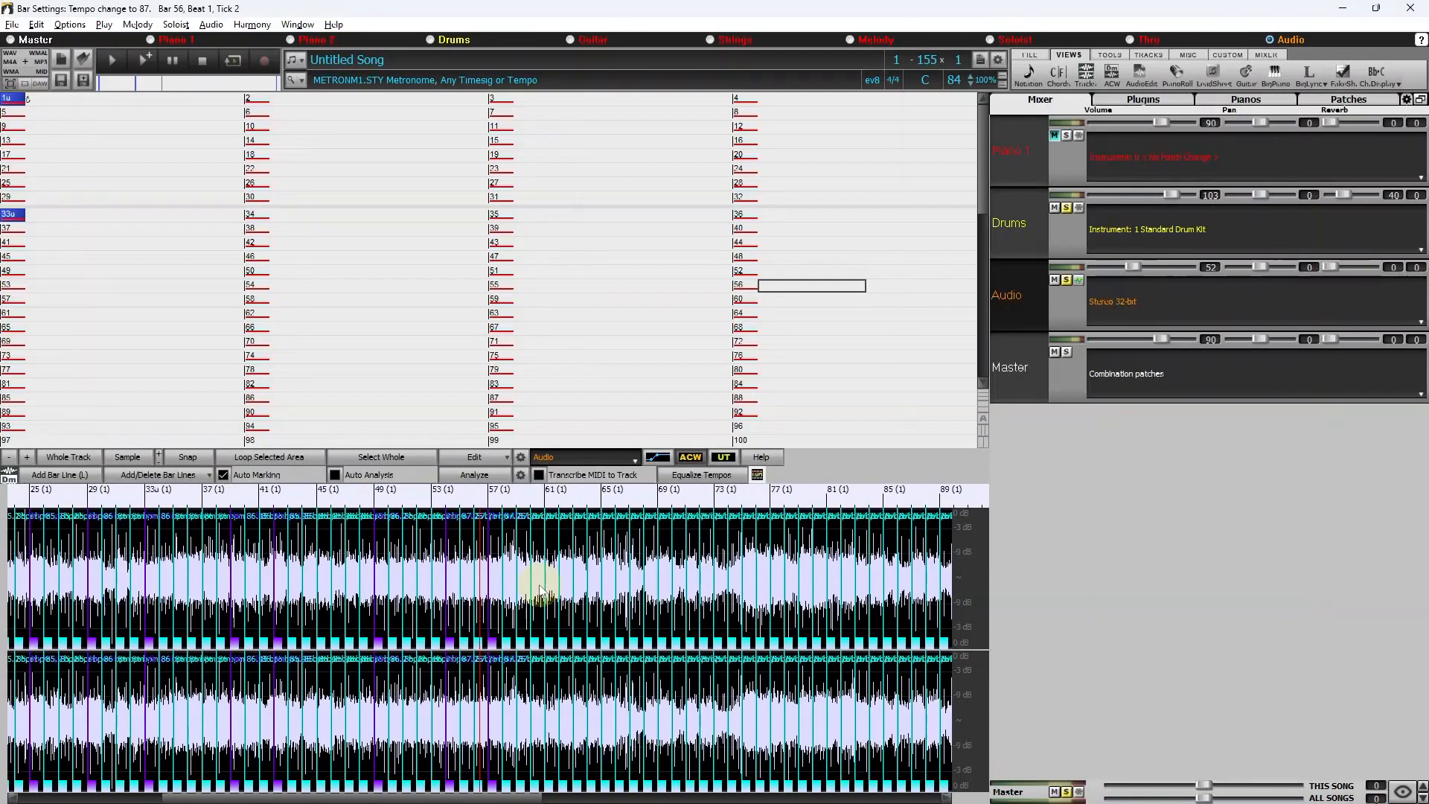
# - Play the recording with the metronome through bars 60 and 61, and move the bar 63 line slightly later for about 87.15 bpm
pyautogui.scroll(-3, 260, 578)
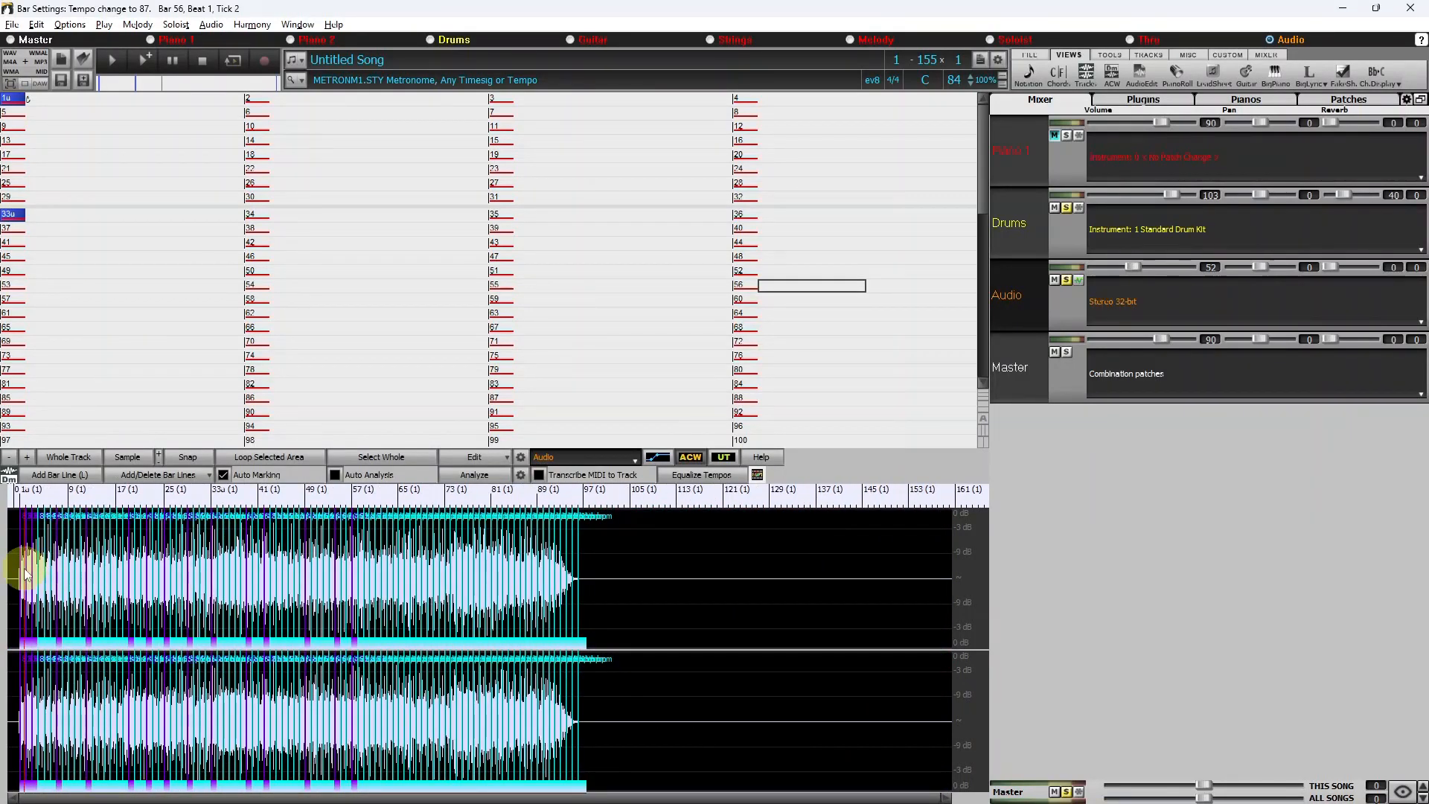
pyautogui.scroll(6, 26, 574)
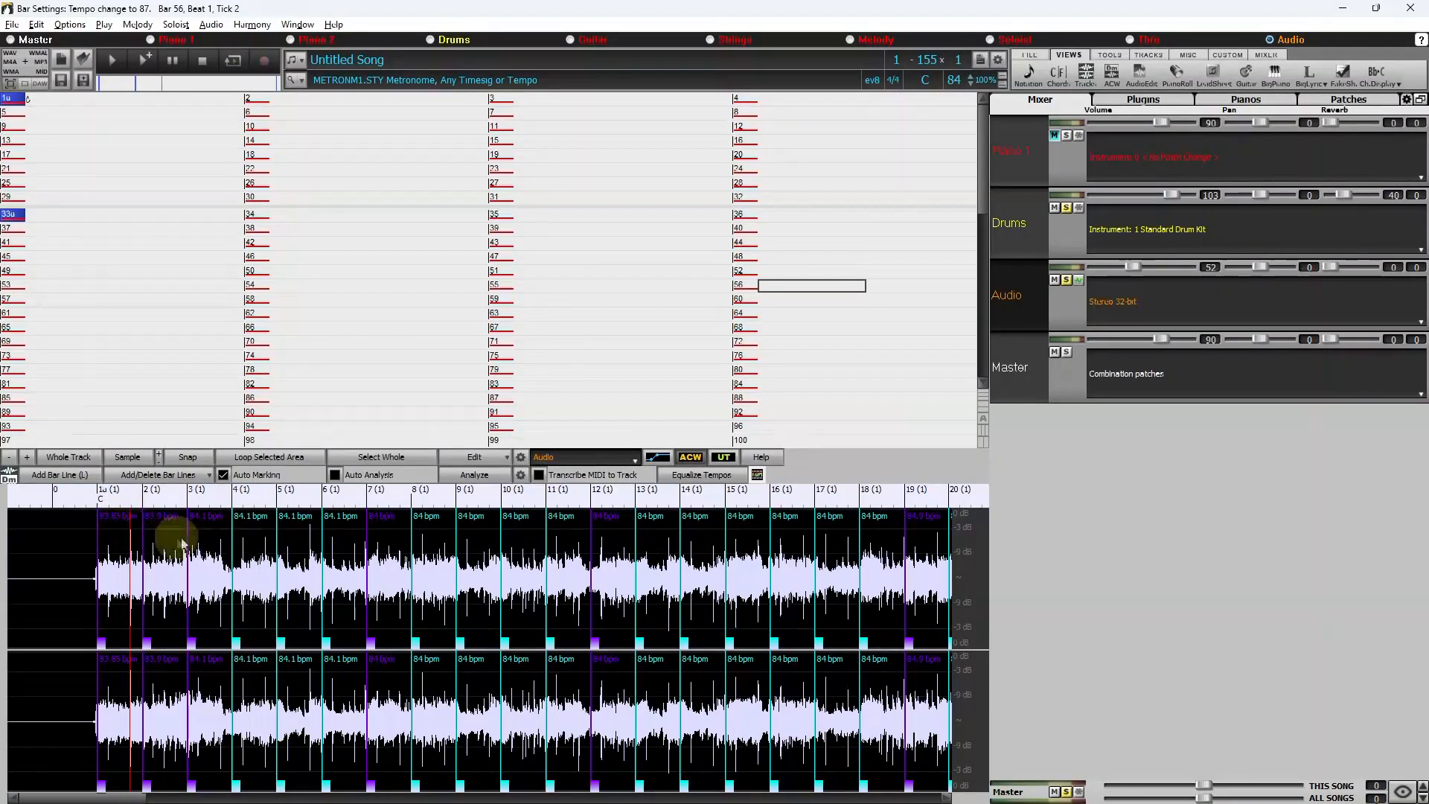
pyautogui.scroll(-5, 447, 569)
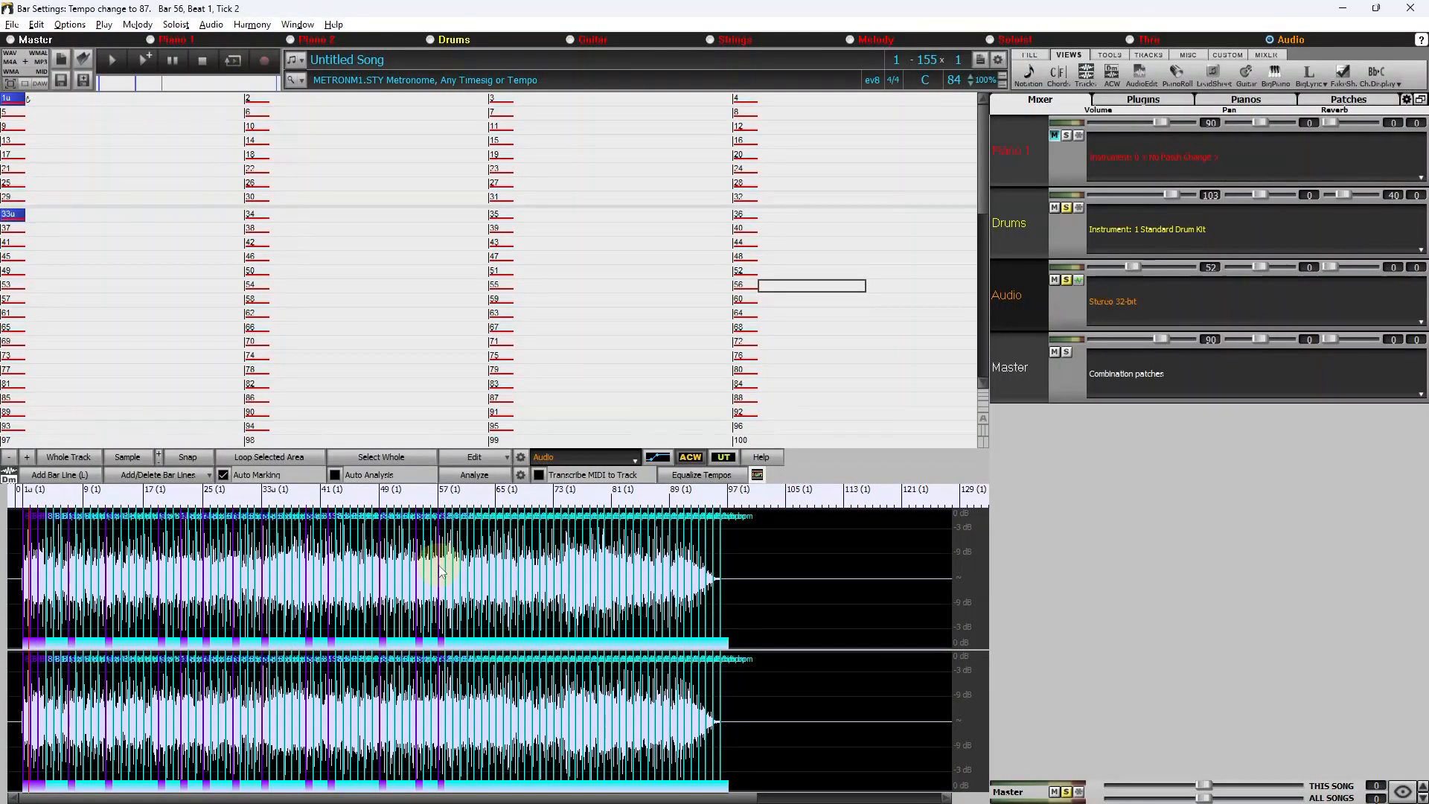
pyautogui.scroll(8, 532, 568)
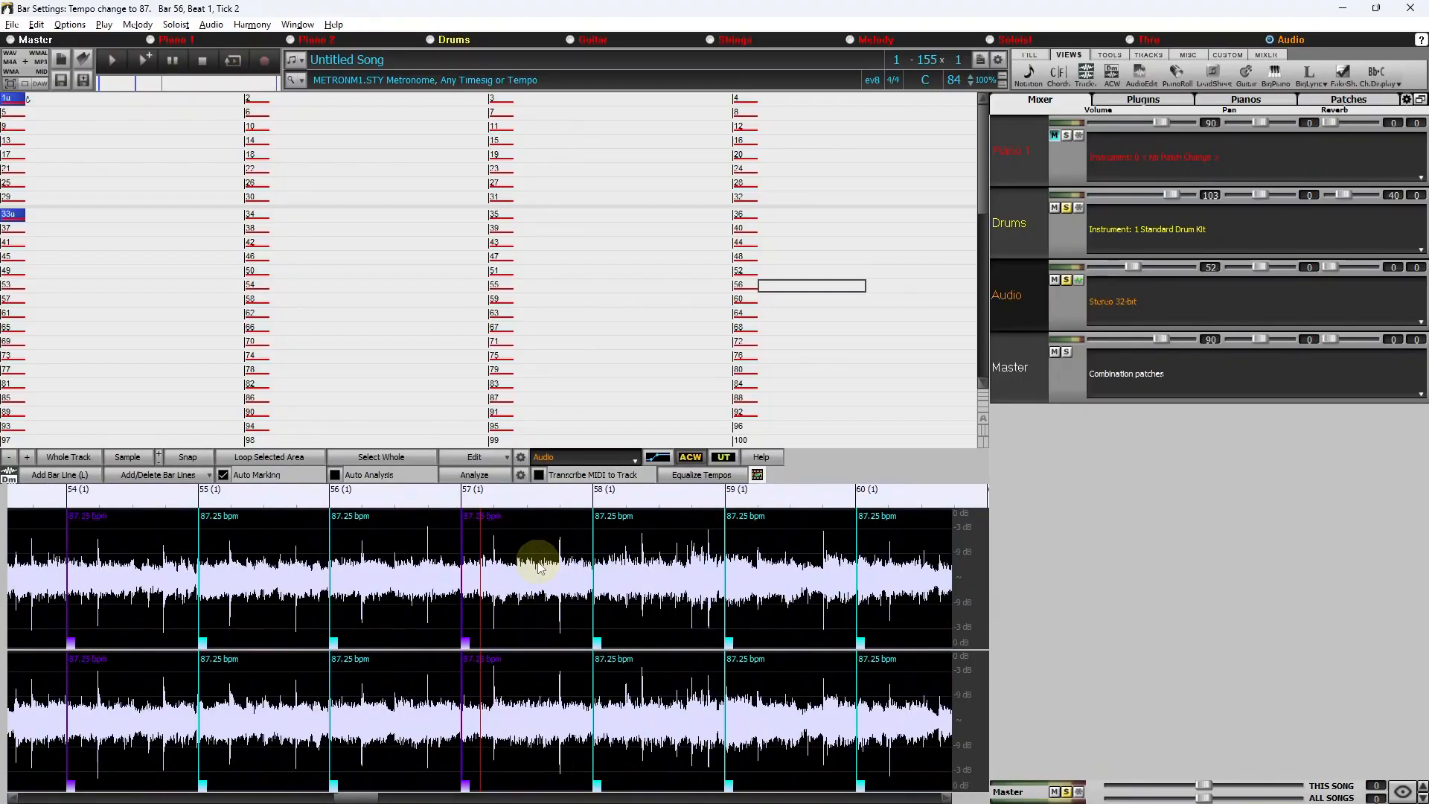
pyautogui.scroll(-1, 530, 572)
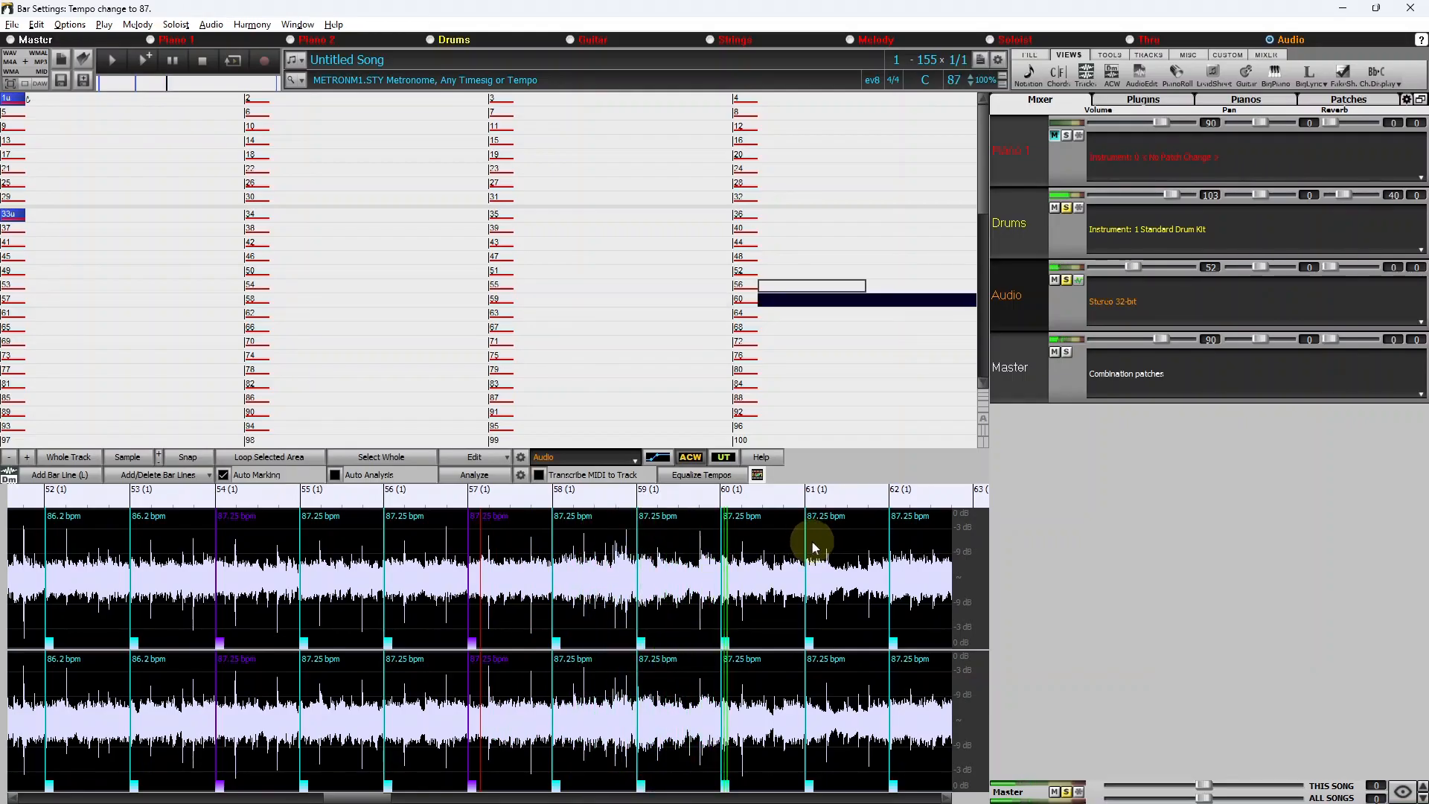
pyautogui.scroll(1, 825, 554)
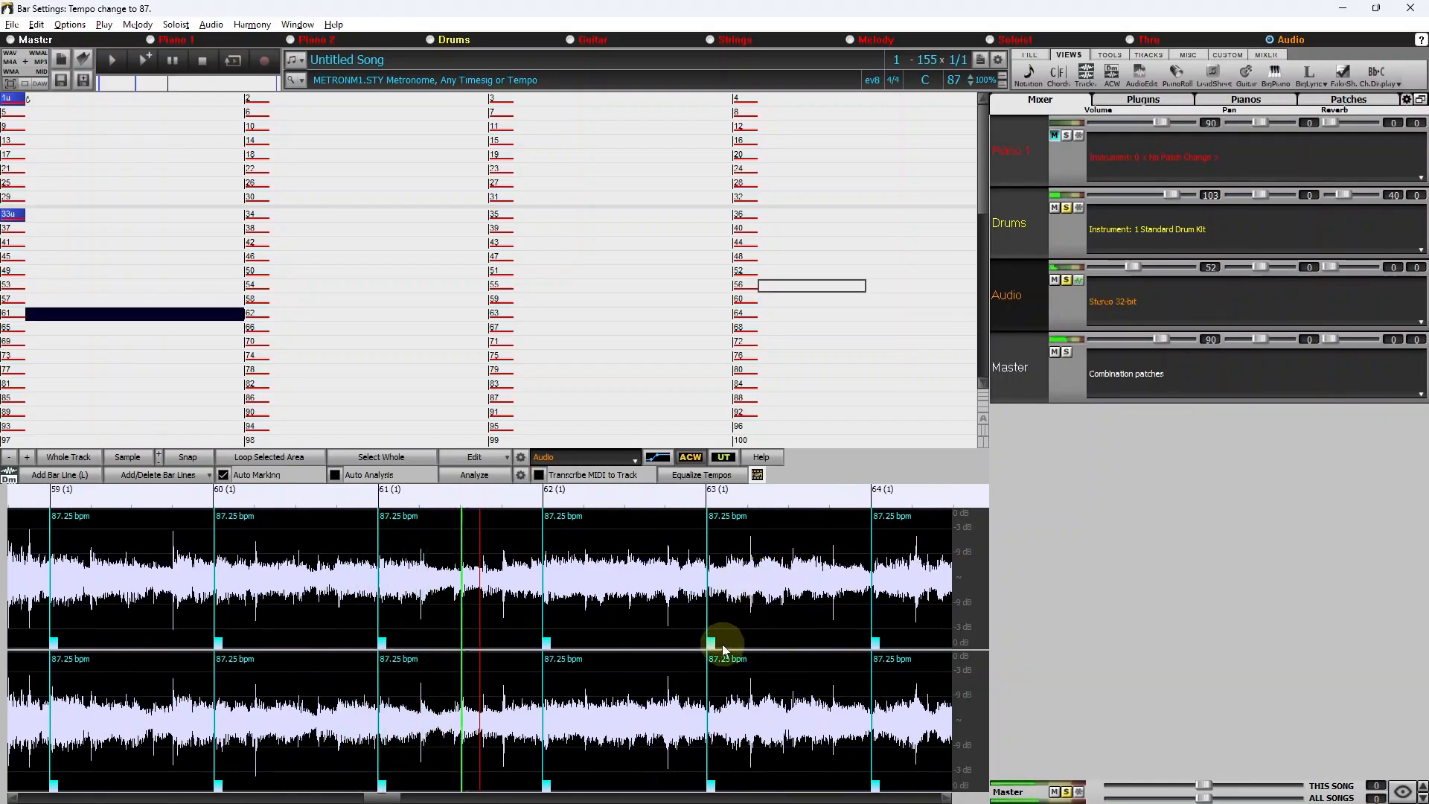
pyautogui.moveTo(711, 647); pyautogui.dragTo(711, 643)
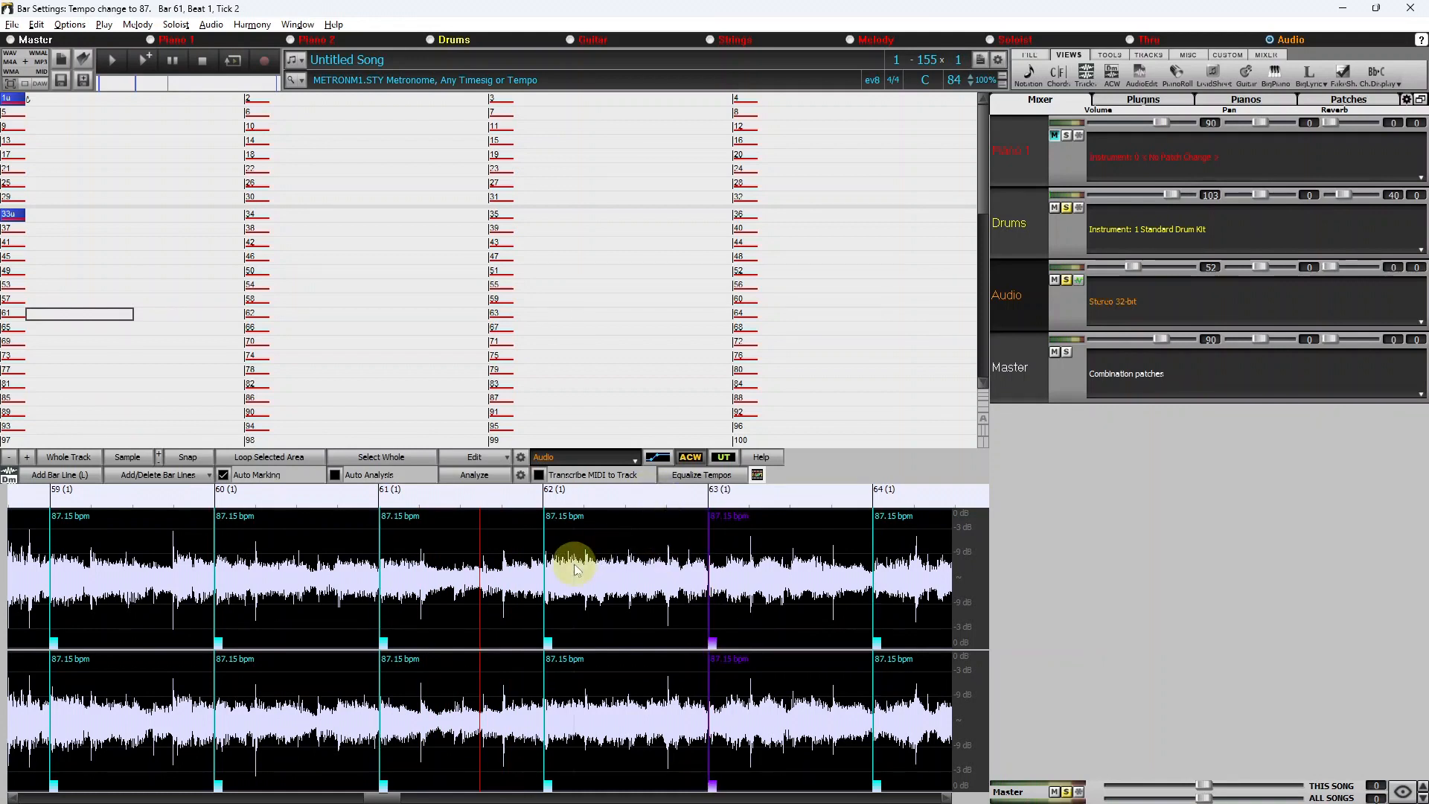
# - Play the recording with the metronome from bar 62 to bar 66, and move the bar 67 line slightly later for about 86.8 bpm
pyautogui.press('space')
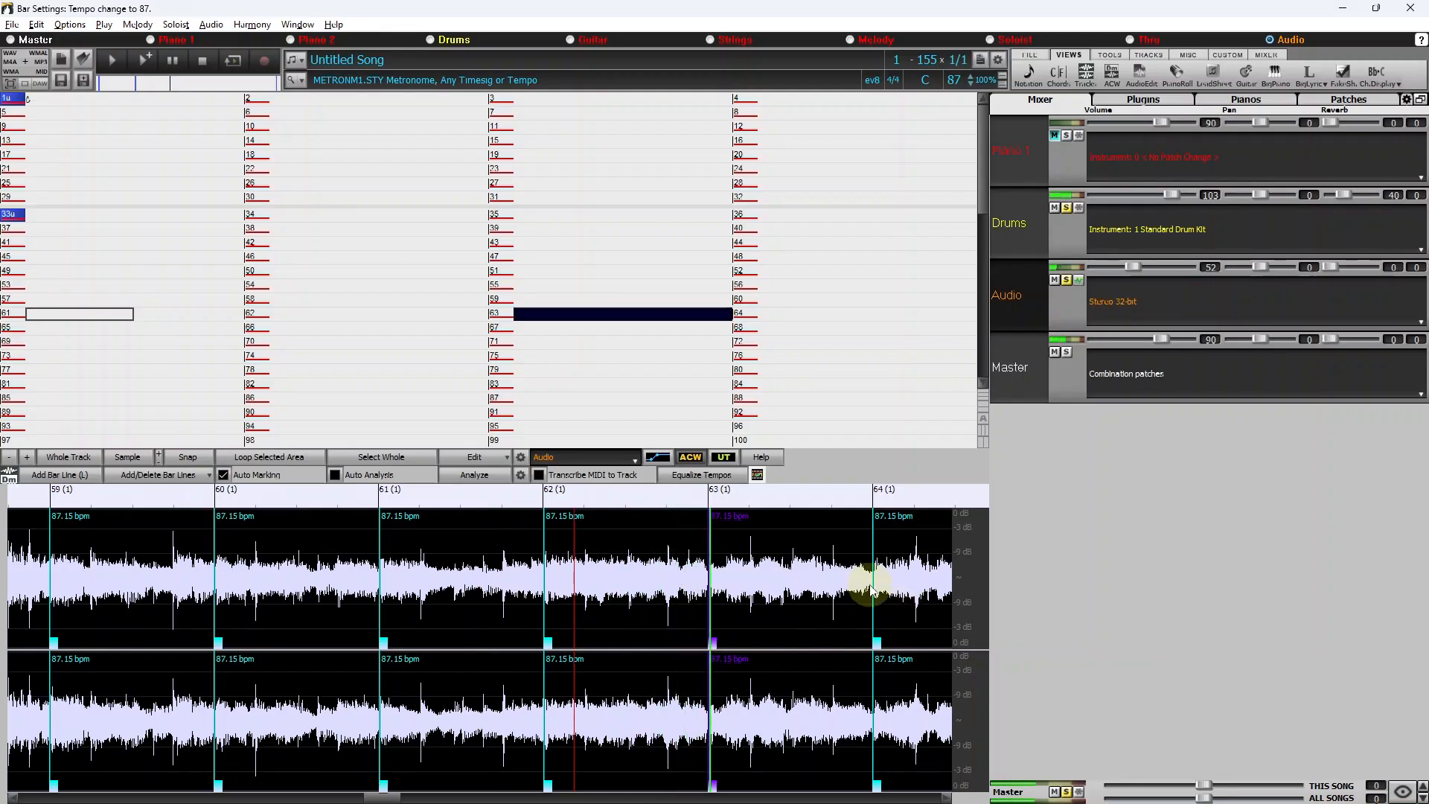
pyautogui.scroll(-3, 864, 589)
pyautogui.click(775, 582)
pyautogui.scroll(2, 774, 582)
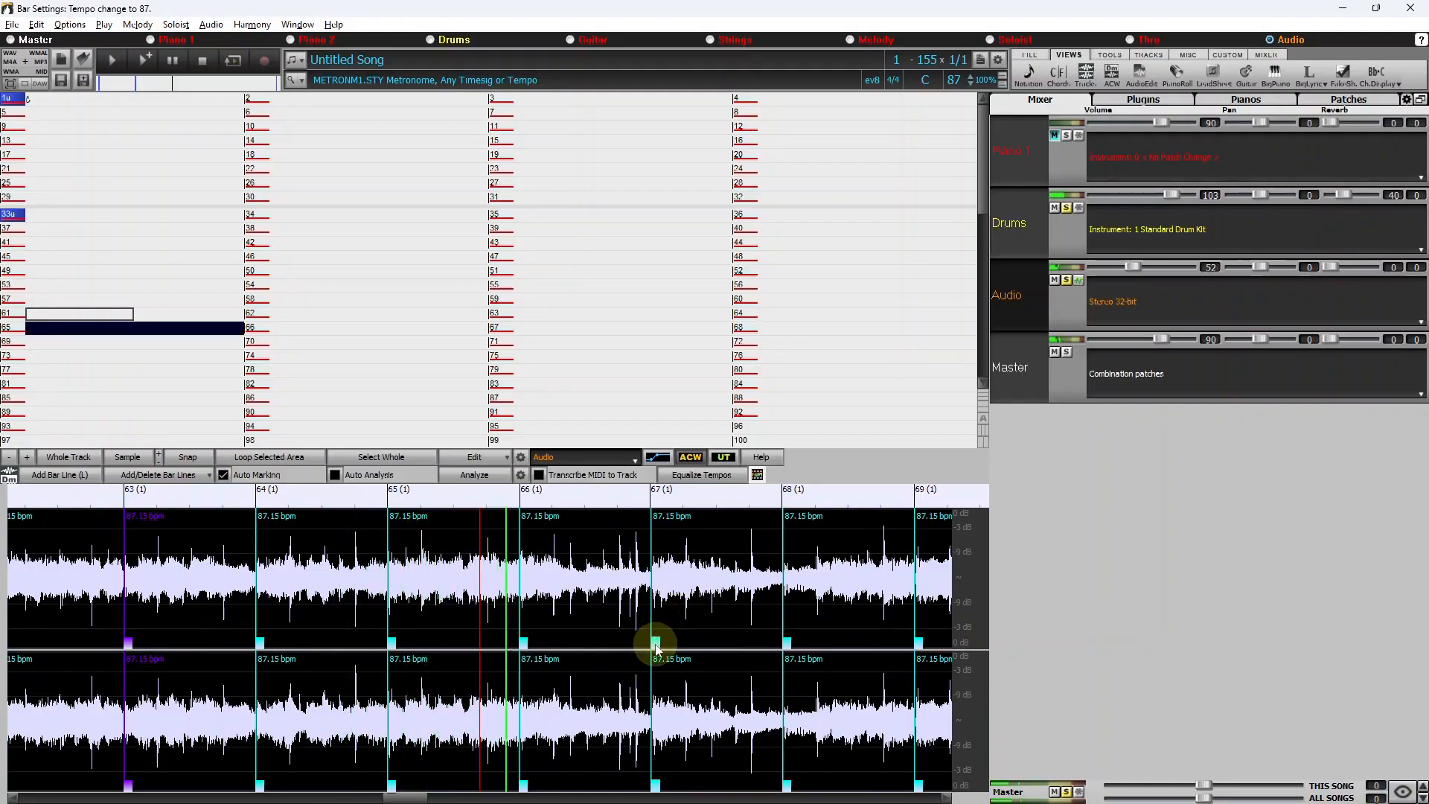
pyautogui.moveTo(658, 646); pyautogui.dragTo(654, 641)
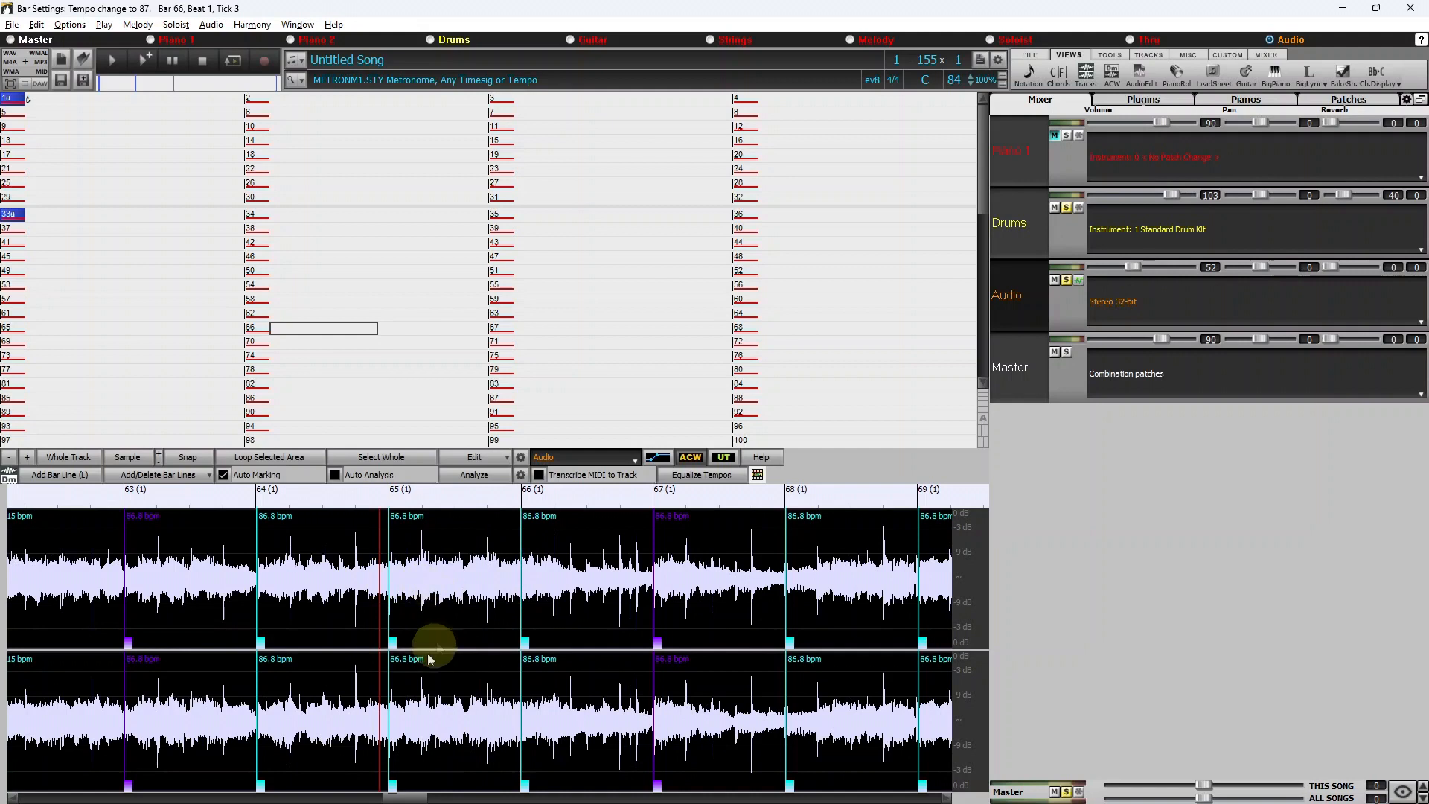
# - Play the recording with the metronome from the bar 64 line, and move the bar 71 line slightly earlier for about 87 bpm
pyautogui.click(257, 571)
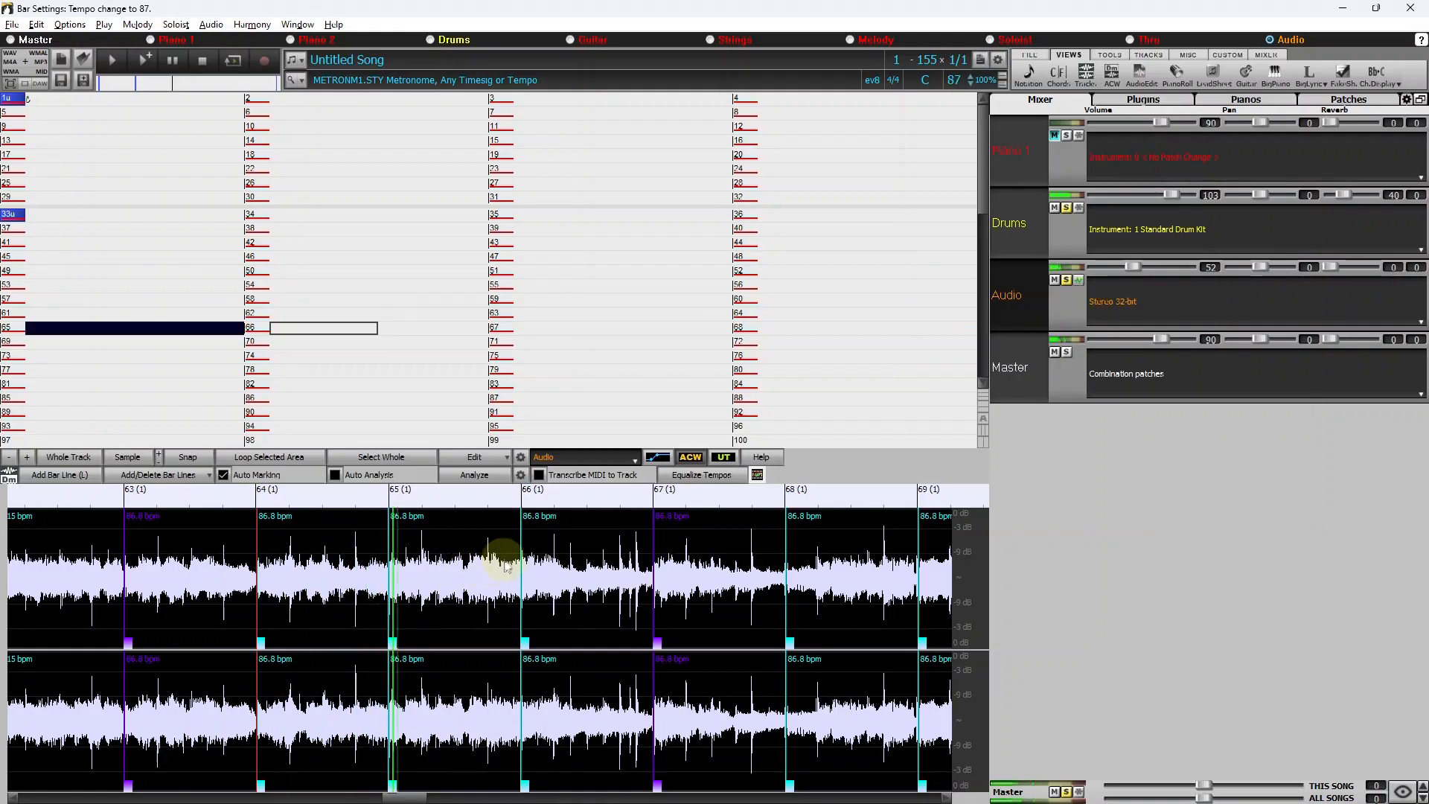
pyautogui.click(838, 555)
pyautogui.scroll(-2, 834, 555)
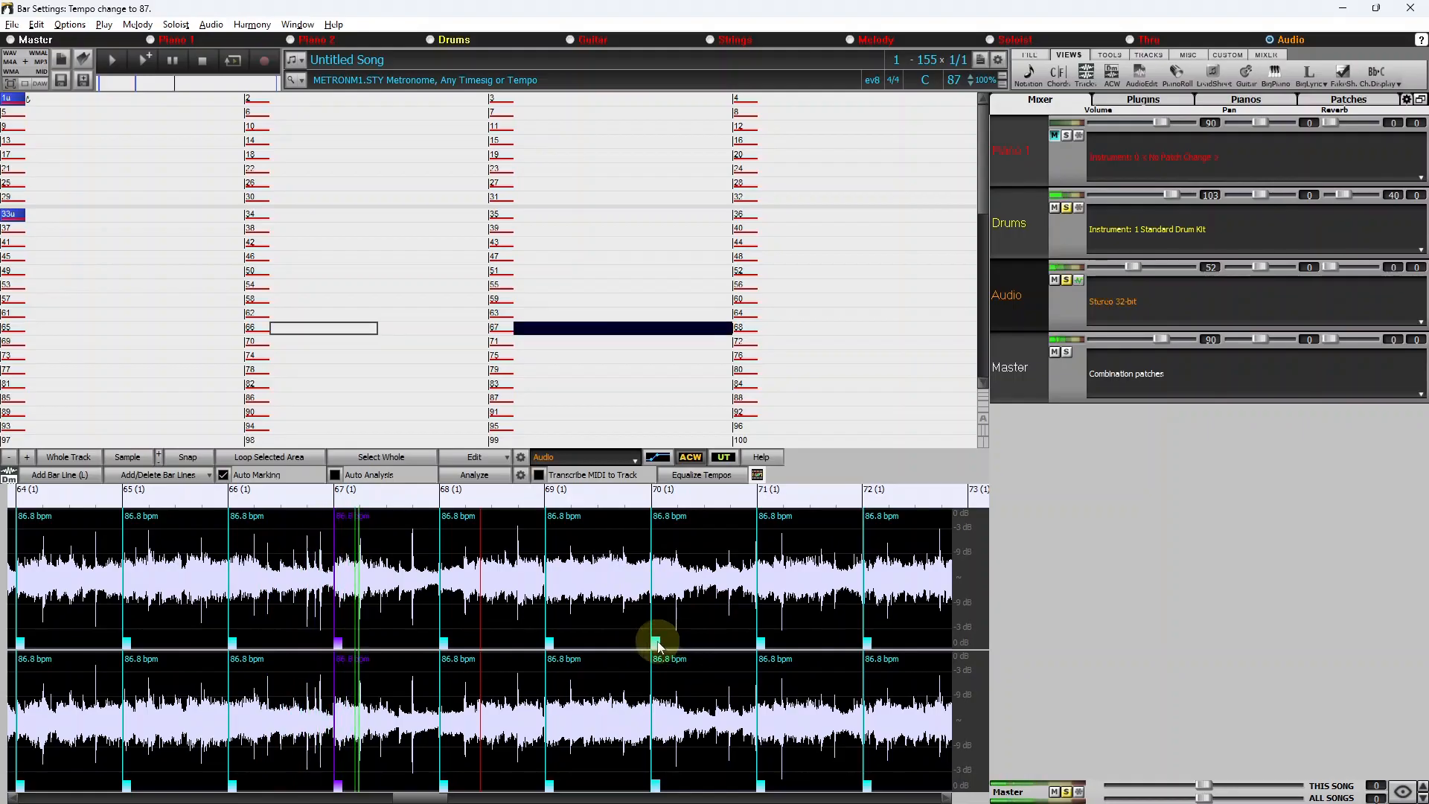
pyautogui.moveTo(767, 647); pyautogui.dragTo(761, 640)
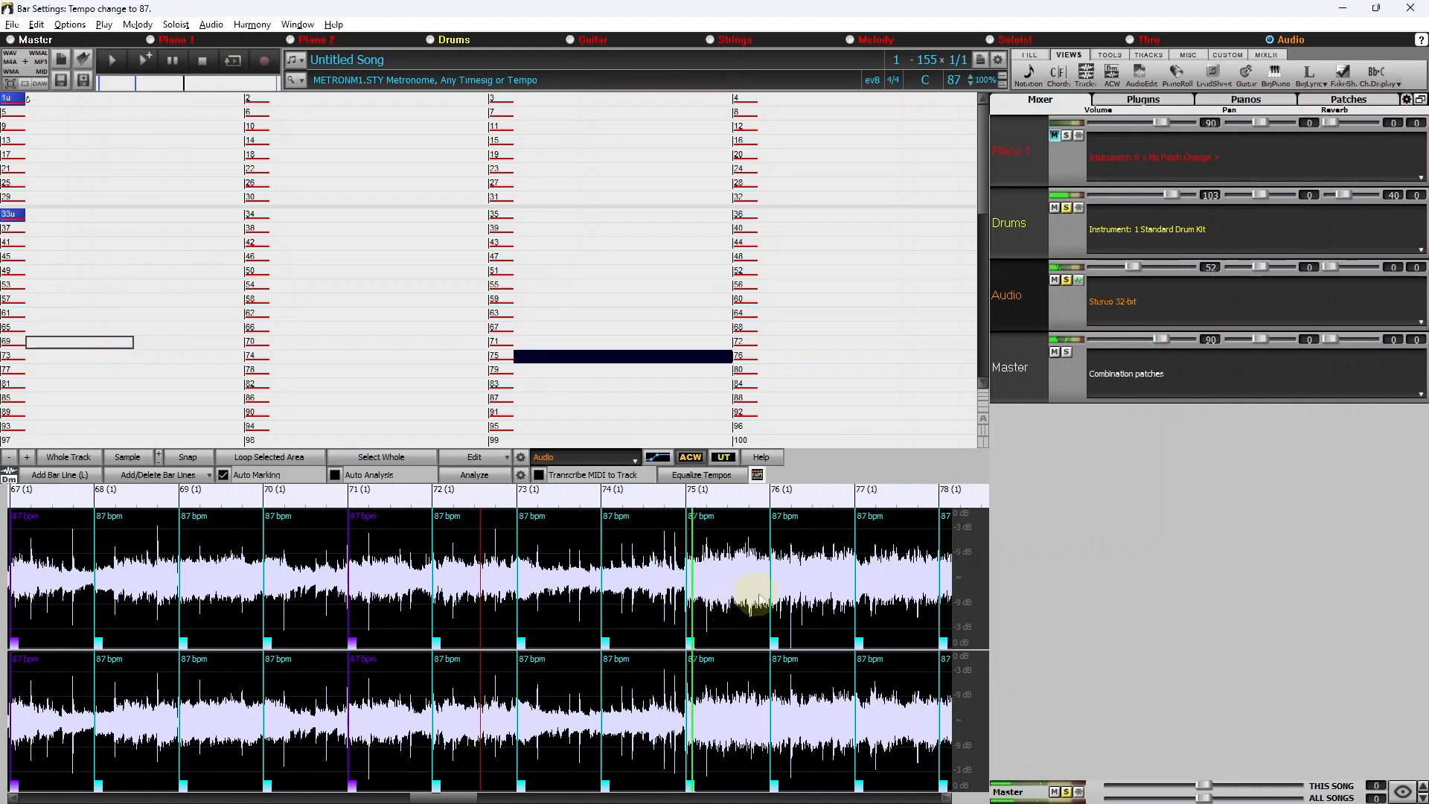
# - Continue checking playback against the metronome up to bar 79, and anchor the bar 80 line at about 87 bpm
pyautogui.click(849, 584)
pyautogui.scroll(-1, 757, 585)
pyautogui.scroll(1, 744, 583)
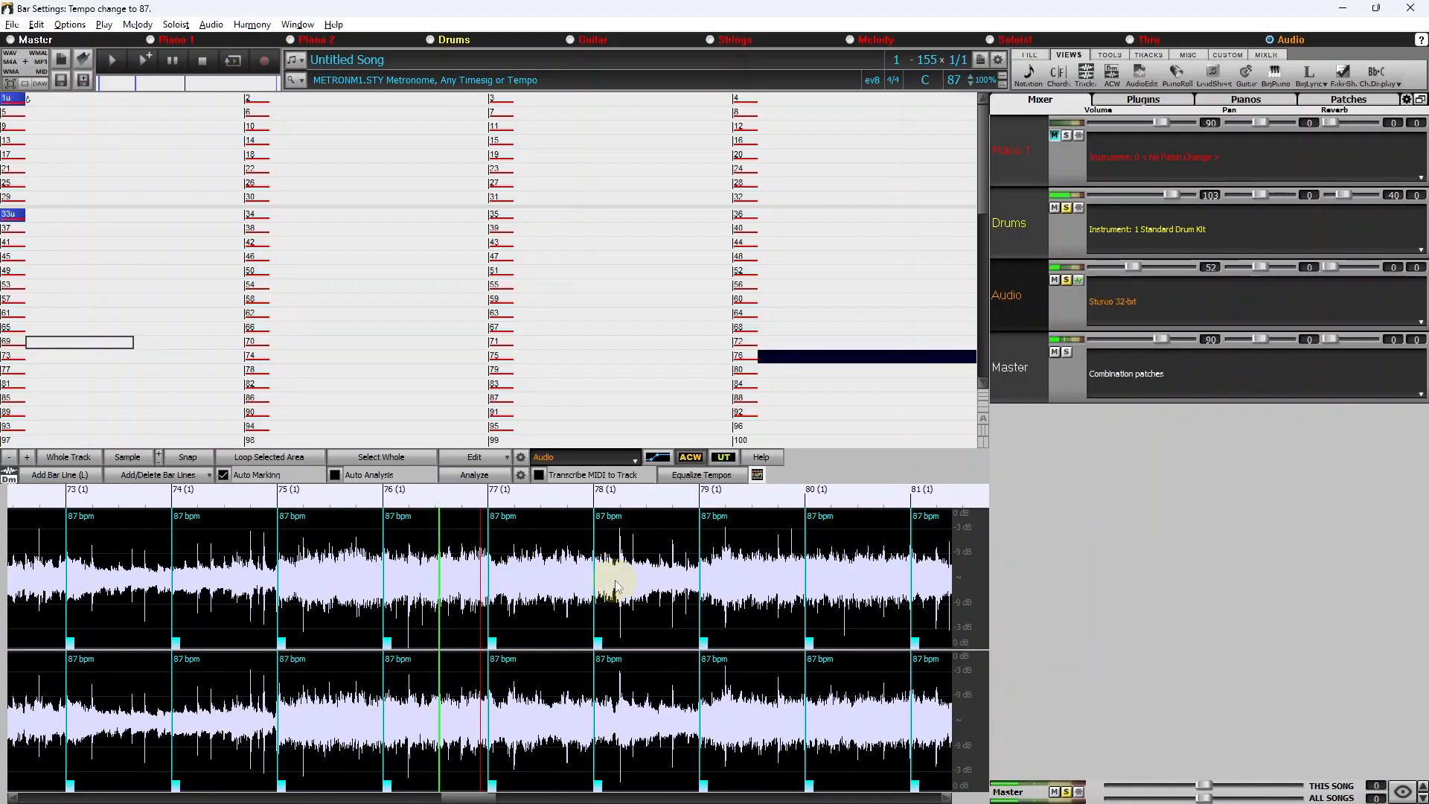
pyautogui.click(717, 572)
pyautogui.scroll(-1, 717, 567)
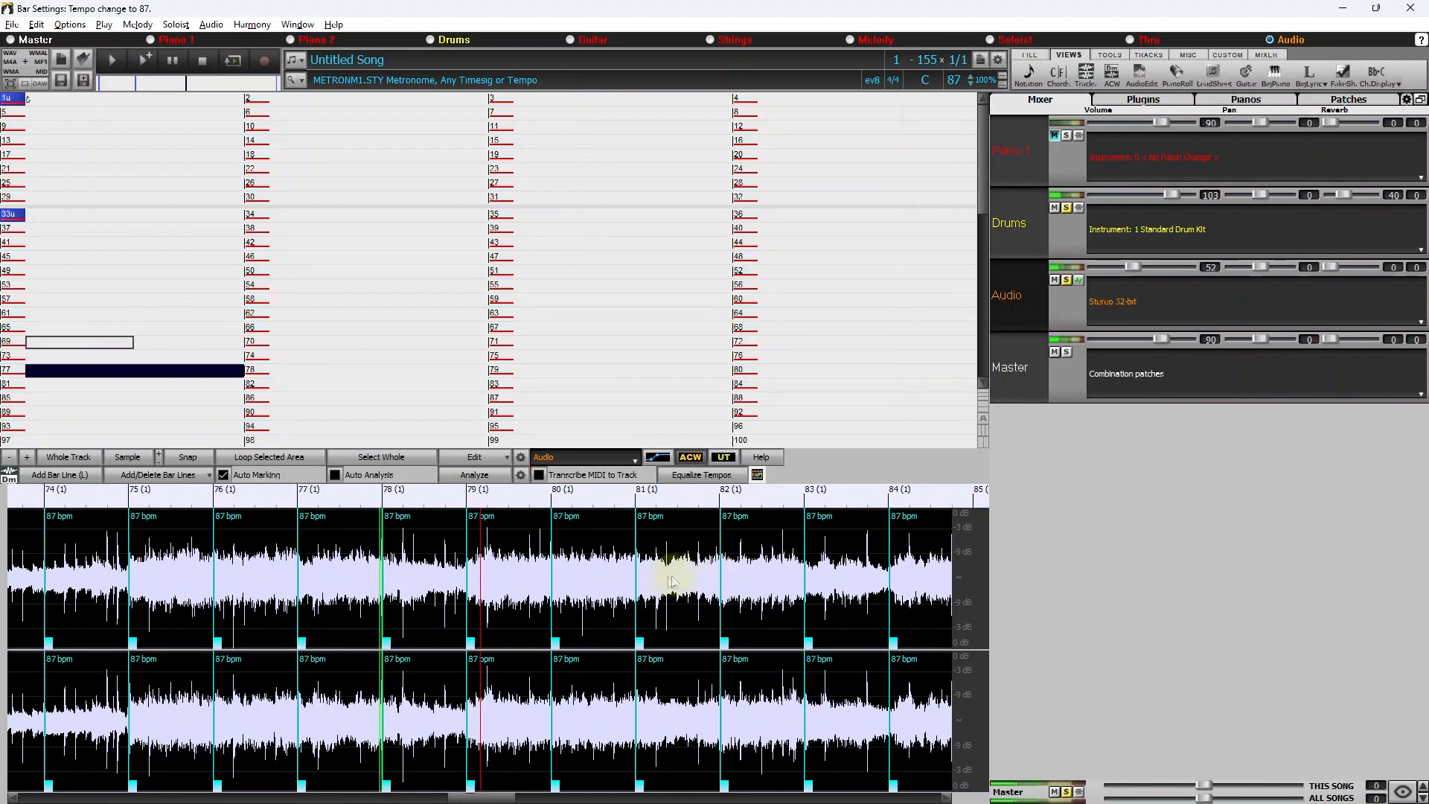
pyautogui.scroll(2, 525, 602)
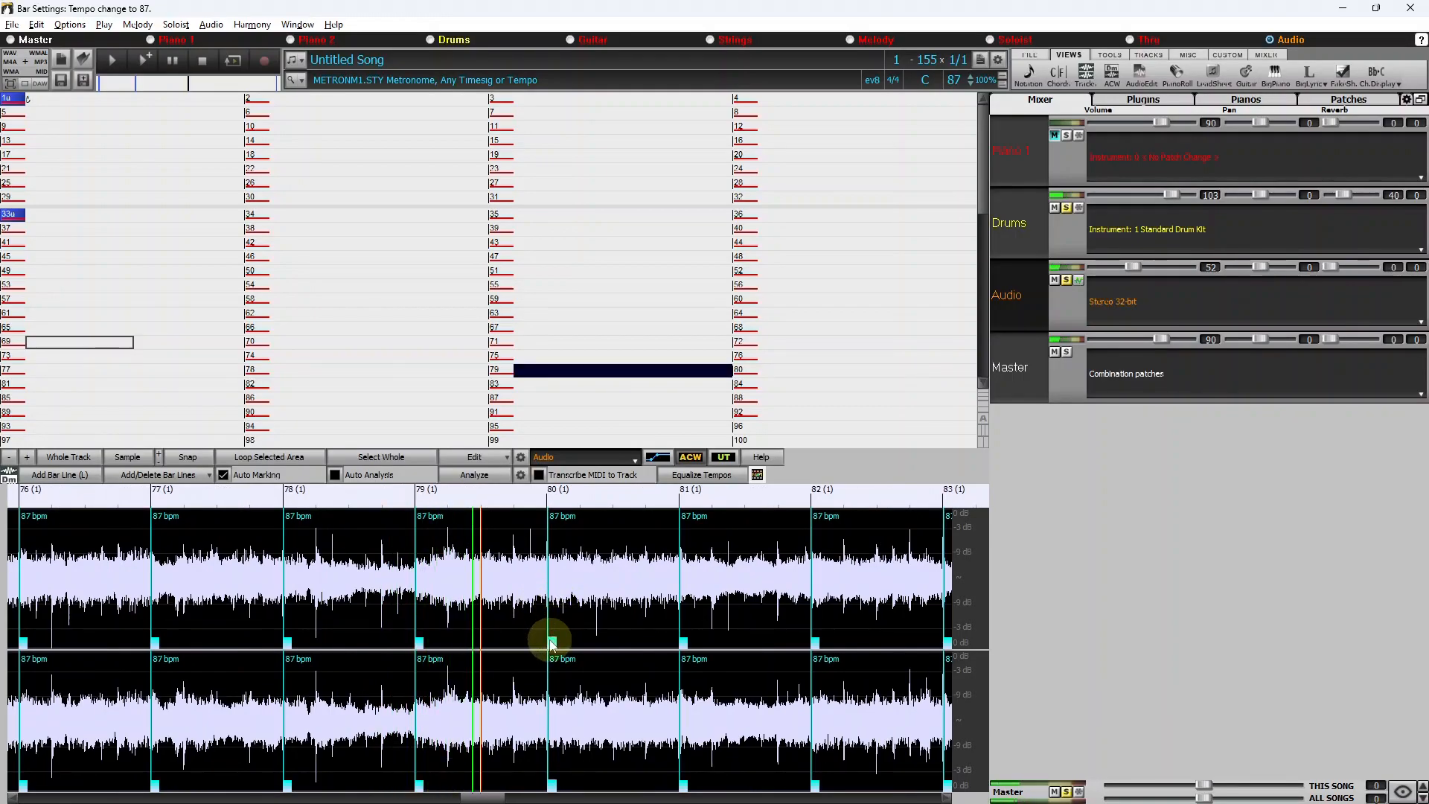
pyautogui.press('space')
pyautogui.moveTo(552, 641); pyautogui.dragTo(552, 642)
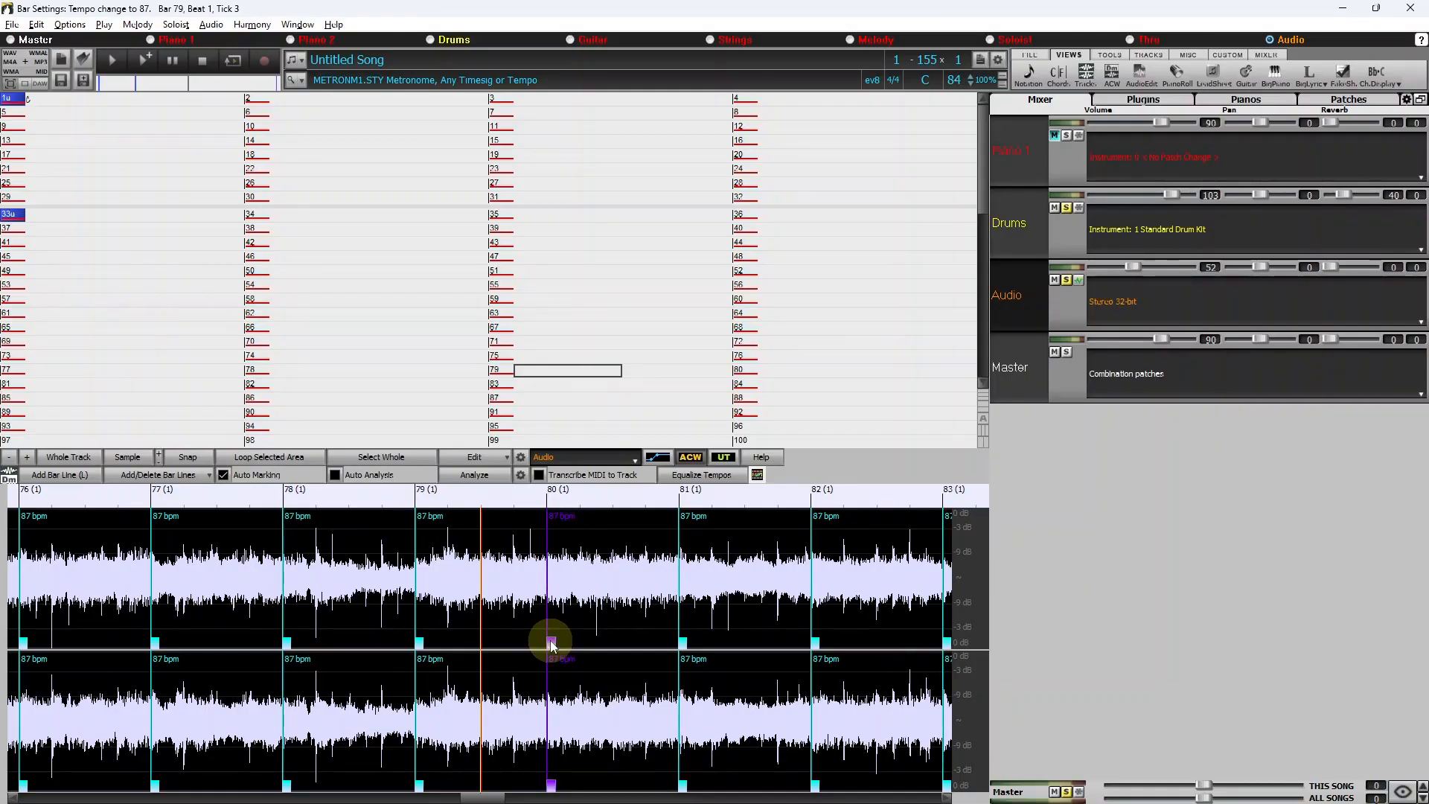
# - Try the bar 80 line slightly earlier at about 87.1 bpm and check it by playing from the end of bar 78
pyautogui.moveTo(549, 641); pyautogui.dragTo(547, 634)
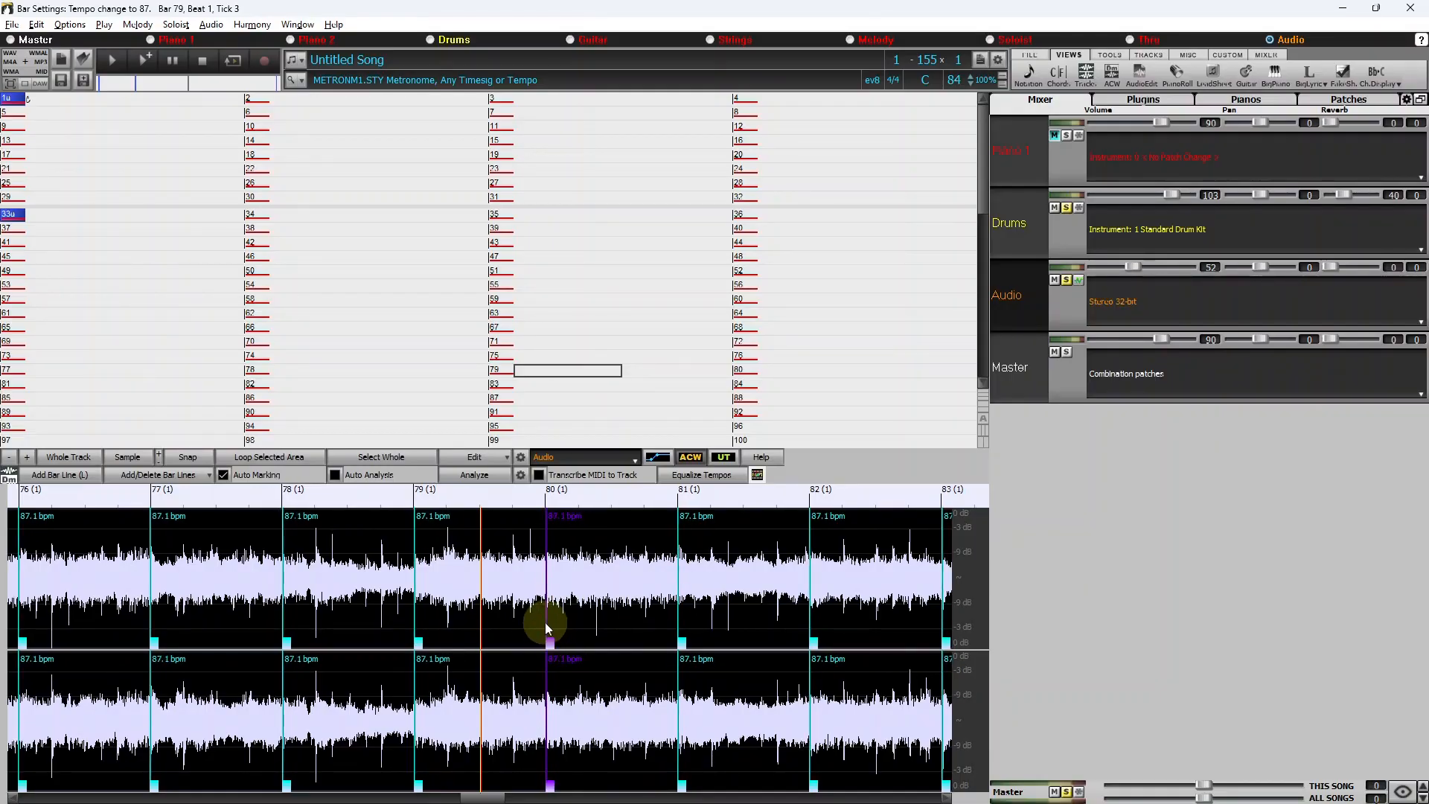
pyautogui.doubleClick(401, 566)
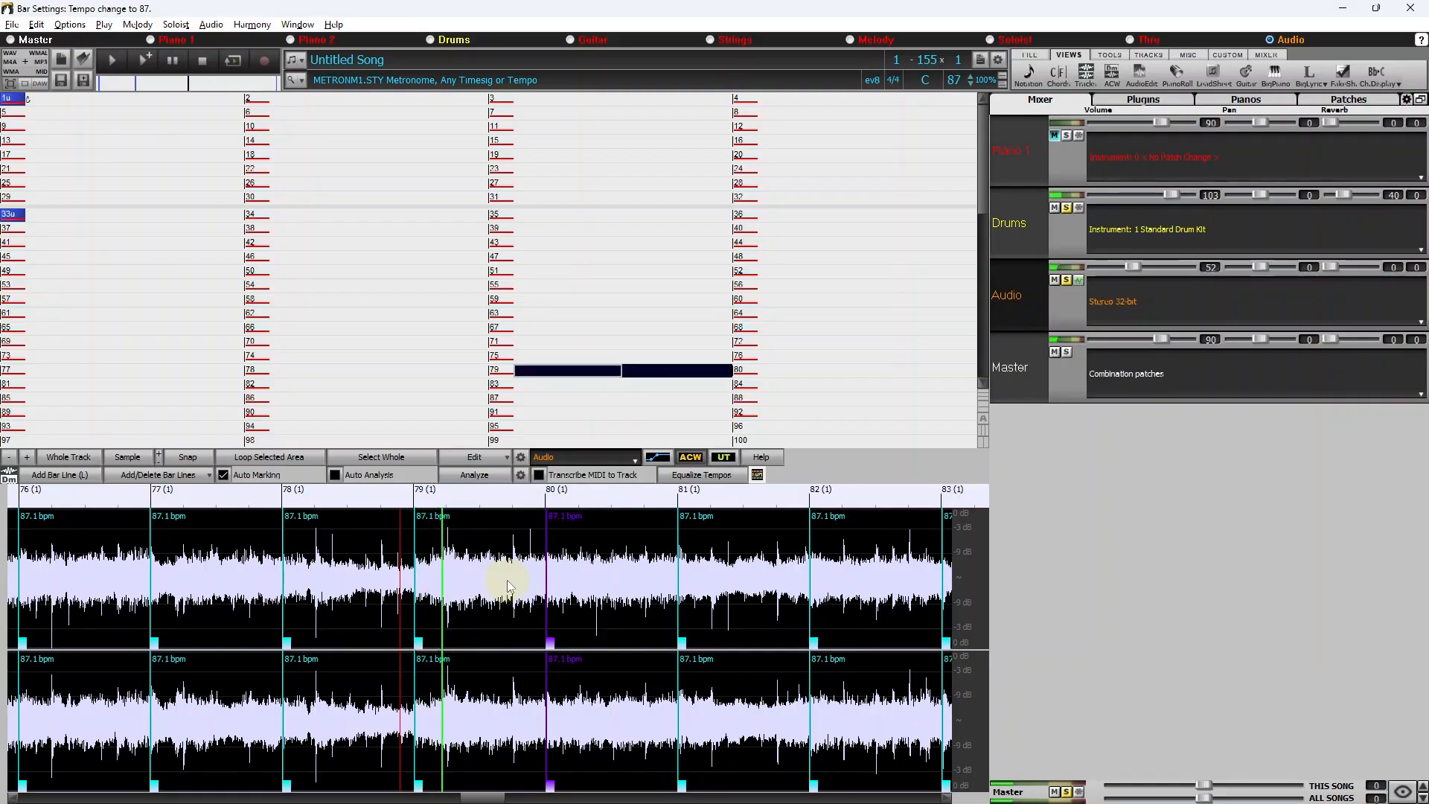
pyautogui.press('space')
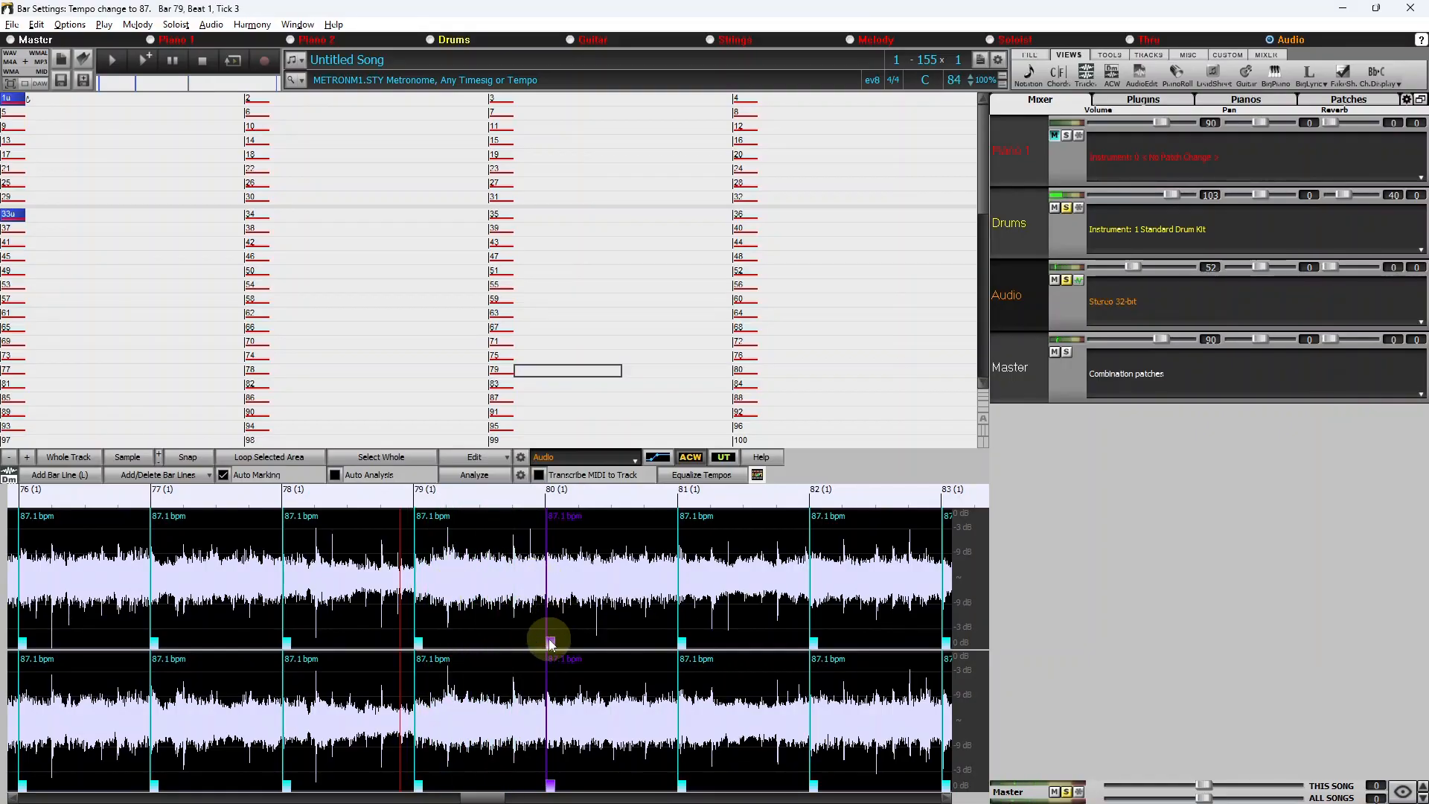
# - Play the recording with the metronome from within bar 79 to the ending around bar 94 to check the remaining bar lines
pyautogui.doubleClick(495, 590)
pyautogui.click(735, 571)
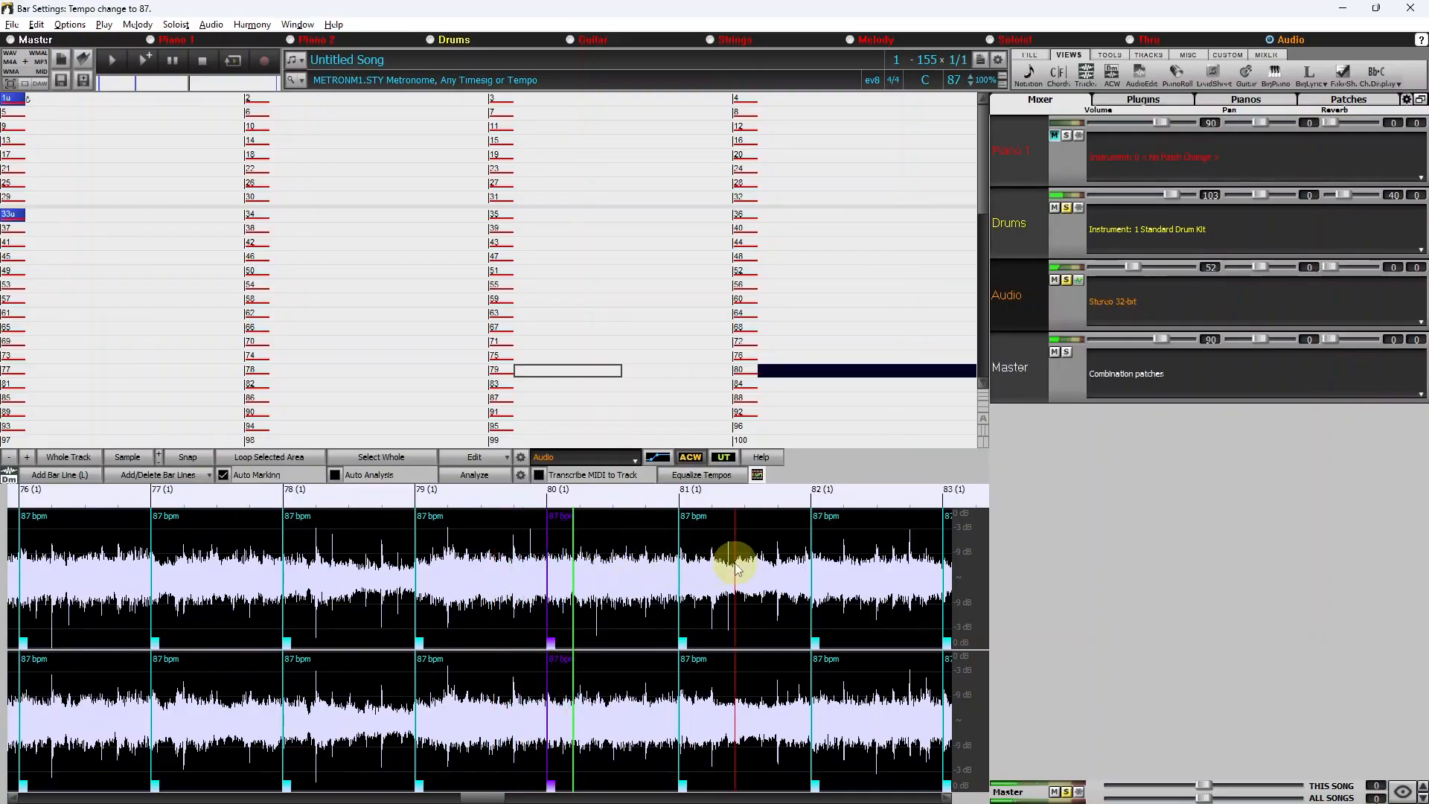
pyautogui.scroll(-1, 711, 569)
pyautogui.scroll(2, 642, 565)
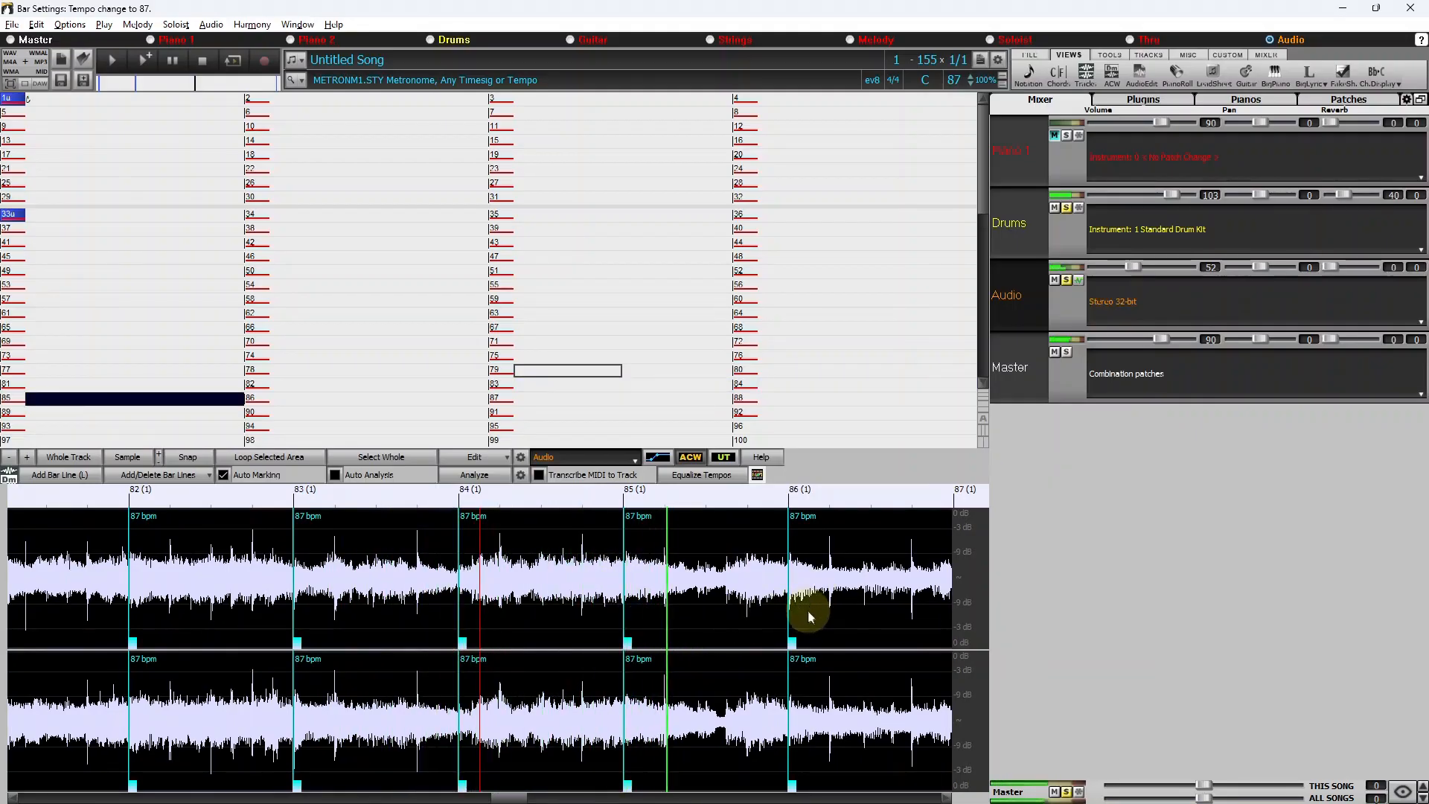
pyautogui.scroll(1, 629, 592)
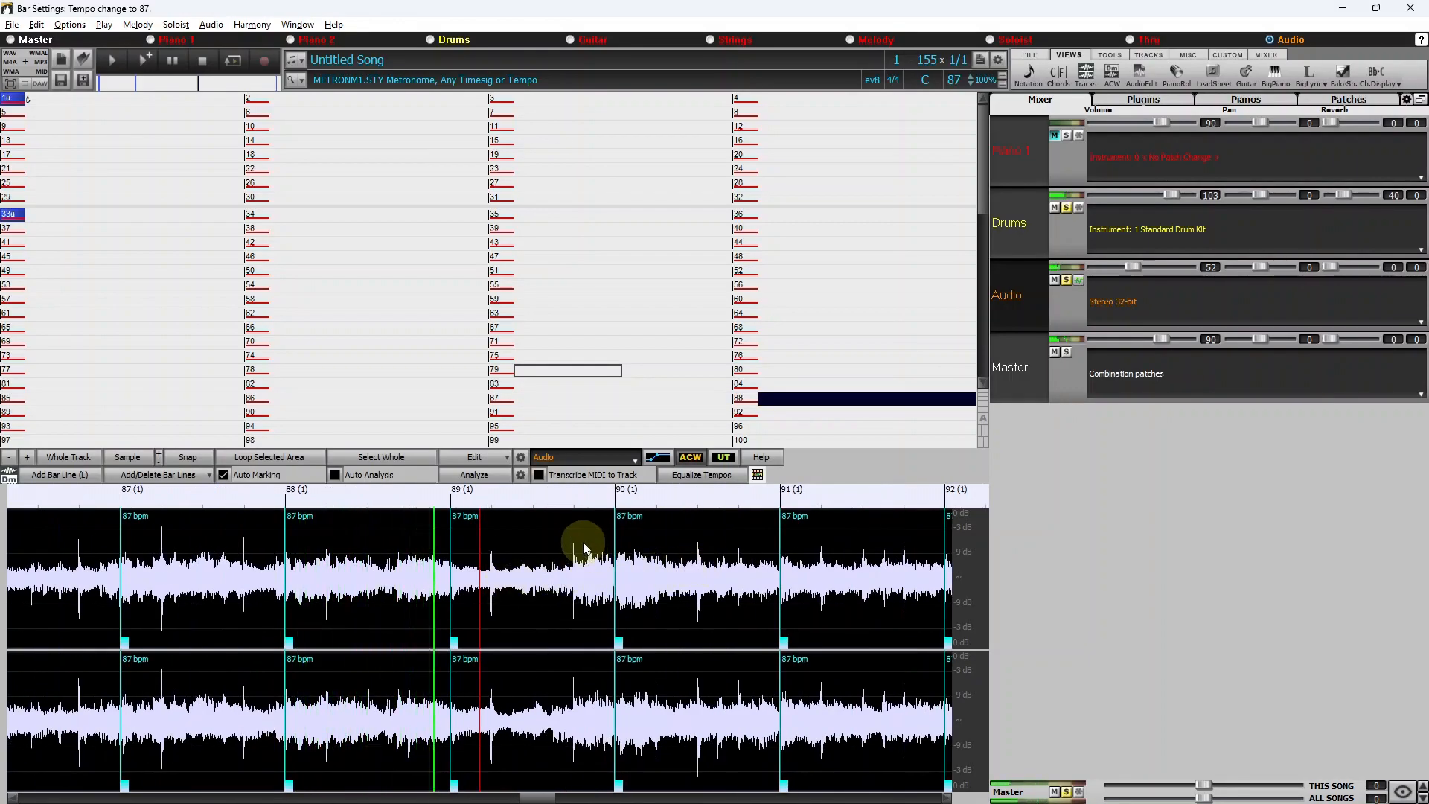
pyautogui.click(841, 576)
pyautogui.scroll(-2, 785, 580)
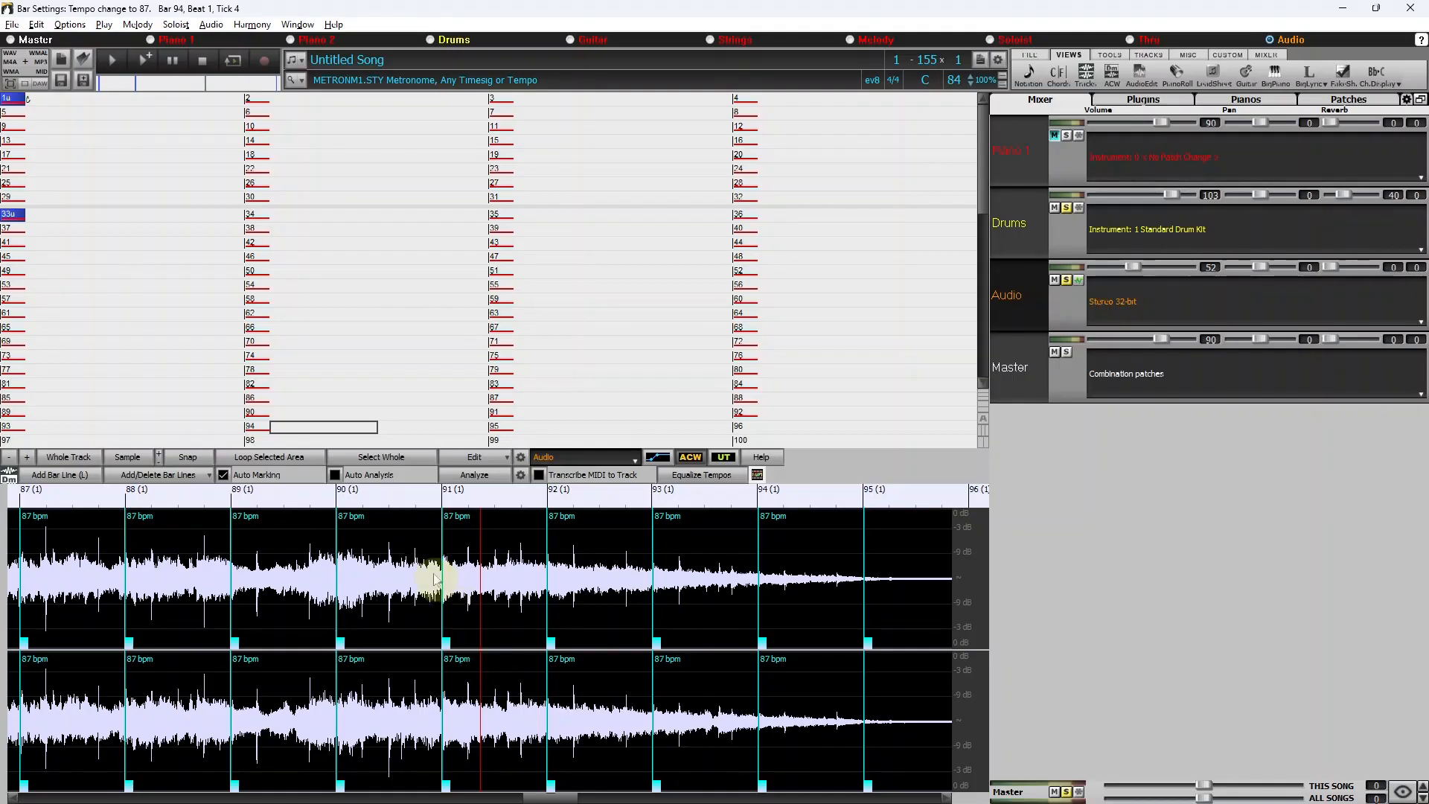
# - In the bar 62 settings, set Red Line on Chord Sheet to No for all bars, apply it and close the settings
pyautogui.doubleClick(459, 317)
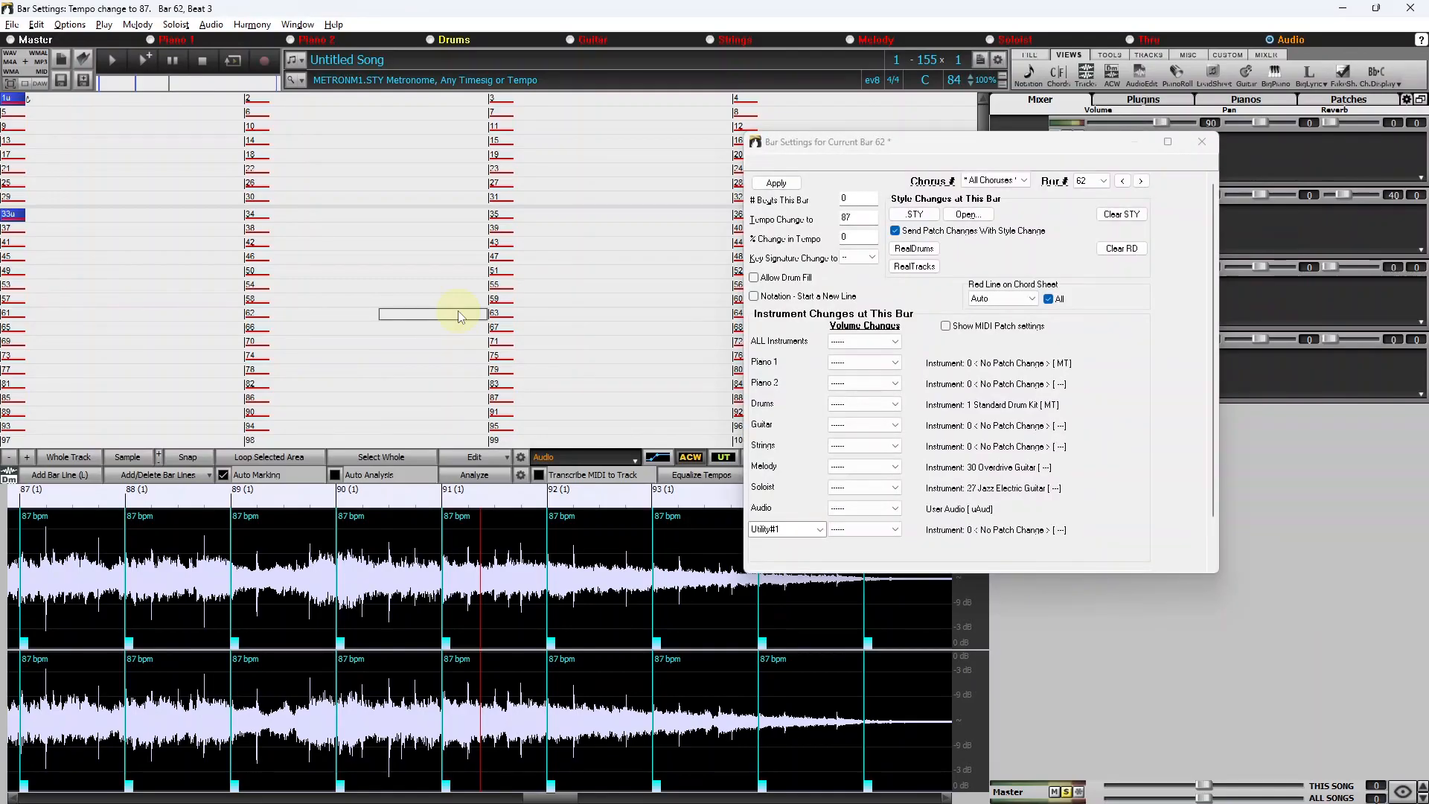
pyautogui.click(1033, 300)
pyautogui.click(1027, 322)
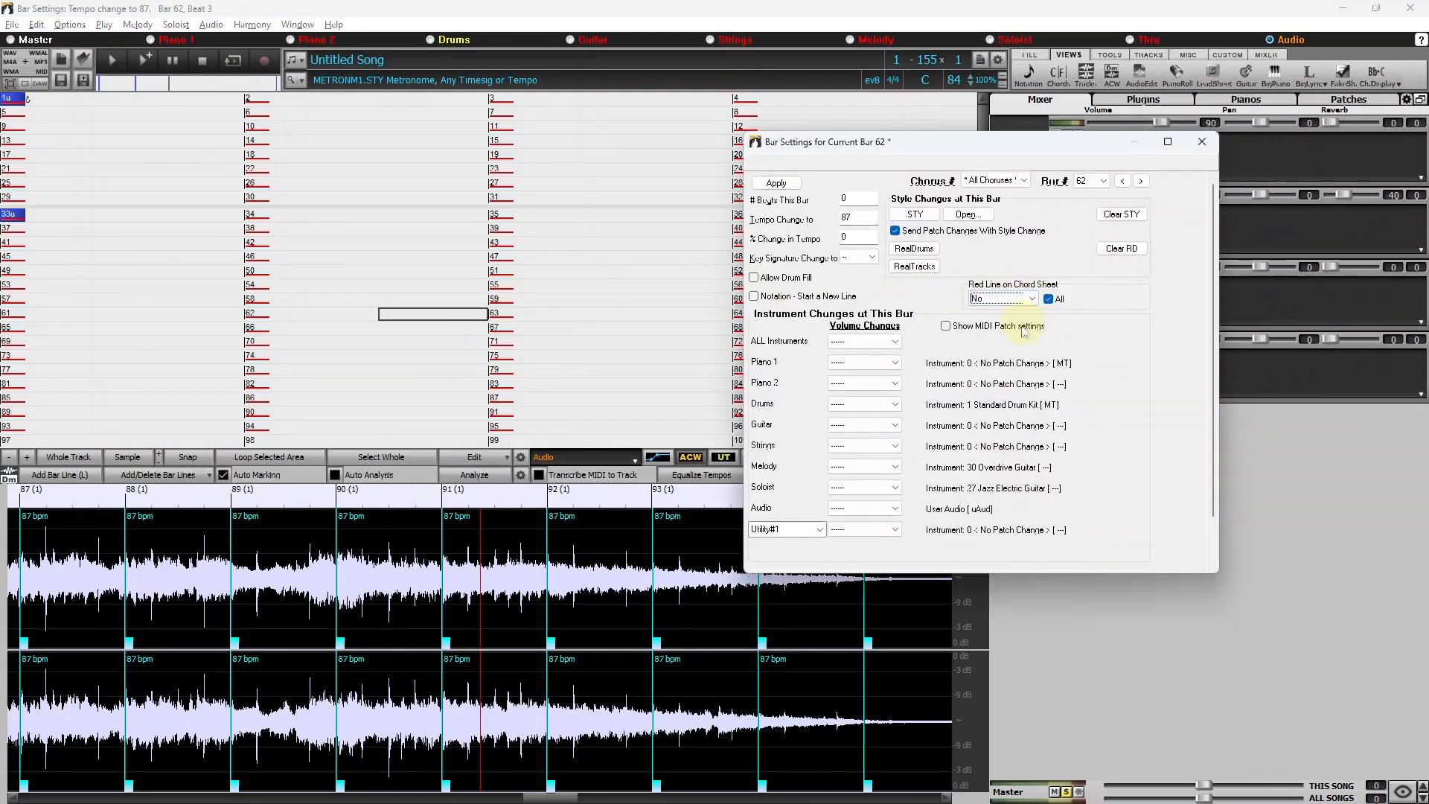
pyautogui.click(791, 185)
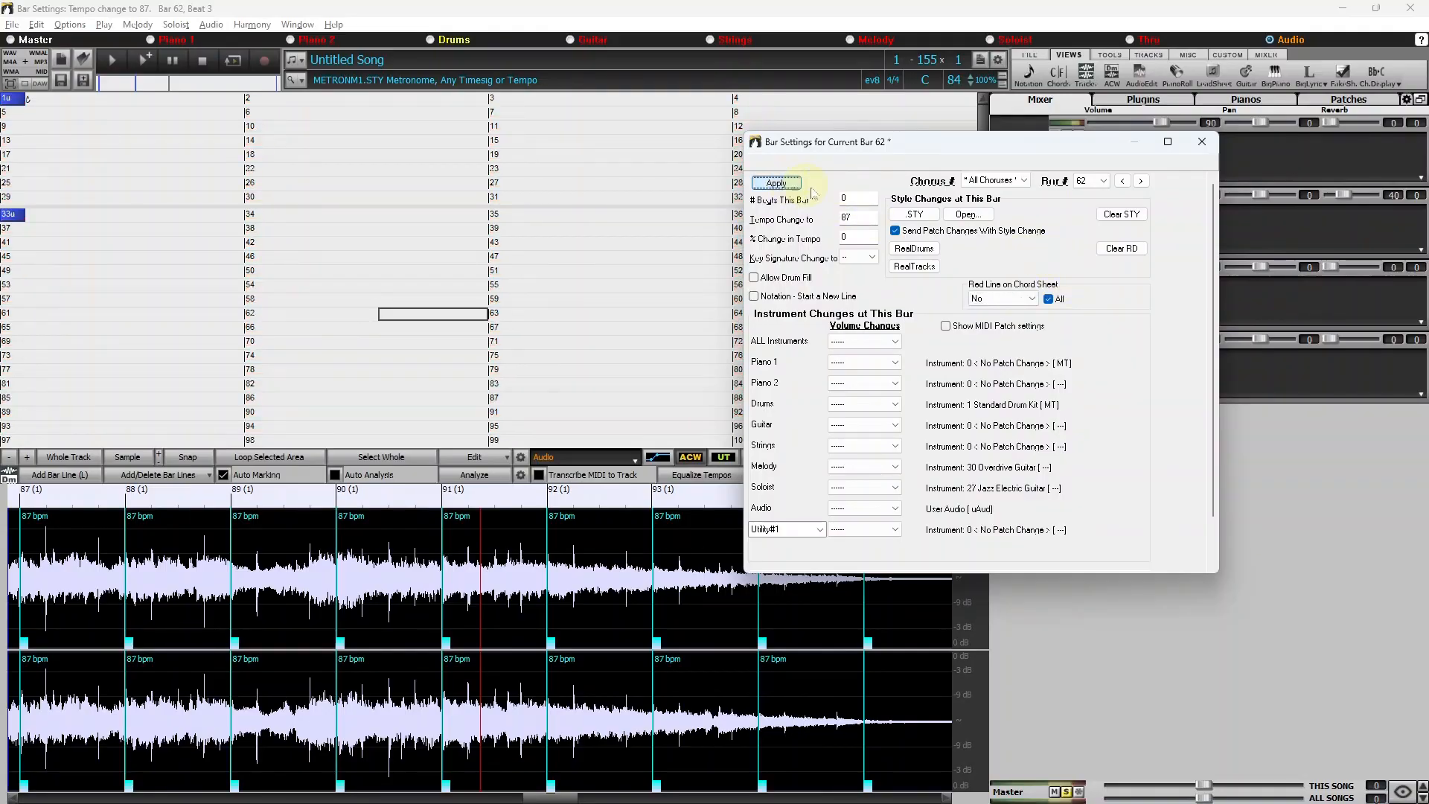
pyautogui.click(1203, 142)
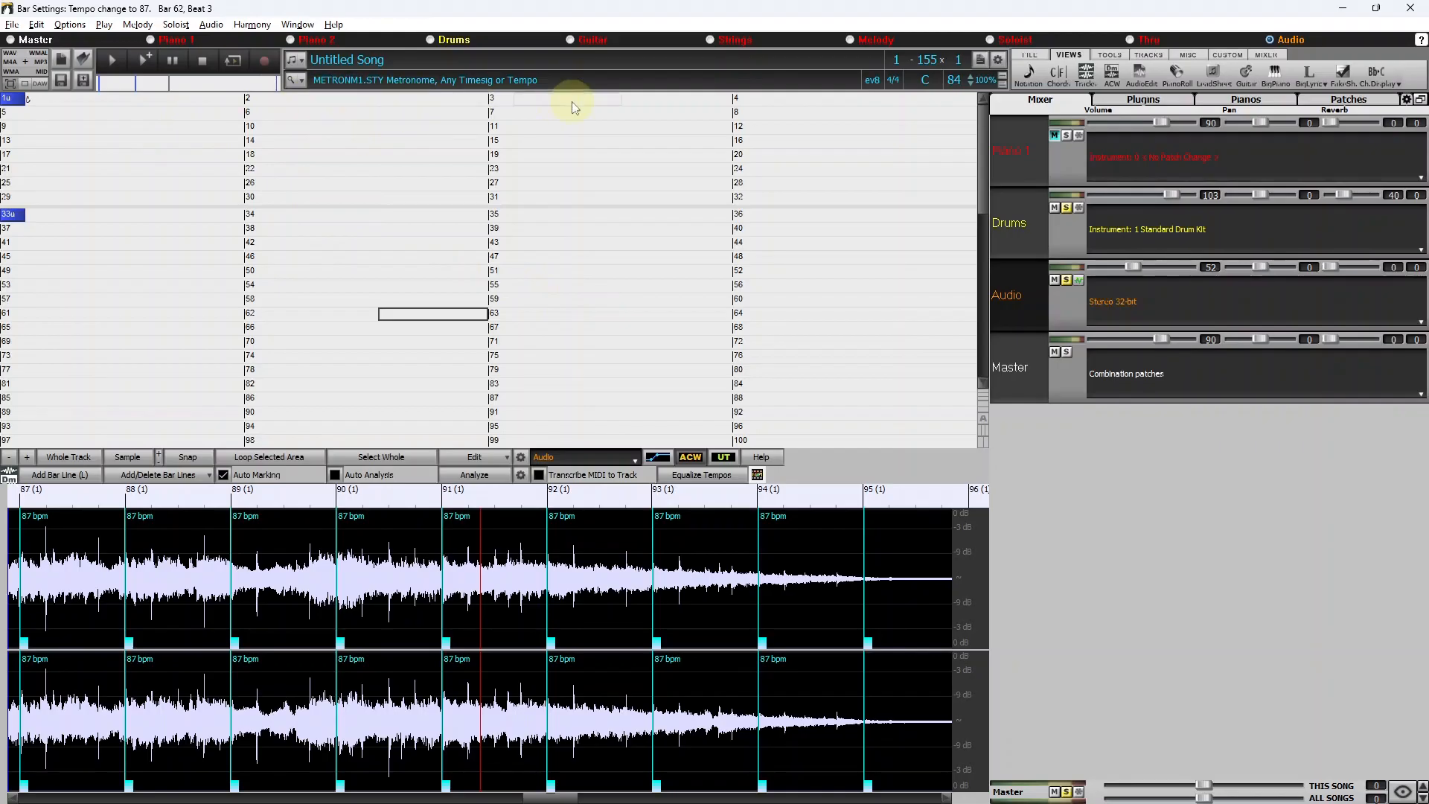
# - Play the recording briefly from bar 3, and view the tracks' piano keyboards before returning to the mixer view
pyautogui.click(537, 98)
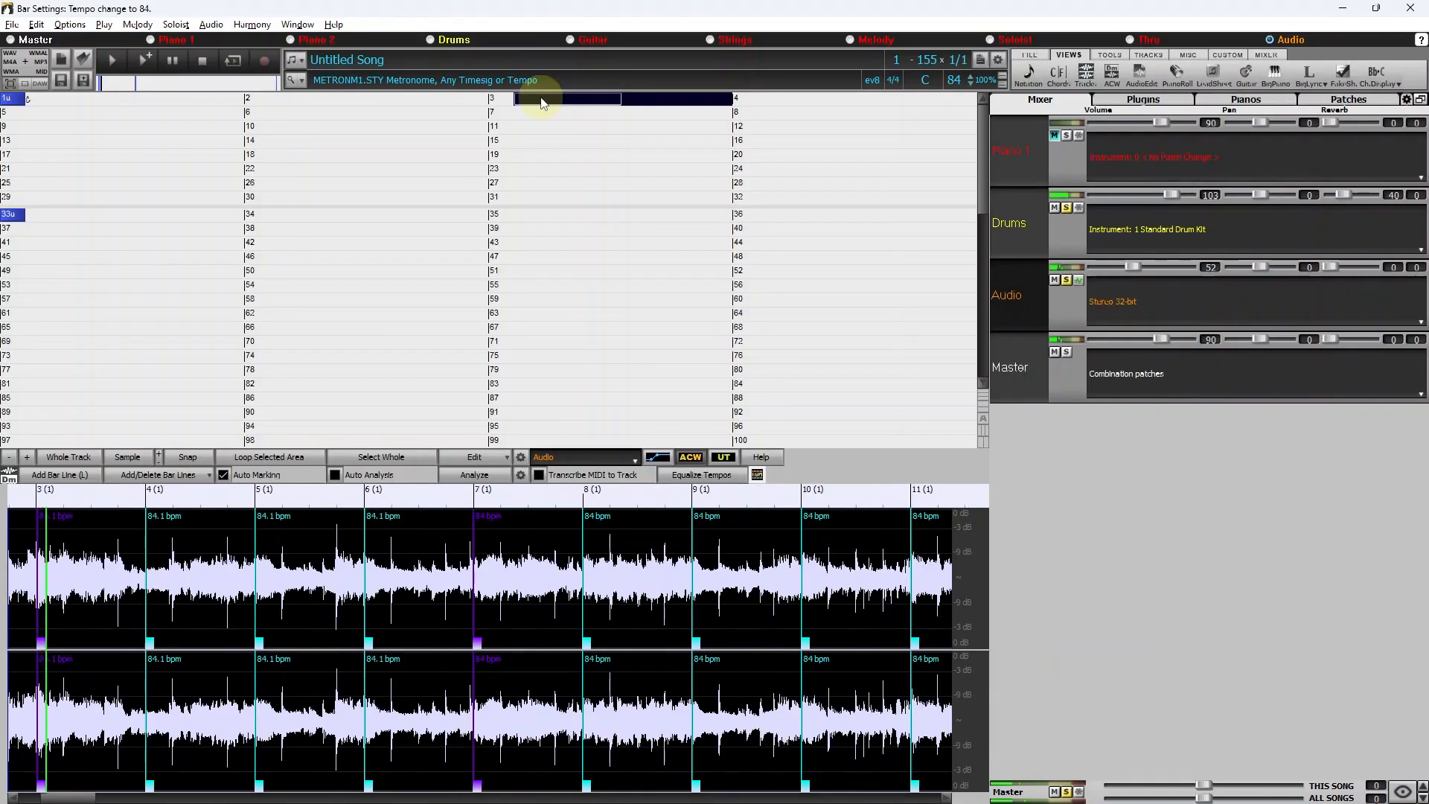
pyautogui.press('space')
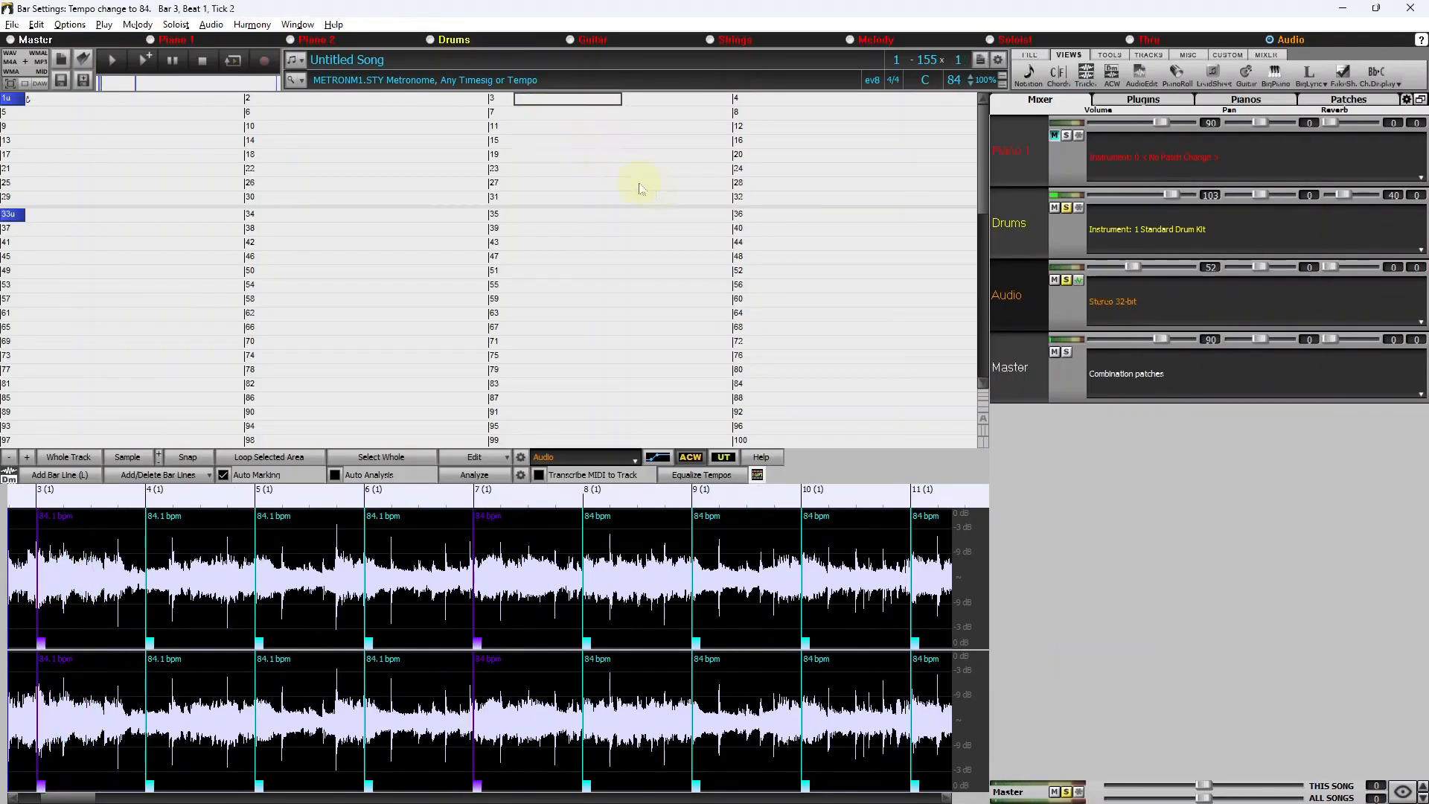
pyautogui.click(1239, 99)
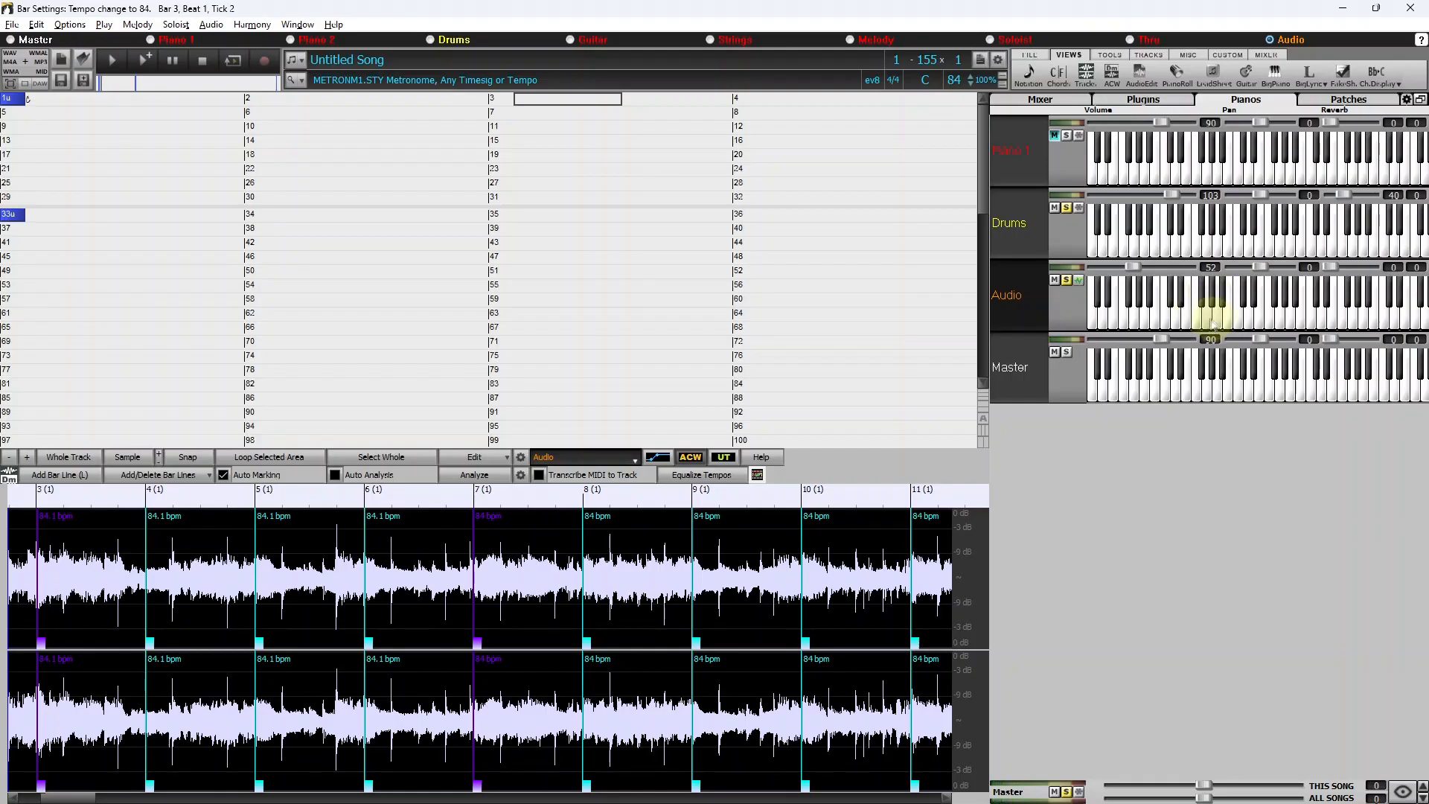
pyautogui.click(1040, 99)
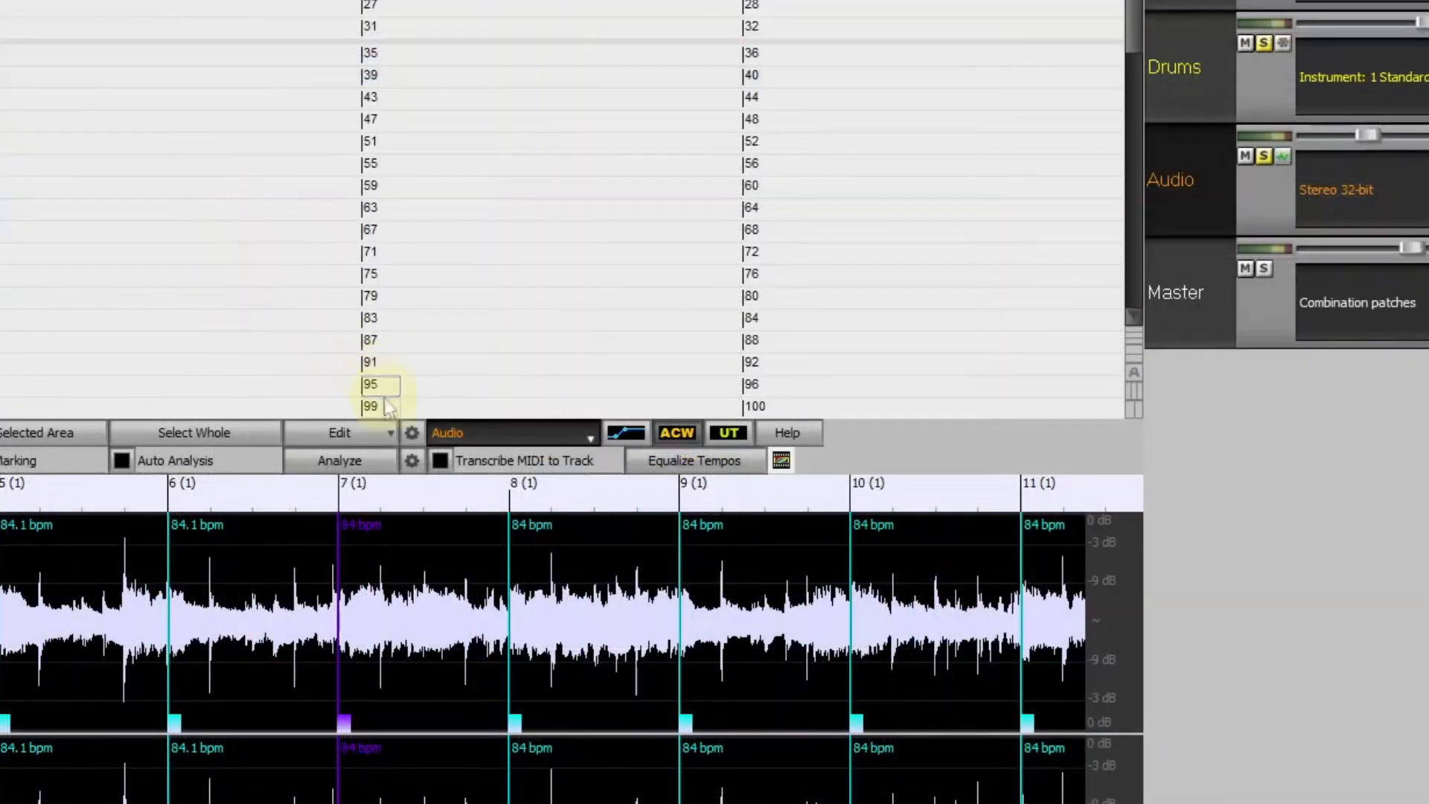
# - Open the Audio Chord Wizard custom settings and set the song key to G
pyautogui.click(412, 458)
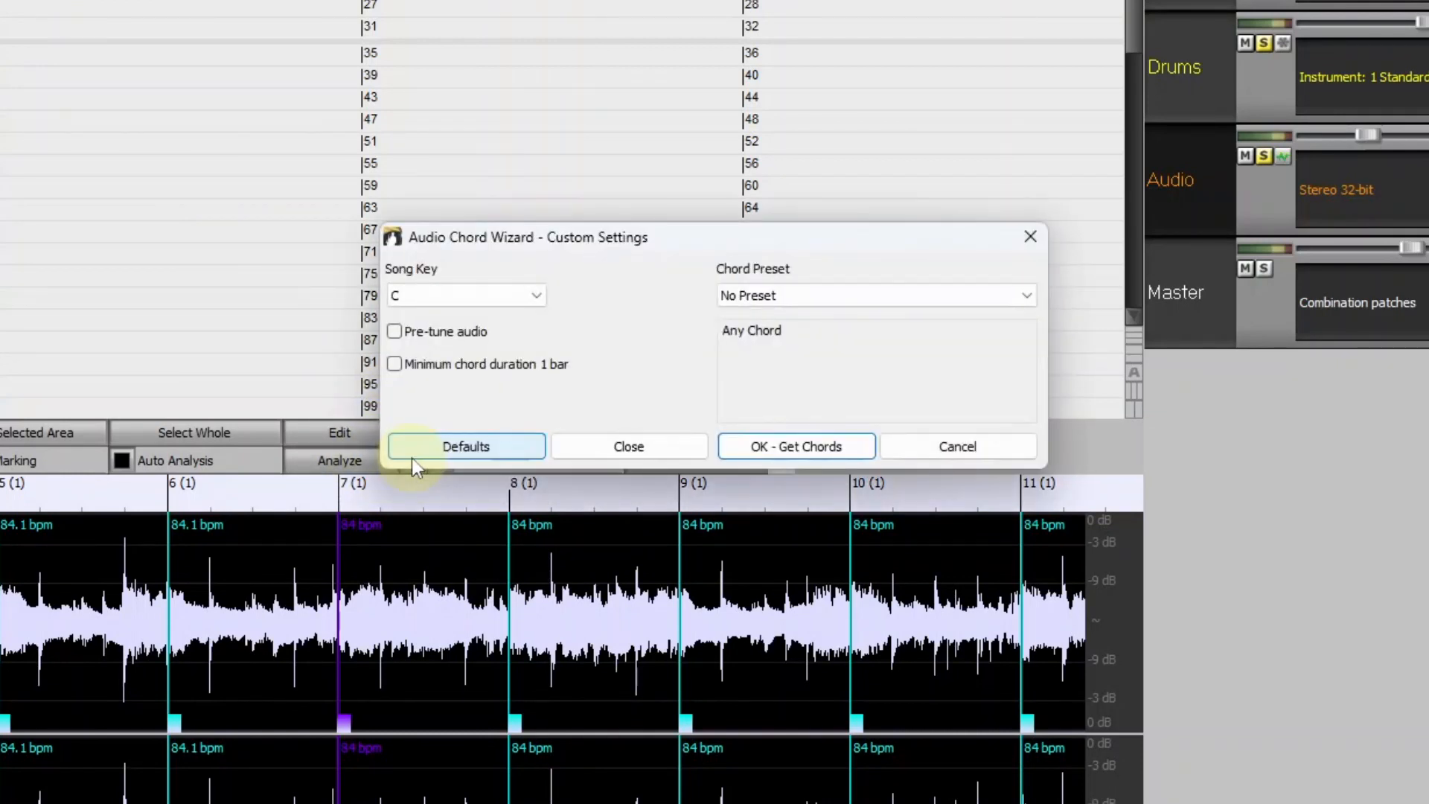
pyautogui.click(517, 297)
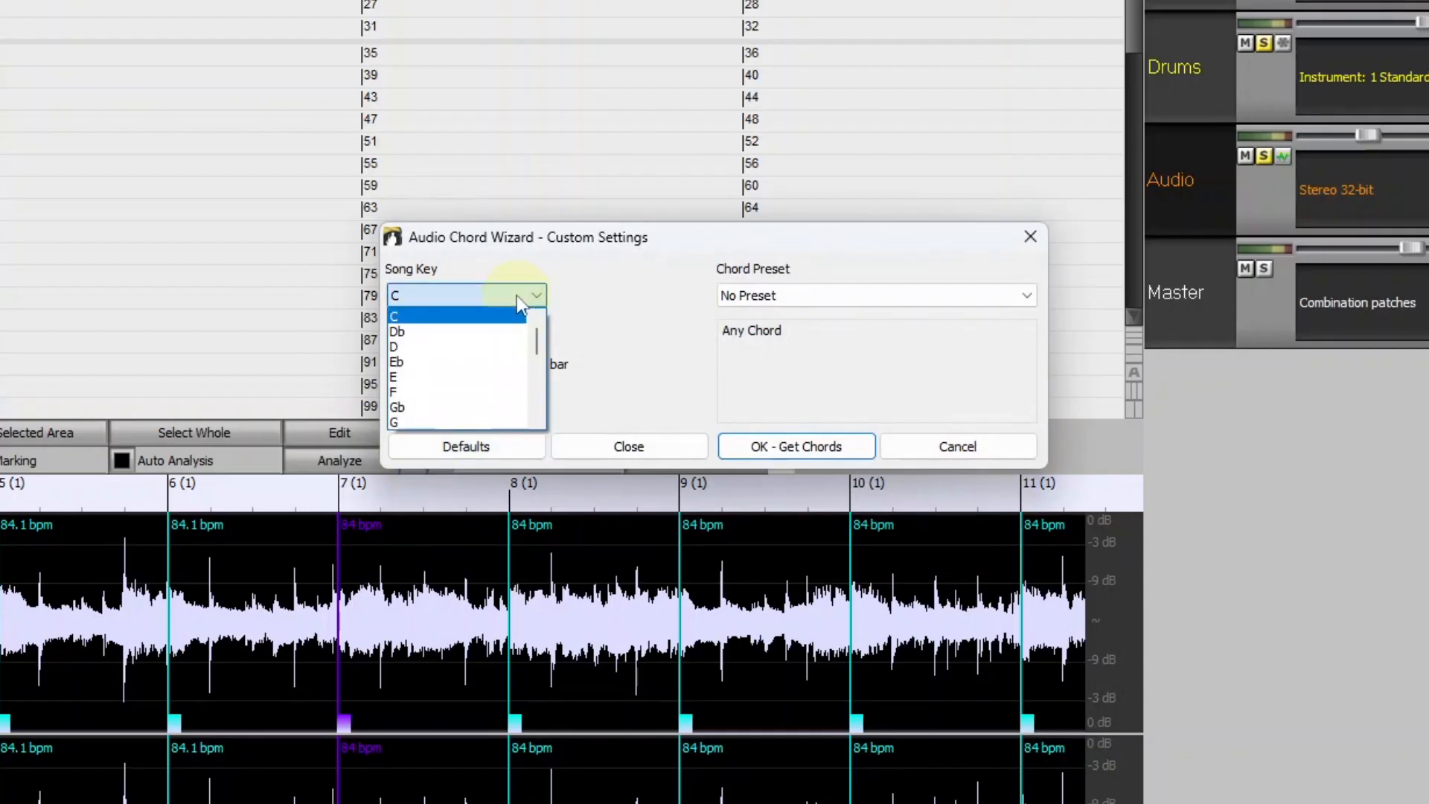
pyautogui.click(469, 417)
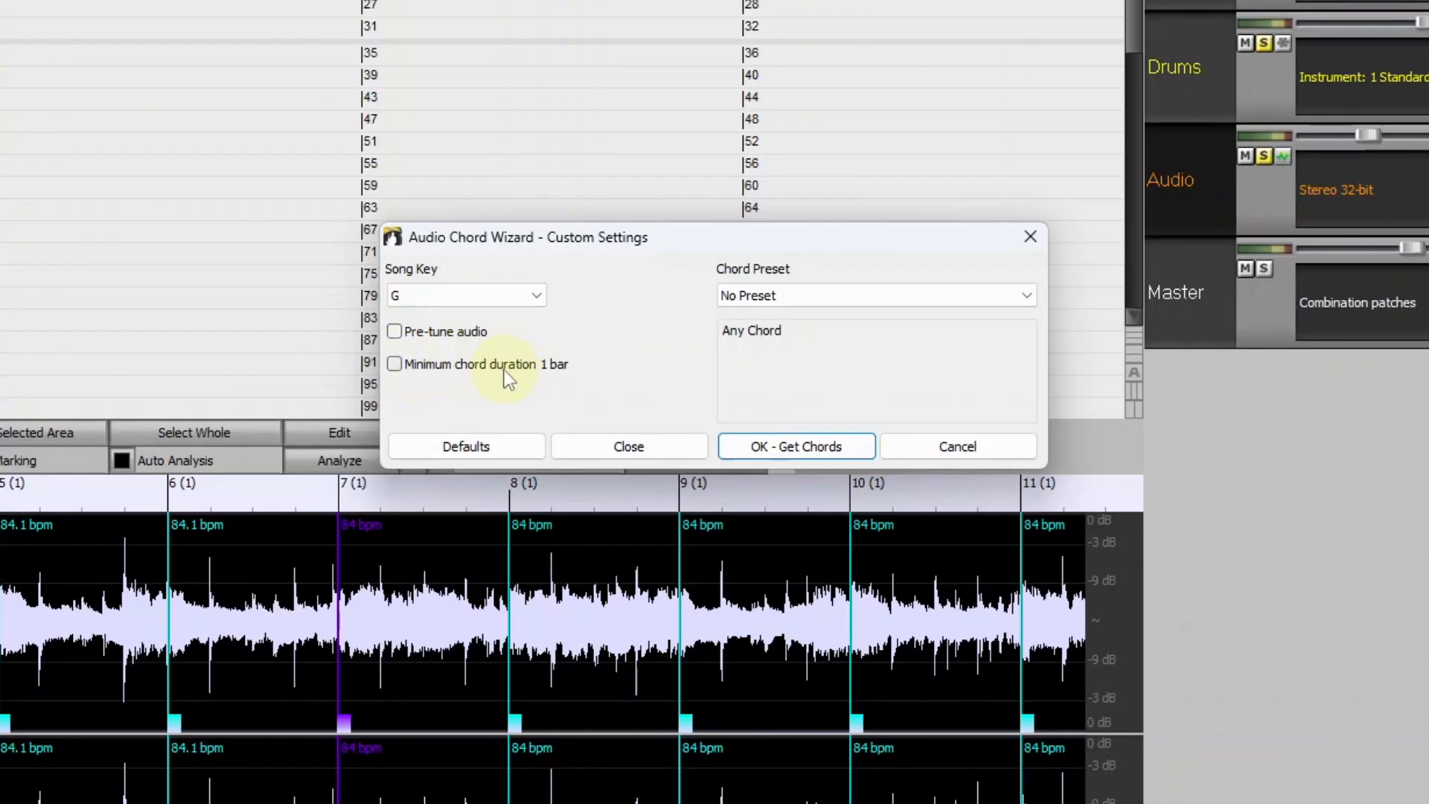
# - Choose the Diatonic Triads + D7ths chord preset, get the chords from the audio, and return to the full chord sheet
pyautogui.click(847, 294)
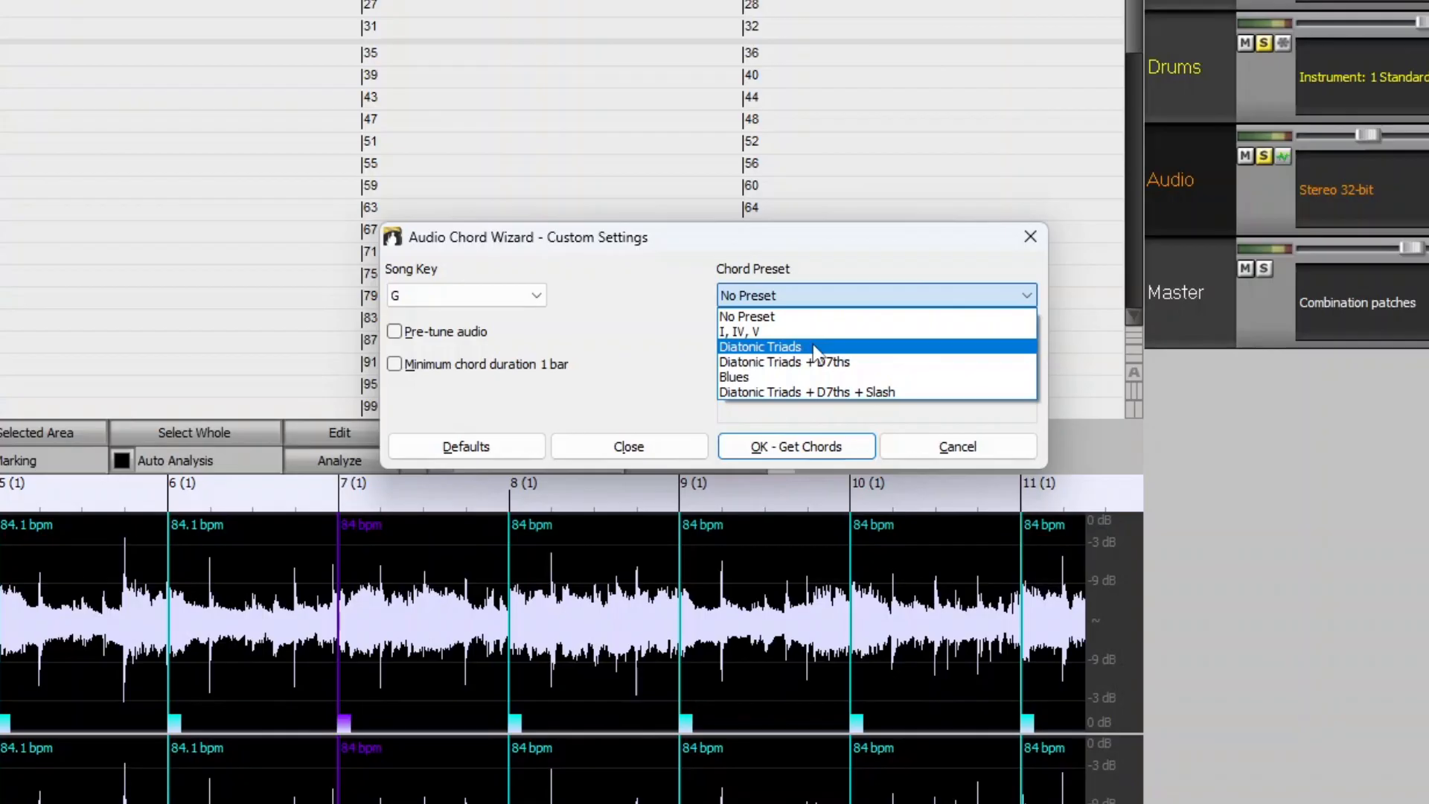
pyautogui.click(860, 363)
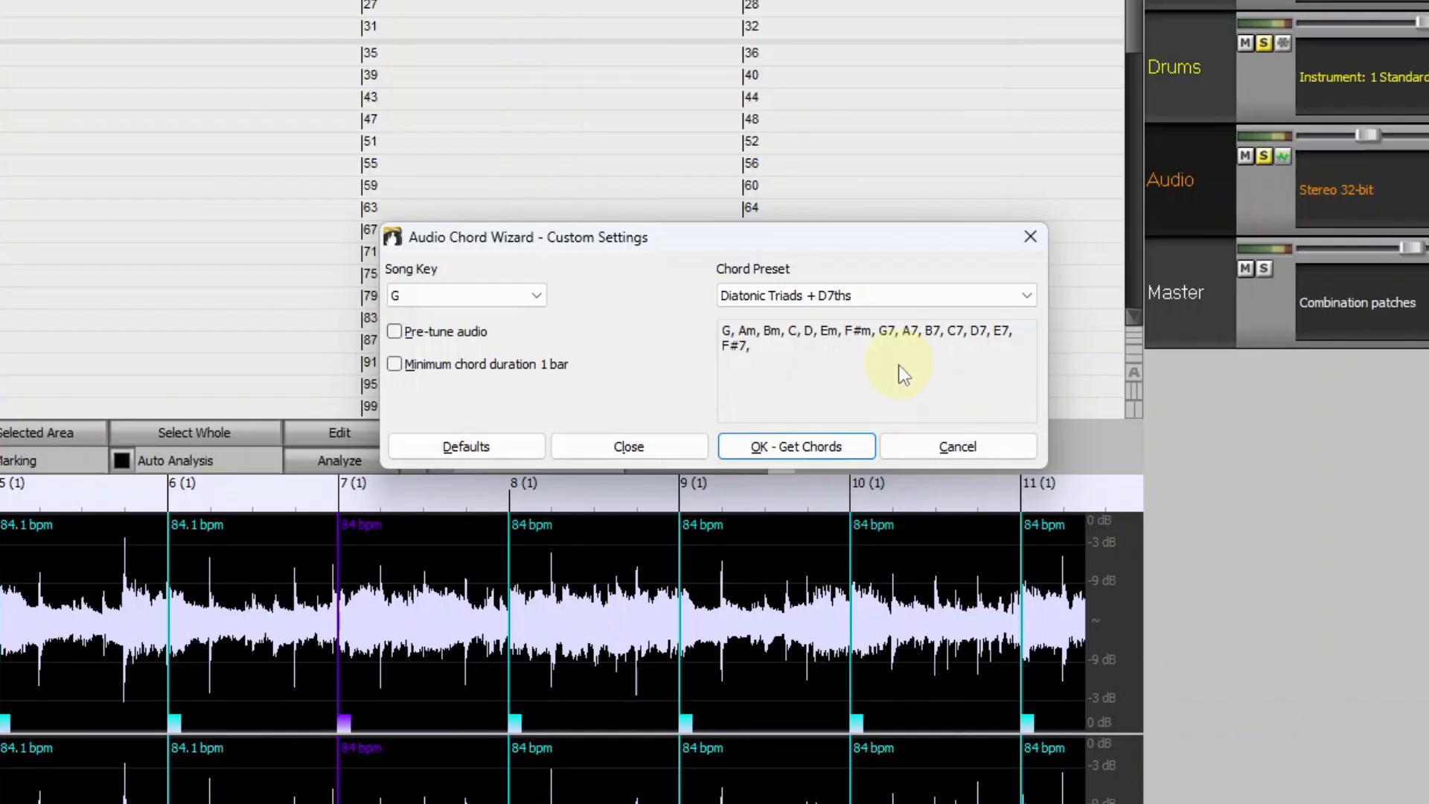
pyautogui.click(794, 449)
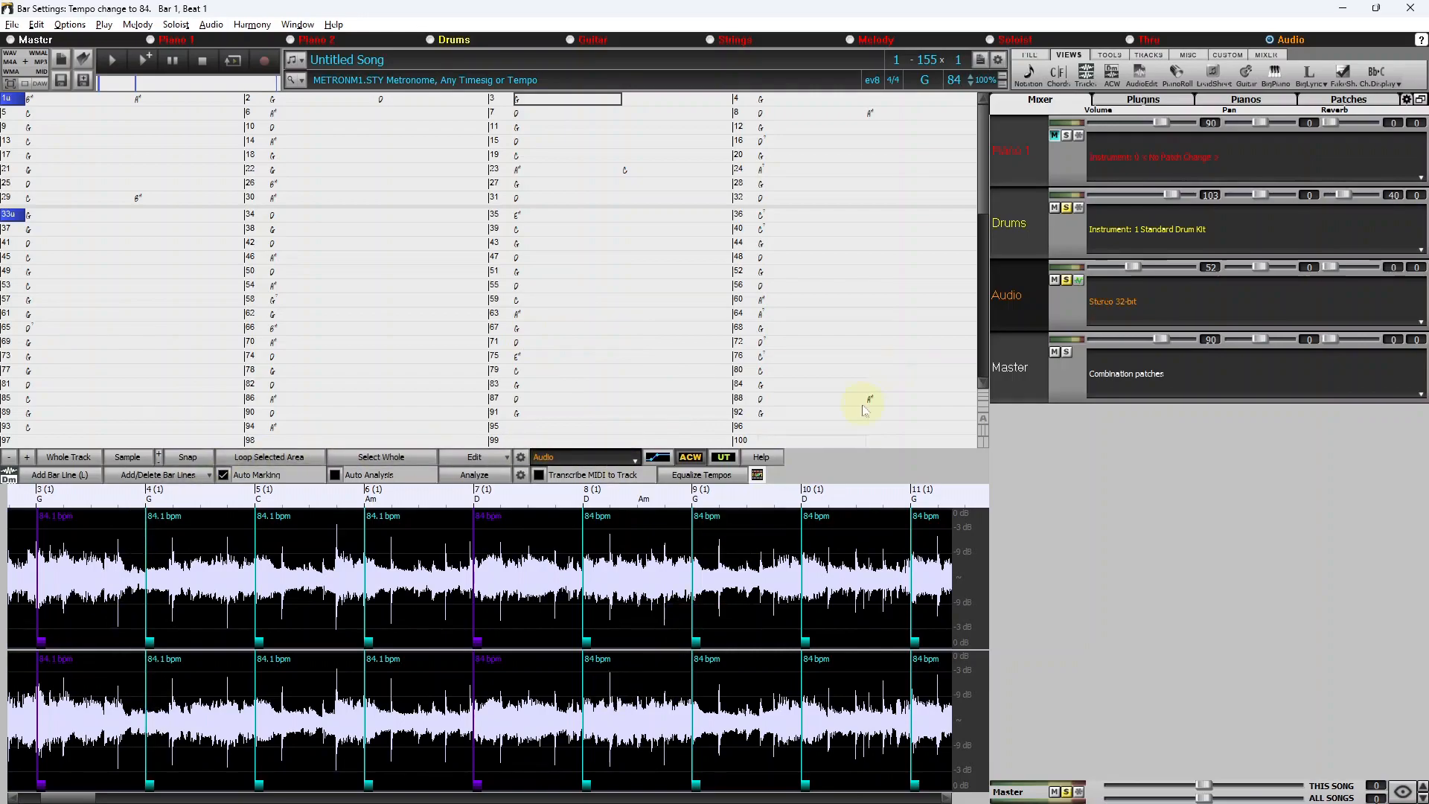
pyautogui.click(1113, 74)
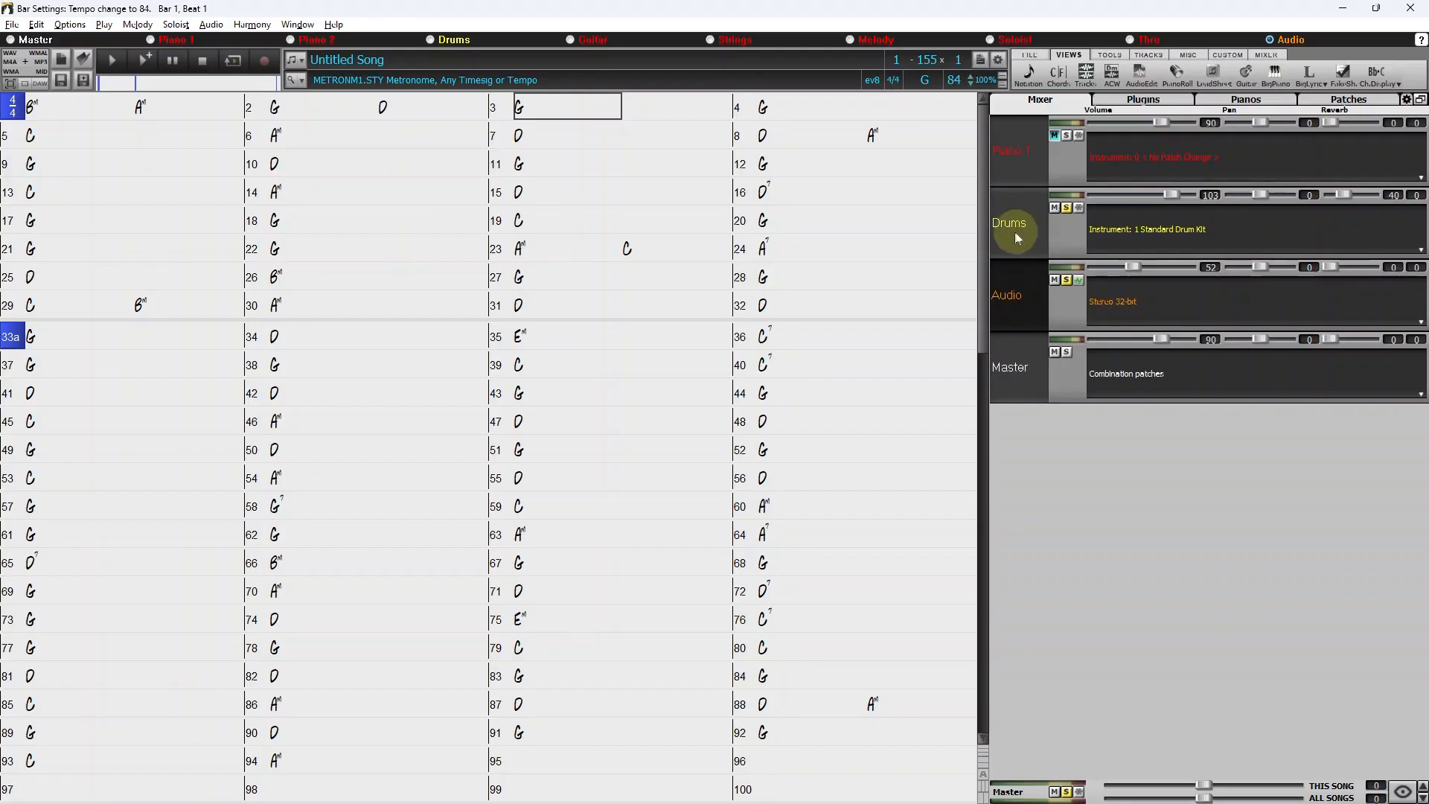
# - Load the PIANOHLD.STY utility style, a metronome with held piano chords, and solo the Piano track
pyautogui.click(304, 83)
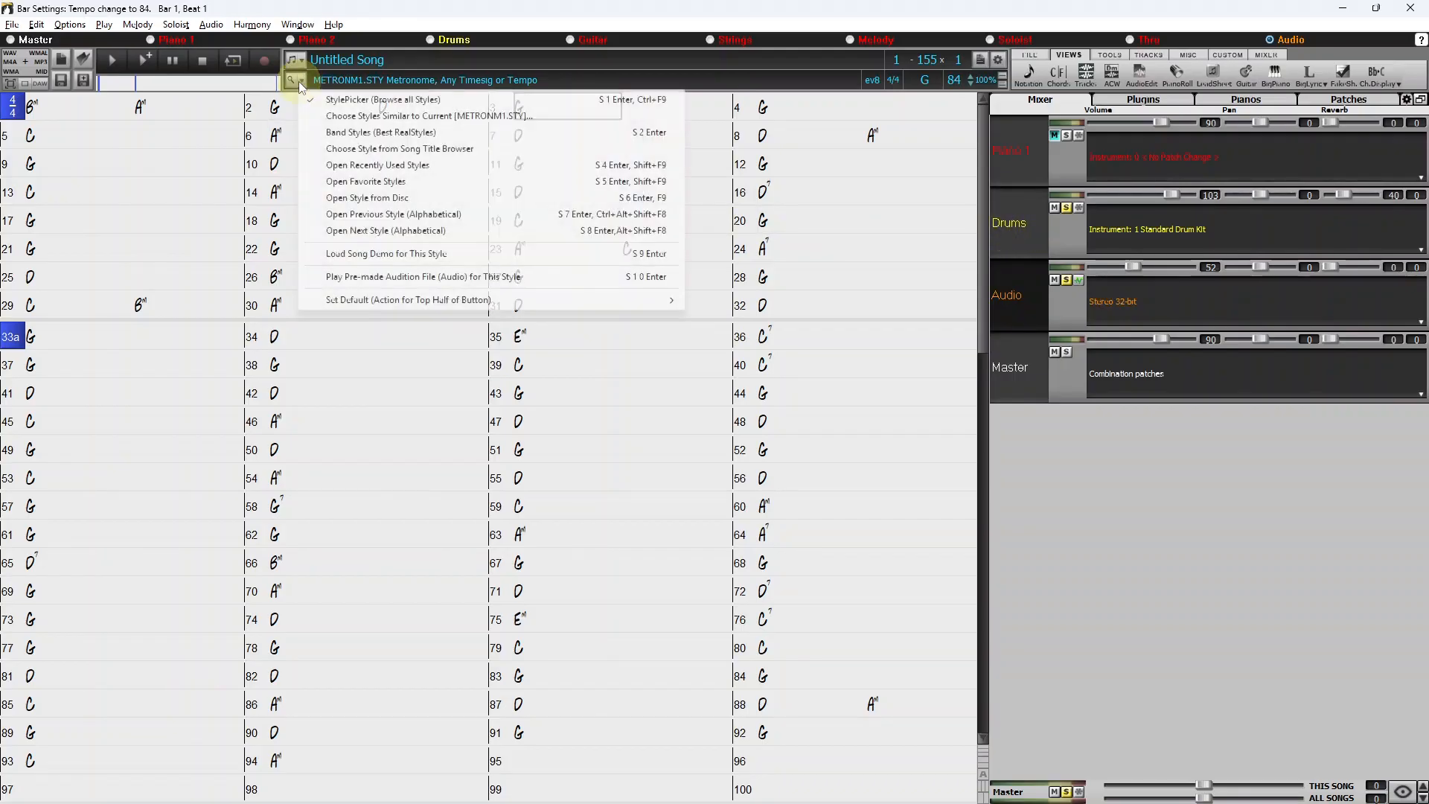
pyautogui.click(346, 134)
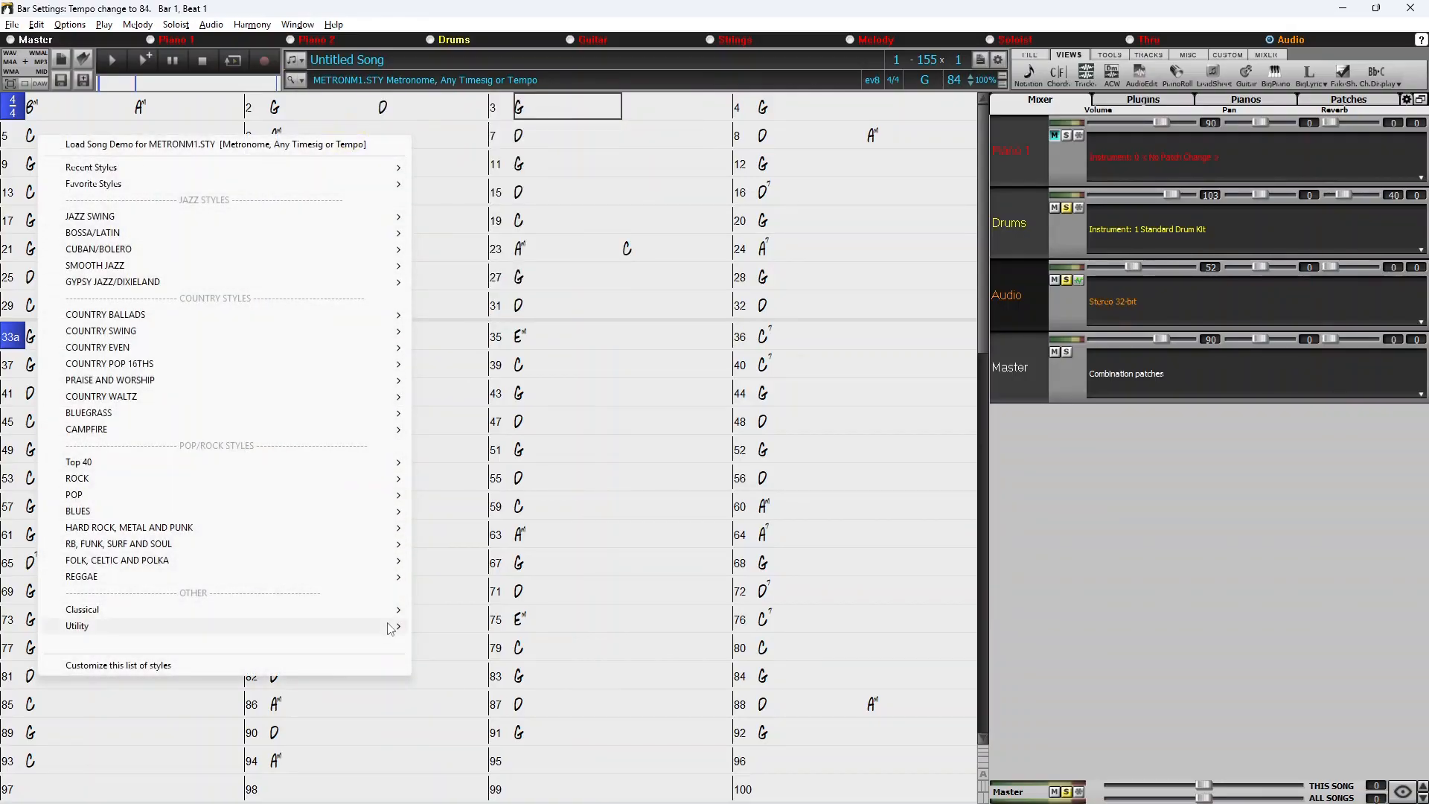
pyautogui.moveTo(394, 625)
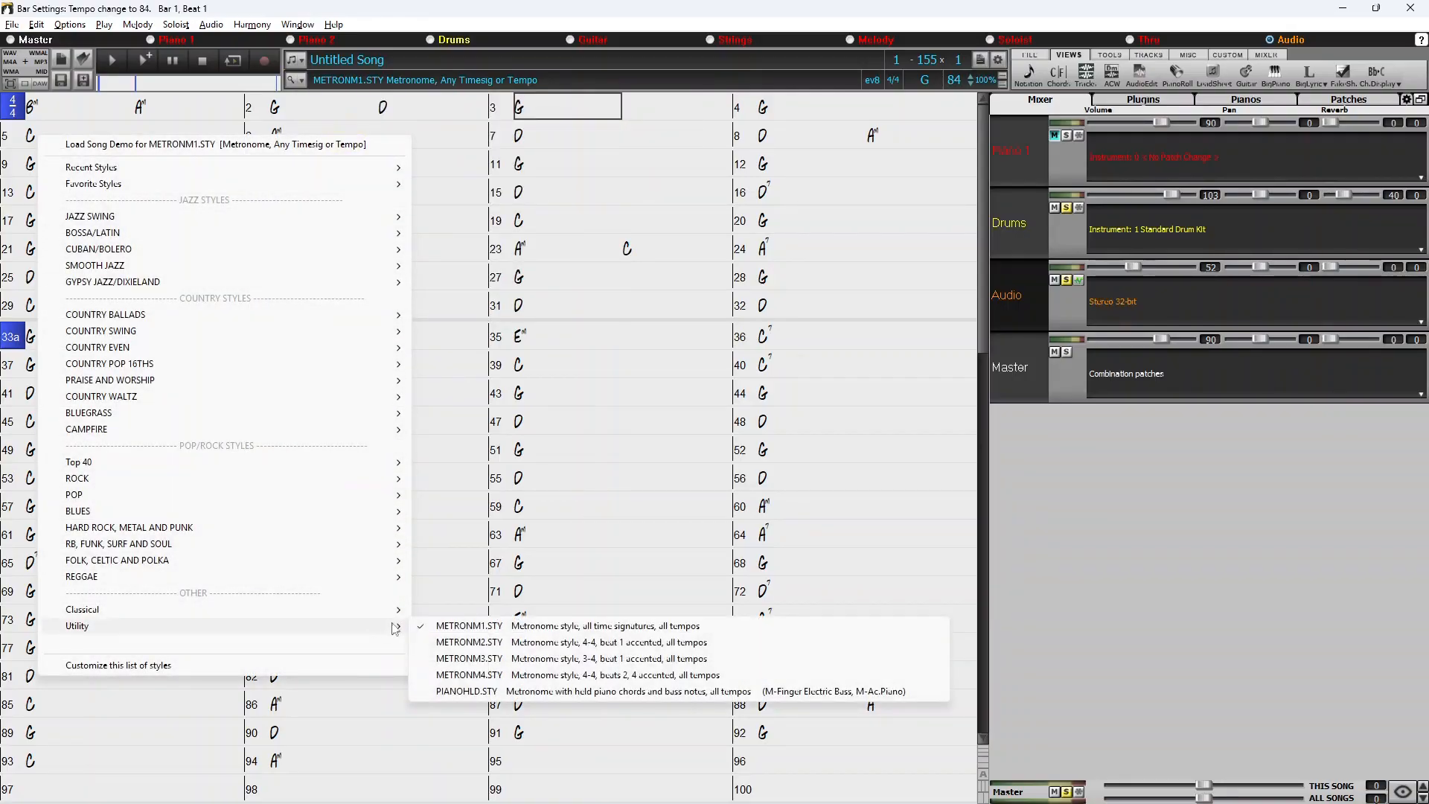
pyautogui.click(534, 697)
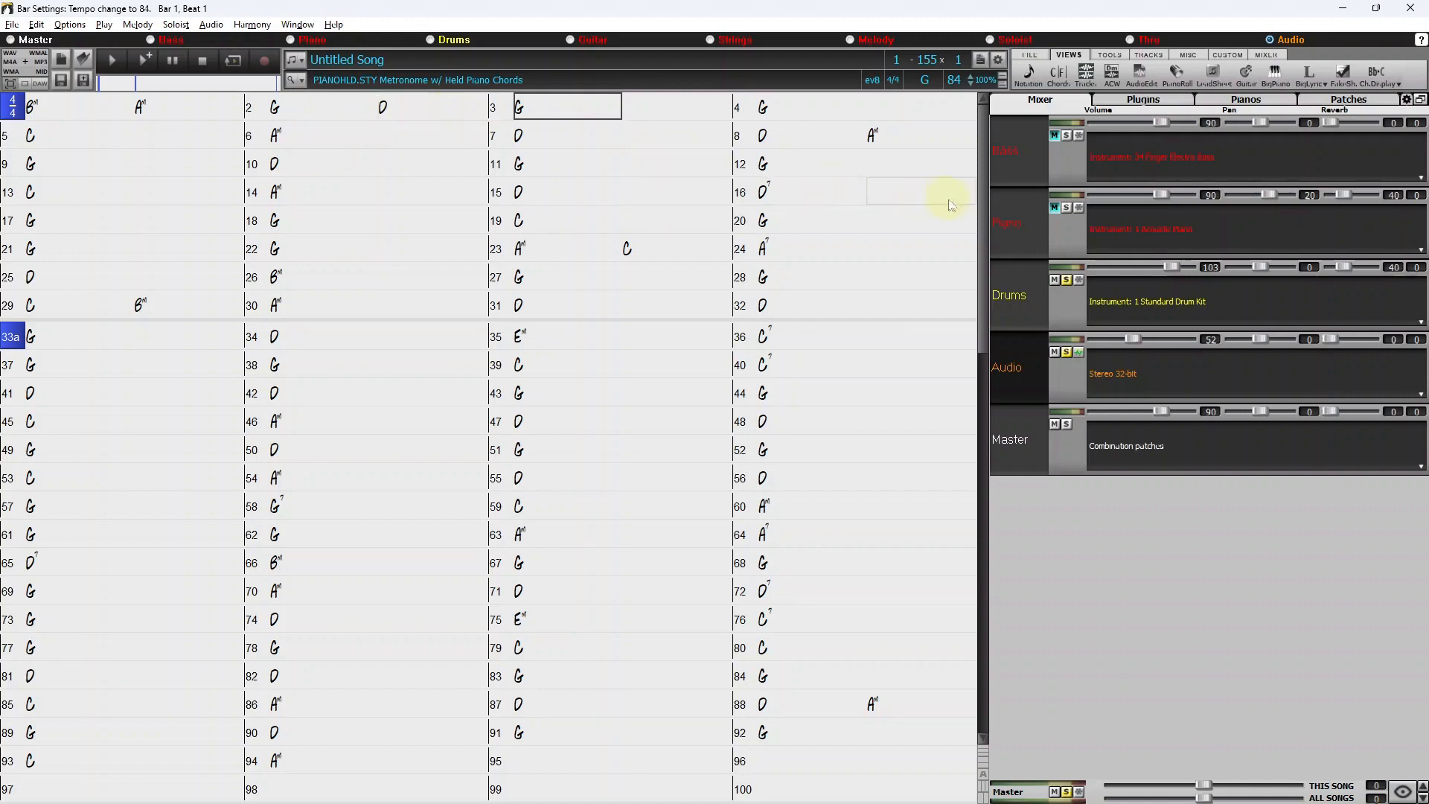
pyautogui.click(1070, 206)
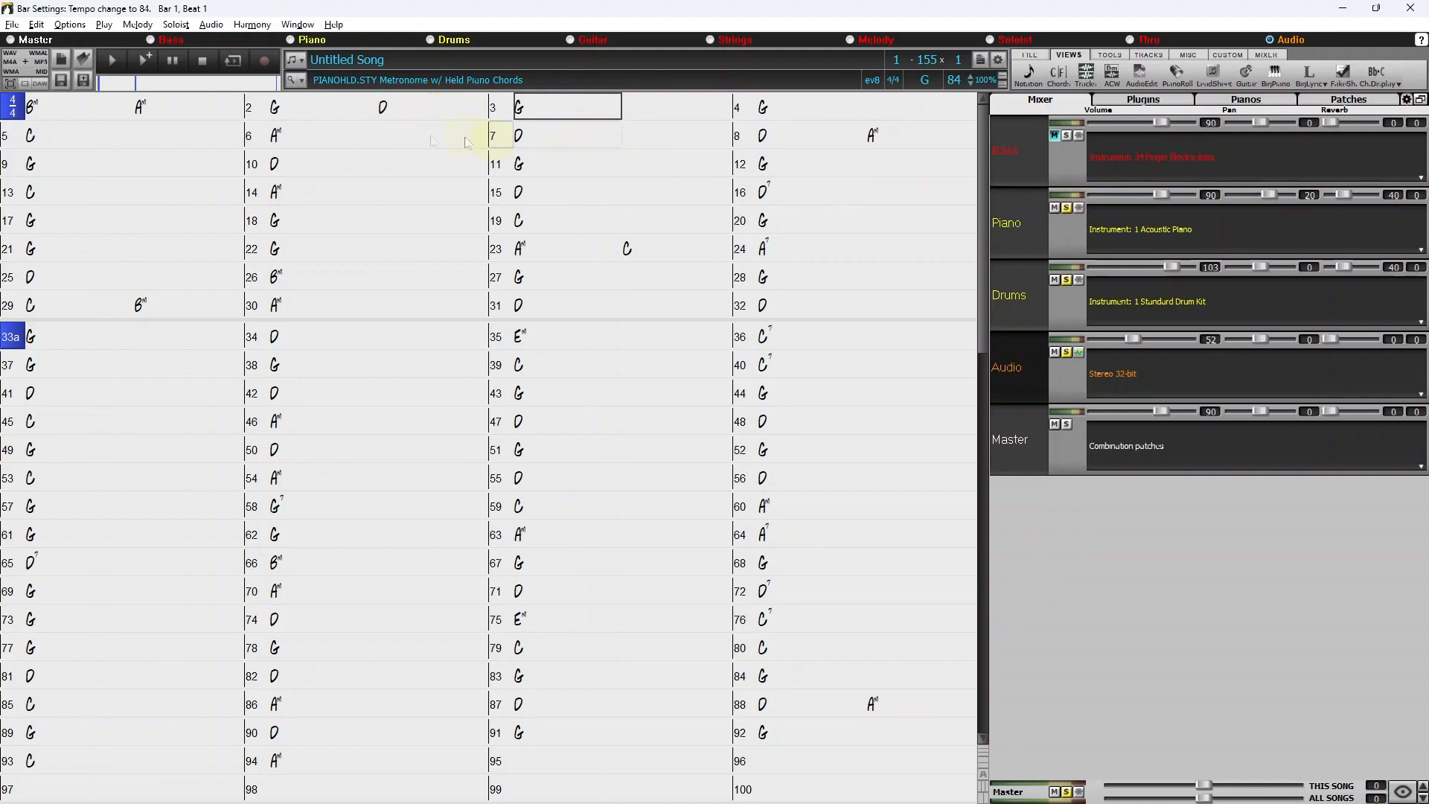
# - Play the song from bar 1 and lower the Audio track's volume to 39
pyautogui.click(61, 109)
pyautogui.doubleClick(60, 109)
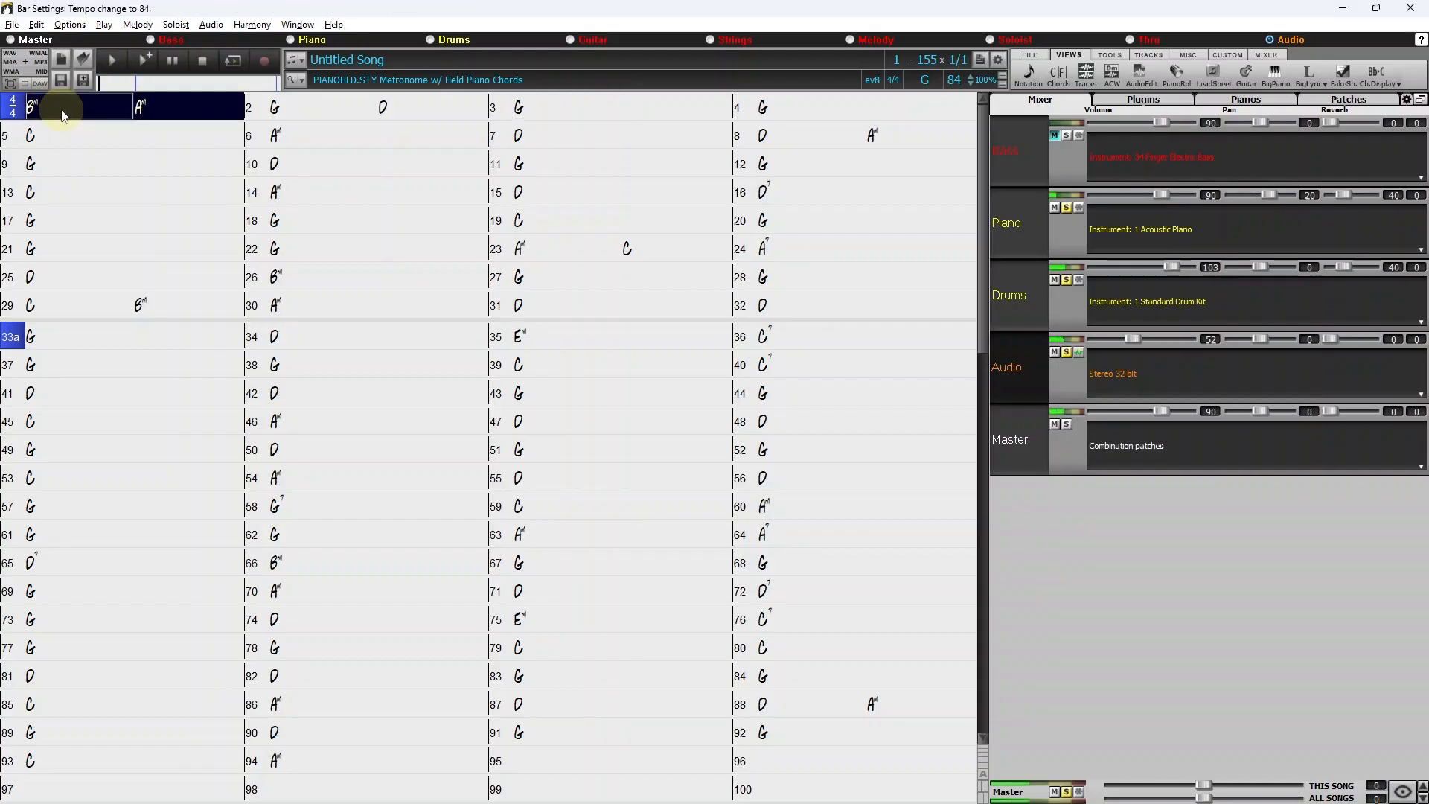
pyautogui.moveTo(1132, 339); pyautogui.dragTo(1120, 341)
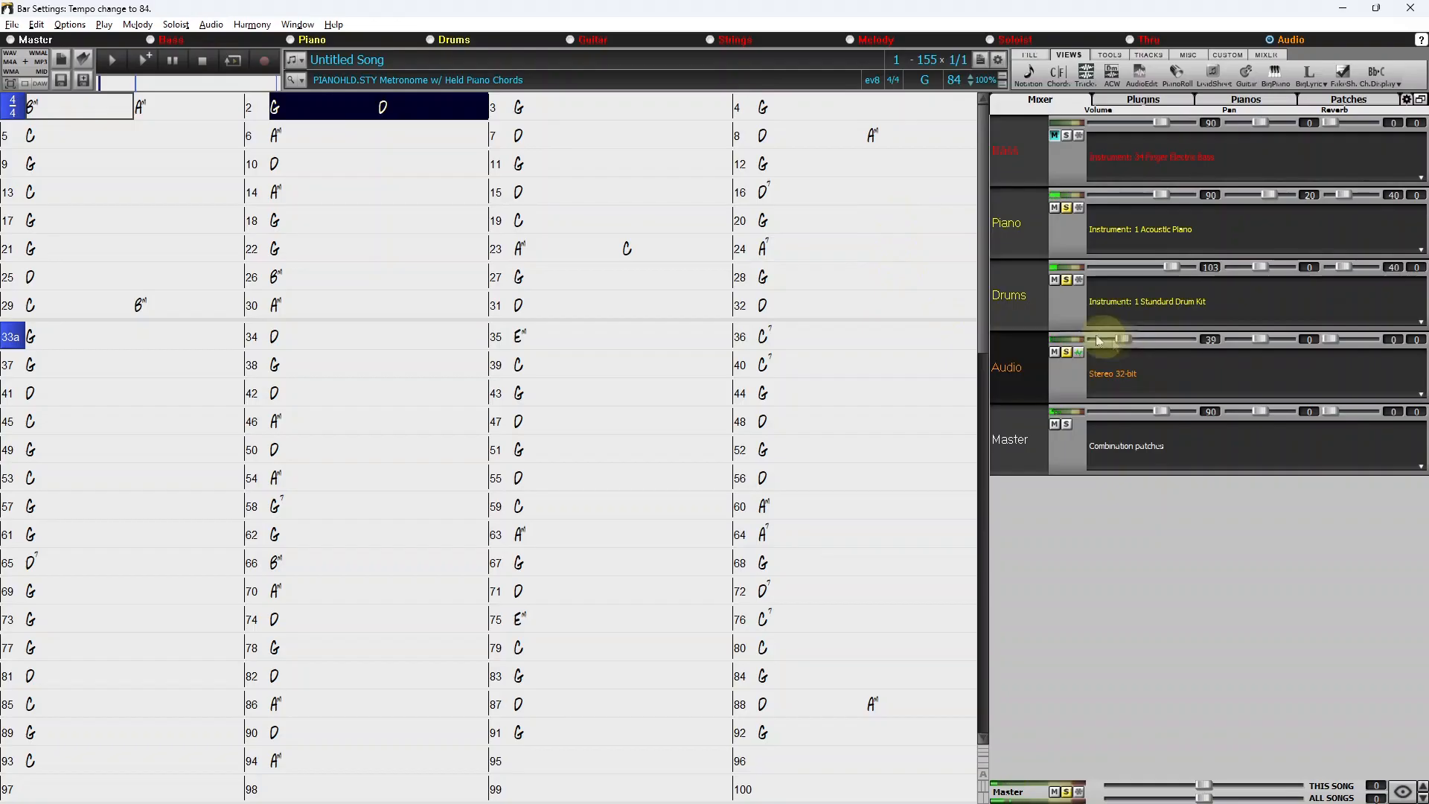
# - Add an a part marker at bar 3, clear the repeated G chord in bar 4, and stop playback
pyautogui.click(495, 108)
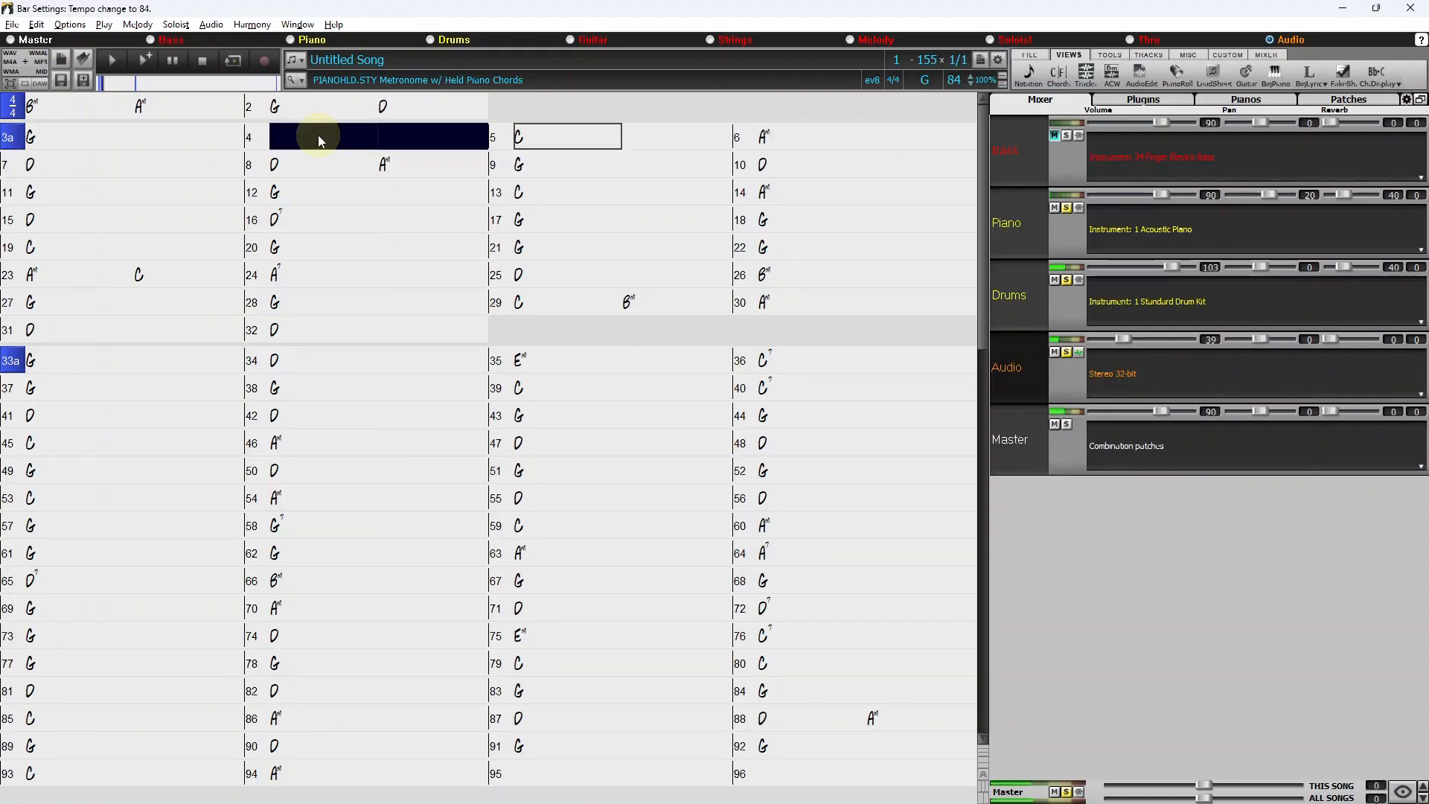
pyautogui.press('space')
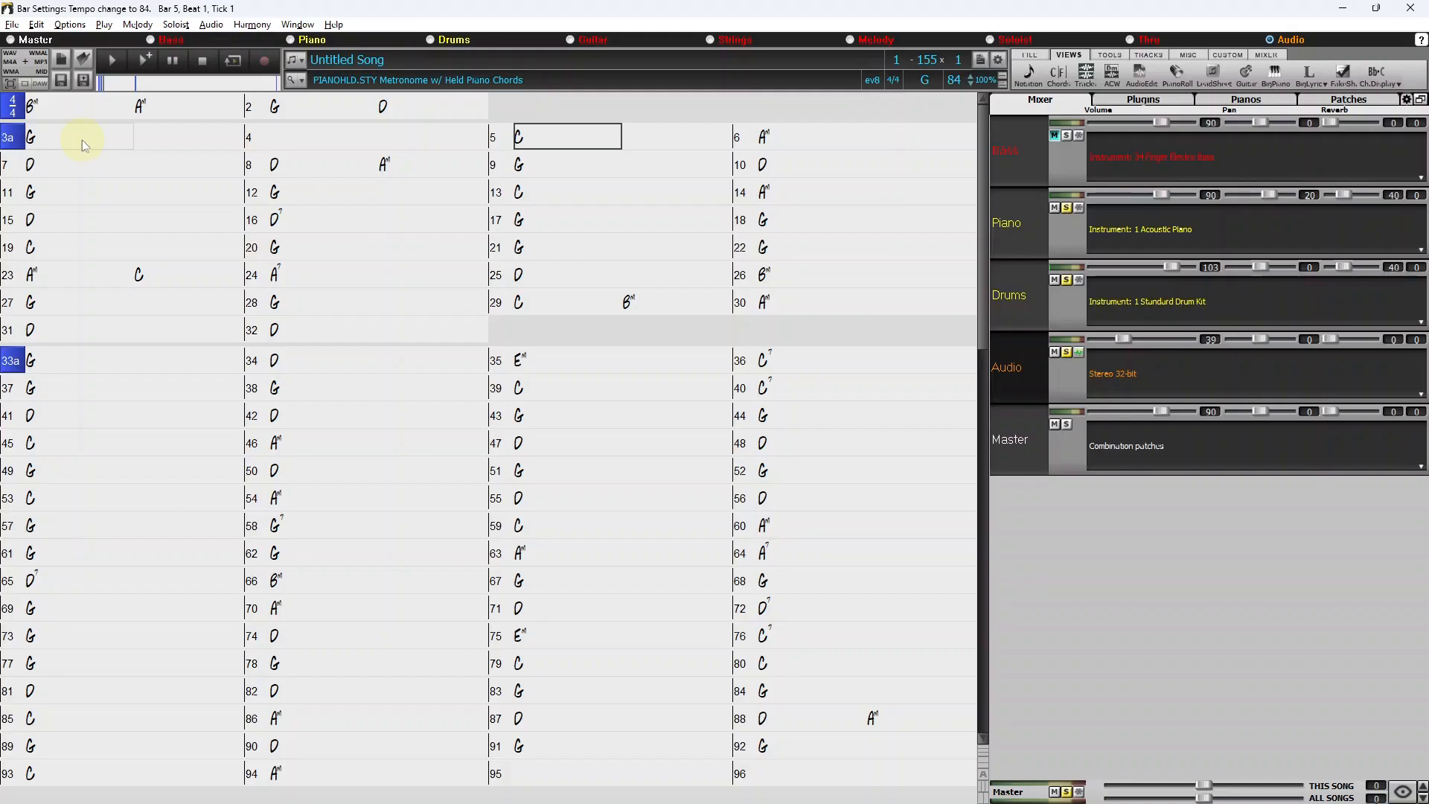
pyautogui.moveTo(54, 142); pyautogui.dragTo(350, 143)
pyautogui.click(307, 152)
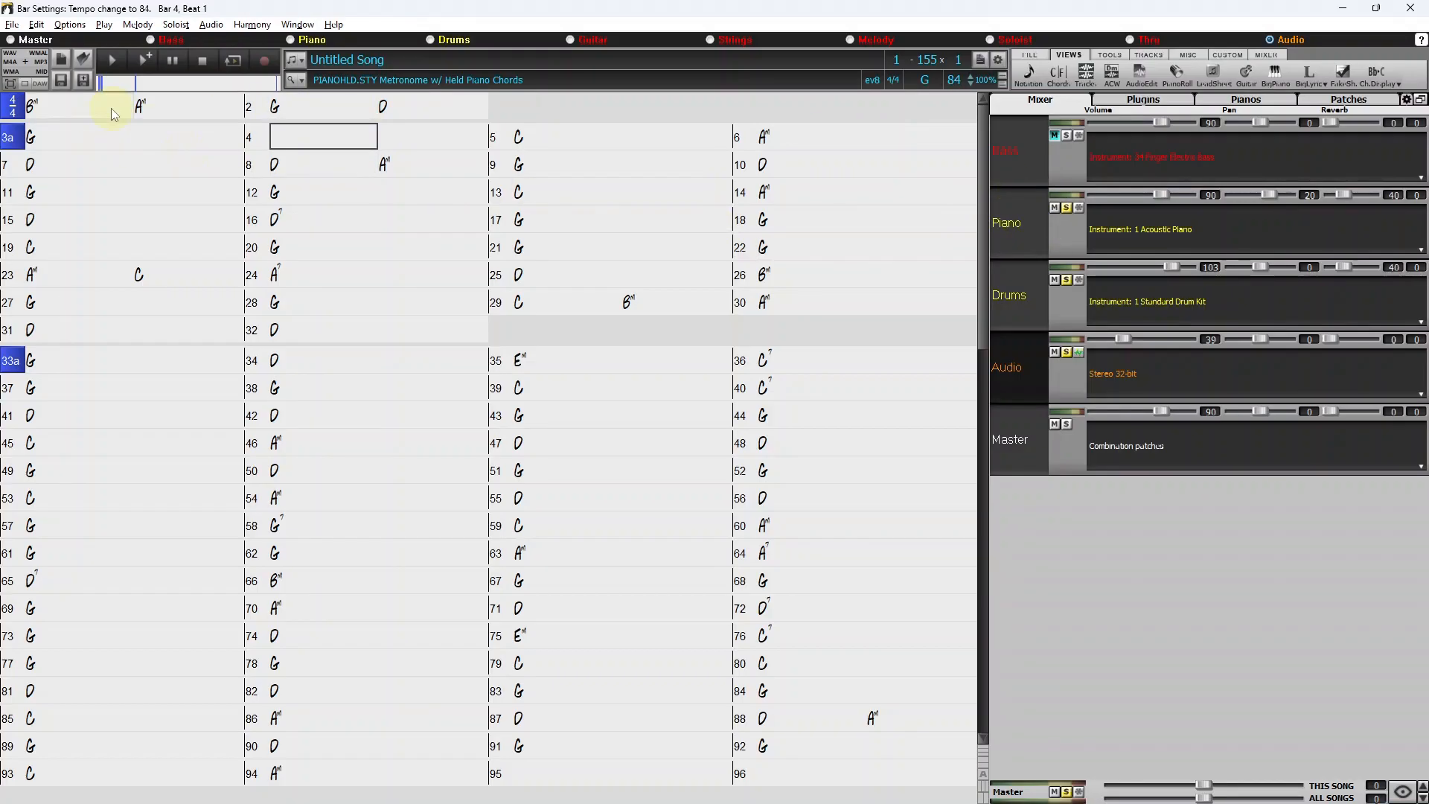
# - Replay bar 1, play from bar 3 to bar 10 while raising the Audio track's volume to 51, and stop
pyautogui.moveTo(111, 109); pyautogui.dragTo(142, 110)
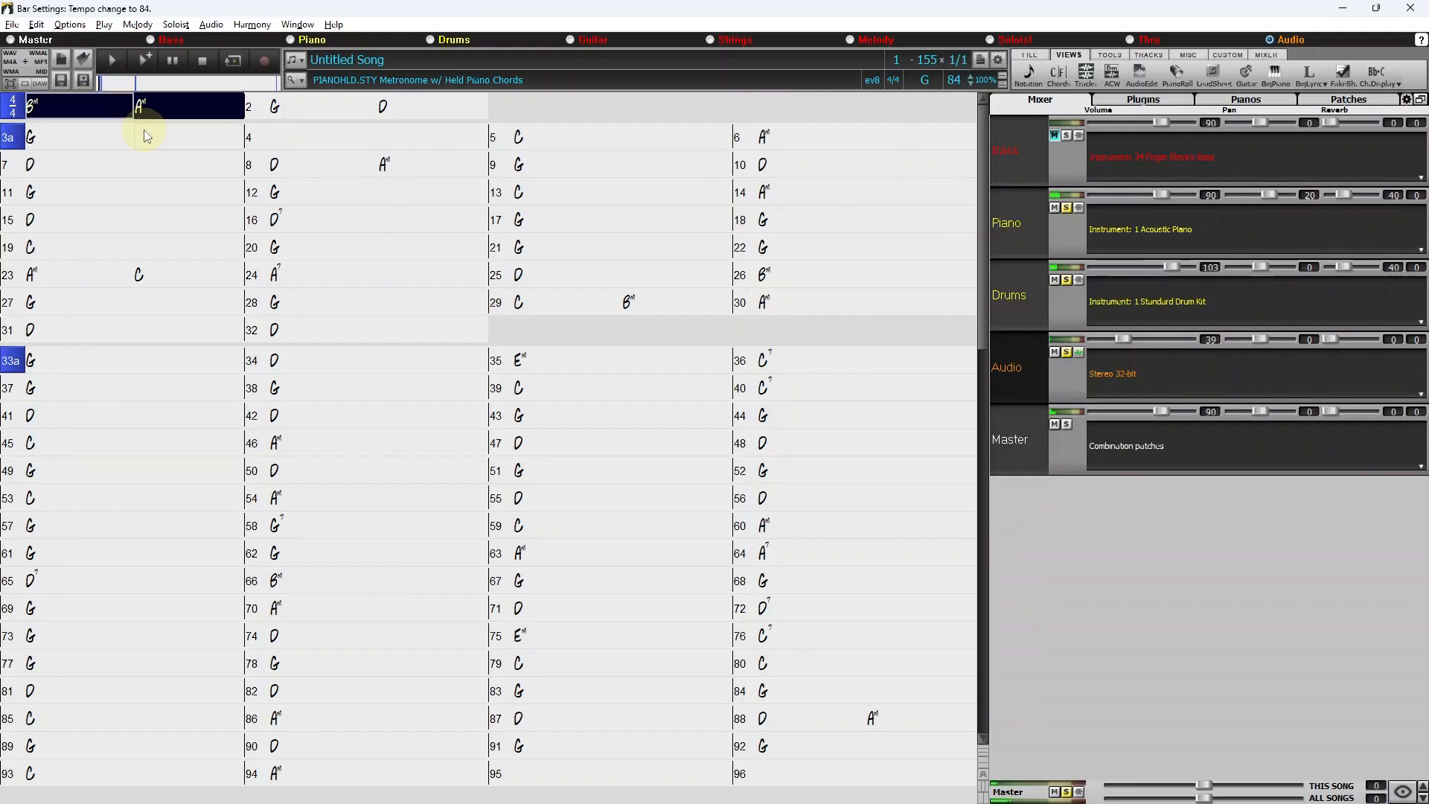
pyautogui.press('space')
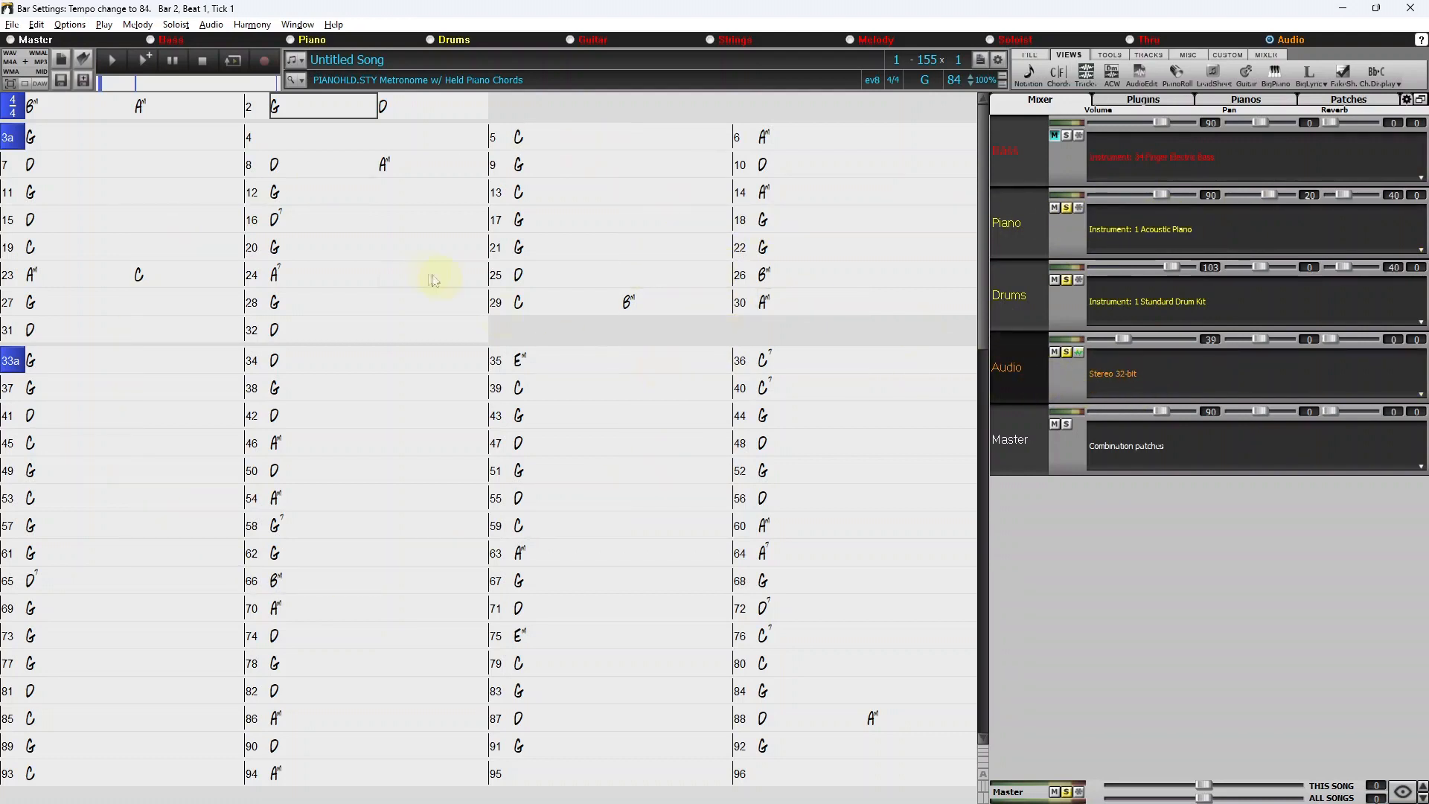
pyautogui.click(83, 137)
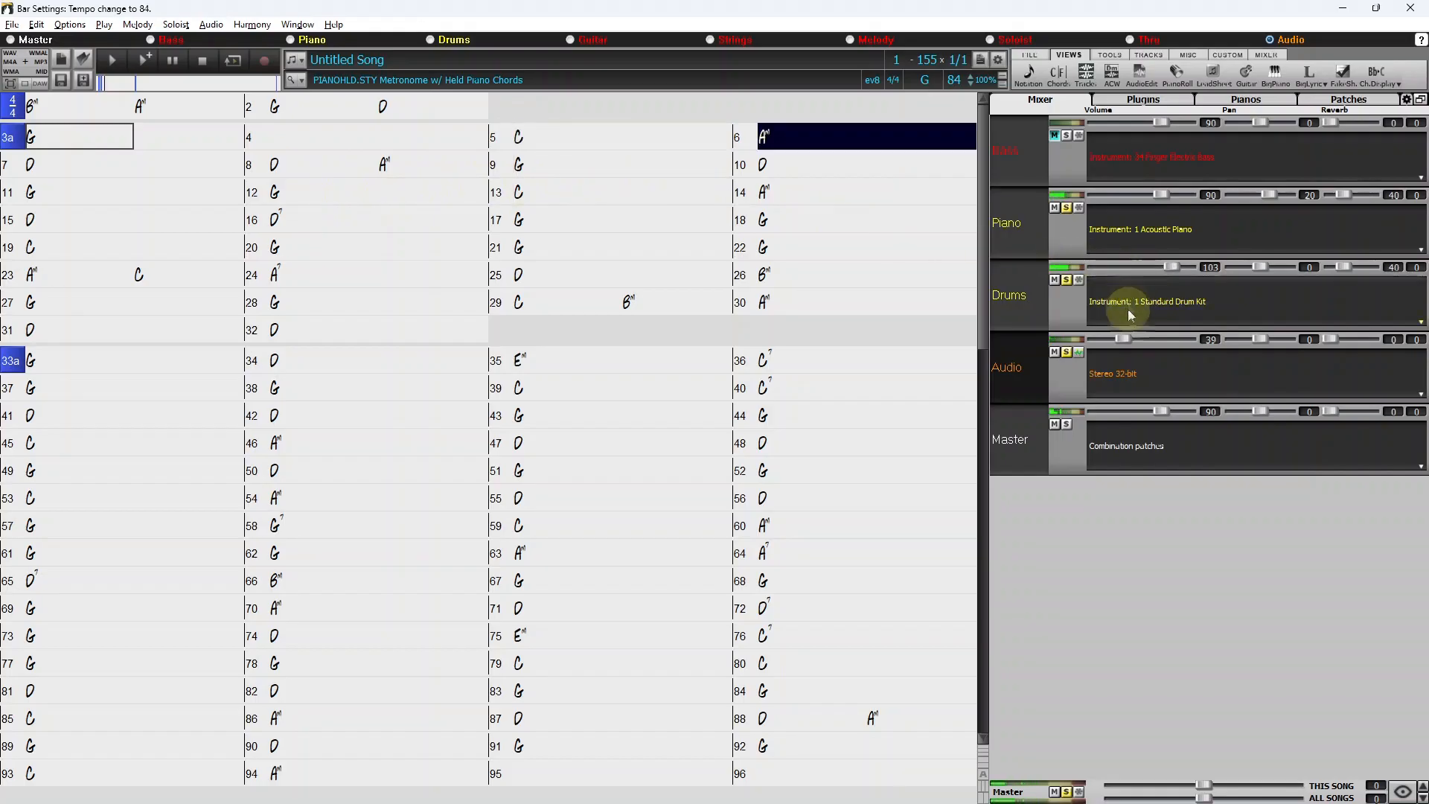
pyautogui.moveTo(1128, 341); pyautogui.dragTo(1136, 340)
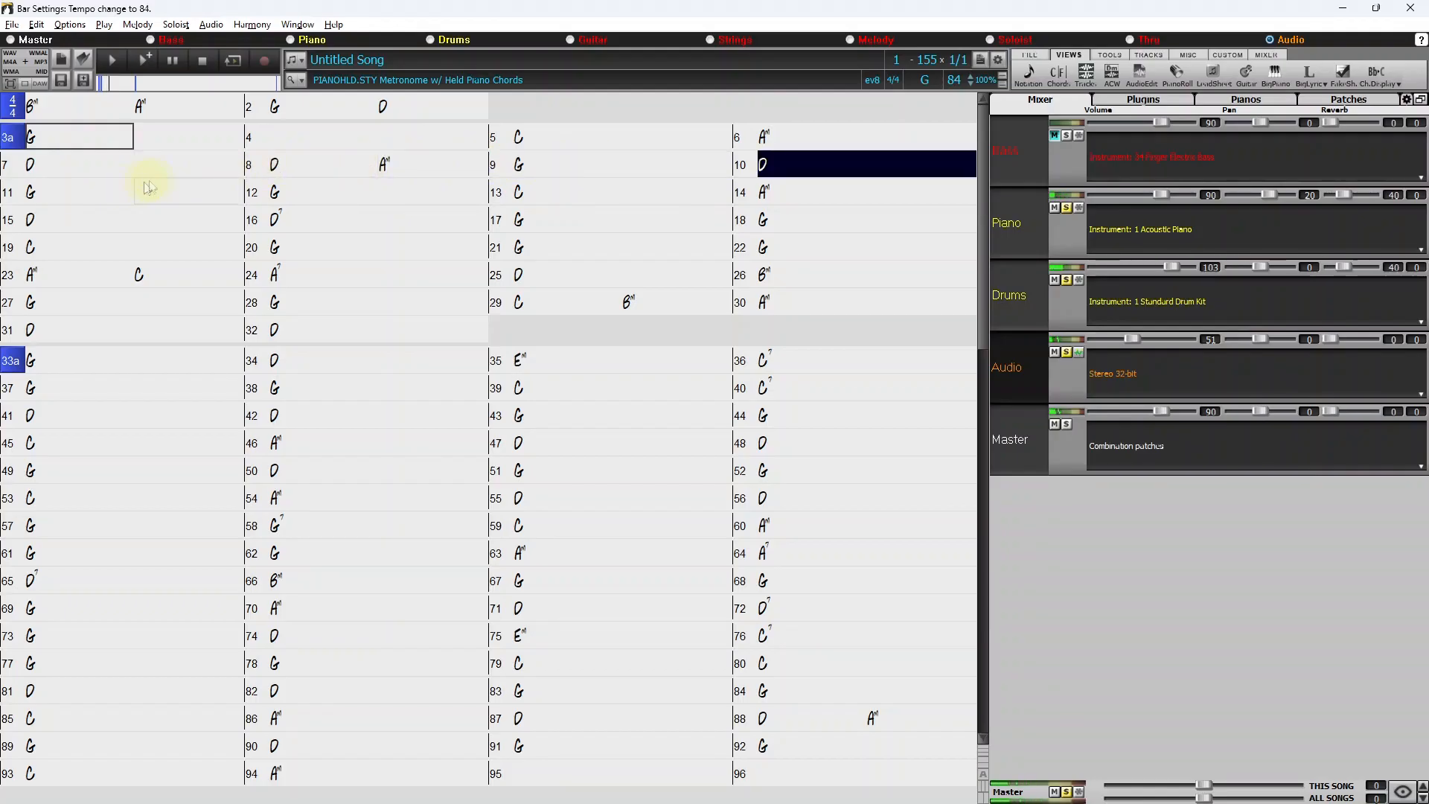
pyautogui.press('space')
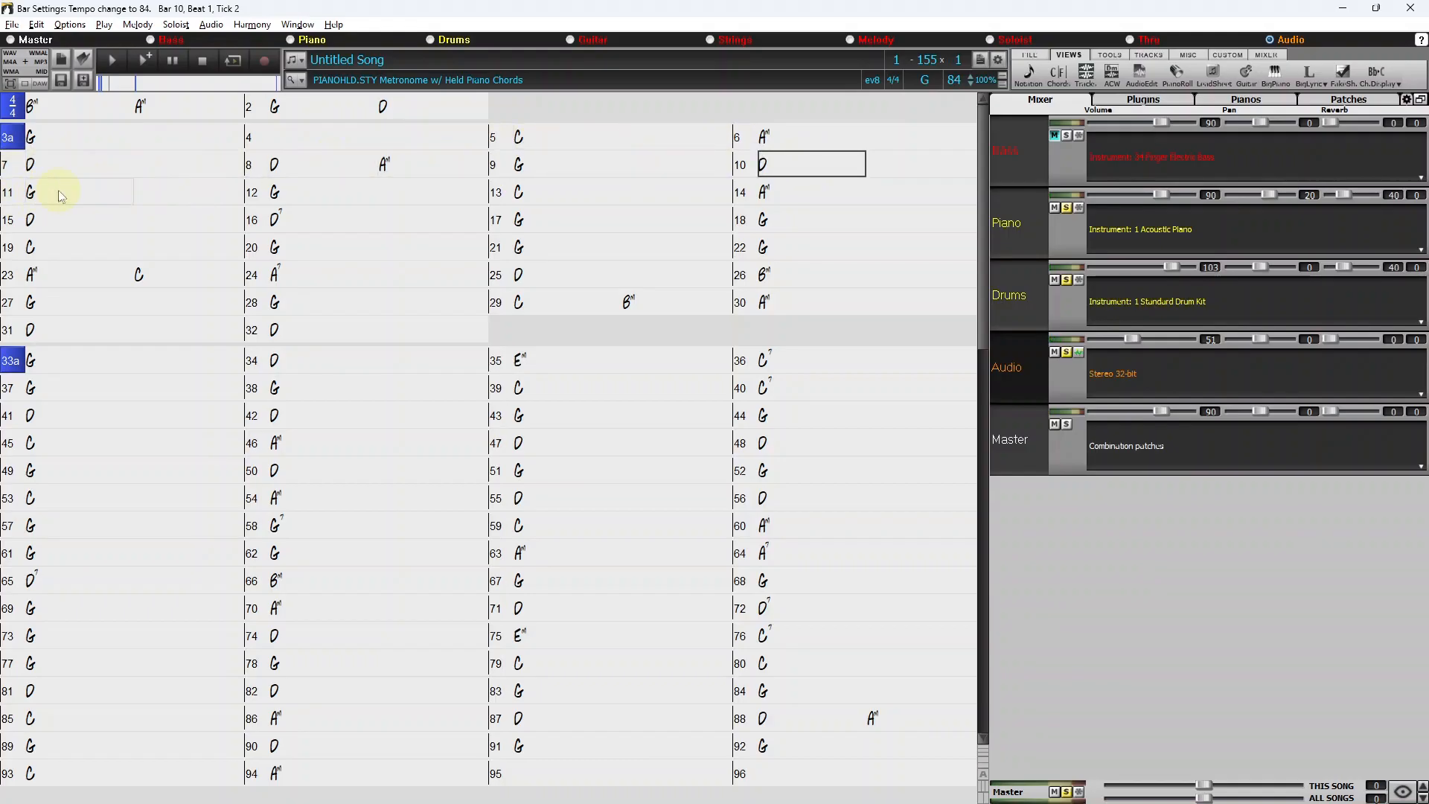
# - Resume playback from bar 10, add an a part marker at bar 11, clear the G chord in bar 12, and stop at bar 16
pyautogui.press('space')
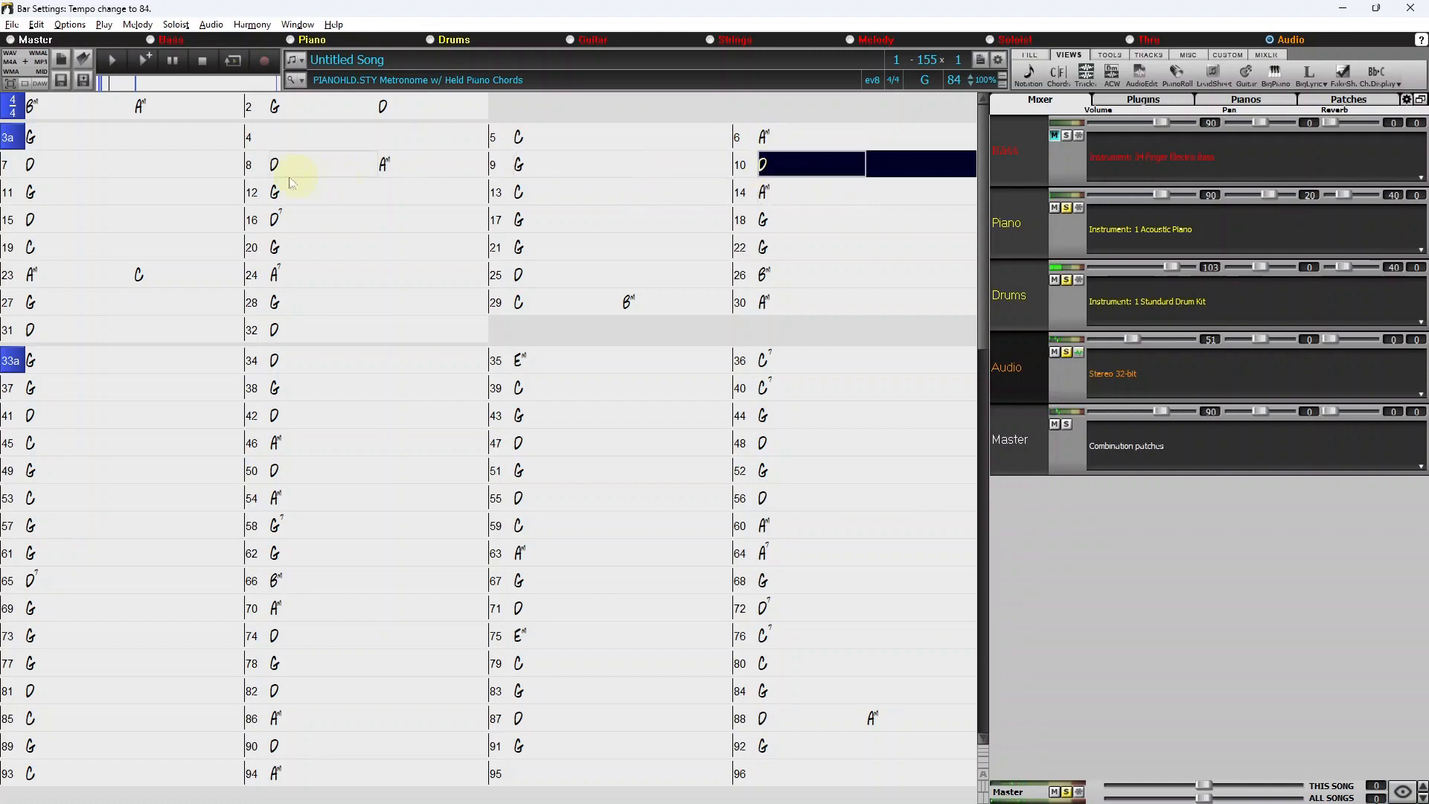
pyautogui.click(15, 195)
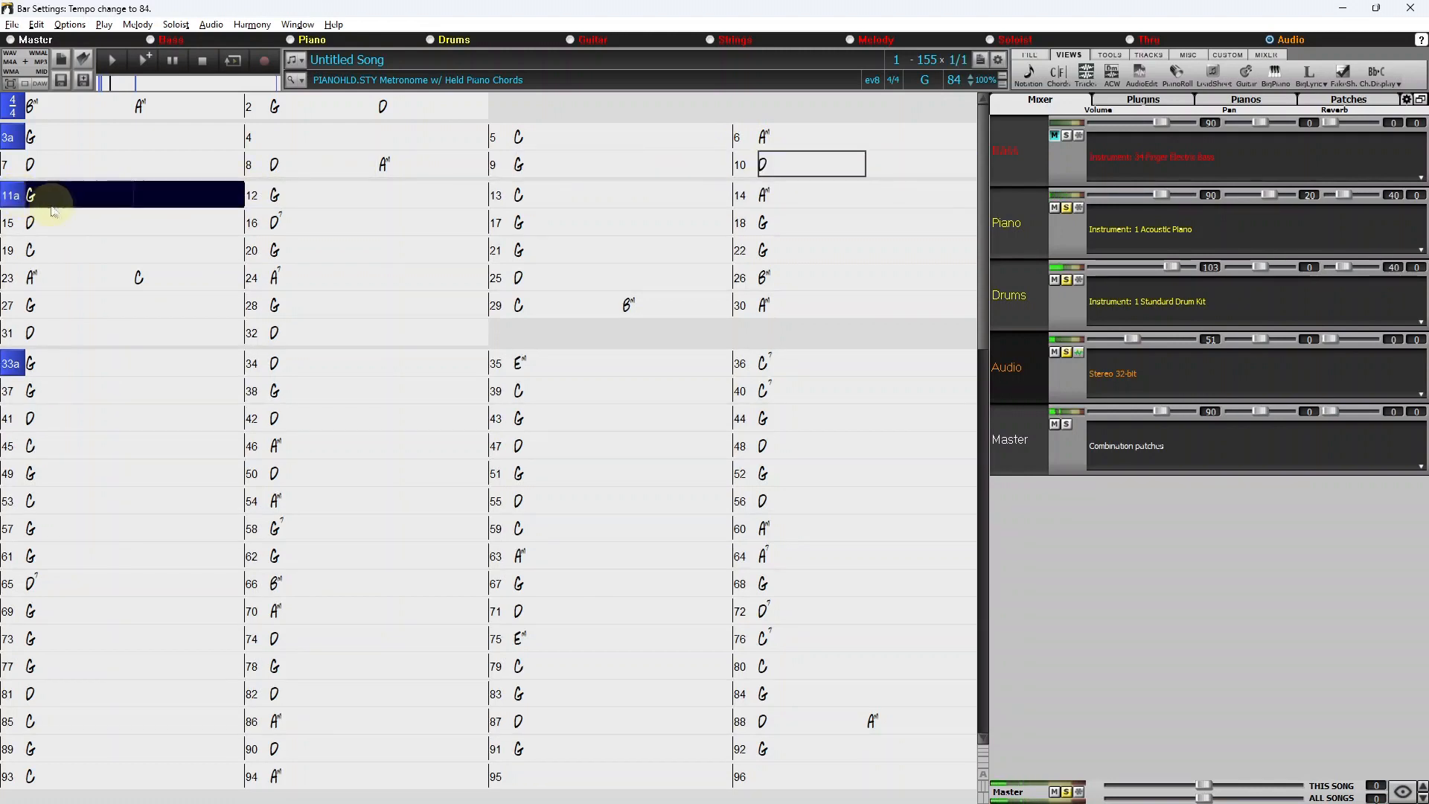
pyautogui.click(346, 192)
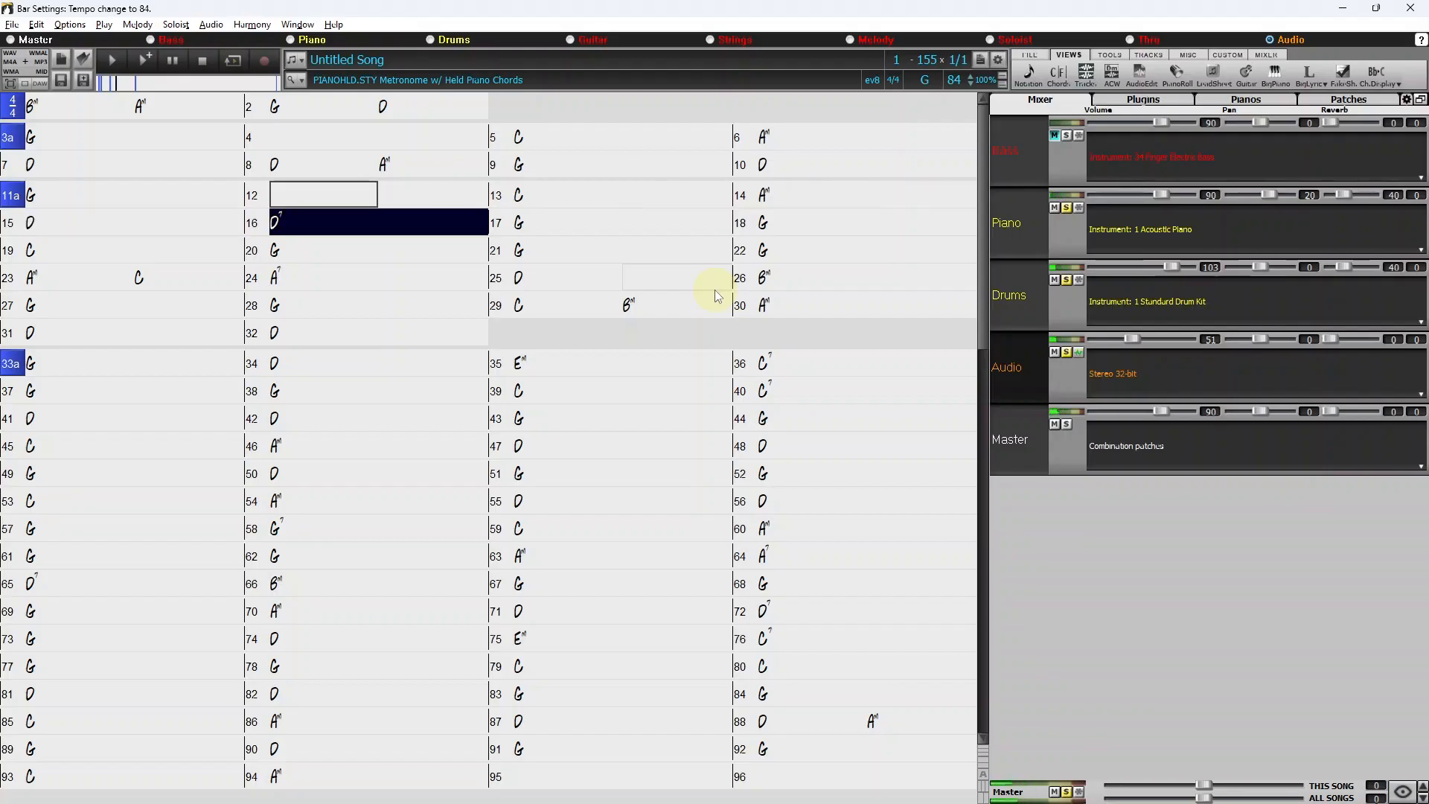
pyautogui.click(202, 60)
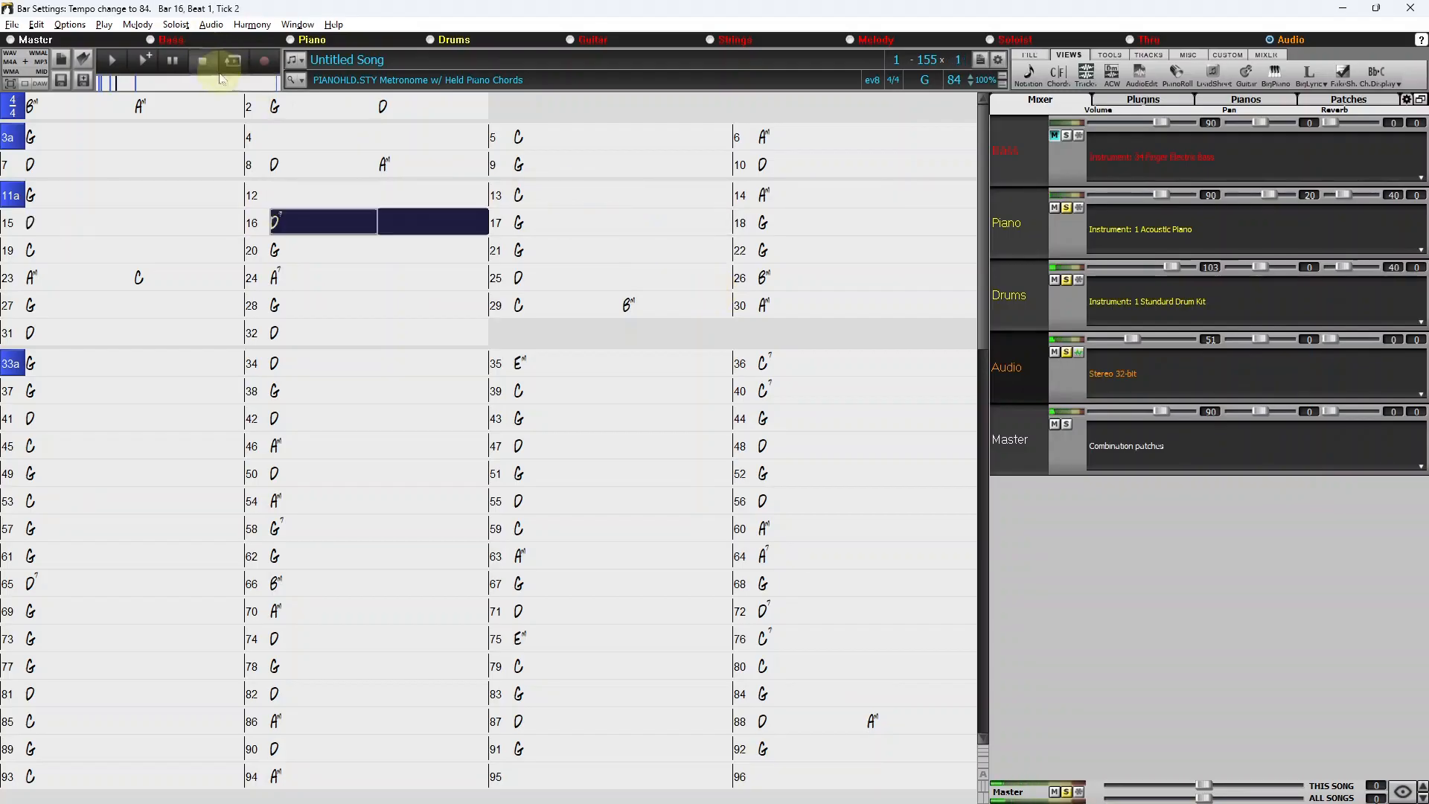
# - Set bar 16's chords to D on beat 1 and Am on beat 3, and replay from that bar
pyautogui.click(418, 217)
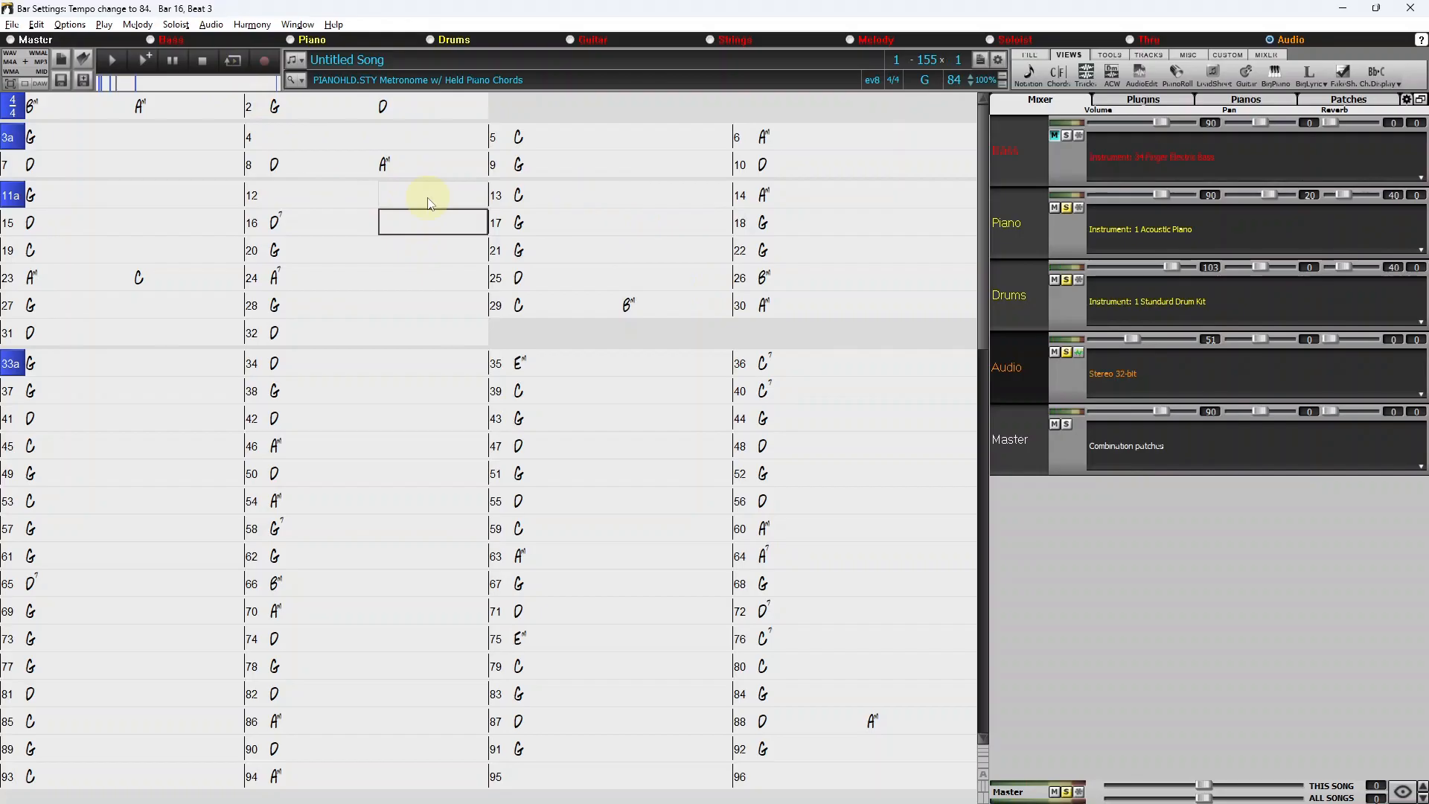
pyautogui.write('Am')
pyautogui.press('Return')
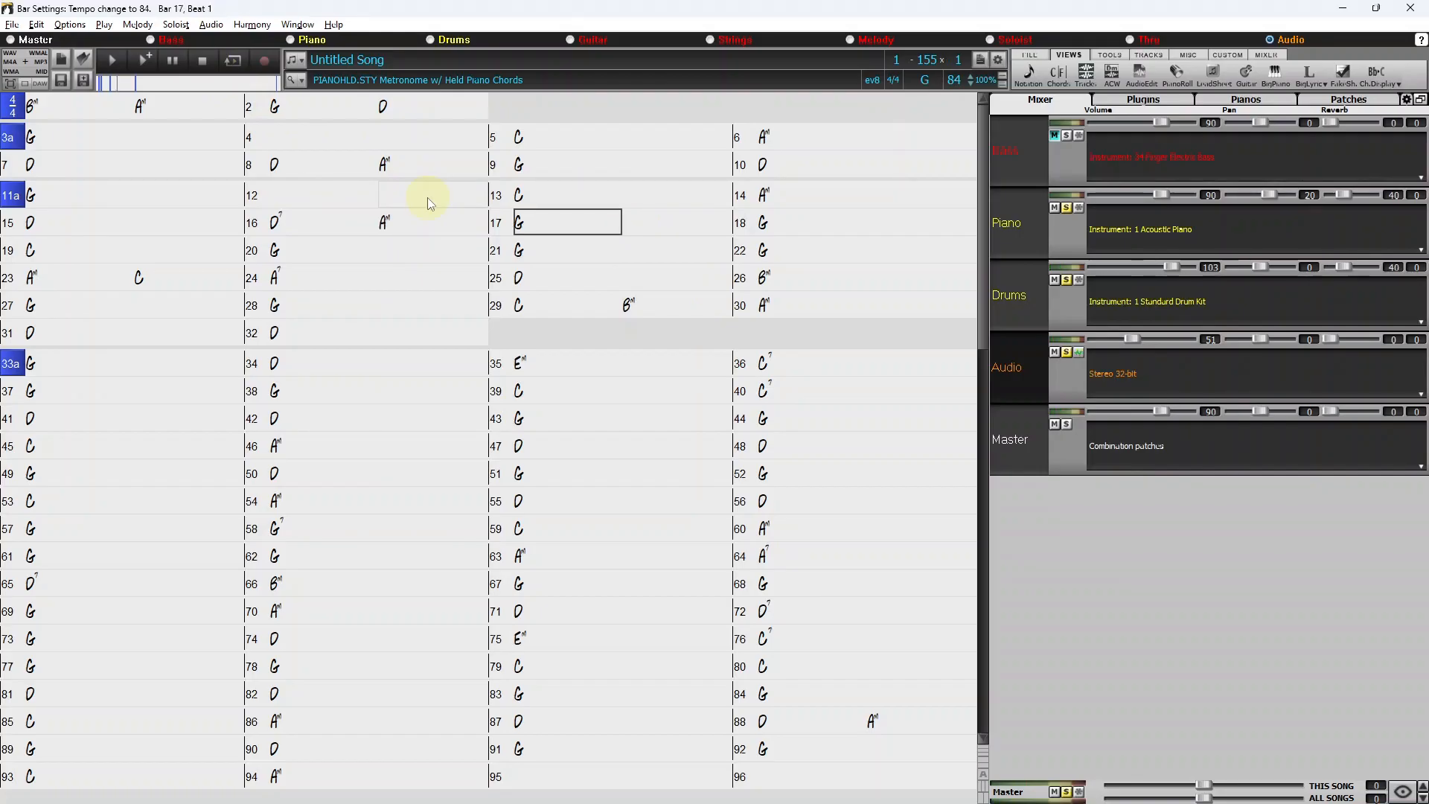
pyautogui.press('Left')
pyautogui.press('Left')
pyautogui.write('D')
pyautogui.press('Return')
pyautogui.press('Left')
pyautogui.press('Right')
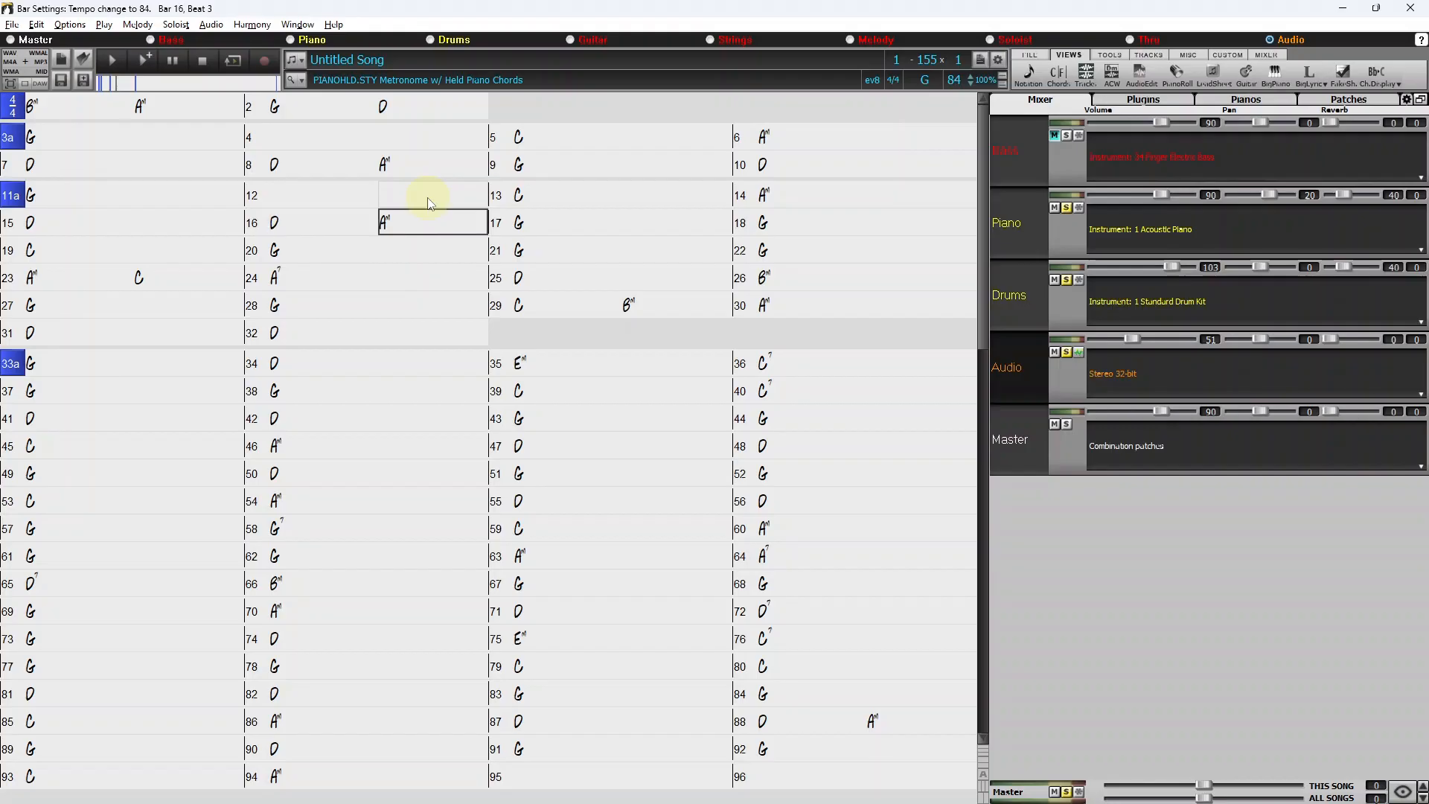
pyautogui.keyDown('shift'); pyautogui.click(337, 226); pyautogui.keyUp('shift')
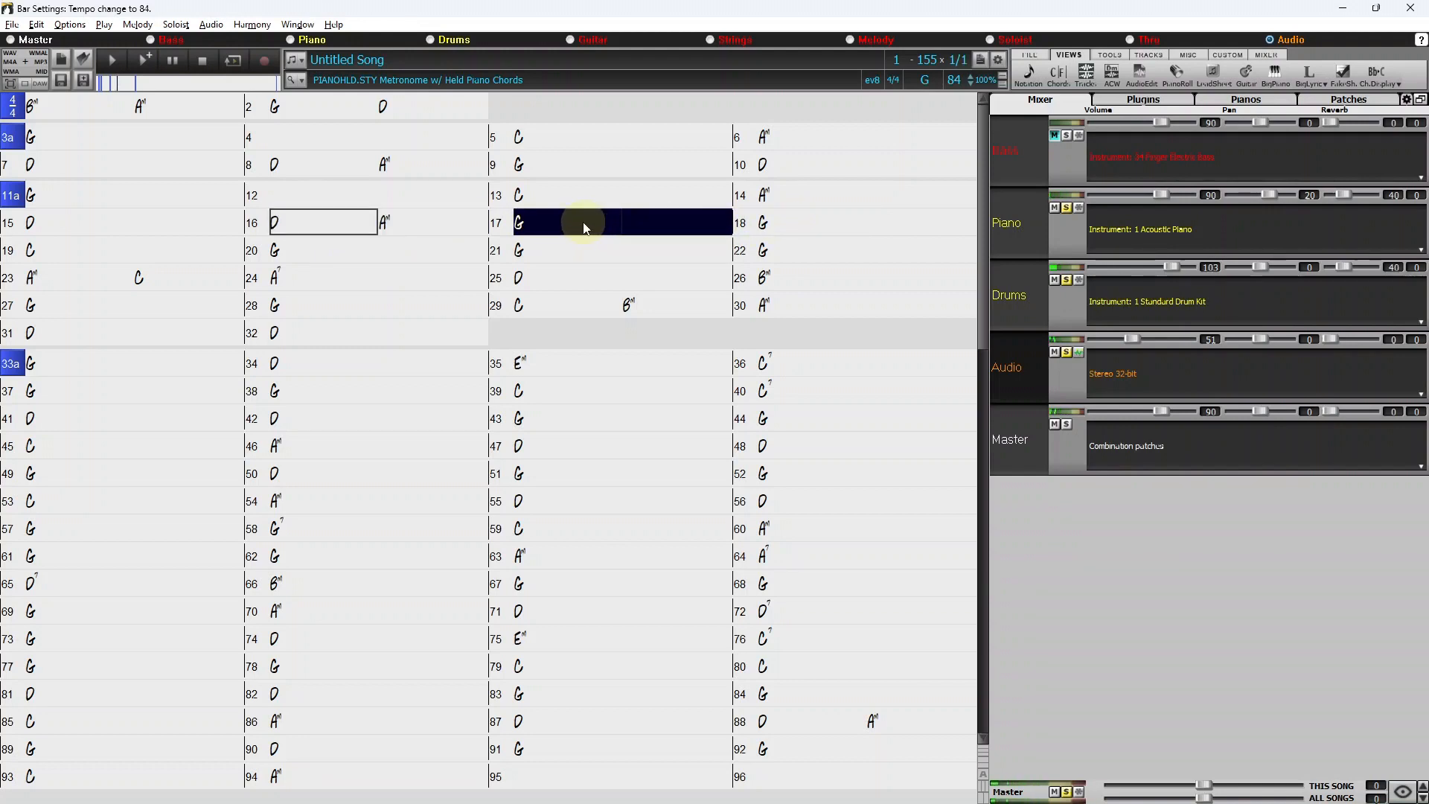
# - Change the chord on beat 1 of bar 18 to G7
pyautogui.click(819, 221)
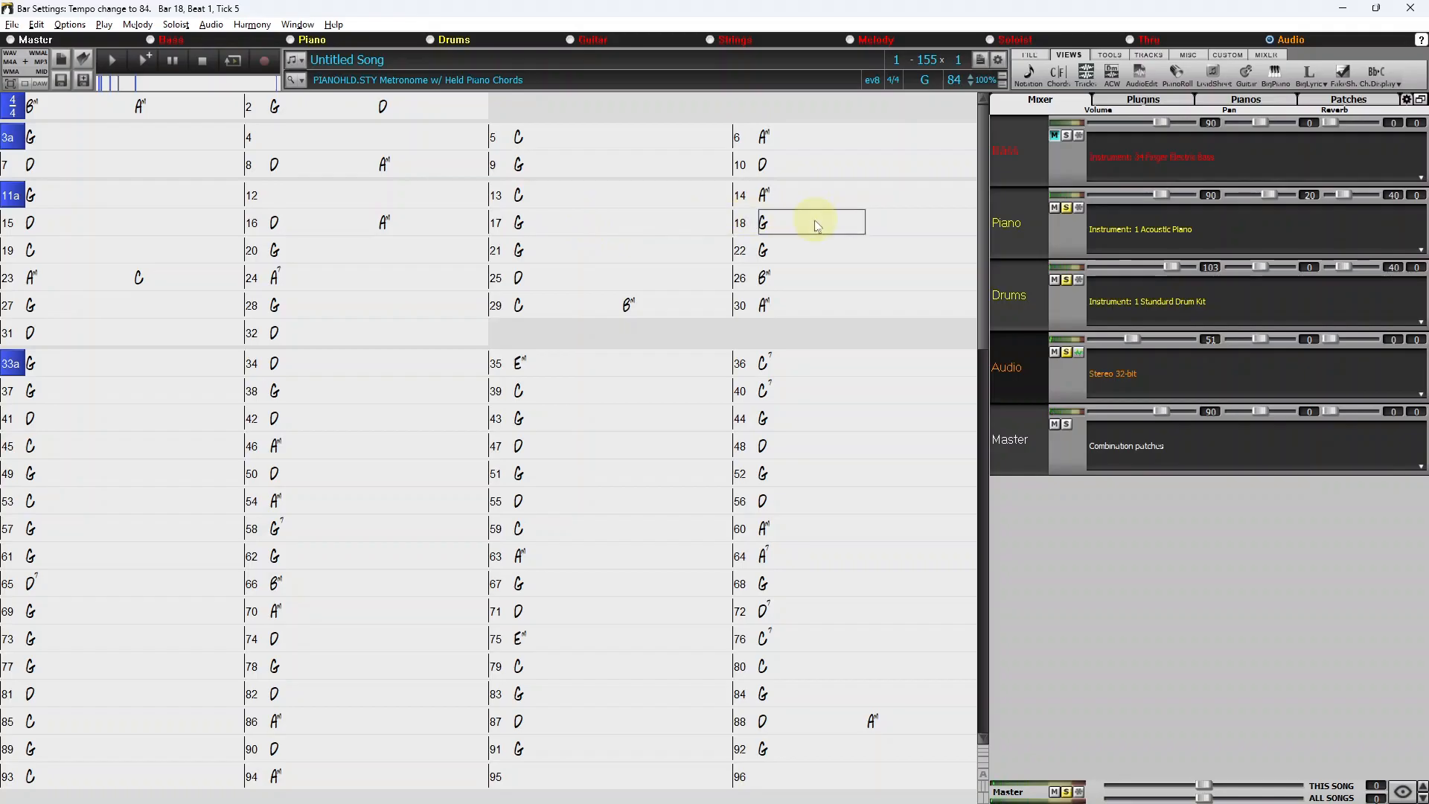
pyautogui.write('F7')
pyautogui.press('BackSpace')
pyautogui.press('BackSpace')
pyautogui.write('G7')
pyautogui.press('Return')
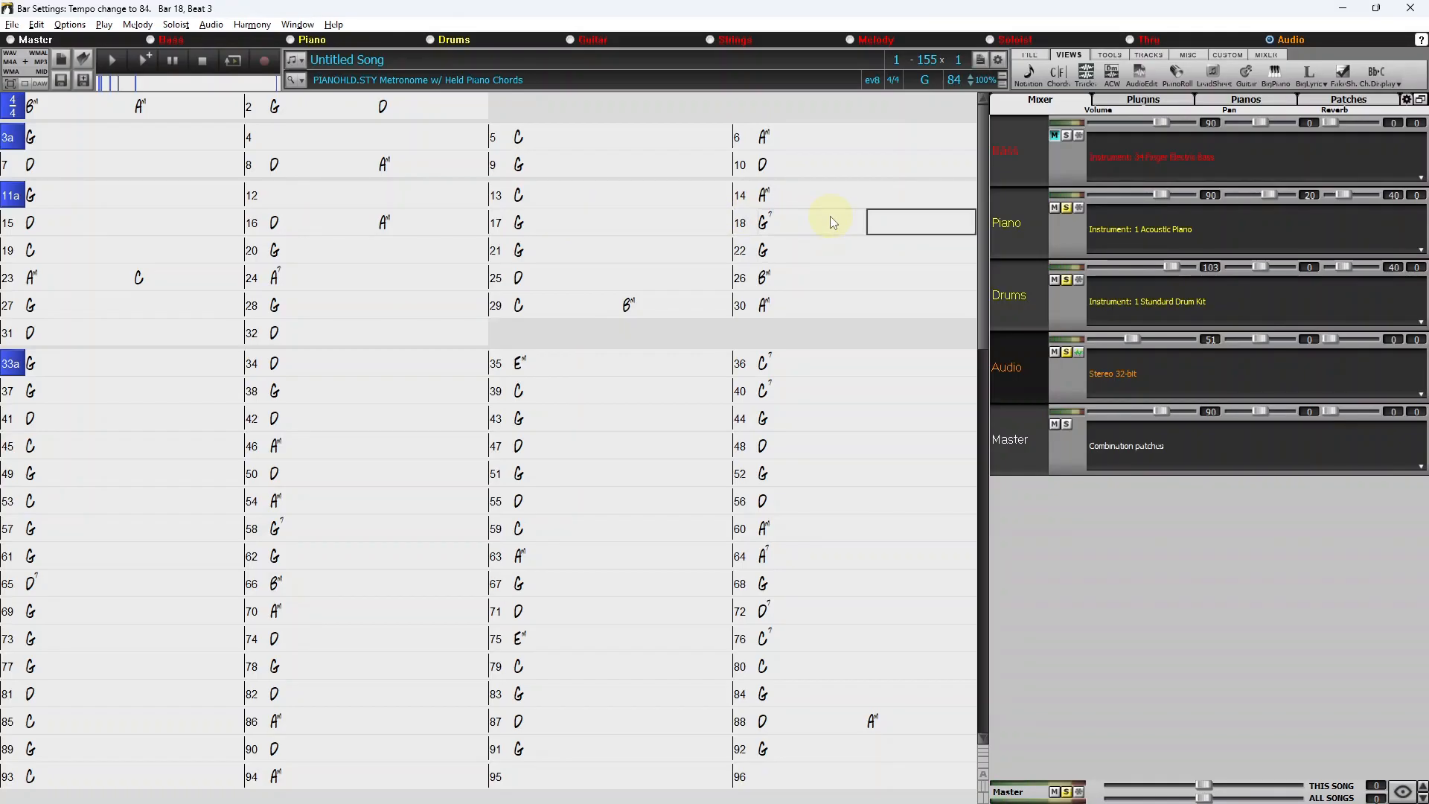
# - Play from bar 18, add a b part marker at bar 19, and stop playback
pyautogui.click(788, 218)
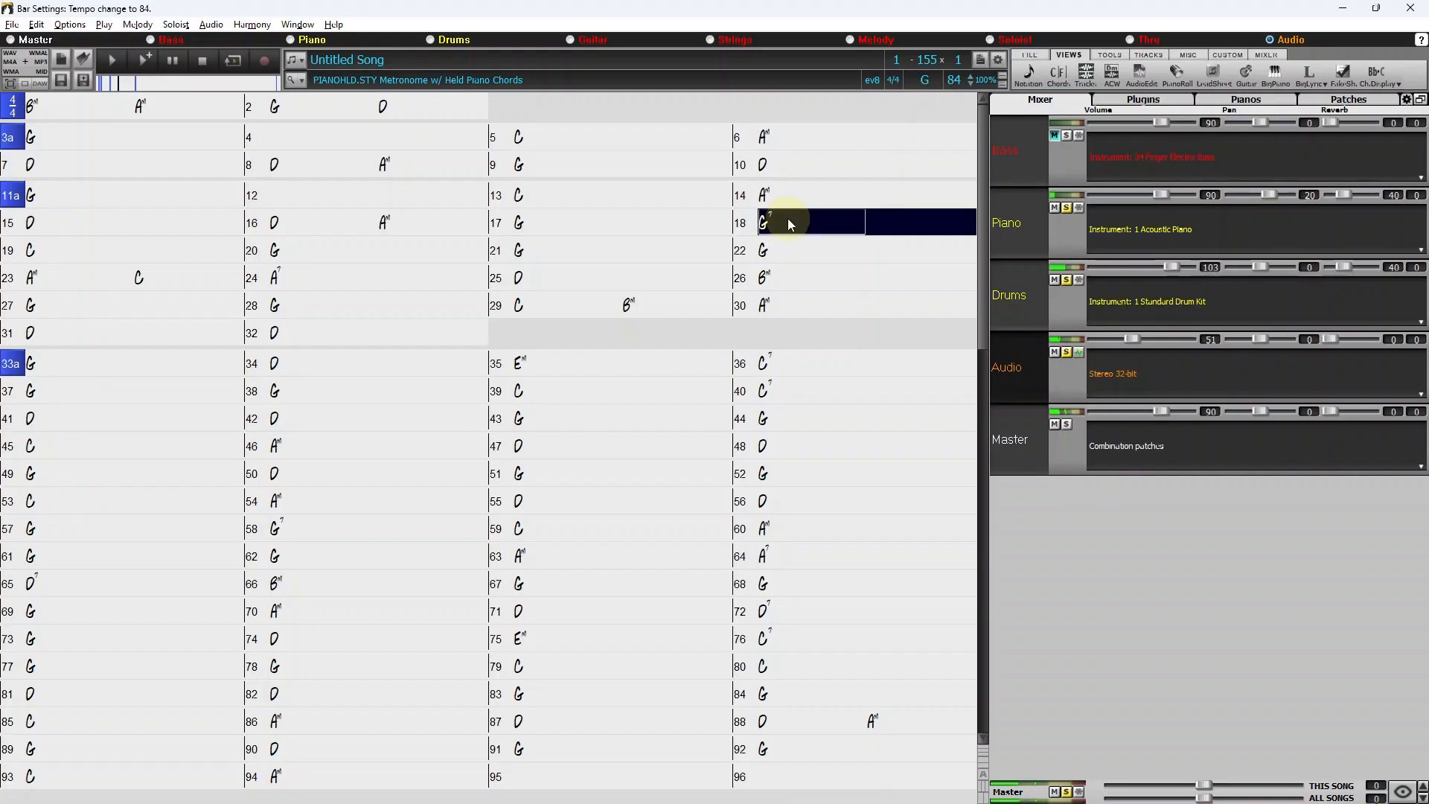
pyautogui.press('Right')
pyautogui.press('Right')
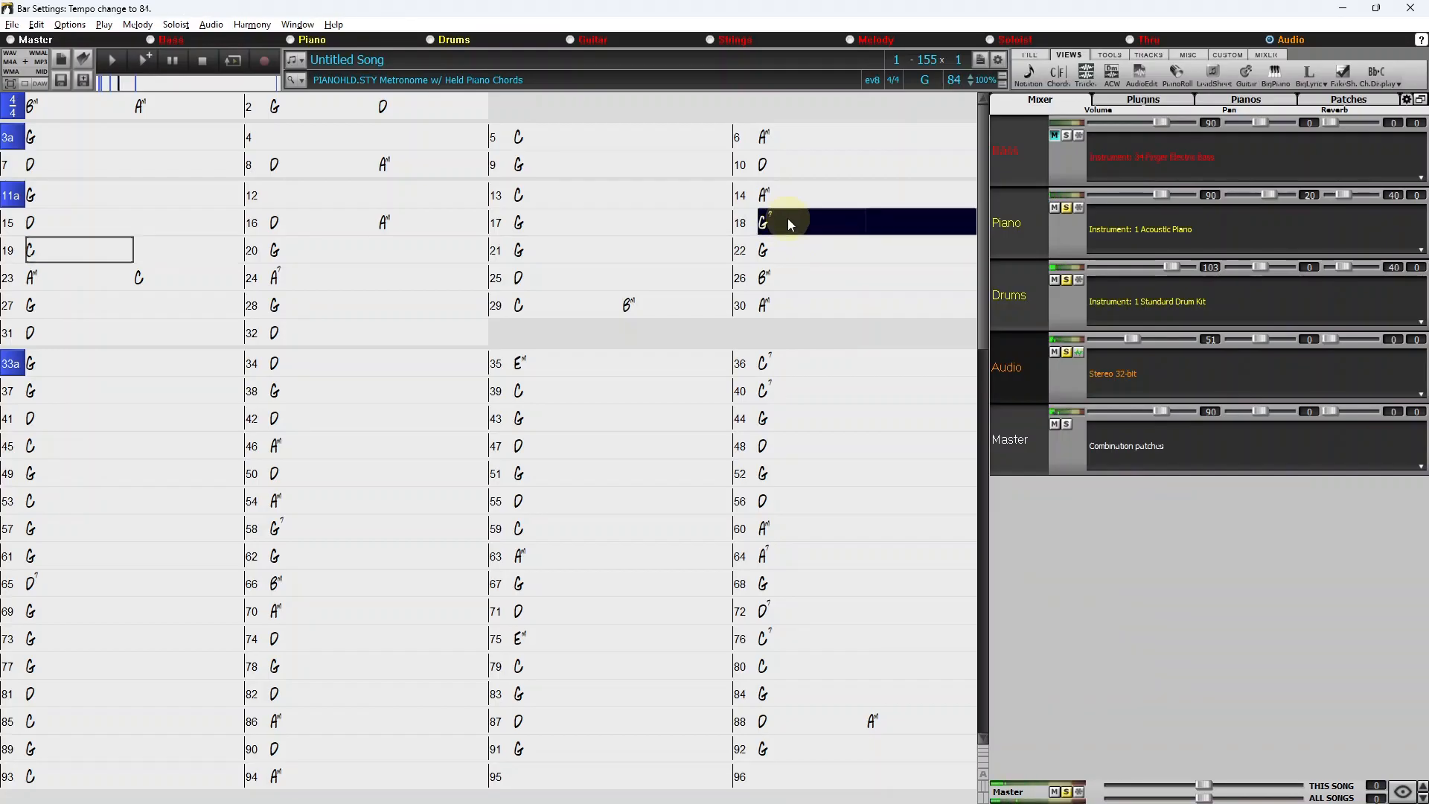
pyautogui.press('p')
pyautogui.press('p')
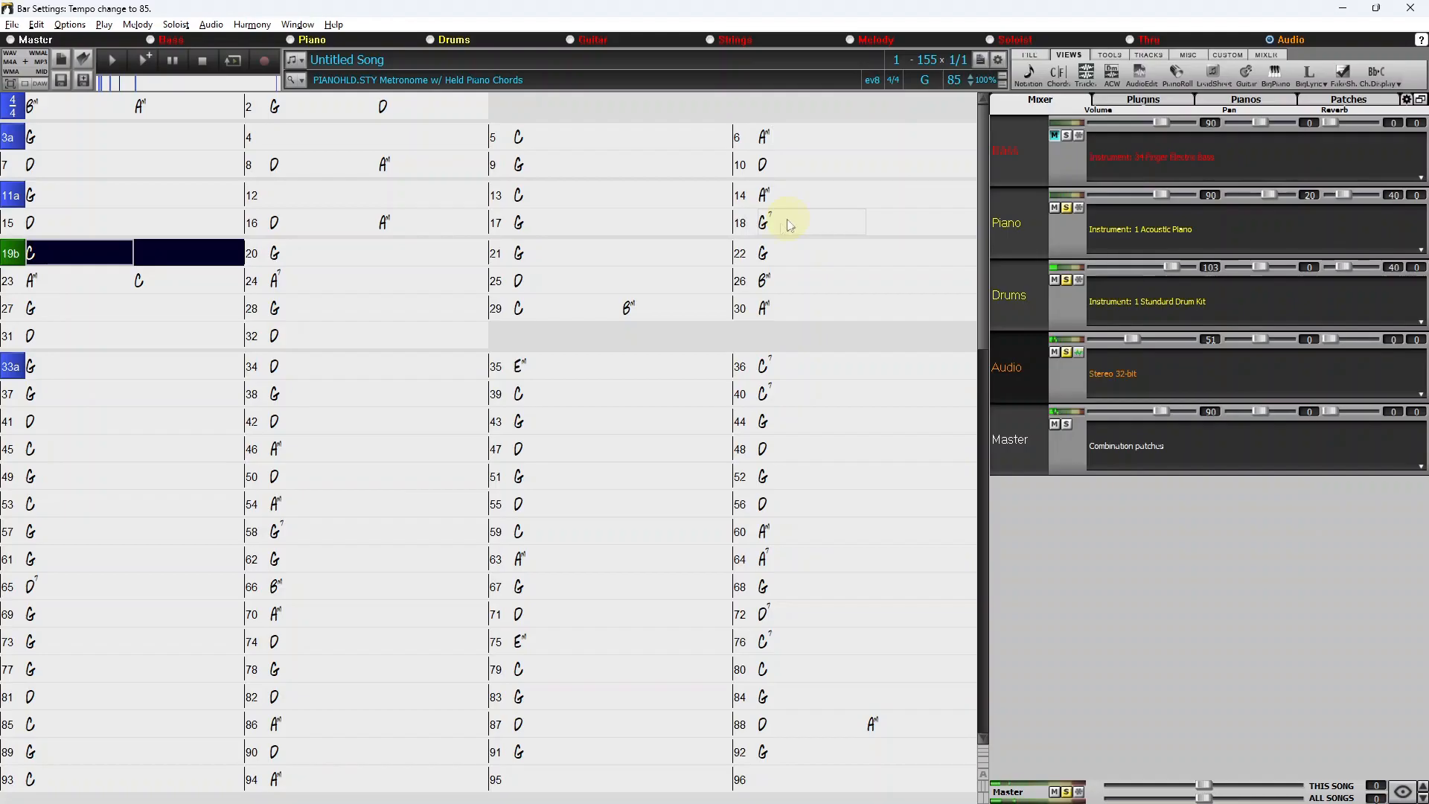
pyautogui.press('Escape')
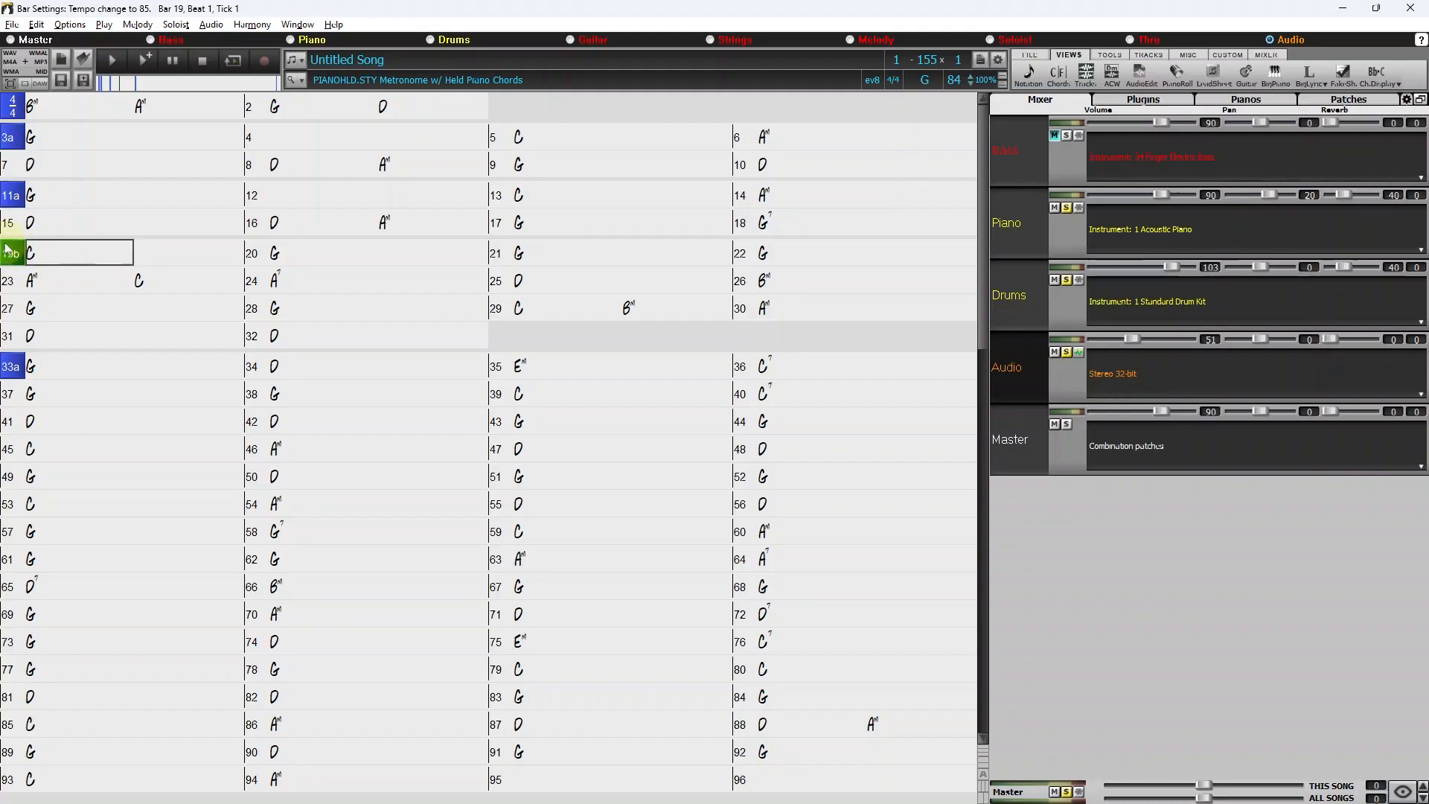
# - Play from bar 19 and change the chord on beat 1 of bar 20 to Am
pyautogui.click(68, 255)
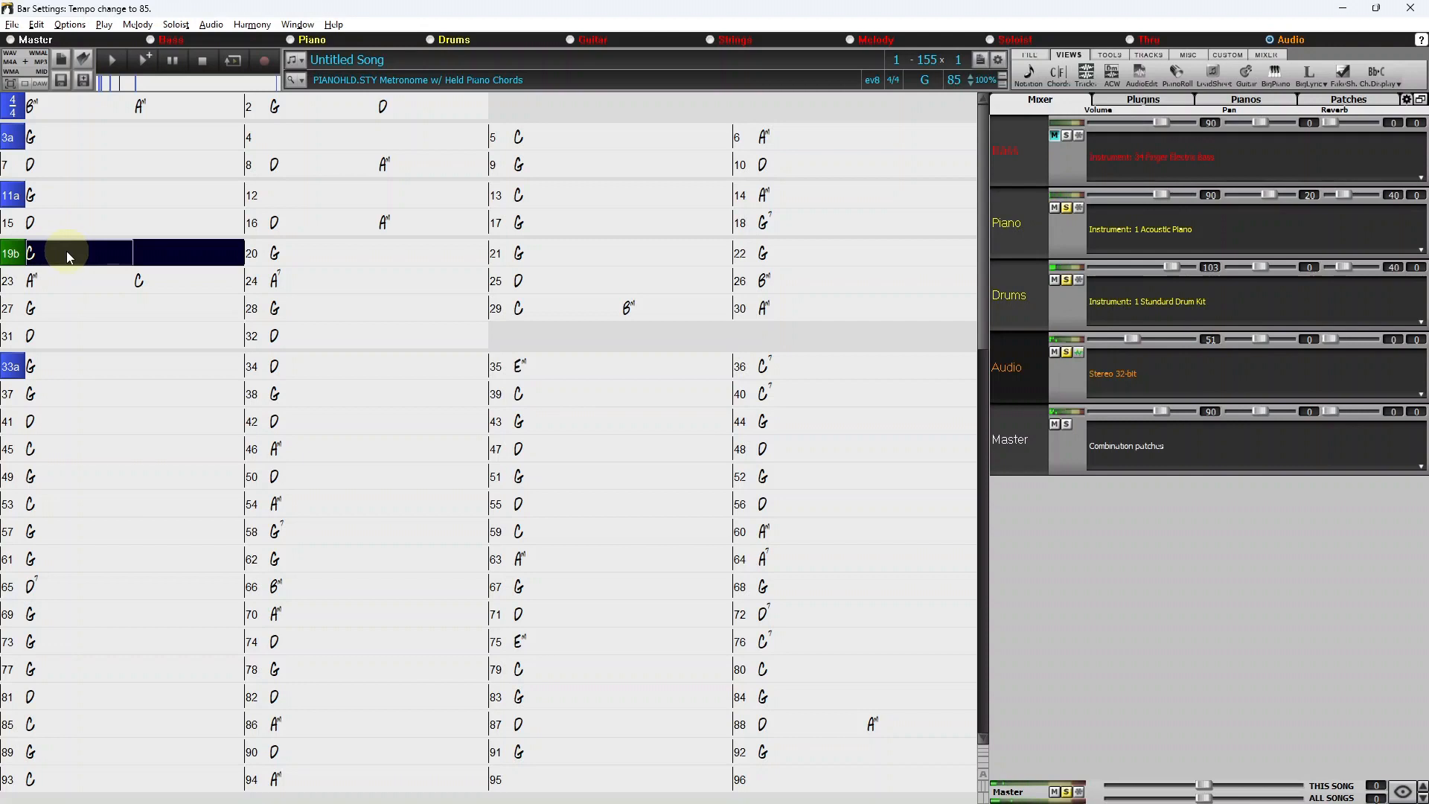
pyautogui.click(359, 258)
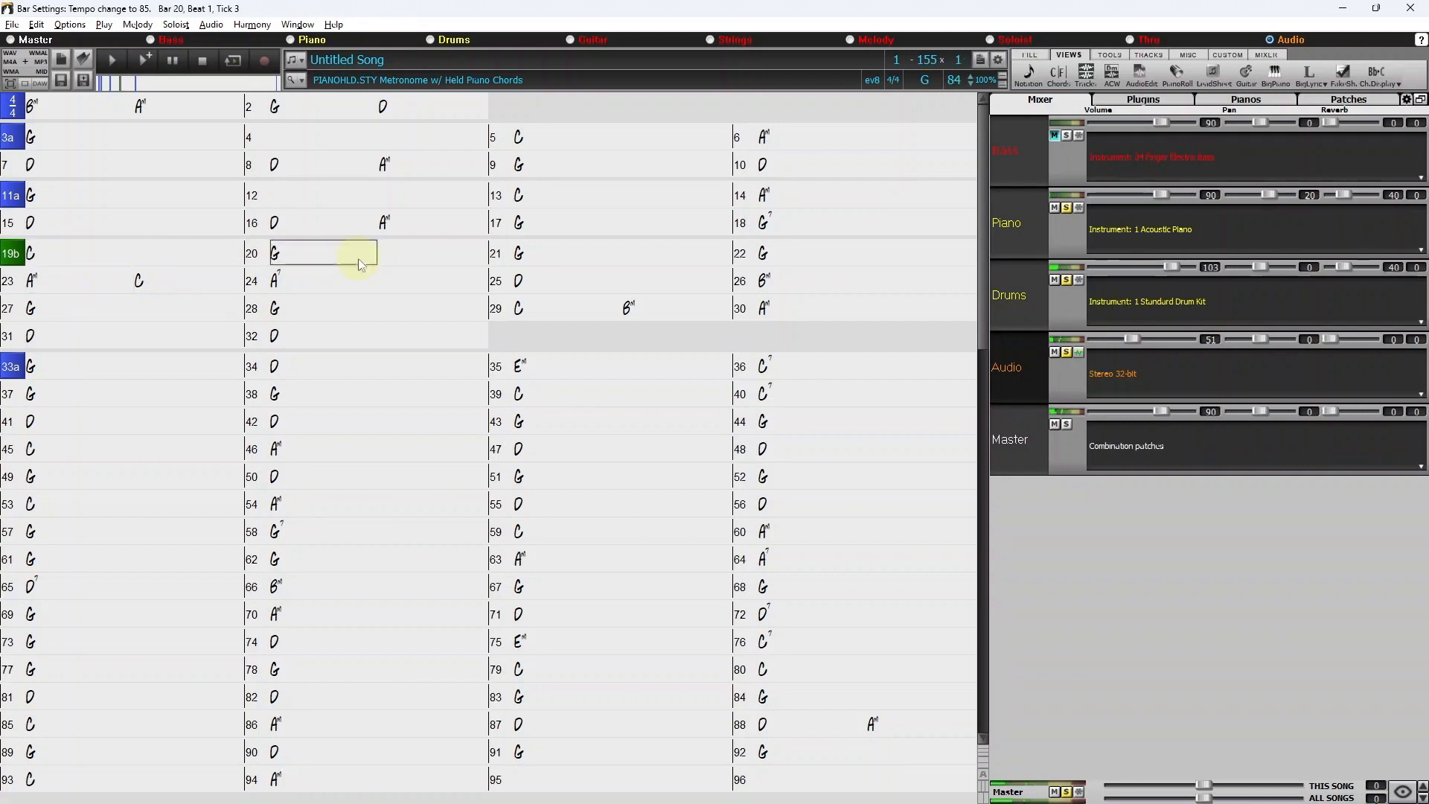
pyautogui.click(305, 258)
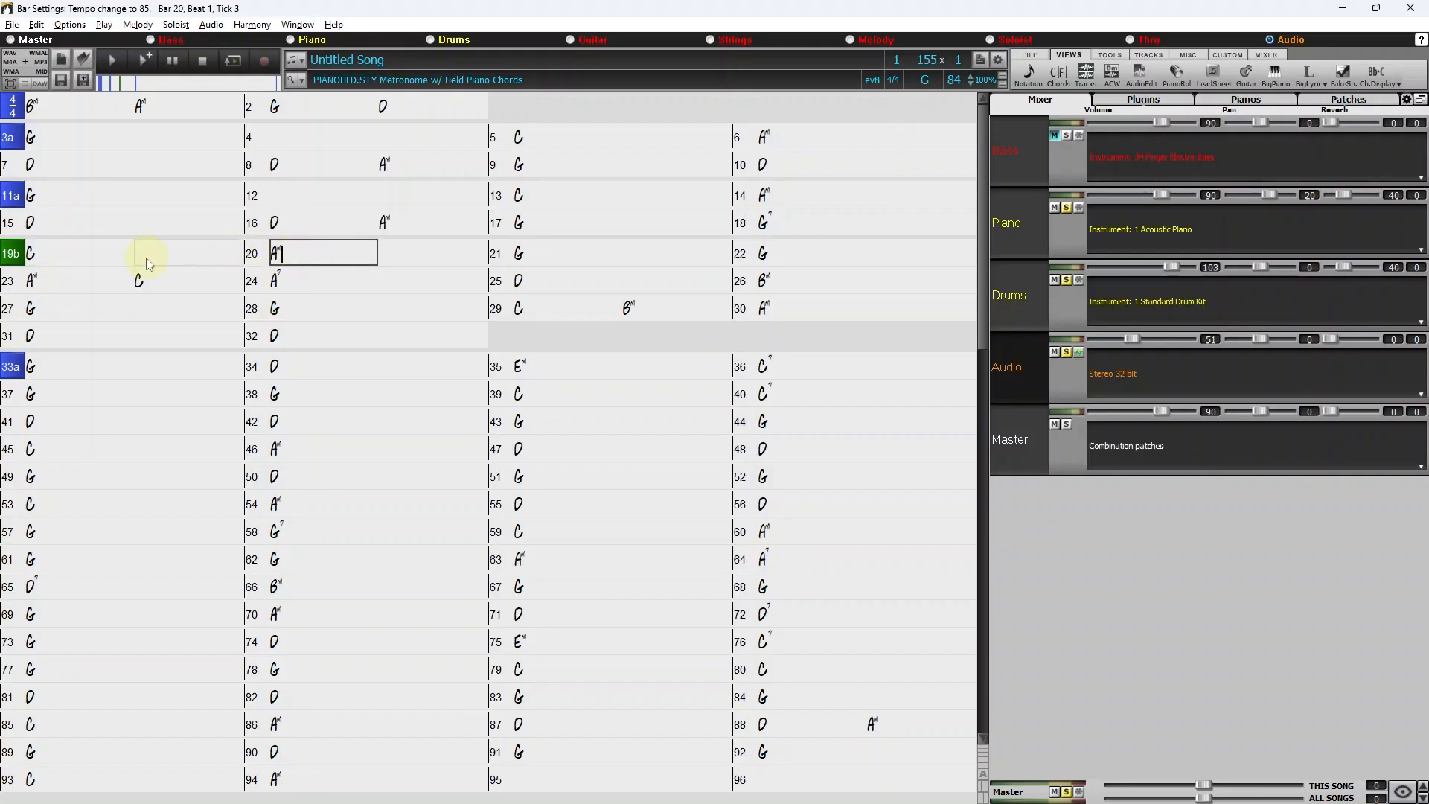
pyautogui.click(88, 256)
# - Replay from bar 19, change bar 22's chord to G7, and stop playback at bar 23
pyautogui.doubleClick(95, 257)
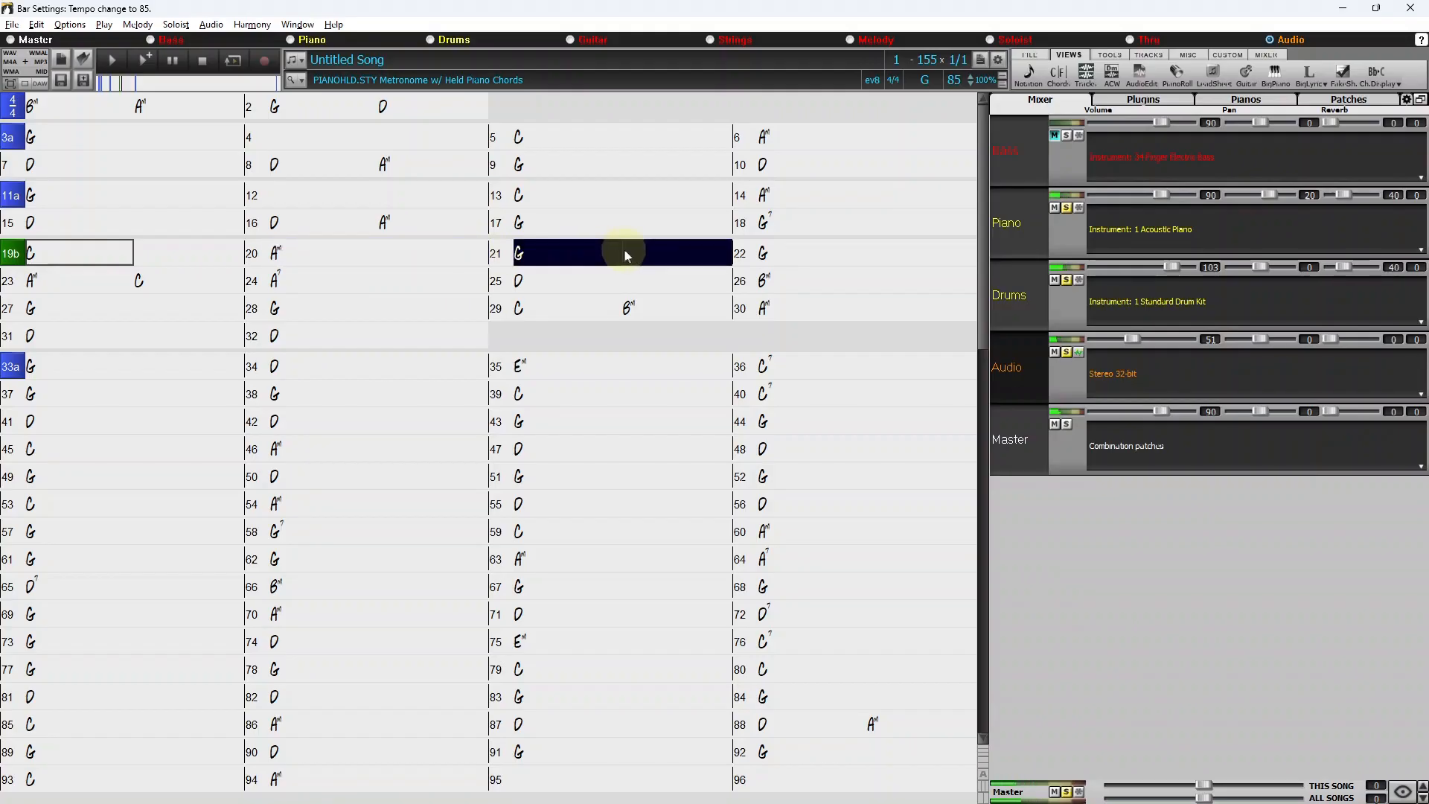
pyautogui.click(810, 257)
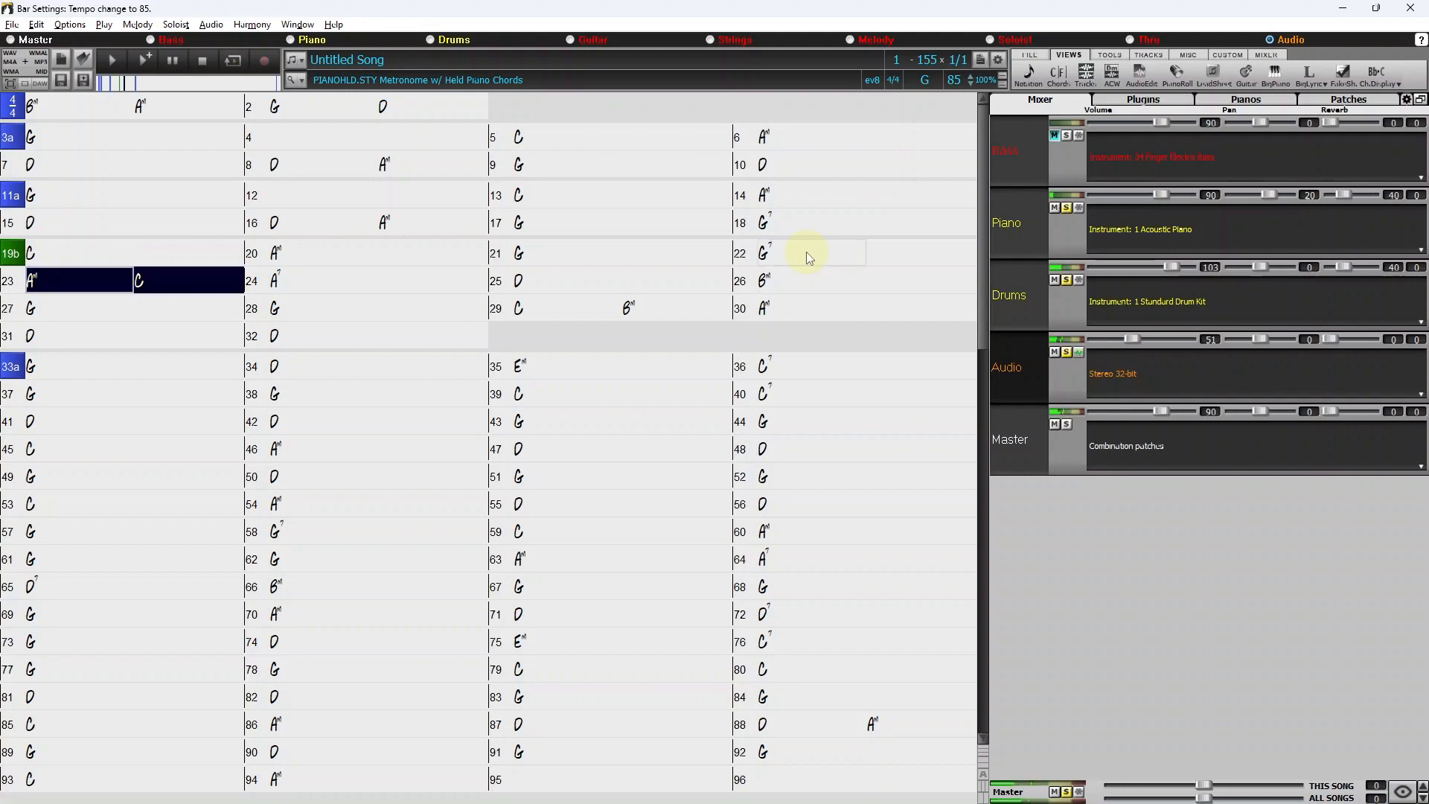
pyautogui.press('Escape')
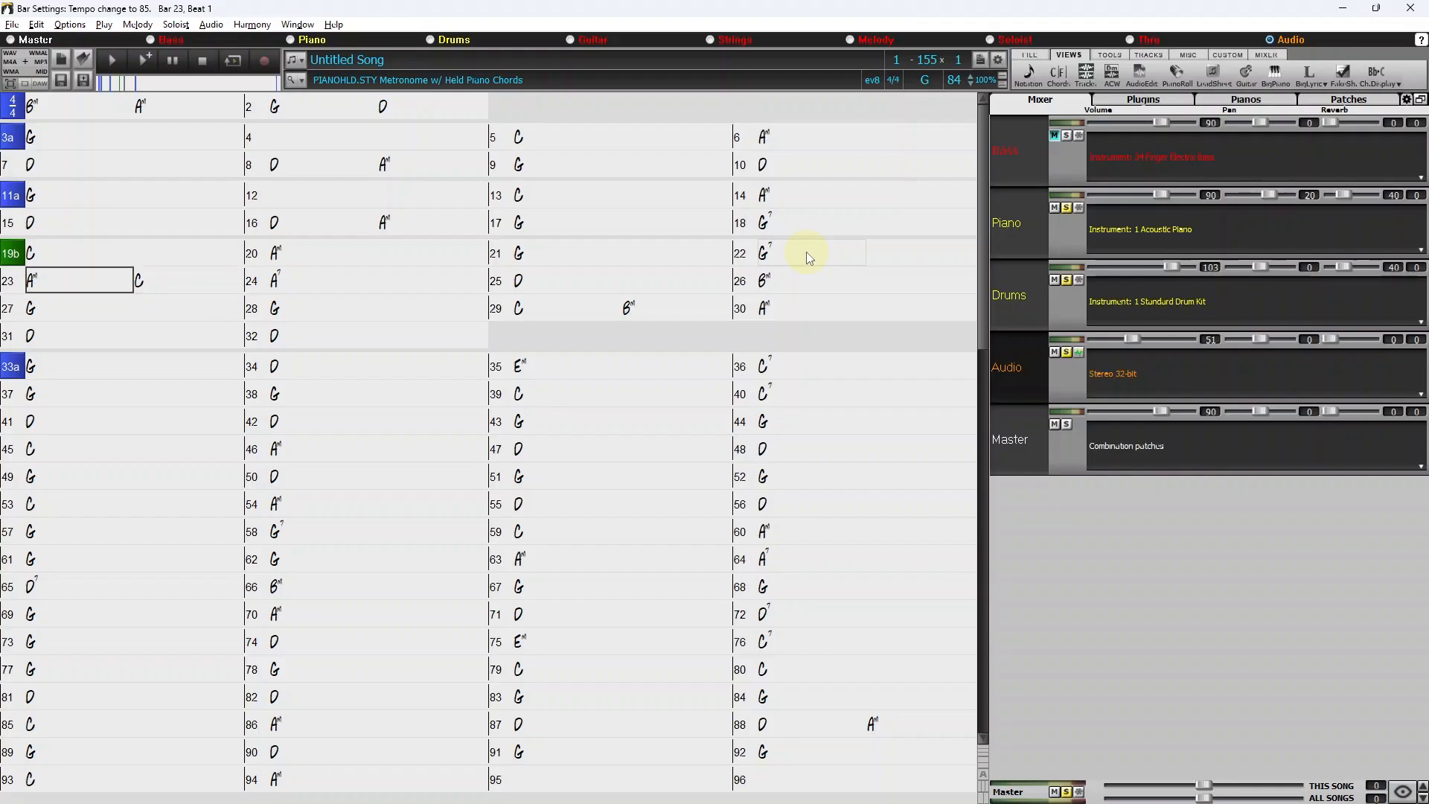
# - Set bar 23's beat 1 chord to C, clear its beat 3 chord, and play on to bar 26
pyautogui.write('c')
pyautogui.press('Right')
pyautogui.press('Delete')
pyautogui.press('Left')
pyautogui.hotkey('ctrl', 'g')
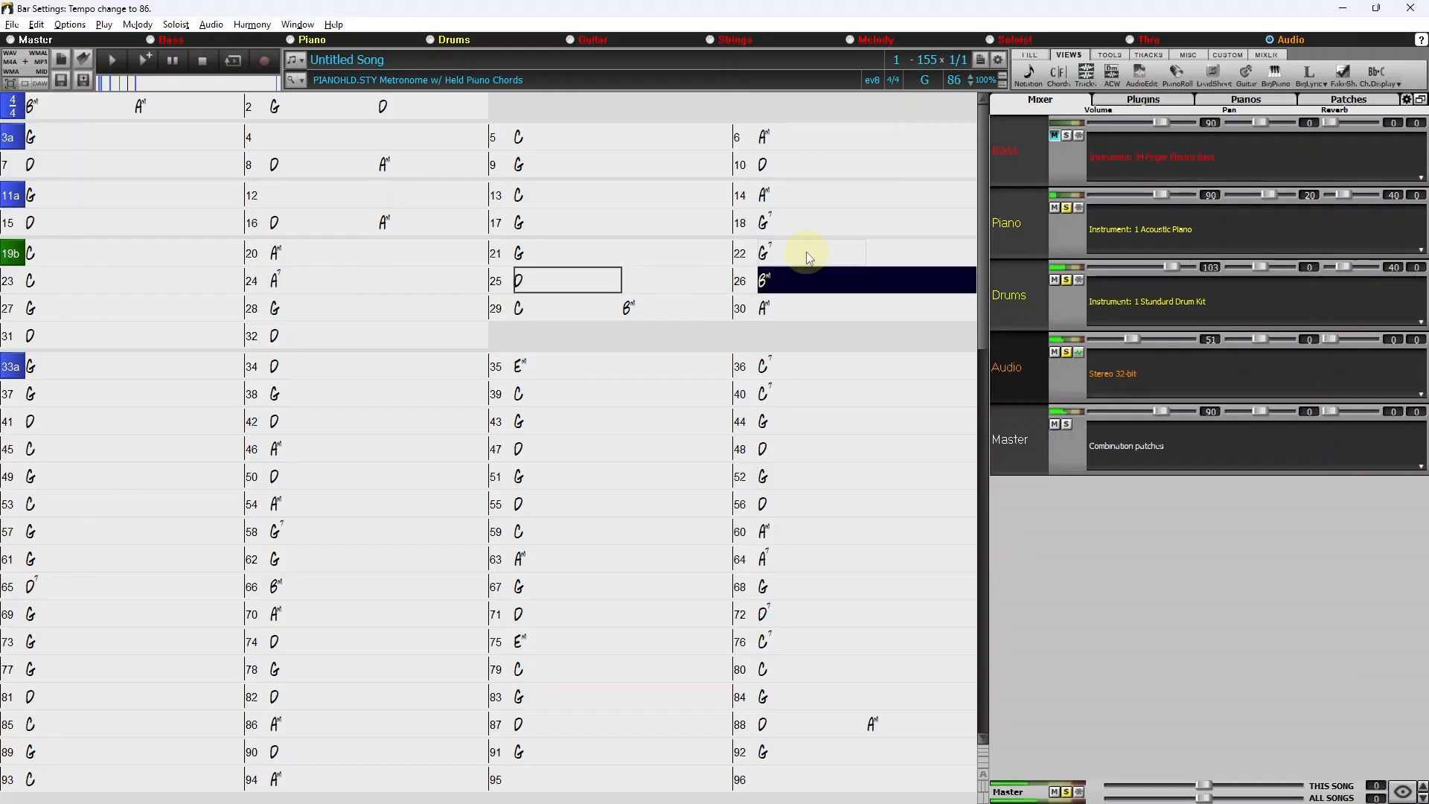
pyautogui.press('space')
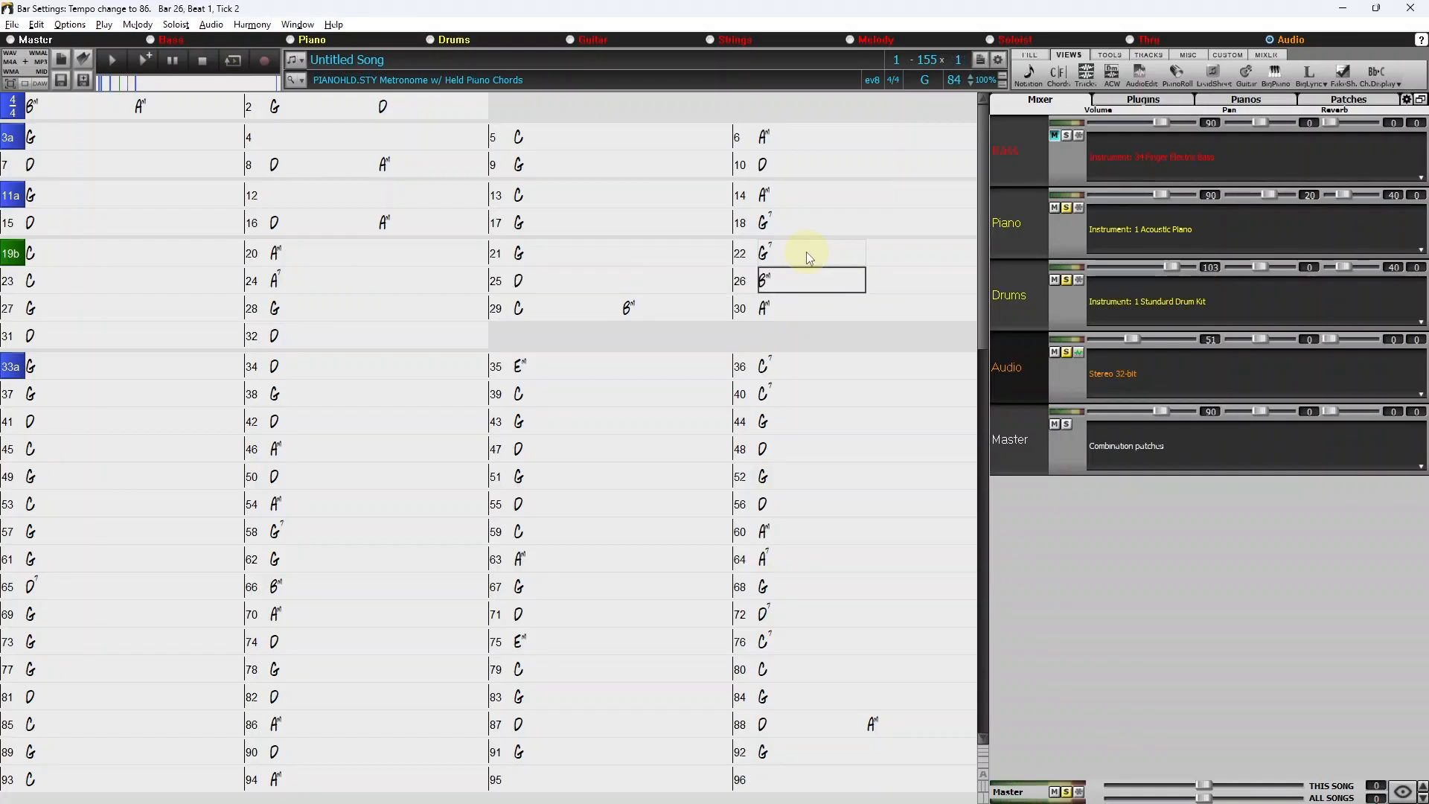
# - Step back and forth through bars 25 and 26 to check their chords on beats 1 and 3
pyautogui.press('Left')
pyautogui.press('Left')
pyautogui.press('Right')
pyautogui.press('Right')
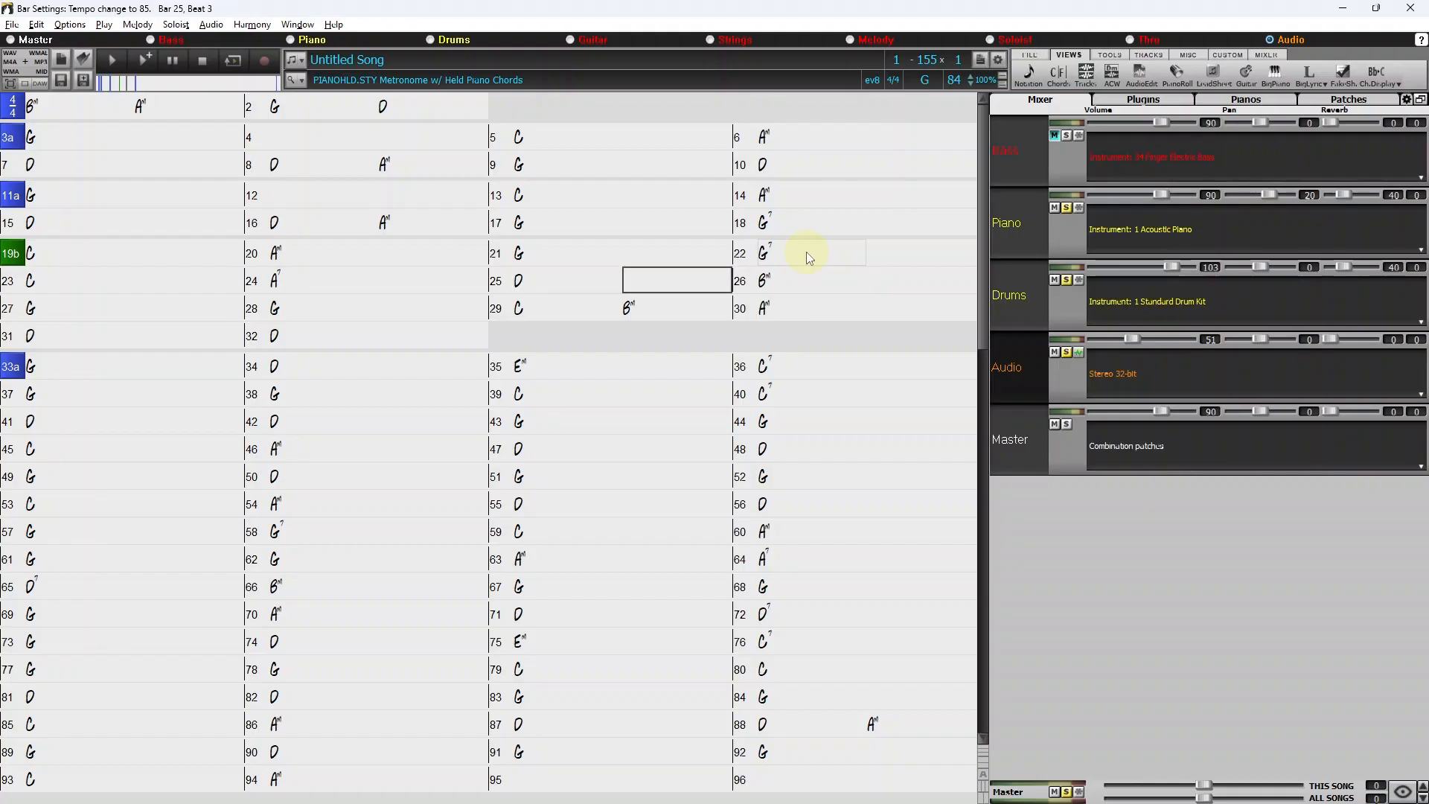
pyautogui.press('Left')
pyautogui.press('Left')
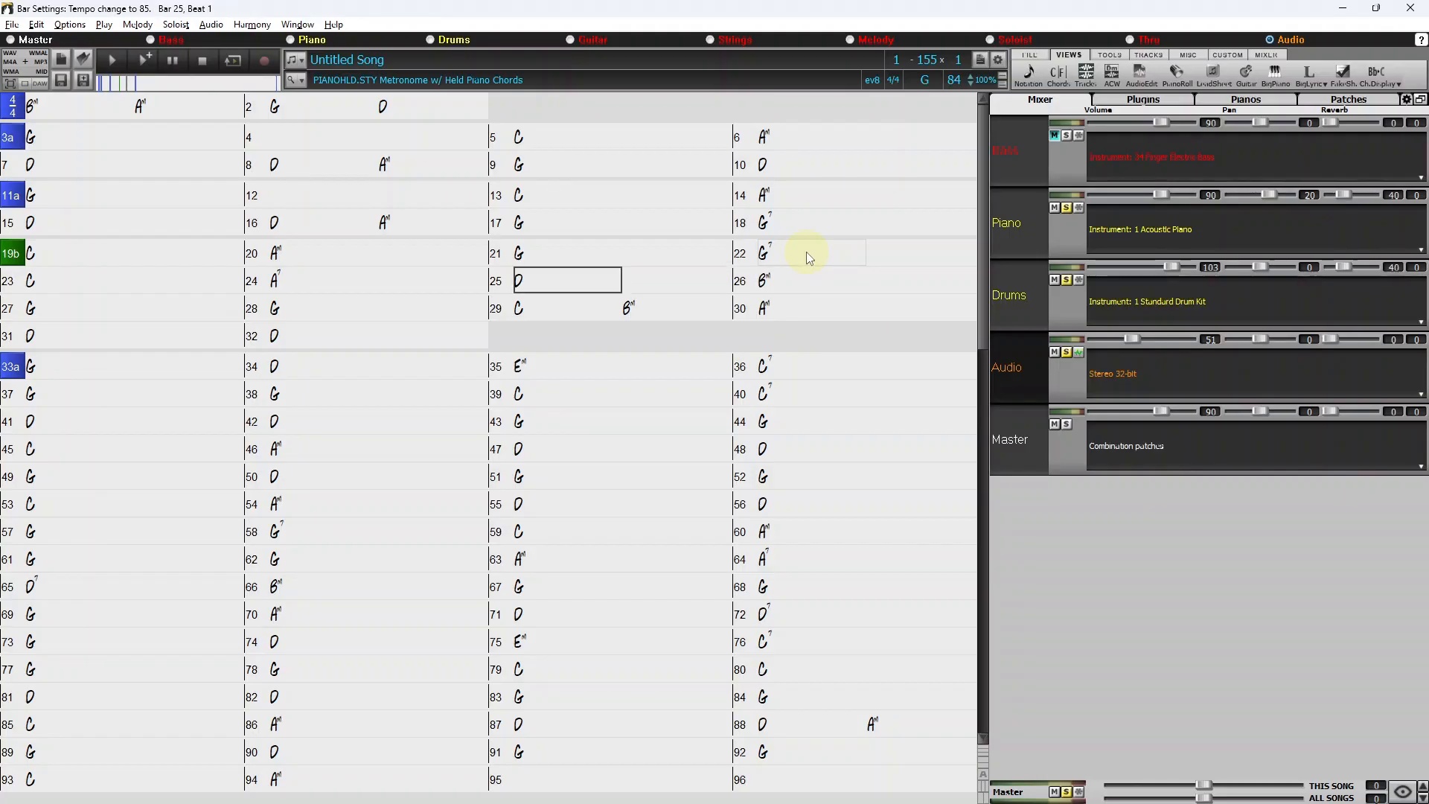
pyautogui.press('Right')
pyautogui.press('Left')
pyautogui.press('Right')
pyautogui.press('Right')
pyautogui.press('Right')
pyautogui.press('Left')
pyautogui.press('Left')
pyautogui.press('Left')
pyautogui.press('Right')
pyautogui.press('Right')
pyautogui.press('Left')
pyautogui.press('Right')
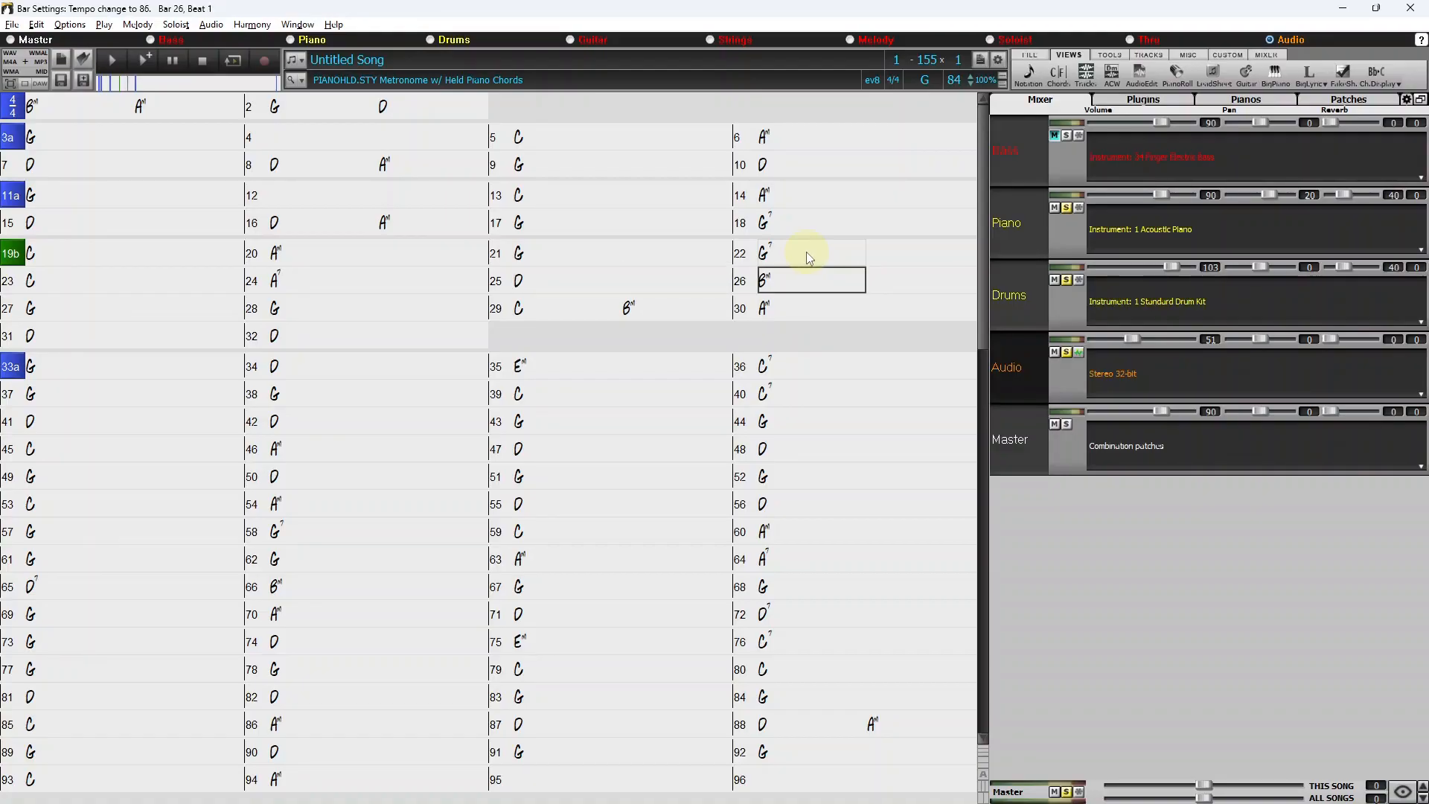
pyautogui.press('Left')
pyautogui.press('Left')
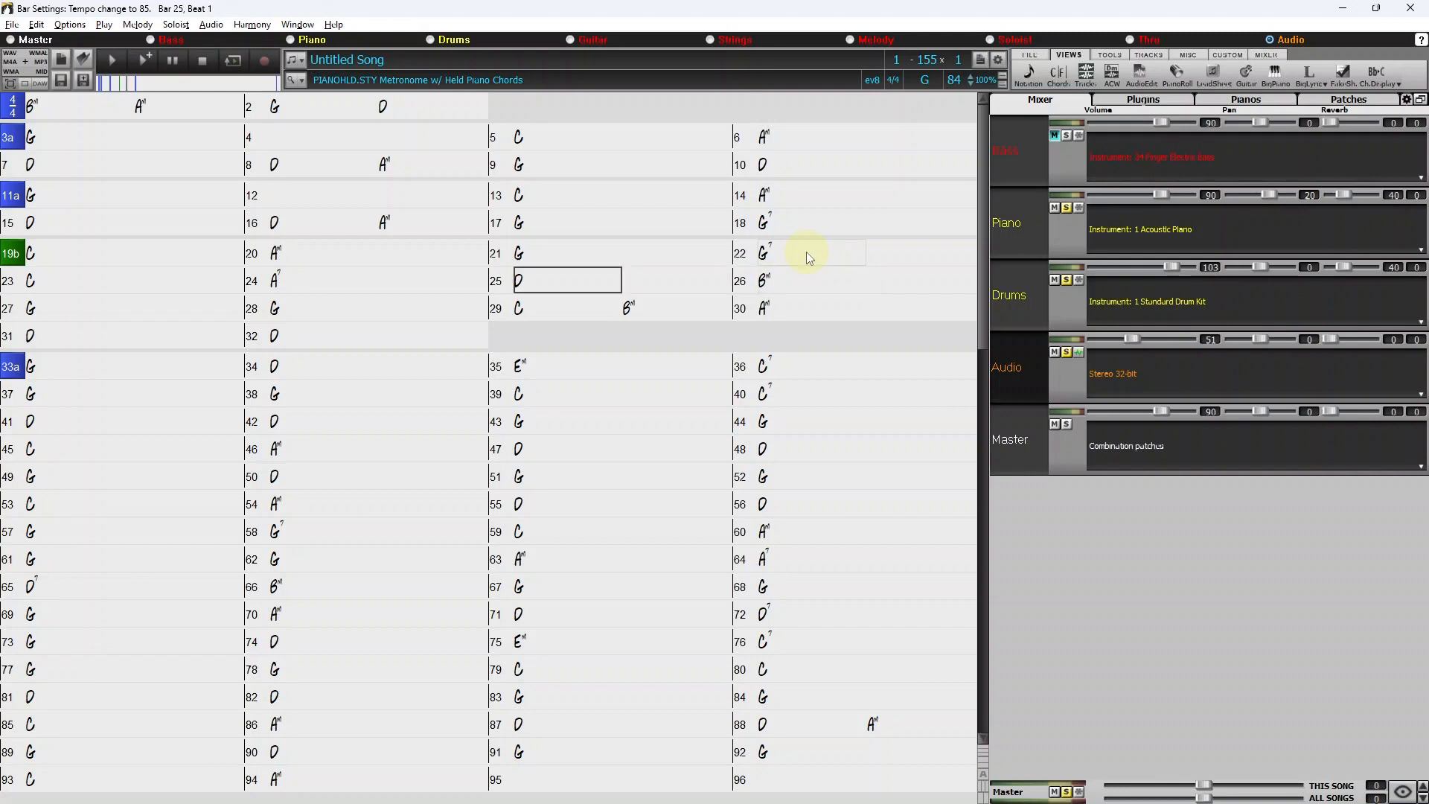
pyautogui.press('Right')
pyautogui.press('Right')
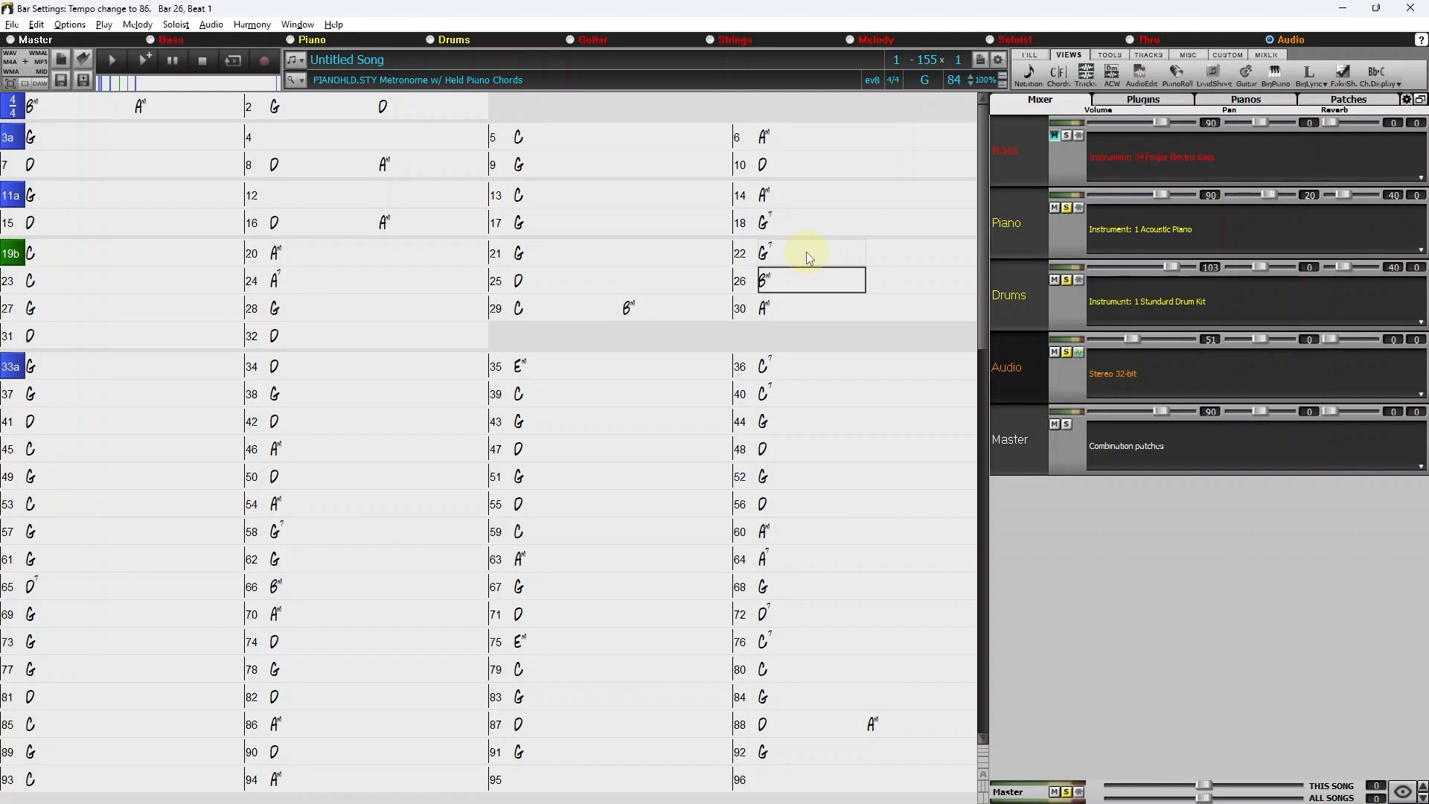
# - Add a D chord on beat 3 of bar 26 and replay from bar 25
pyautogui.press('Right')
pyautogui.write('D')
pyautogui.press('Return')
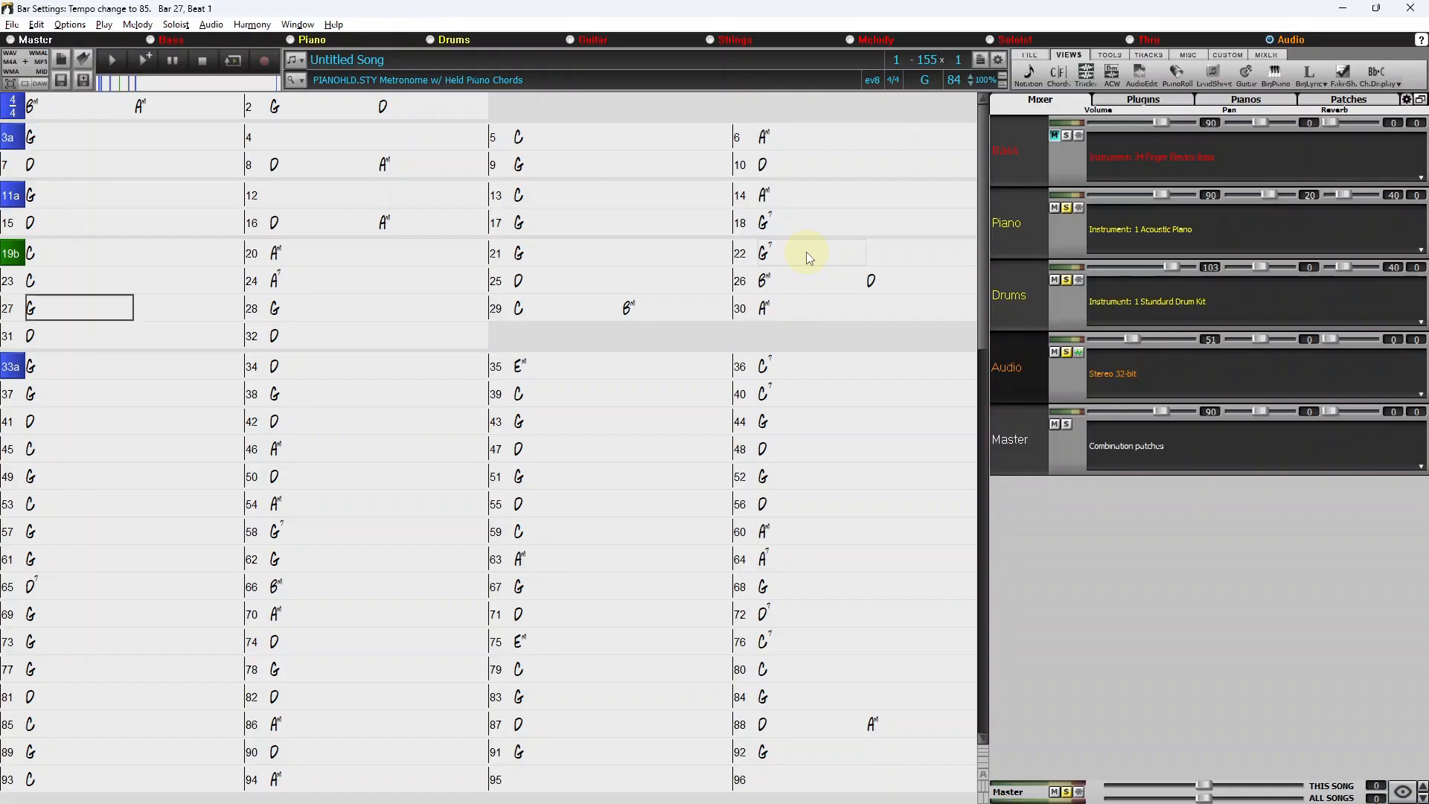
pyautogui.click(547, 279)
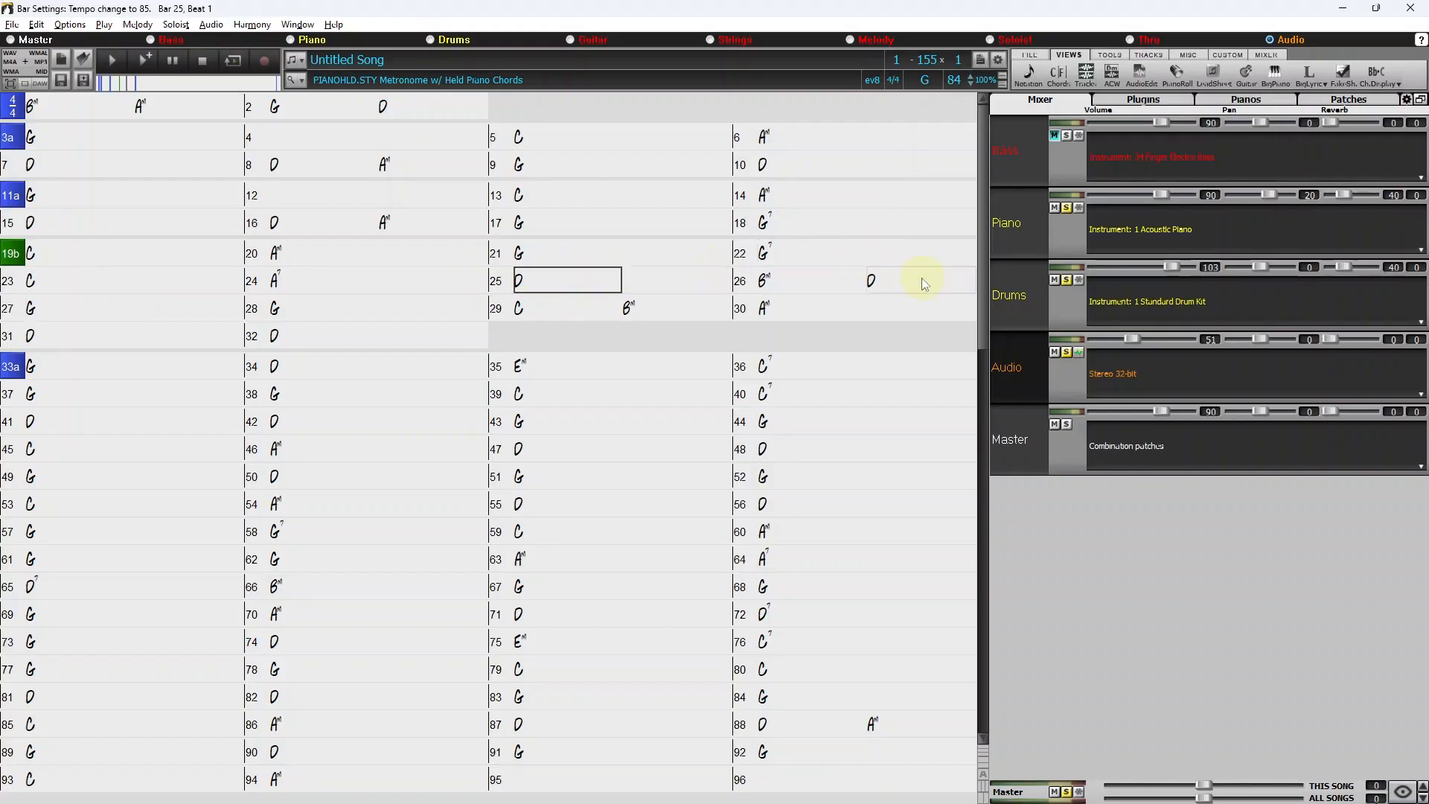
pyautogui.moveTo(548, 275); pyautogui.dragTo(626, 287)
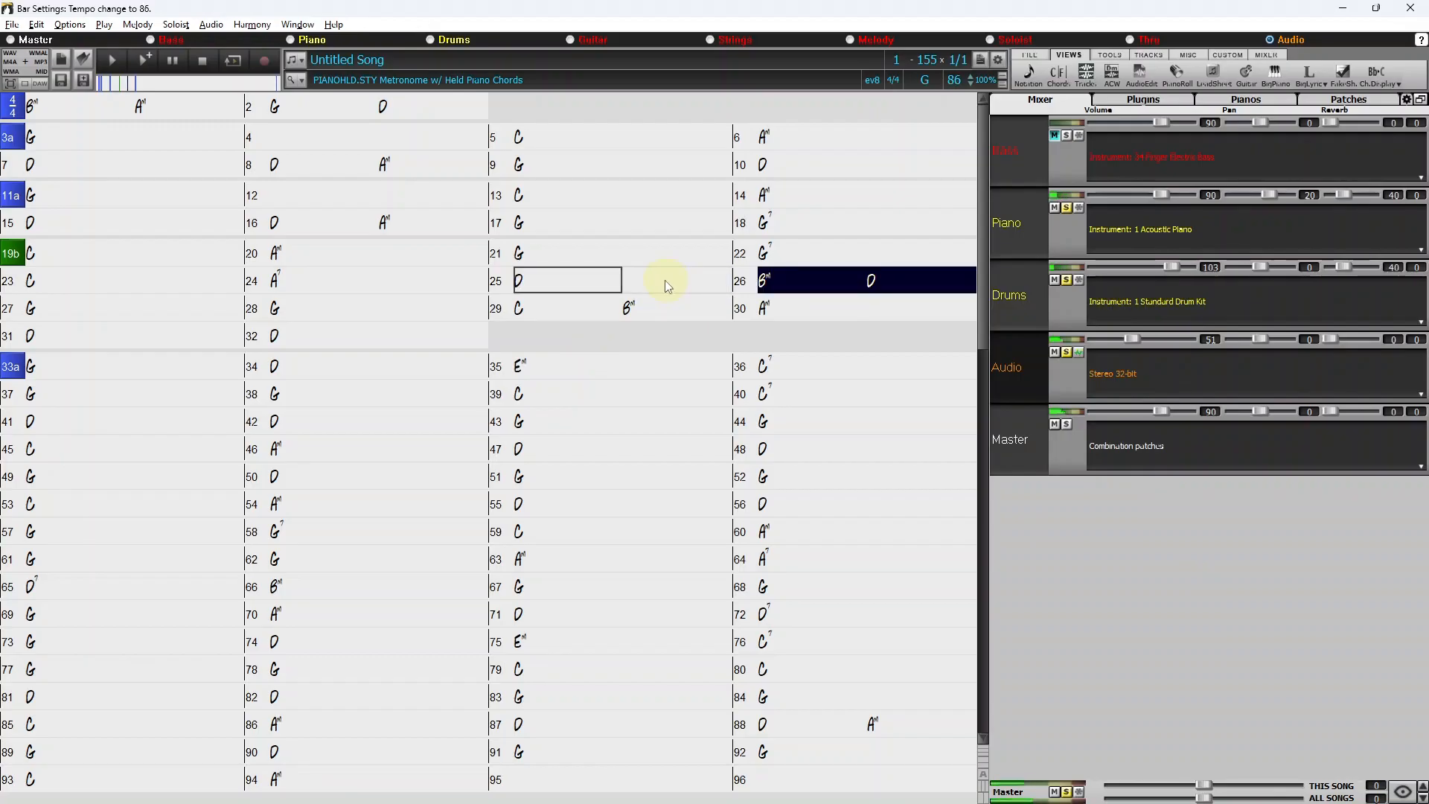
# - Add an a part marker at bar 27 and clear the G chord in bar 28
pyautogui.click(15, 309)
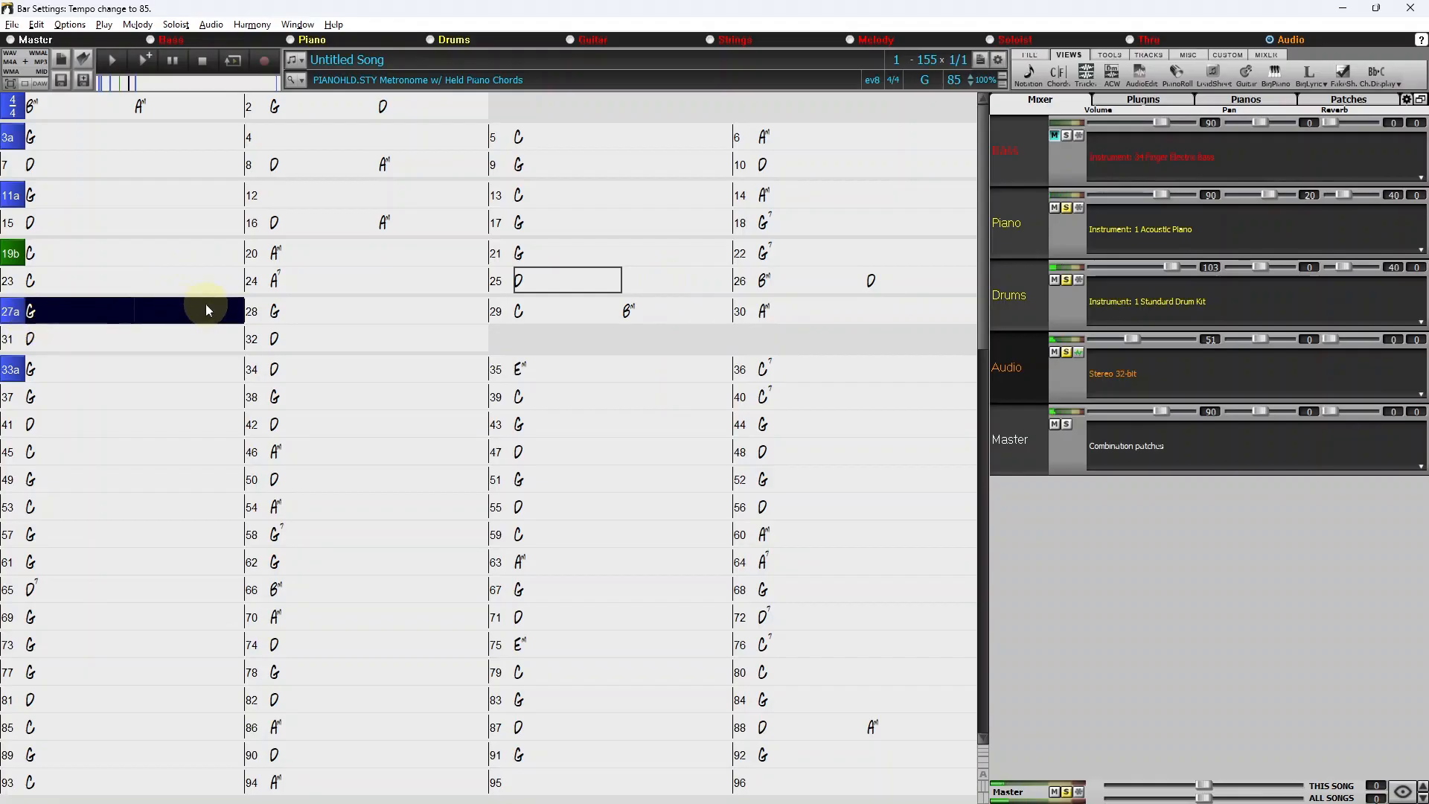
pyautogui.click(319, 310)
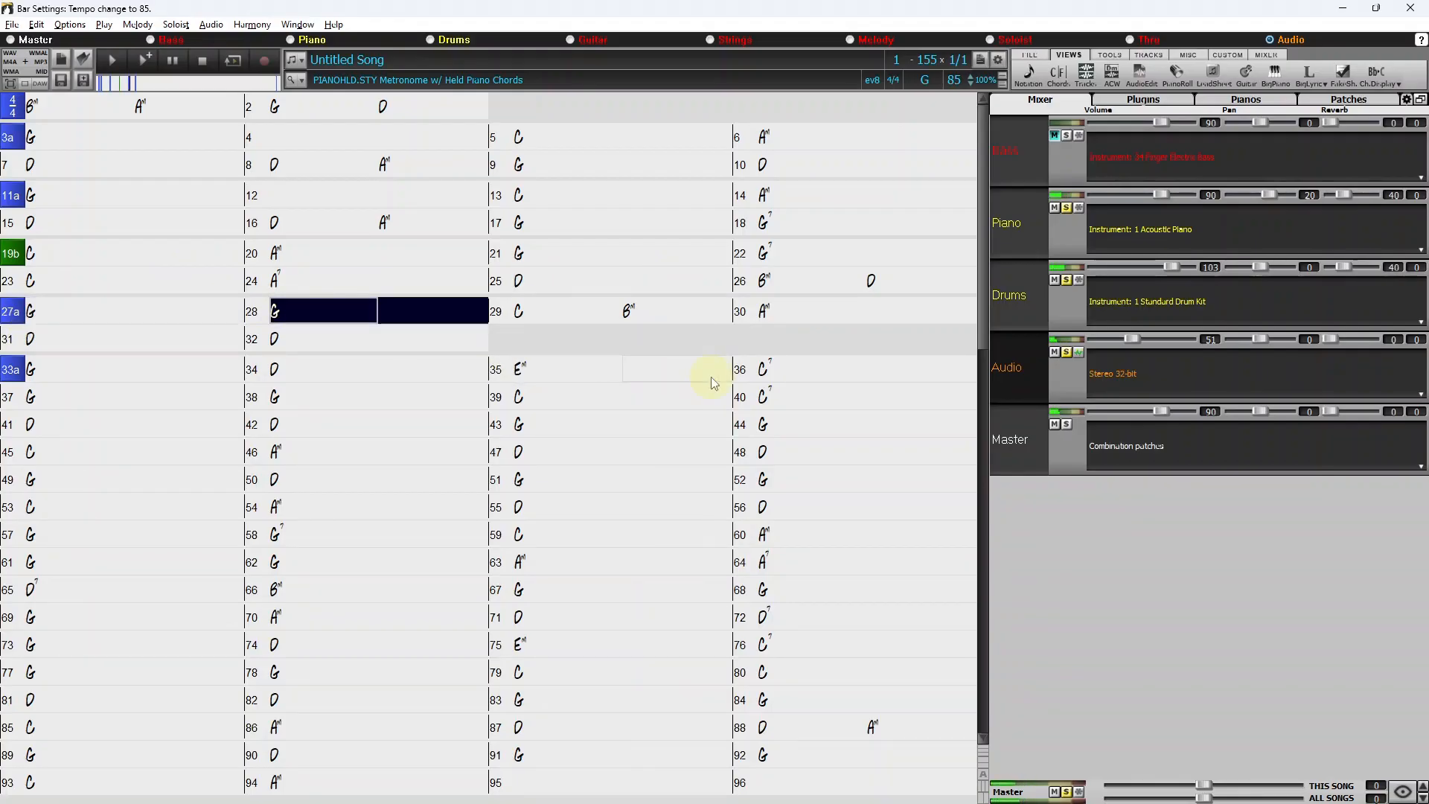
pyautogui.press('Right')
pyautogui.press('Right')
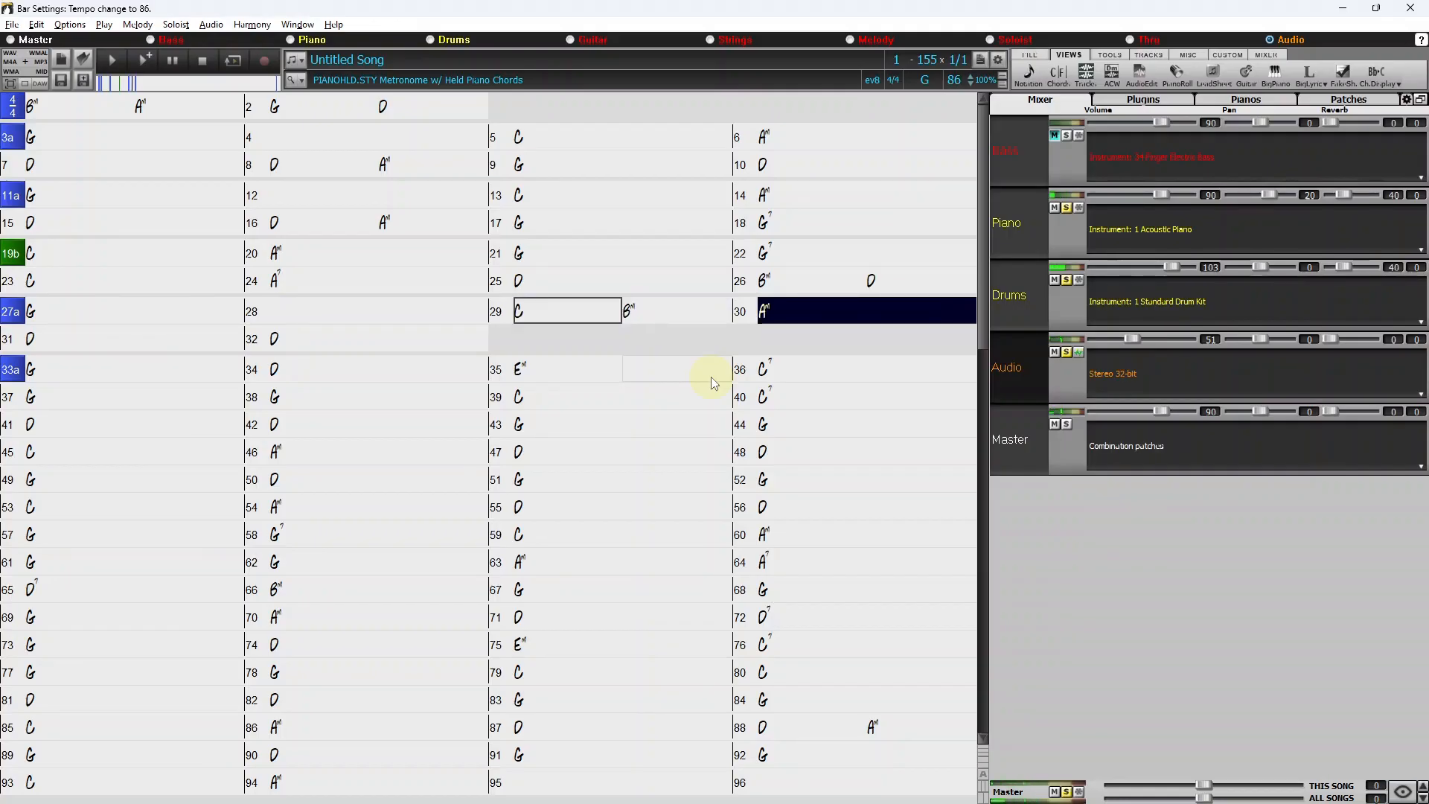
# - Set bar 32's chords to D on beat 1 and Am on beat 3, matching bar 16
pyautogui.click(312, 337)
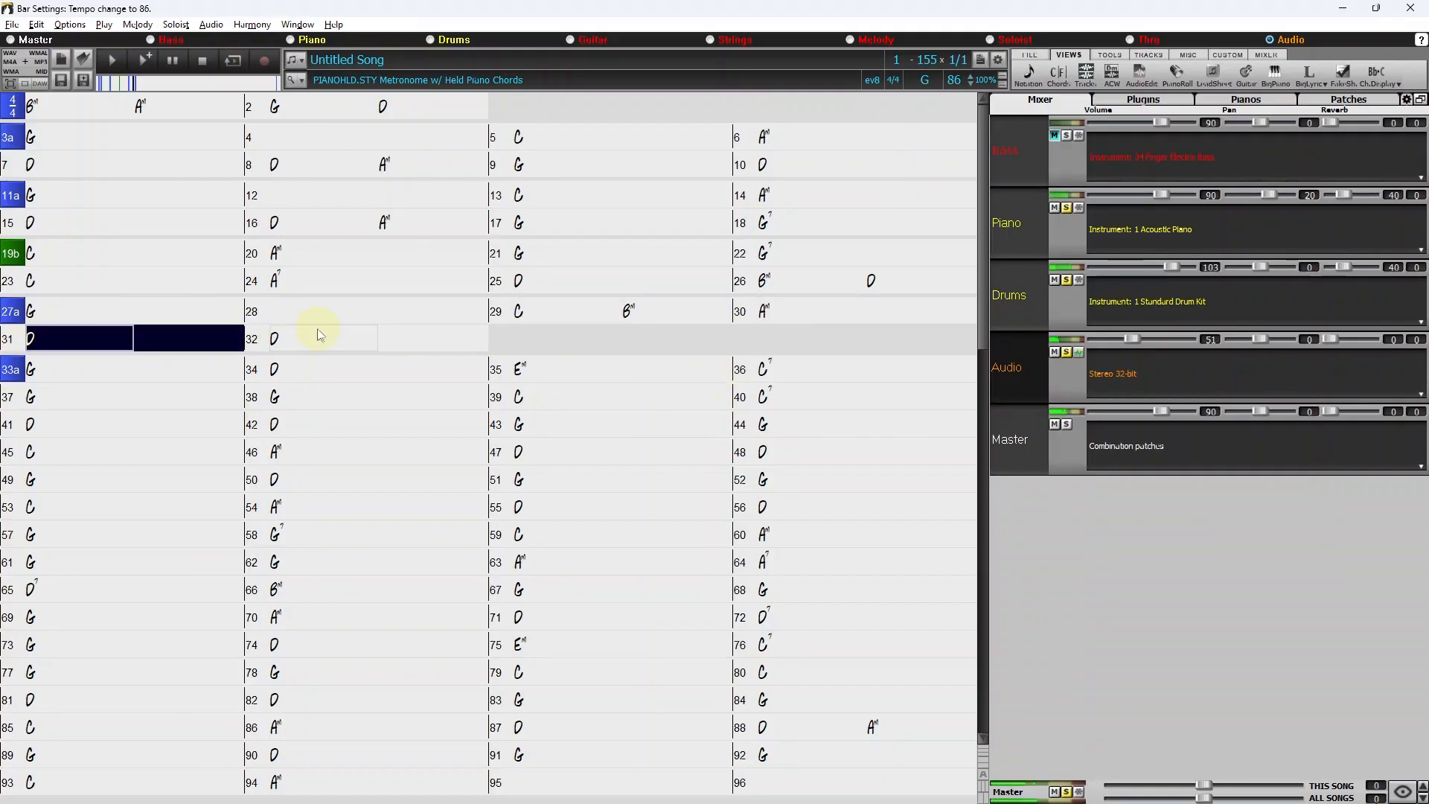
pyautogui.click(309, 338)
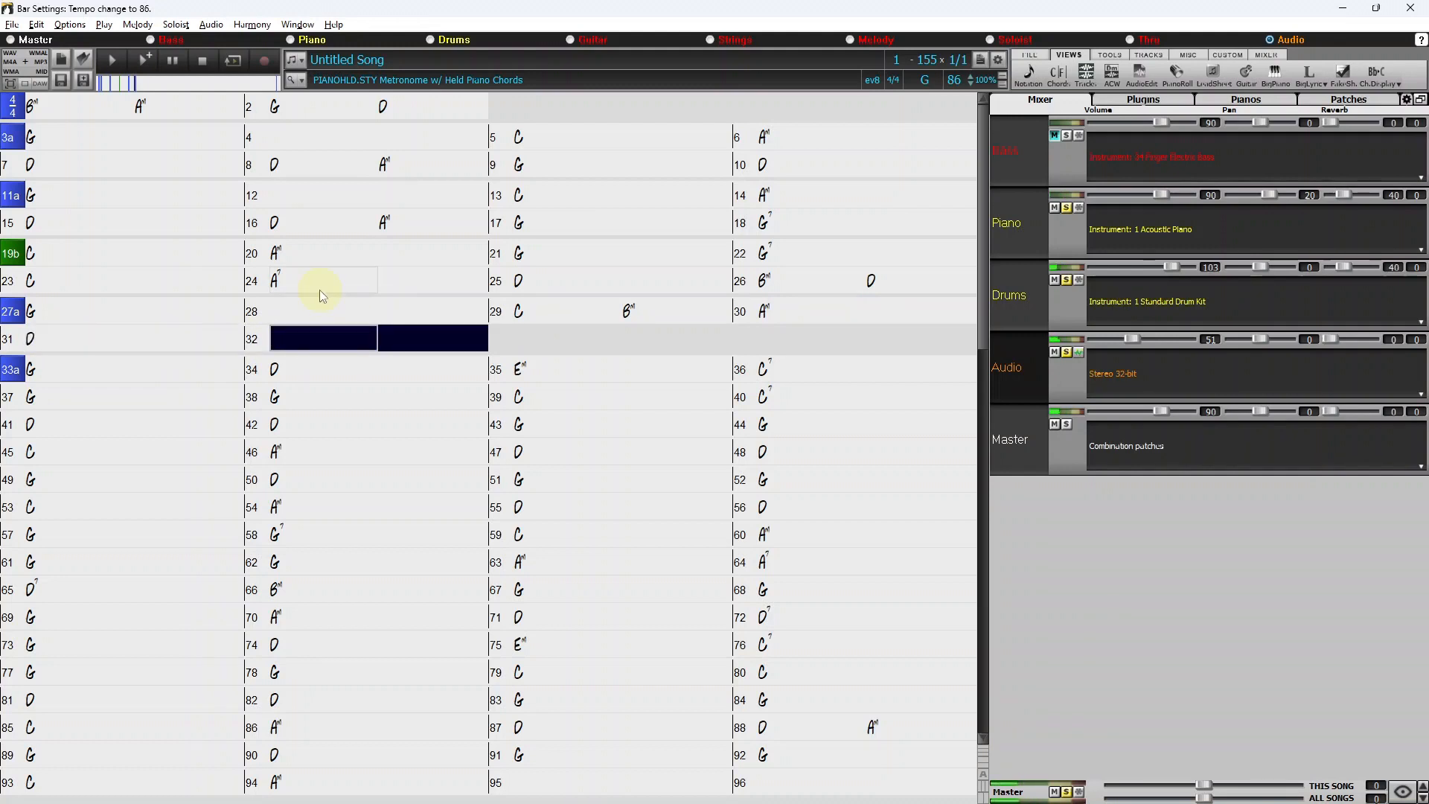
pyautogui.click(428, 337)
pyautogui.click(404, 221)
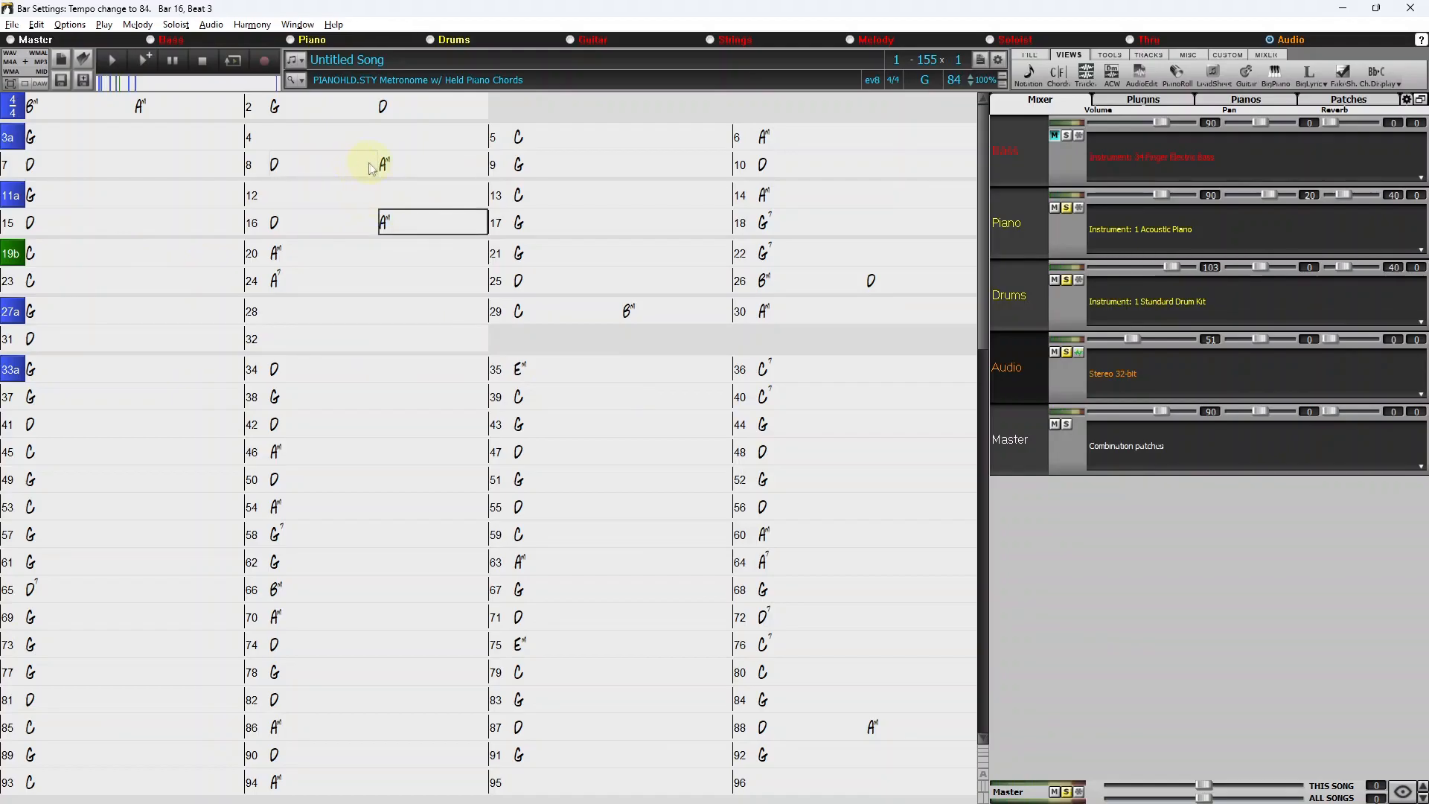
pyautogui.click(414, 341)
pyautogui.write('D')
pyautogui.press('Return')
pyautogui.write('Am')
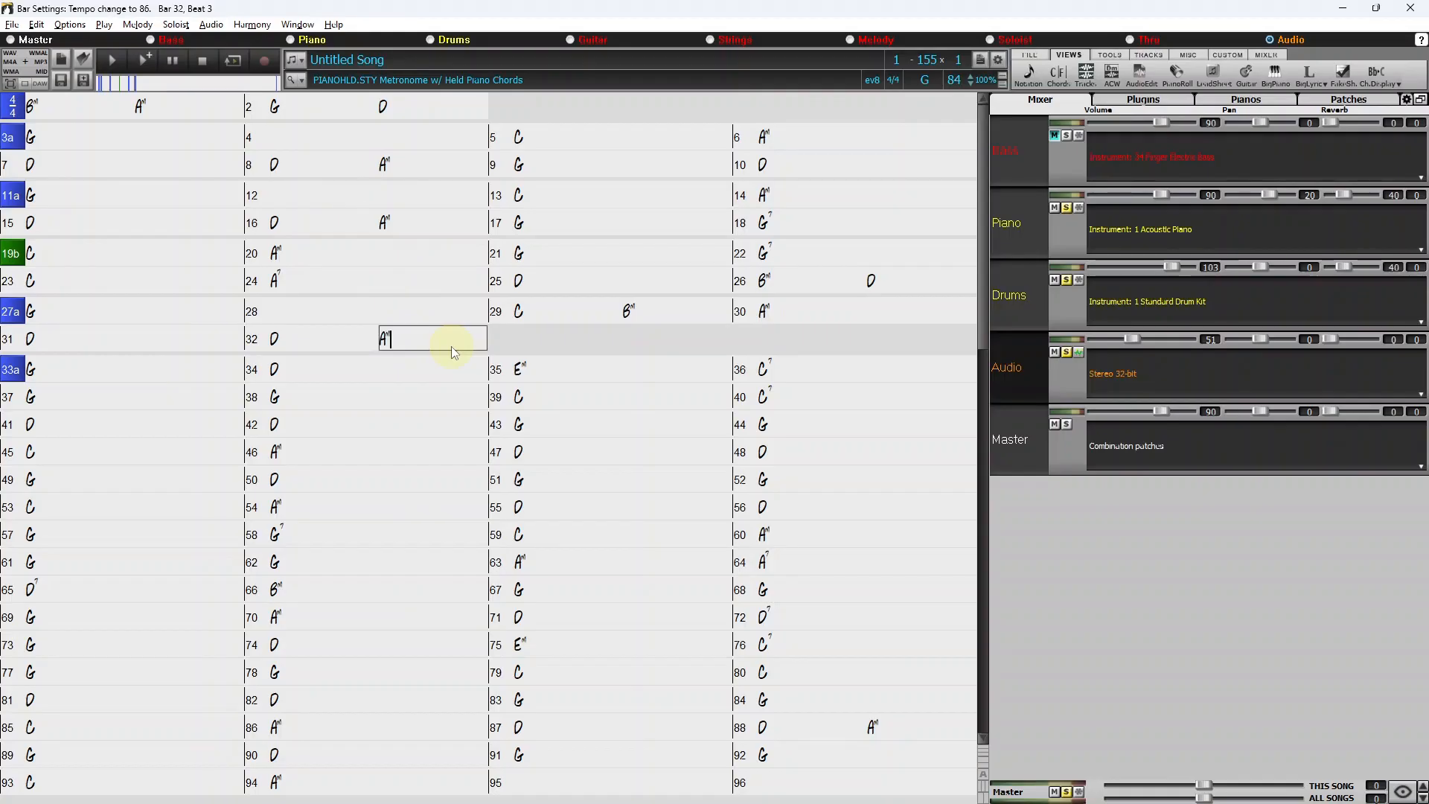
pyautogui.press('Return')
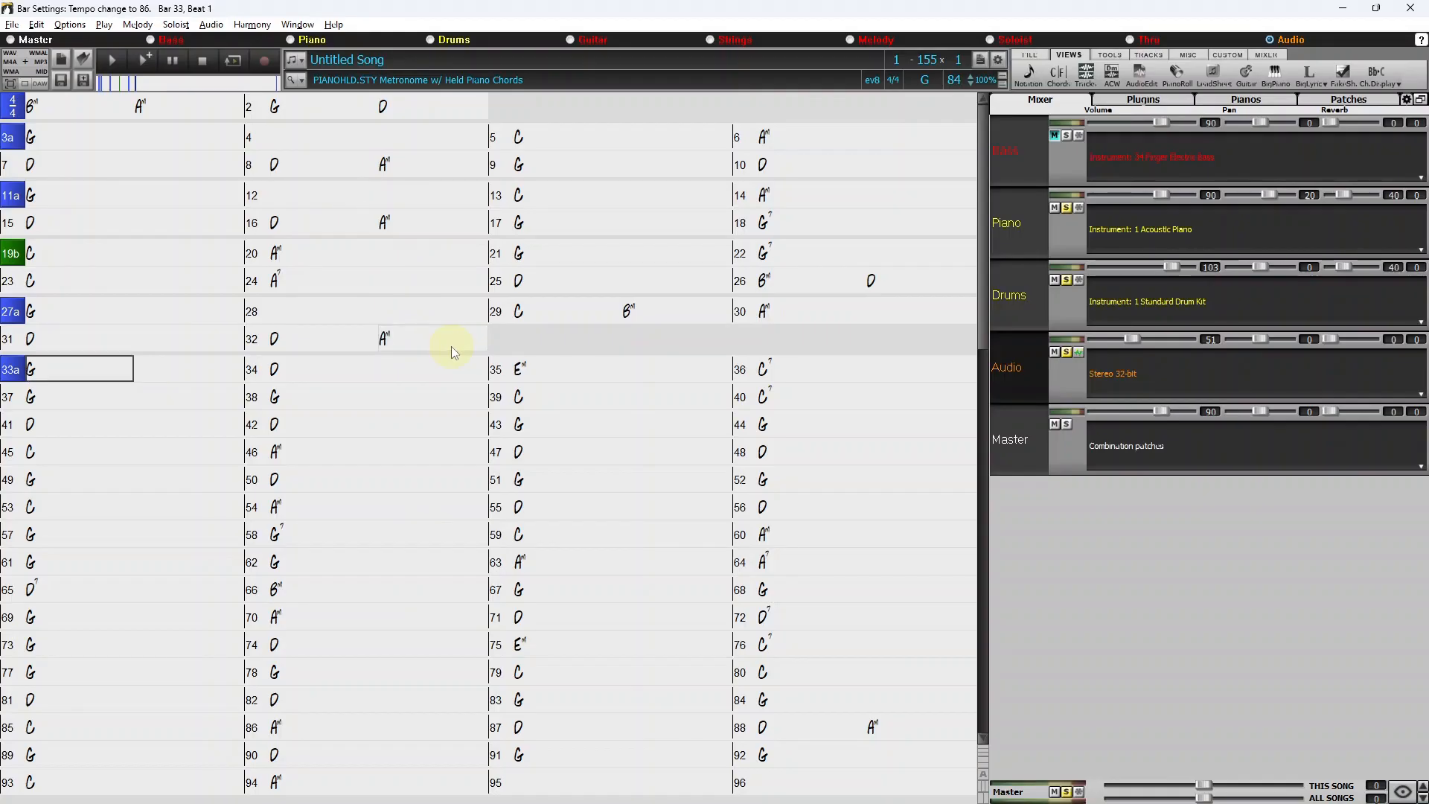
# - Remove the part marker at bar 33 and replay from bar 32
pyautogui.click(18, 374)
pyautogui.click(18, 374)
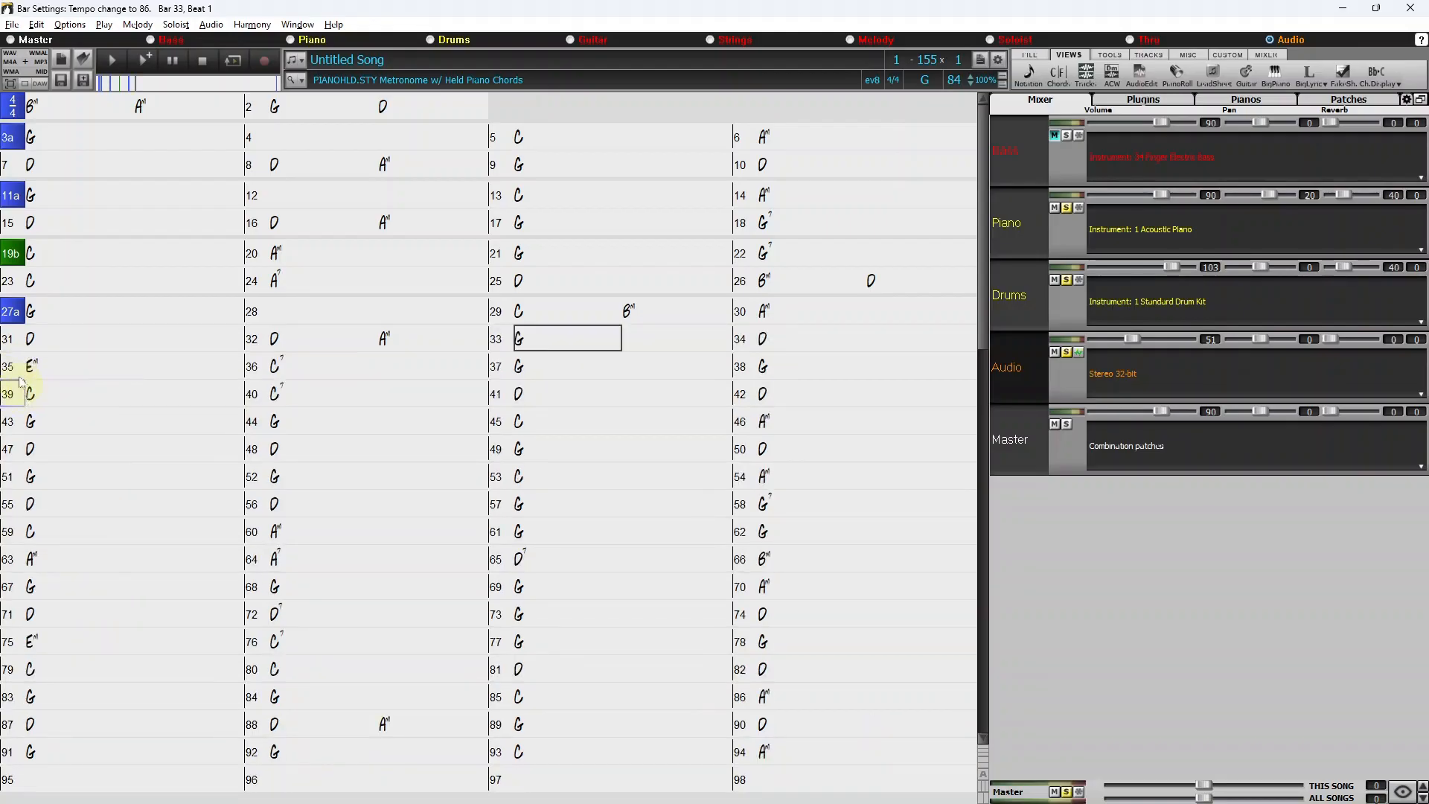
pyautogui.click(318, 339)
pyautogui.click(315, 339)
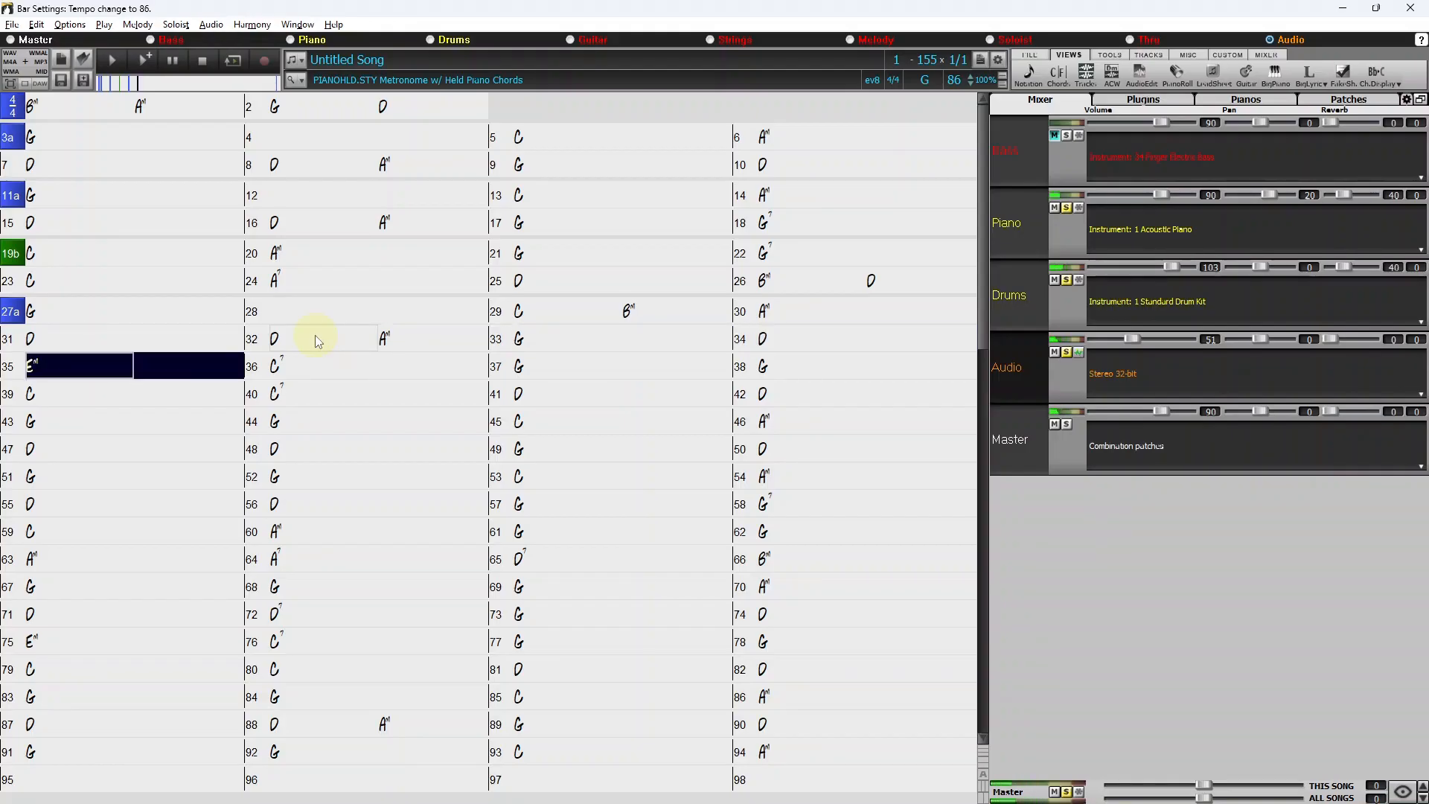
# - Stop at bar 35, define the c/d substyles using the same PIANOHLD.STY style, and set that bar's part marker to c
pyautogui.click(48, 373)
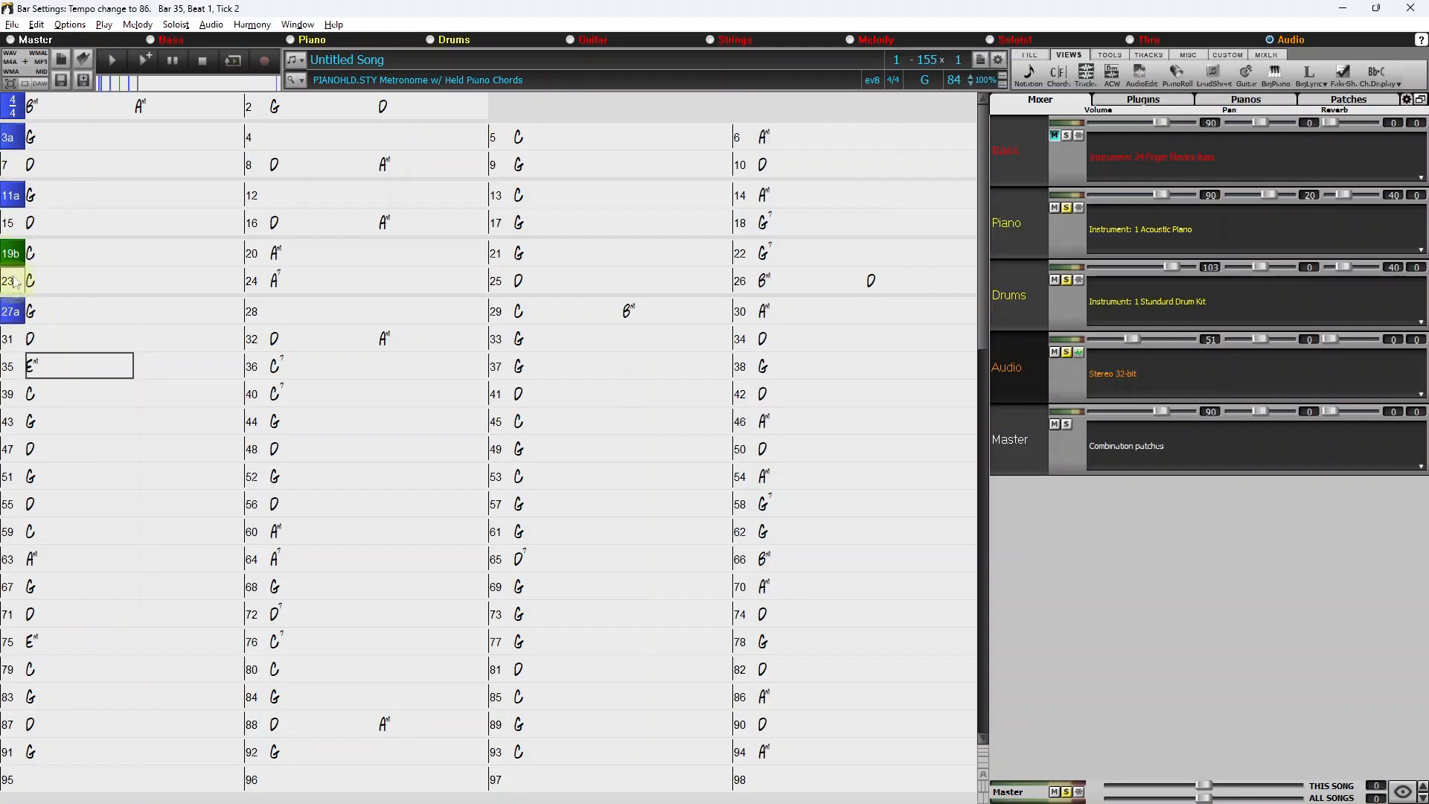
pyautogui.rightClick(16, 368)
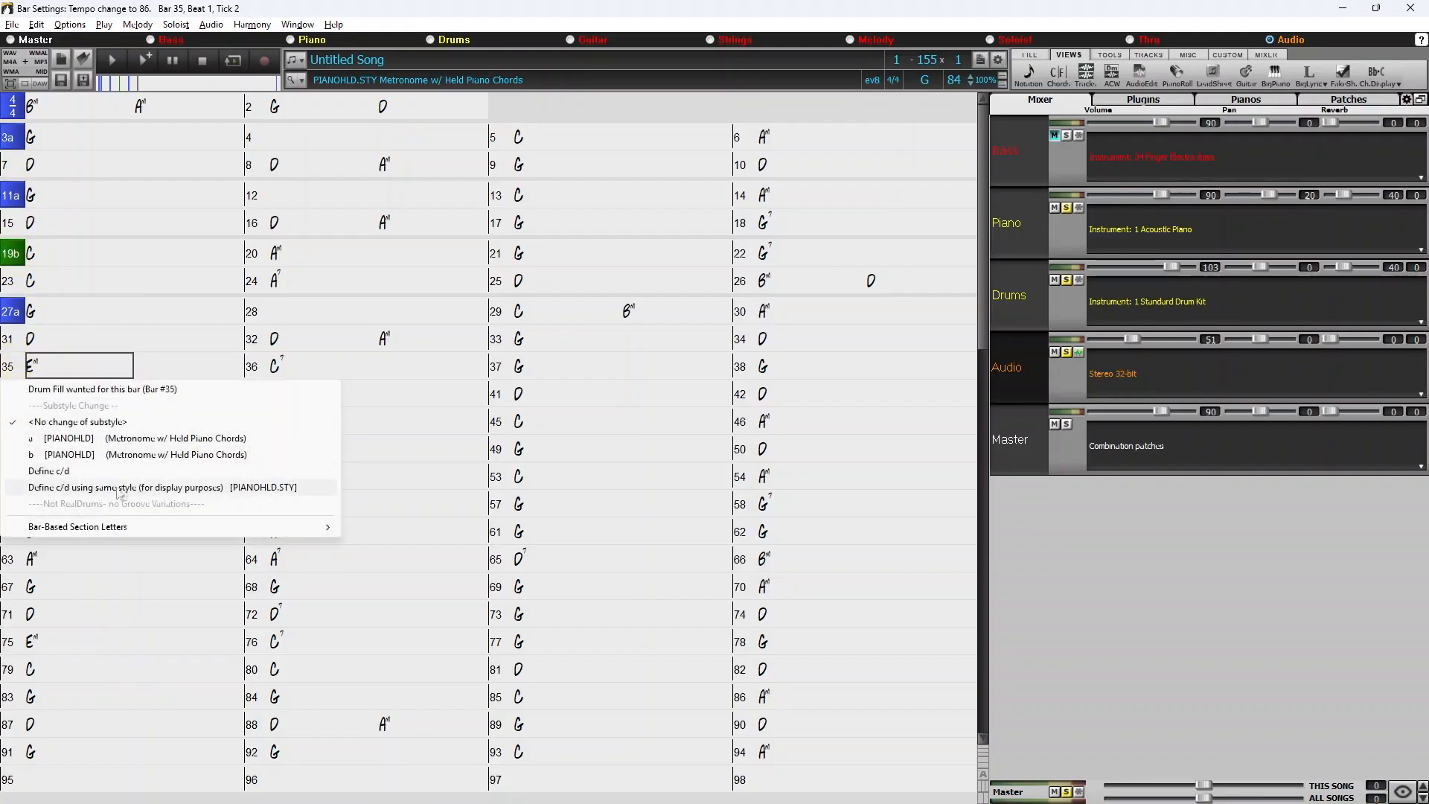
pyautogui.click(177, 491)
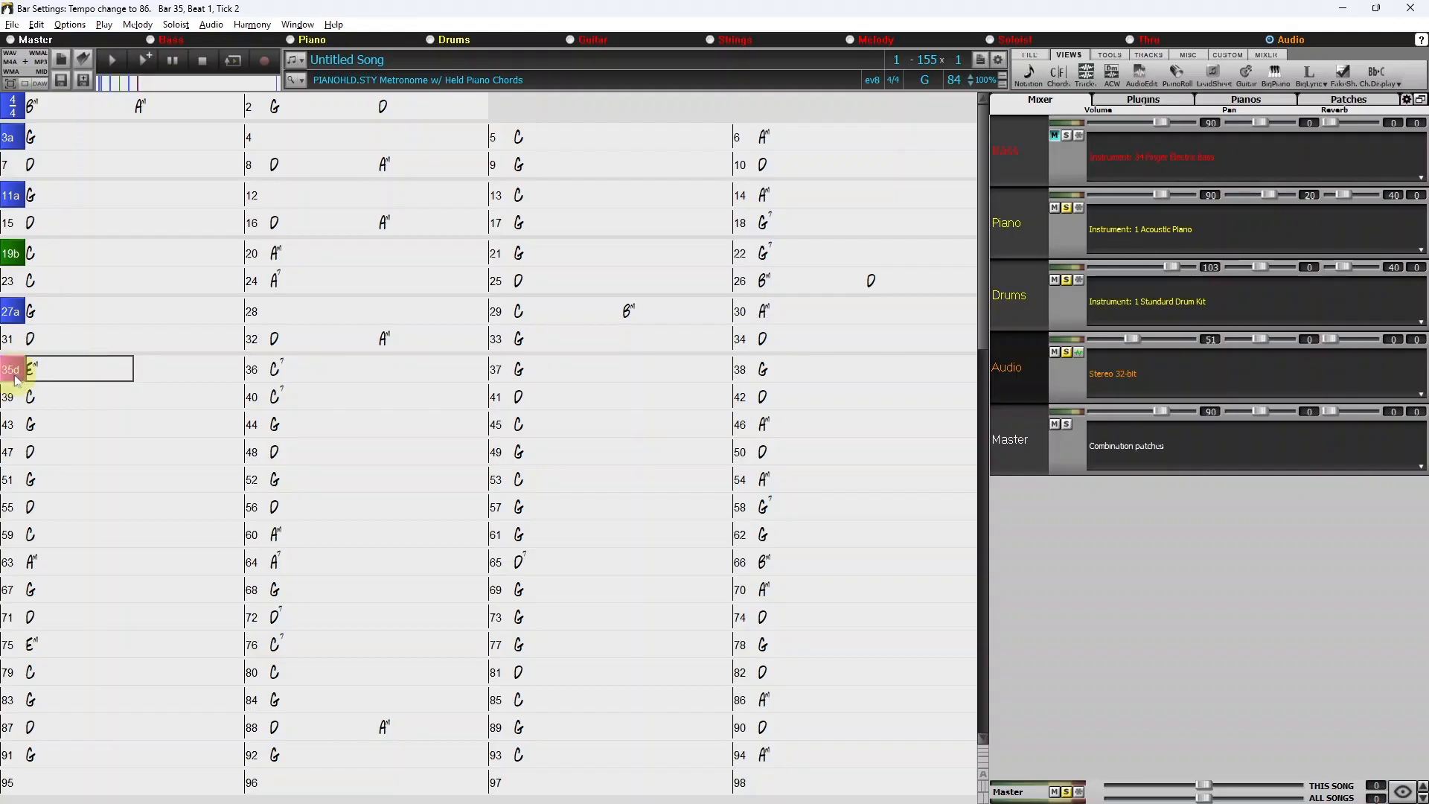
pyautogui.click(18, 378)
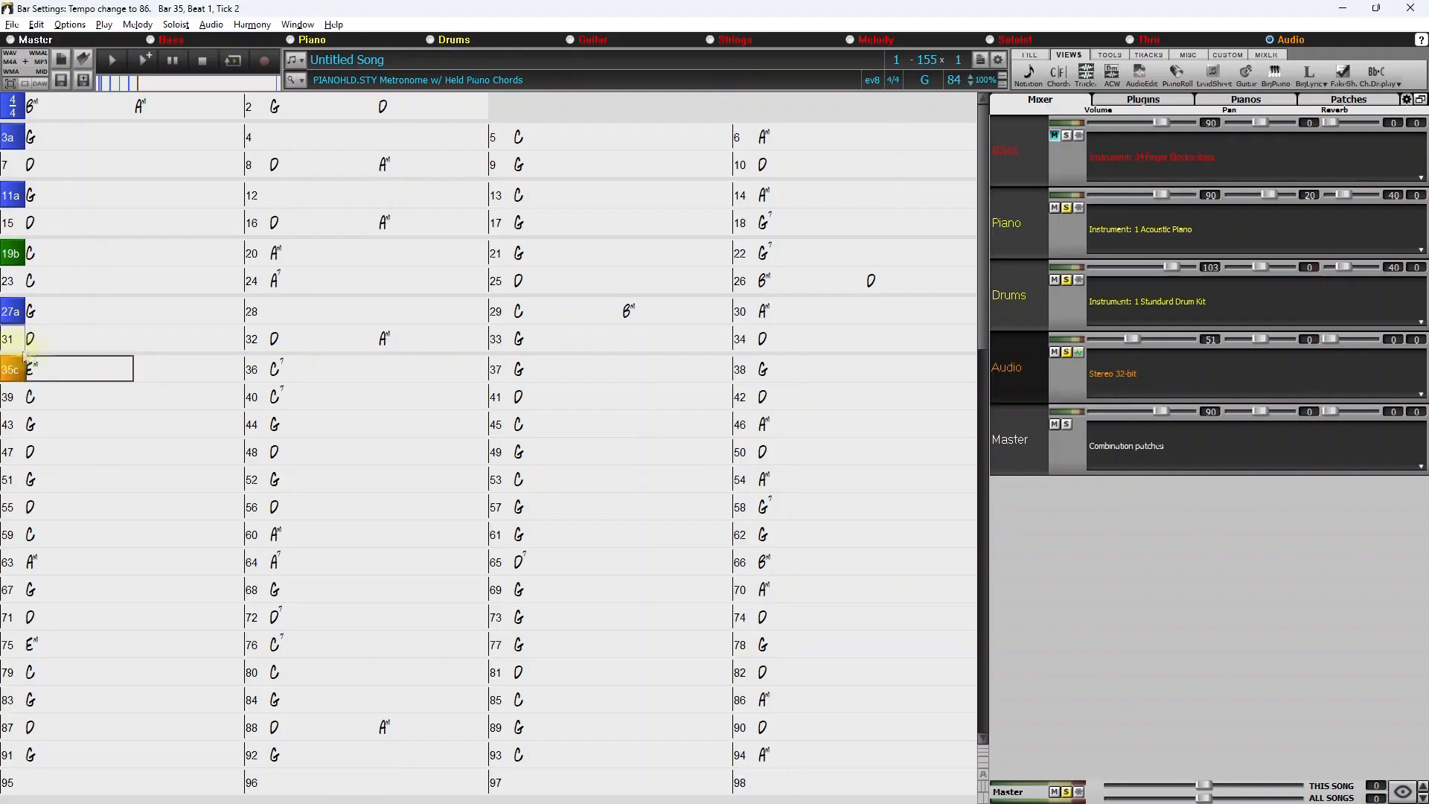
# - Play from bar 35, change bar 38's chord to G7, and stop at bar 40
pyautogui.doubleClick(69, 370)
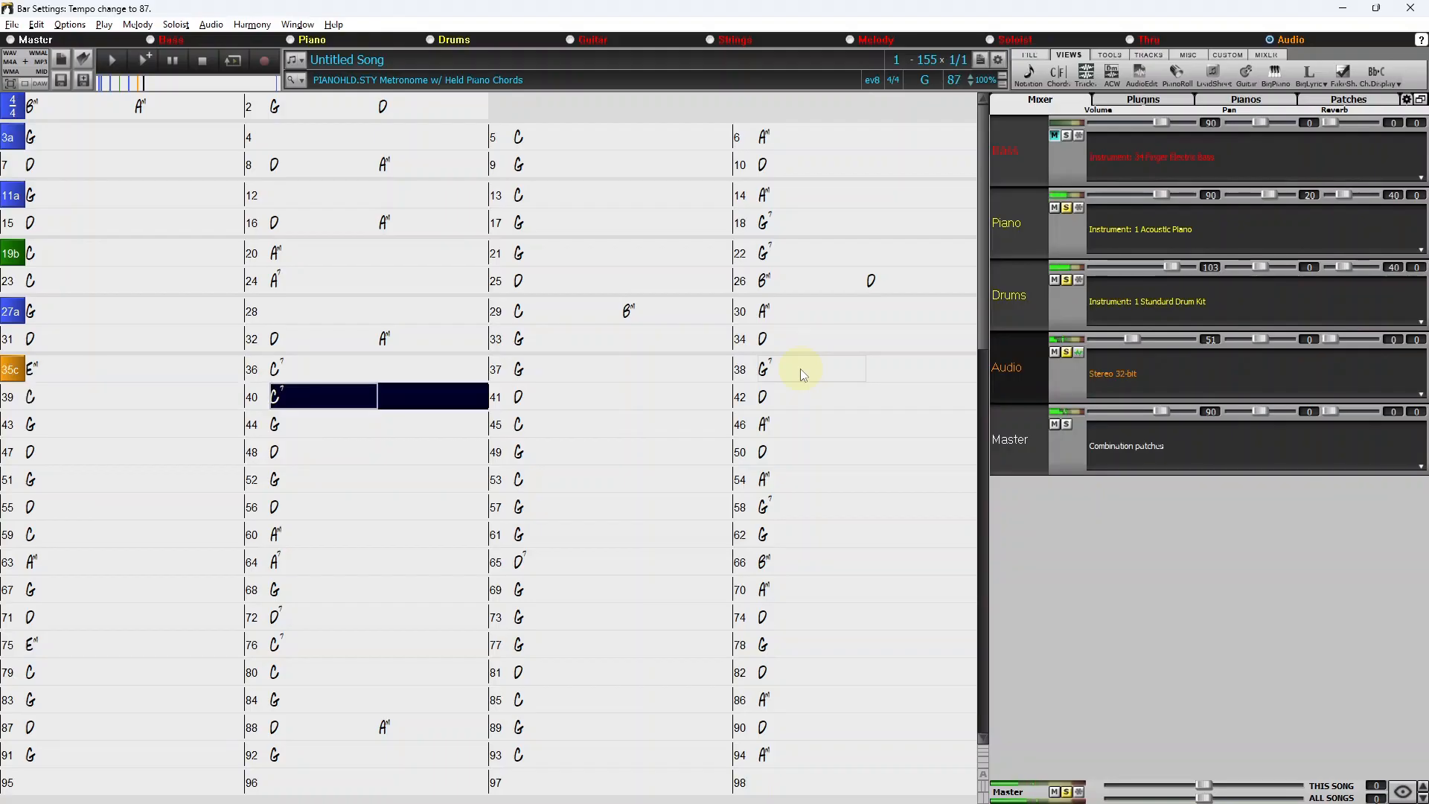
pyautogui.press('space')
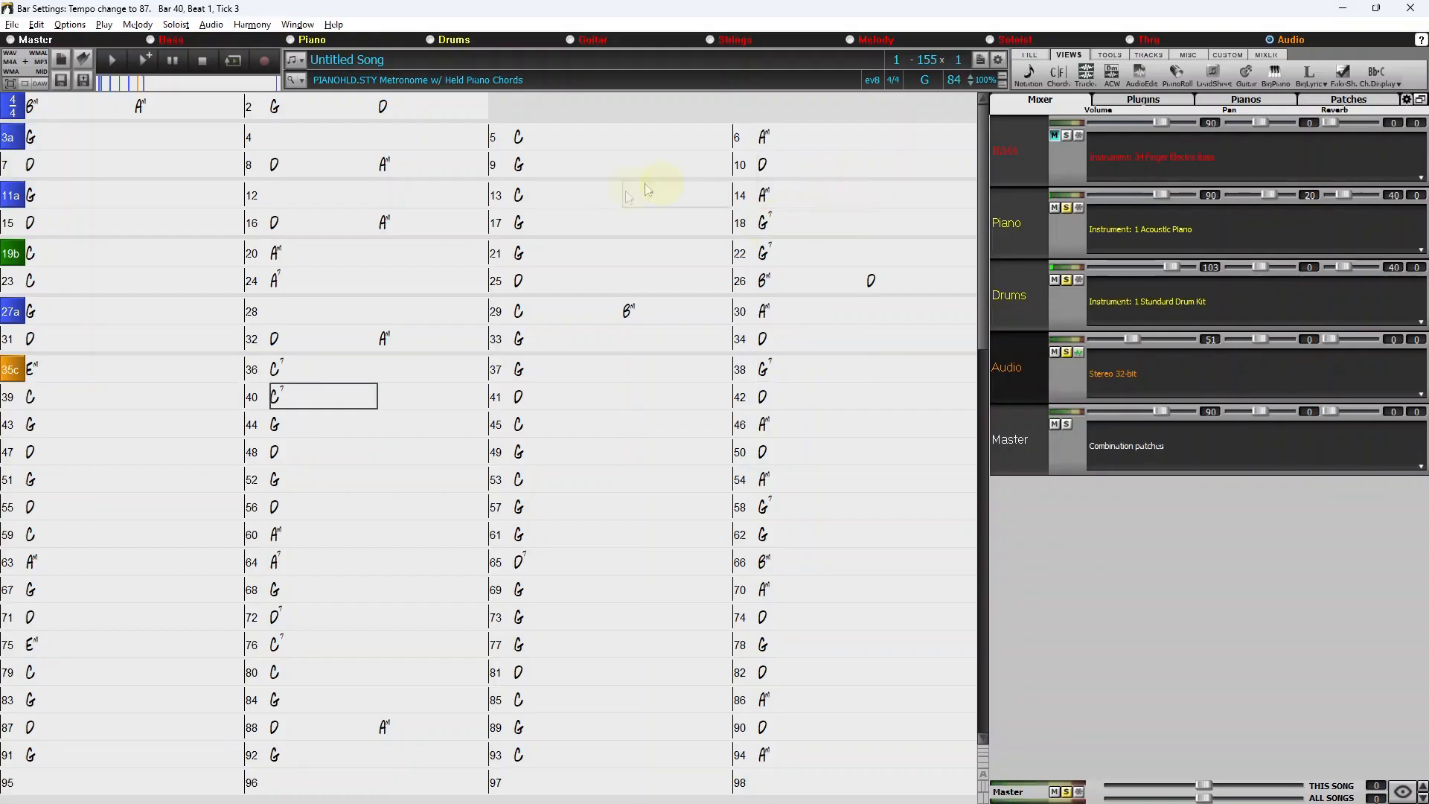
# - Mute the Piano track and replay from bar 39 to bar 40
pyautogui.click(1056, 206)
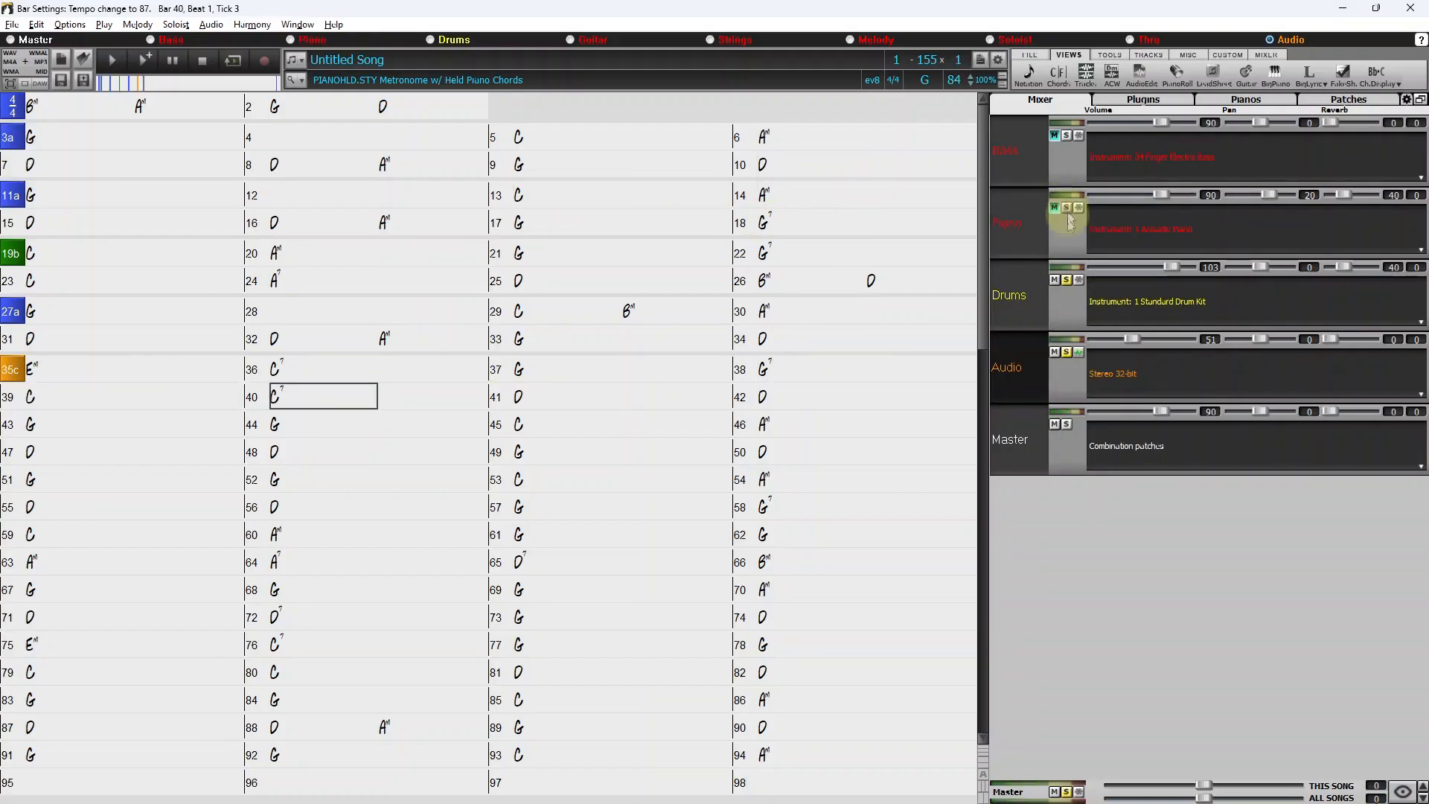
pyautogui.click(141, 396)
pyautogui.press('space')
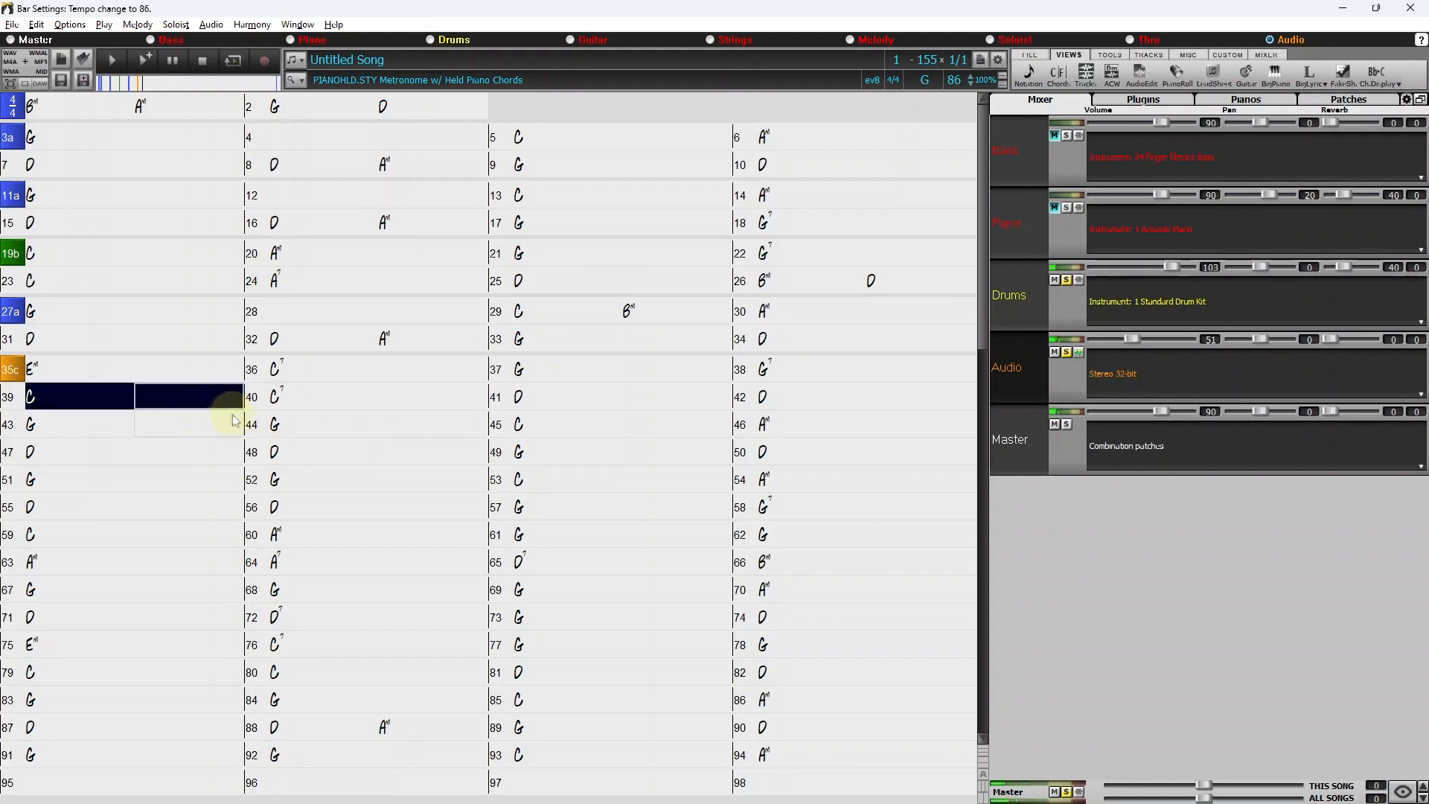
pyautogui.press('space')
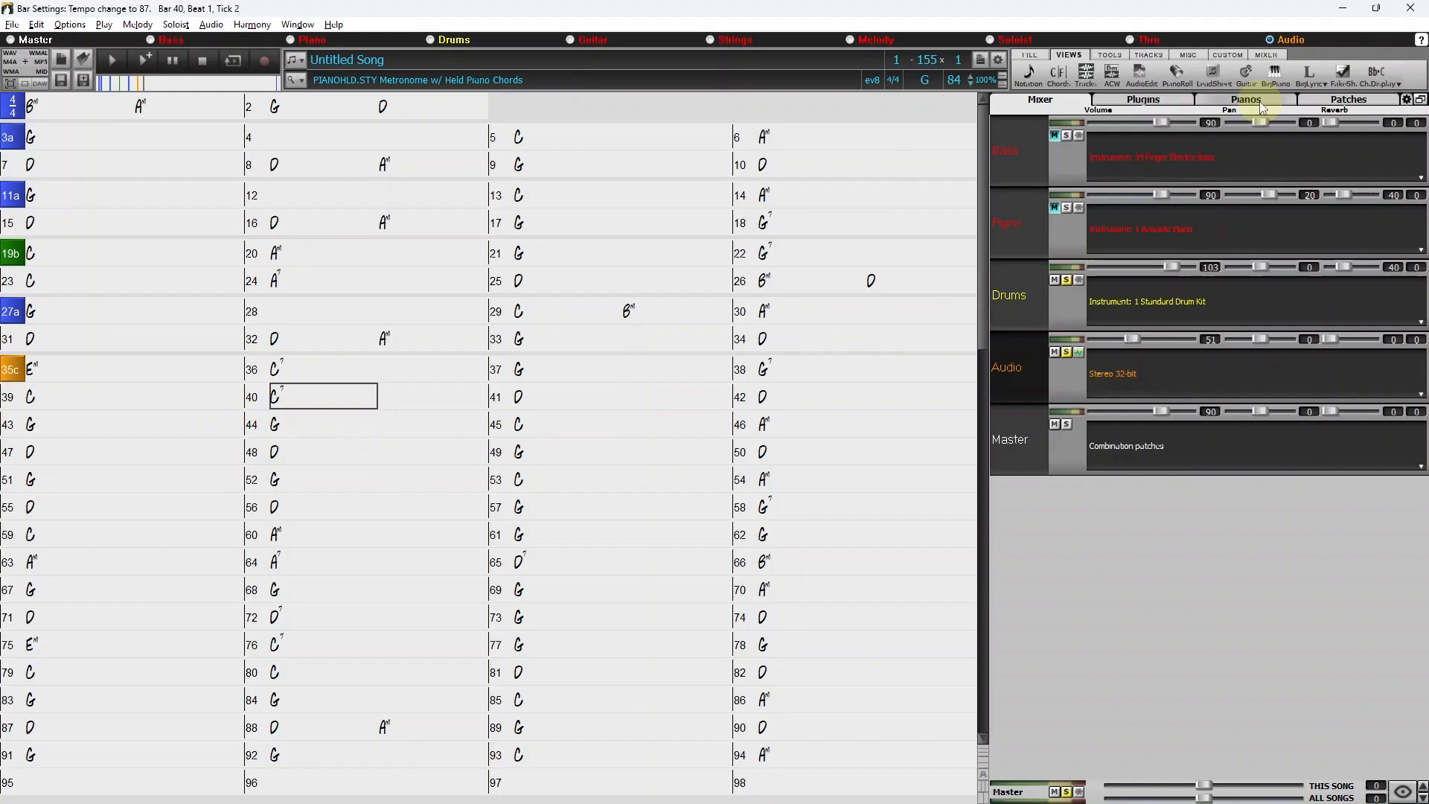
# - Check the notes on the track piano keyboards, return to the mixer, and change bar 40's chord to Cm
pyautogui.click(1264, 106)
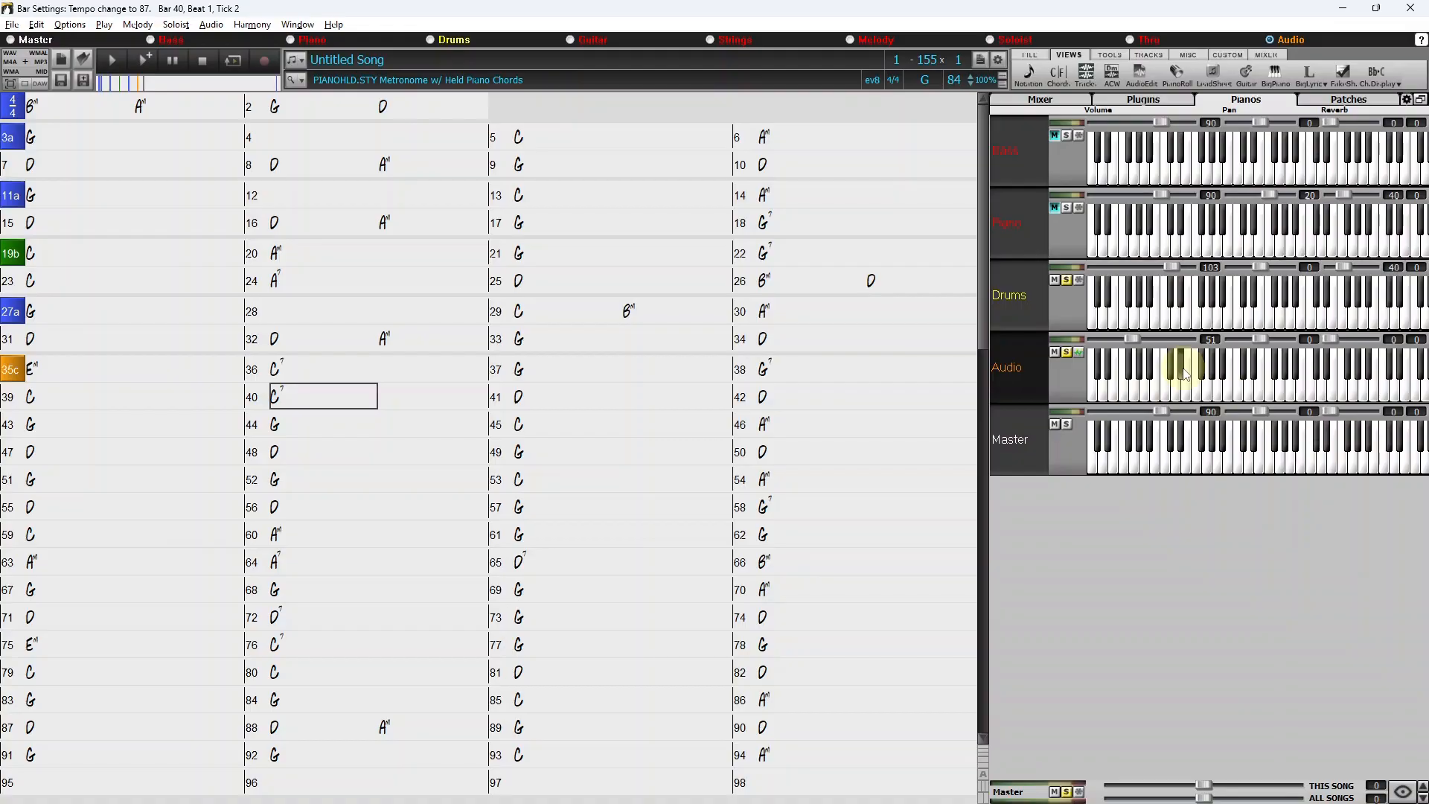
pyautogui.click(1050, 100)
pyautogui.click(296, 395)
pyautogui.write('Cm')
pyautogui.press('Return')
# - Play from bar 39, unmute the Piano track, and replay from bar 39
pyautogui.press('Left')
pyautogui.press('Left')
pyautogui.press('Left')
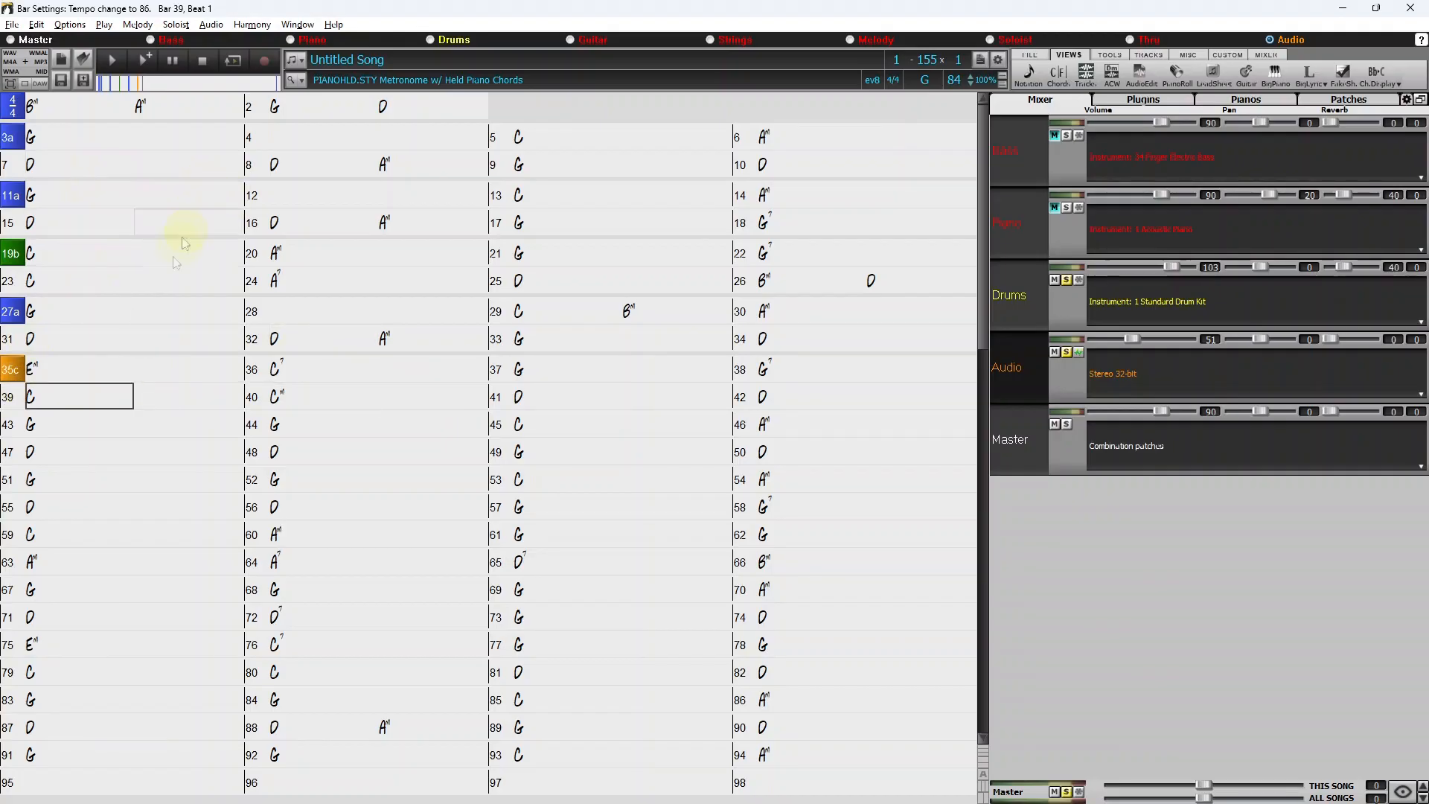
pyautogui.doubleClick(73, 403)
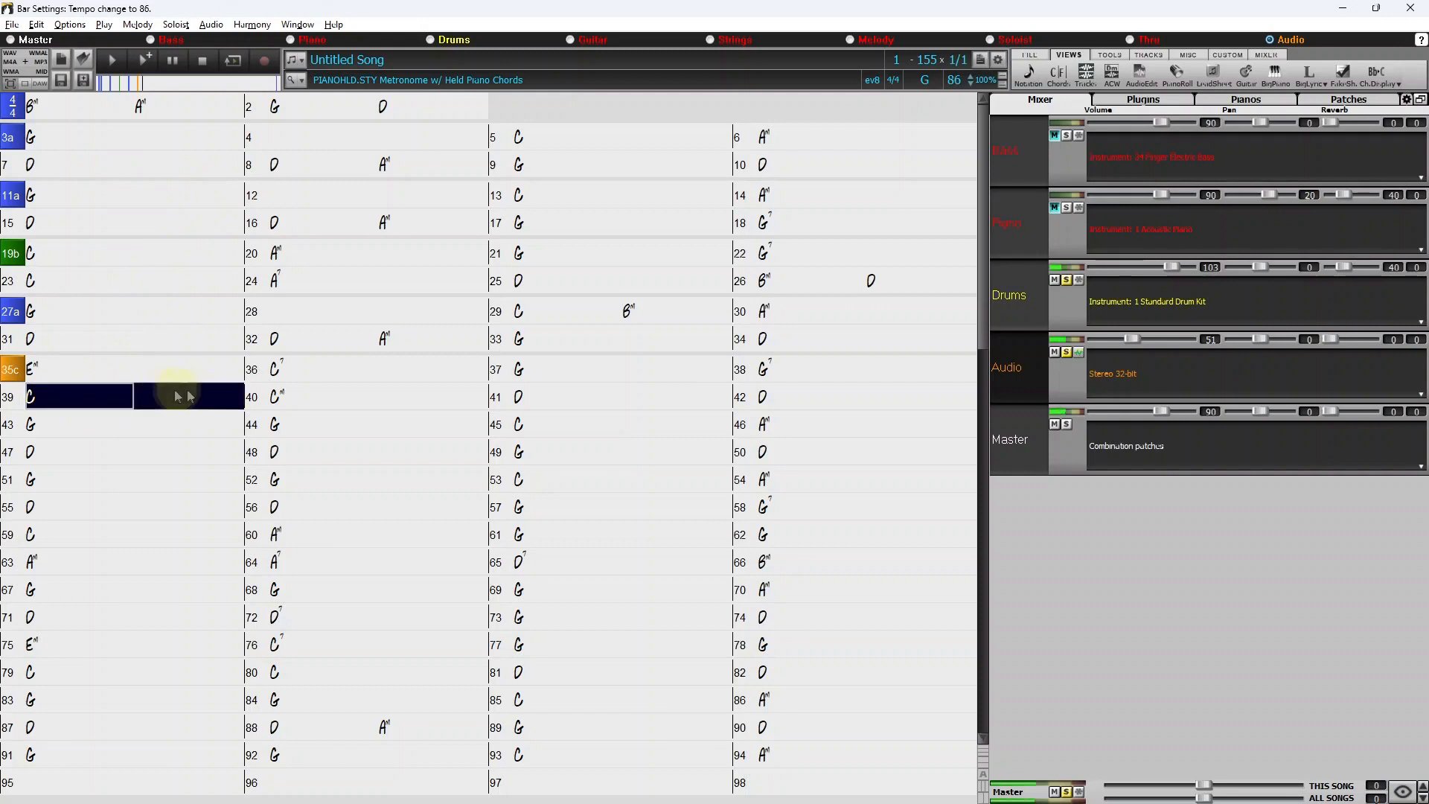
pyautogui.click(1069, 210)
pyautogui.doubleClick(89, 402)
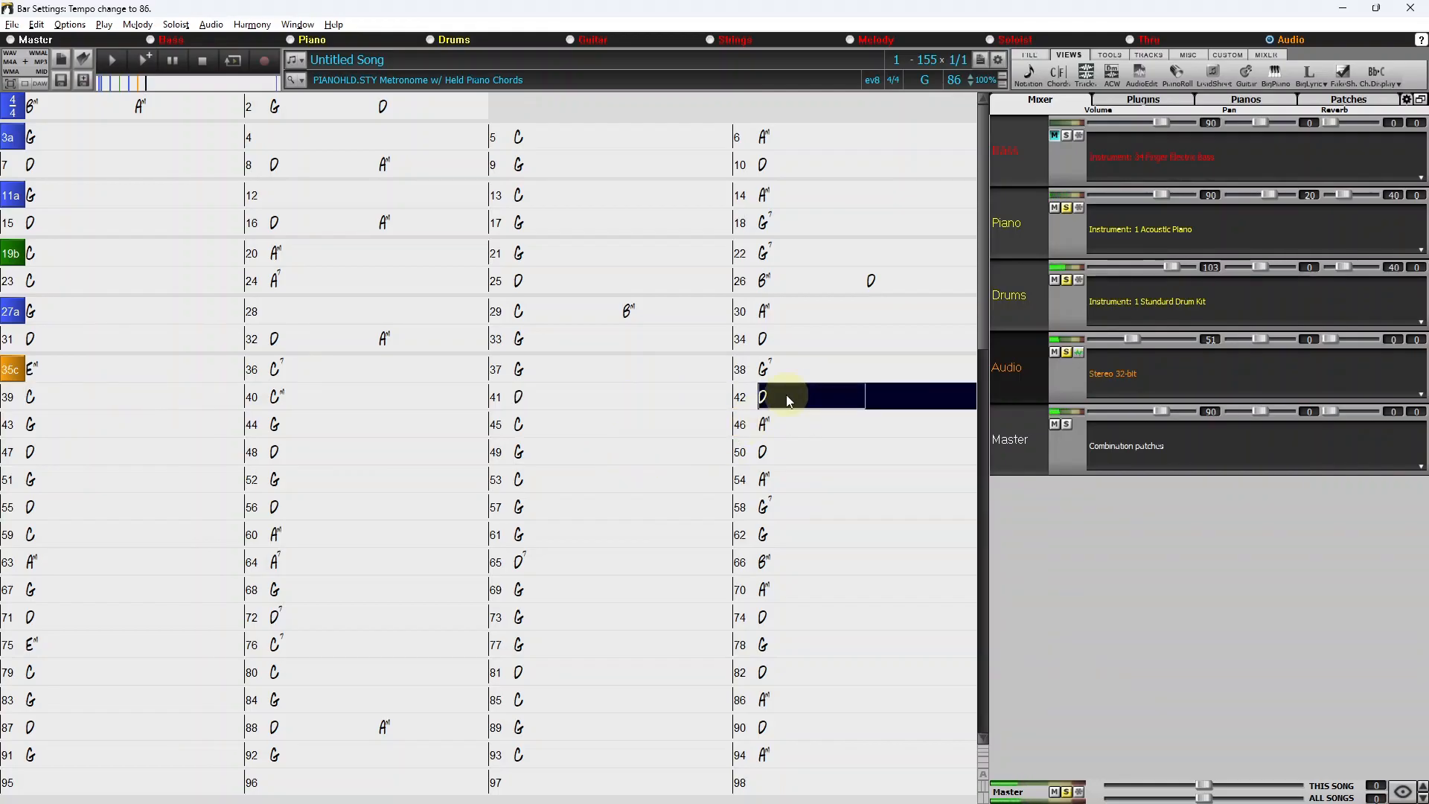
# - During playback, place part marker a at bar 43 and set bar 51's part marker to substyle d
pyautogui.press('p')
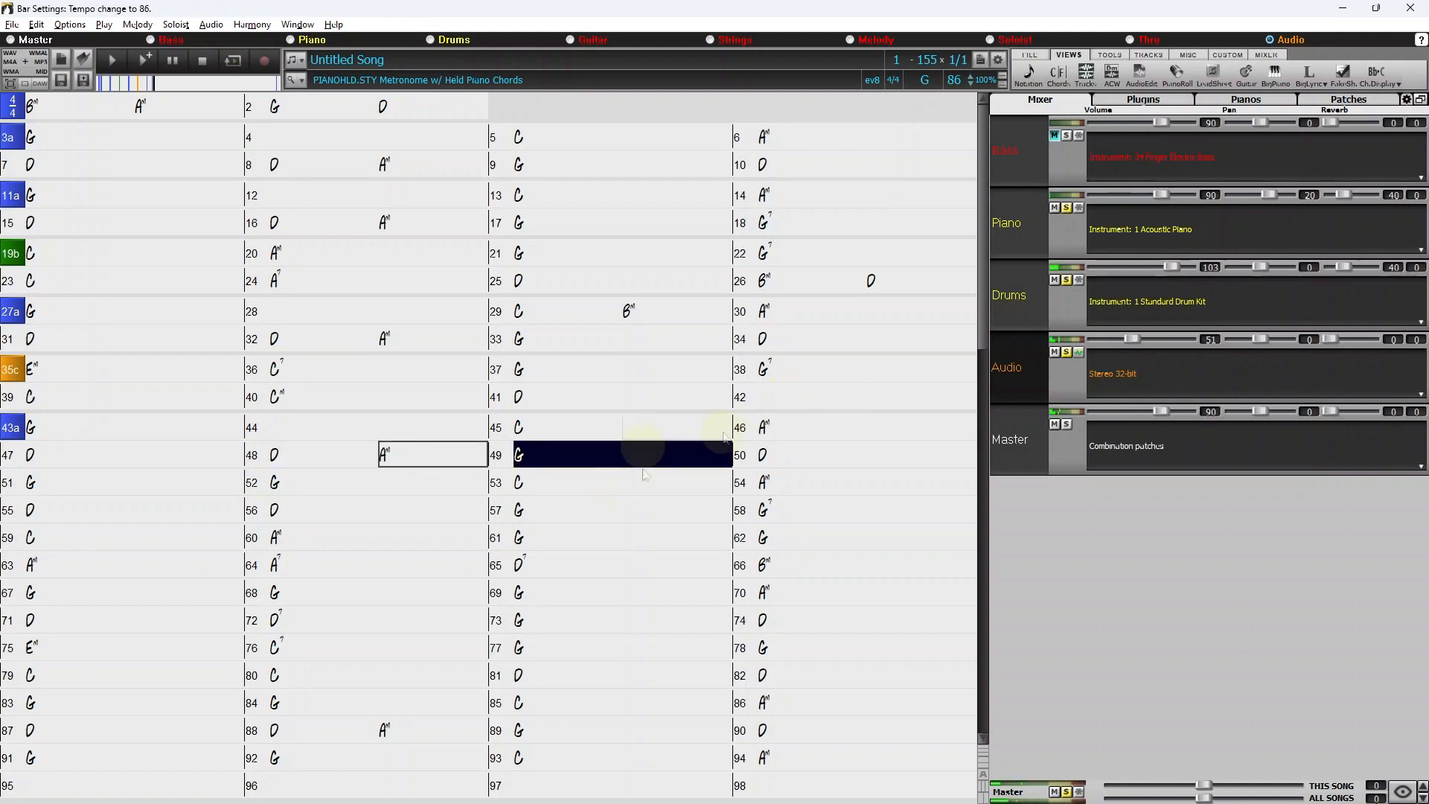
pyautogui.click(18, 490)
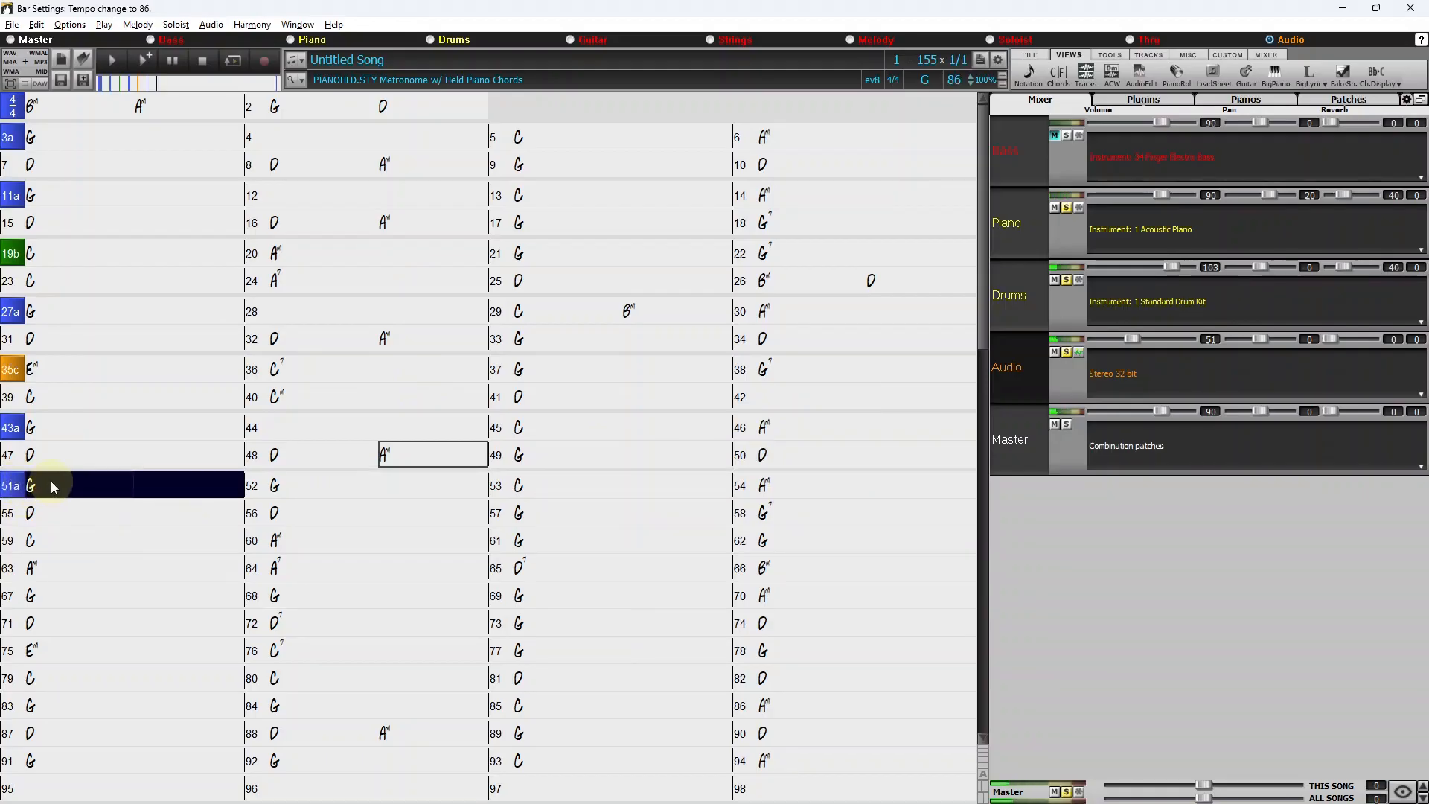
pyautogui.rightClick(15, 493)
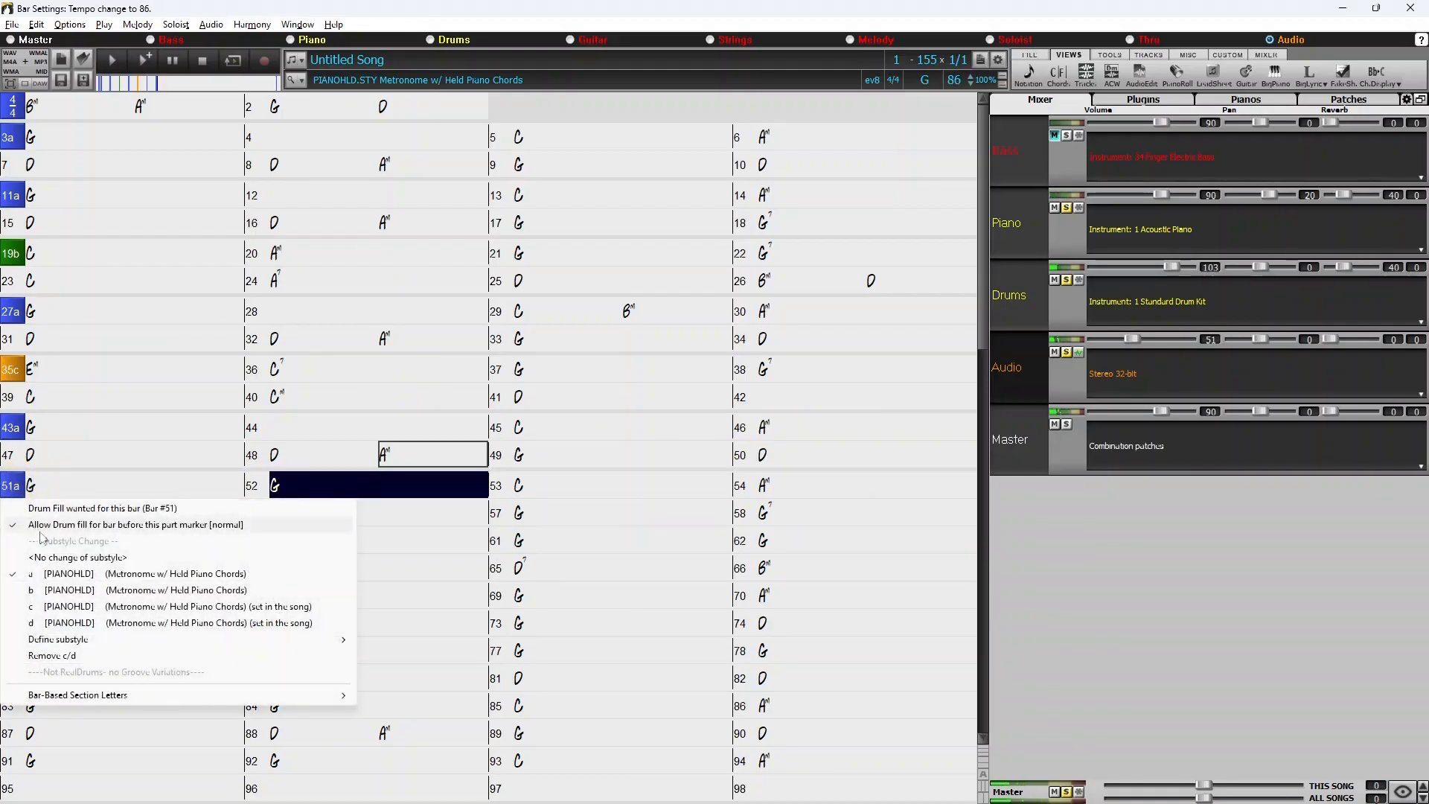
pyautogui.click(56, 623)
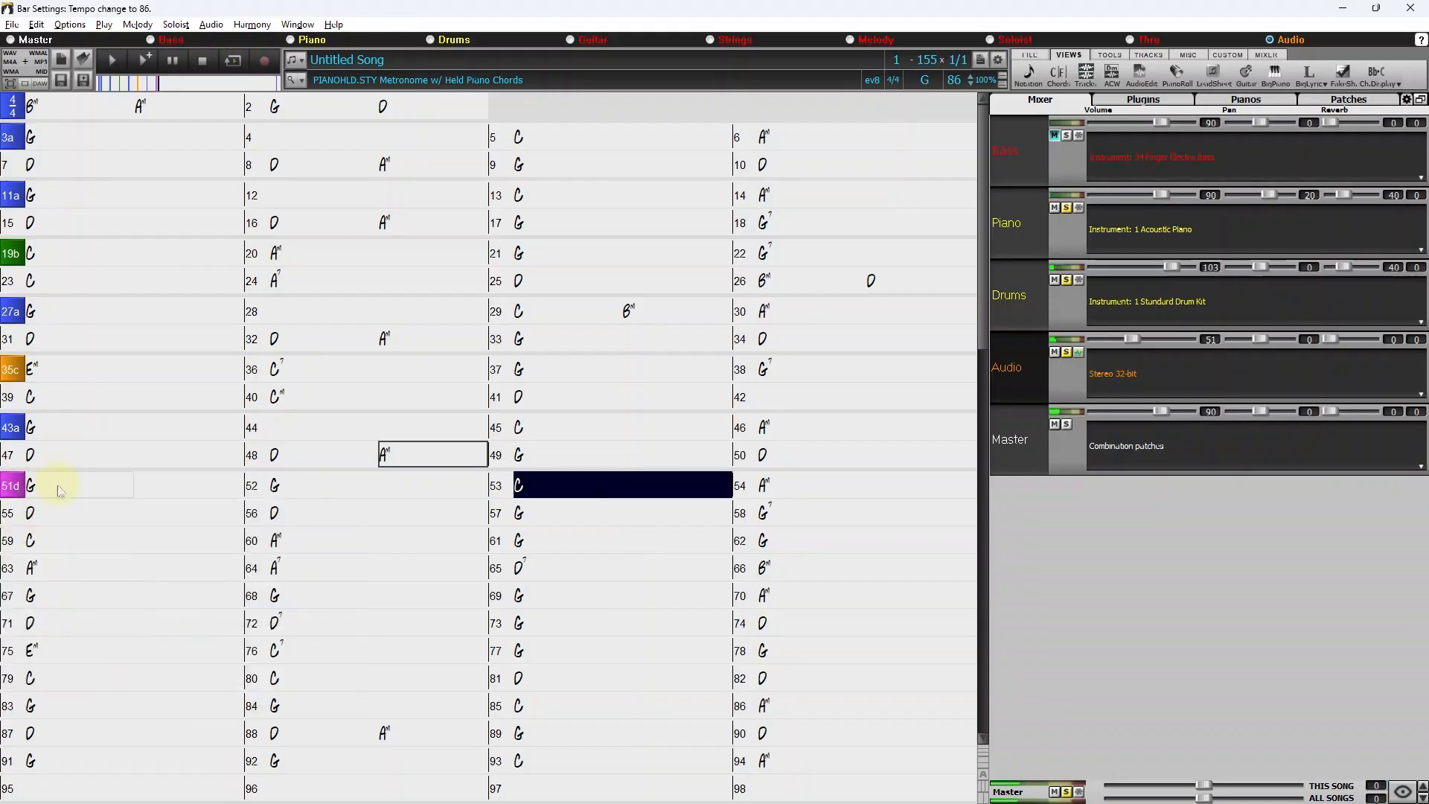
# - Clear bar 52's chord, change bar 62's chord to G7 and bar 63's to C, and stop playback
pyautogui.click(310, 488)
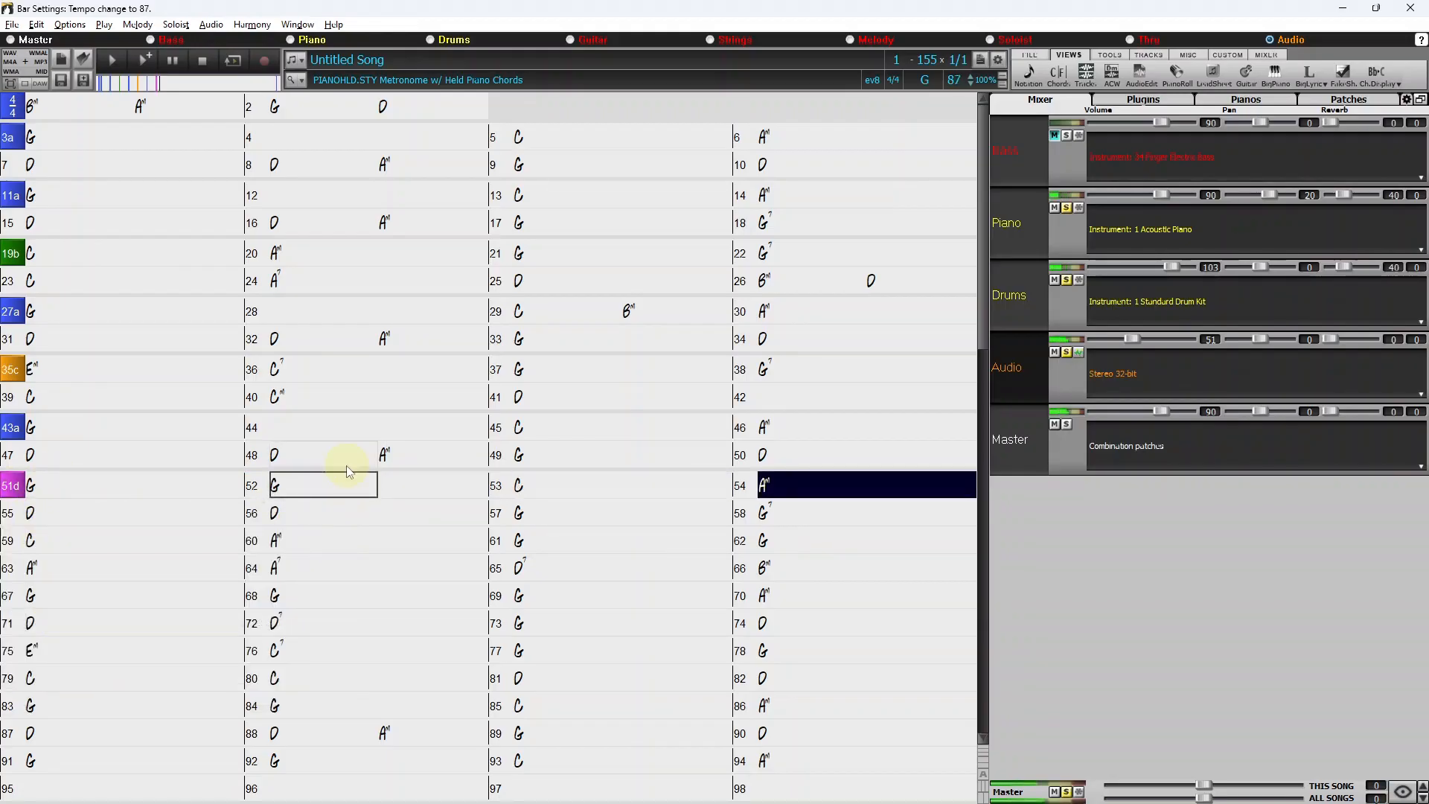
pyautogui.press('Delete')
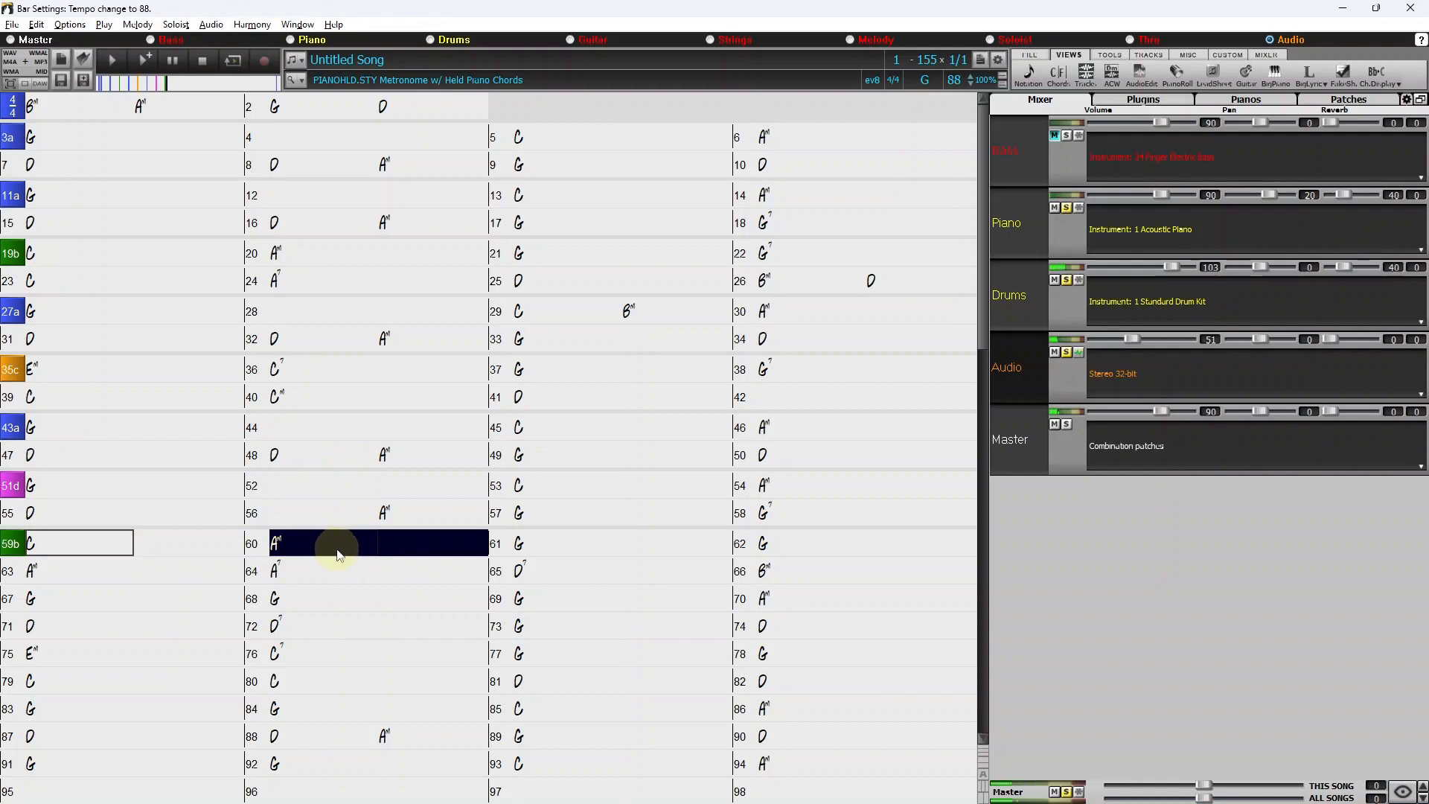
pyautogui.click(824, 543)
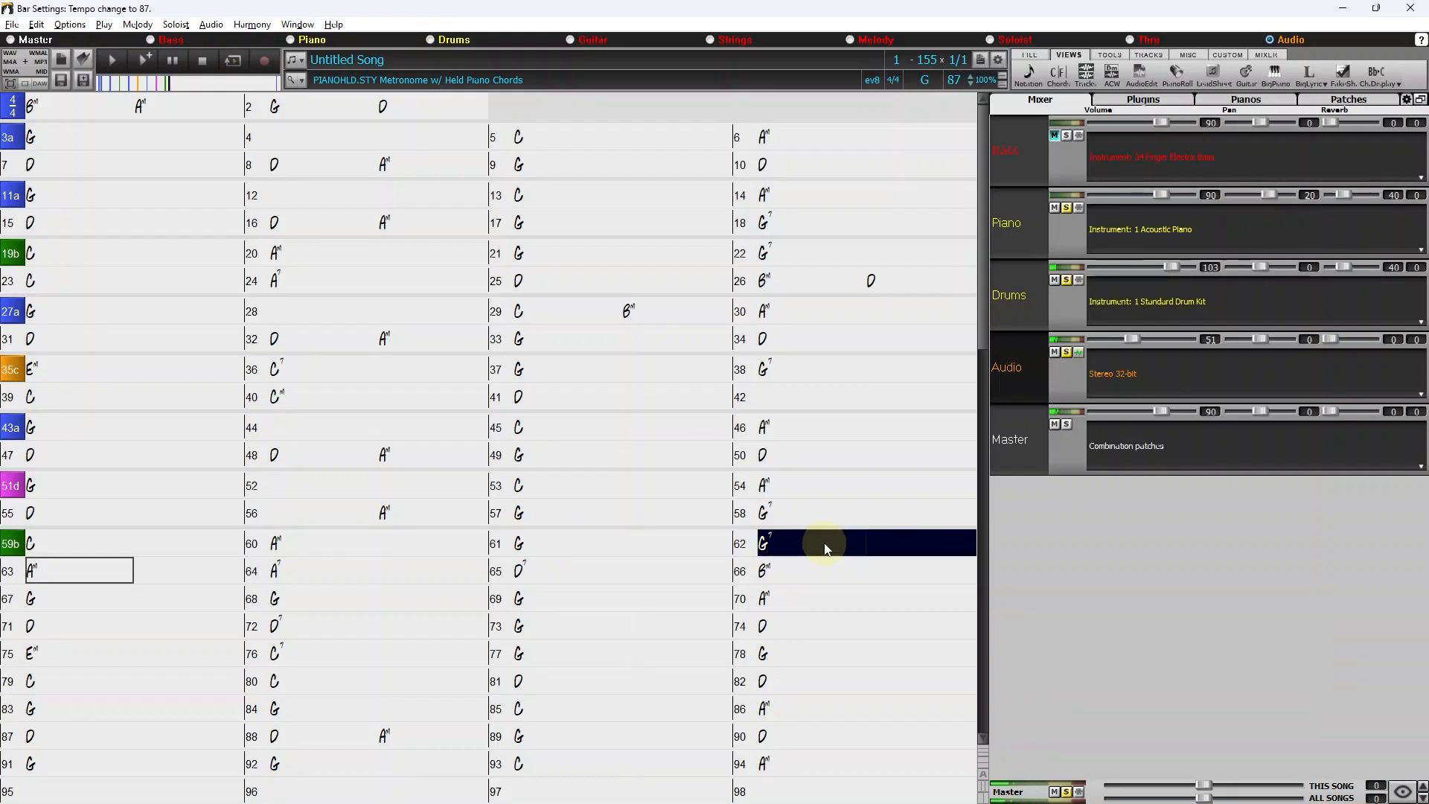
pyautogui.press('Escape')
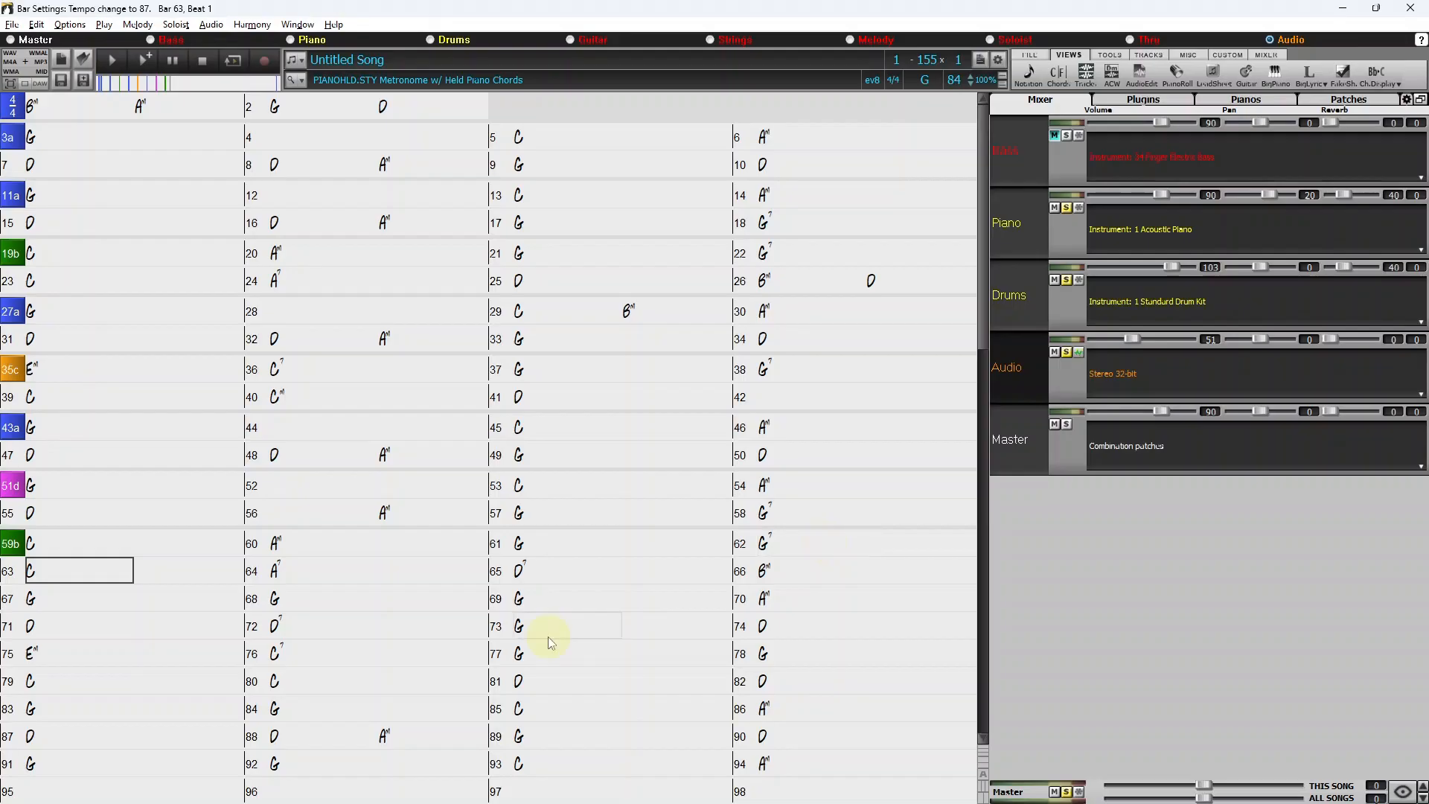
# - Replay from bar 63, stop at bar 64, and compare its chord with the matching one in bar 24
pyautogui.click(64, 570)
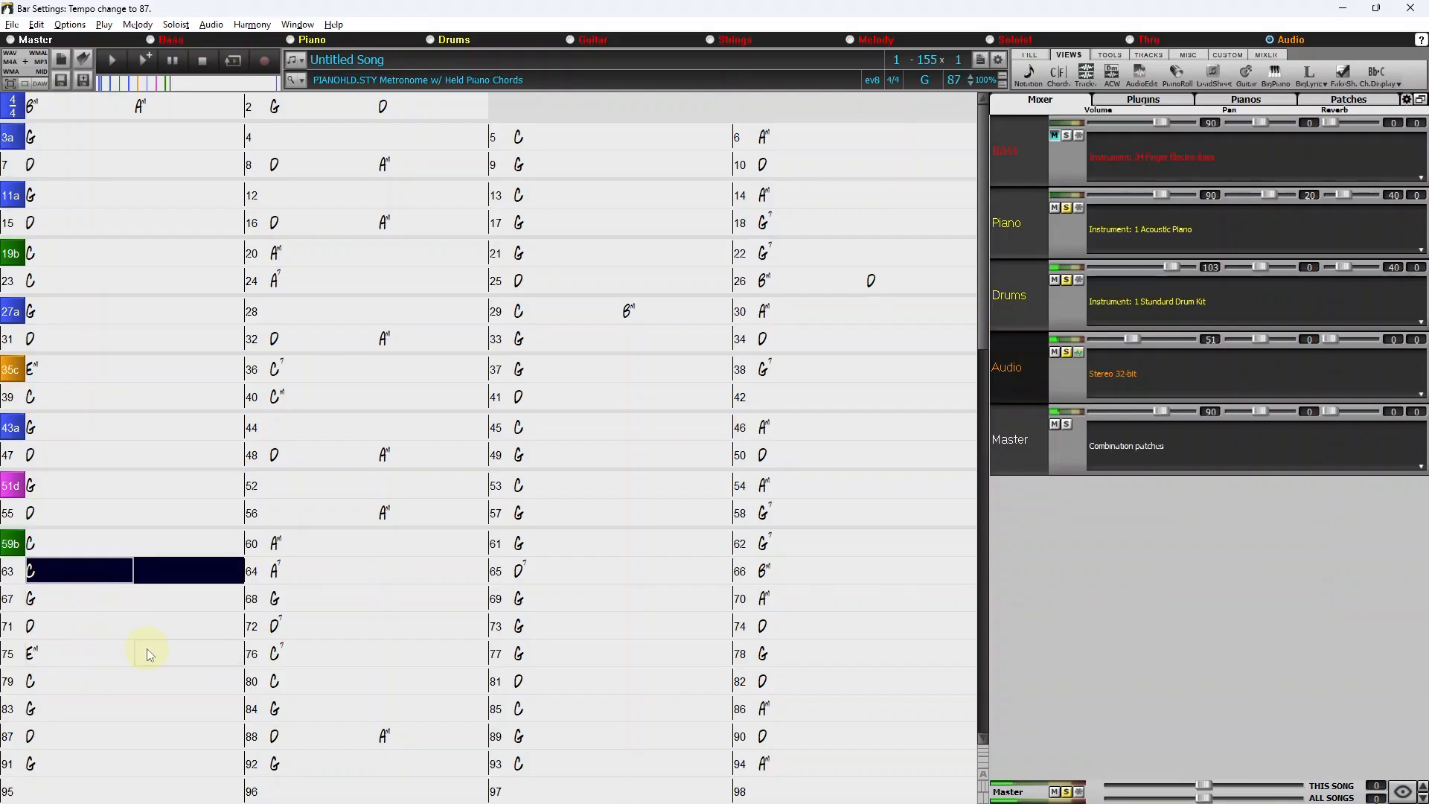
pyautogui.click(331, 575)
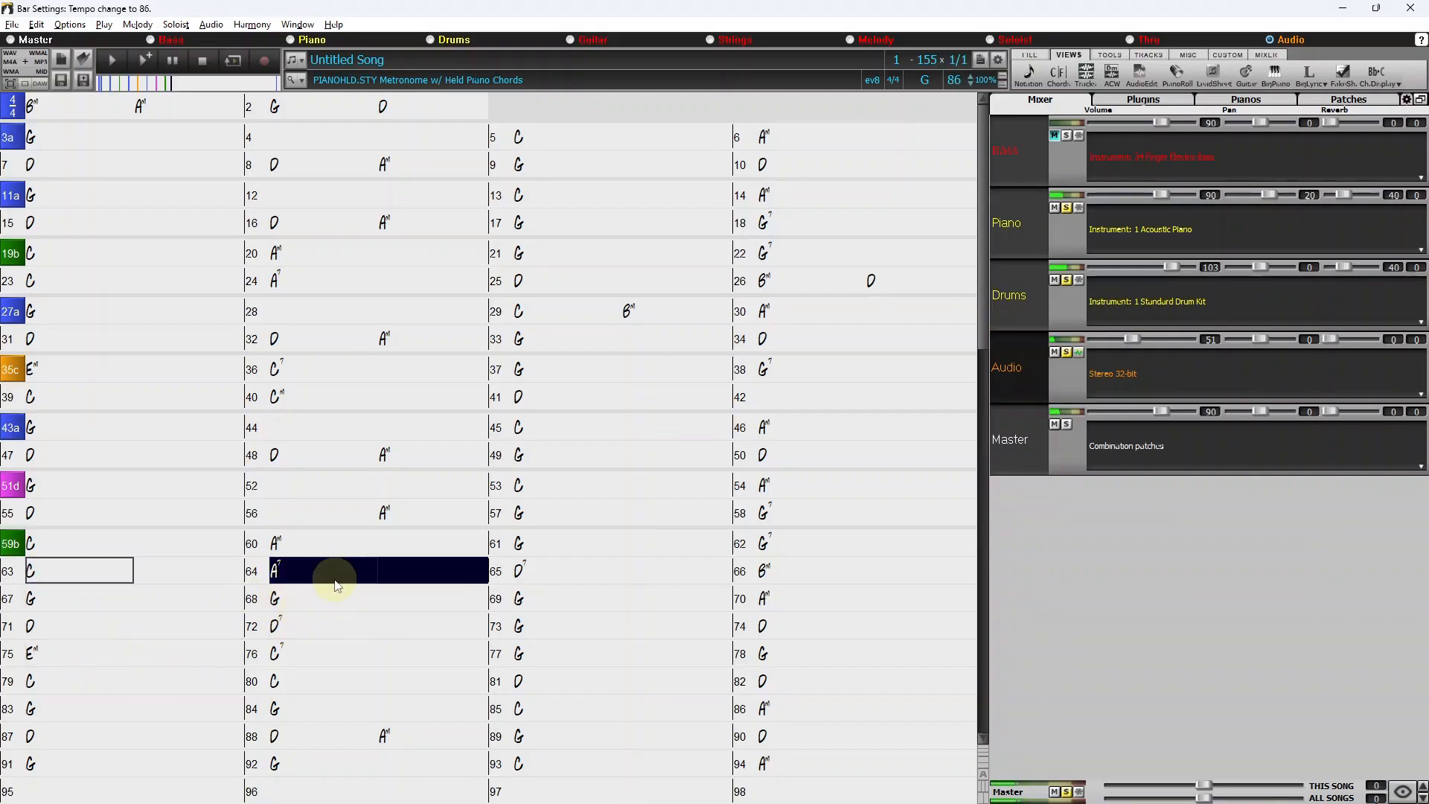
pyautogui.click(280, 577)
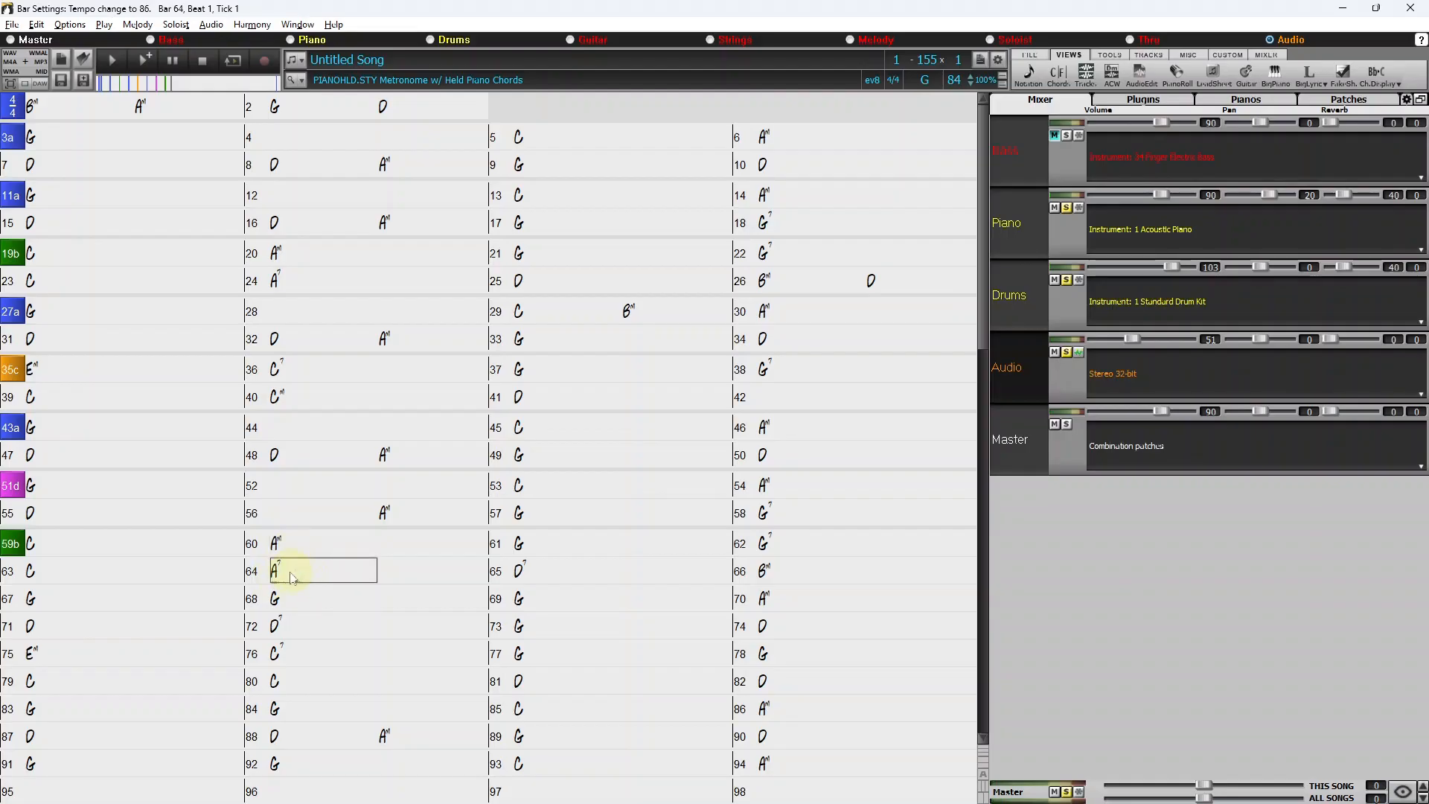
pyautogui.click(298, 282)
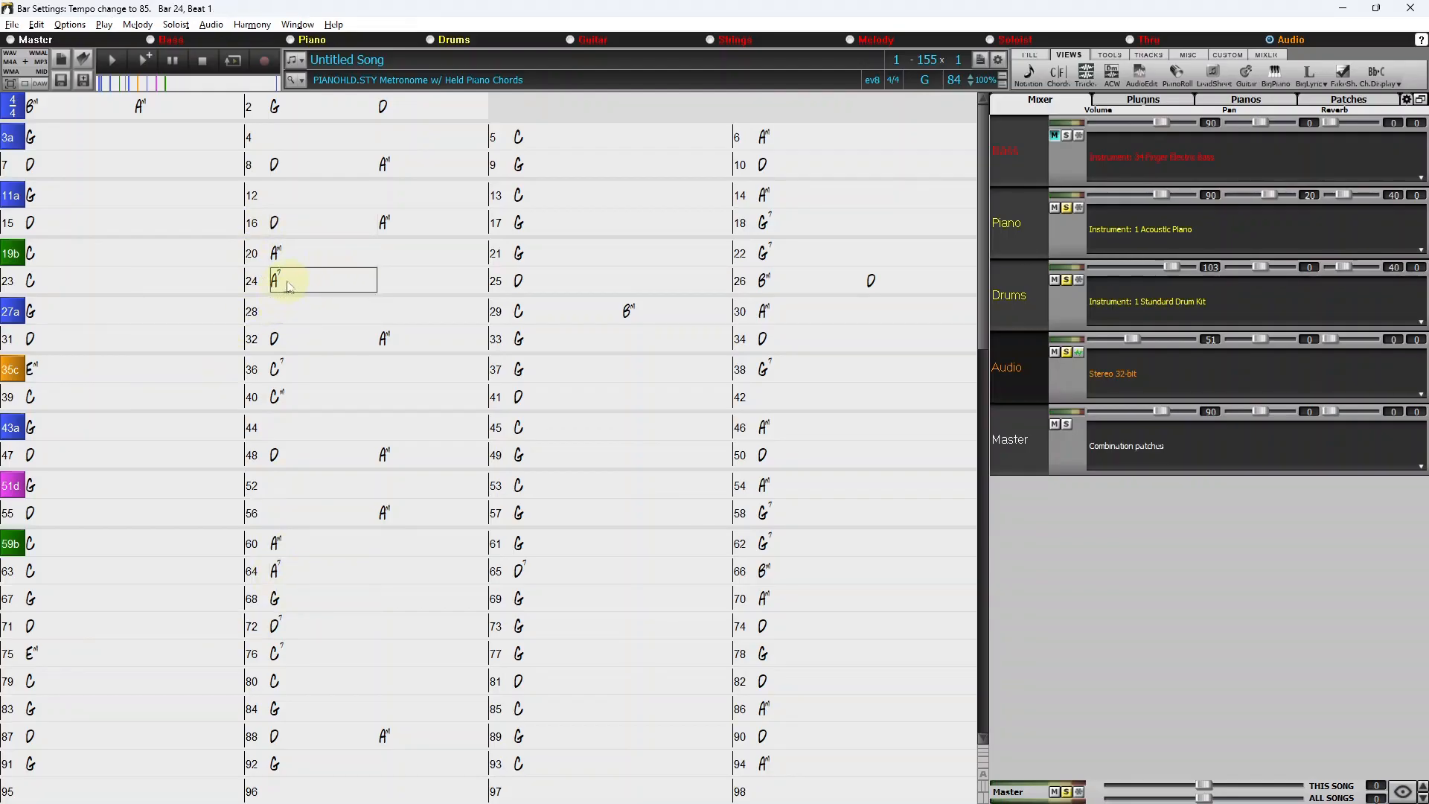
pyautogui.click(296, 570)
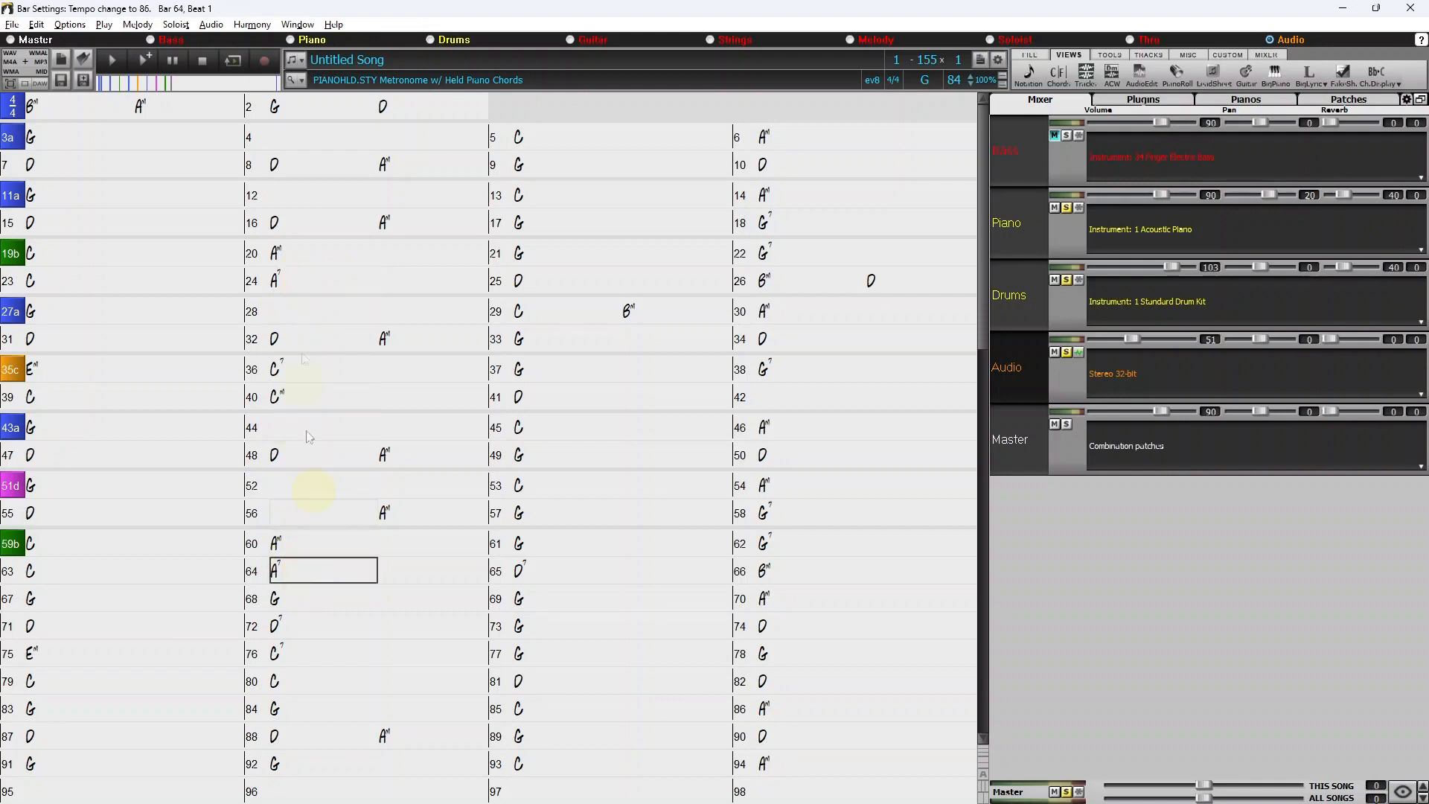
pyautogui.click(304, 283)
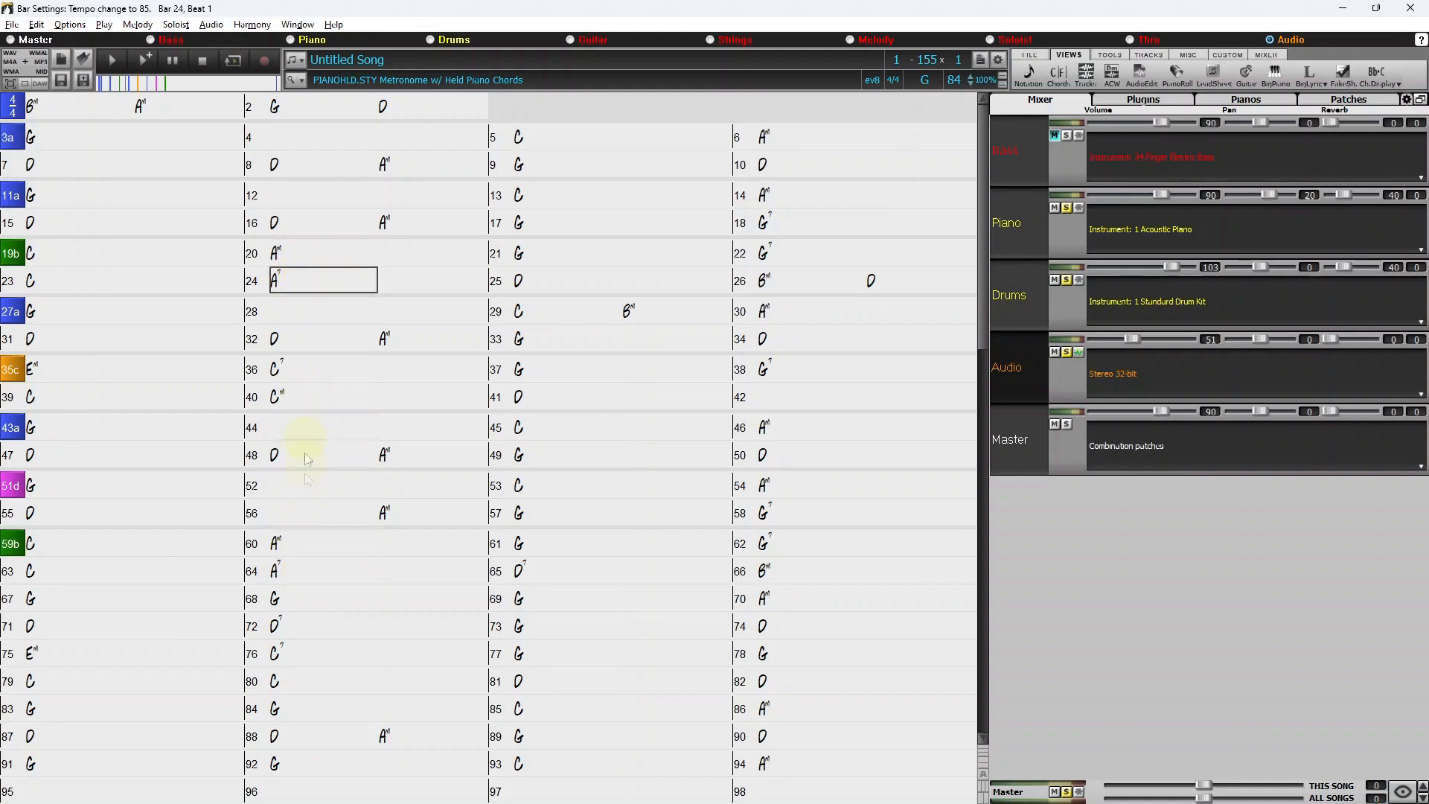
pyautogui.click(310, 574)
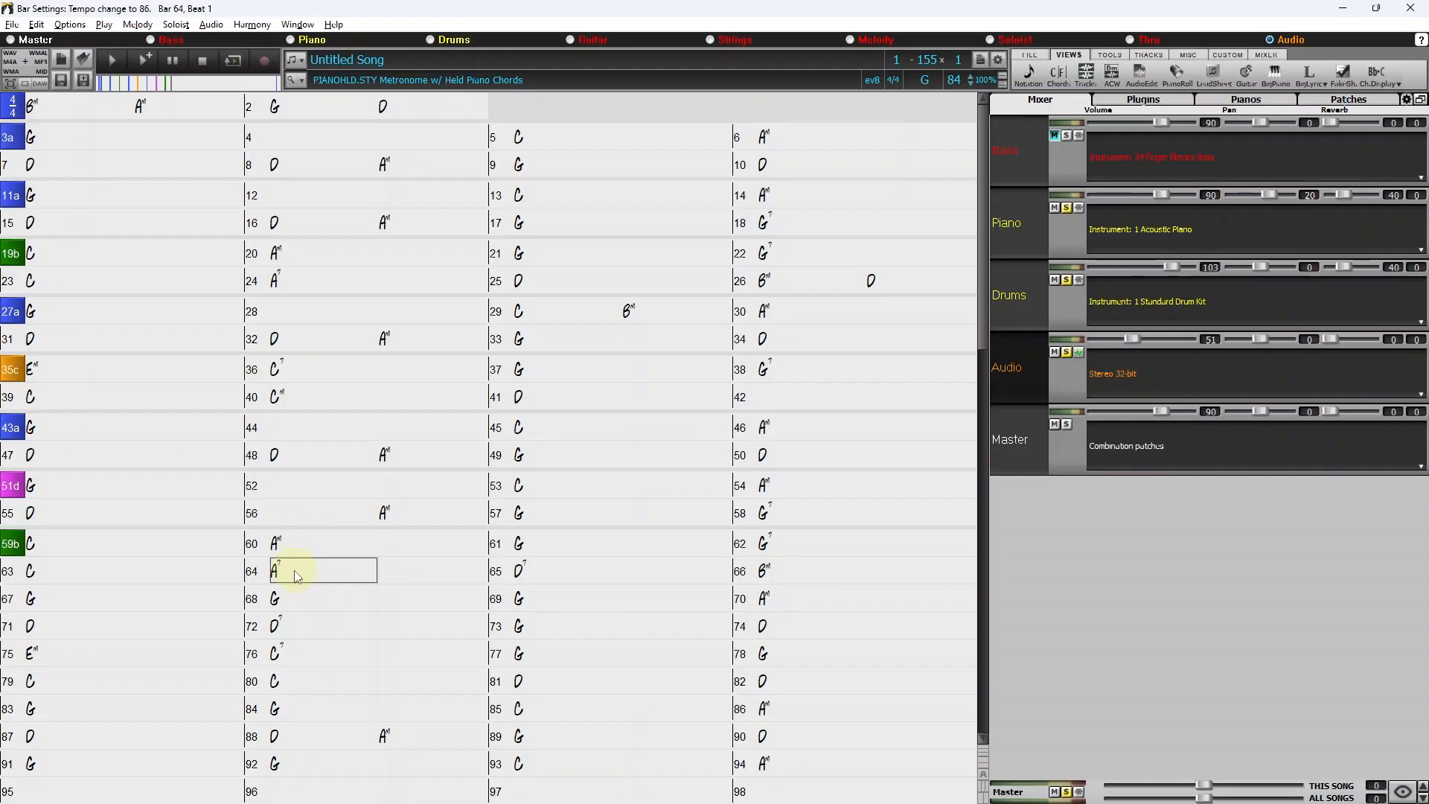
# - Play from bar 64, add a D chord on beat 3 of bar 66, place part marker a at bar 67, and stop
pyautogui.moveTo(294, 567); pyautogui.dragTo(362, 569)
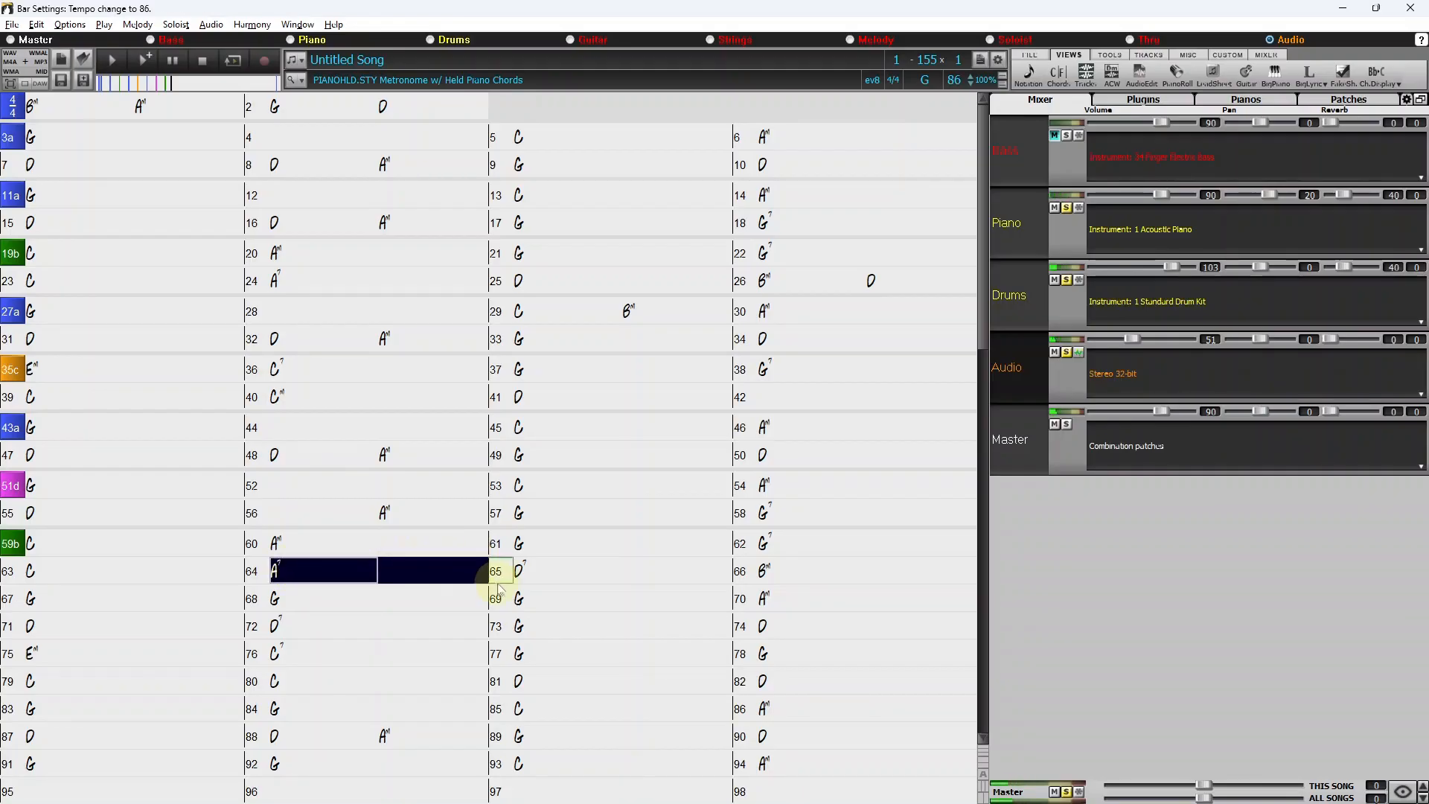
pyautogui.click(587, 570)
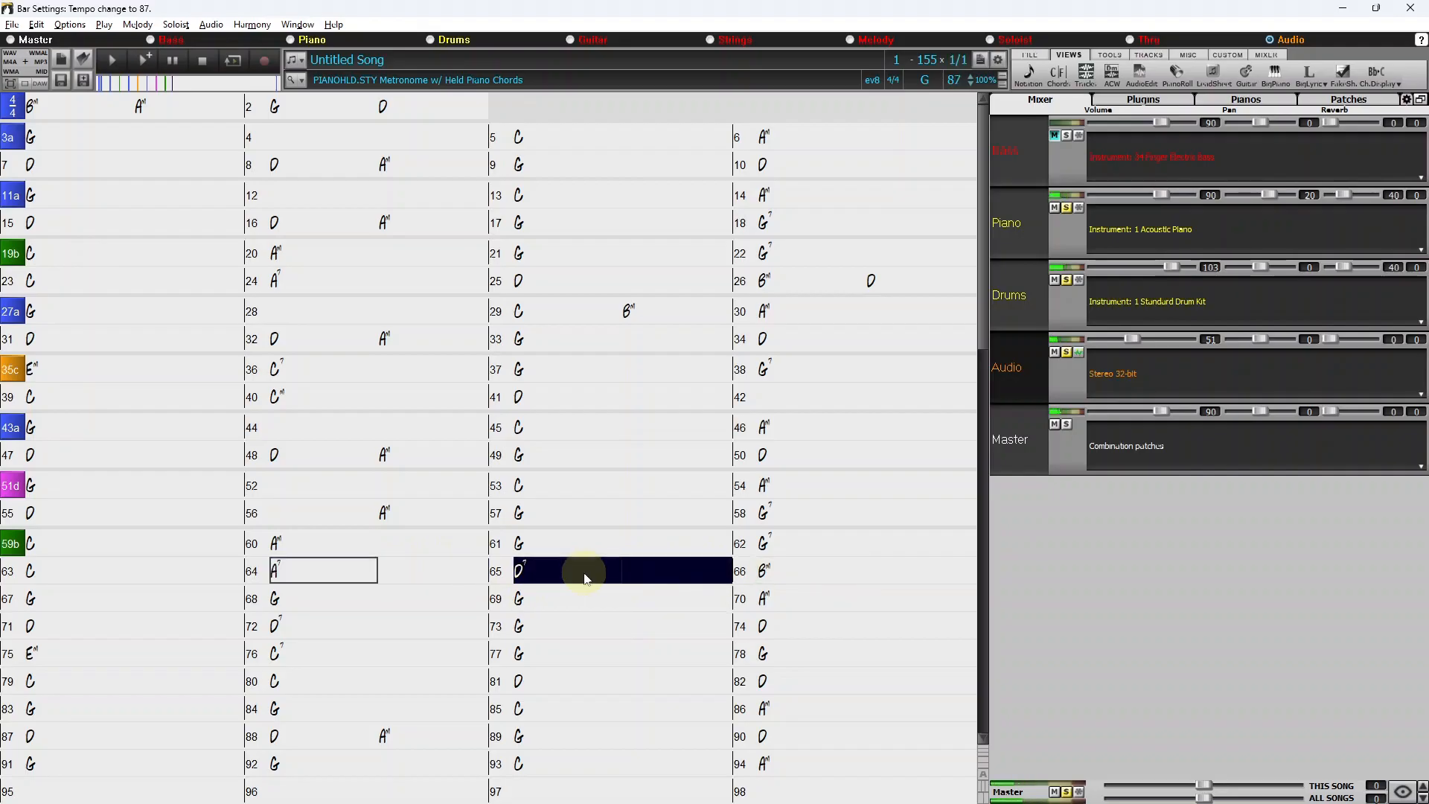
pyautogui.click(931, 561)
pyautogui.write('d')
pyautogui.press('Return')
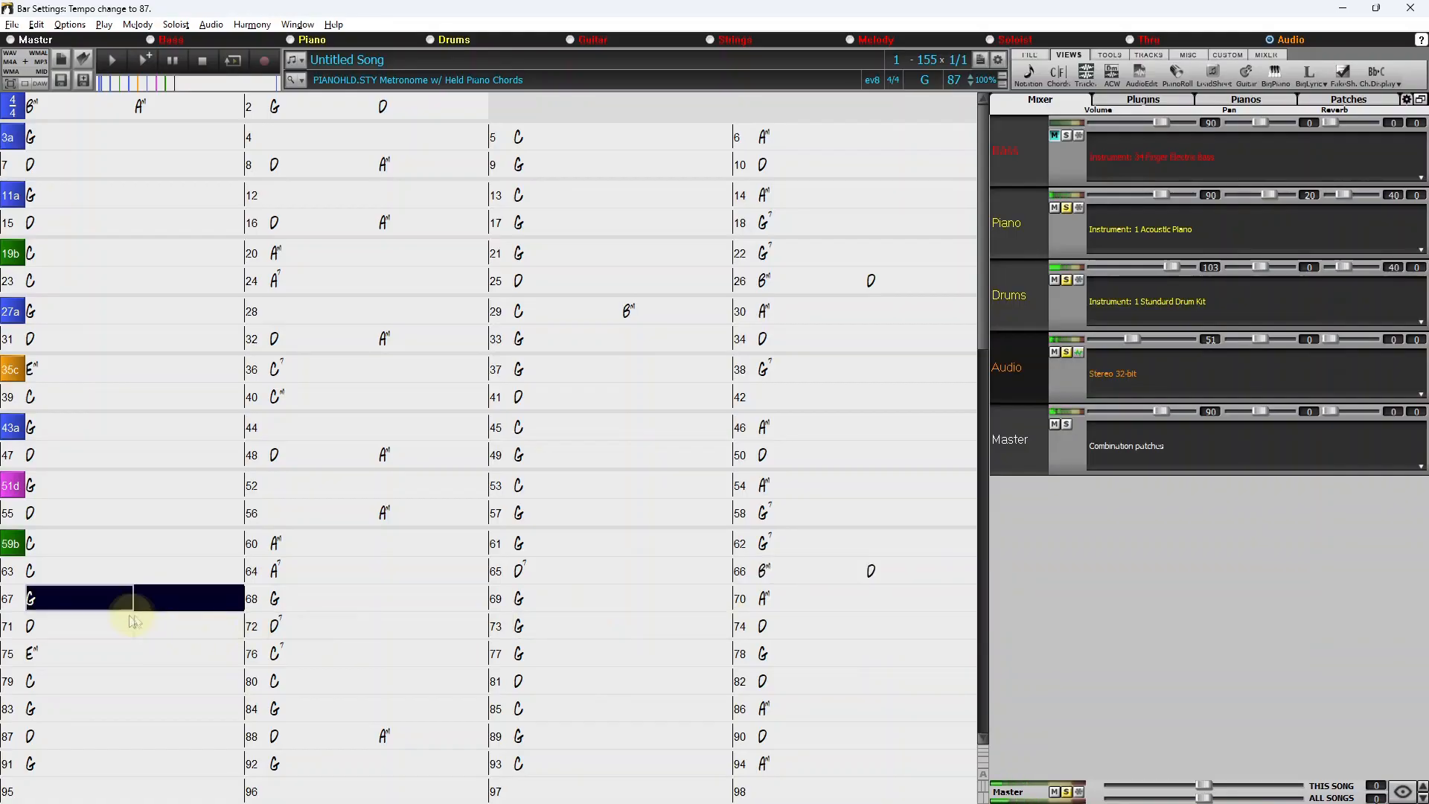
pyautogui.click(10, 599)
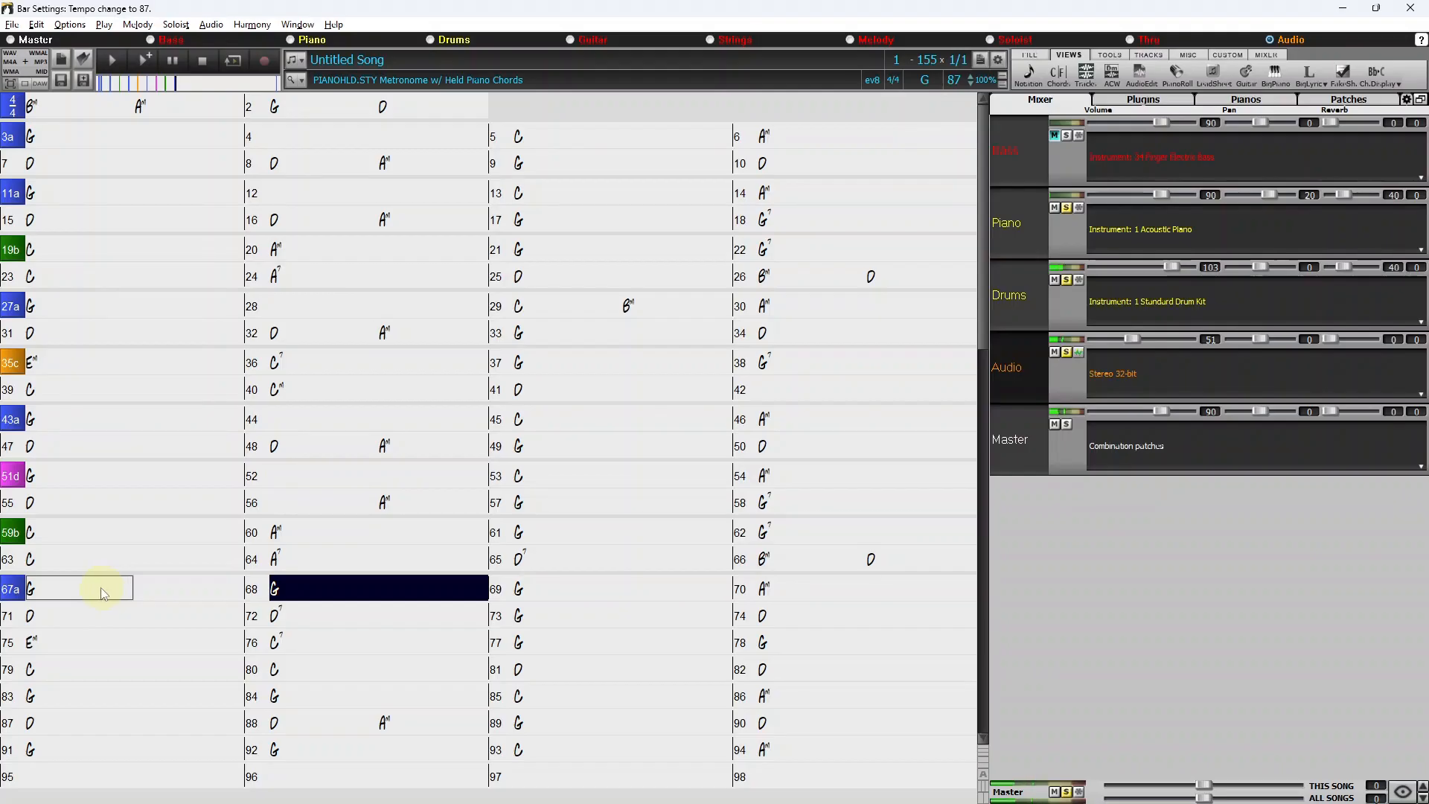
pyautogui.press('space')
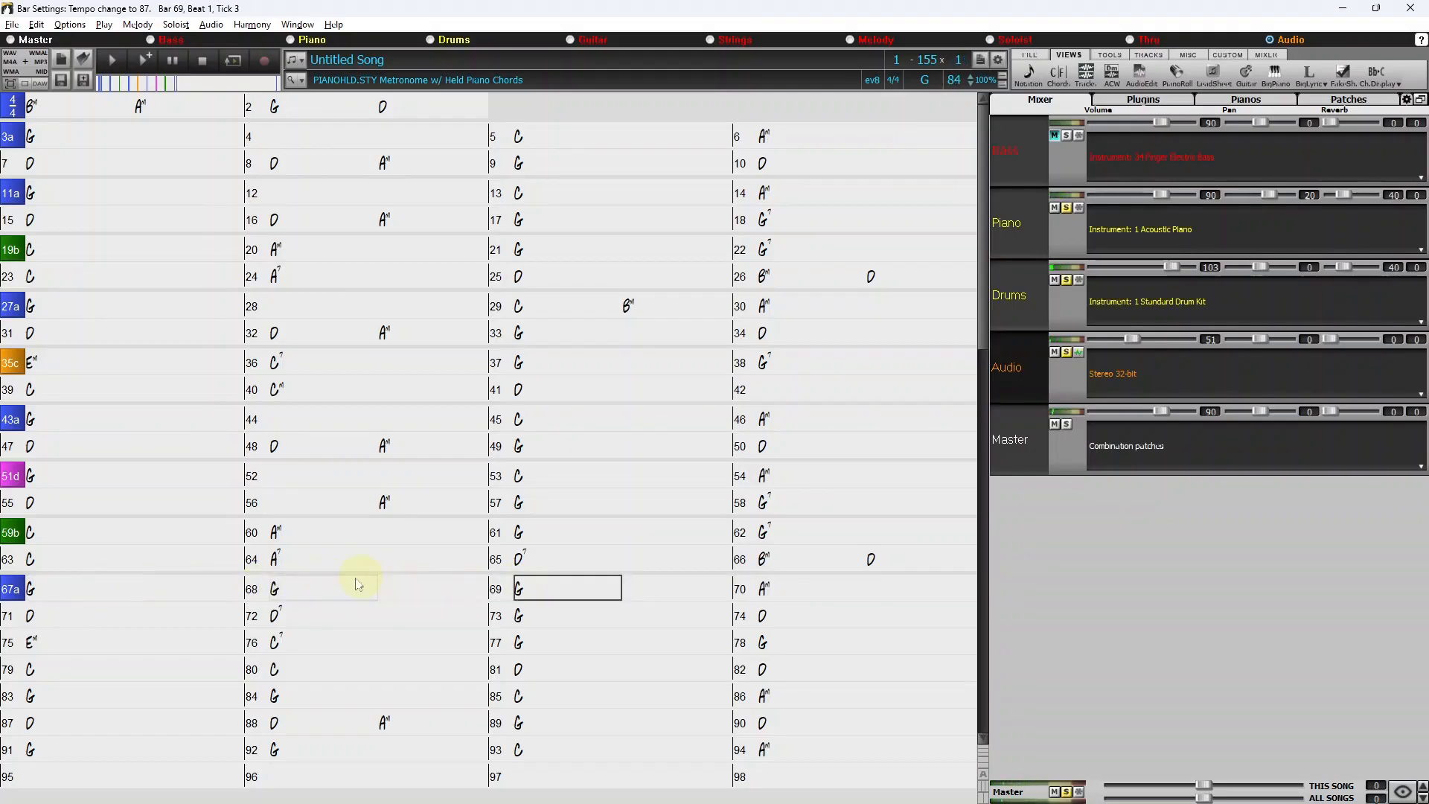
# - Clear bar 68's chord and change bar 69's chord to C
pyautogui.click(320, 584)
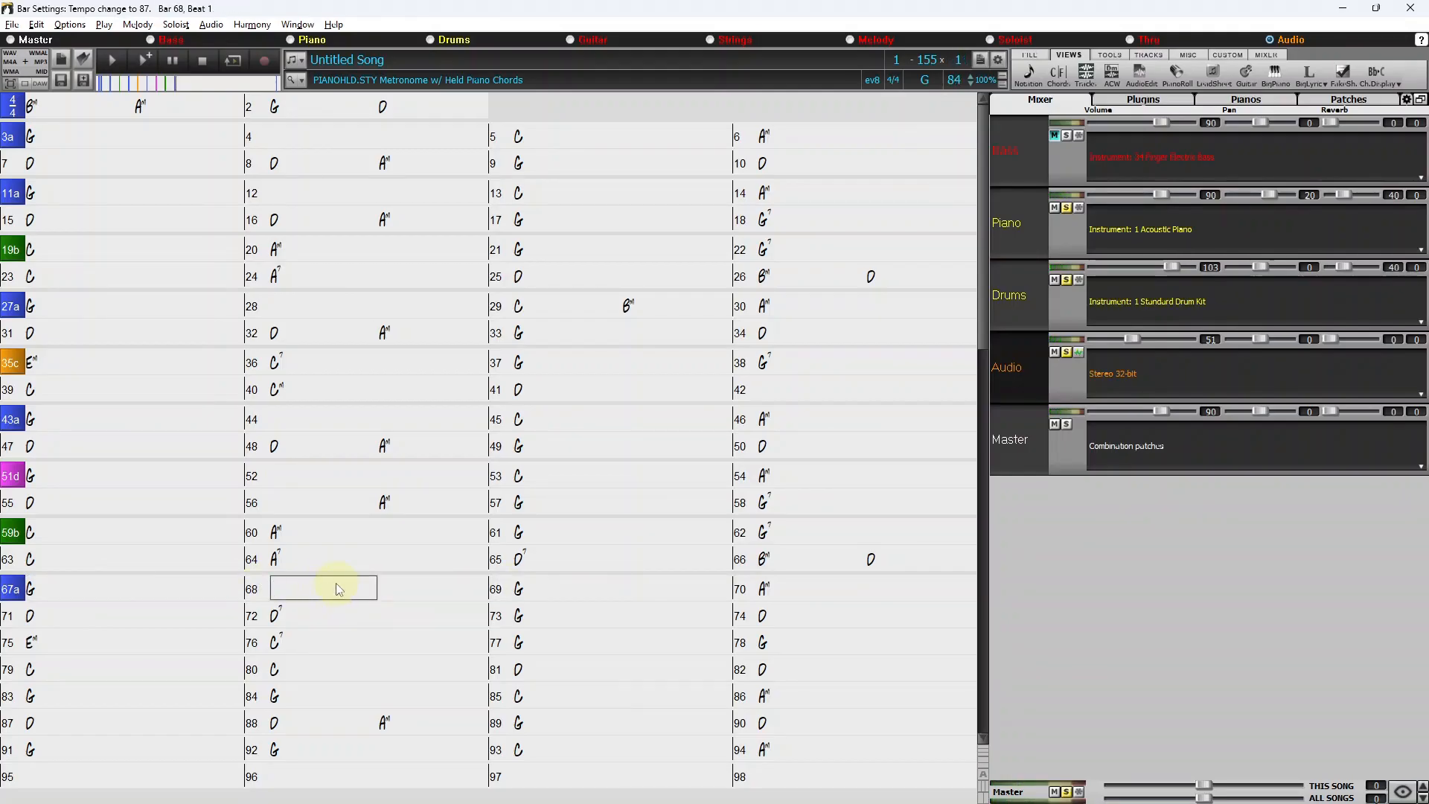
pyautogui.press('Right')
pyautogui.press('Right')
pyautogui.write('C')
pyautogui.press('Return')
# - Play from bar 69, stop to add a Bm chord on that bar's beat 3, and replay from bar 69
pyautogui.moveTo(554, 588); pyautogui.dragTo(662, 598)
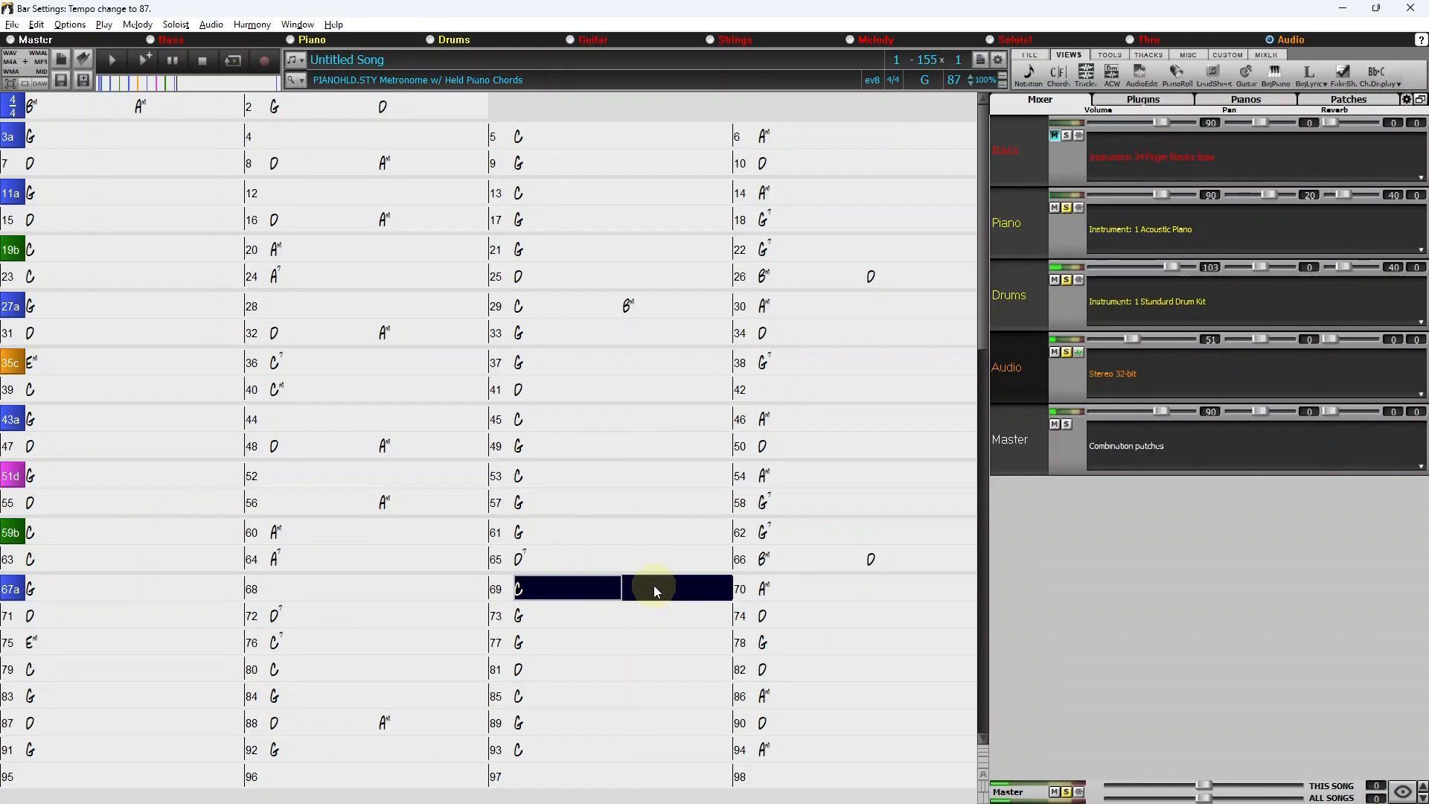
pyautogui.click(657, 586)
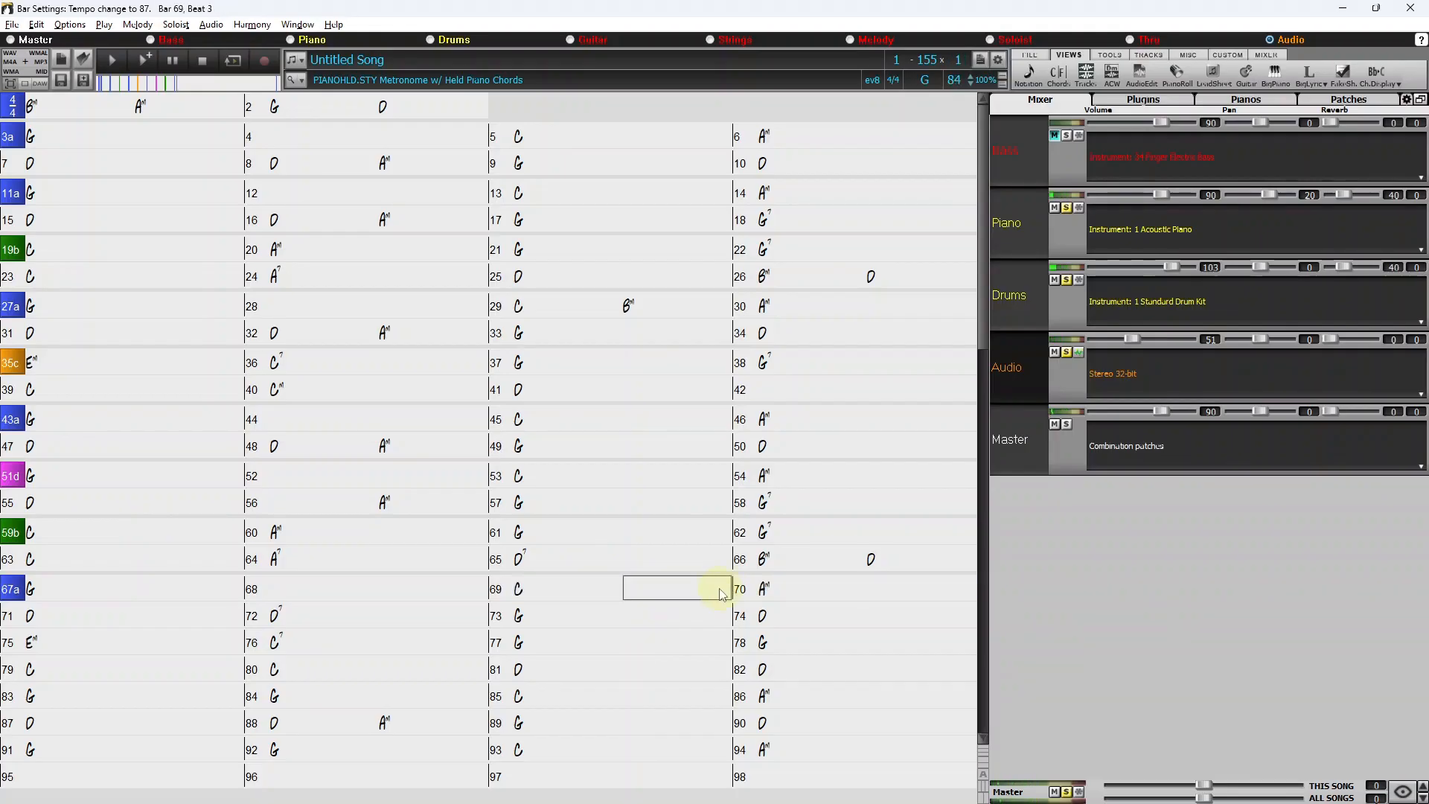
pyautogui.write('Bm')
pyautogui.press('Return')
pyautogui.click(555, 590)
pyautogui.doubleClick(556, 590)
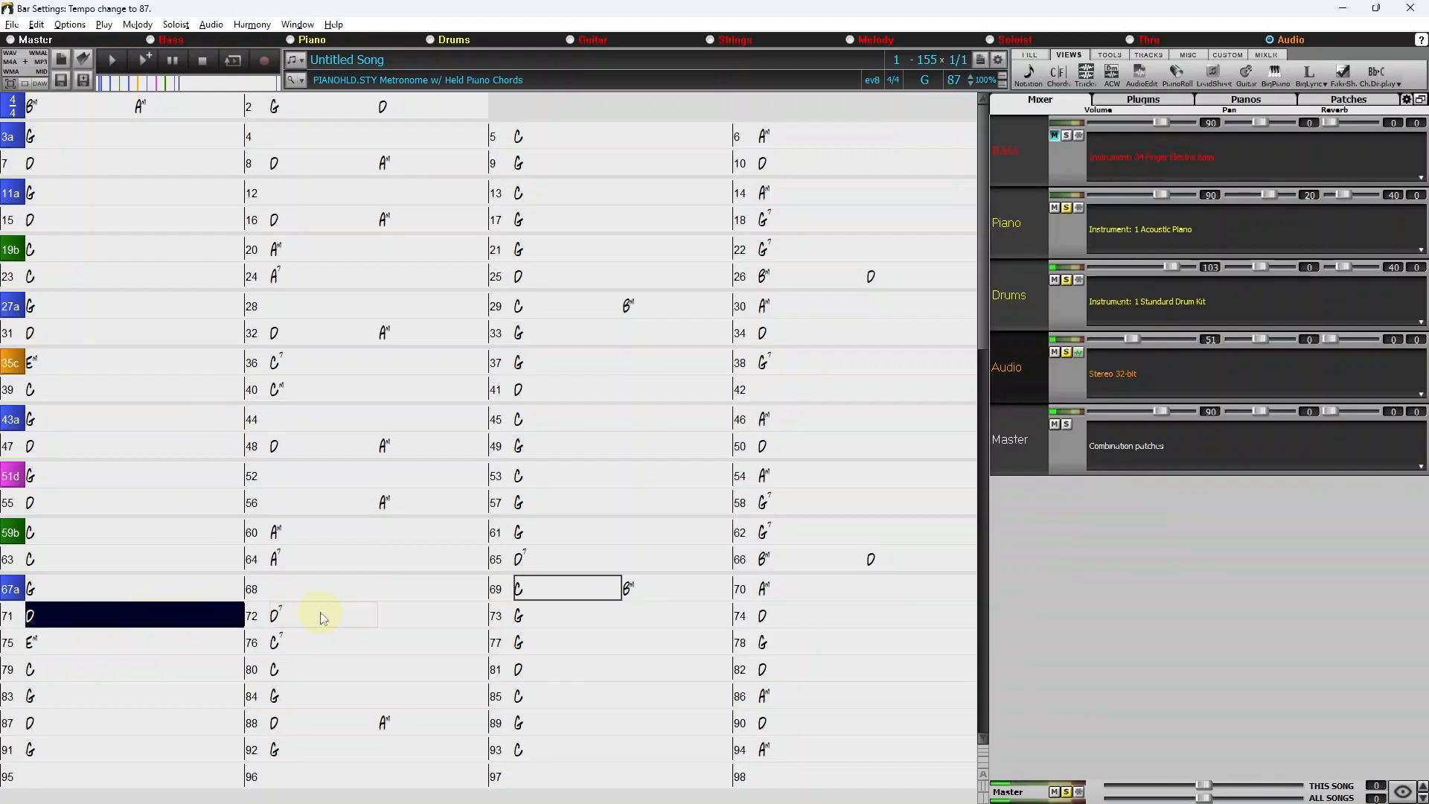
# - Add an Am chord on beat 3 of bar 72, place part marker c at bar 75, and change bar 78's chord to G7
pyautogui.click(403, 613)
pyautogui.write('Am')
pyautogui.press('Return')
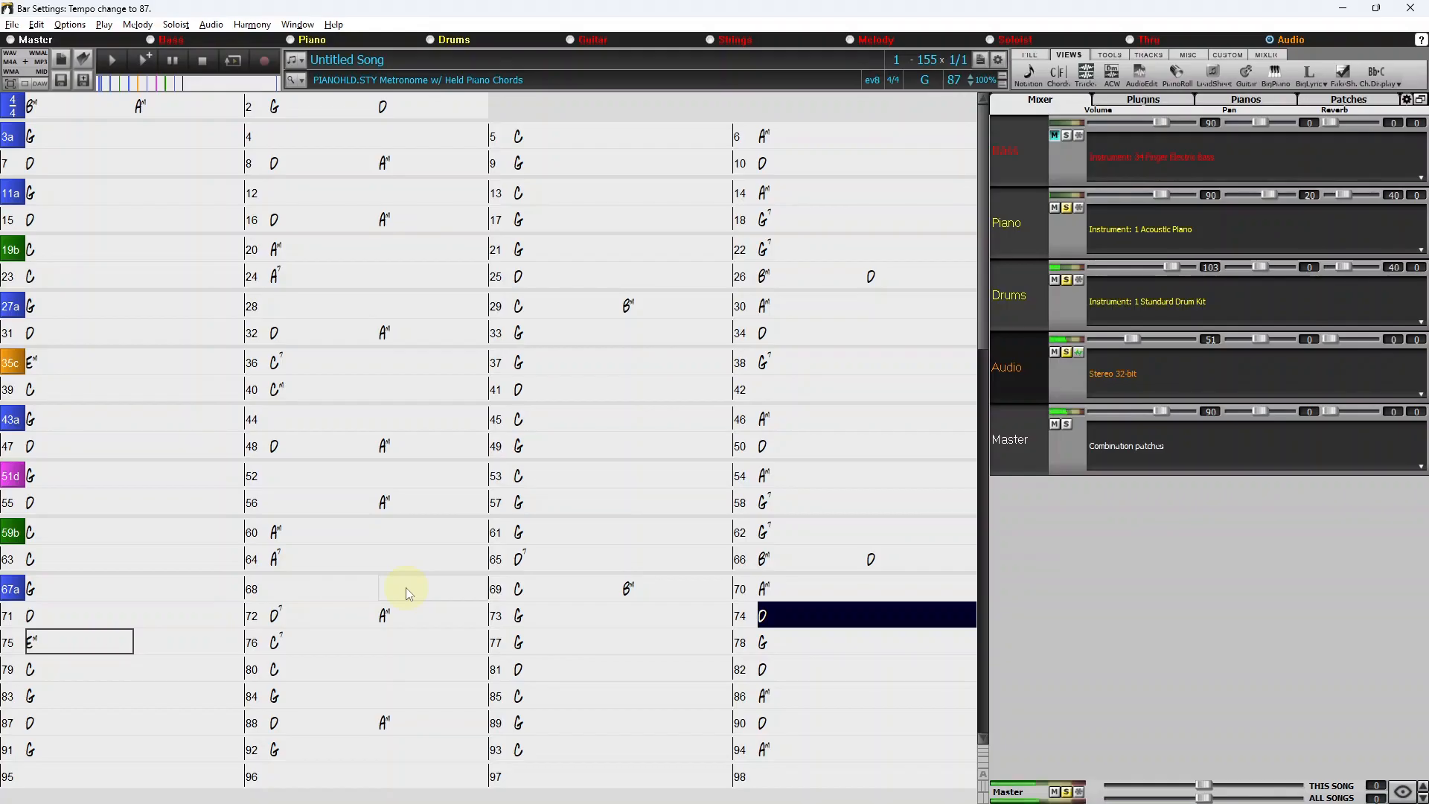
pyautogui.press('p')
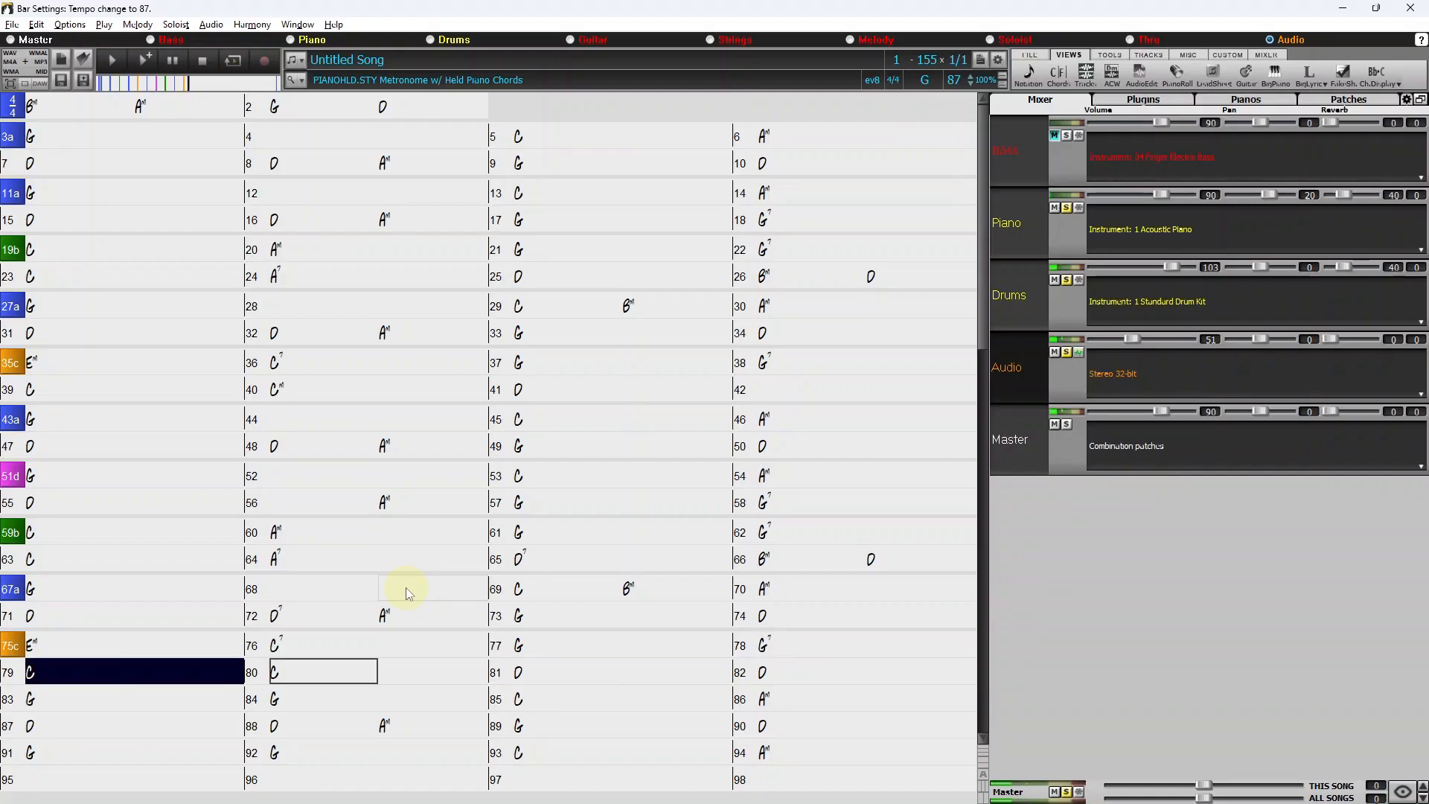
pyautogui.press('Escape')
# - Check bar 40's chord, change bar 80's chord to the same Cm, and replay from bar 79
pyautogui.click(301, 387)
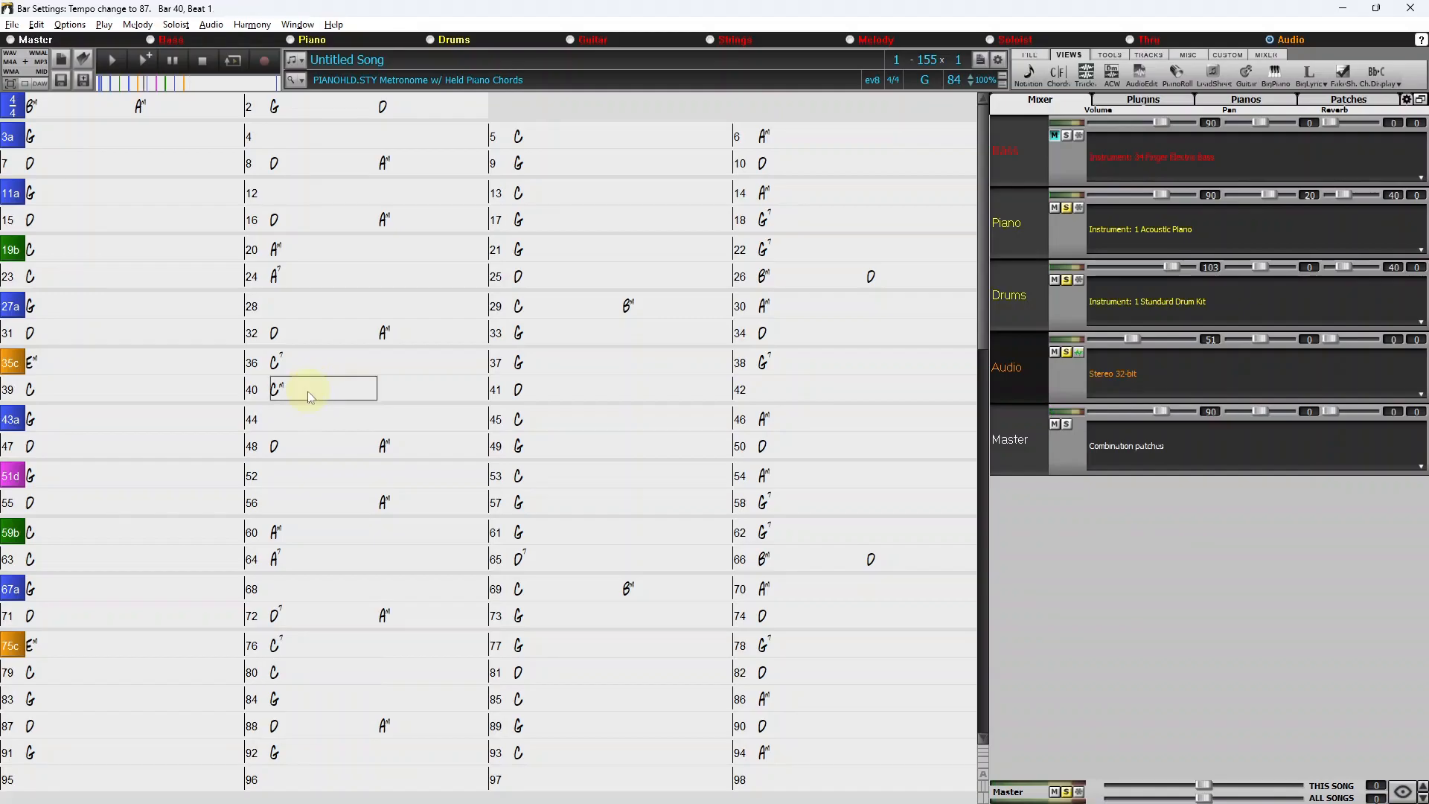
pyautogui.click(311, 667)
pyautogui.write('Cm')
pyautogui.press('Return')
pyautogui.click(85, 667)
pyautogui.moveTo(85, 667); pyautogui.dragTo(481, 669)
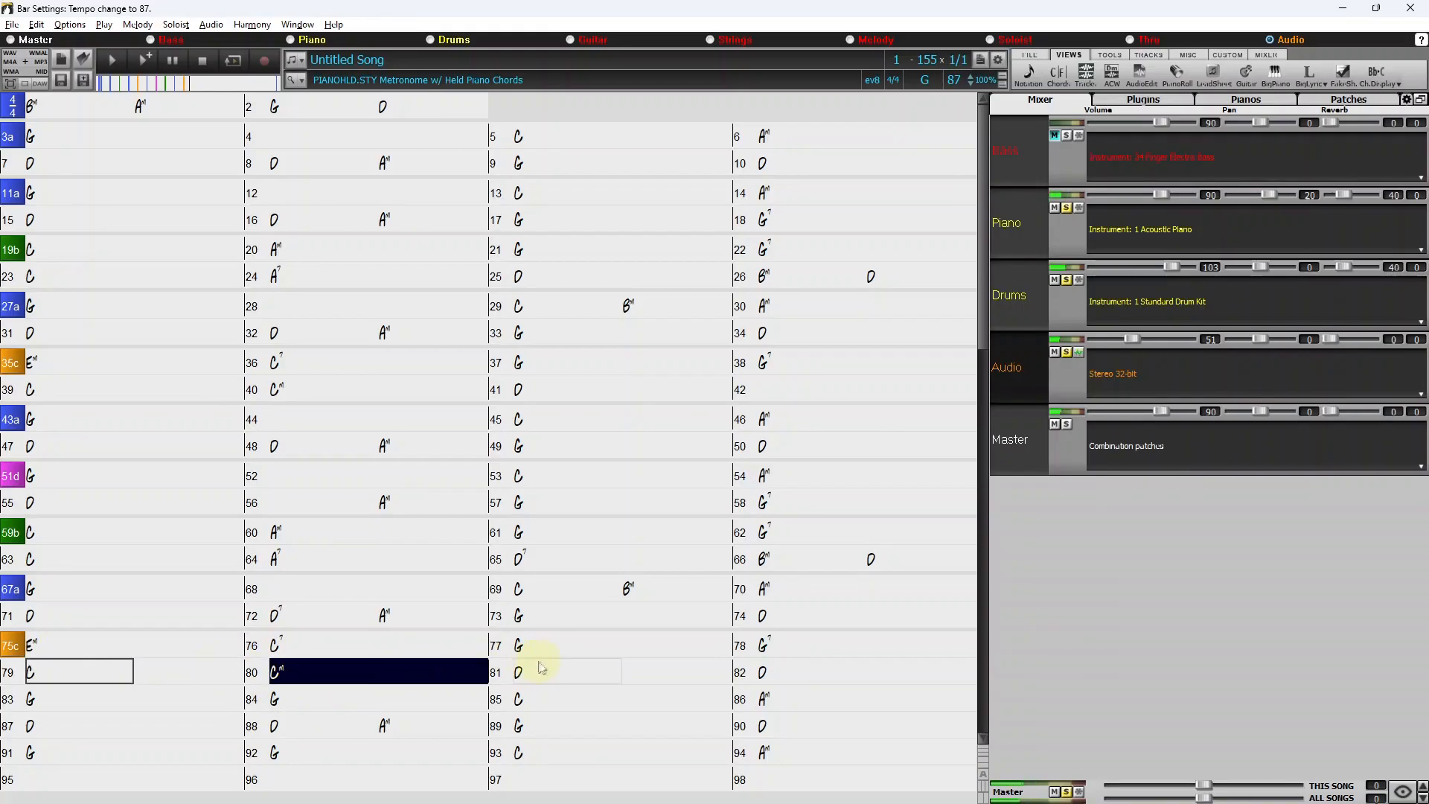
# - Follow playback through bar 81, clear bar 82's chord, and move on to bar 83
pyautogui.click(592, 668)
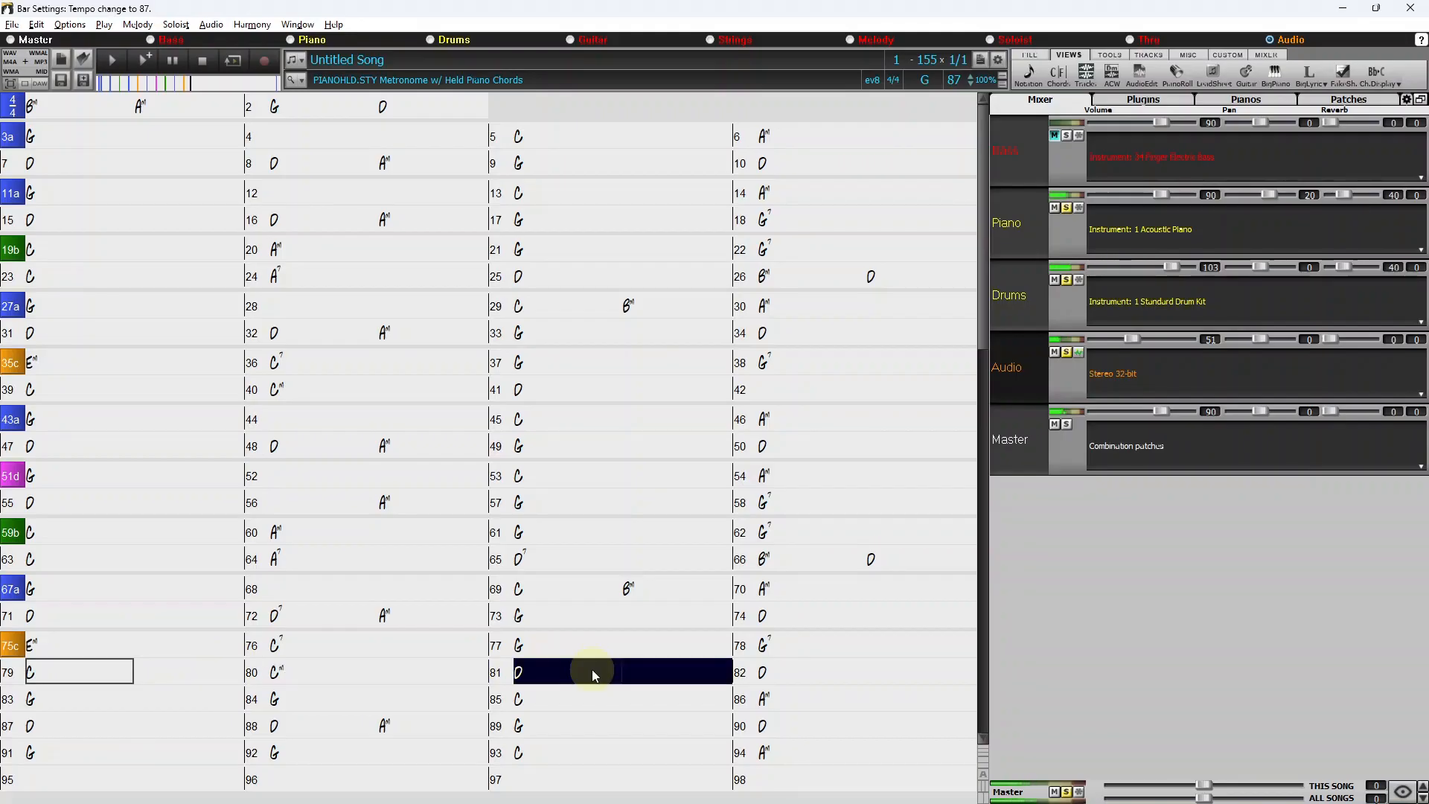
pyautogui.click(792, 668)
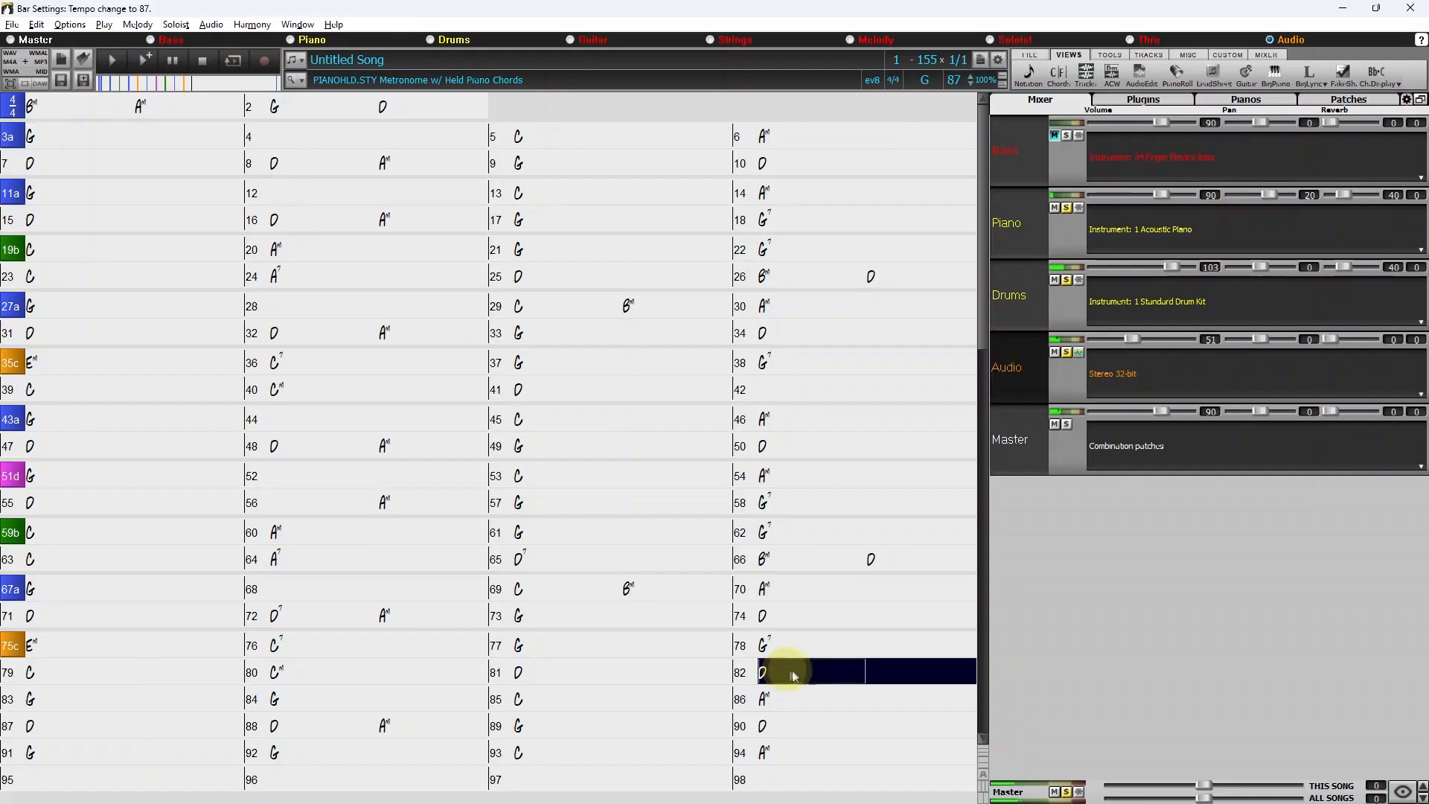
pyautogui.press('Delete')
pyautogui.press('Right')
pyautogui.press('Right')
pyautogui.press('Right')
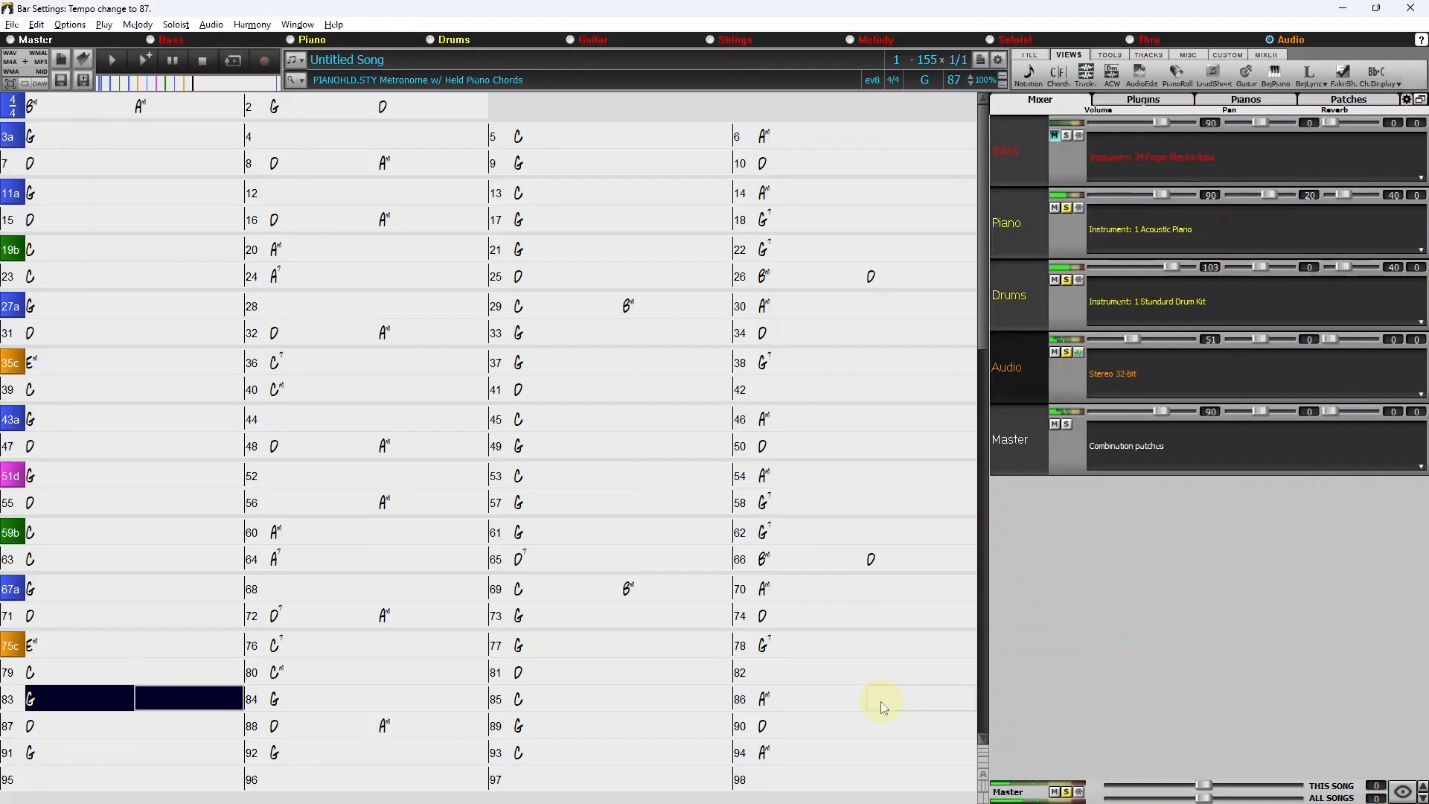
# - Place part marker a at bar 83 and clear bar 84's chord
pyautogui.press('p')
pyautogui.press('Right')
pyautogui.press('Right')
pyautogui.press('Right')
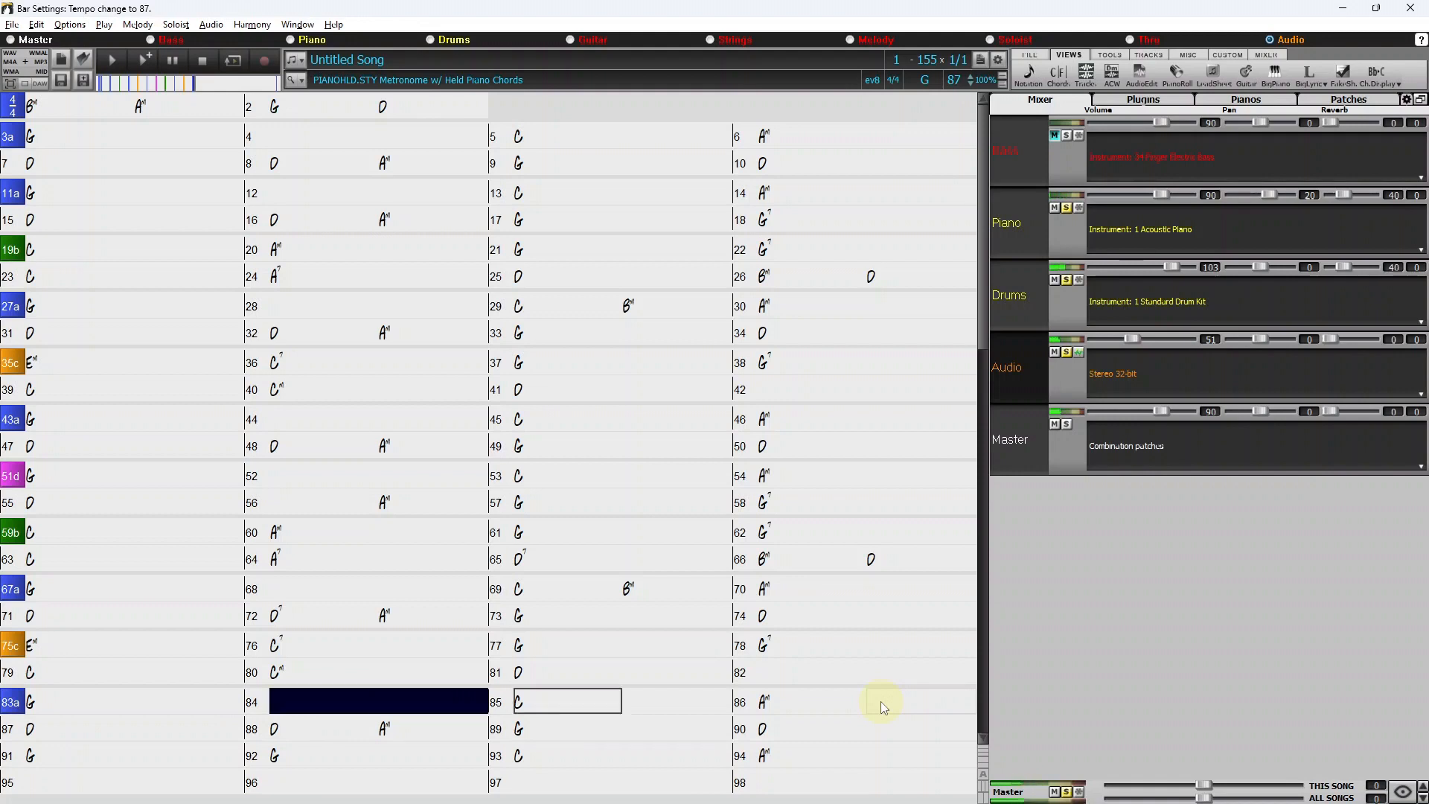
# - Follow playback from bar 85 to bar 91 and check the detected chords by ear
pyautogui.press('Right')
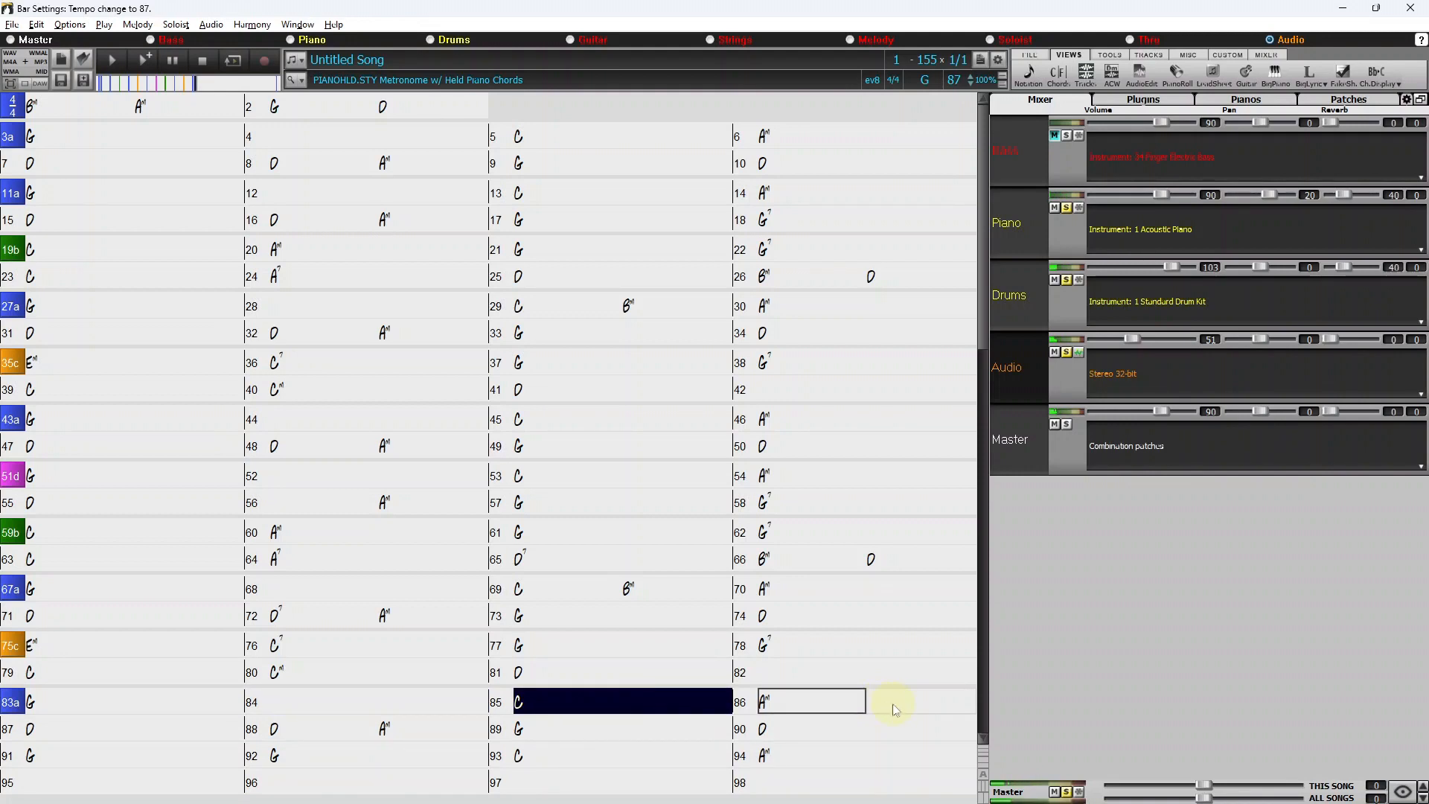
pyautogui.press('Right')
pyautogui.scroll(-1, 558, 673)
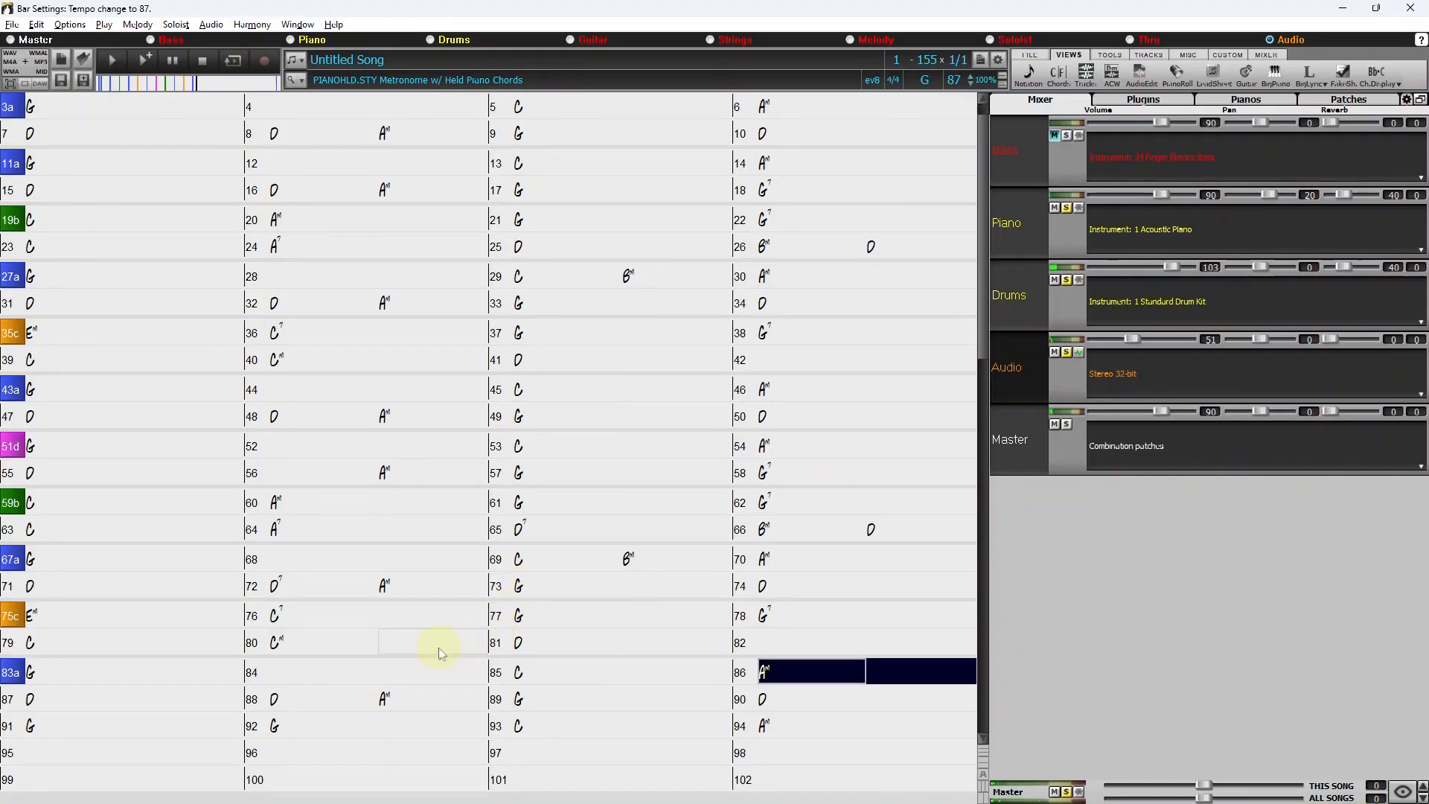
pyautogui.press('Right')
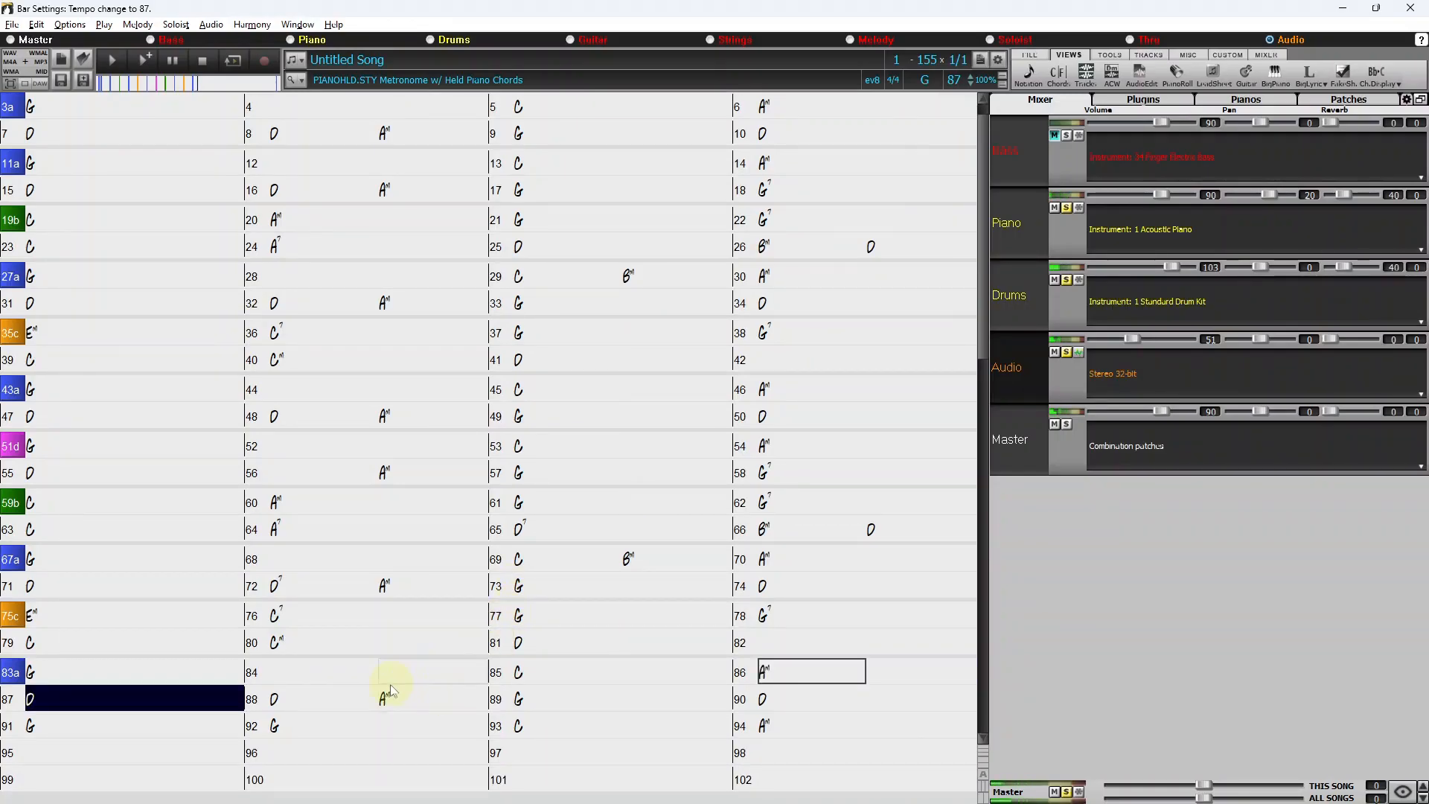
pyautogui.click(414, 706)
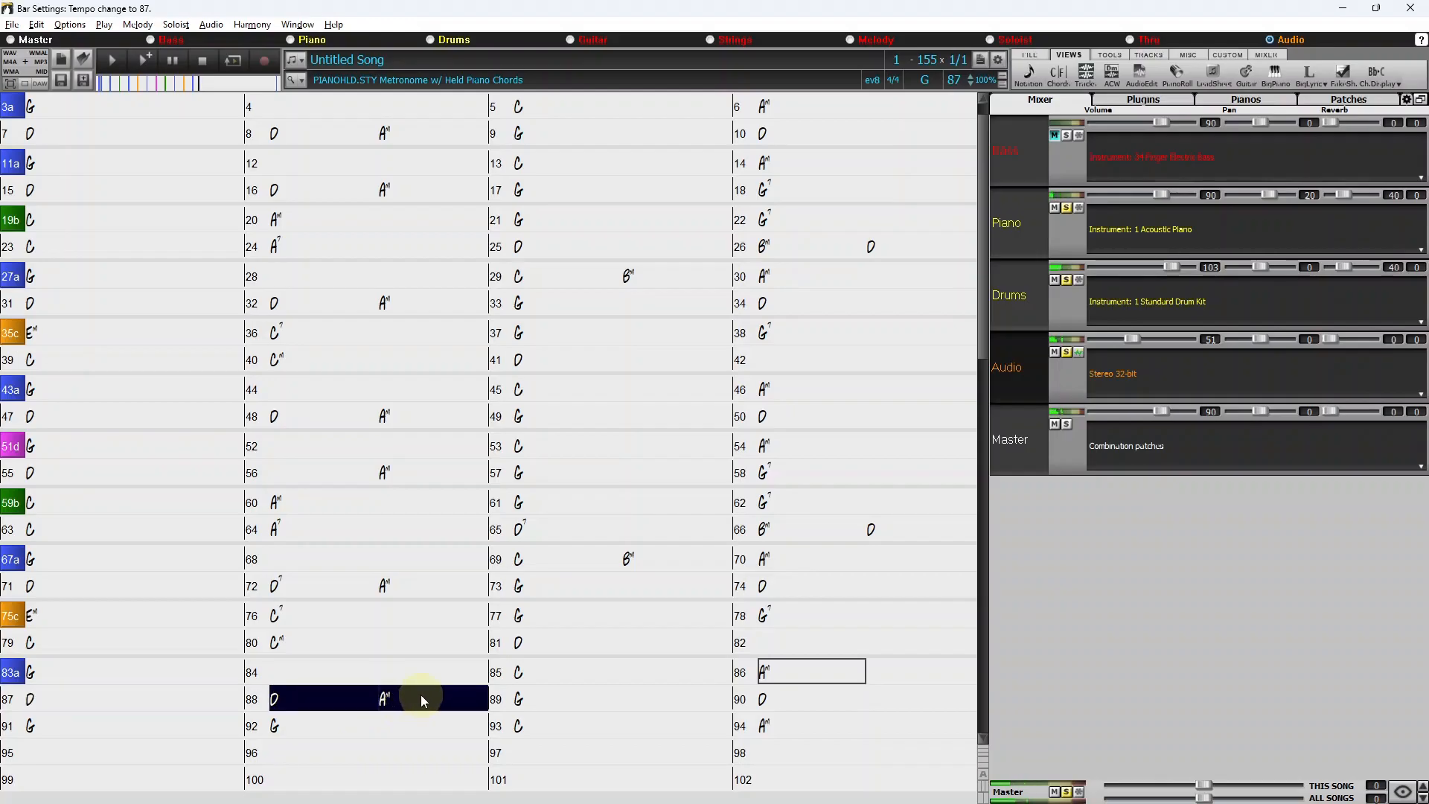
pyautogui.press('Right')
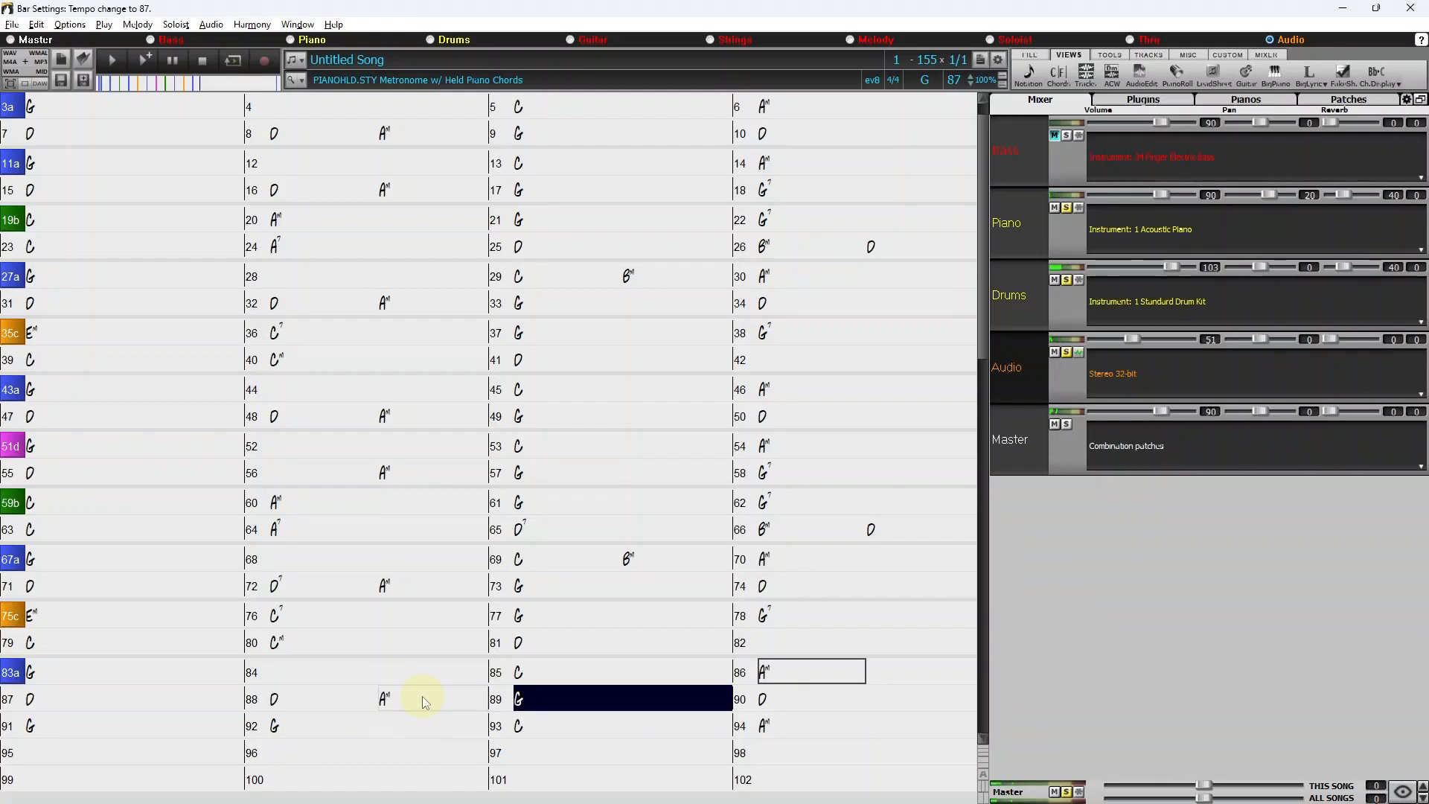
pyautogui.press('Right')
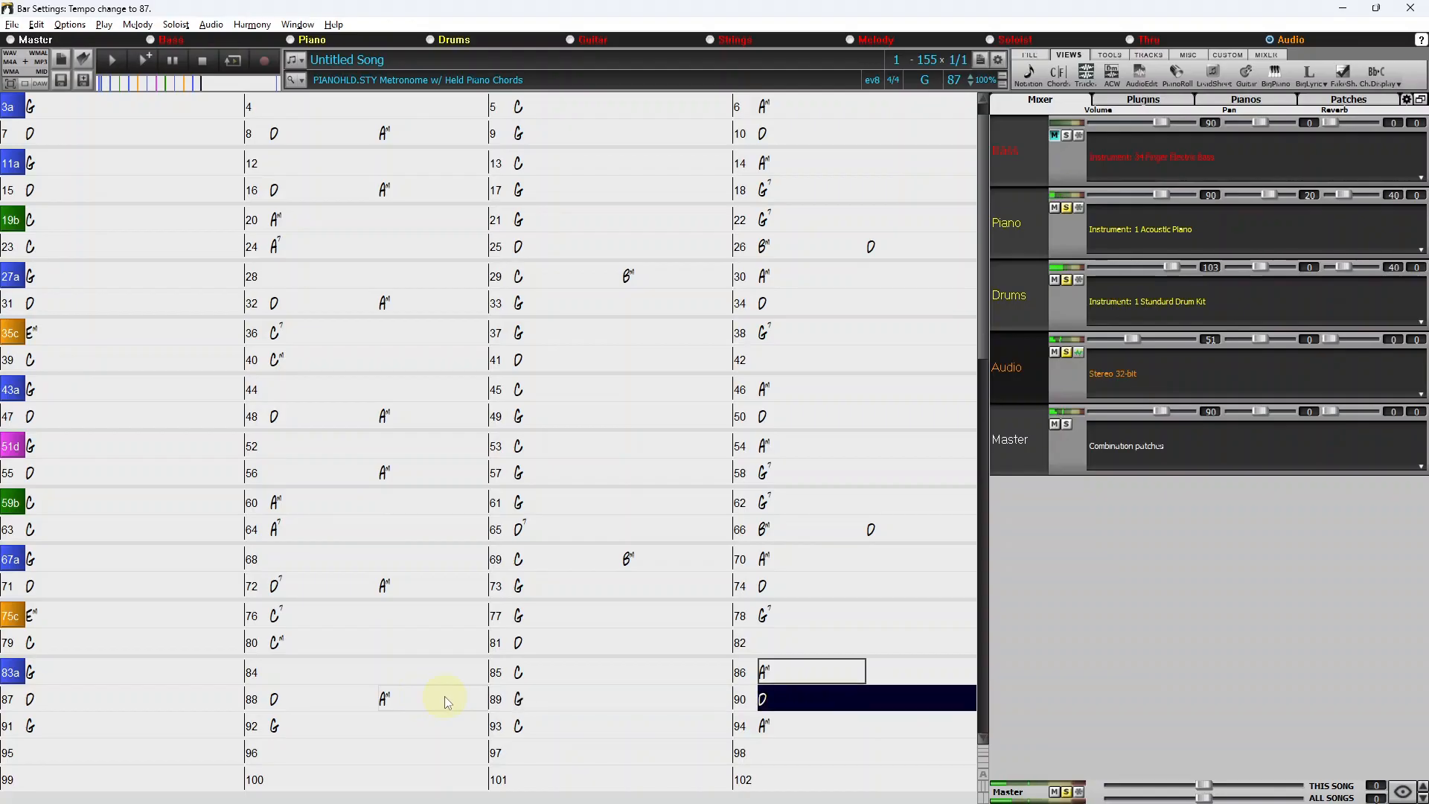
pyautogui.press('Right')
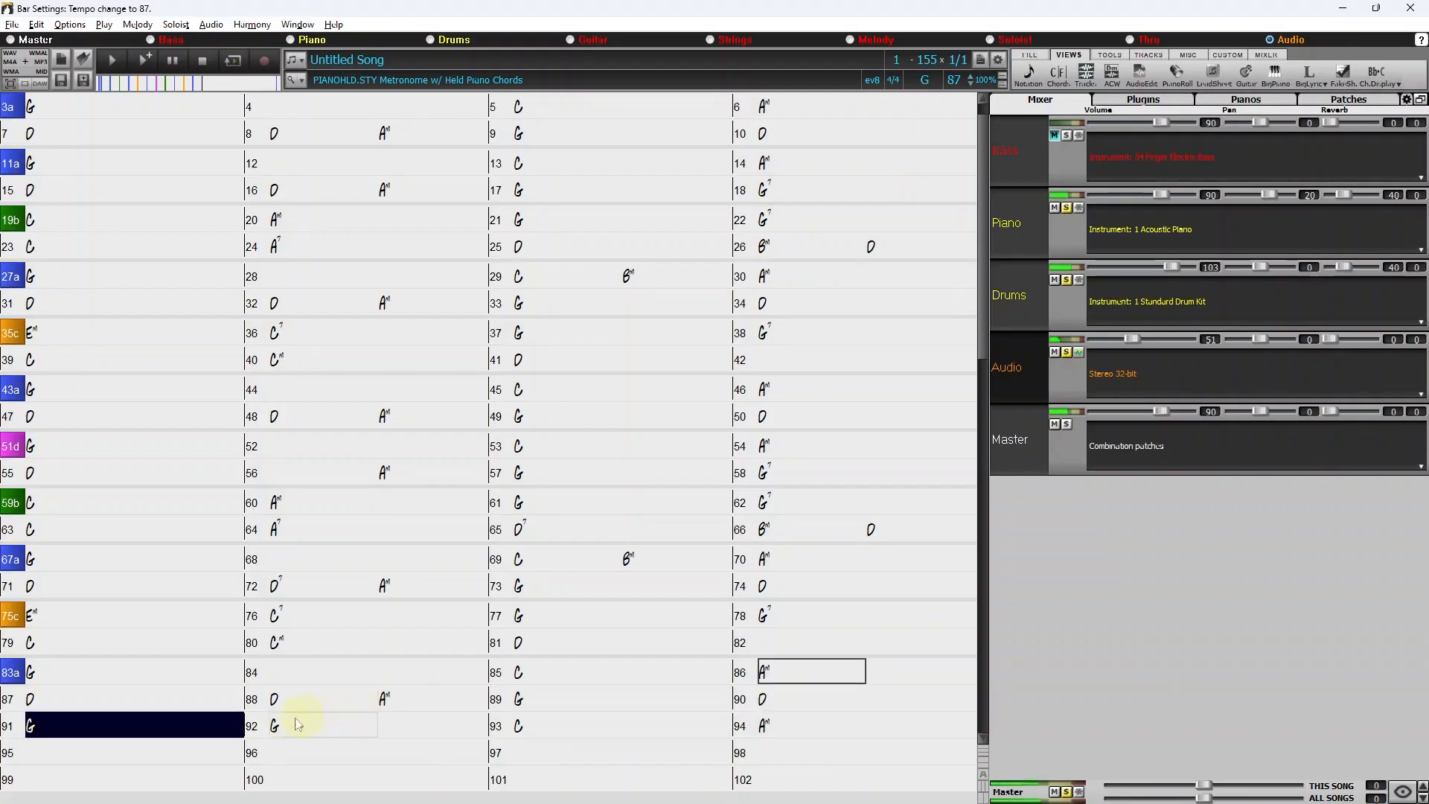
# - Place part marker a at bar 91 and clear bar 92's chord
pyautogui.click(11, 726)
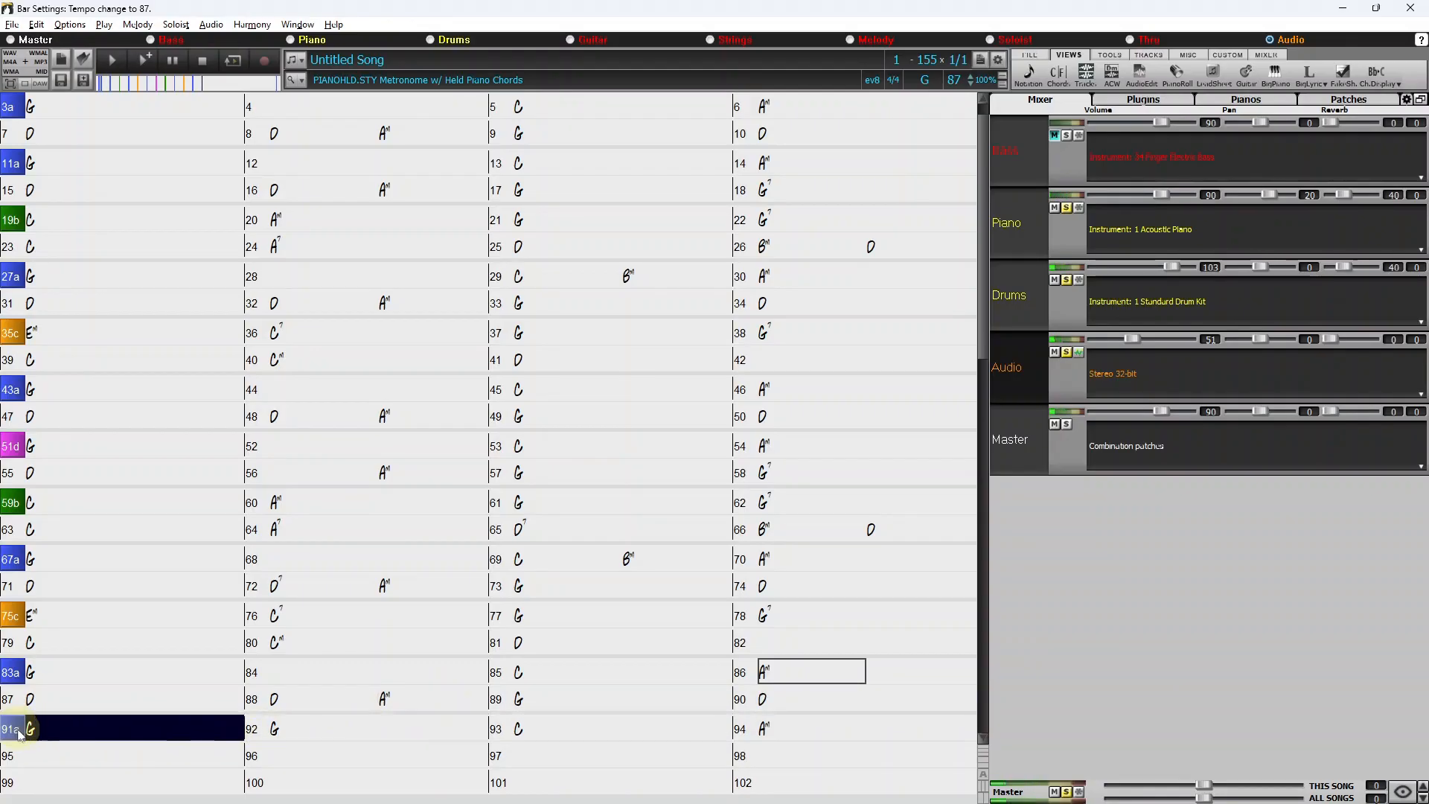
pyautogui.click(371, 729)
pyautogui.press('Delete')
pyautogui.press('Right')
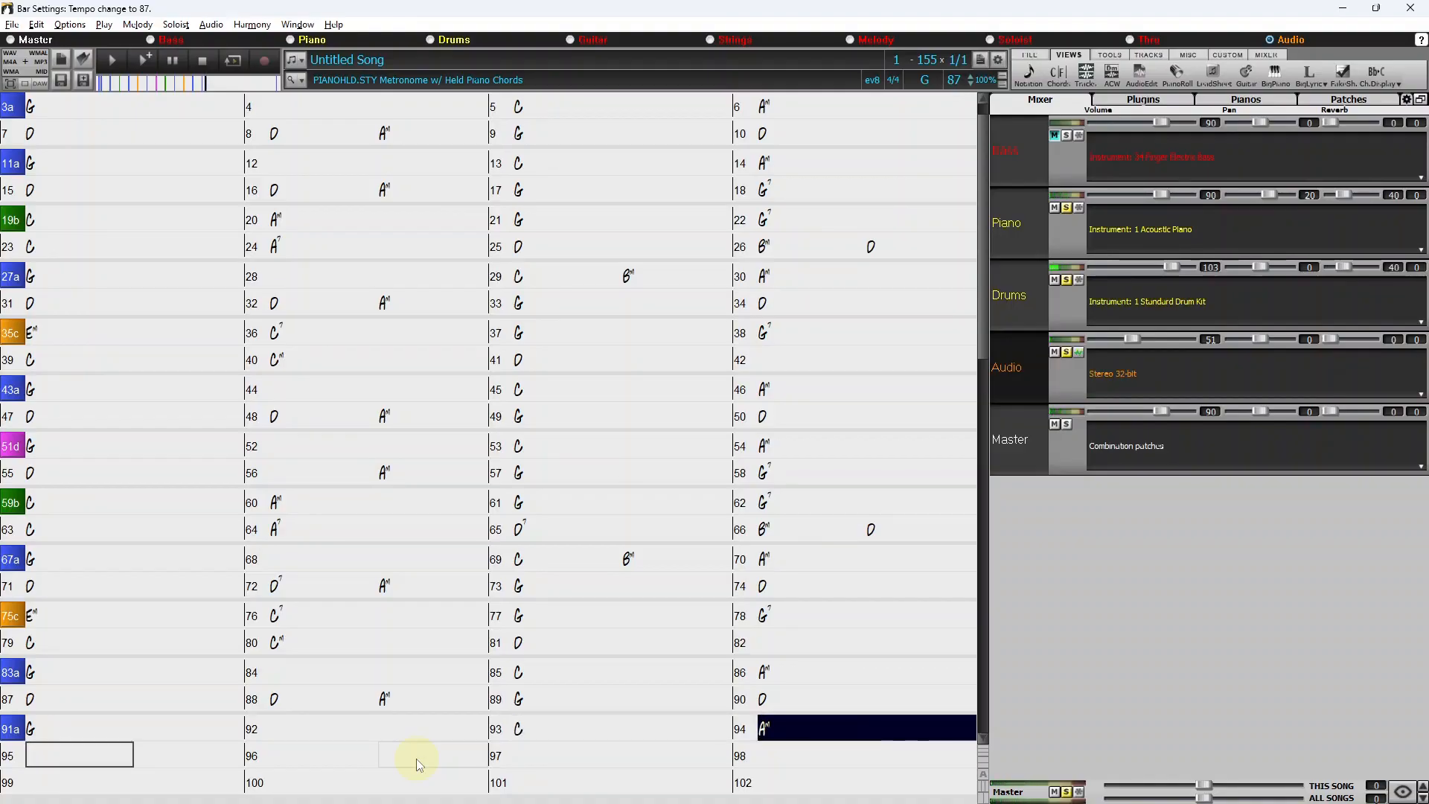
# - Fill in the closing chords: D in bar 95, Am on beat 3 of bar 96, and G in bar 97
pyautogui.click(417, 758)
pyautogui.write('Am')
pyautogui.press('Return')
pyautogui.write('G')
pyautogui.press('Return')
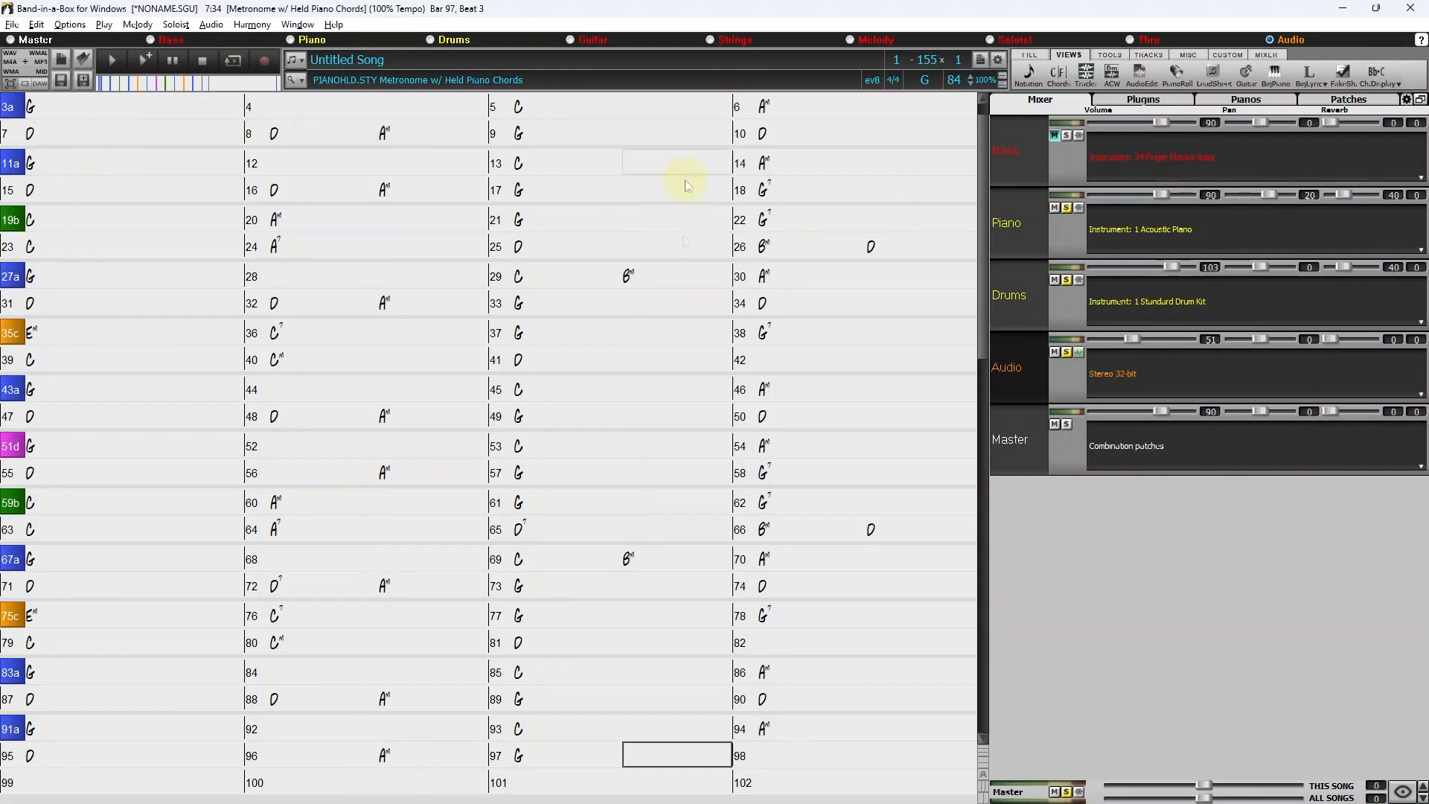
# - Mark the end of the song at bar 99, with a G chord and part marker a
pyautogui.click(817, 752)
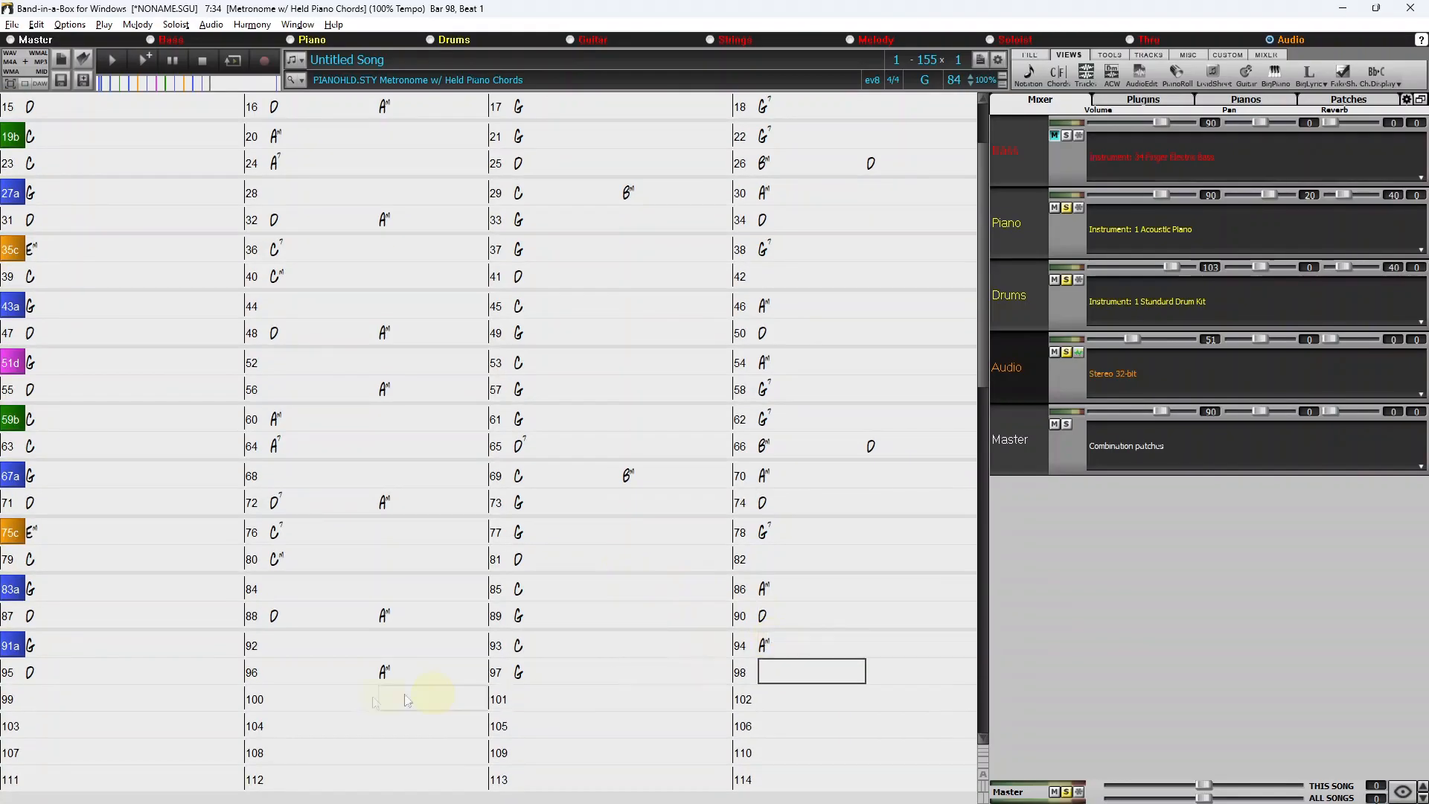
pyautogui.click(88, 696)
pyautogui.write('end')
pyautogui.press('Return')
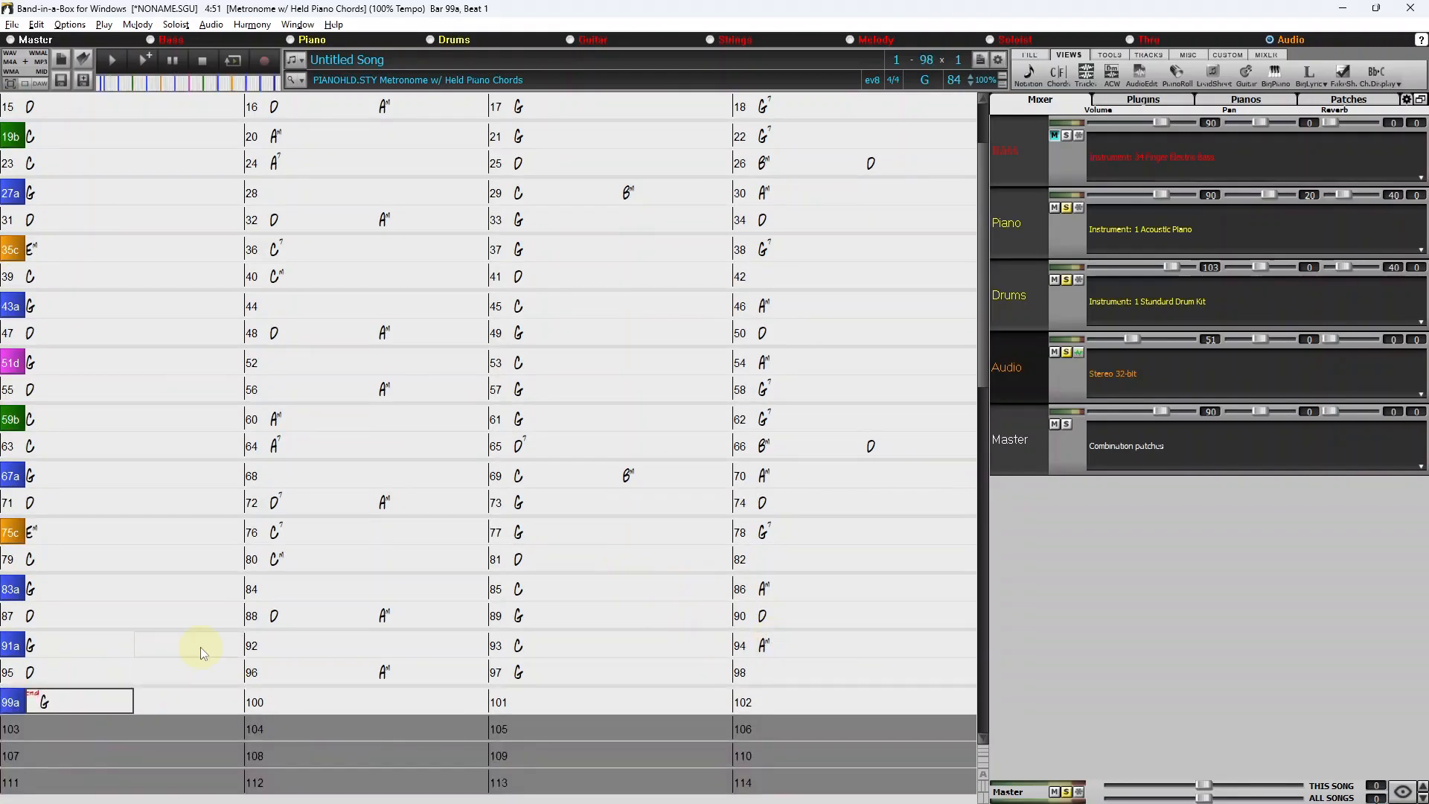
# - Turn off the generated 2-bar ending in the song settings
pyautogui.click(983, 61)
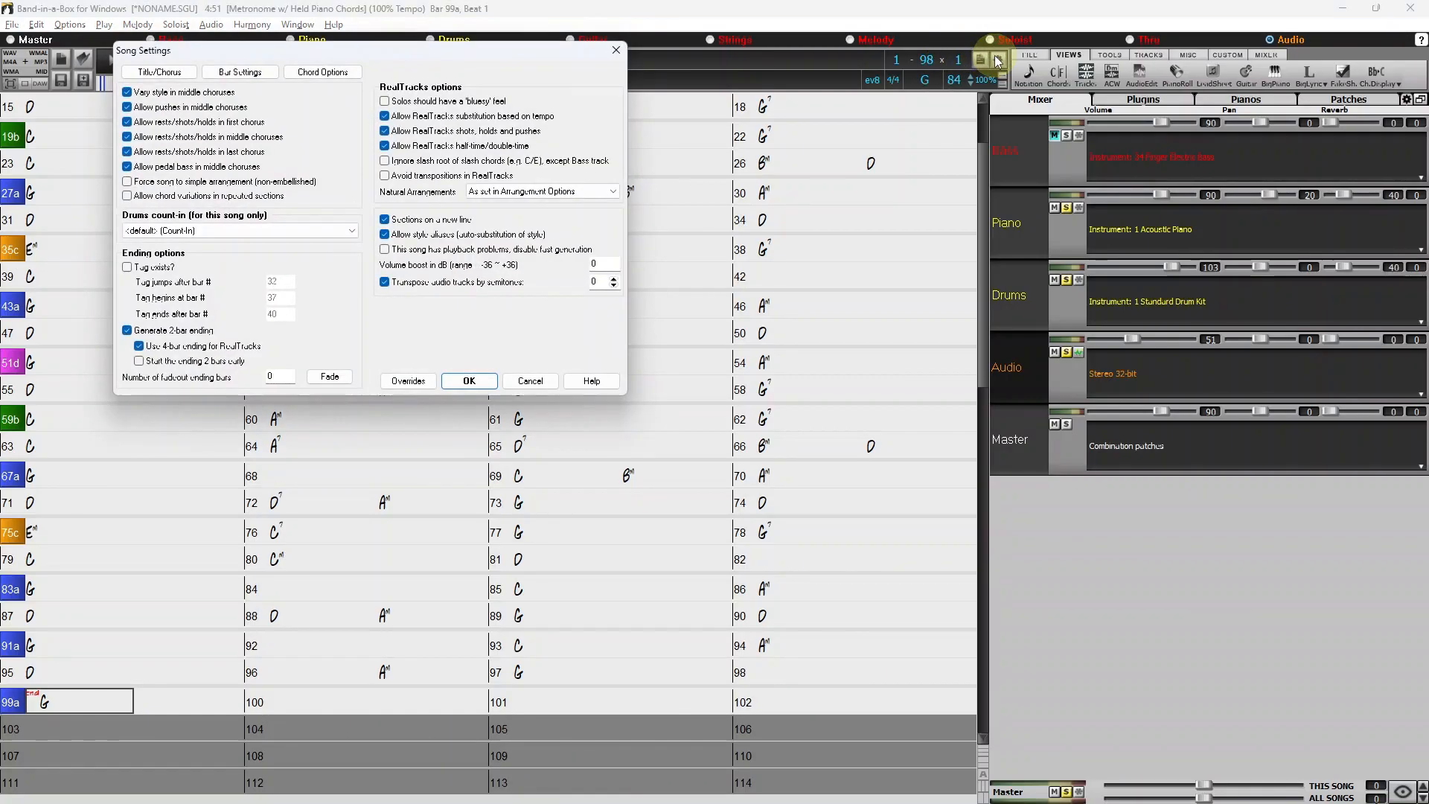
pyautogui.click(127, 329)
pyautogui.click(469, 381)
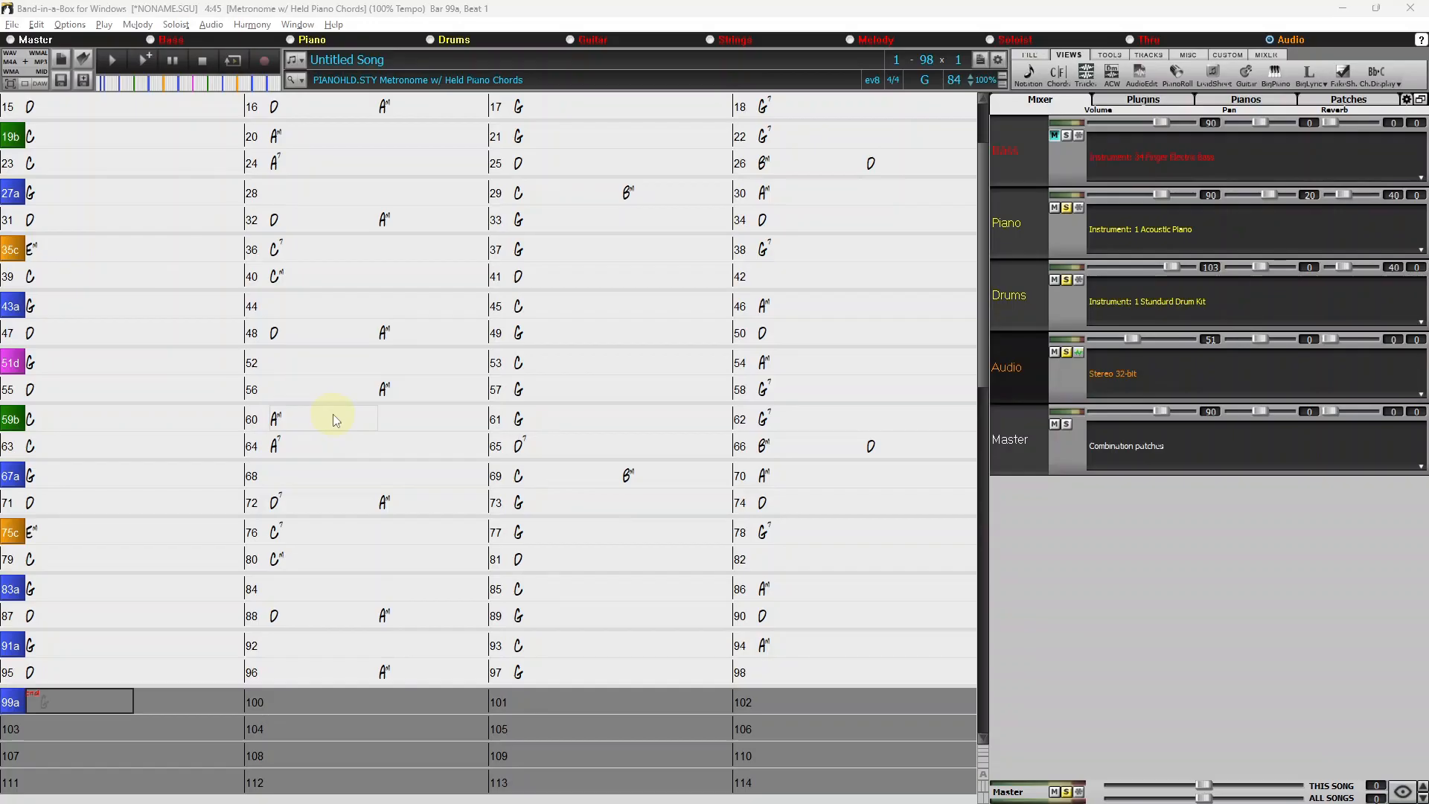
# - Save the song as Susquehana River - ACW in the Tutorial - BB2025 folder
pyautogui.click(11, 25)
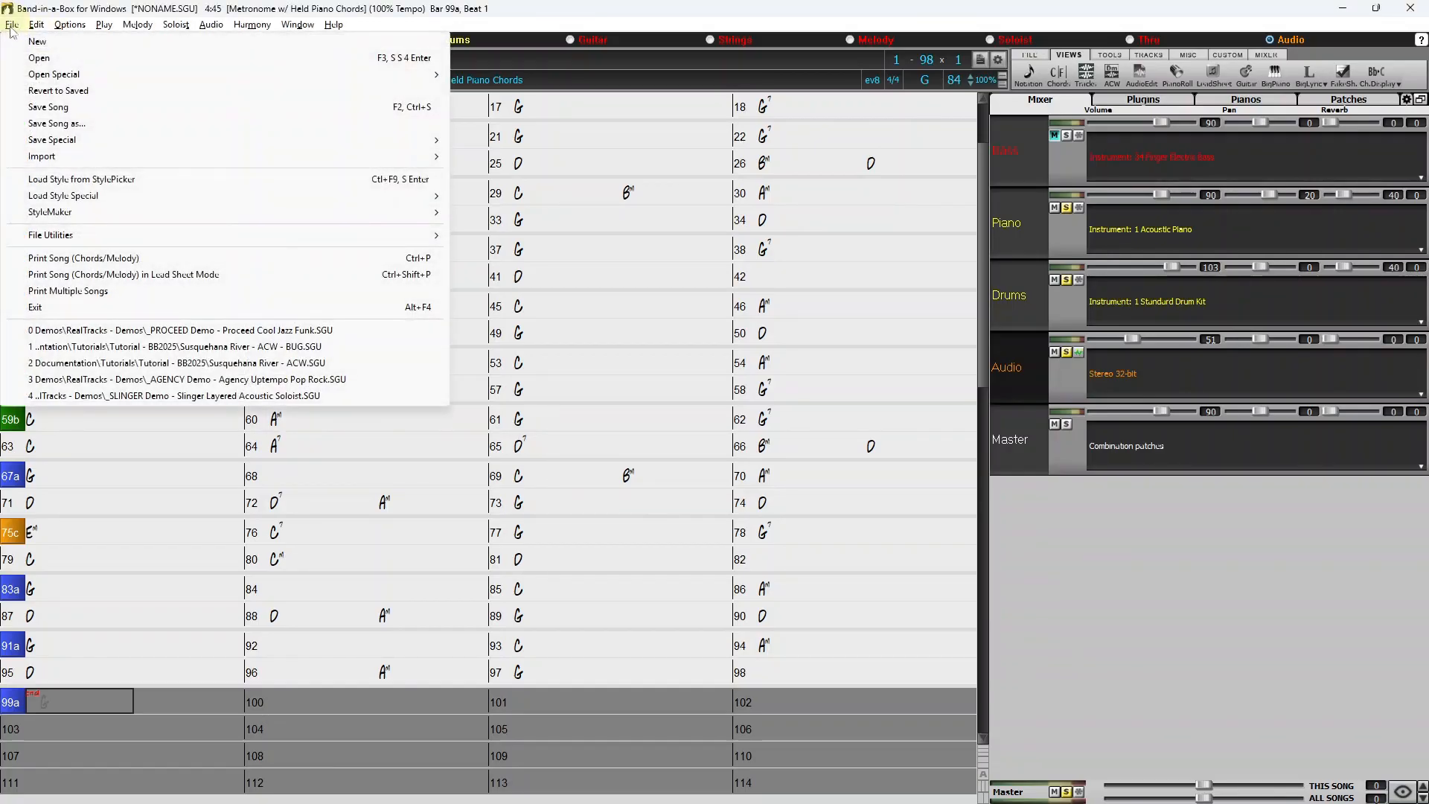
pyautogui.click(49, 106)
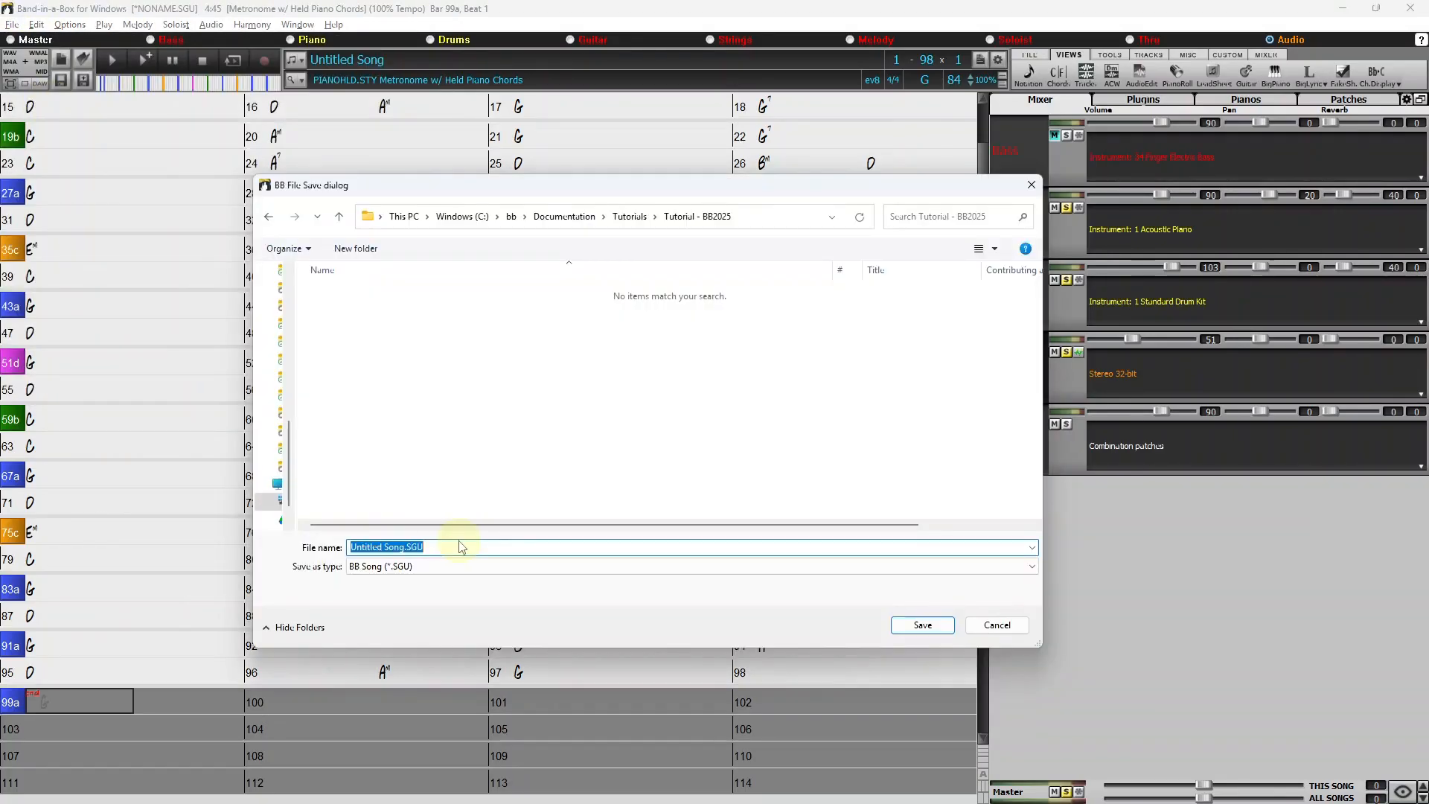
pyautogui.write('Susqu')
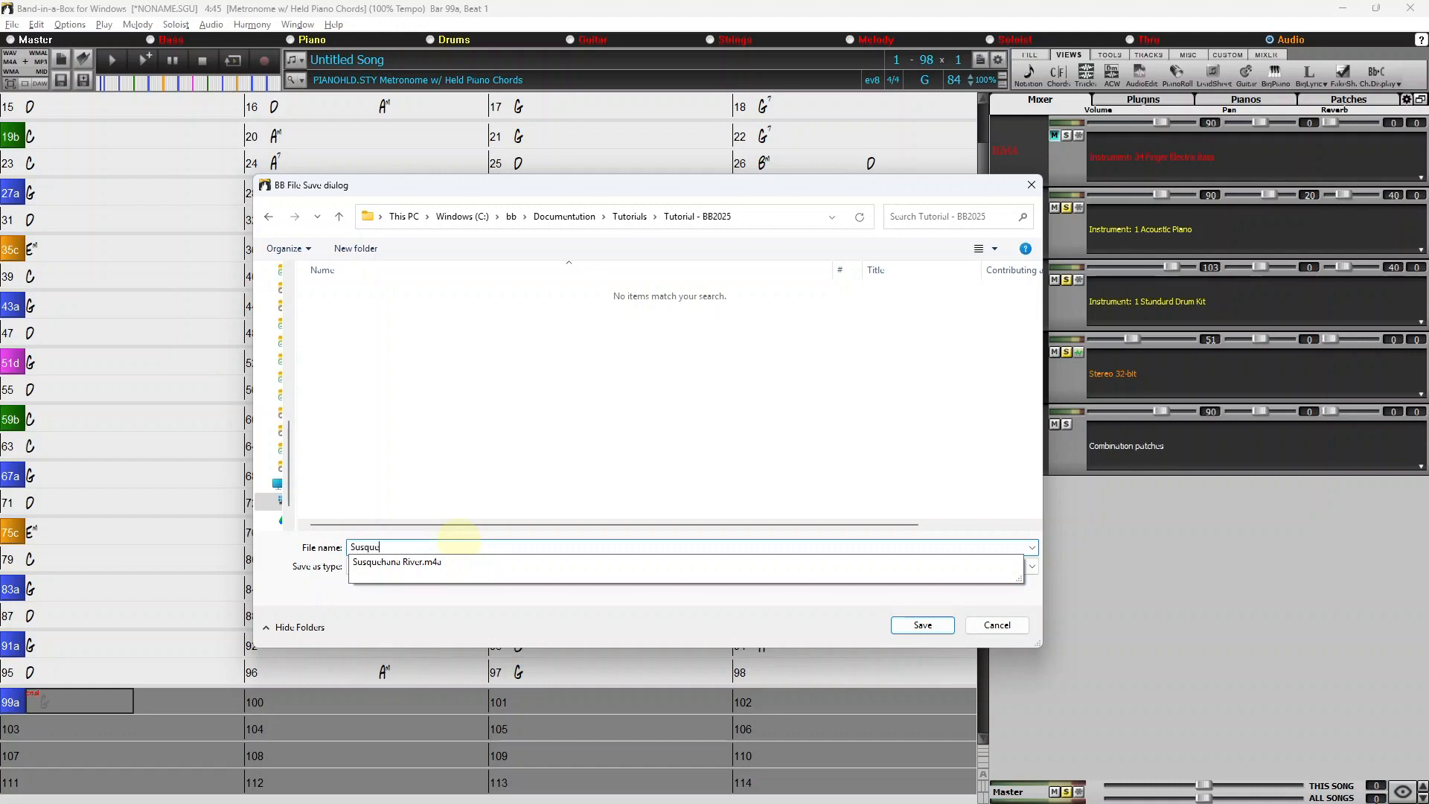
pyautogui.write('ehana River - ACW')
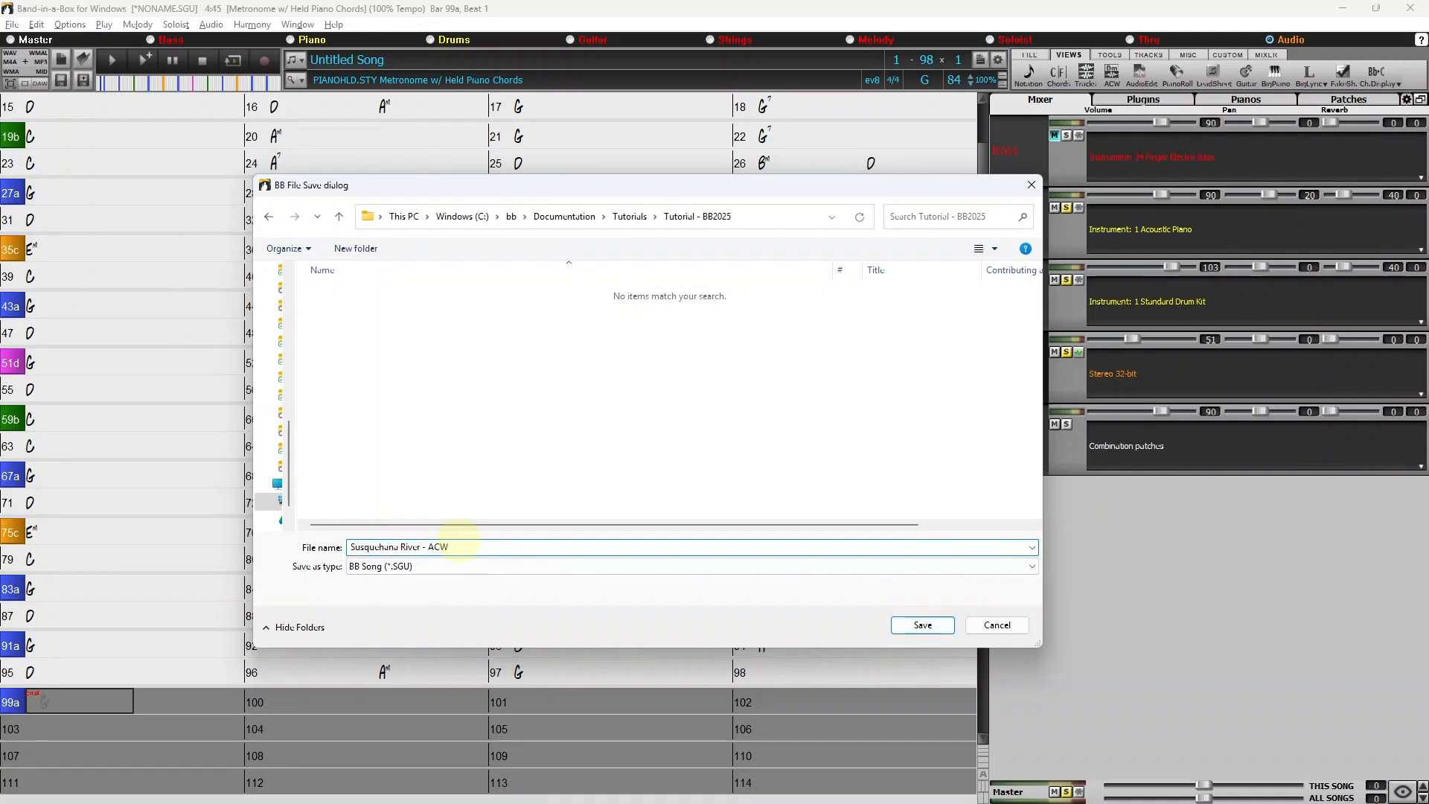
pyautogui.press('Return')
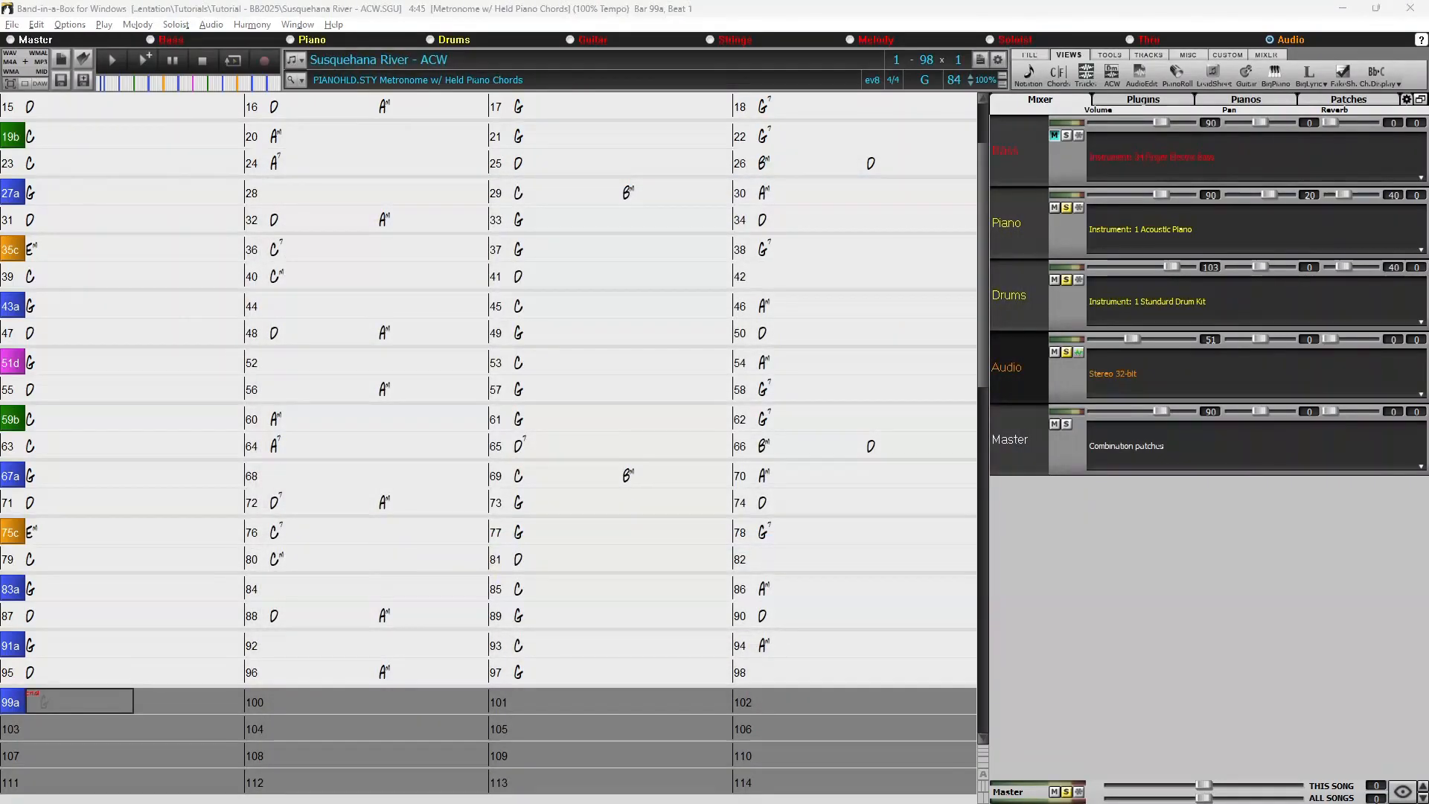
# - Switch to File Explorer, sort the Tutorial - BB2025 folder by name, and examine the Susquehana River - ACW song and WAV files
pyautogui.moveTo(1428, 95); pyautogui.dragTo(529, 162)
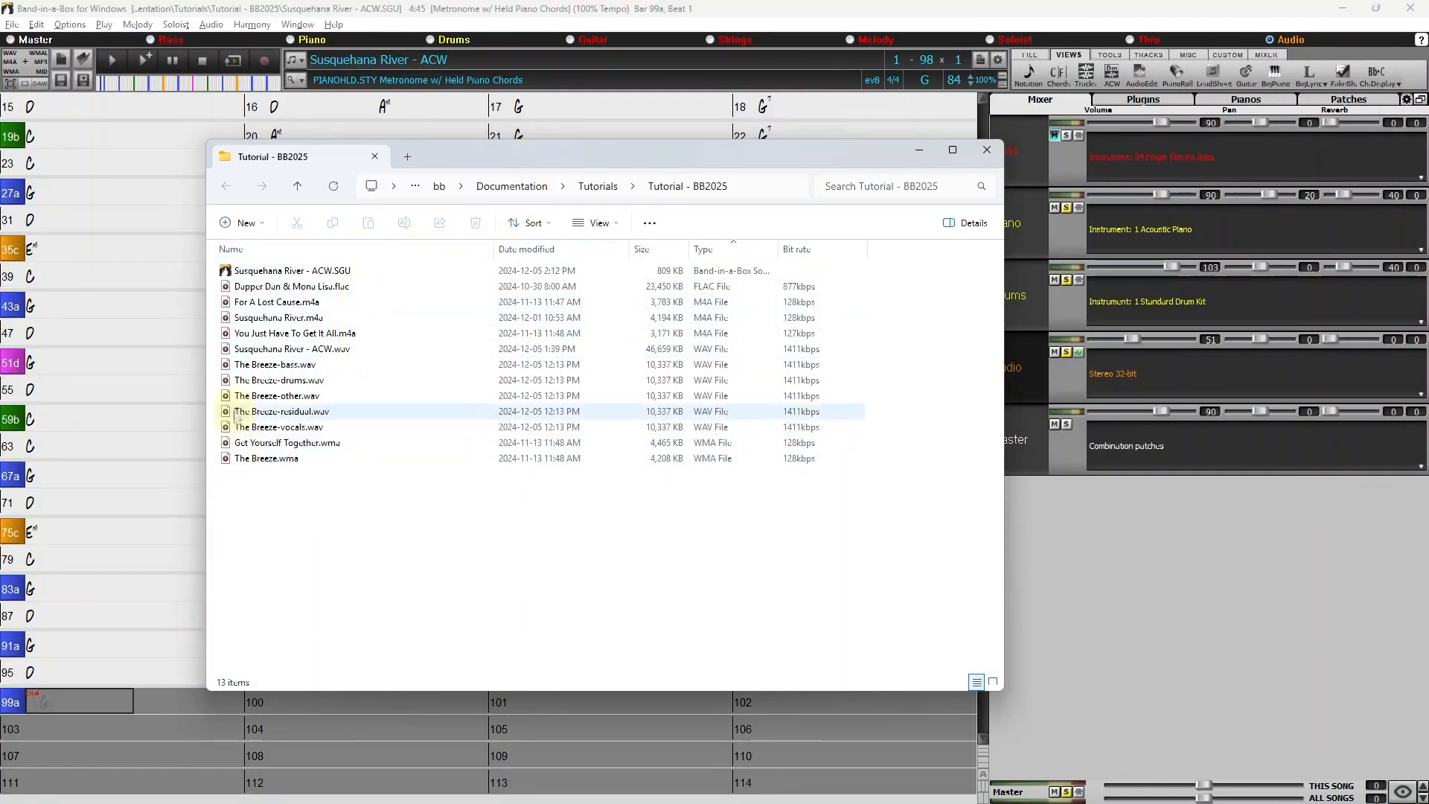
pyautogui.click(281, 365)
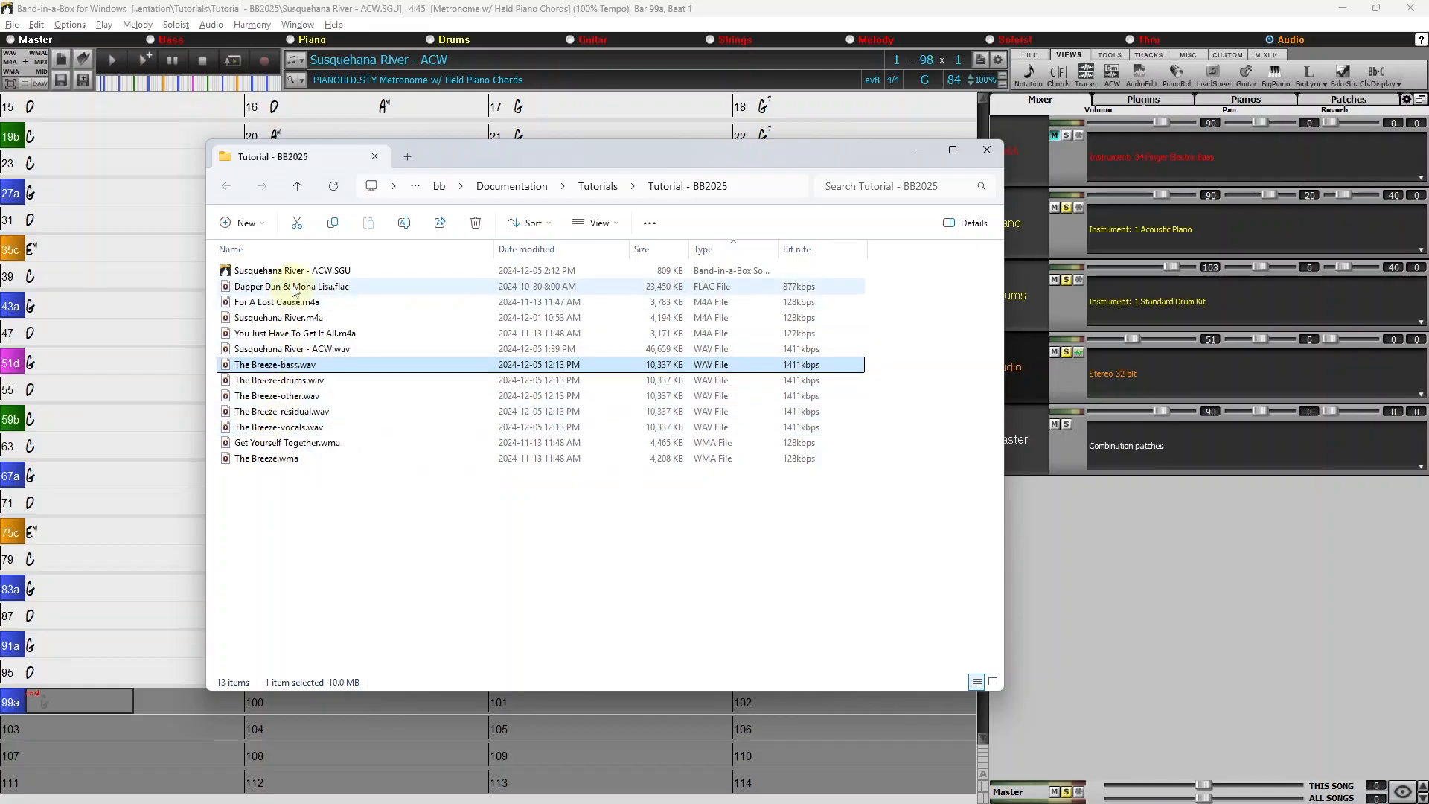
pyautogui.click(303, 273)
pyautogui.click(355, 245)
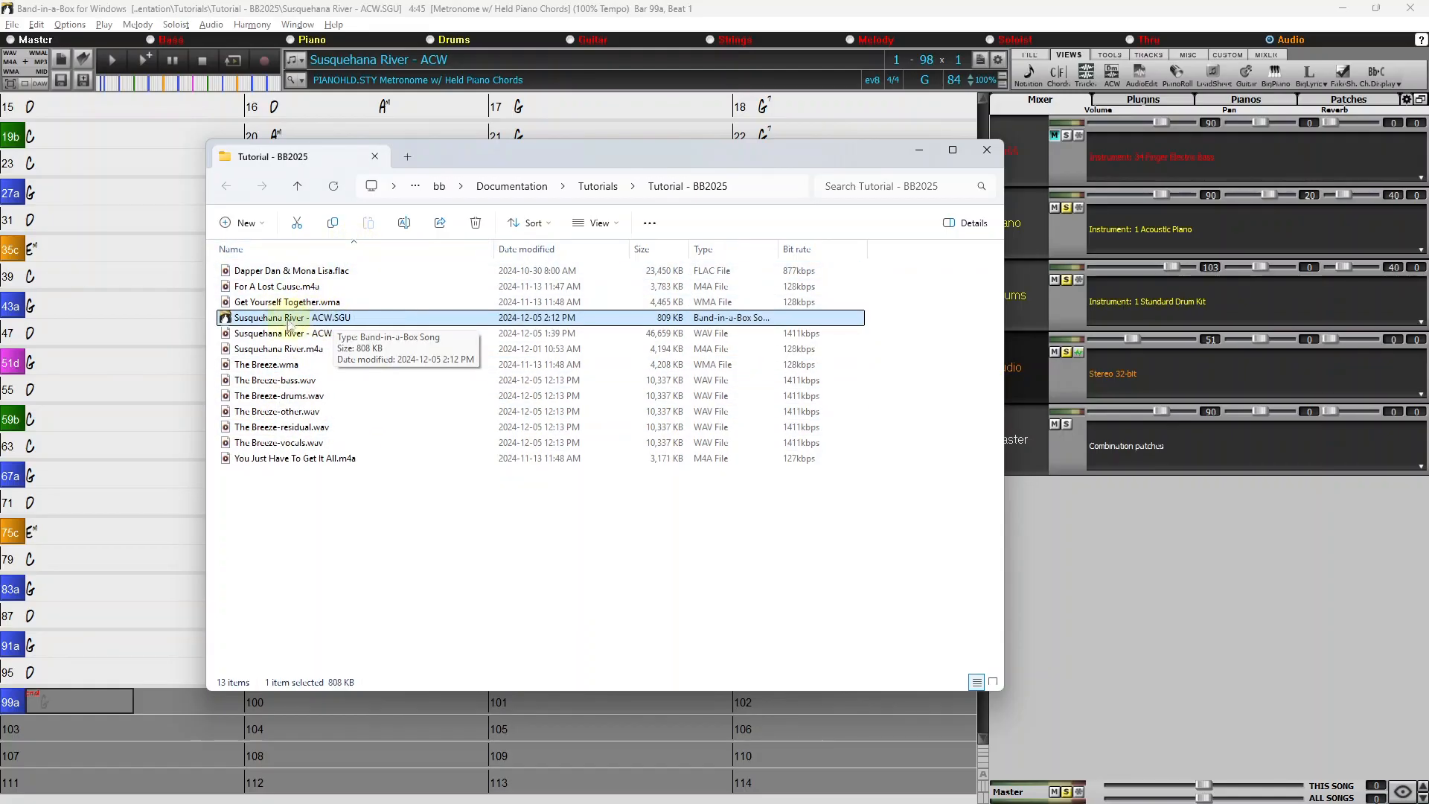
pyautogui.click(245, 335)
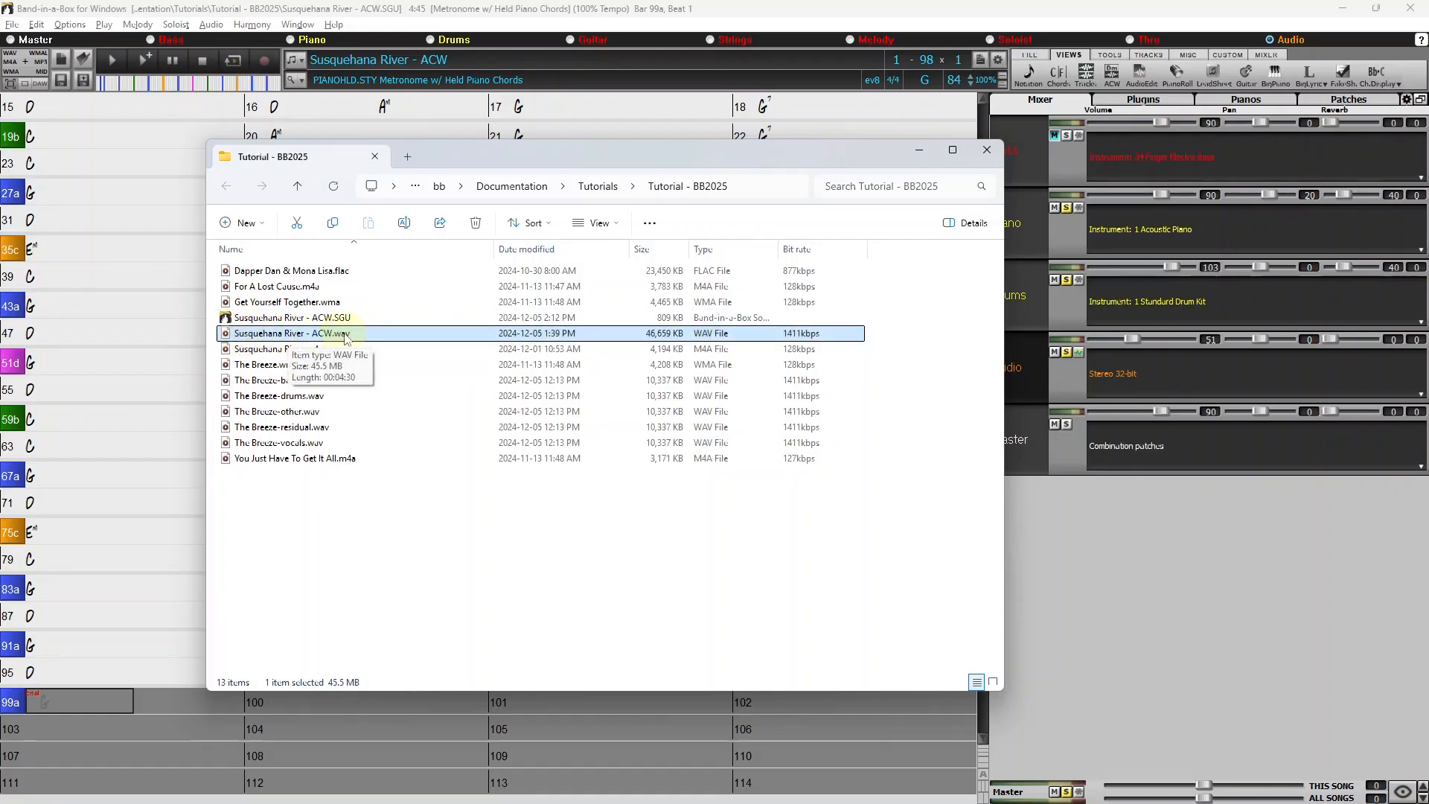
pyautogui.moveTo(591, 157); pyautogui.dragTo(469, 162)
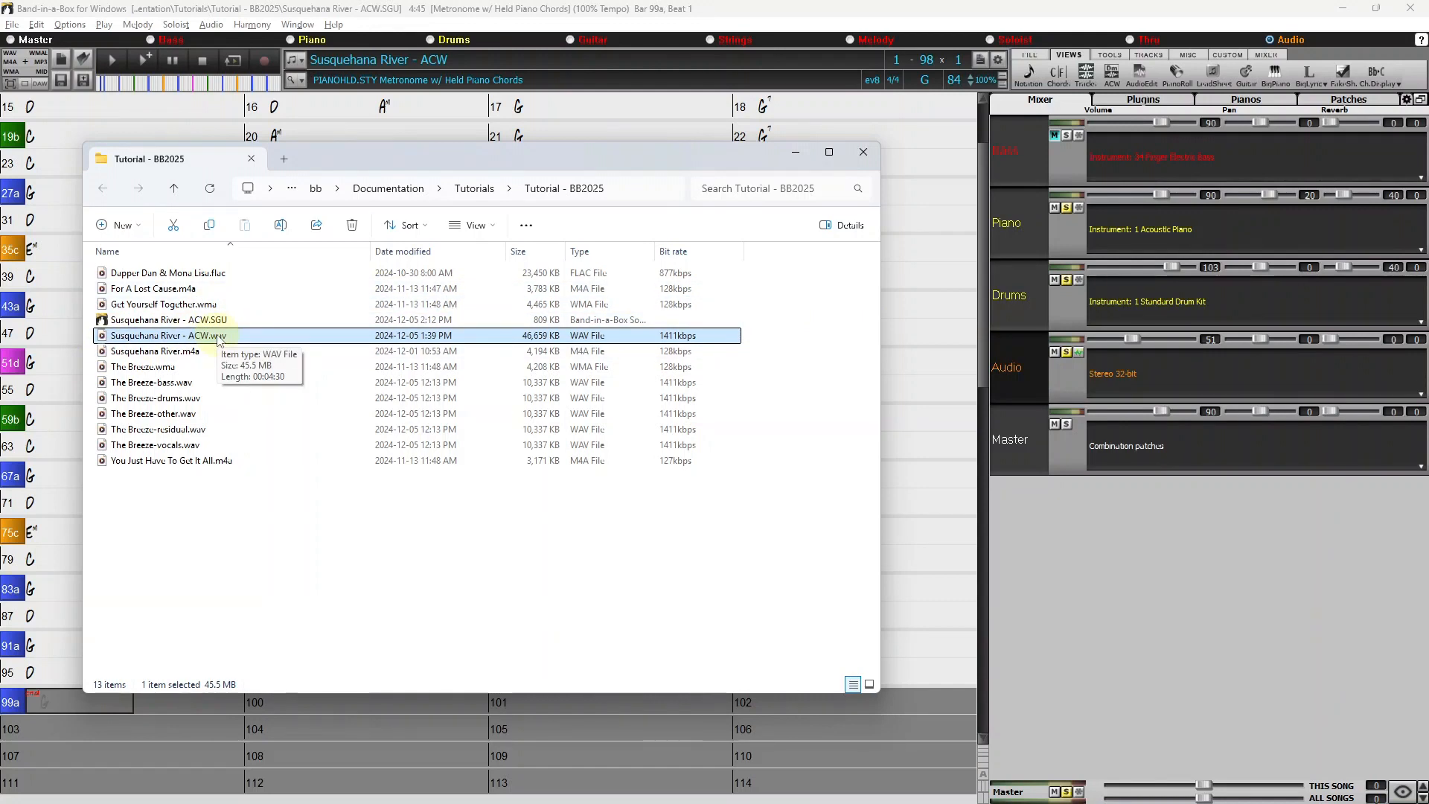
pyautogui.click(56, 6)
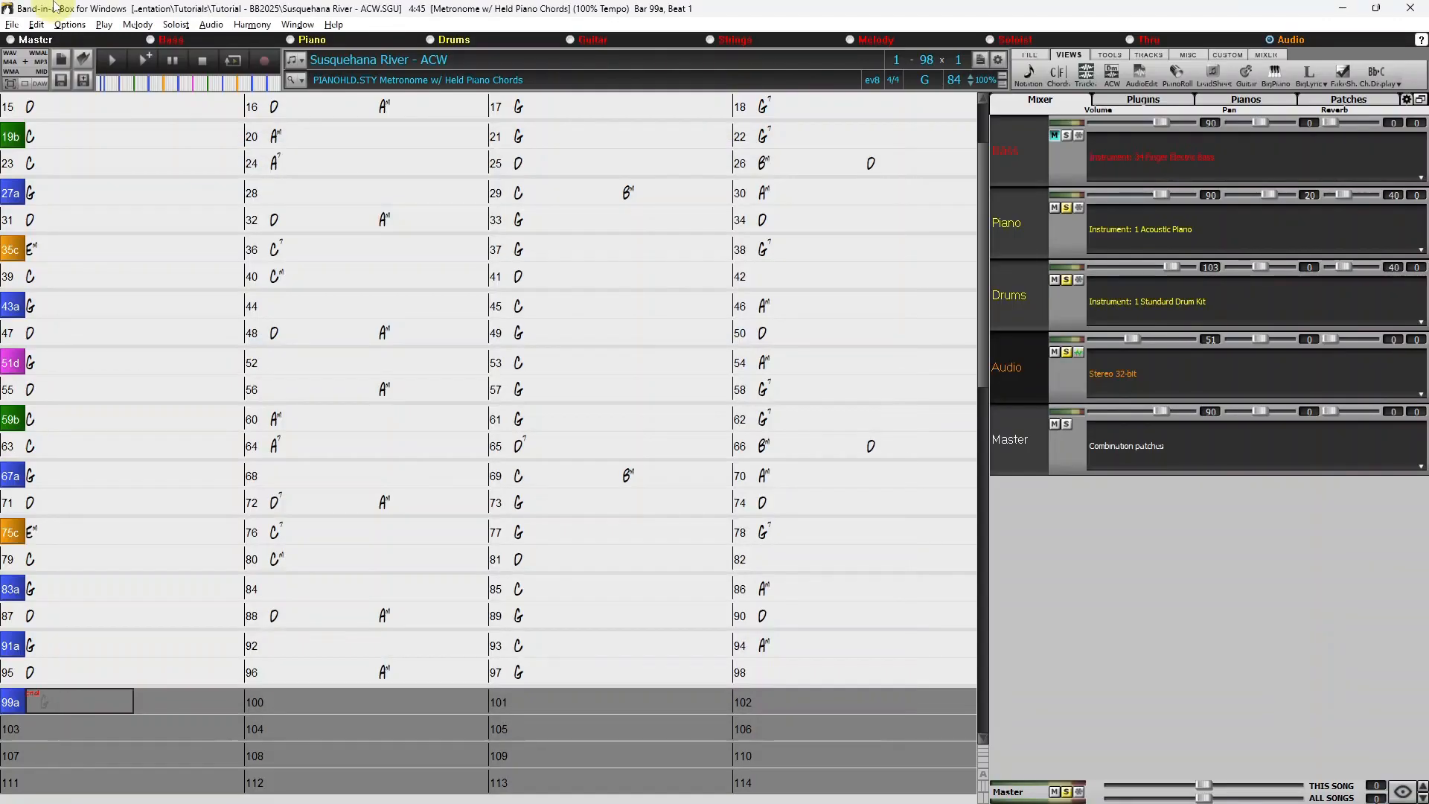
# - Open the Stem Splitter and exclude the Master track from the stems to include
pyautogui.click(12, 25)
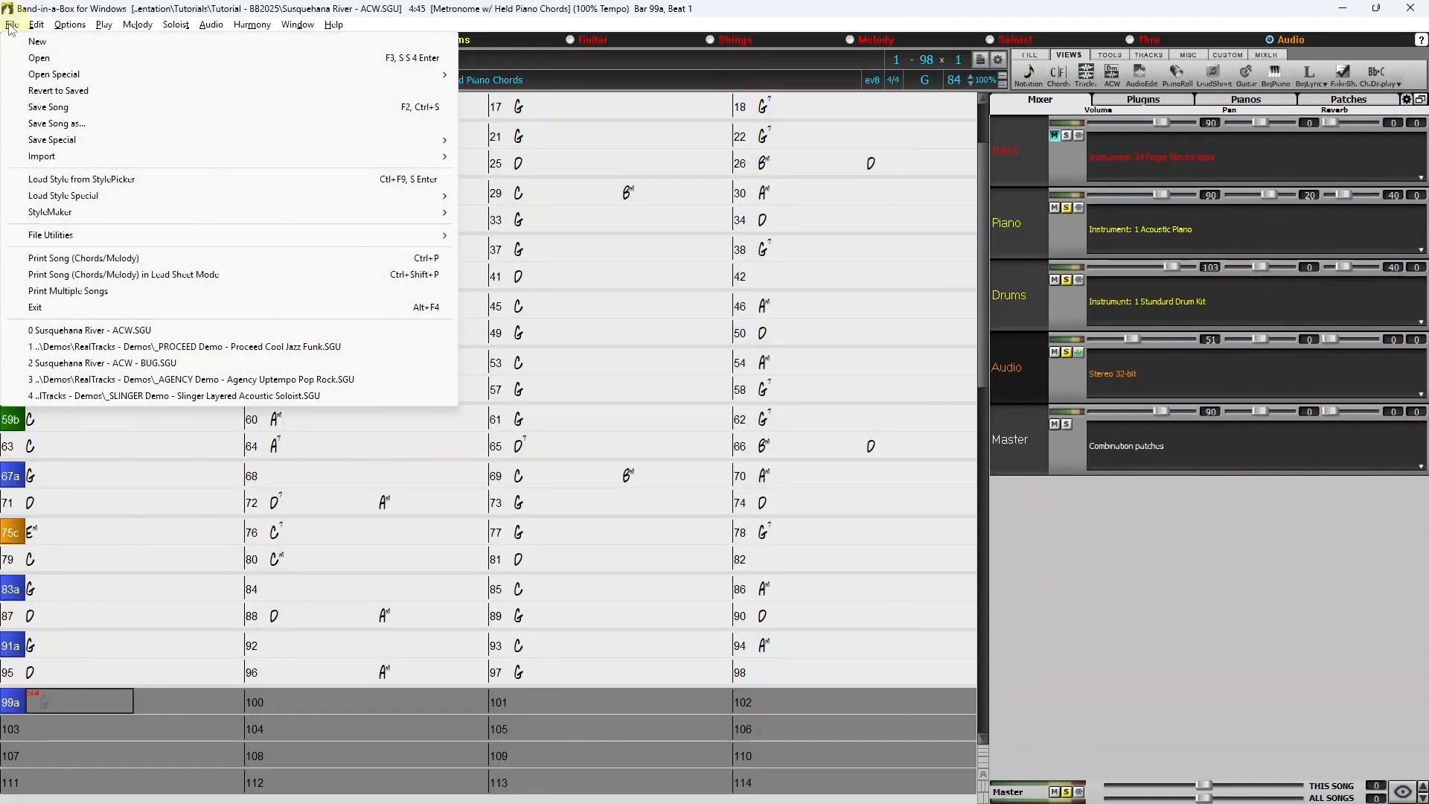
pyautogui.moveTo(298, 77)
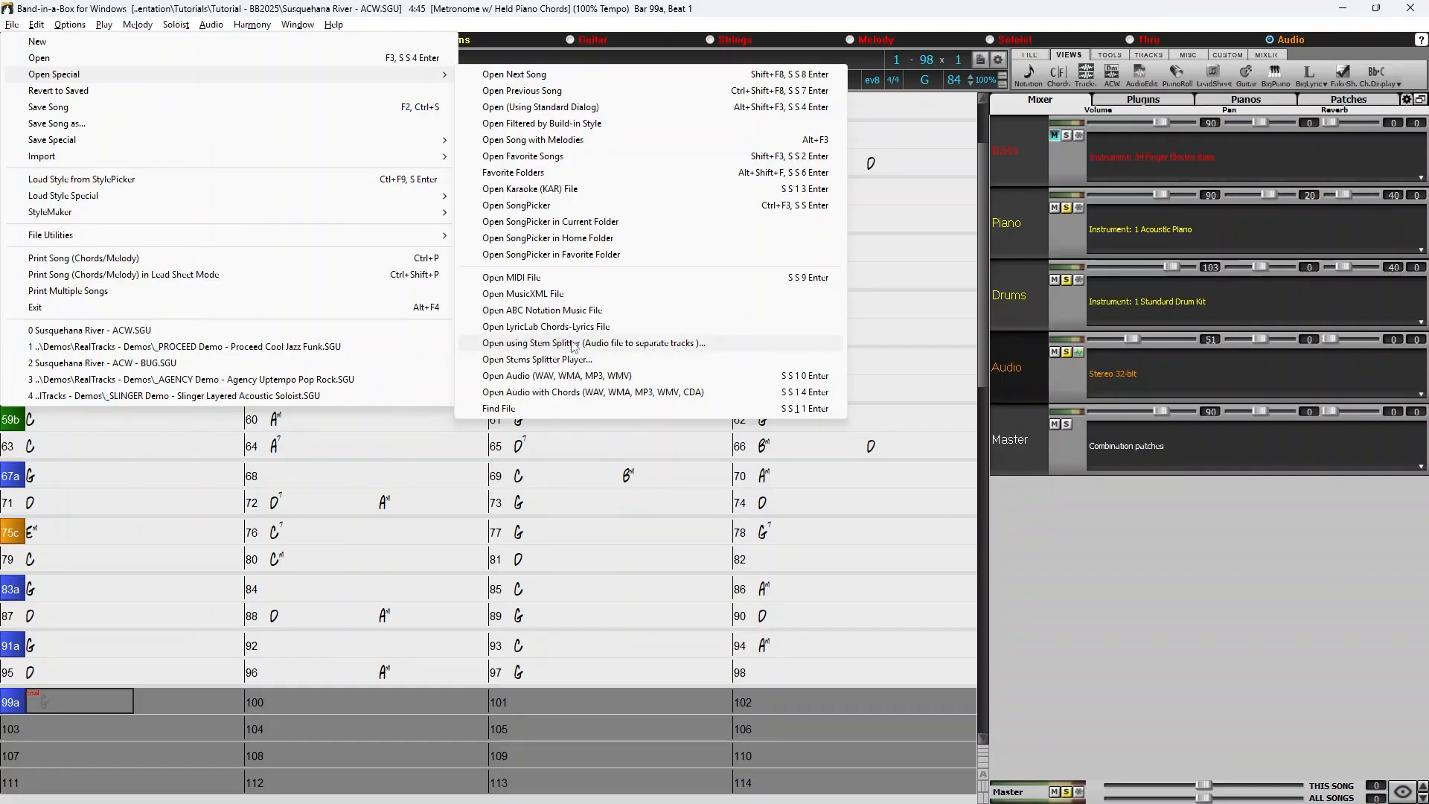
pyautogui.click(658, 344)
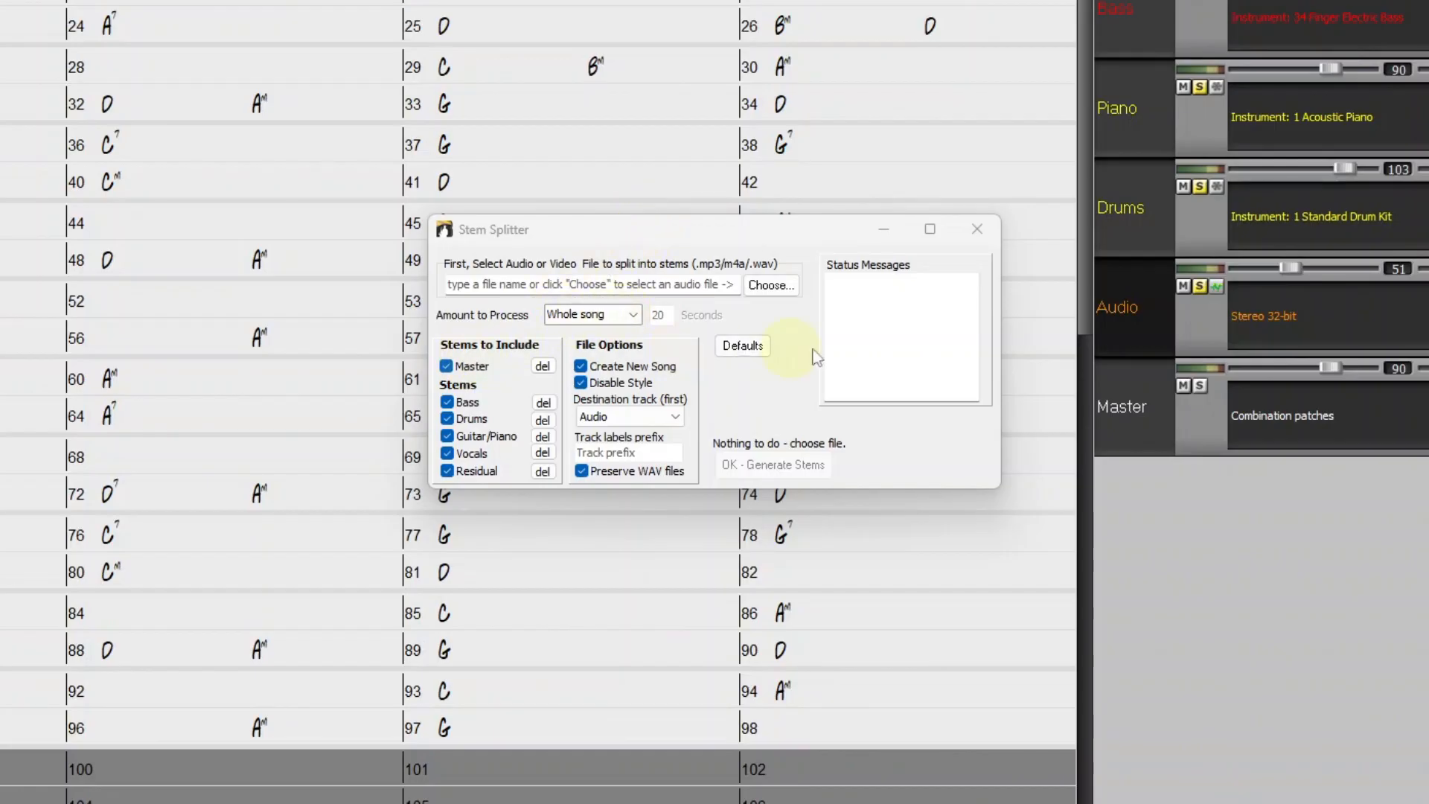
pyautogui.click(447, 366)
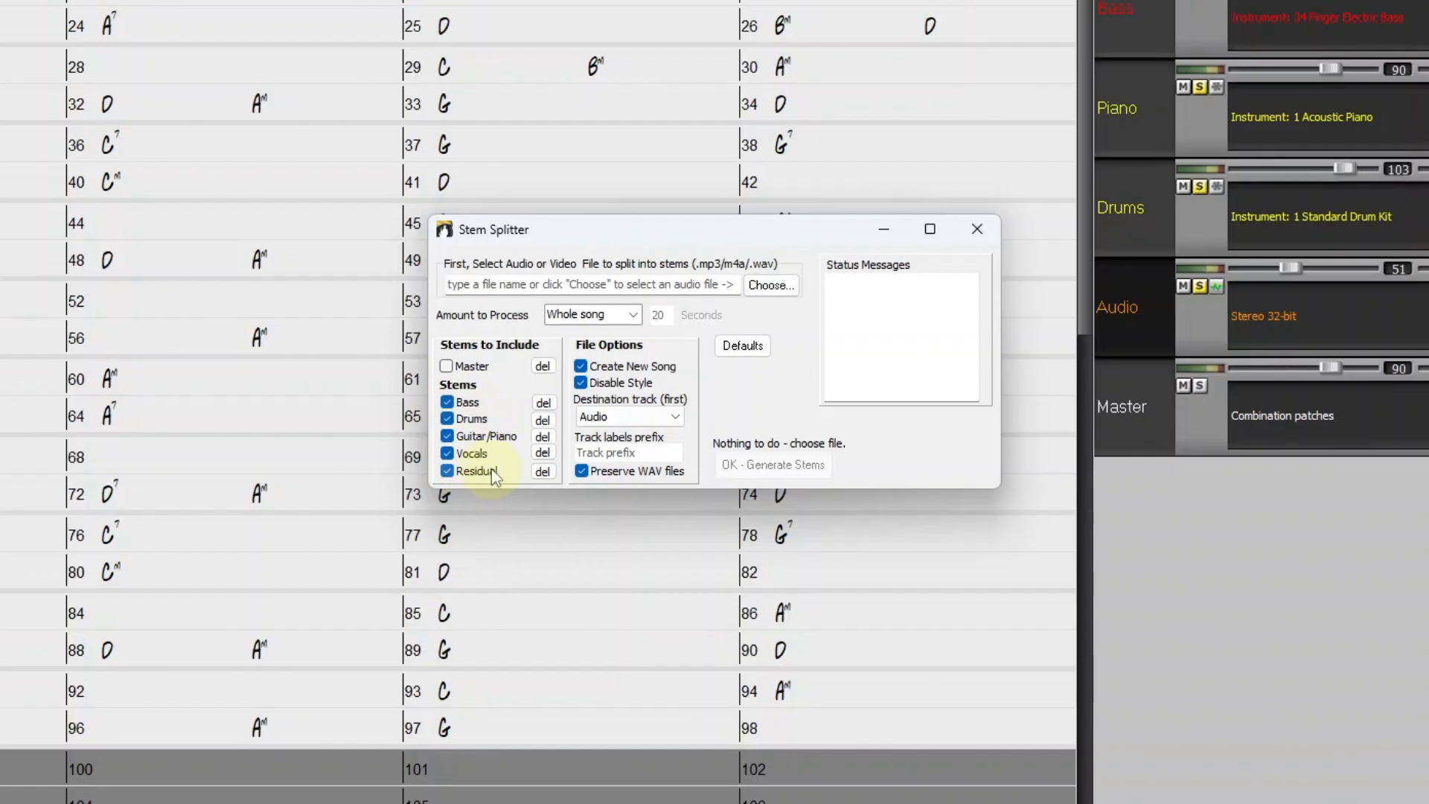
pyautogui.moveTo(509, 478)
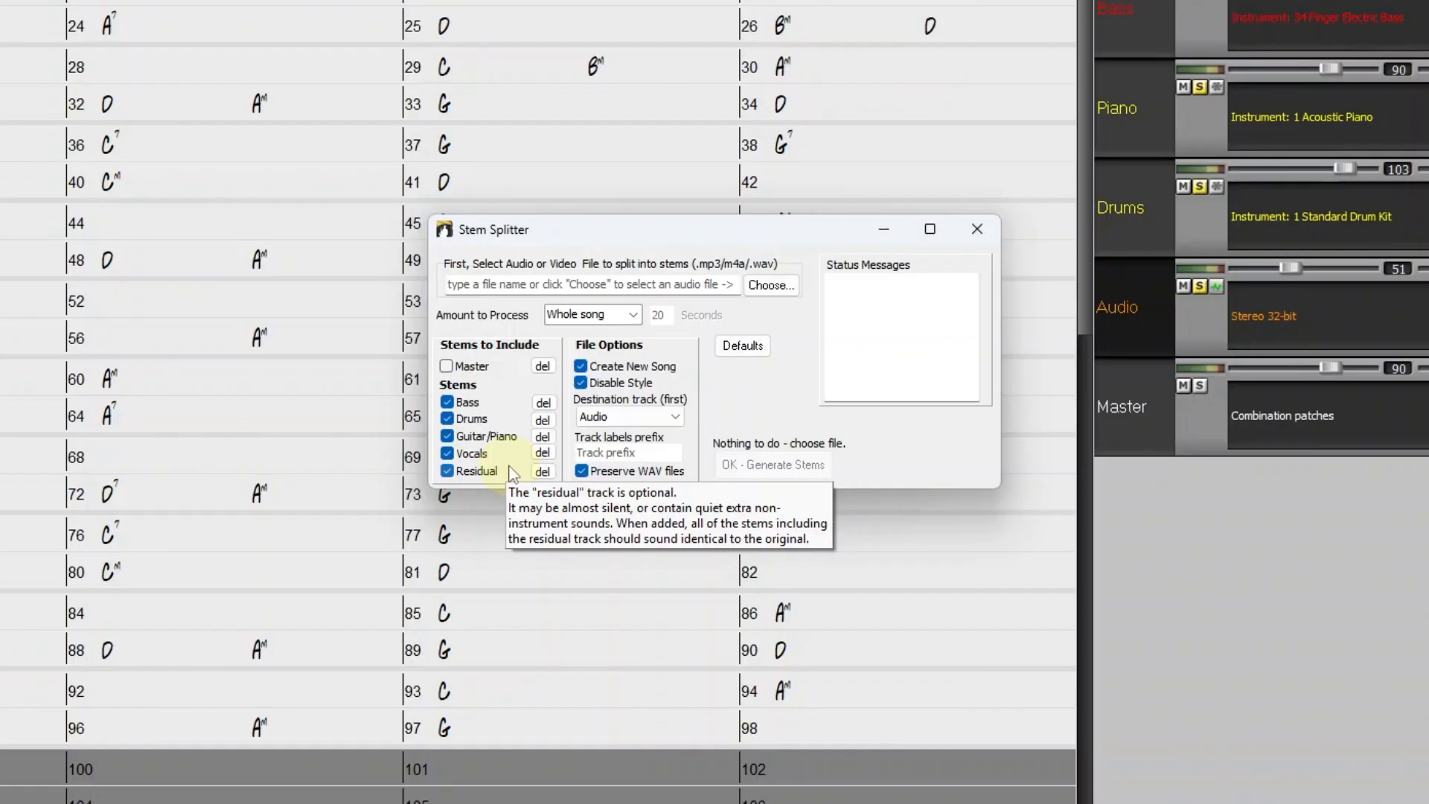
# - Turn off Create New Song and Disable Style, and set the first destination track to Utility #1
pyautogui.click(580, 366)
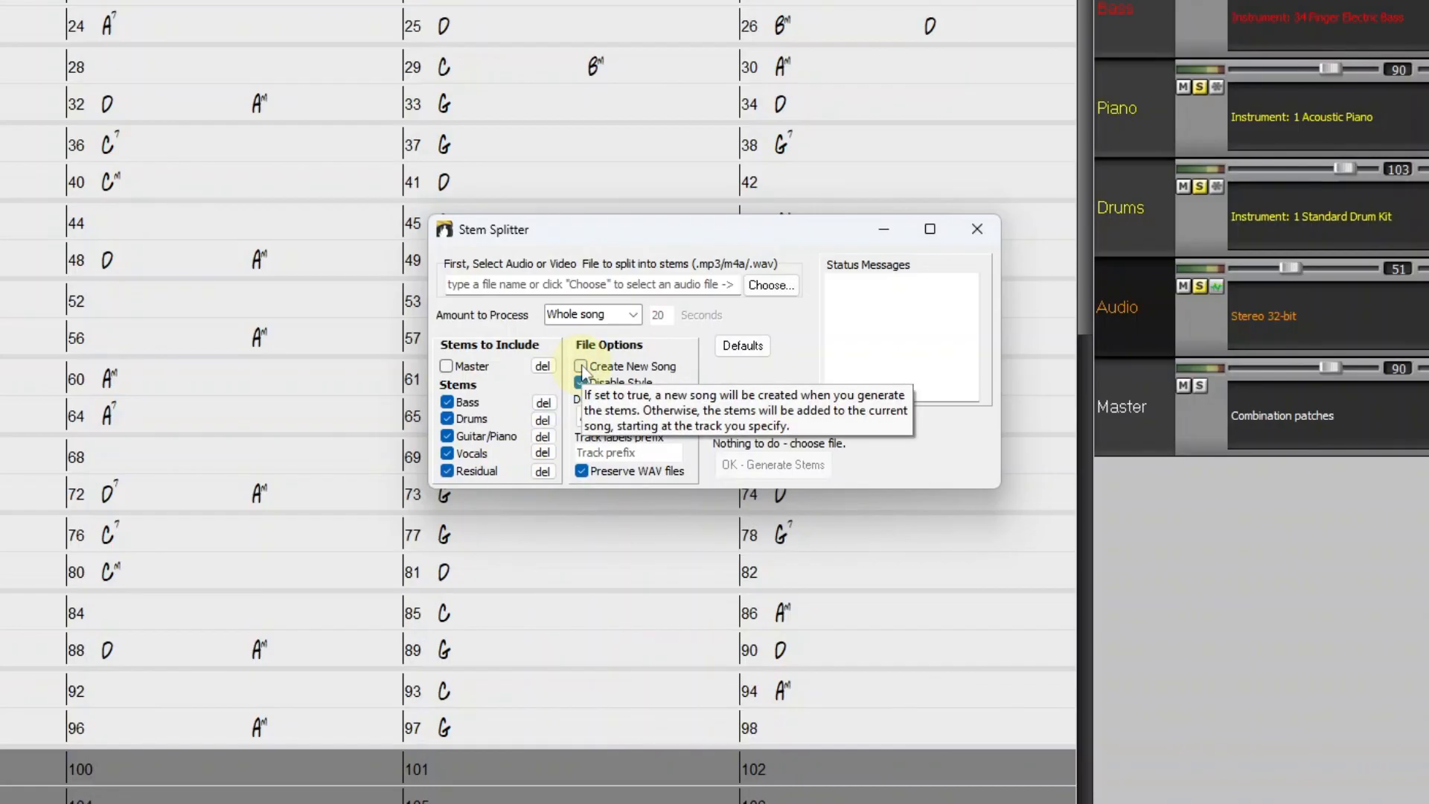
pyautogui.click(642, 387)
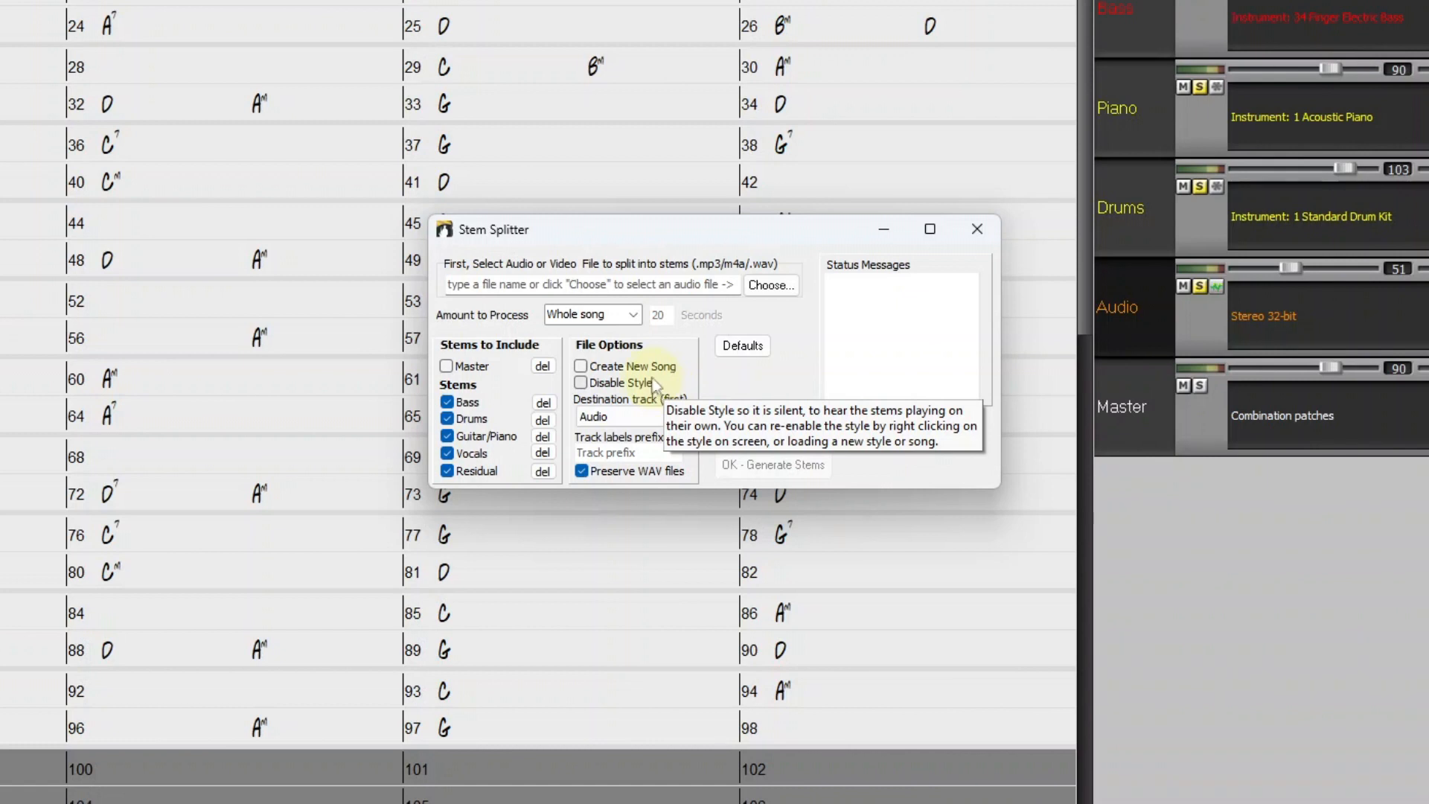
pyautogui.click(681, 417)
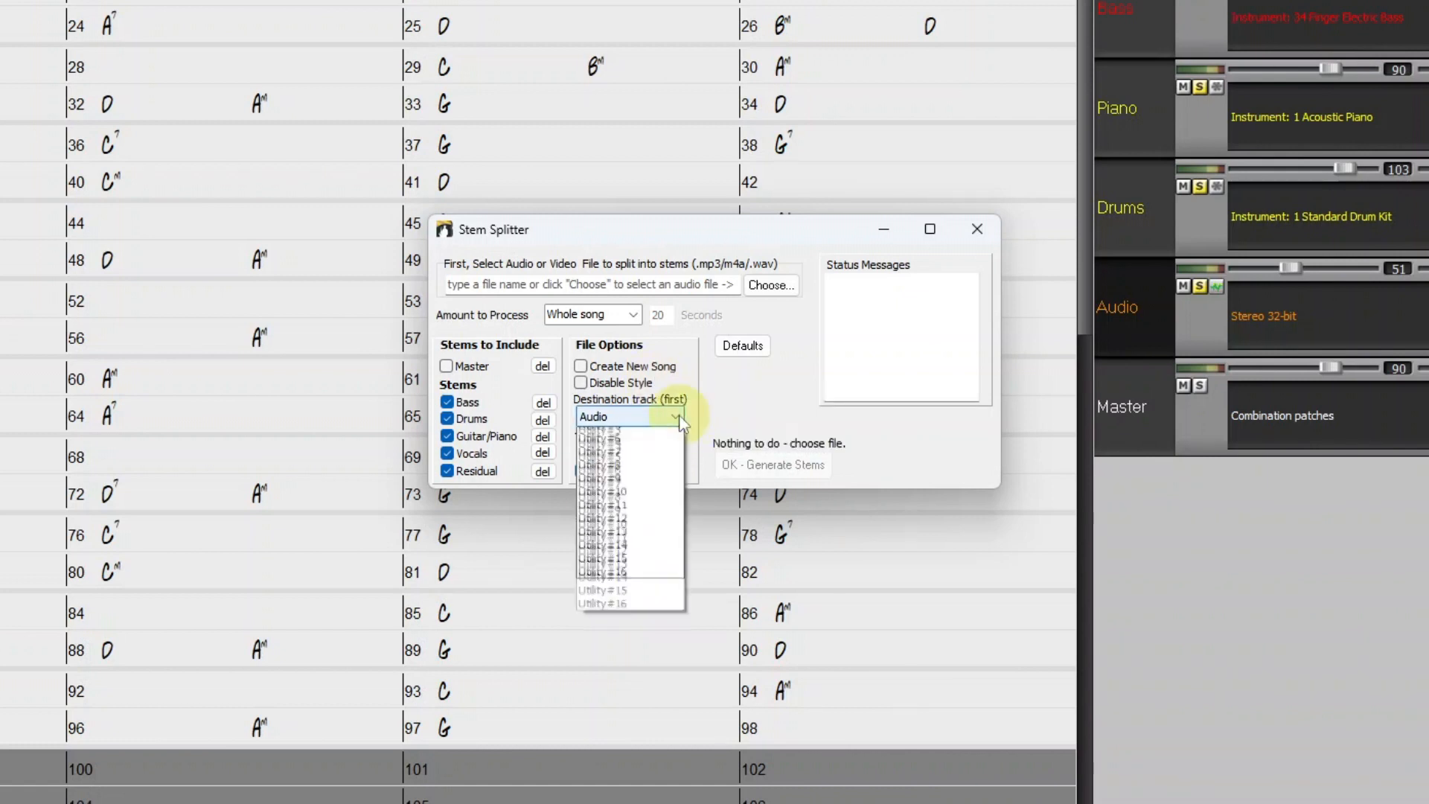
pyautogui.click(623, 542)
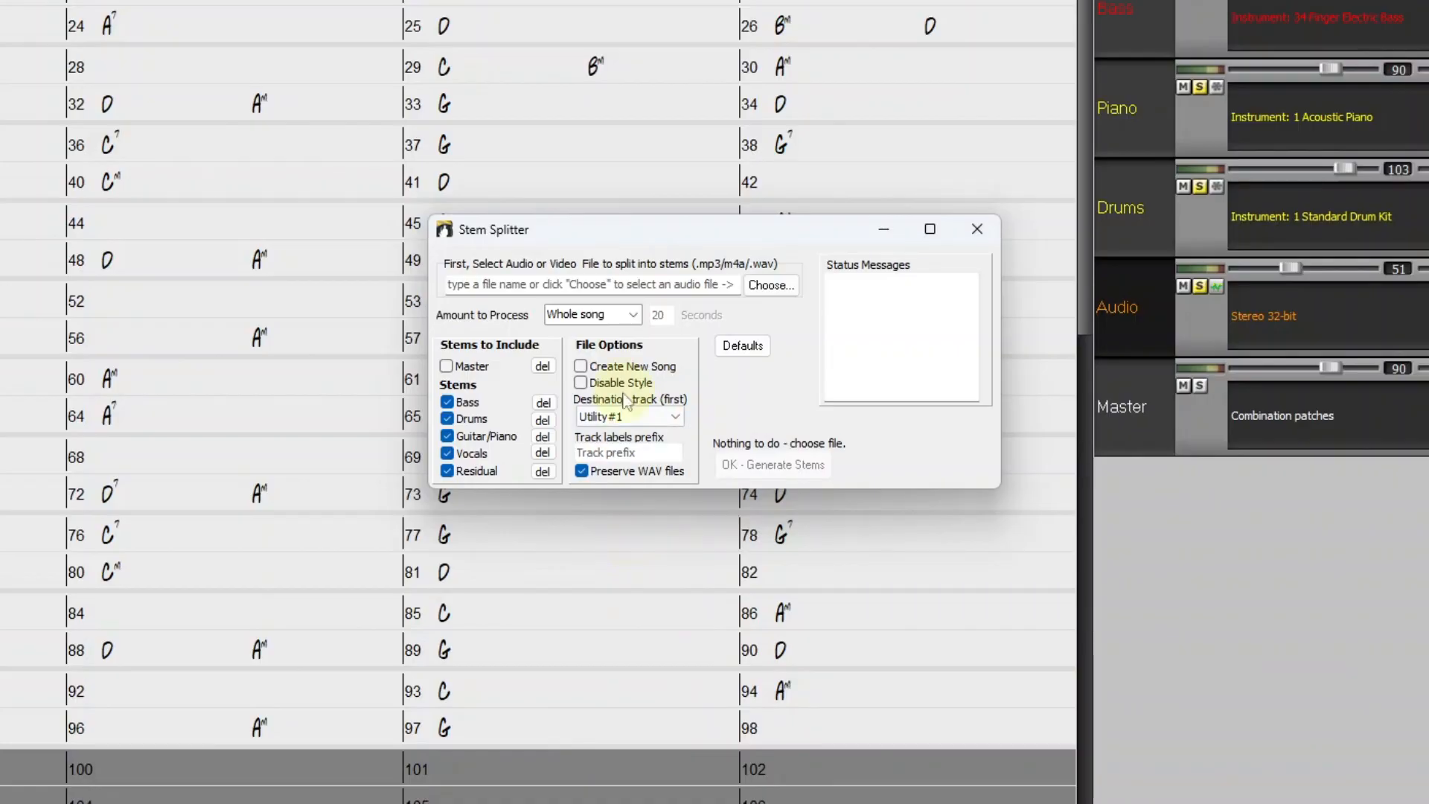
# - Choose Susquehana River - ACW.wav from the Tutorial - BB2025 folder as the audio to split into stems
pyautogui.click(771, 286)
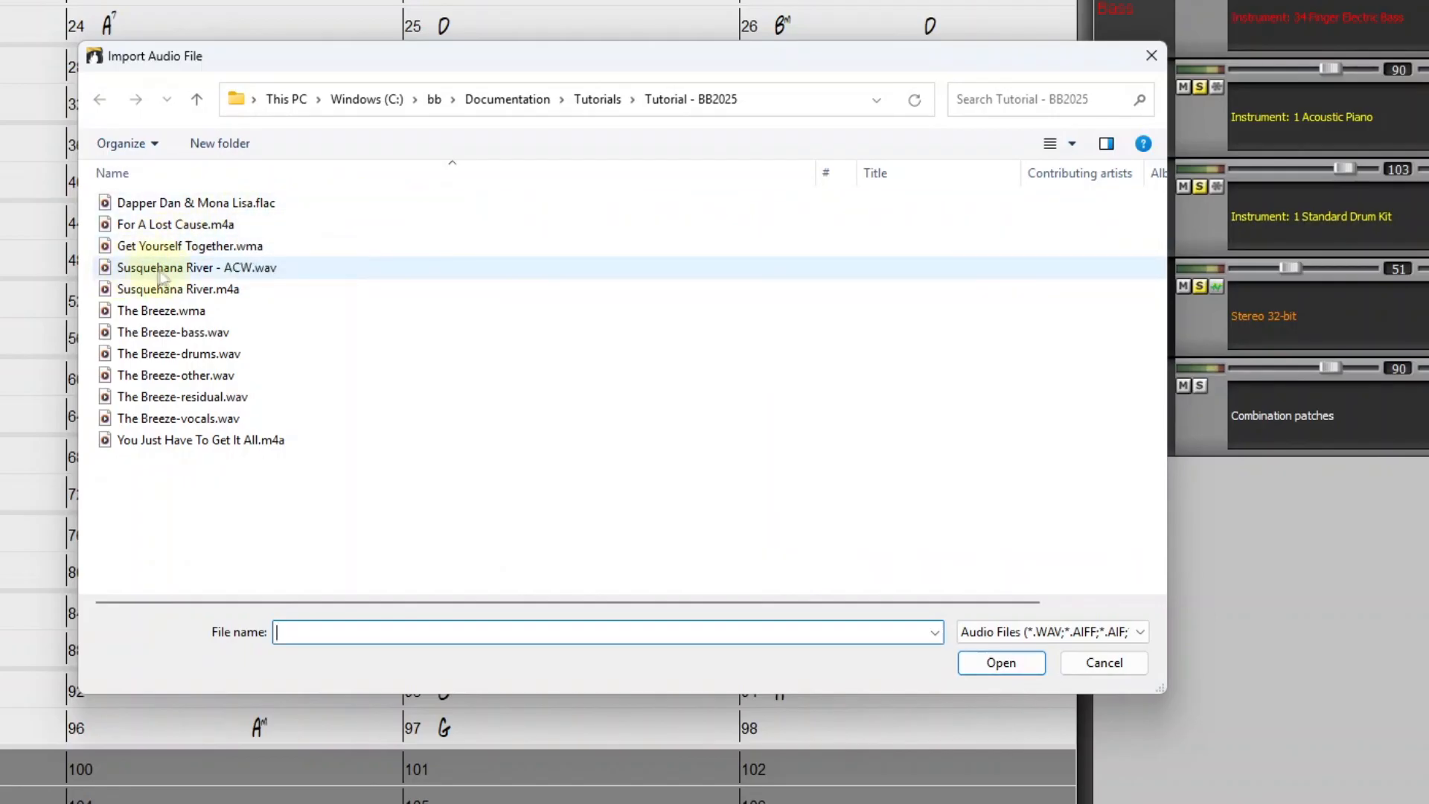
pyautogui.click(263, 270)
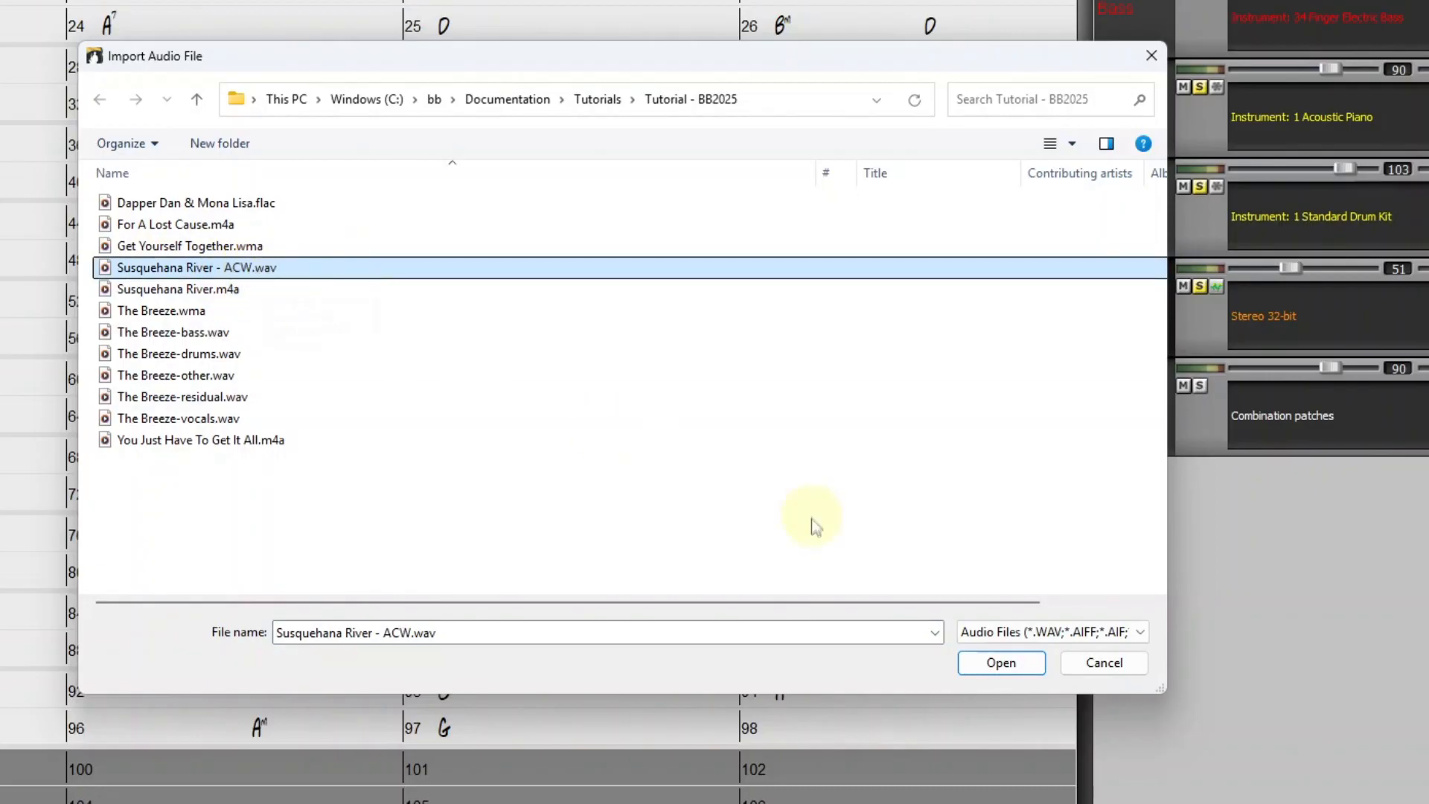
pyautogui.click(1001, 668)
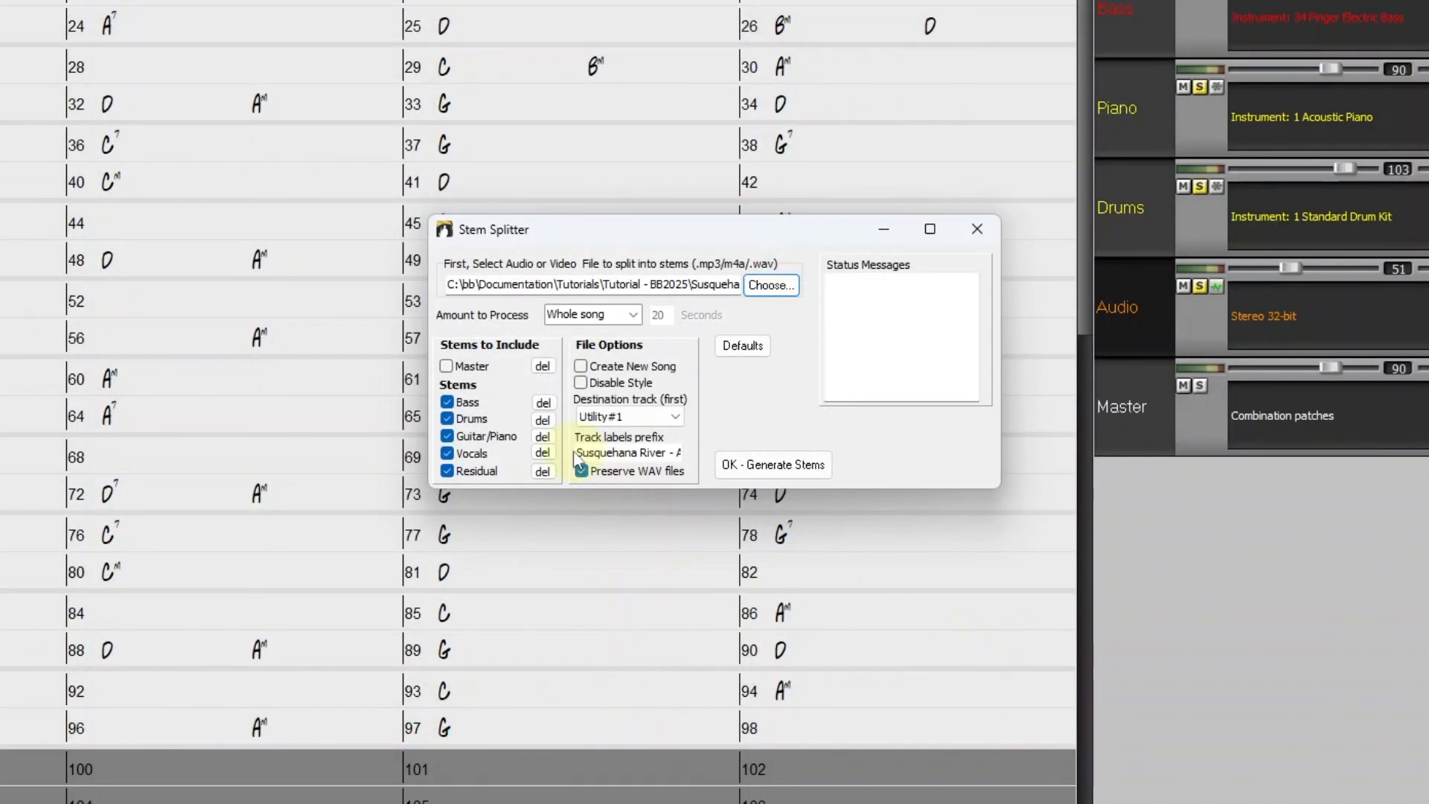
# - Set the track labels prefix to SR and generate the stems
pyautogui.moveTo(578, 452); pyautogui.dragTo(704, 454)
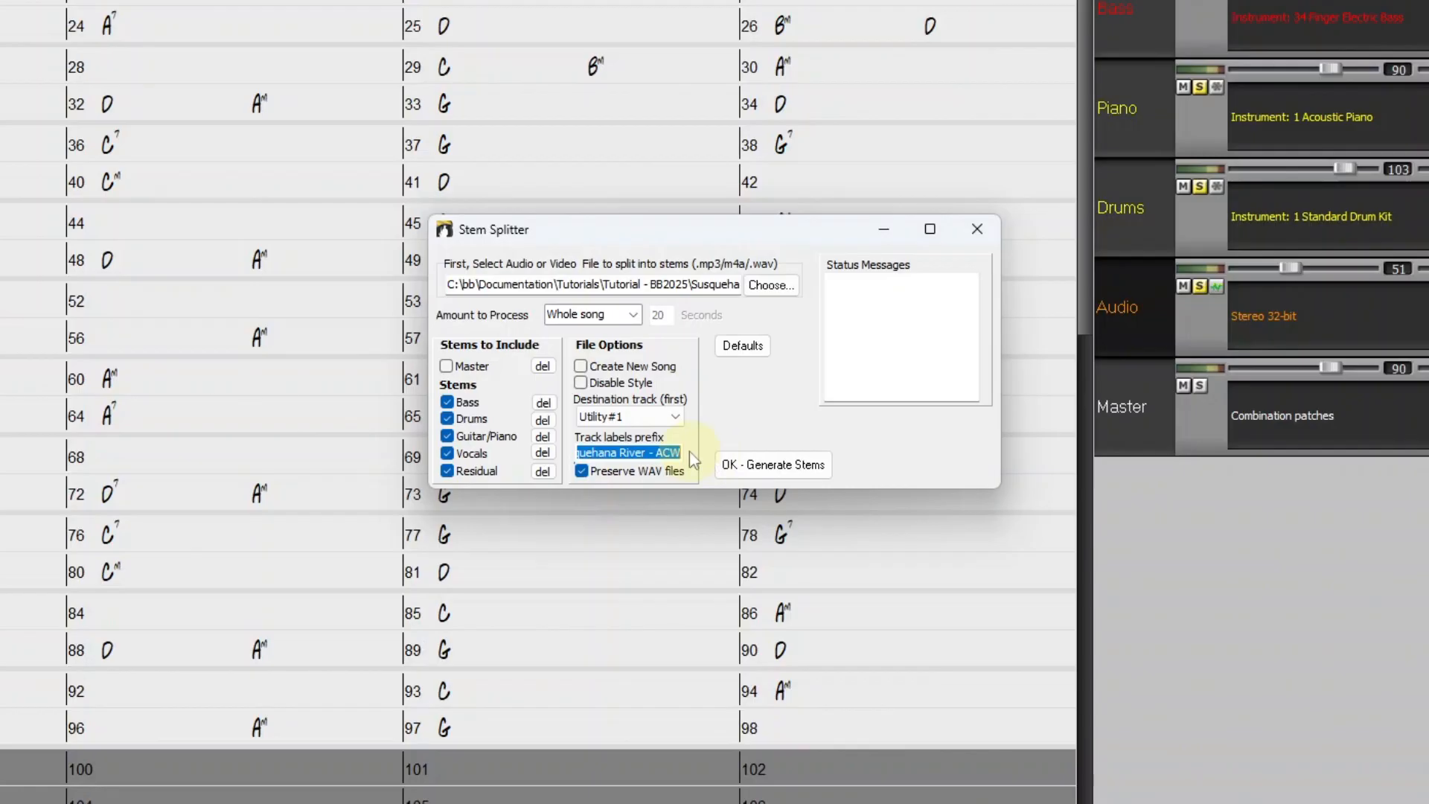
pyautogui.write('SR')
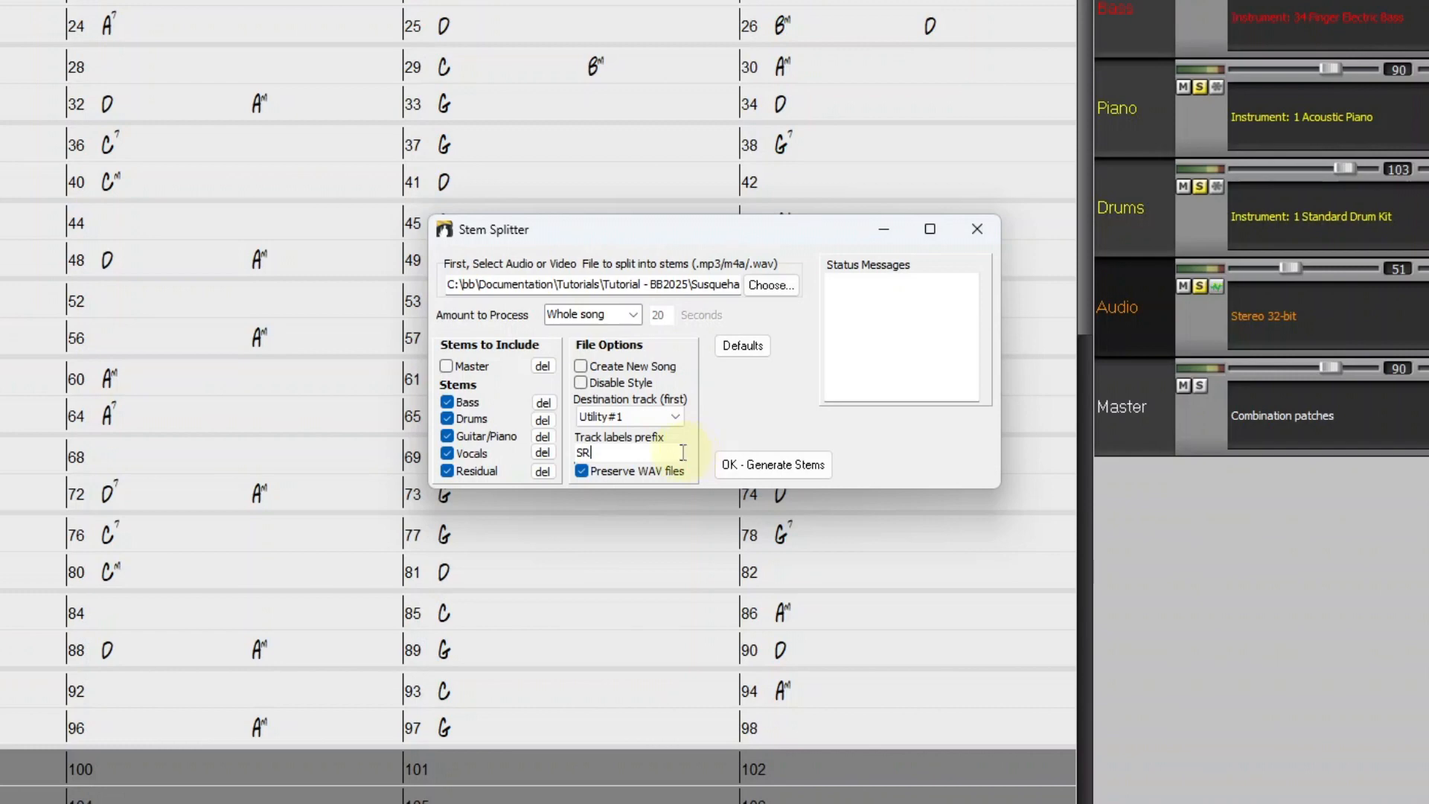
pyautogui.click(811, 473)
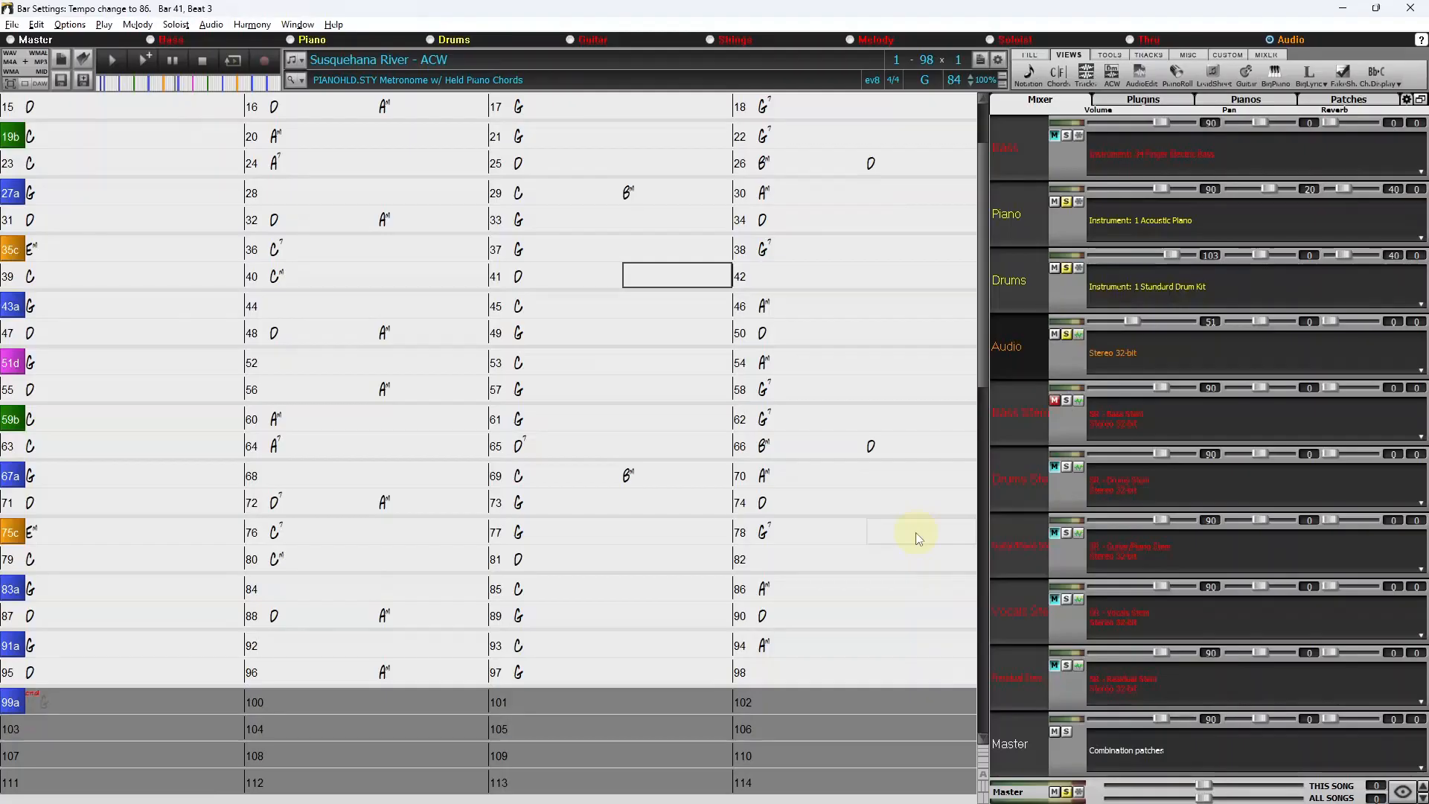
# - Open Track Settings and Actions and examine the Drums Stem and Guitar/Piano Stem settings, including the Change Audio Tempo option
pyautogui.hotkey('alt', 'F7')
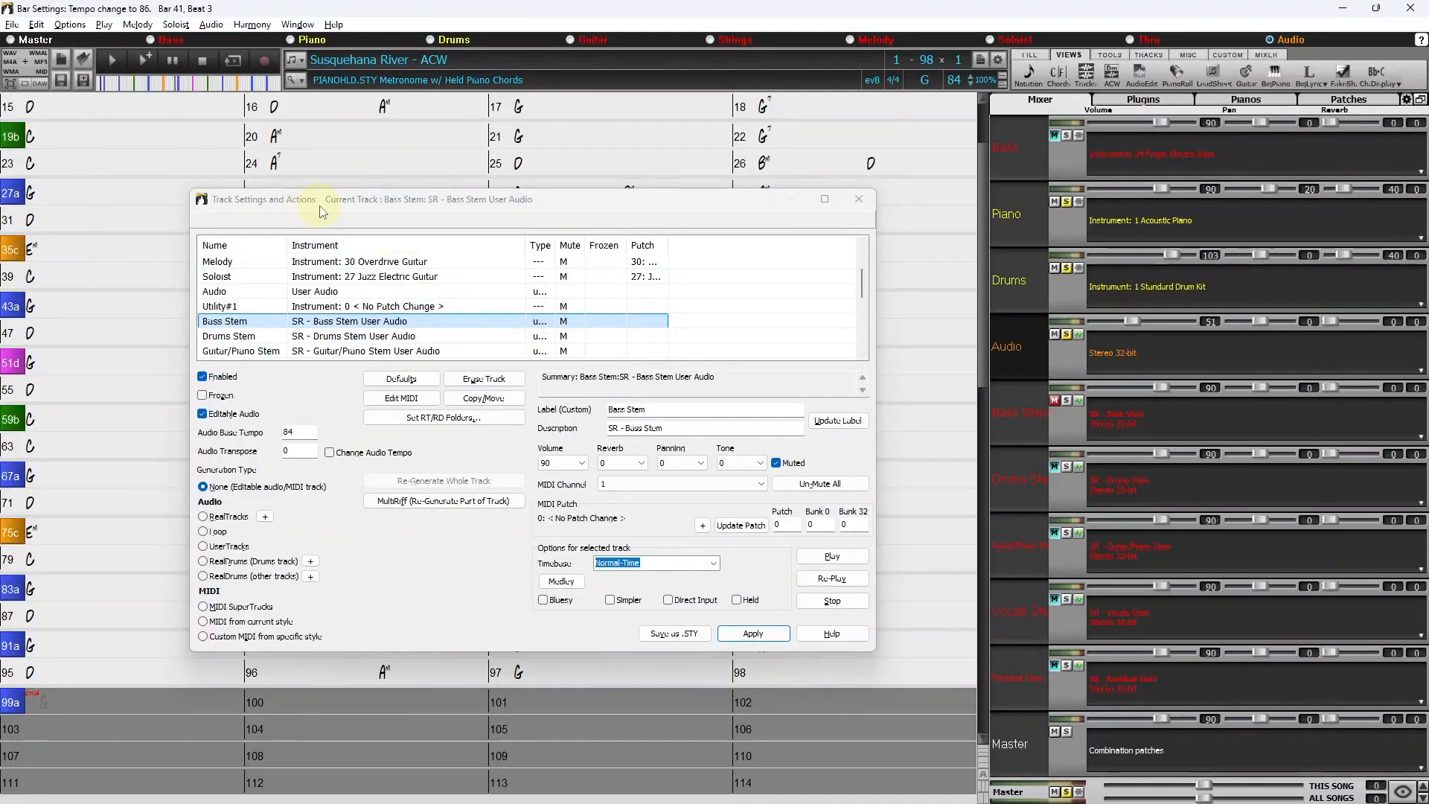
pyautogui.click(352, 337)
pyautogui.click(364, 352)
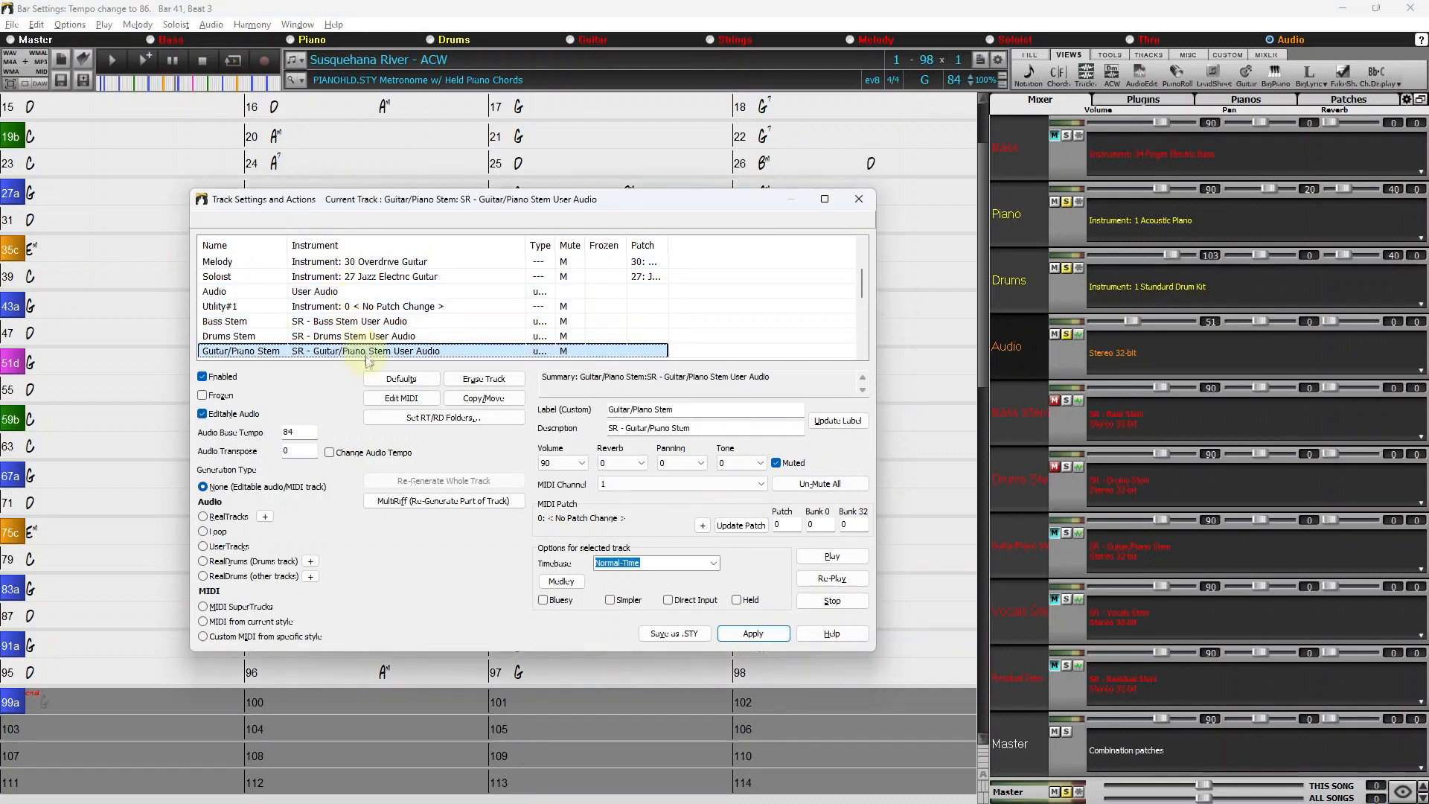
pyautogui.moveTo(386, 460)
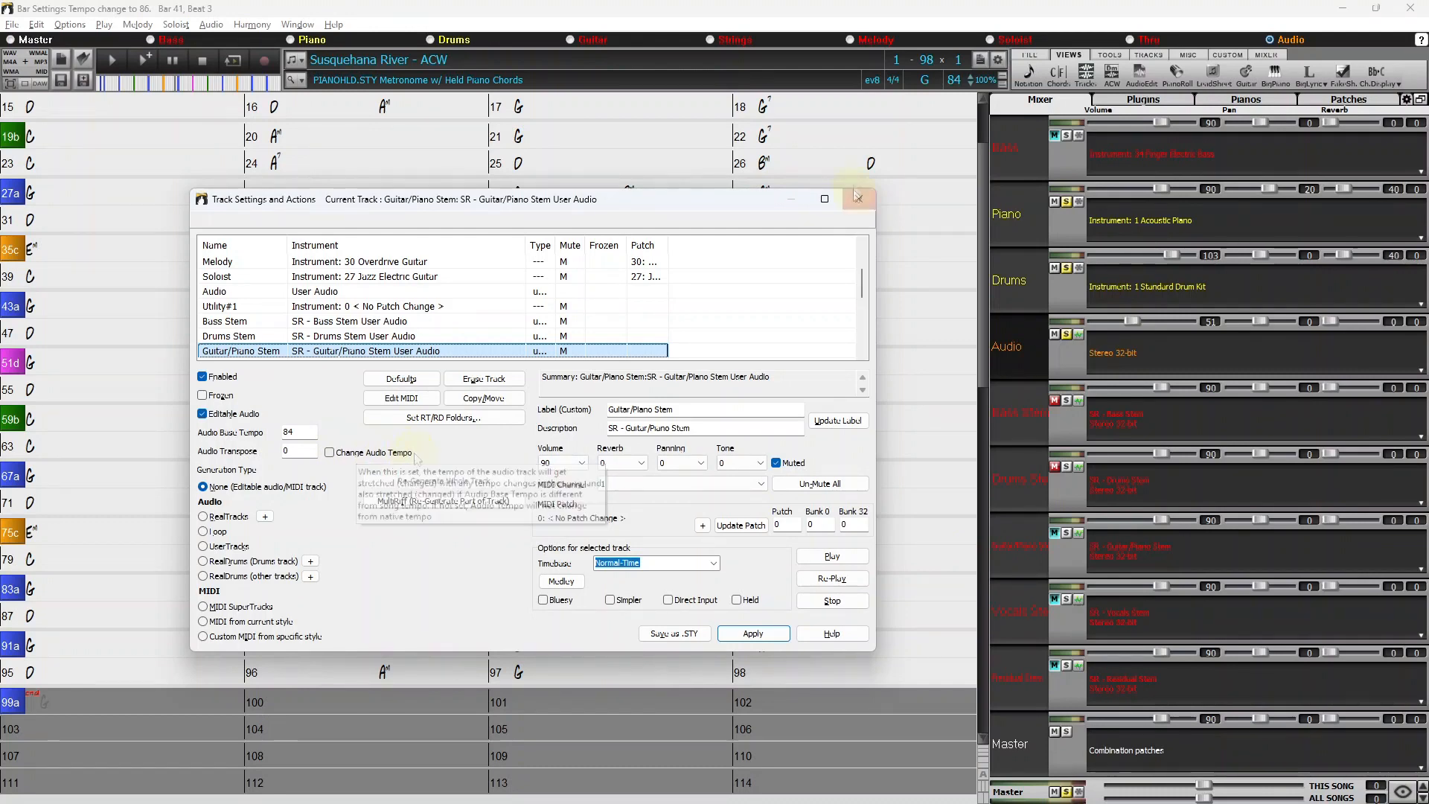
pyautogui.click(860, 199)
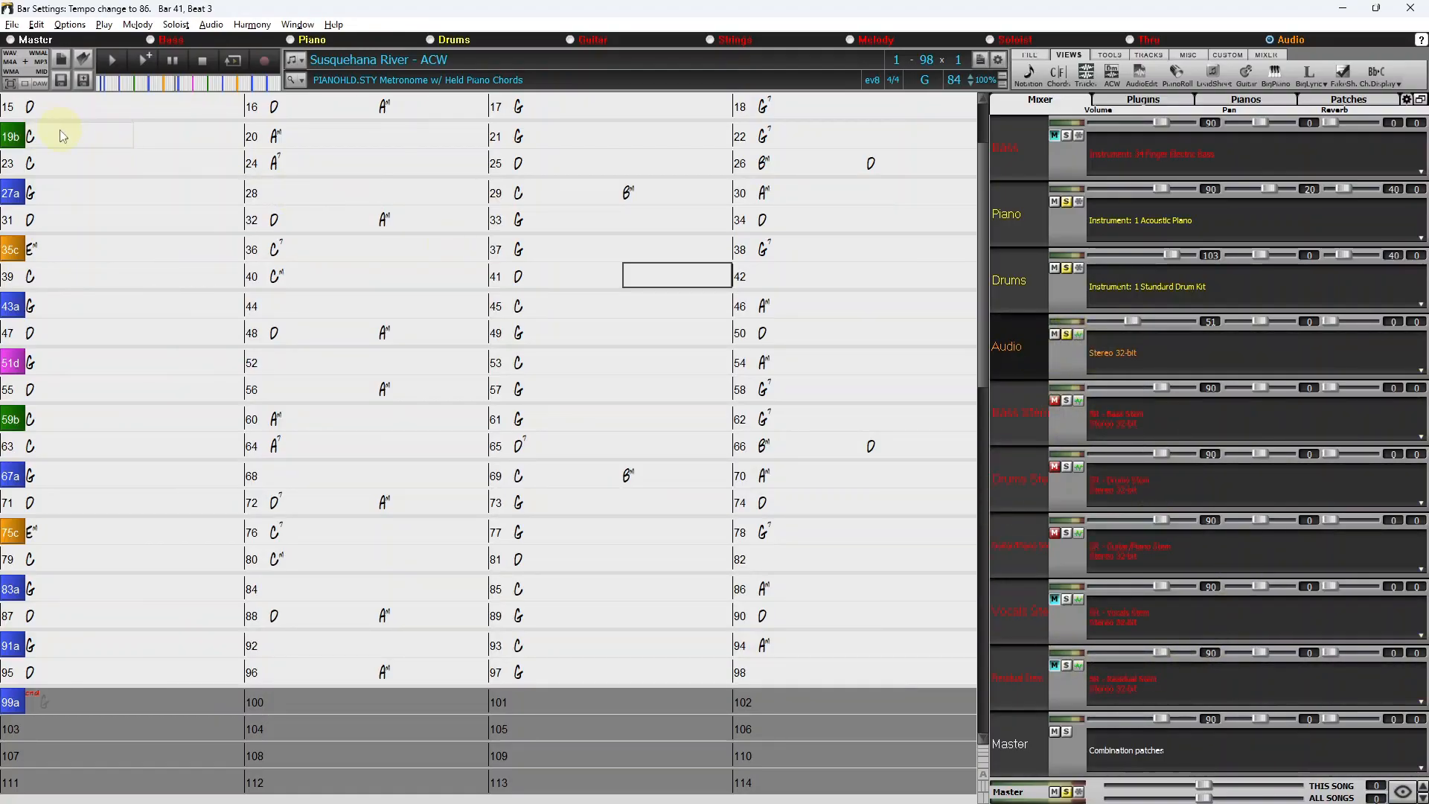
# - Play the song from bar 1 and unmute the Bass, Drums, Guitar/Piano, Vocals and Residual stem tracks
pyautogui.scroll(2, 61, 132)
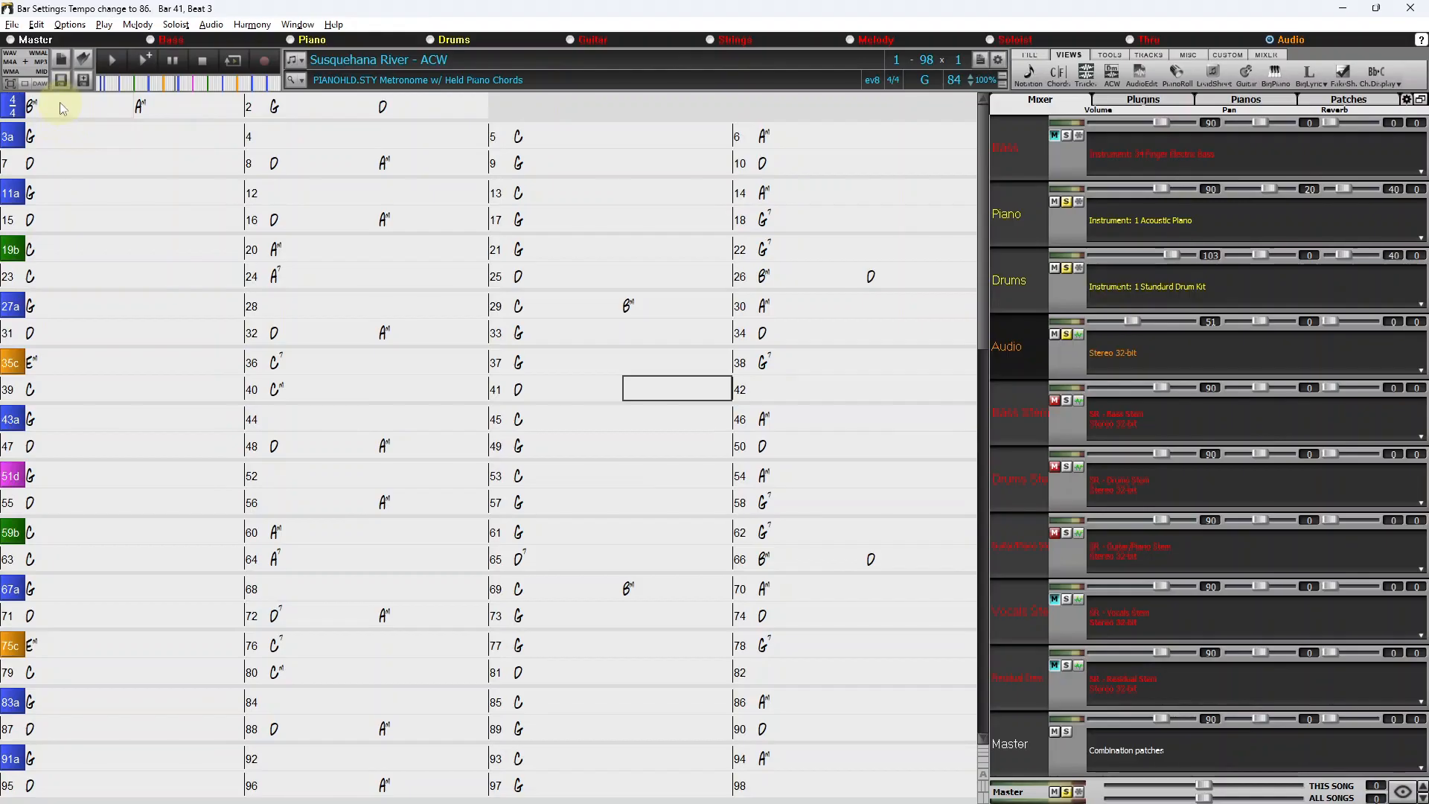
pyautogui.doubleClick(63, 105)
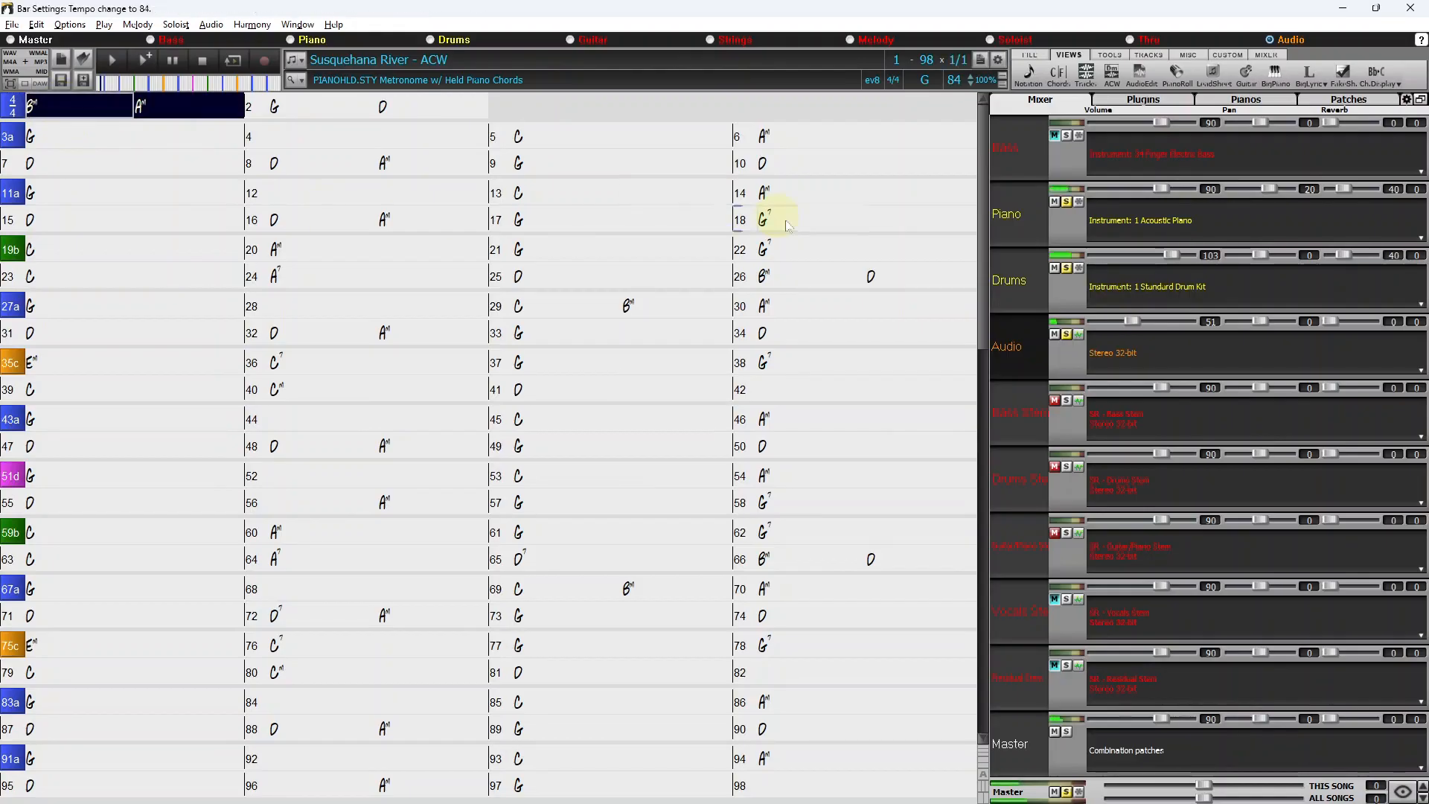
pyautogui.click(1055, 401)
pyautogui.click(1054, 466)
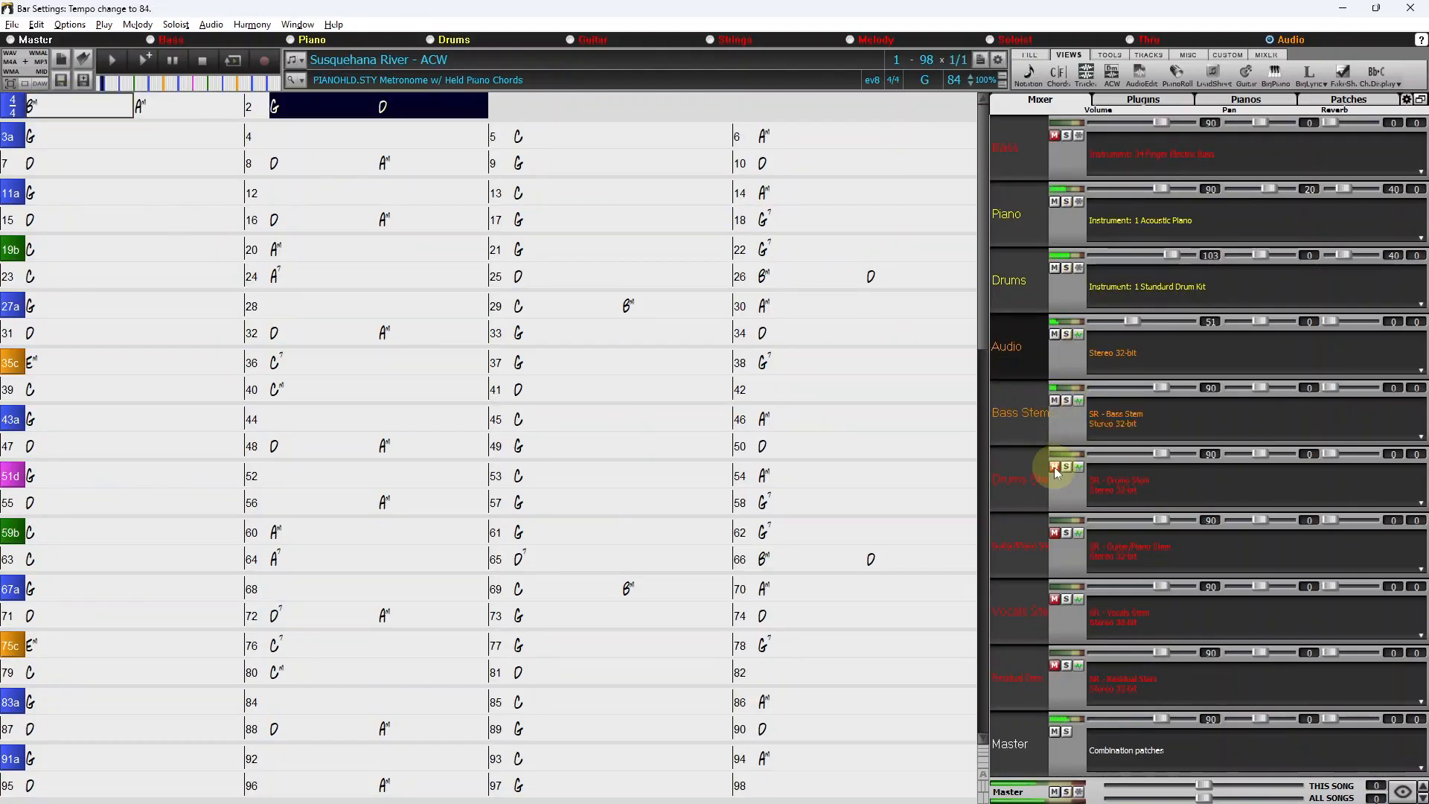
pyautogui.click(1055, 532)
pyautogui.click(1055, 599)
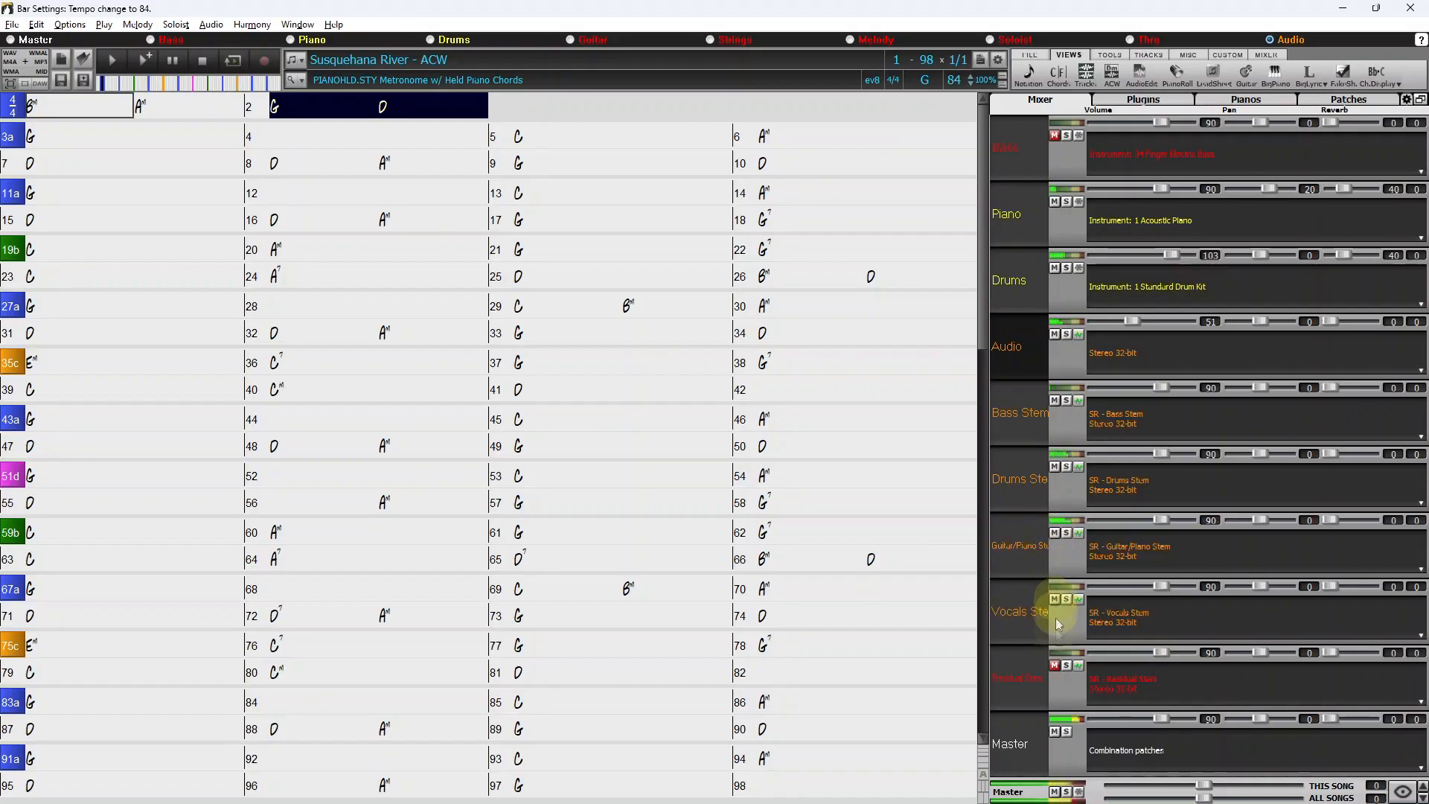
pyautogui.click(1054, 666)
# - Mute the original Drums and Piano tracks and stop playback
pyautogui.click(1055, 267)
pyautogui.click(1055, 201)
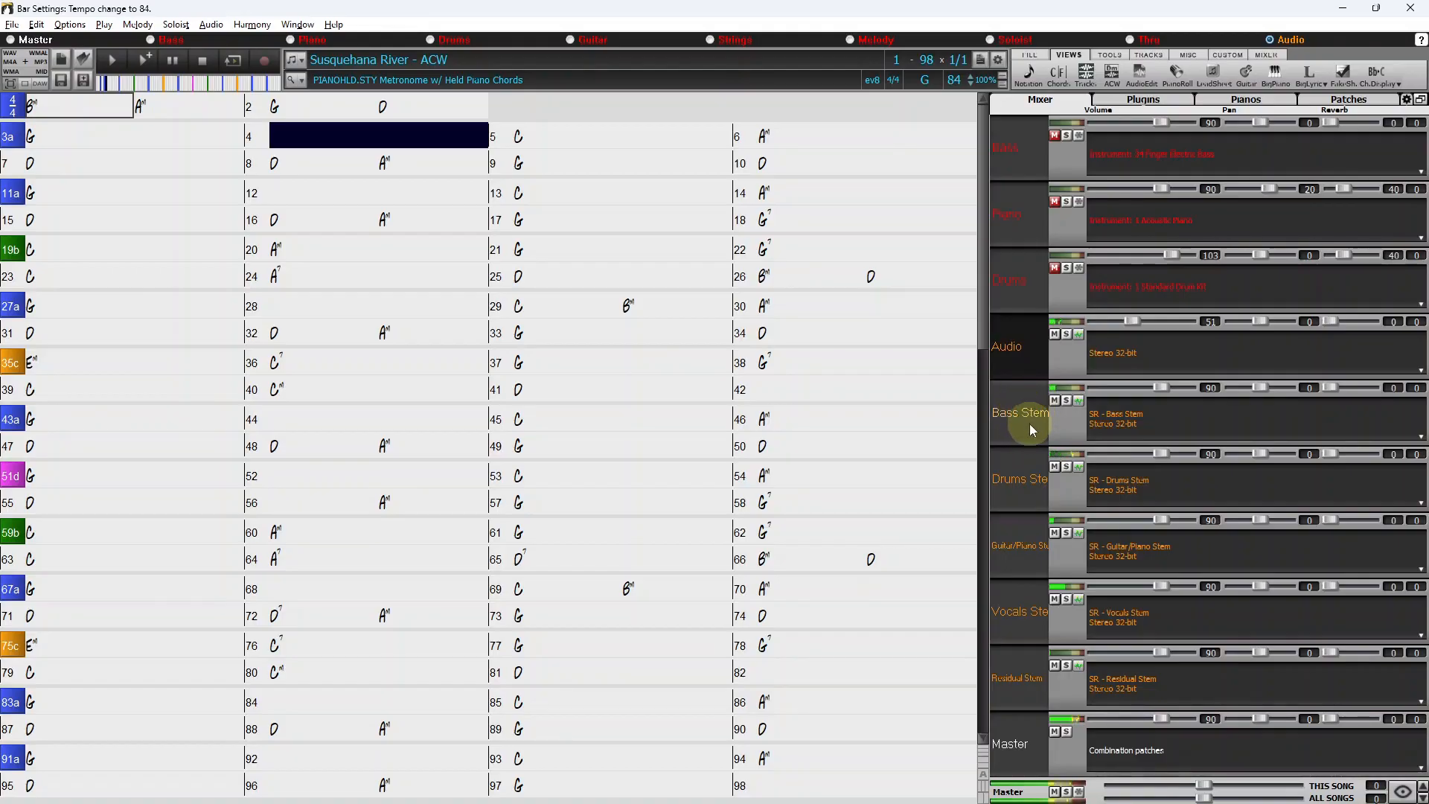
pyautogui.click(203, 60)
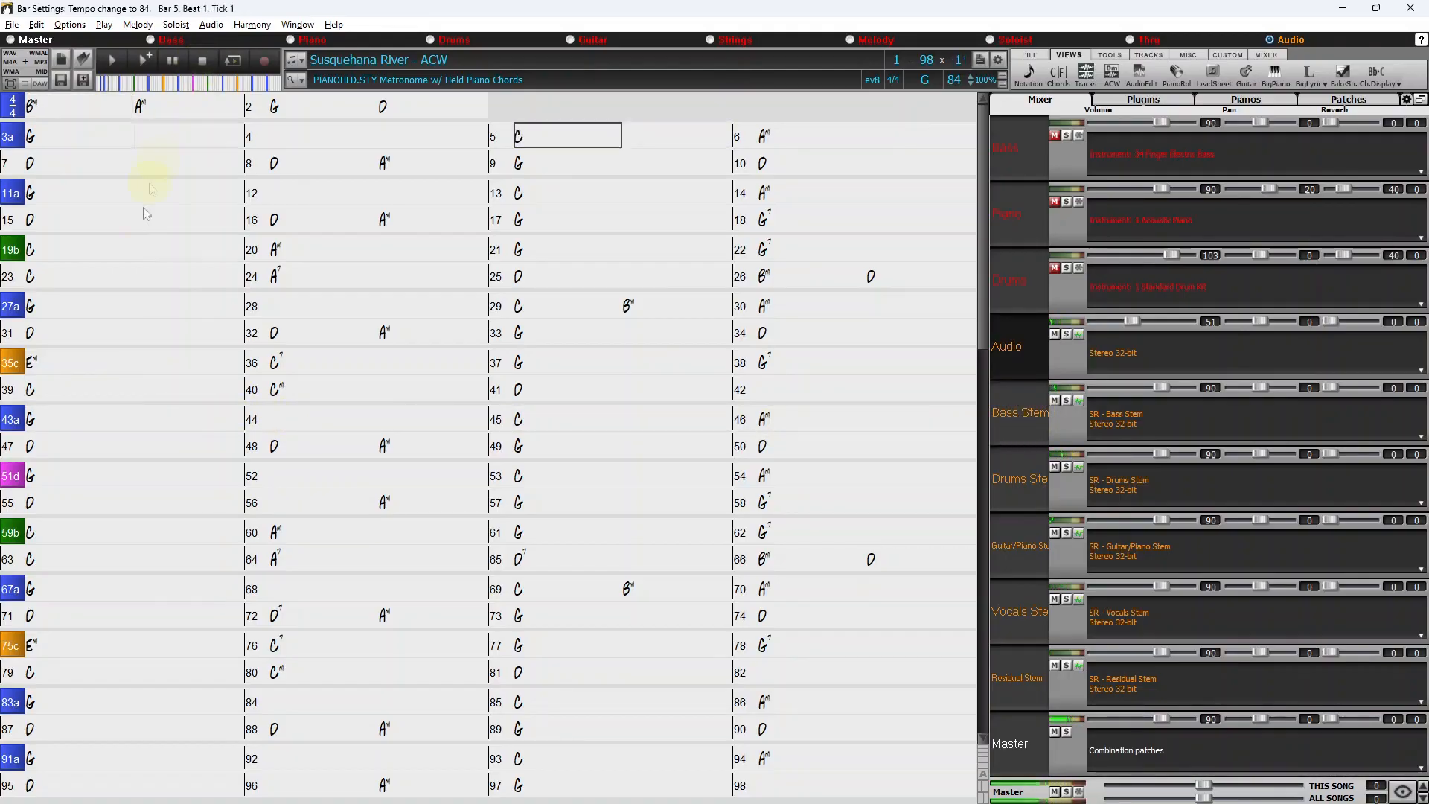
# - Play from bar 51 and briefly solo the Audio track to compare it with the full mix
pyautogui.click(83, 478)
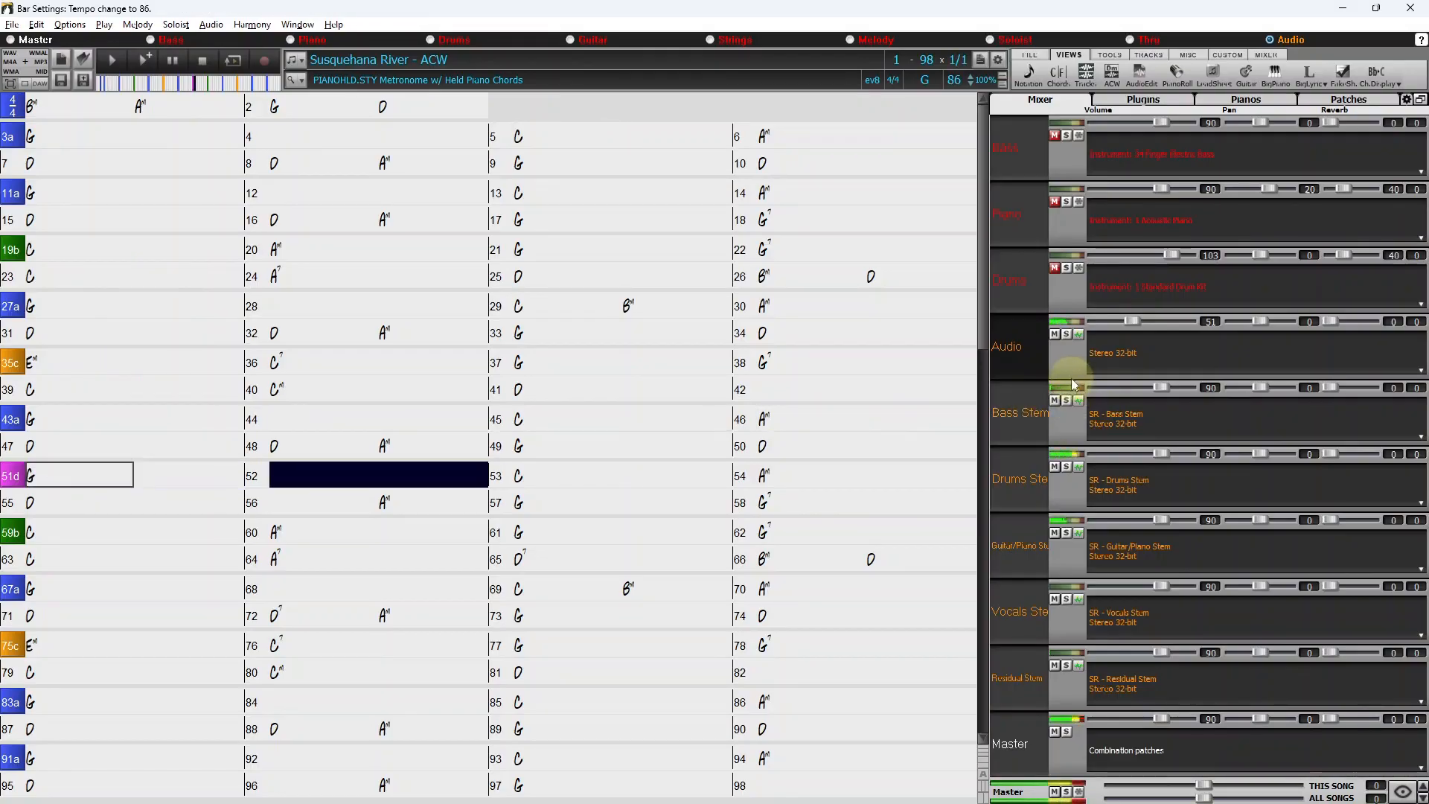
pyautogui.click(1067, 333)
pyautogui.click(1066, 333)
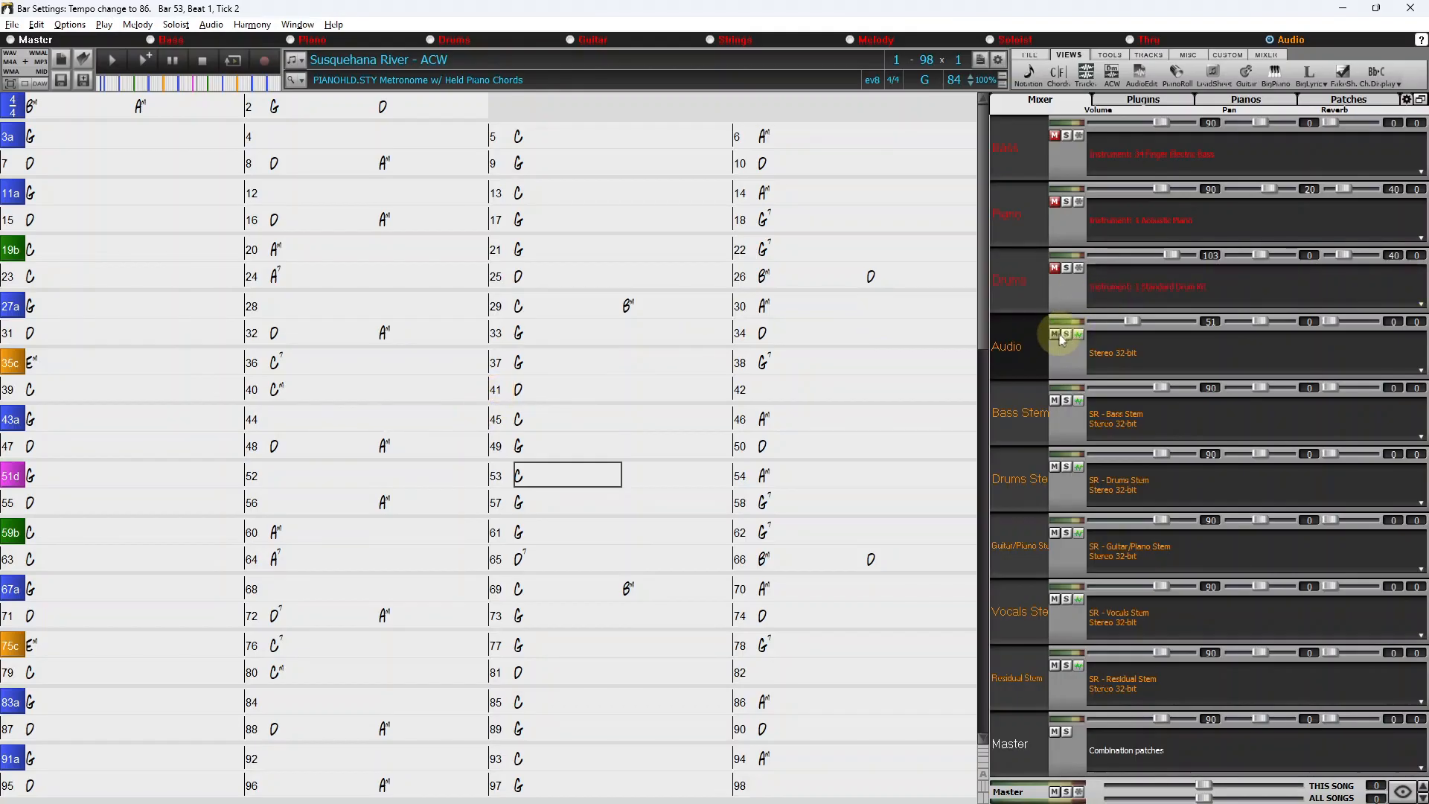
# - Play from bar 11 with the Audio track muted, soloing the Bass Stem and switching the solo to the Guitar/Piano Stem
pyautogui.click(94, 198)
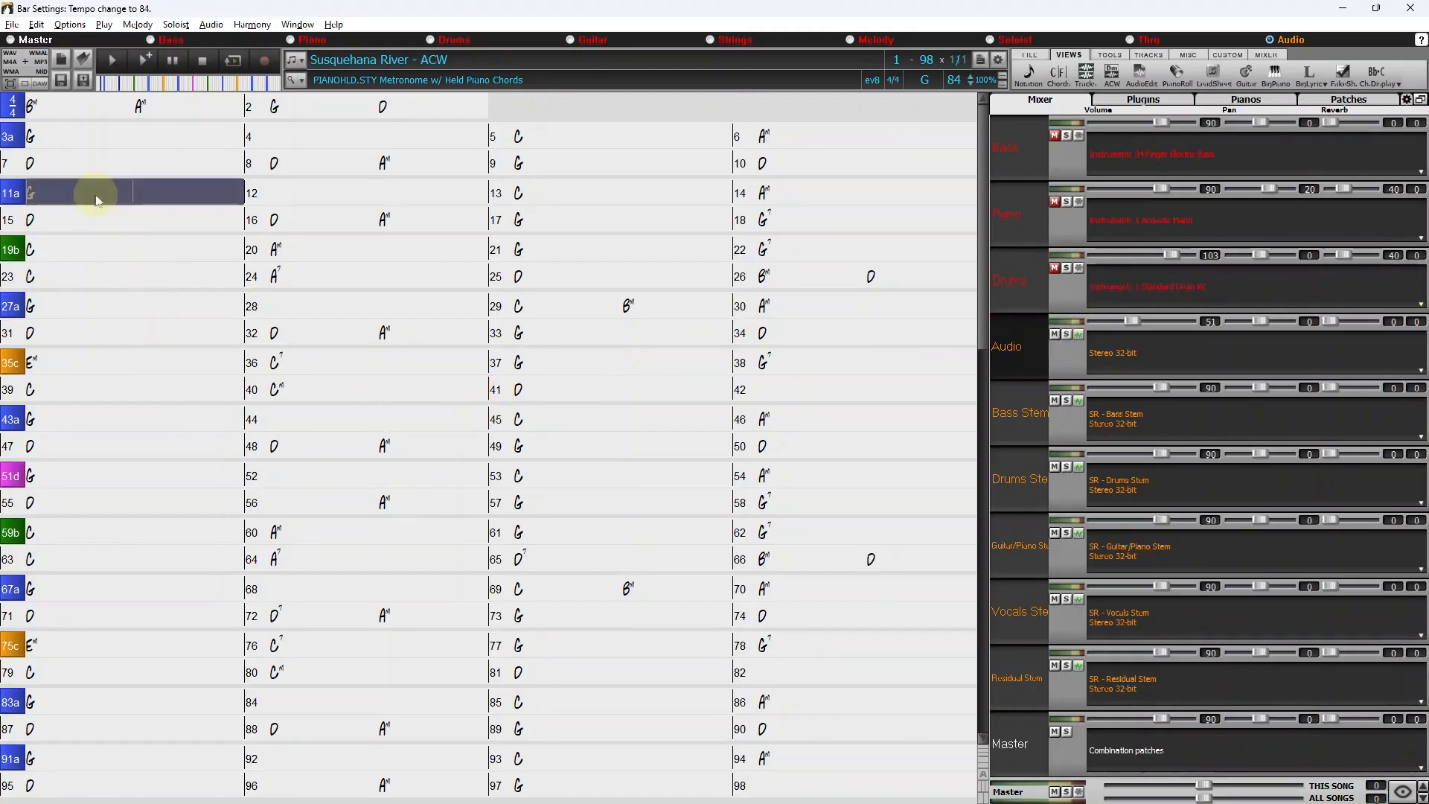
pyautogui.click(1055, 334)
pyautogui.click(1066, 400)
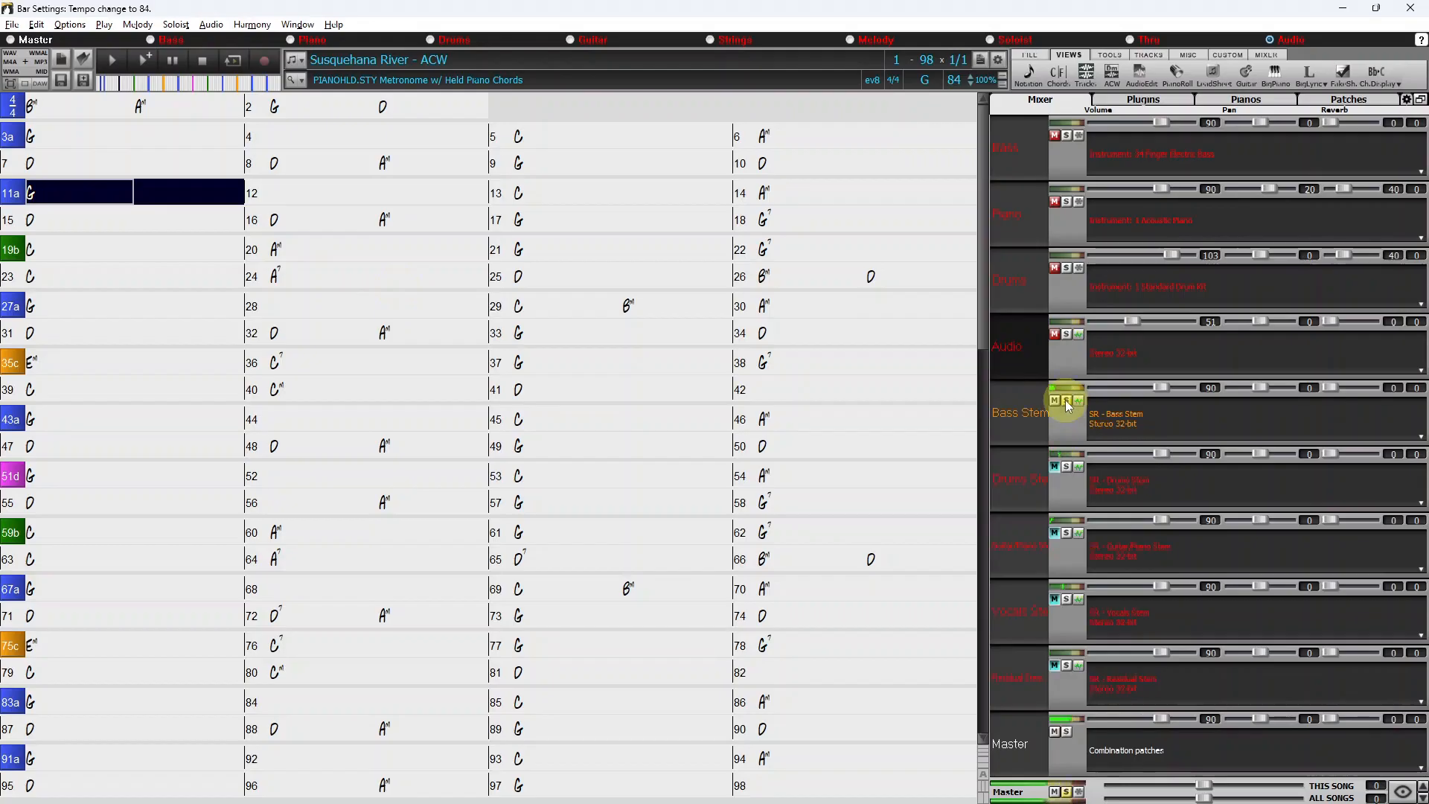
pyautogui.click(1068, 534)
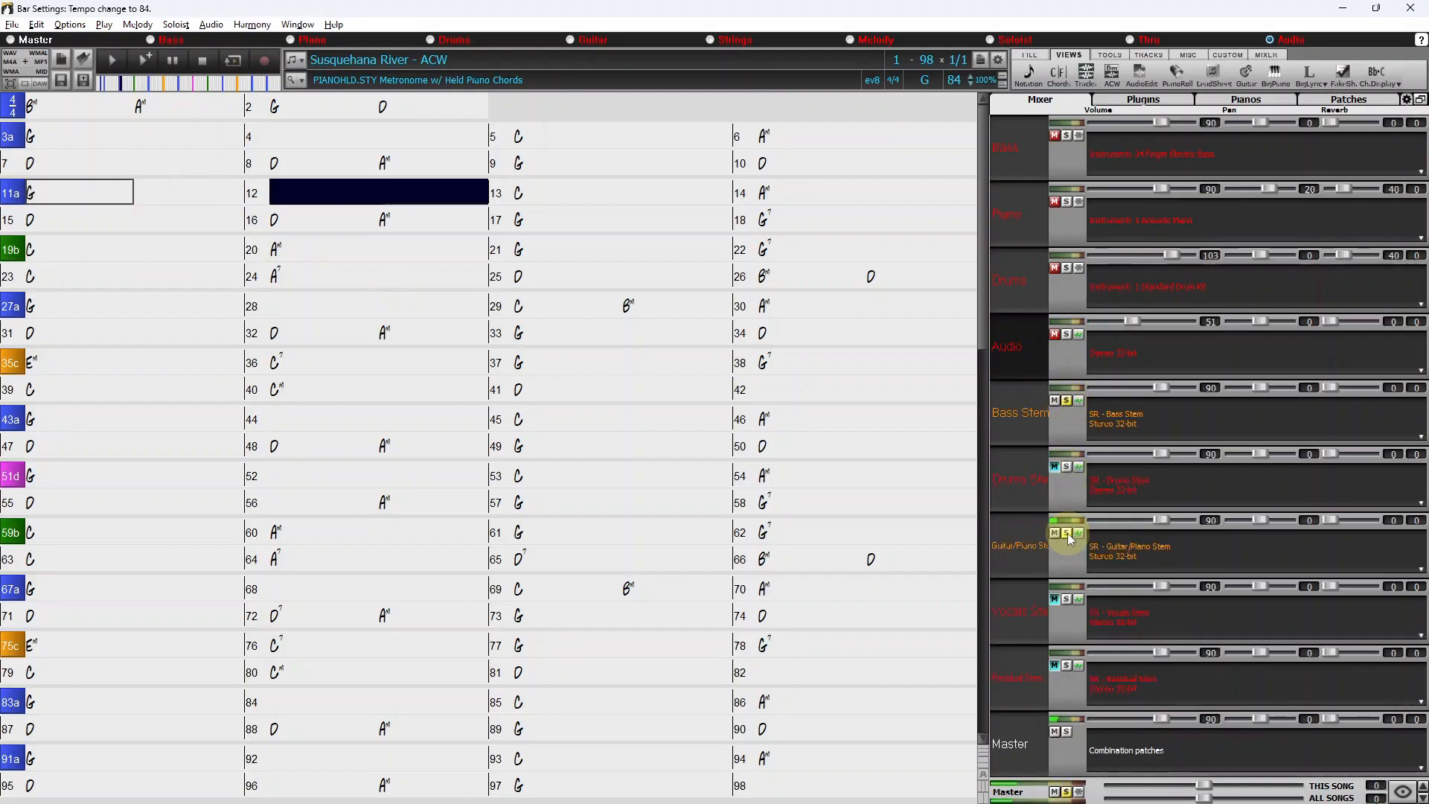
pyautogui.click(1066, 401)
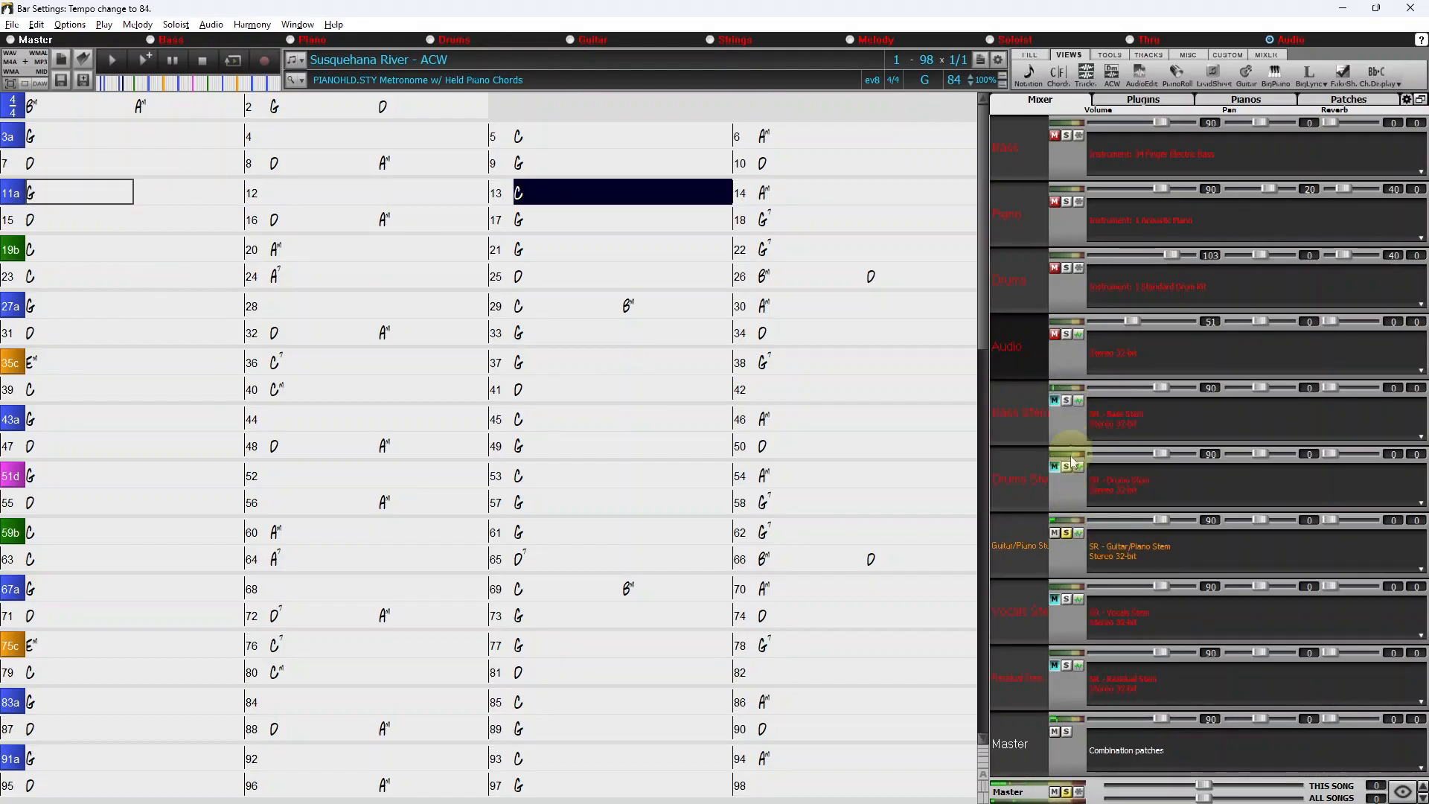
# - Audition the other stems, leave only the Vocals Stem and Bass Stem soloed, and stop playback
pyautogui.click(1067, 600)
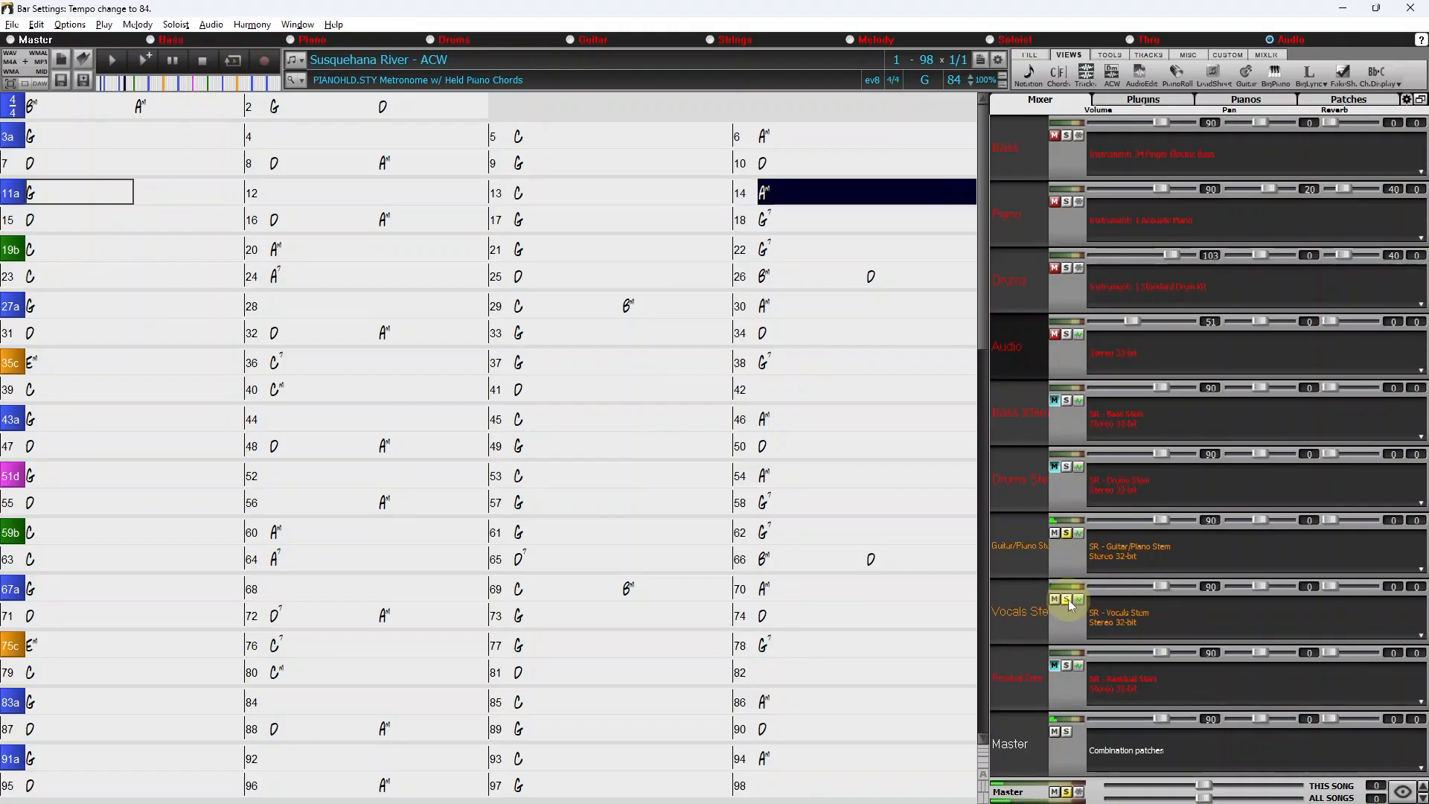
pyautogui.click(1066, 533)
pyautogui.click(1066, 466)
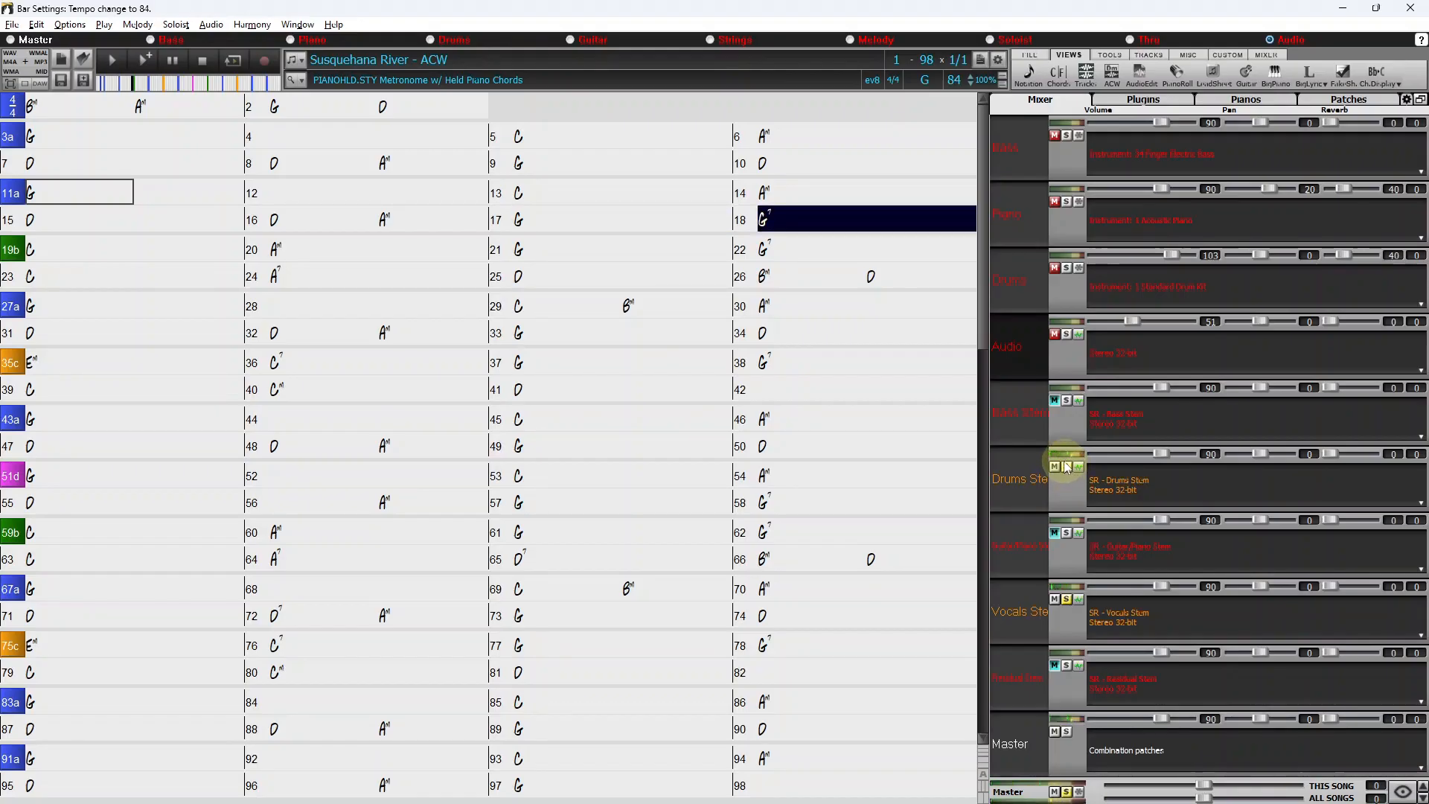
pyautogui.click(1068, 401)
pyautogui.click(1067, 467)
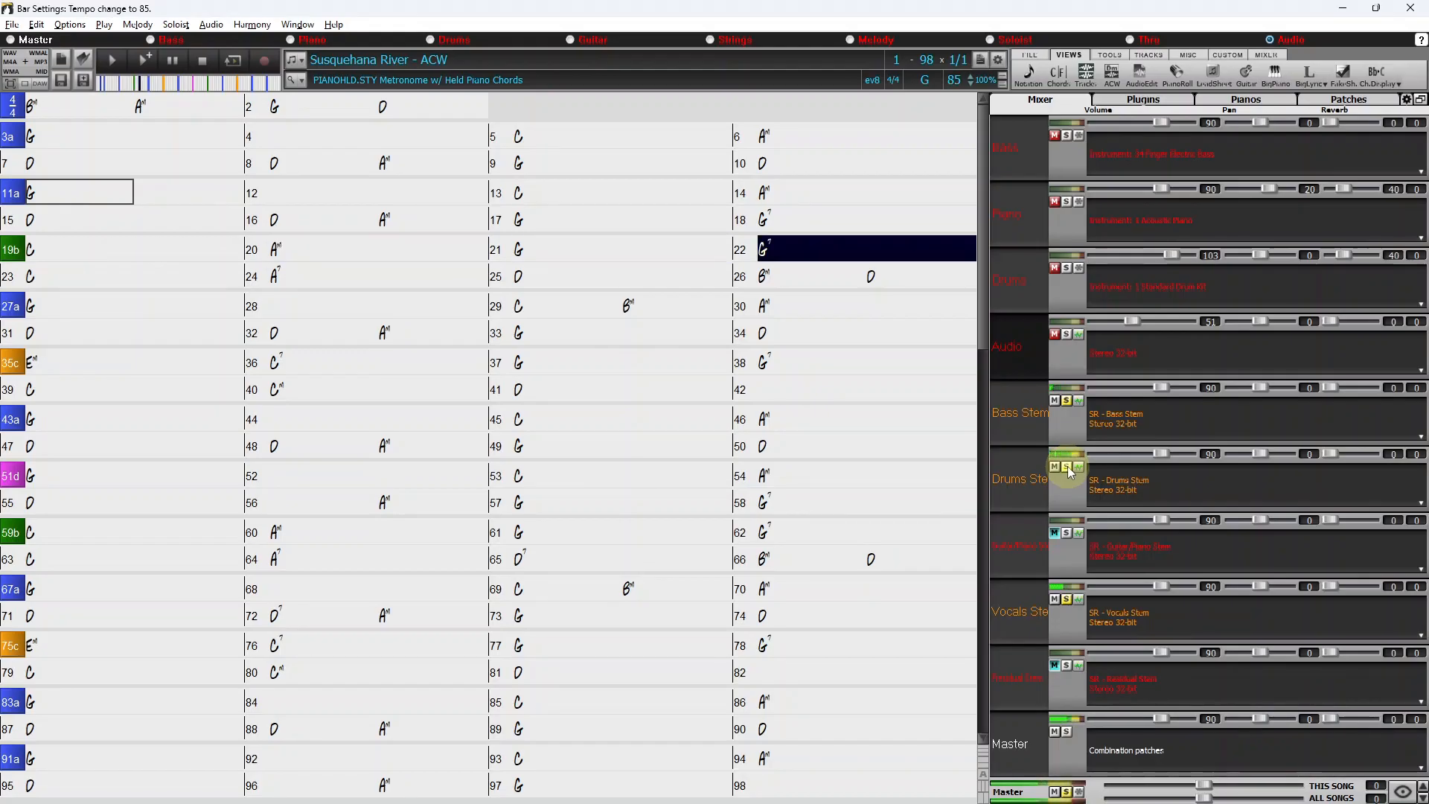
pyautogui.click(1067, 466)
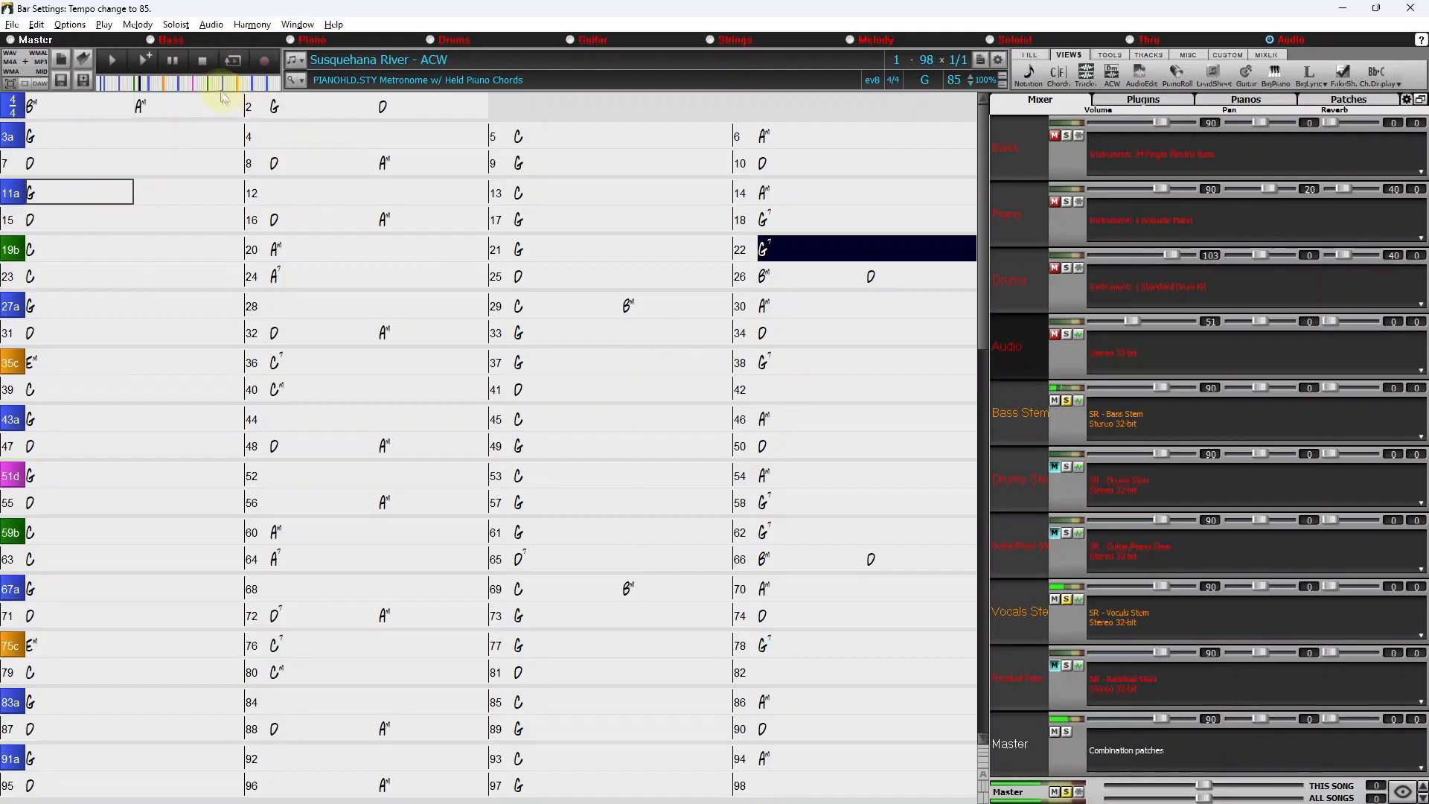
pyautogui.click(202, 61)
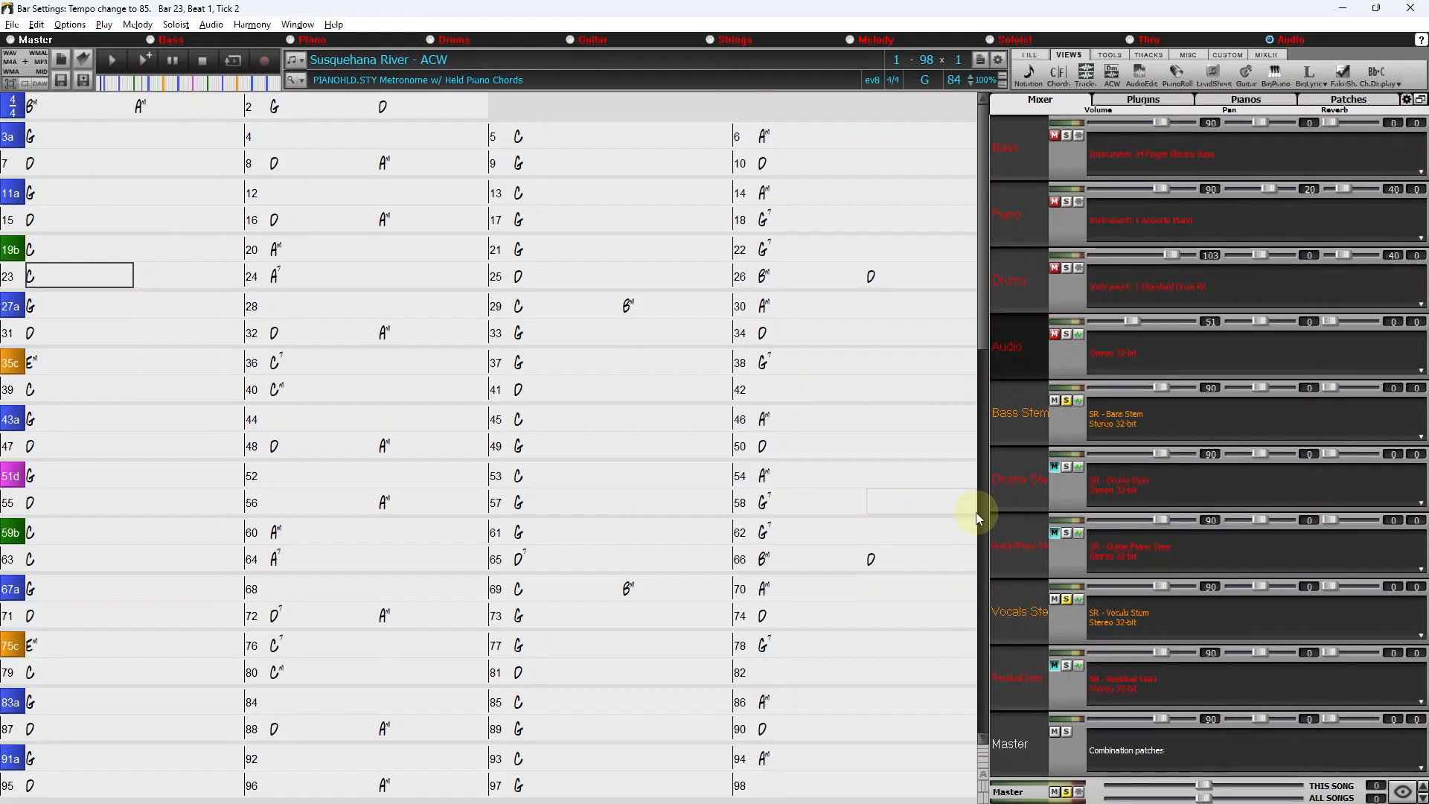
# - Remove the c and d substyles from the part markers throughout the song
pyautogui.rightClick(20, 365)
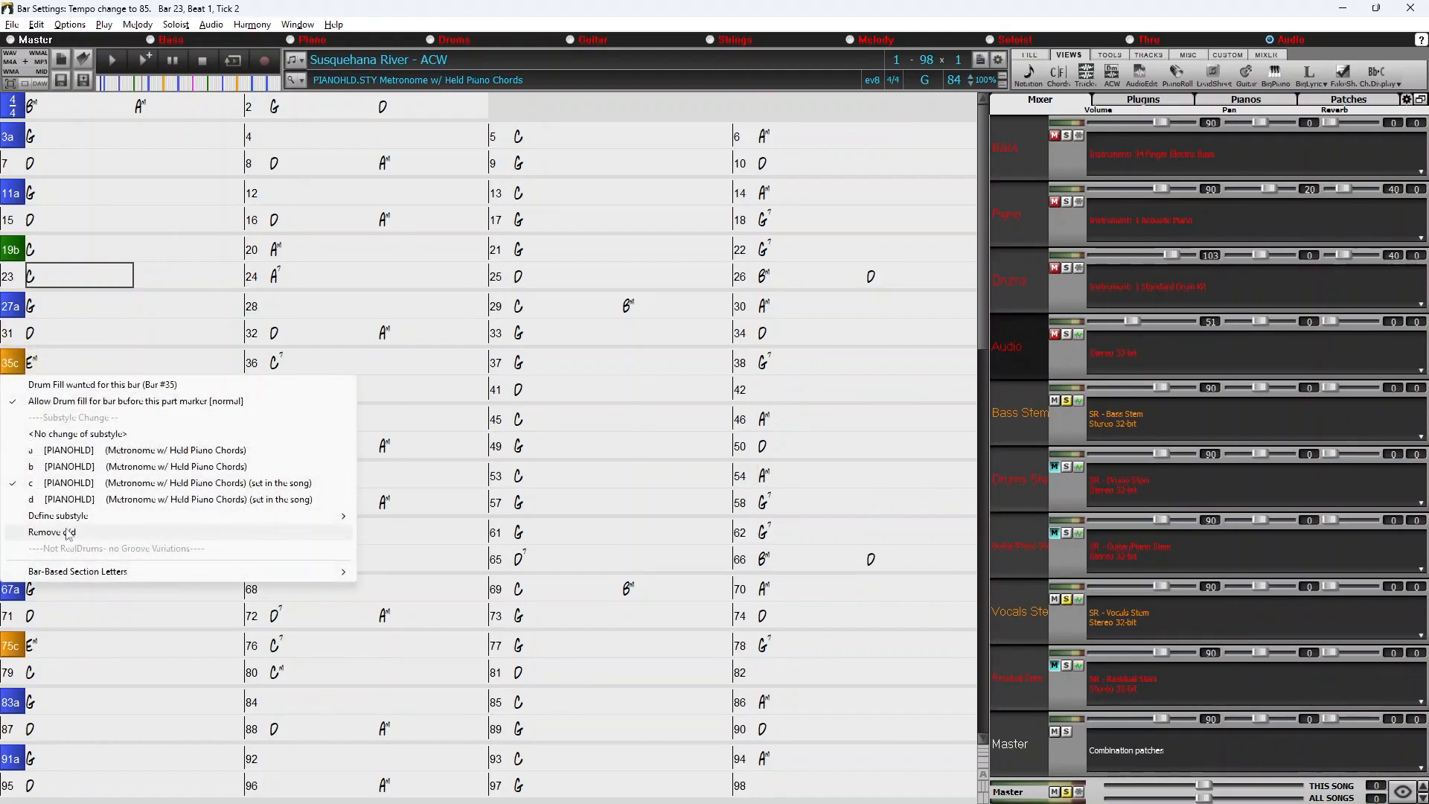
pyautogui.click(67, 533)
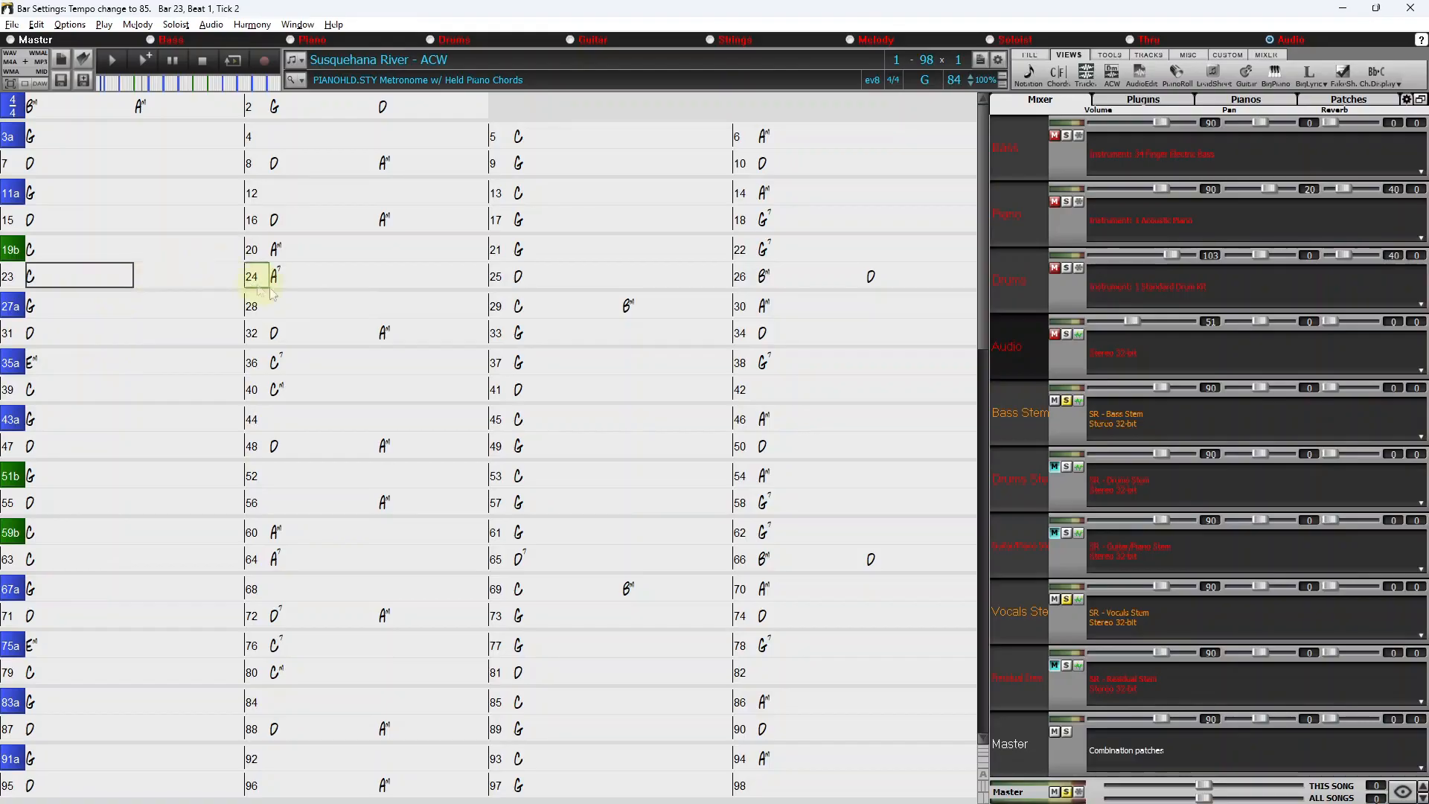
# - Bring up the StylePicker and filter the styles to a tempo of 85 and a 16th feel
pyautogui.click(329, 304)
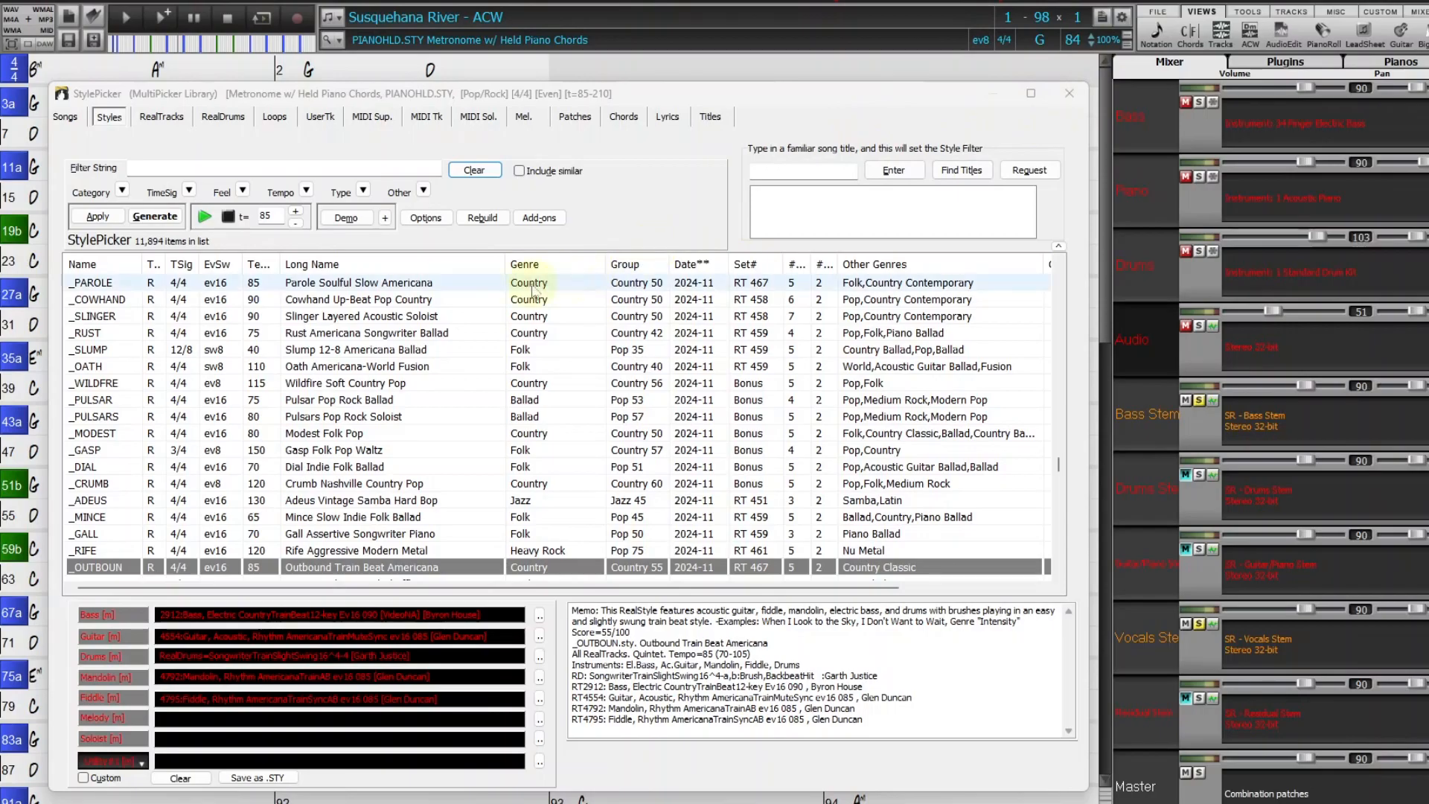
pyautogui.click(306, 190)
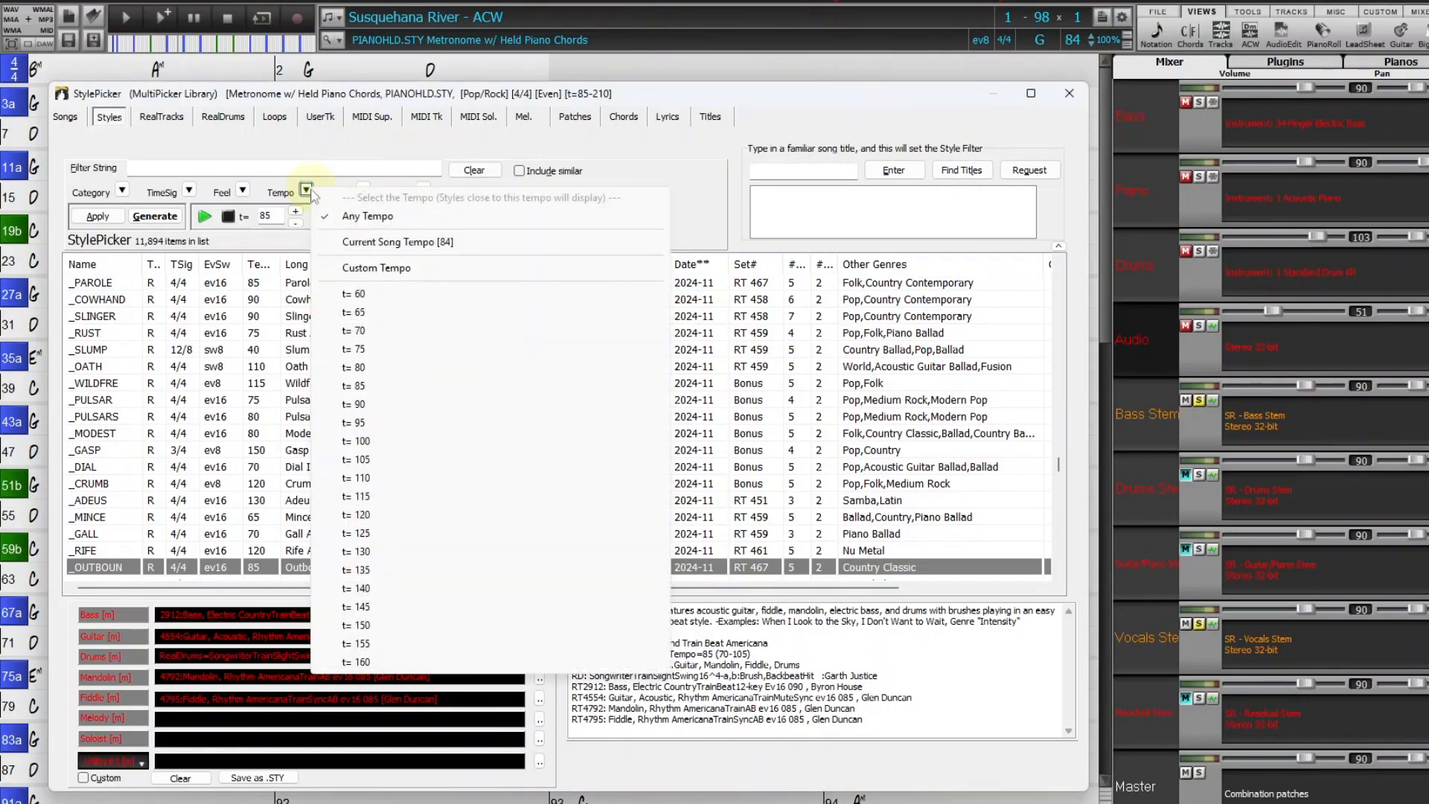
pyautogui.click(372, 386)
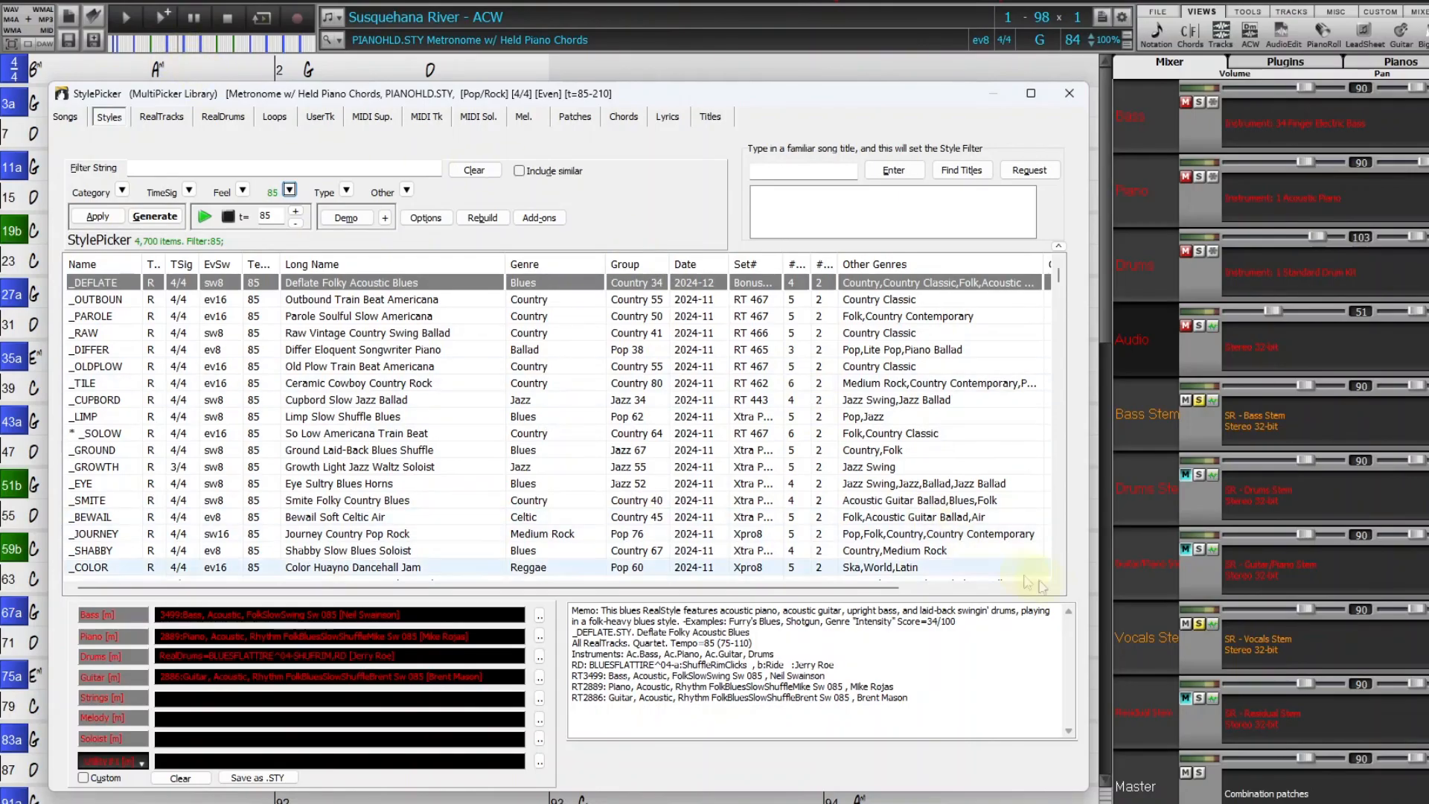
pyautogui.click(243, 190)
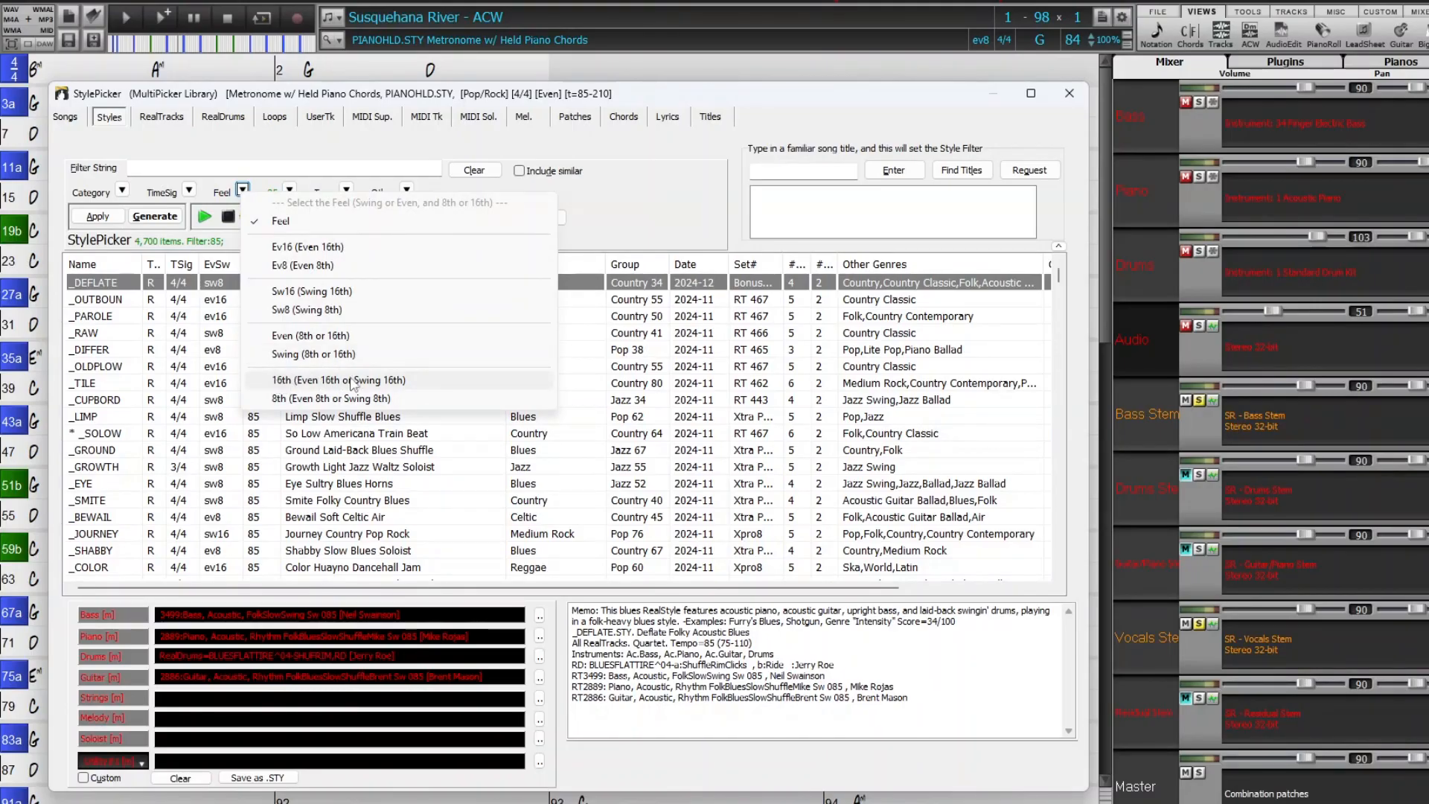
pyautogui.click(395, 380)
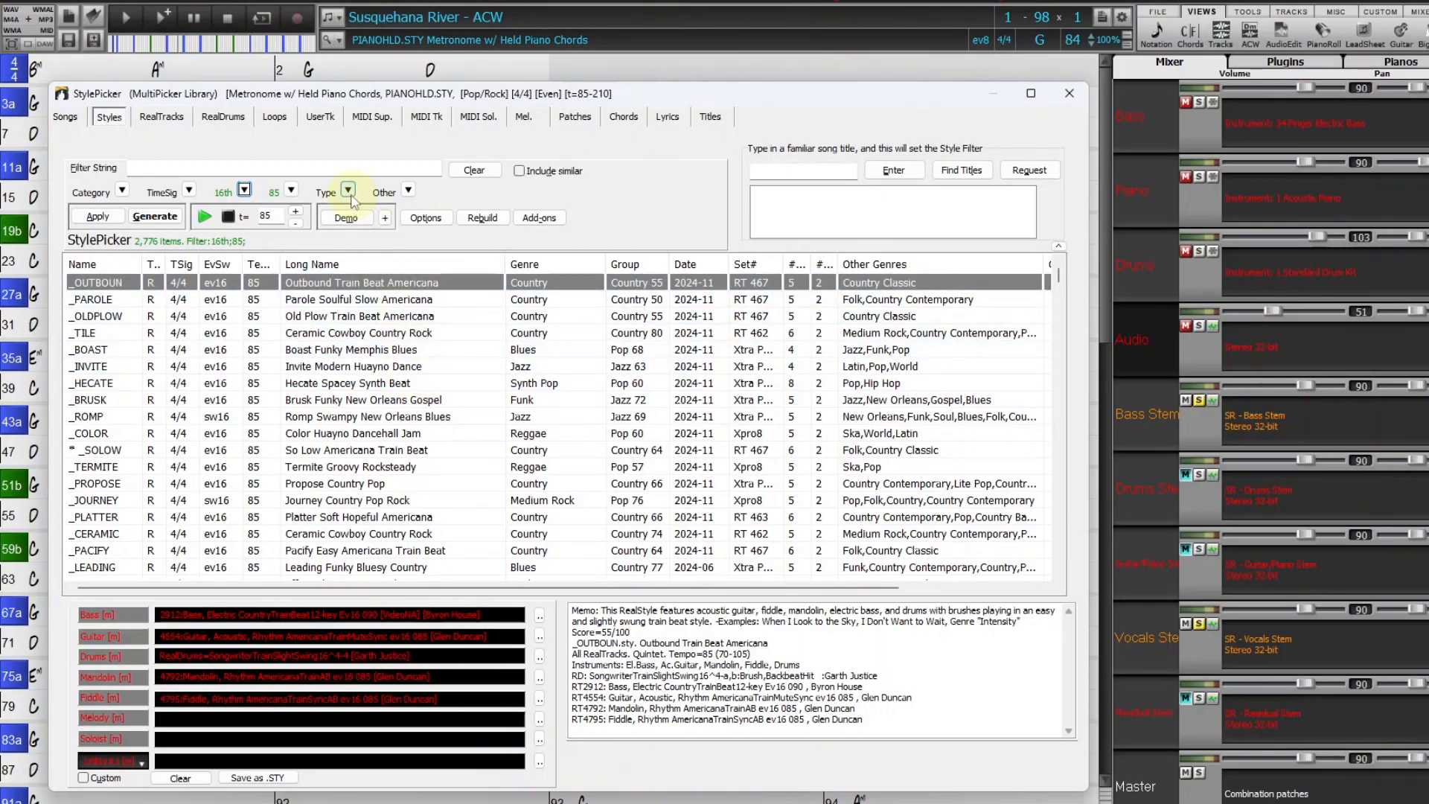
# - Narrow the style filter to the 4/4 time signature and the Real (no MIDI) type
pyautogui.click(189, 190)
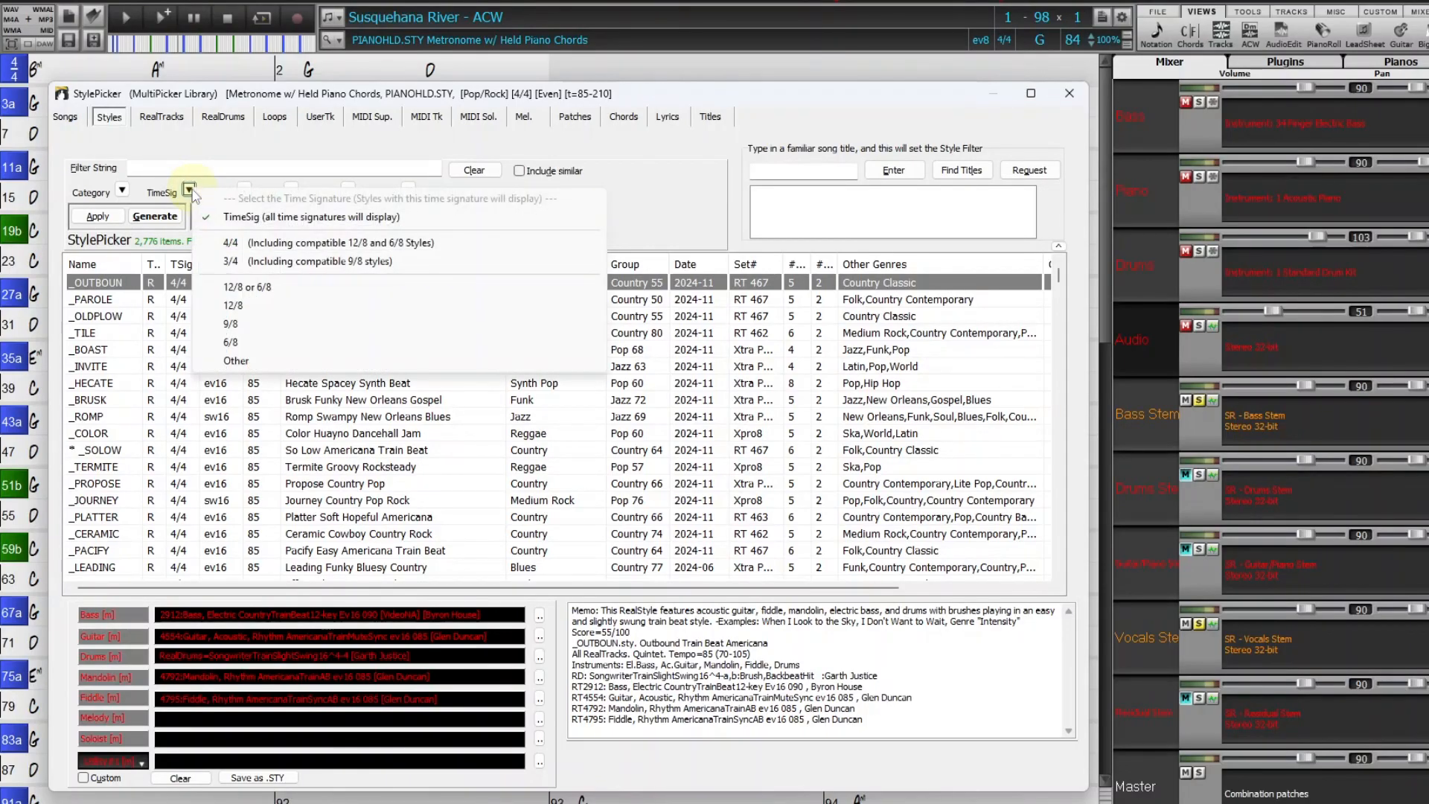
pyautogui.click(245, 244)
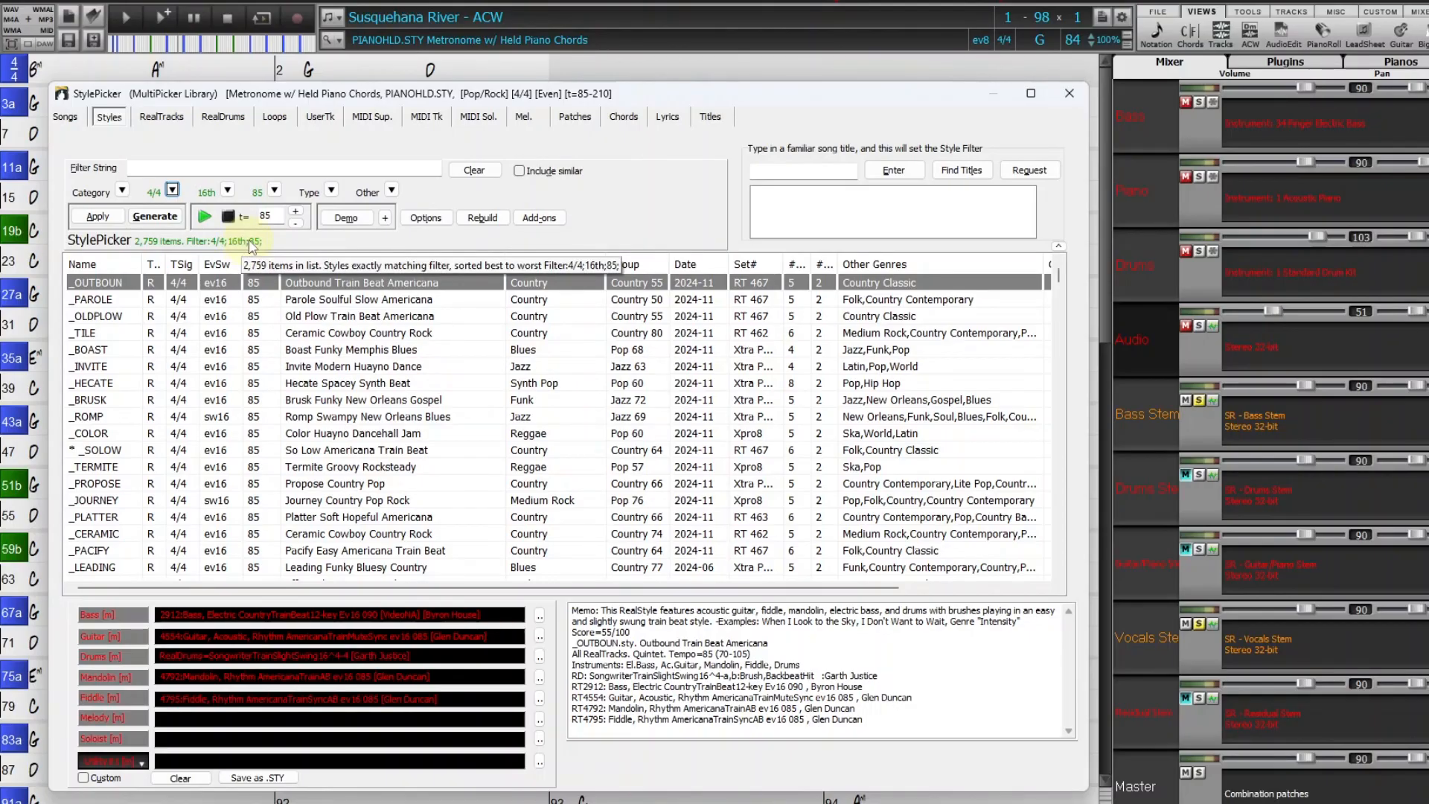
pyautogui.click(332, 191)
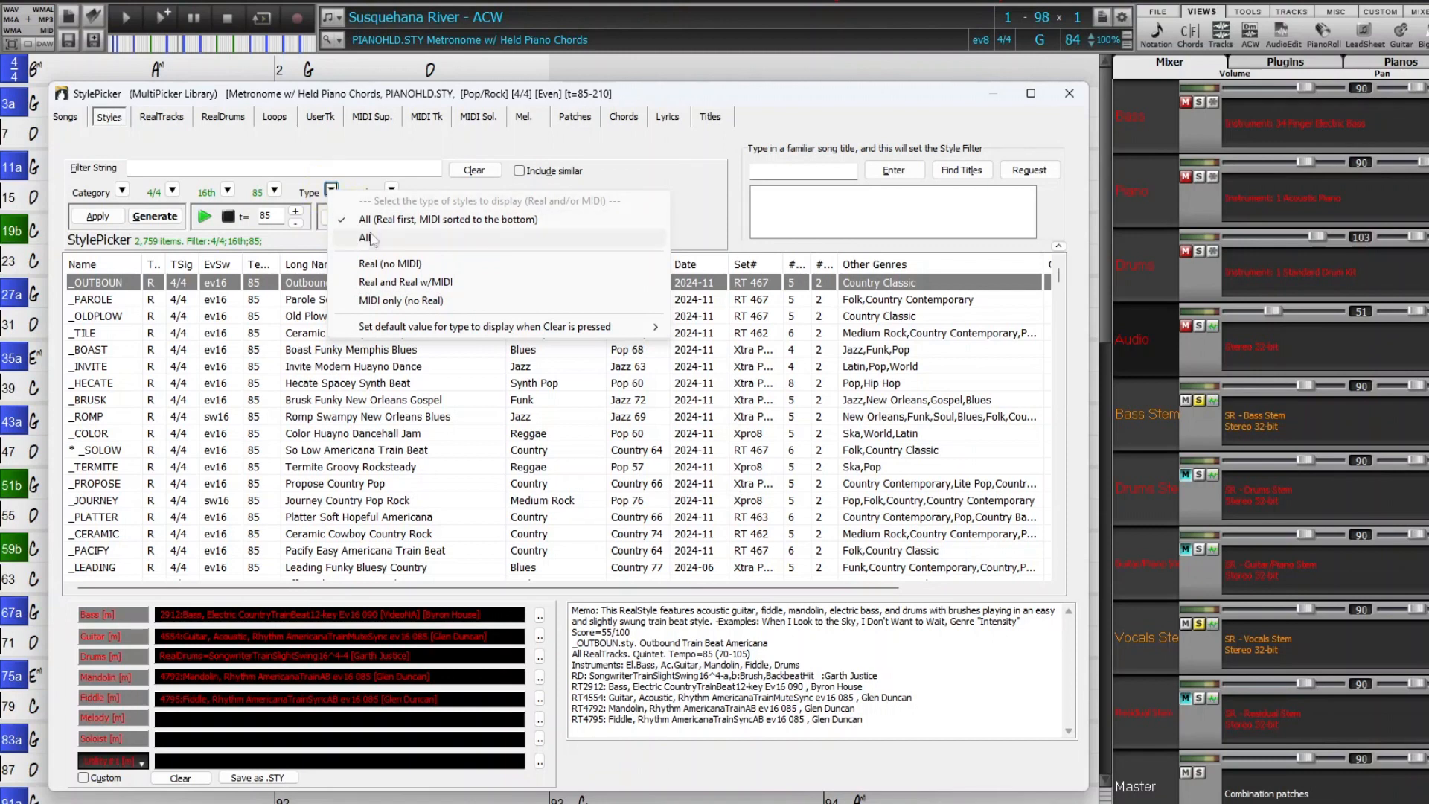
pyautogui.click(419, 263)
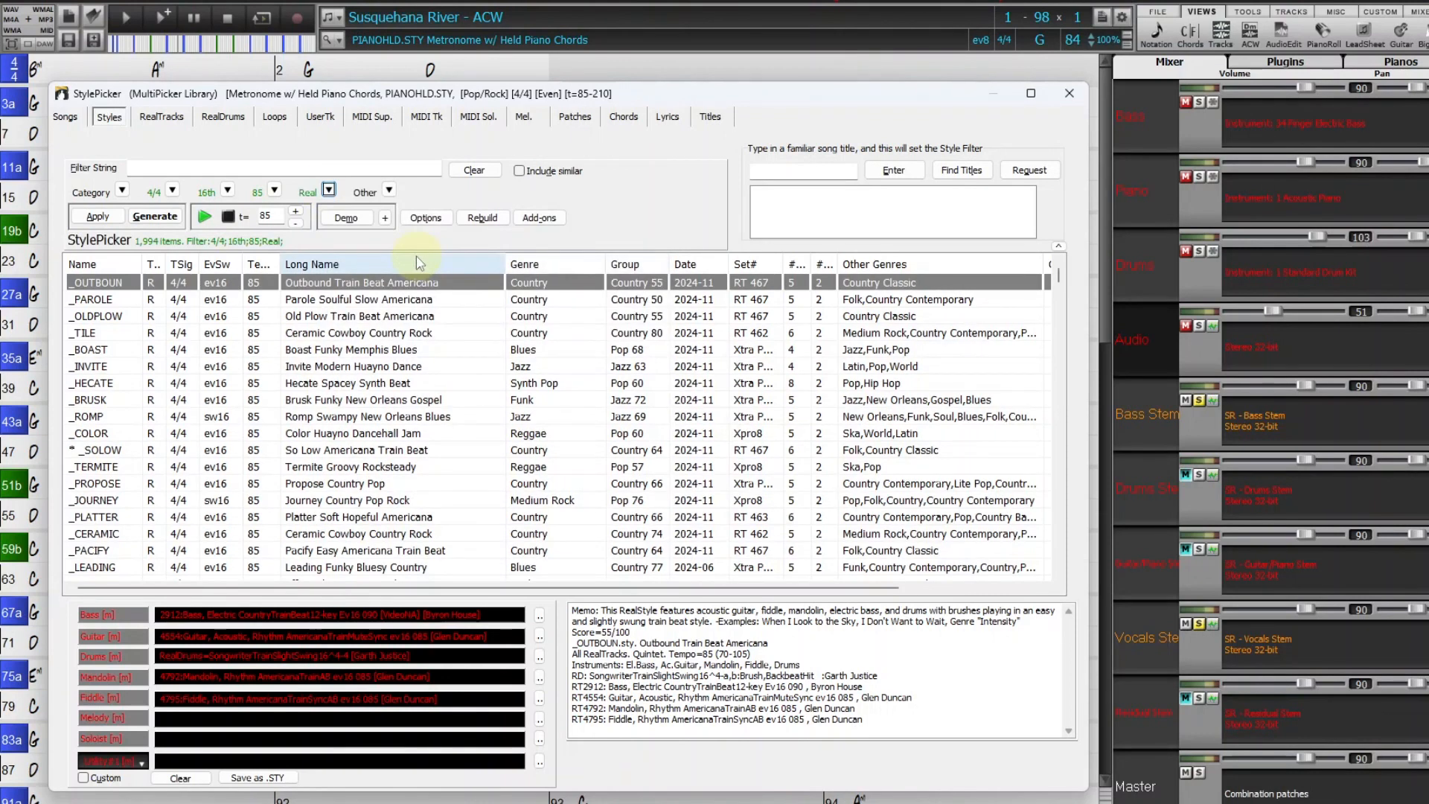
# - Review the StylePicker option for always changing to the best tempo whenever a style is loaded
pyautogui.click(439, 223)
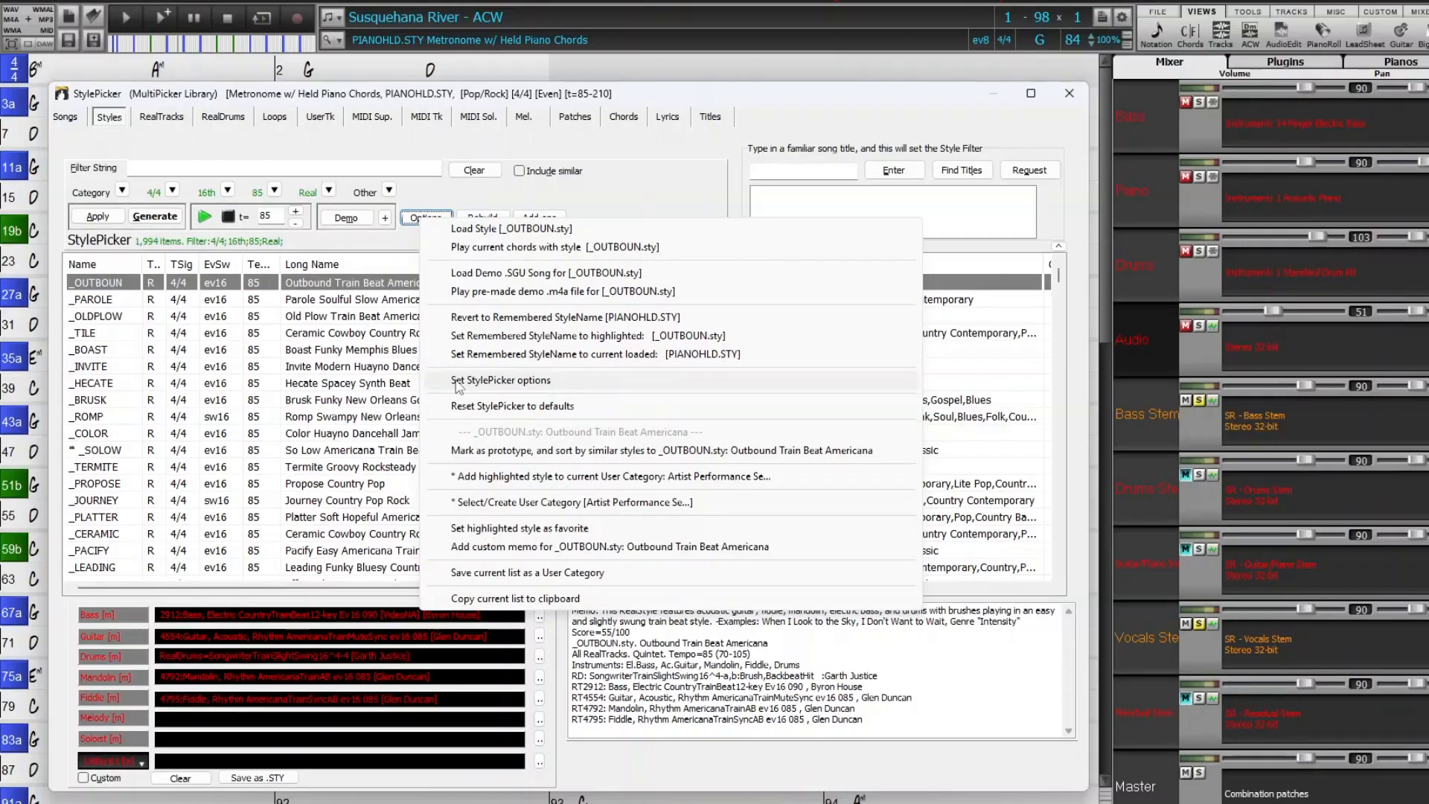
pyautogui.click(535, 381)
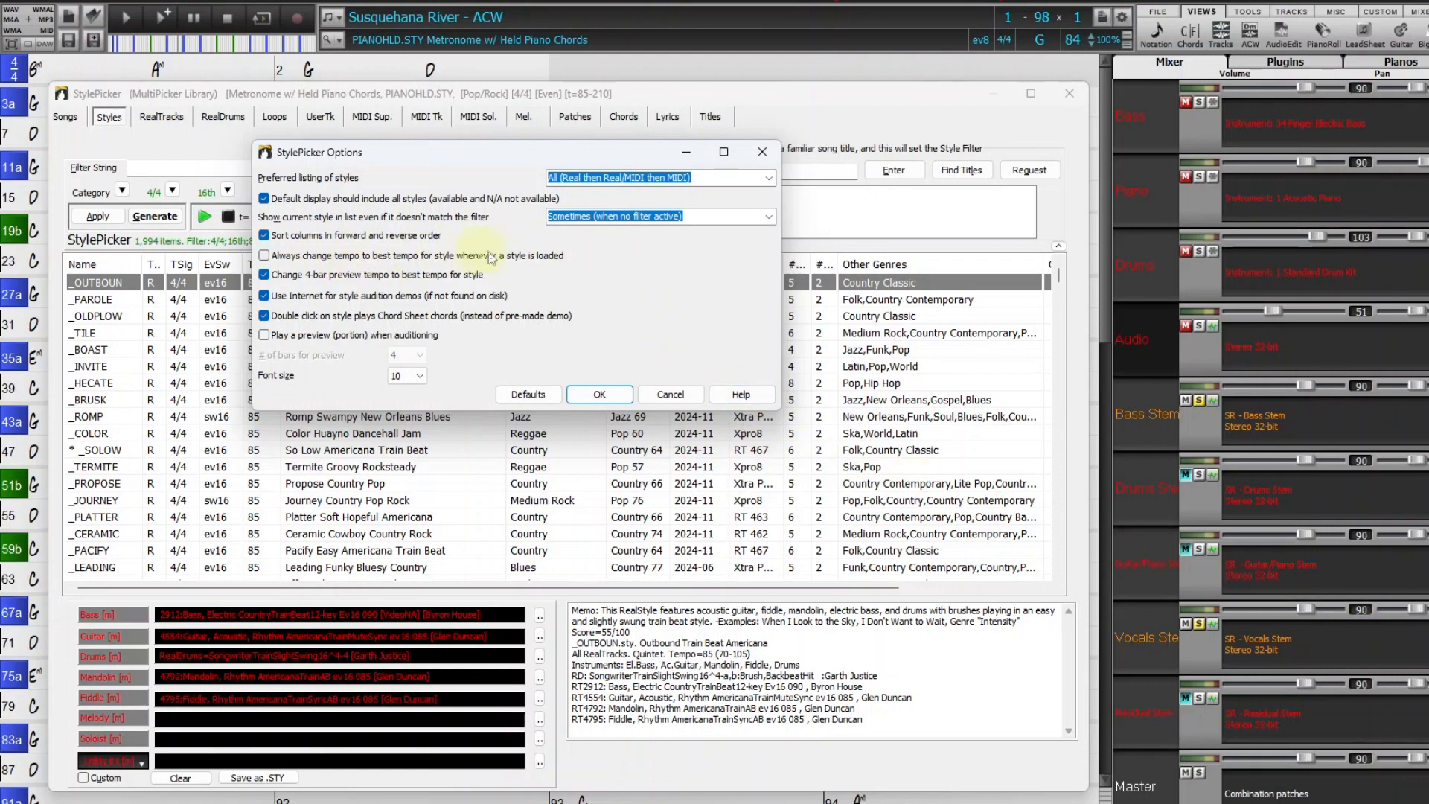
pyautogui.moveTo(498, 256)
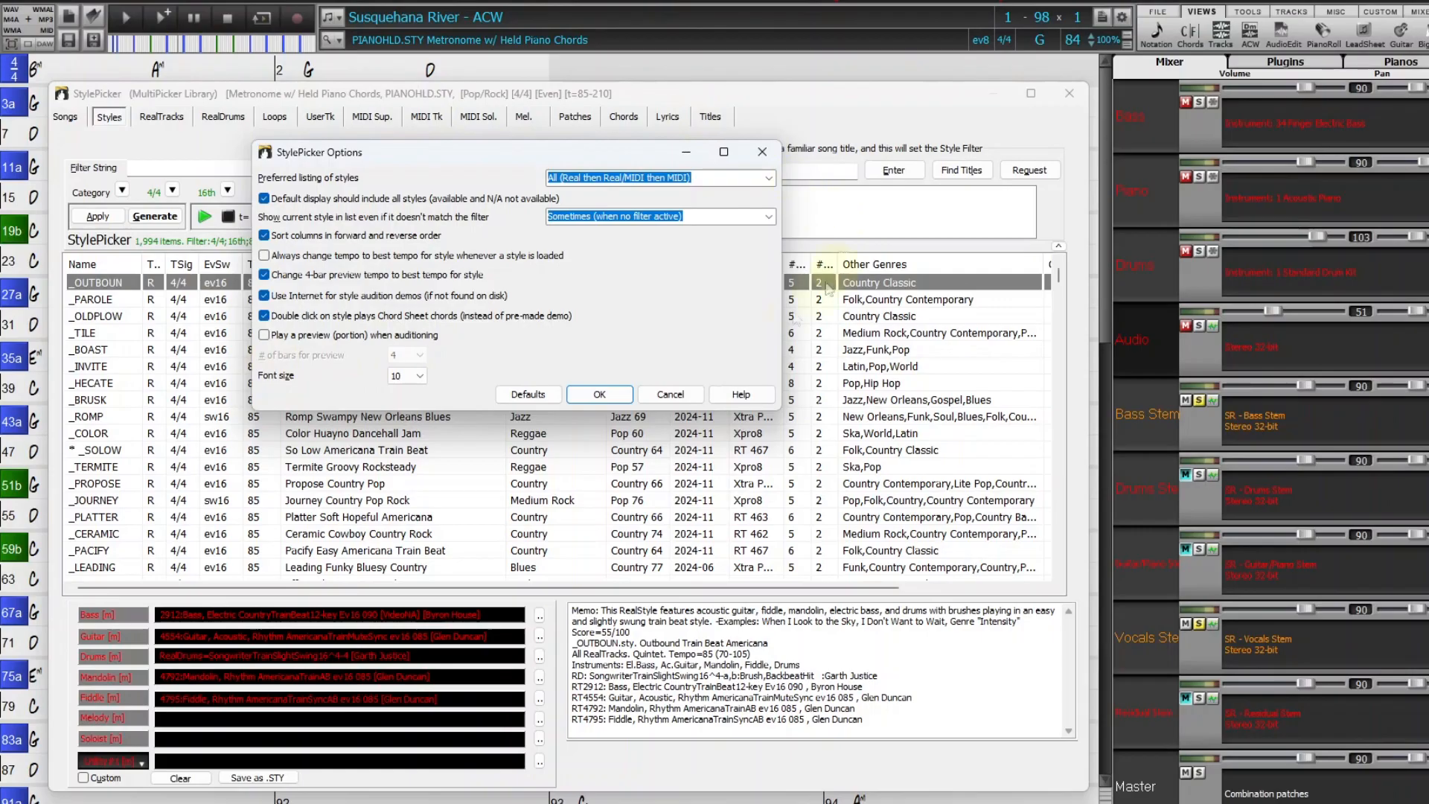
pyautogui.click(628, 398)
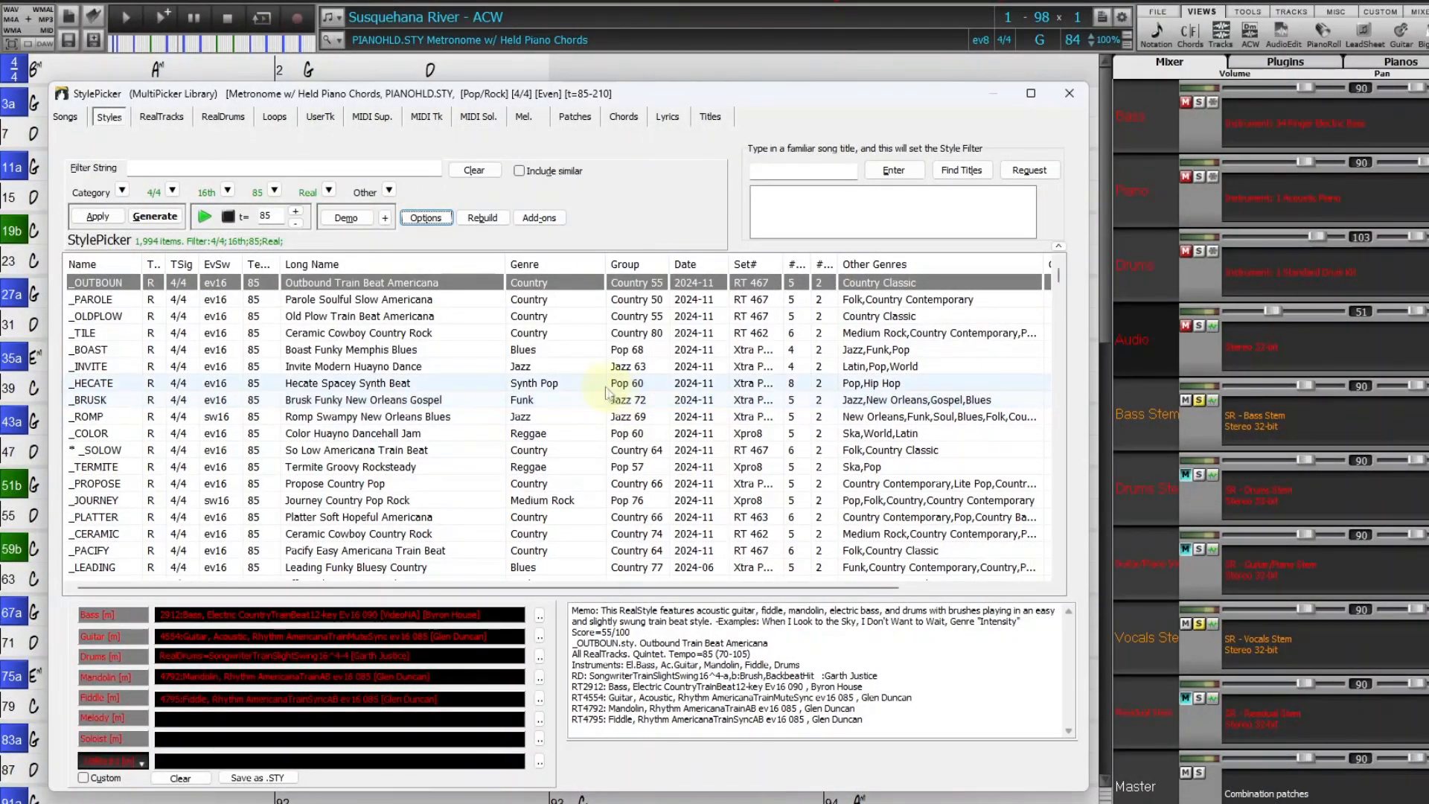
# - Sort the filtered styles by date with the newest first, and look through the list
pyautogui.click(712, 267)
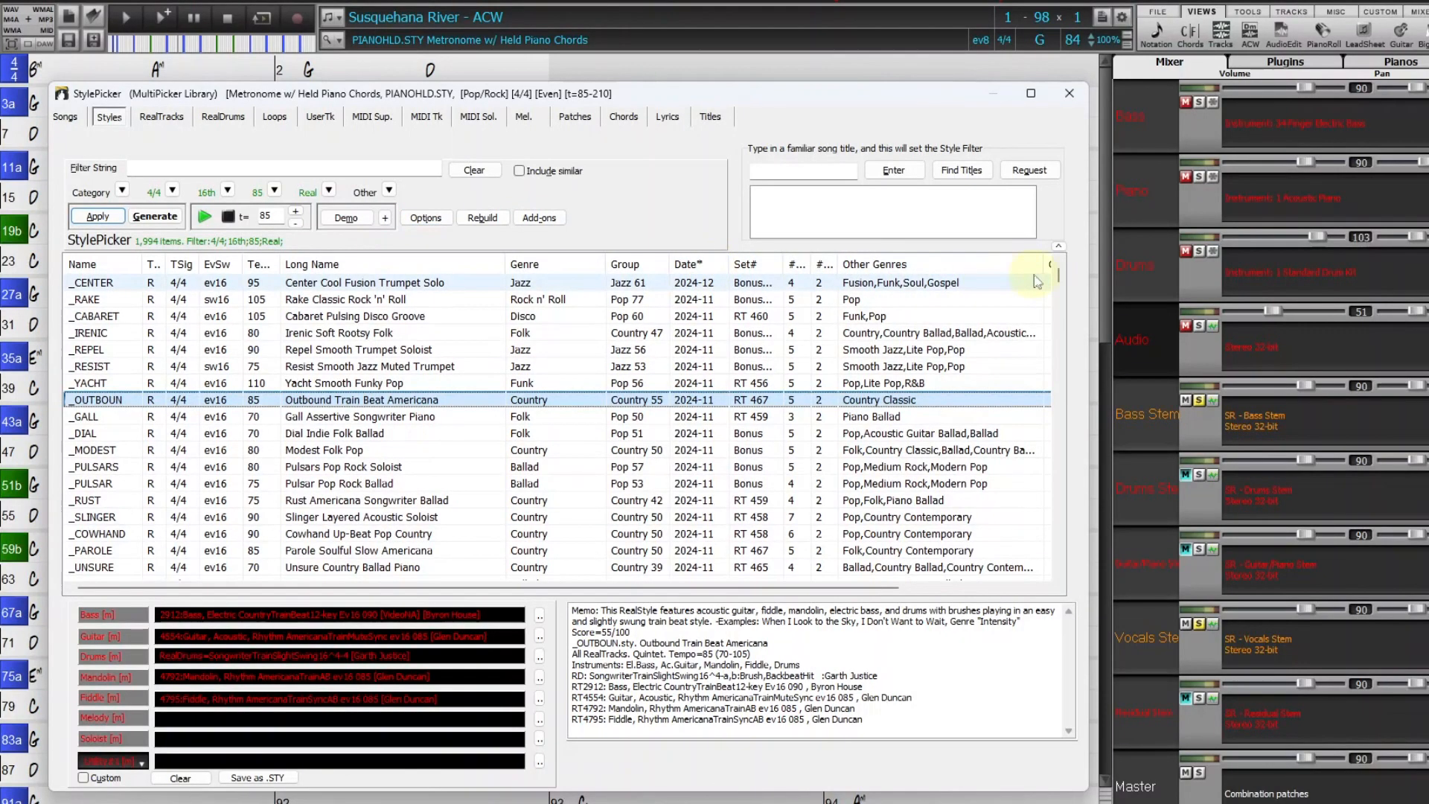
pyautogui.moveTo(1059, 276); pyautogui.dragTo(1060, 566)
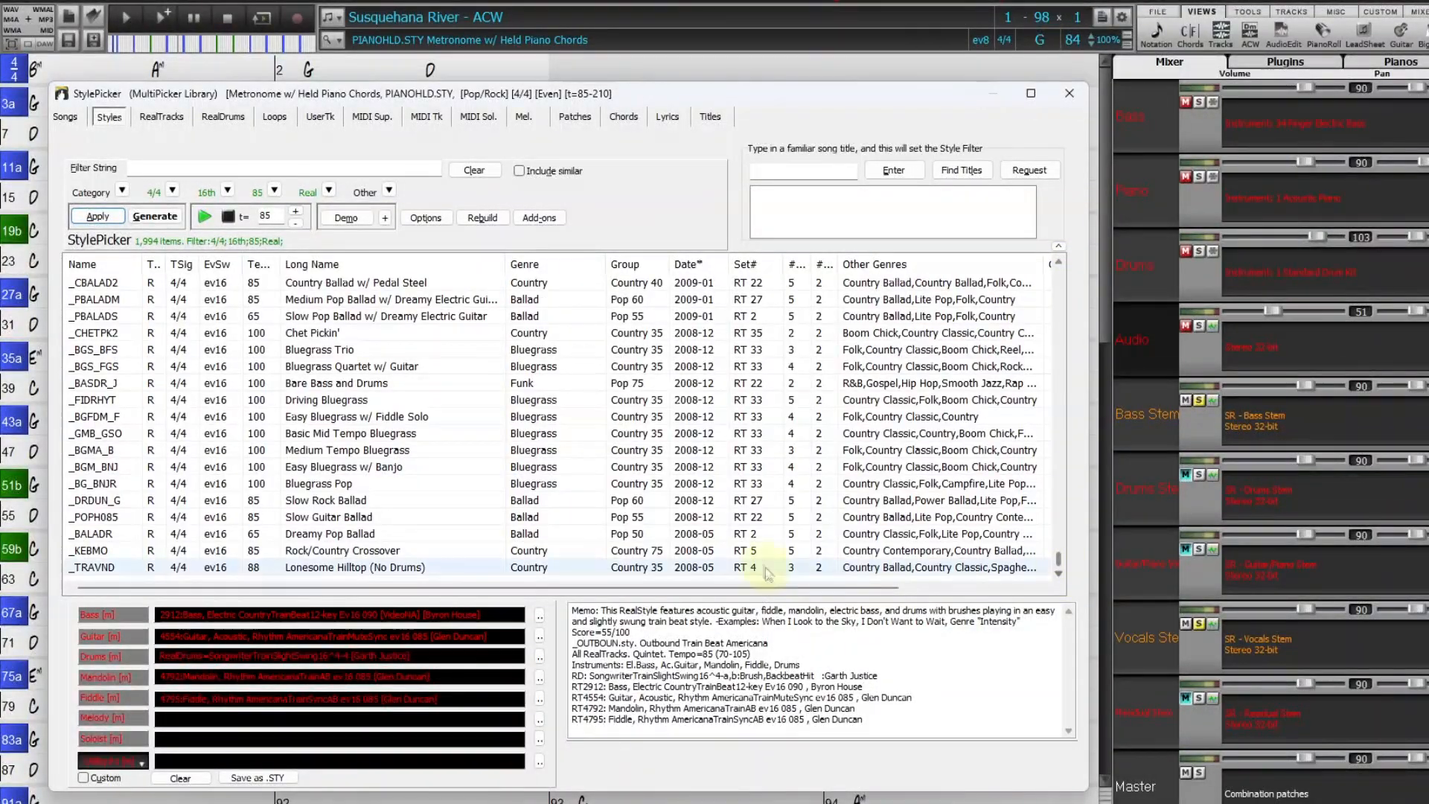
pyautogui.moveTo(1060, 565); pyautogui.dragTo(1066, 276)
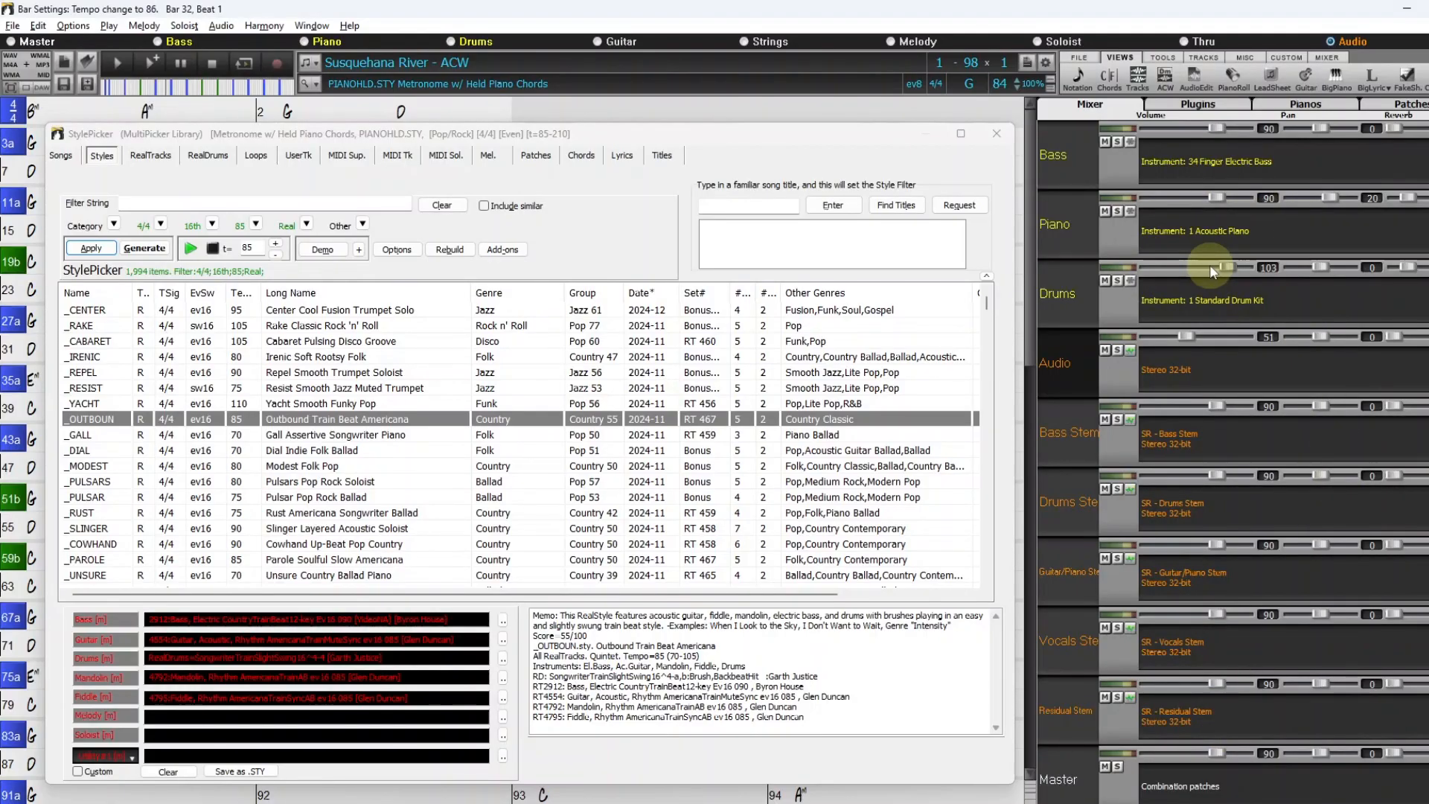
# - Mute the Audio track and the Bass, Drums, Guitar/Piano and Residual stems, leaving the Vocals Stem audible
pyautogui.click(1105, 349)
pyautogui.click(1105, 419)
pyautogui.click(1105, 488)
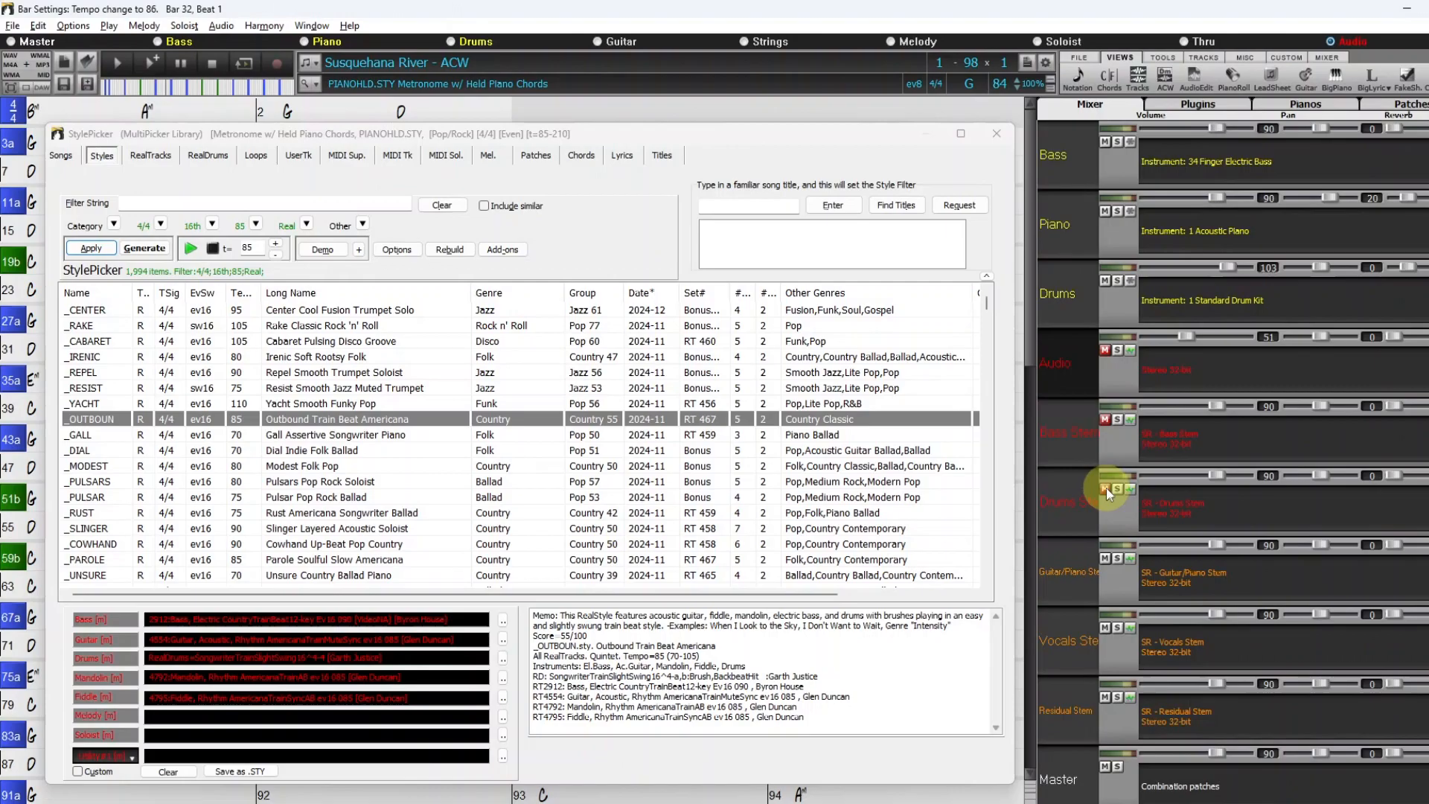
pyautogui.click(1104, 557)
pyautogui.click(1107, 697)
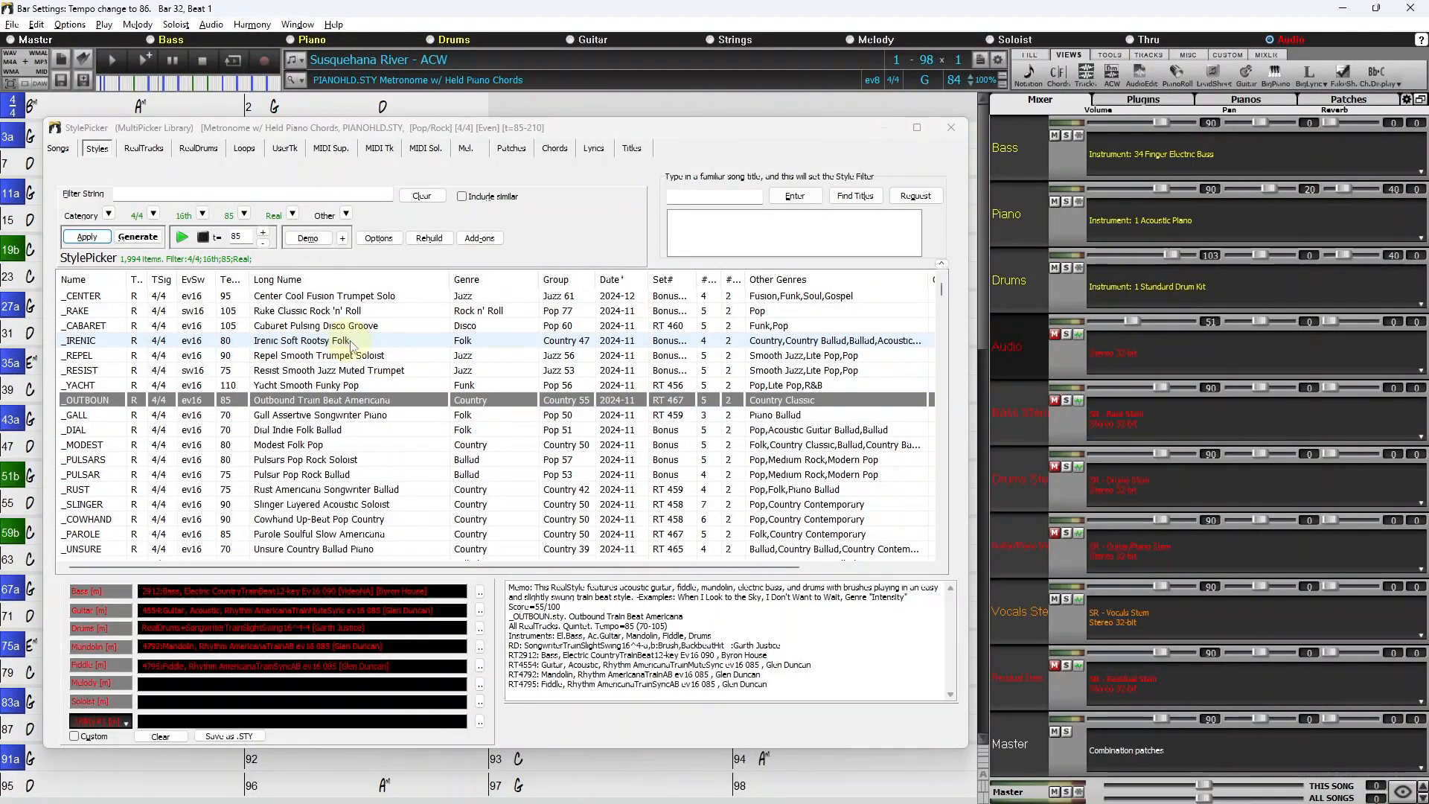
# - Audition the Irenic Soft Rootsy Folk, Yacht Smooth Funky Pop, Gall Assertive Songwriter Piano and Dial Indie Folk Ballad styles with the vocals
pyautogui.click(350, 344)
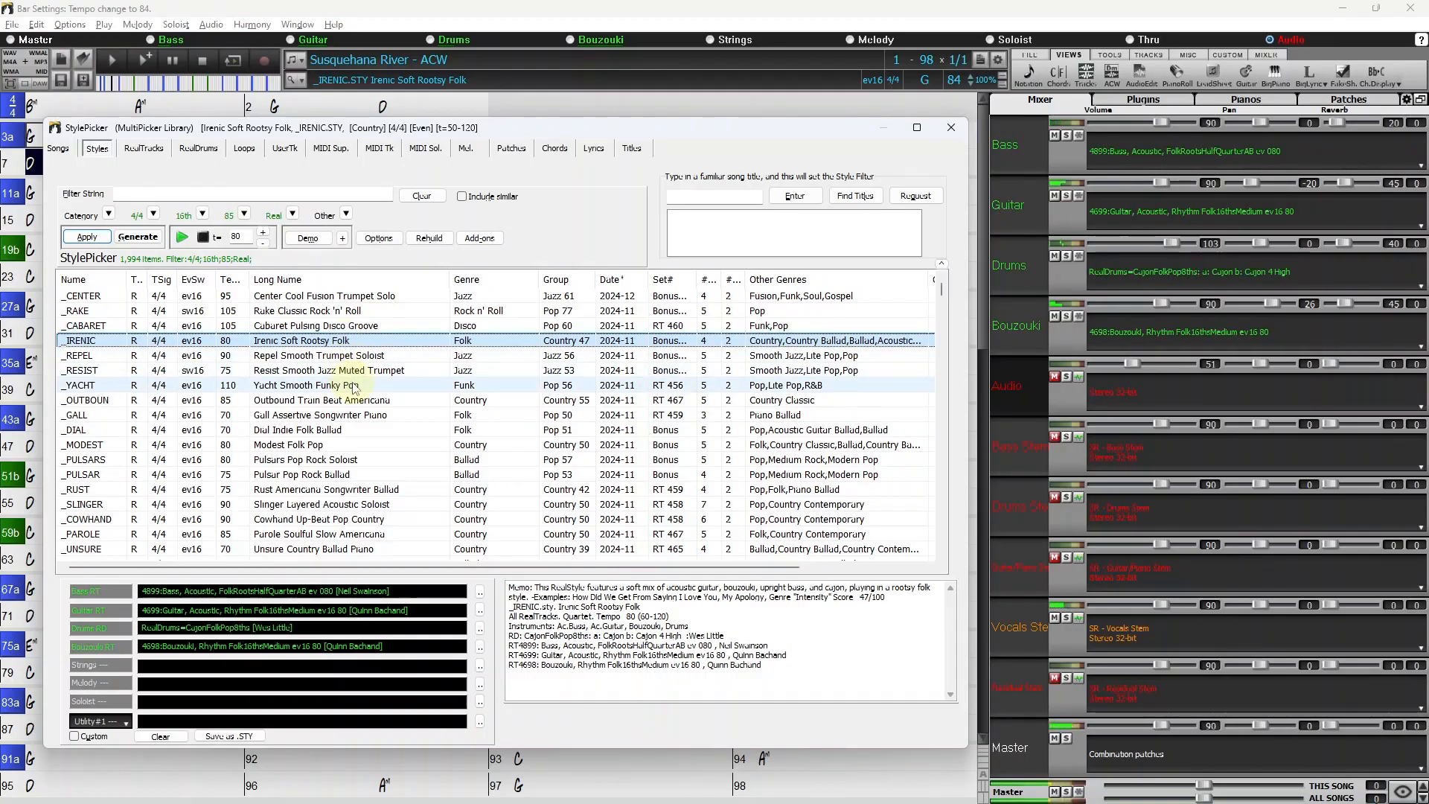
pyautogui.doubleClick(353, 386)
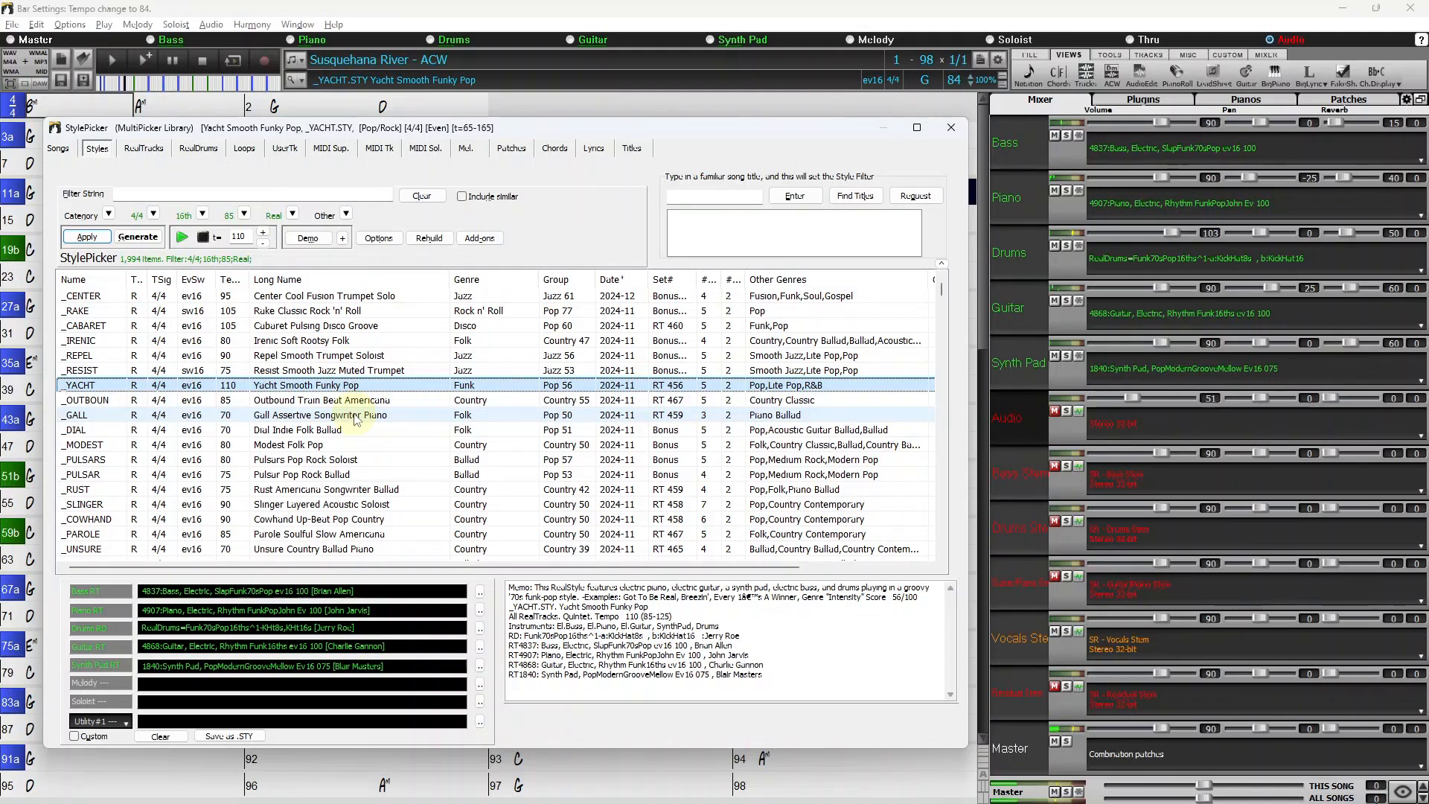
pyautogui.doubleClick(355, 420)
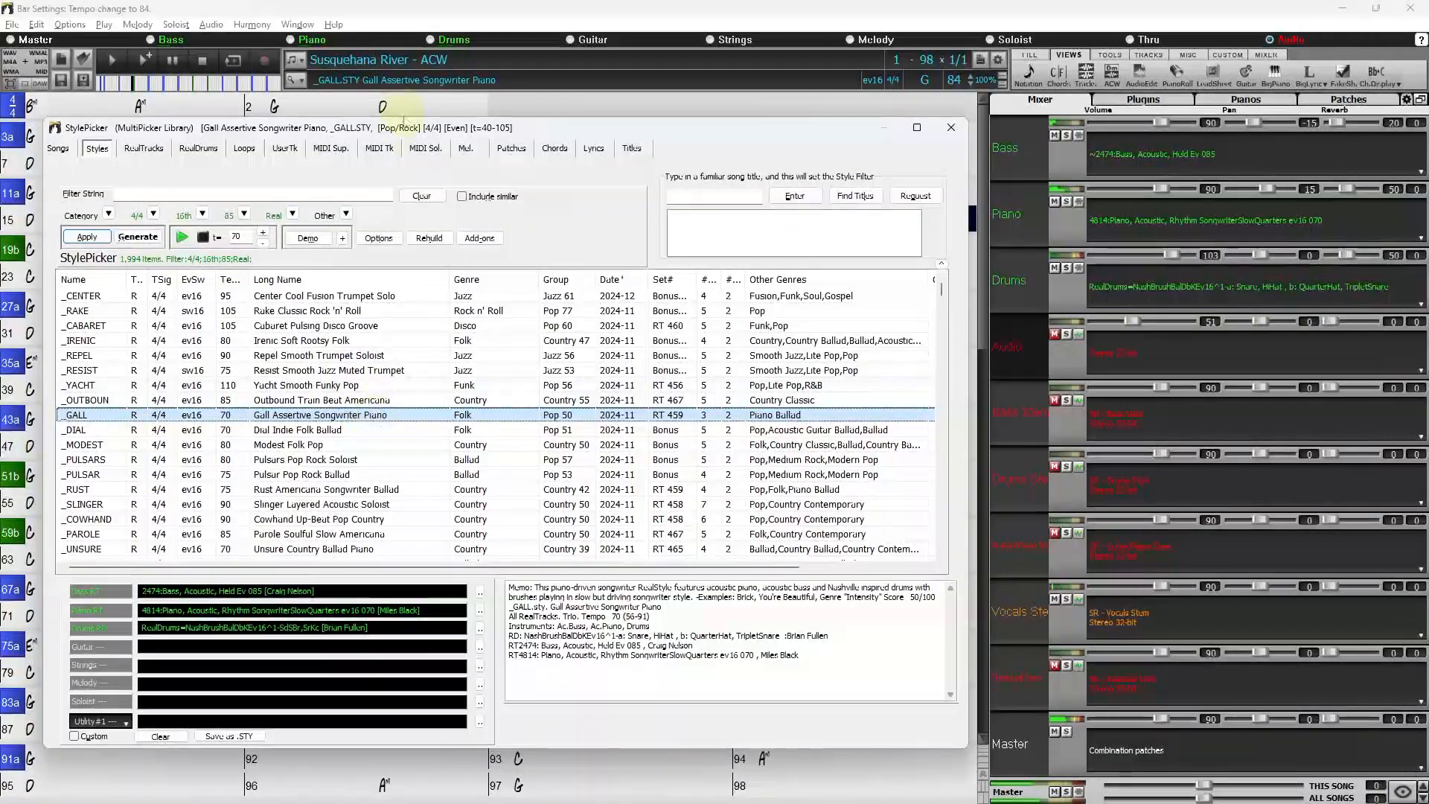
pyautogui.moveTo(413, 133); pyautogui.dragTo(415, 357)
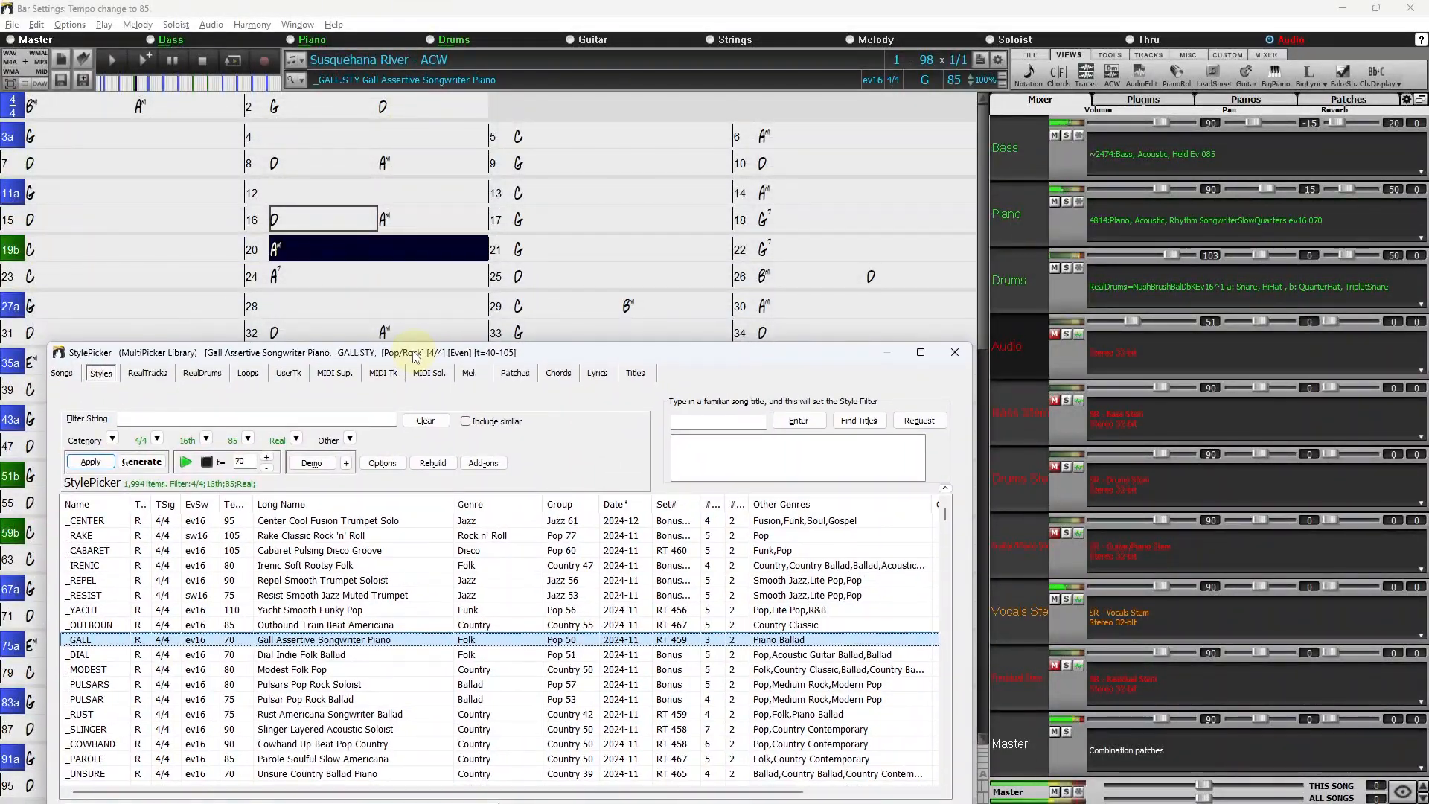
pyautogui.doubleClick(344, 655)
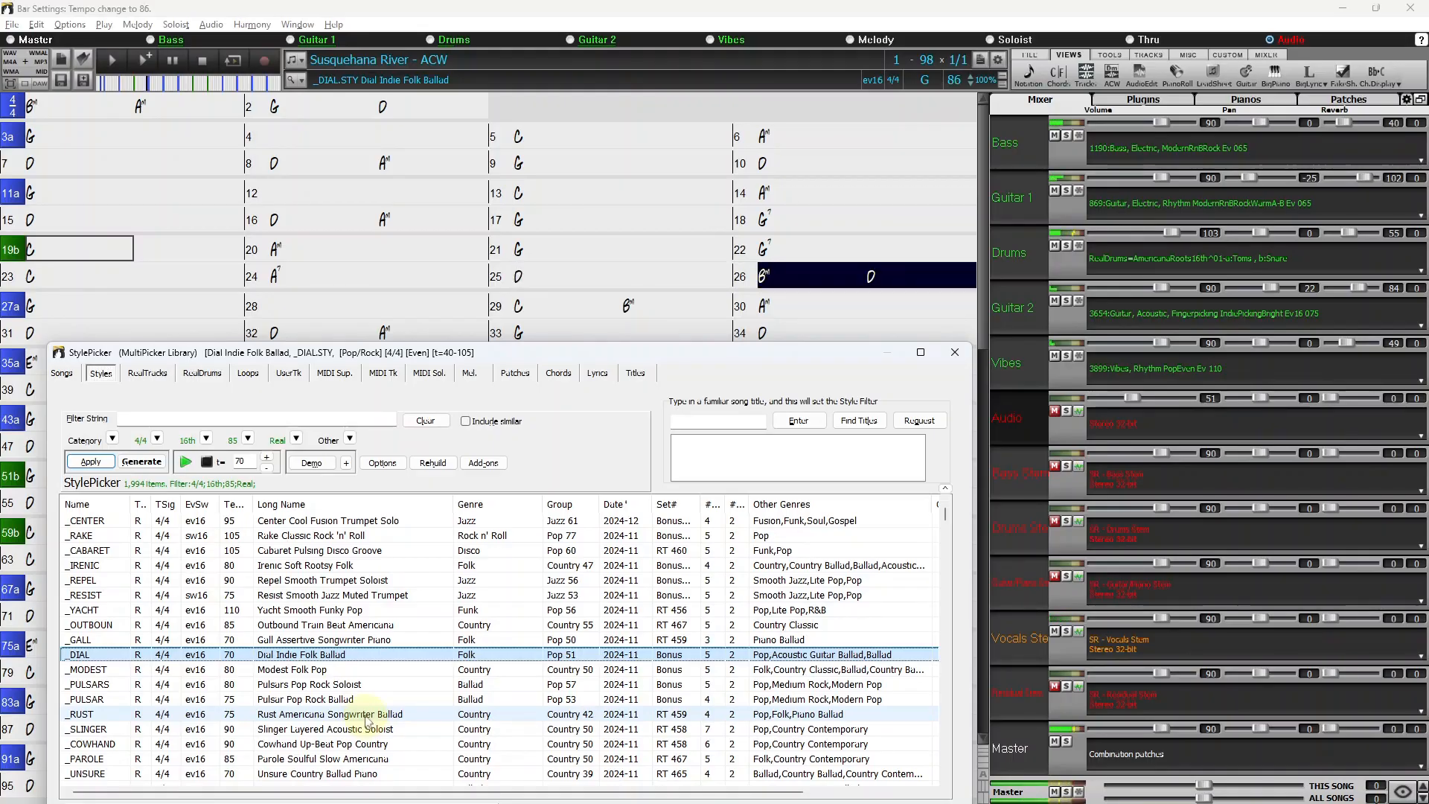
# - Mute the style's Bass track, unmute the Bass Stem in its place and raise the stem's volume to 108
pyautogui.click(1056, 135)
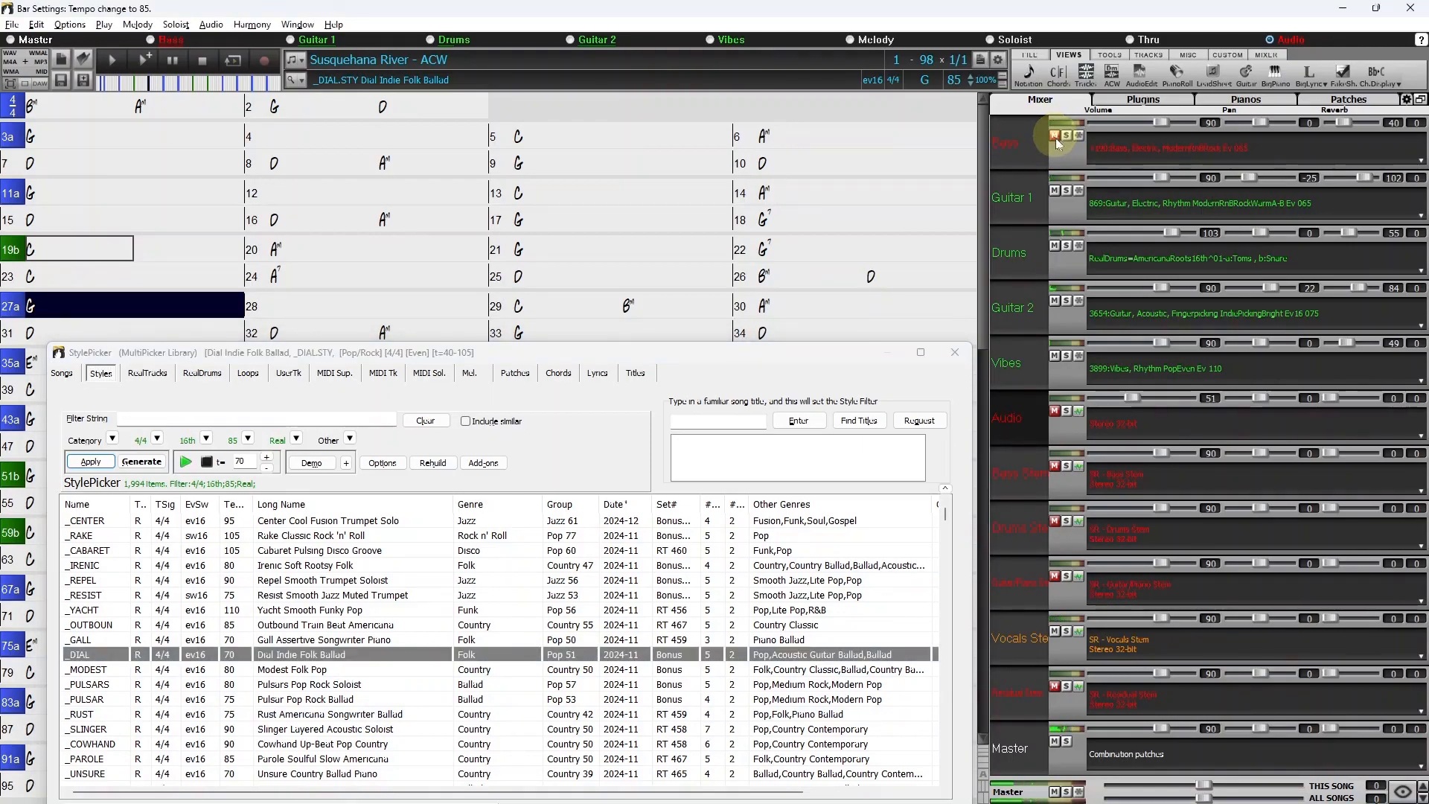
pyautogui.click(1055, 466)
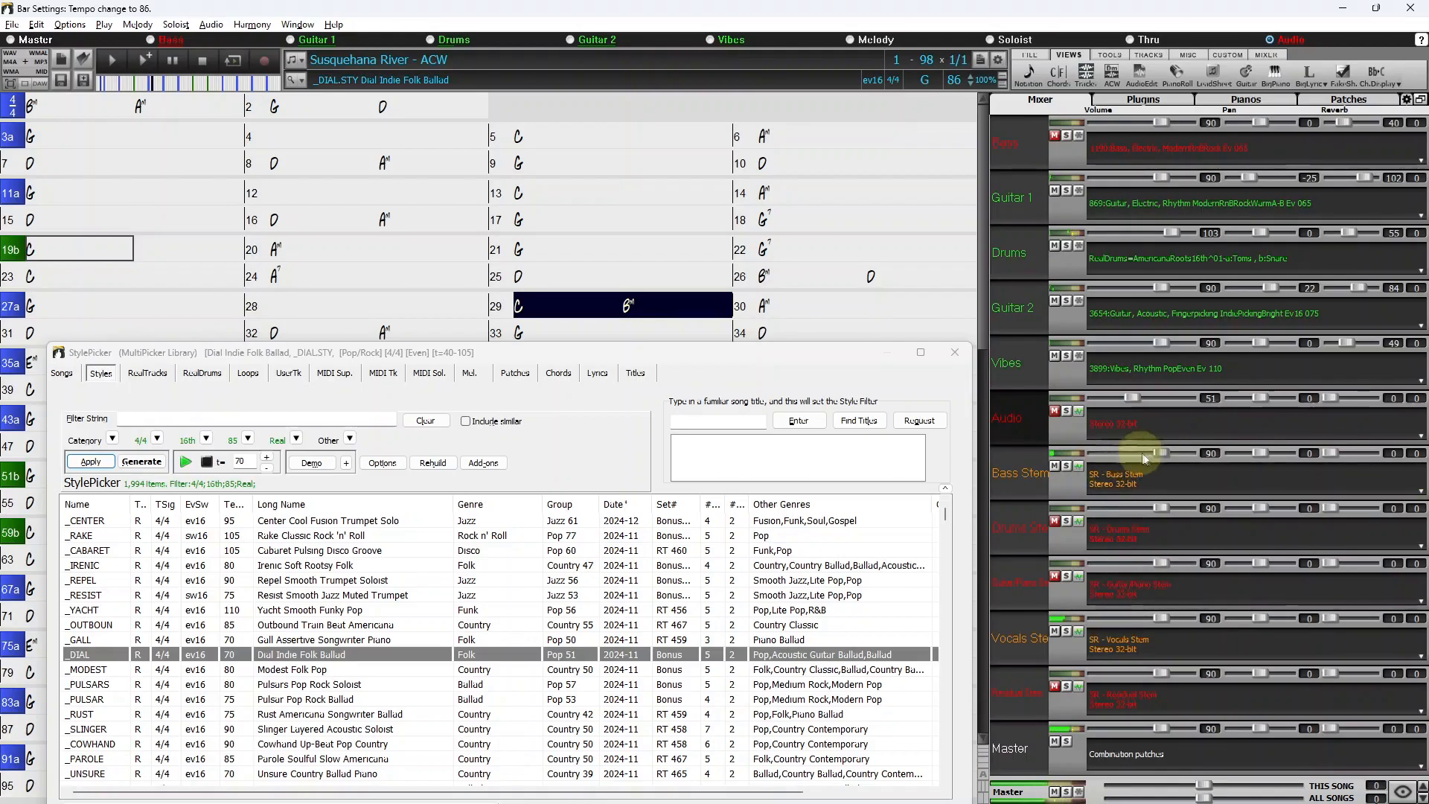
pyautogui.moveTo(1167, 454); pyautogui.dragTo(1165, 454)
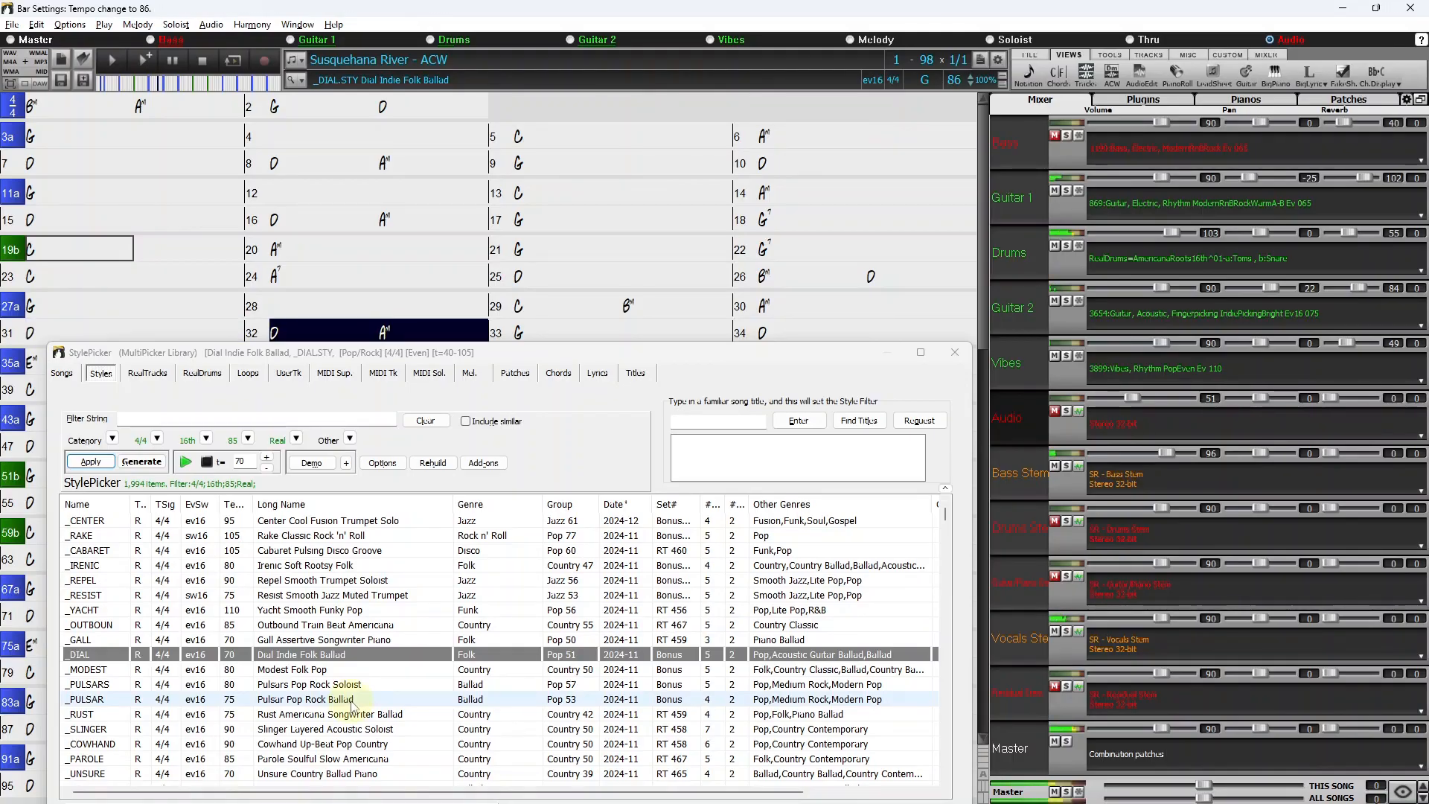
pyautogui.moveTo(1166, 451); pyautogui.dragTo(1174, 451)
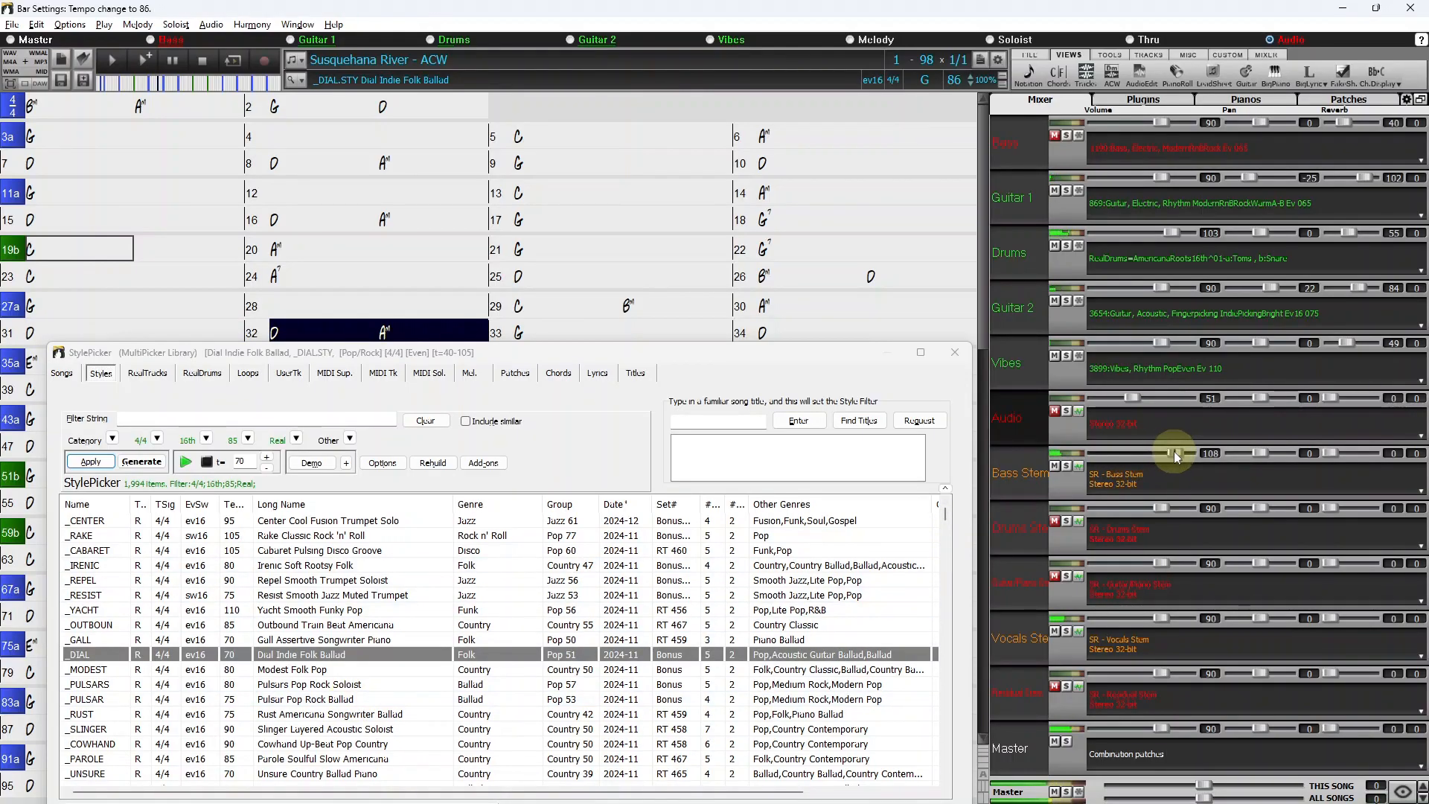
# - Audition the Cowhand Up-Beat Pop Country style with the vocals and Bass Stem, and look further down the style list
pyautogui.doubleClick(353, 704)
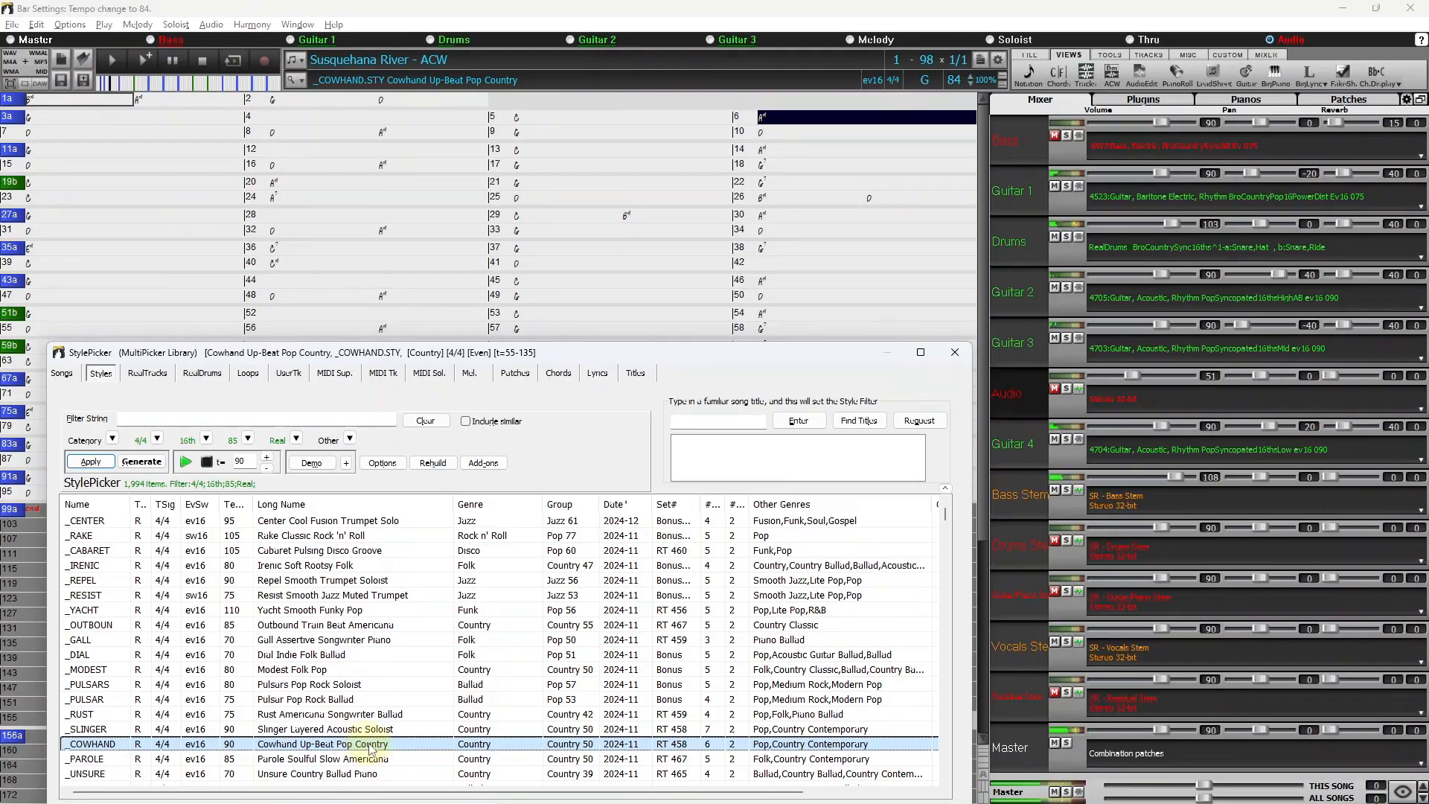
pyautogui.scroll(-3, 369, 745)
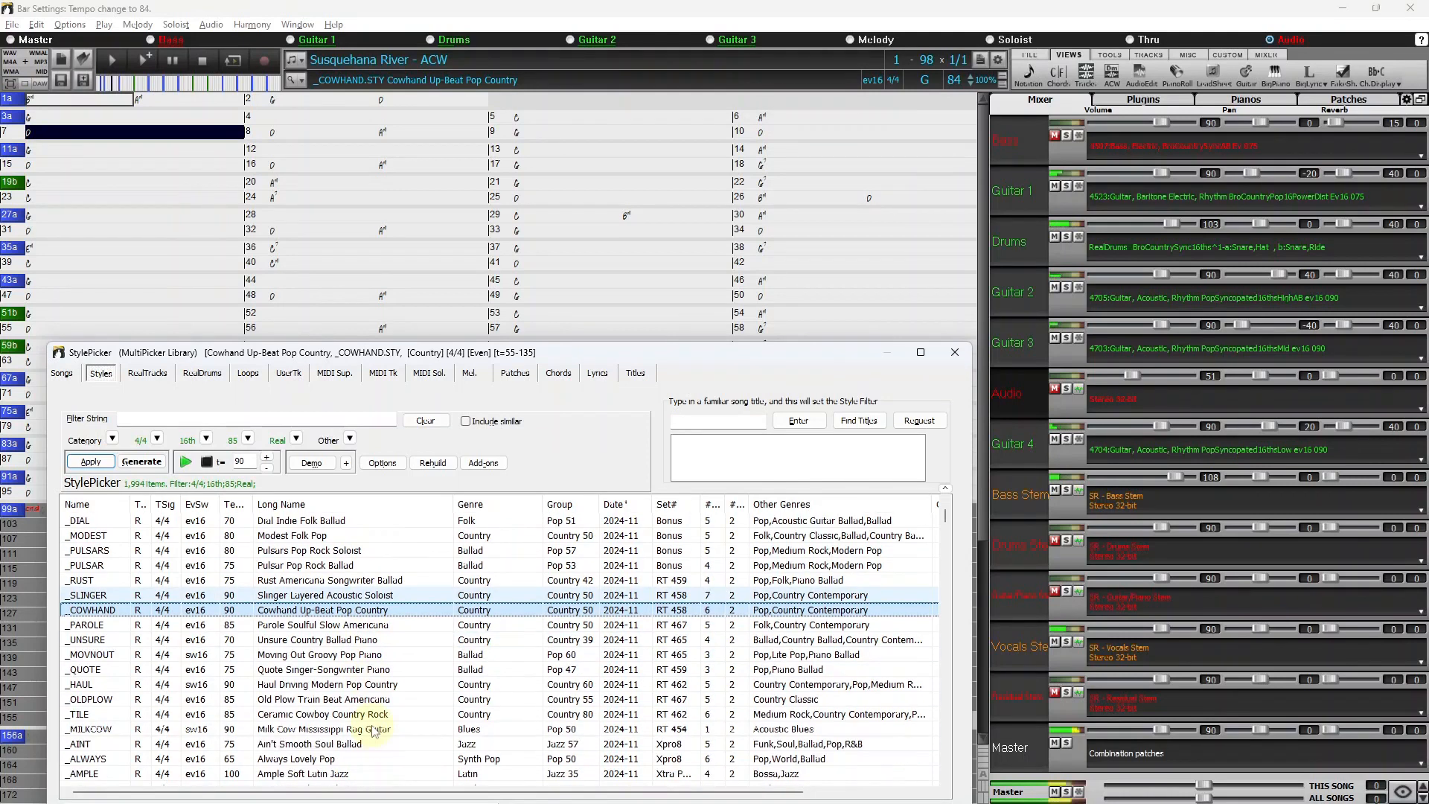